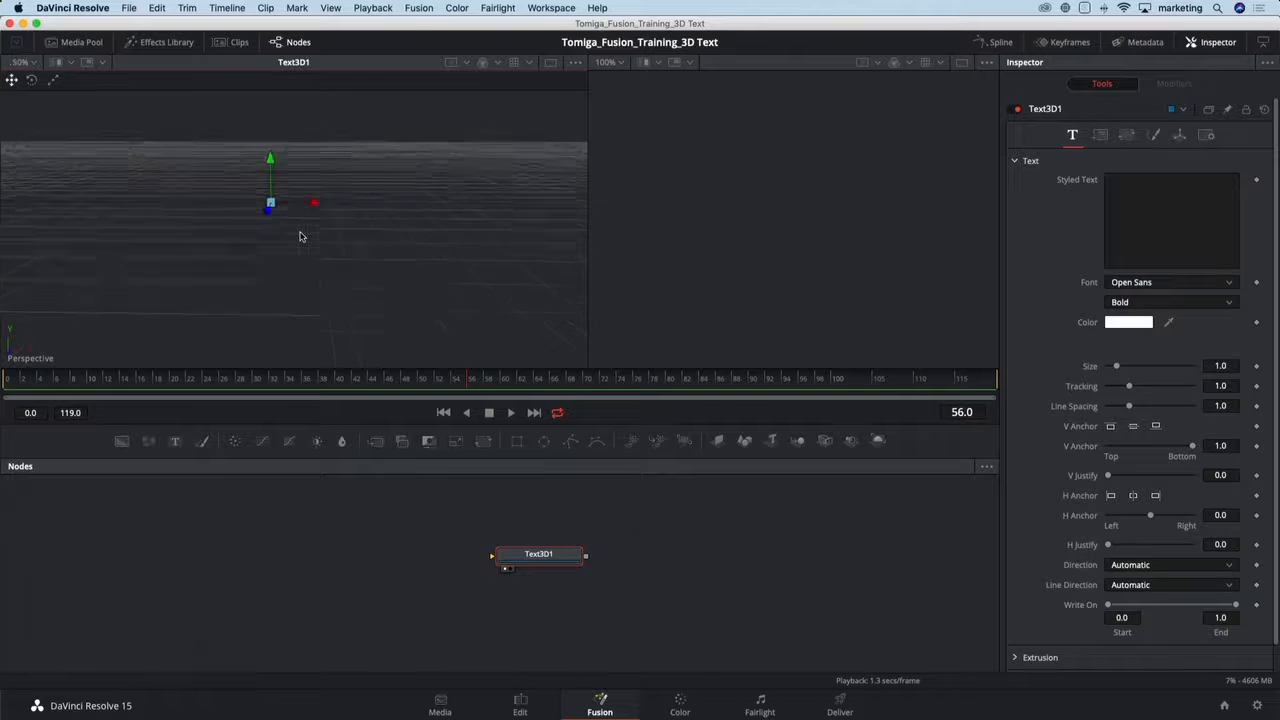
- Set the 3D text node's styled text to "FUSION" and frame the whole word in the perspective view
mouse_move(301, 236)
mouse_down()
mouse_move(257, 211)
mouse_move(348, 233)
mouse_move(307, 239)
mouse_up()
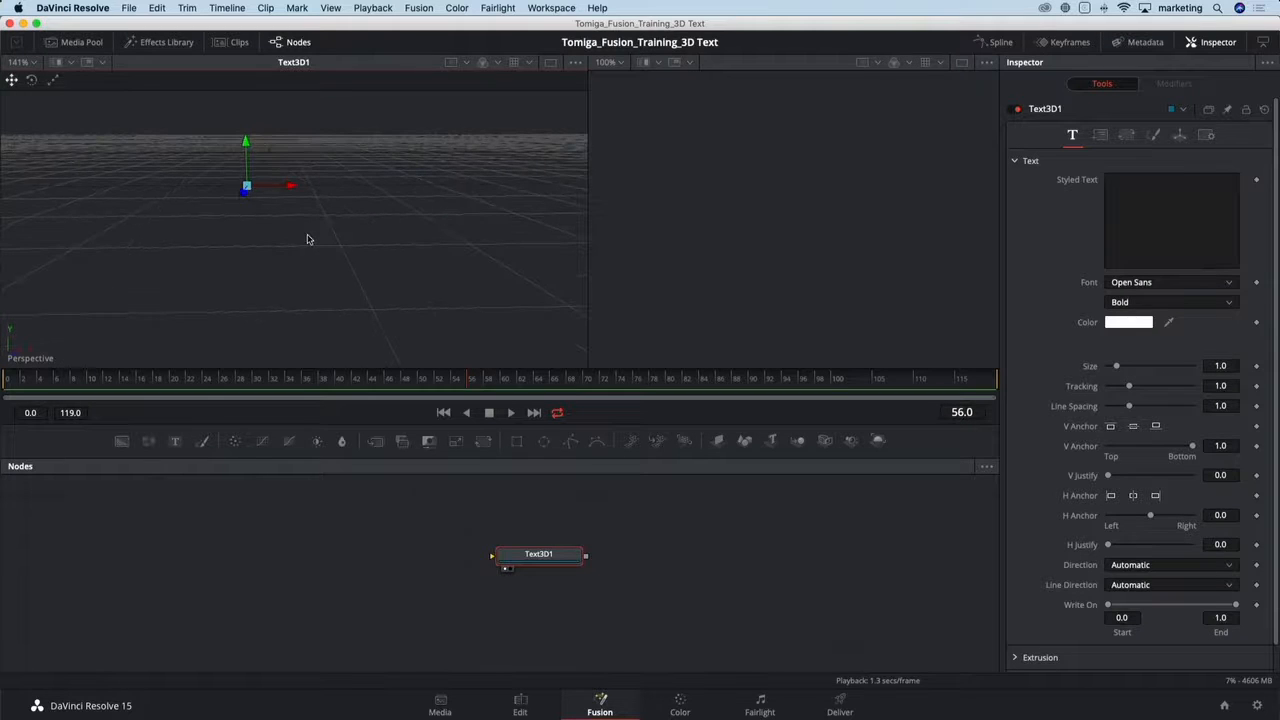
click(1140, 187)
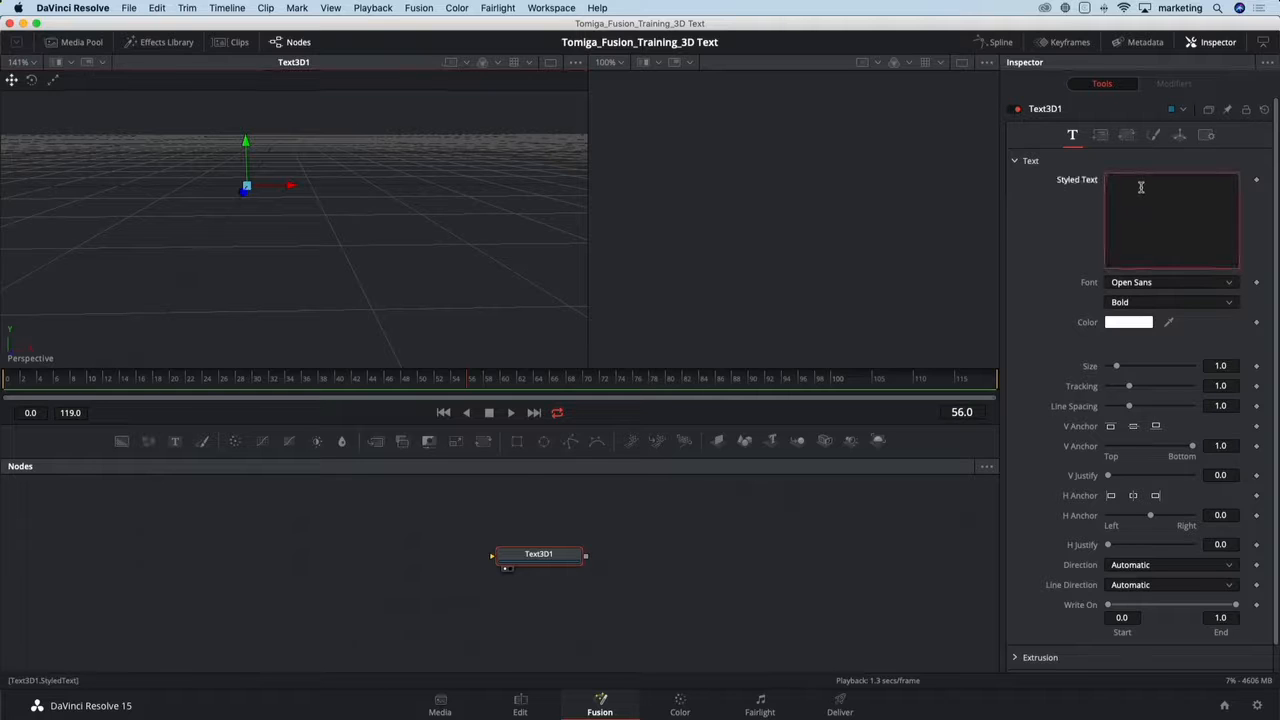
text(FUSION)
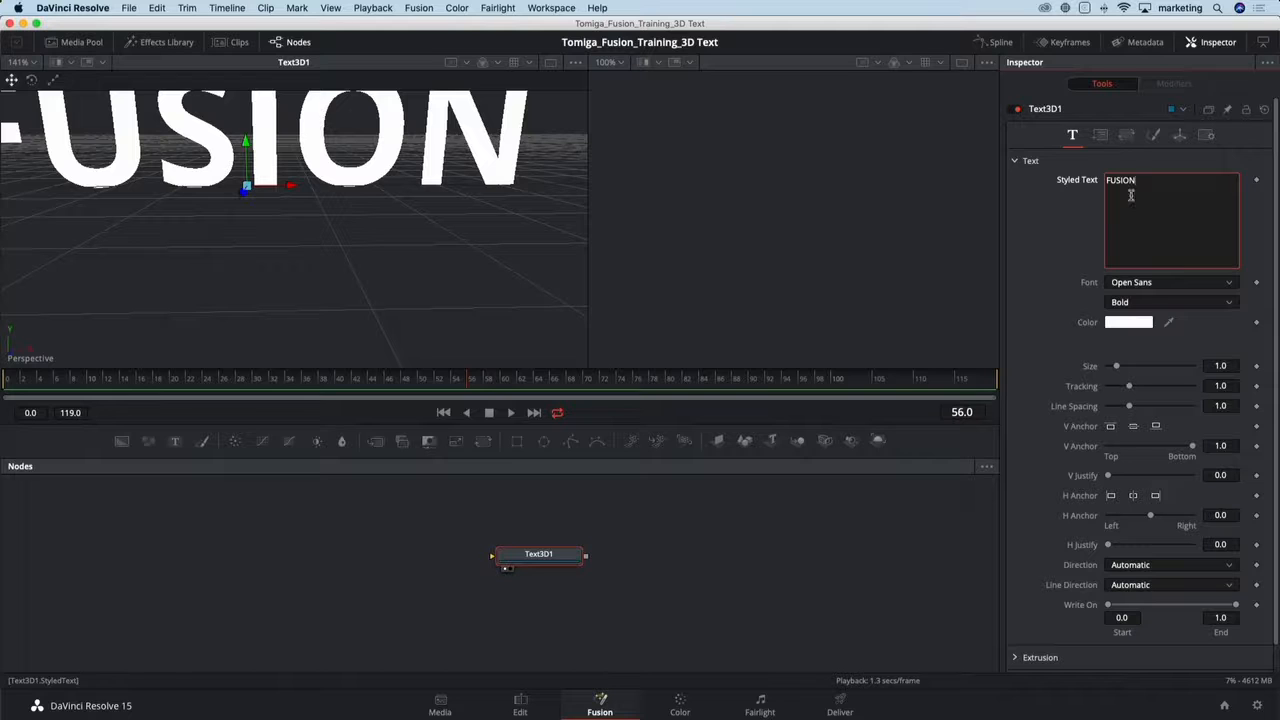
scroll(208, 224, down, 1)
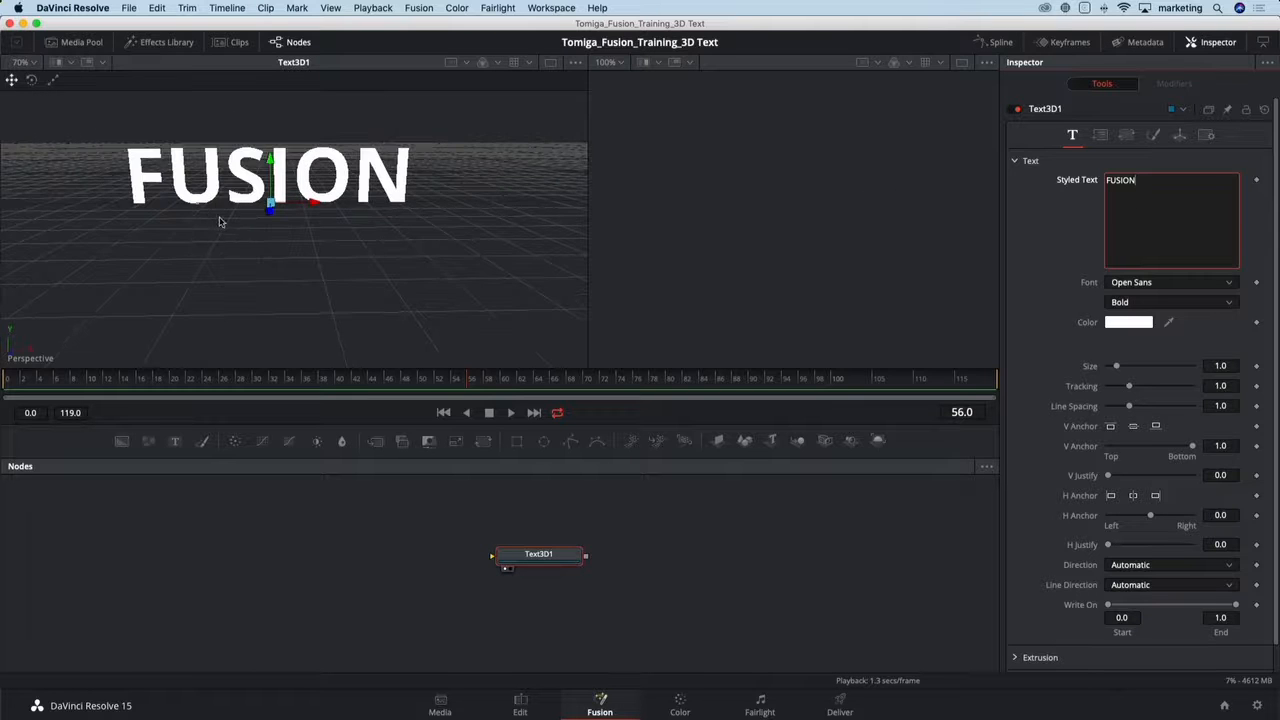
click(280, 237)
scroll(335, 258, down, 1)
drag(394, 278, 343, 250)
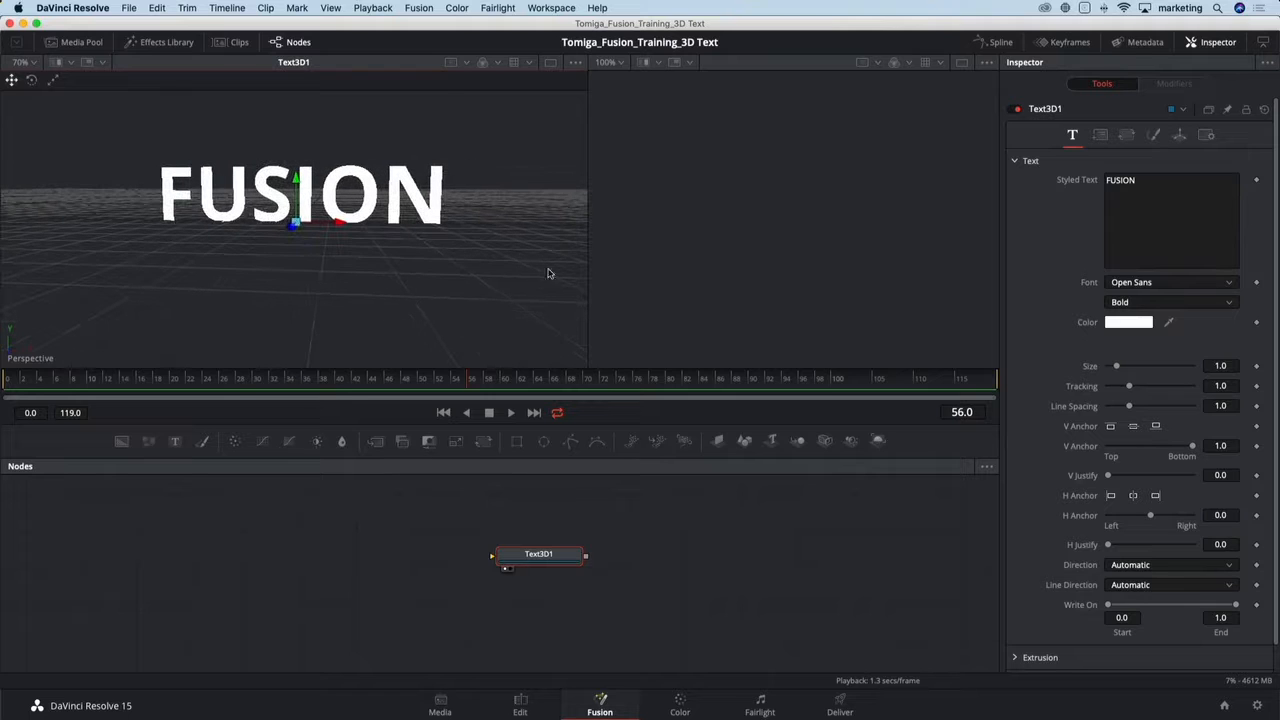
- Extrude the FUSION text to a depth of about 0.093, with a bevel depth of 0.0063 and a bevel width of 0.0016
scroll(1041, 529, down, 1)
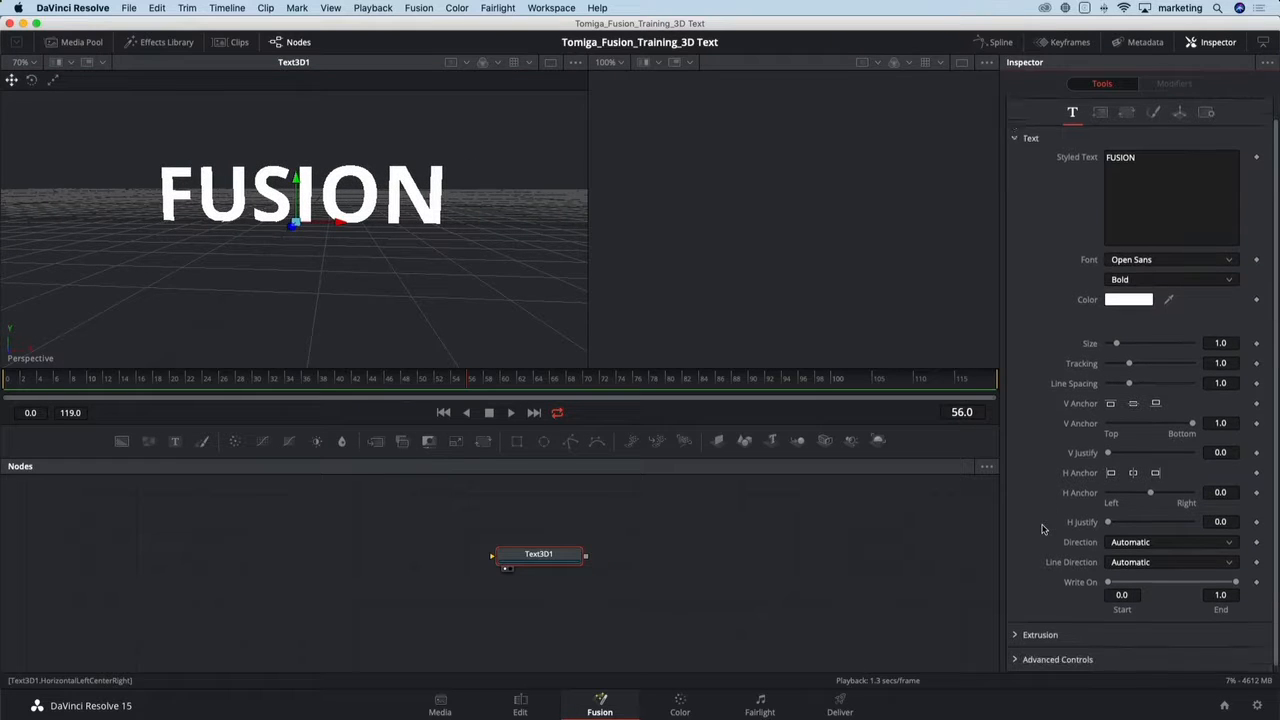
click(1019, 629)
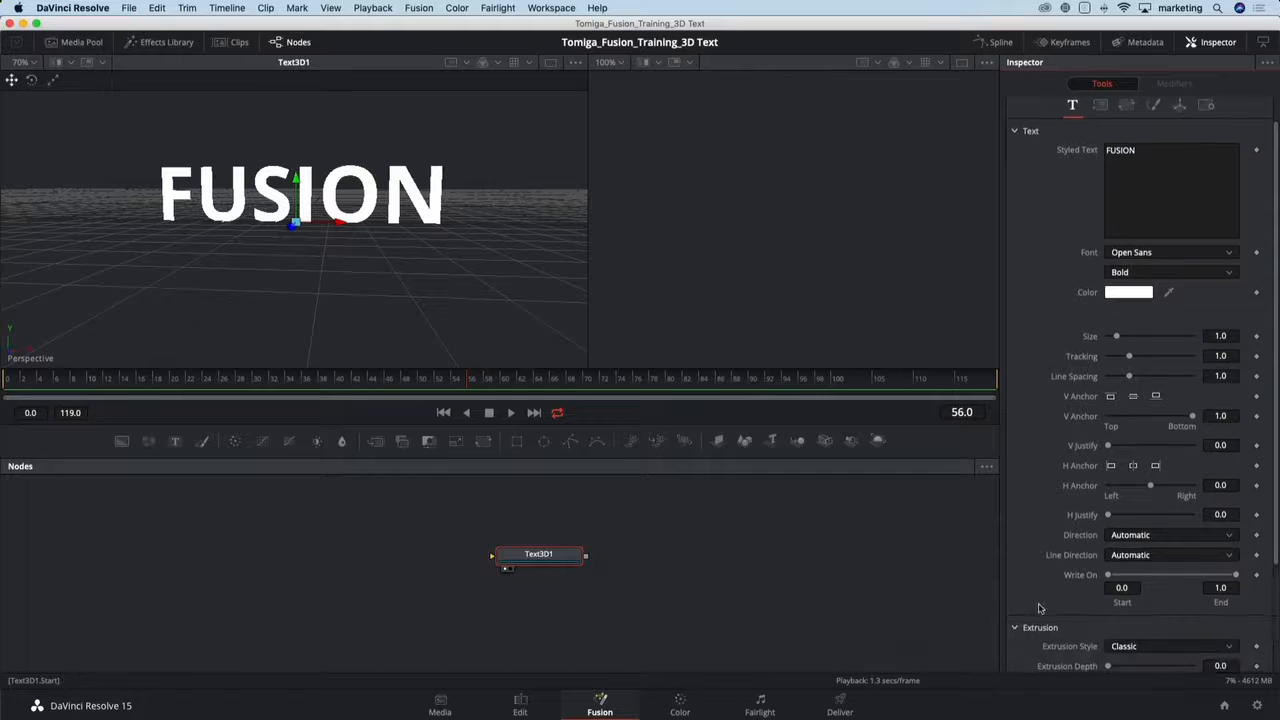
scroll(1040, 607, down, 4)
drag(1108, 562, 1127, 565)
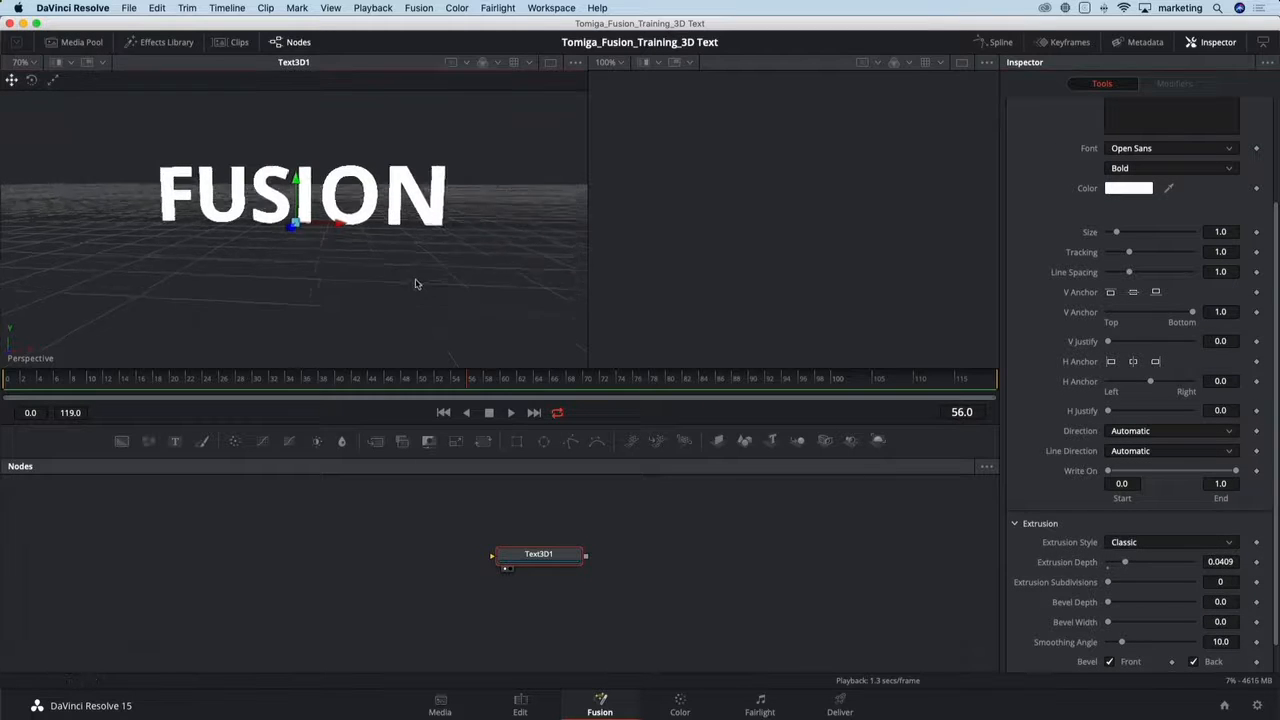
drag(414, 280, 343, 307)
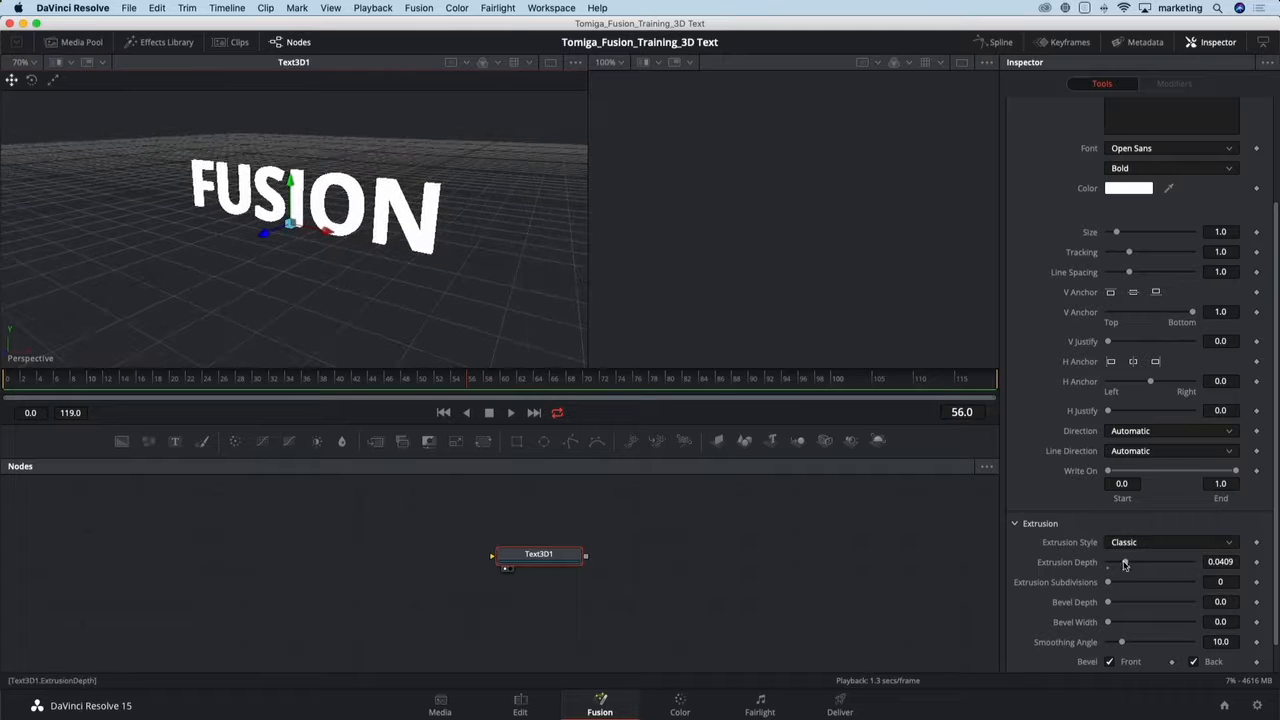
drag(1125, 563, 1147, 565)
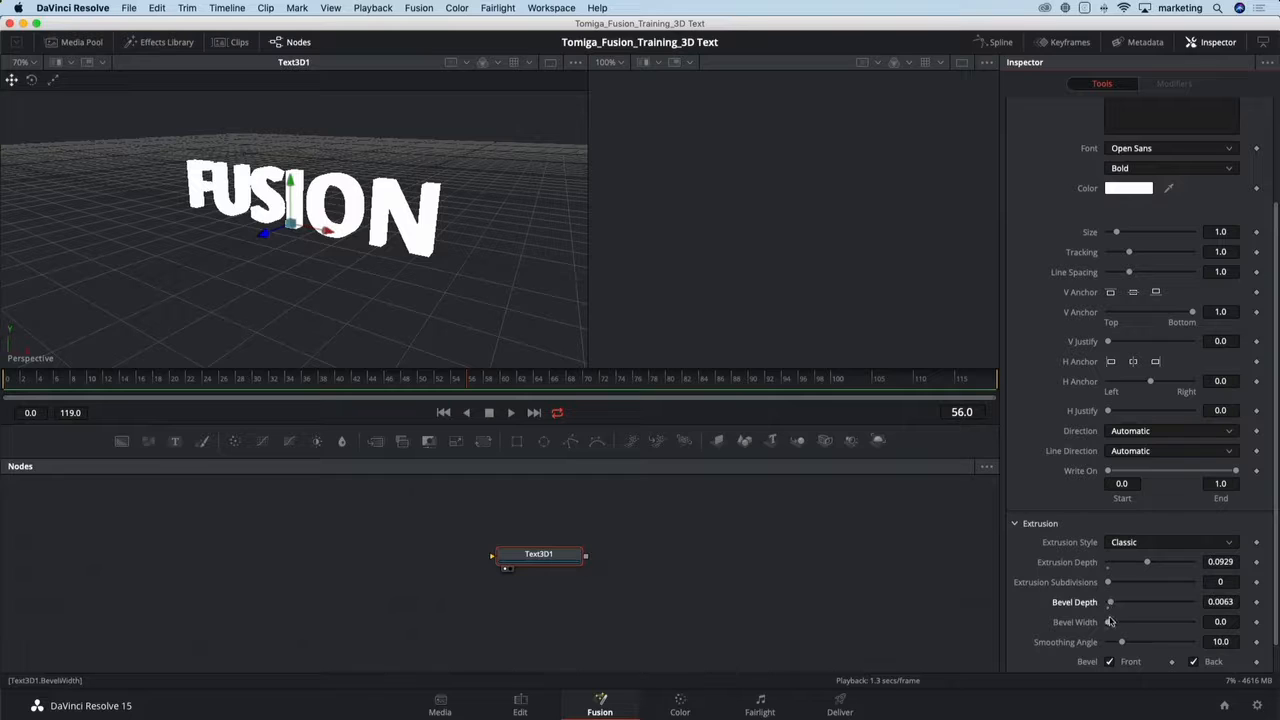
drag(1110, 622, 1111, 623)
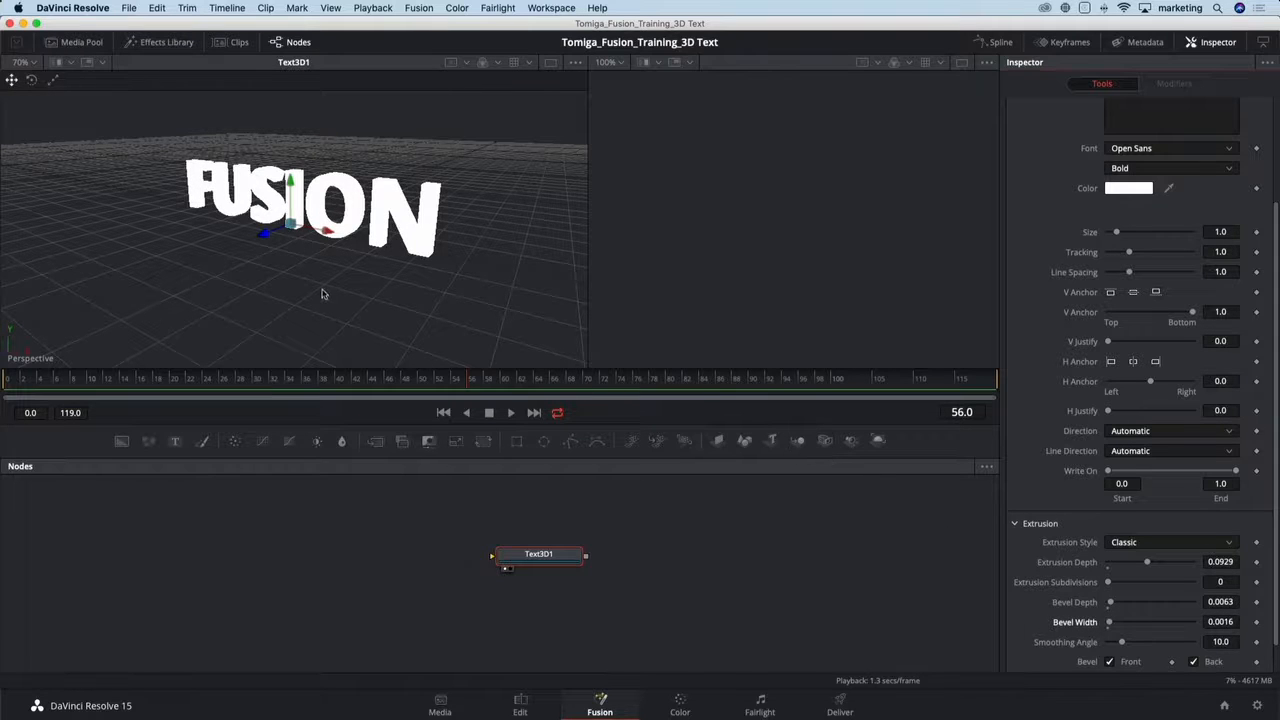
drag(322, 293, 386, 269)
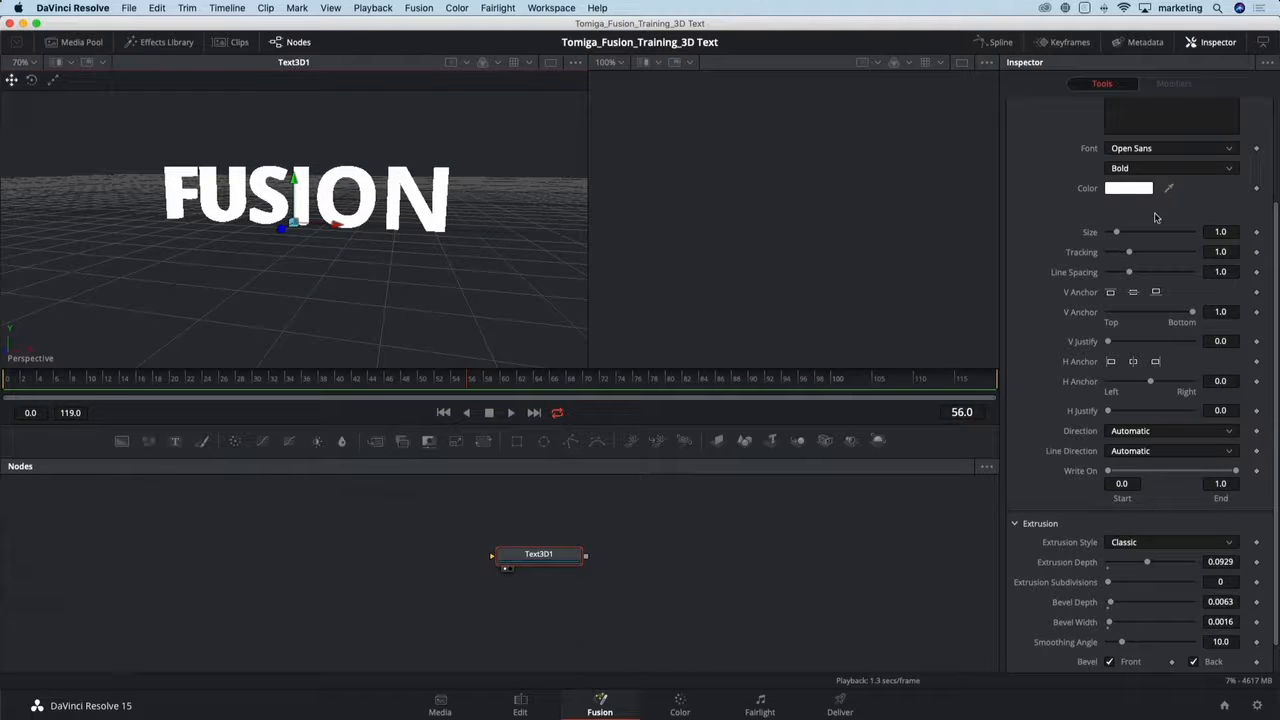
- Try a muted red as the text's solid material color, and return it to white
scroll(1125, 140, up, 3)
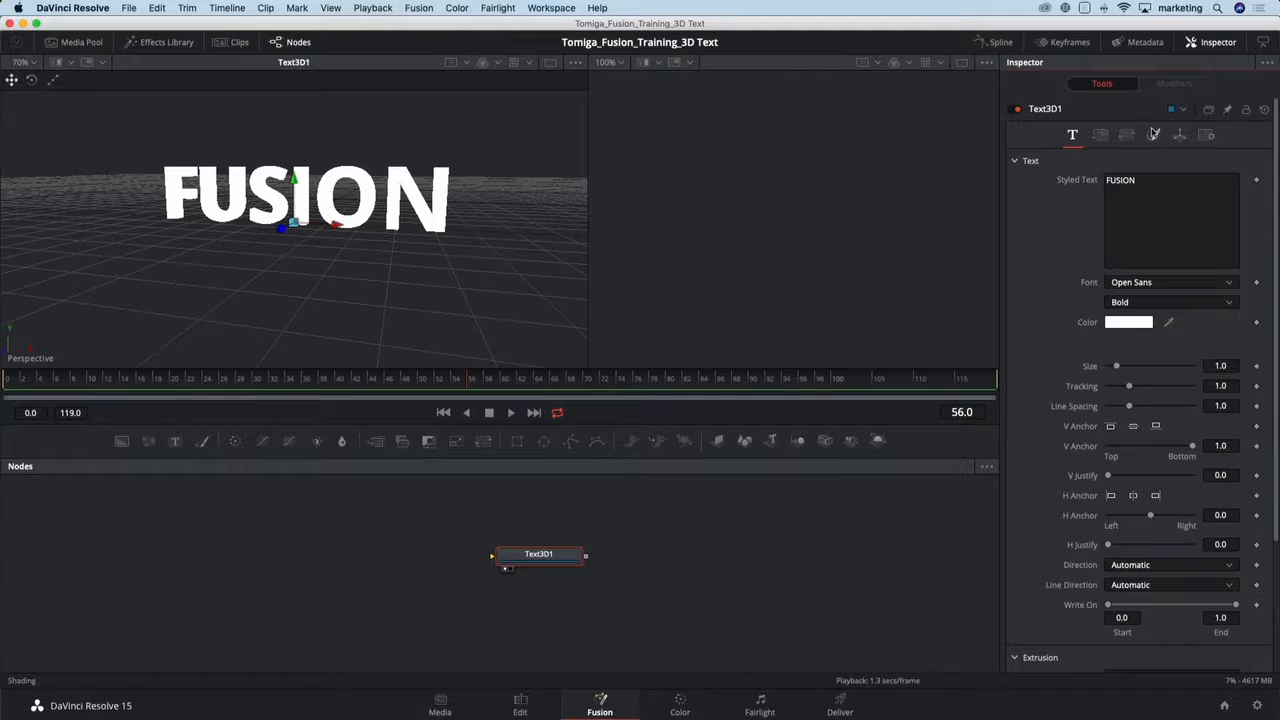
click(1155, 134)
click(1137, 338)
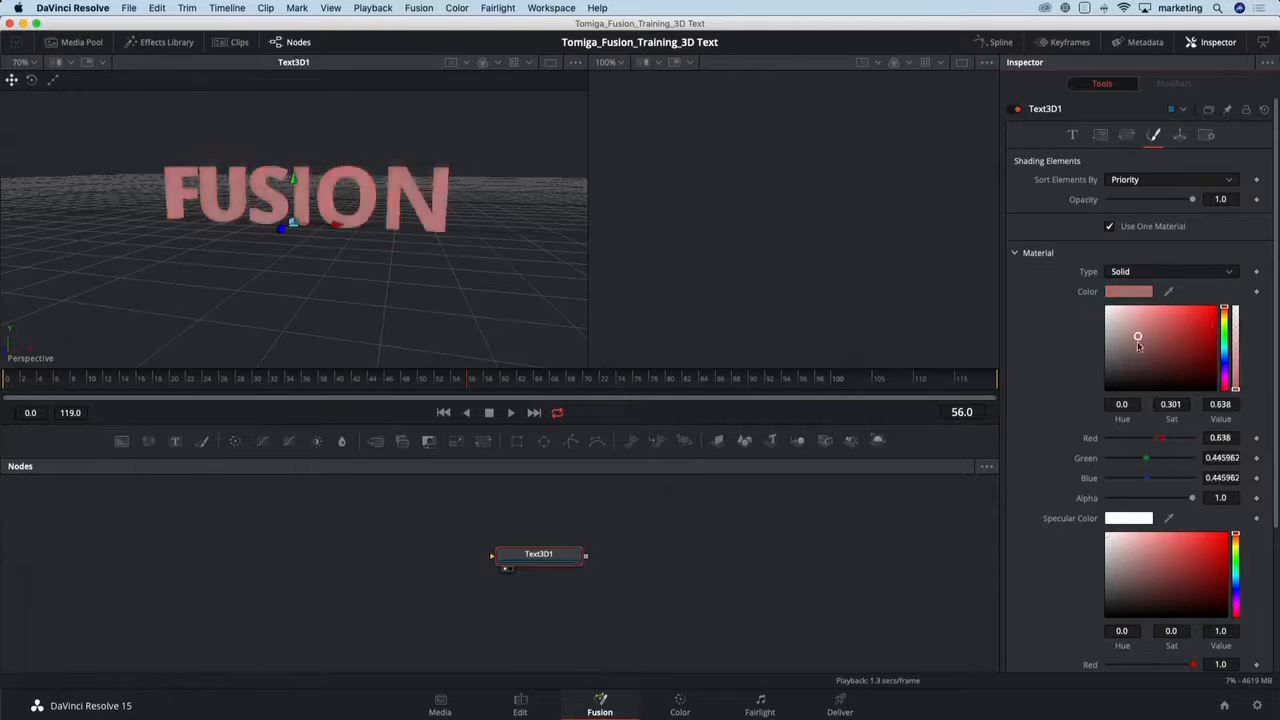
drag(1137, 345, 1265, 317)
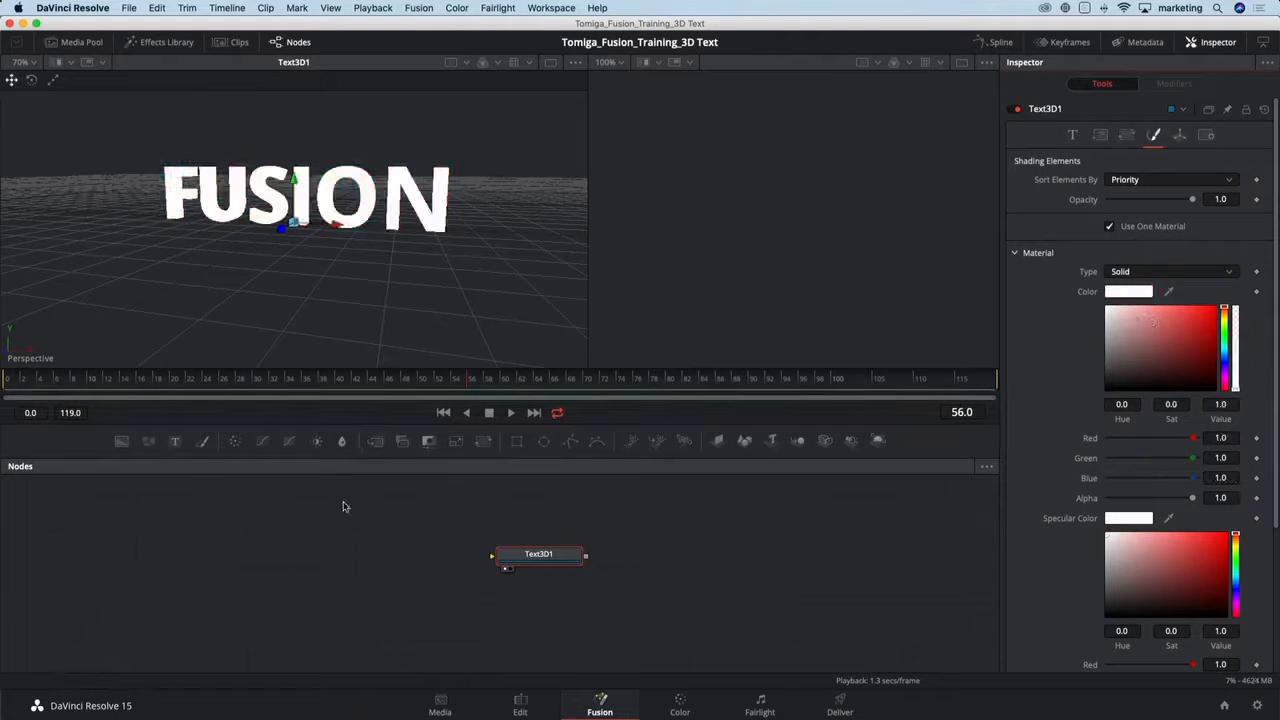
- Enlarge the node area, add a Ward material node, and place it above and to the right of the text node
click(361, 534)
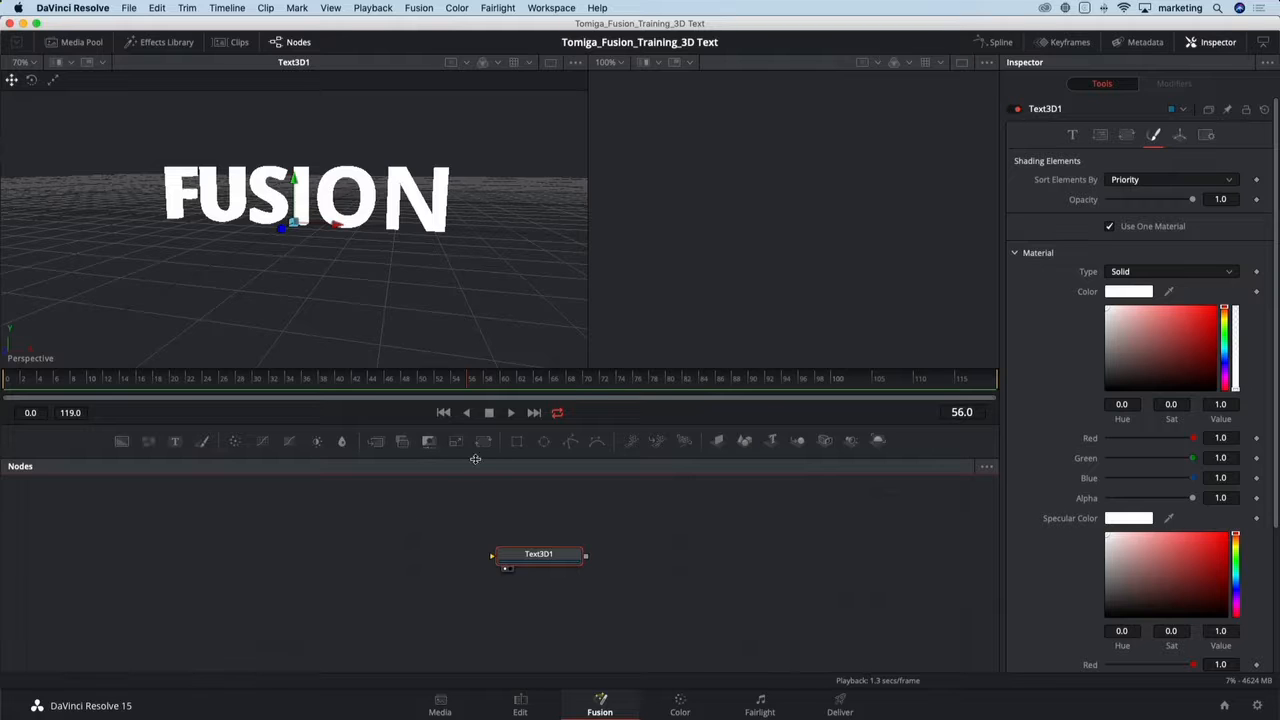
drag(475, 459, 474, 412)
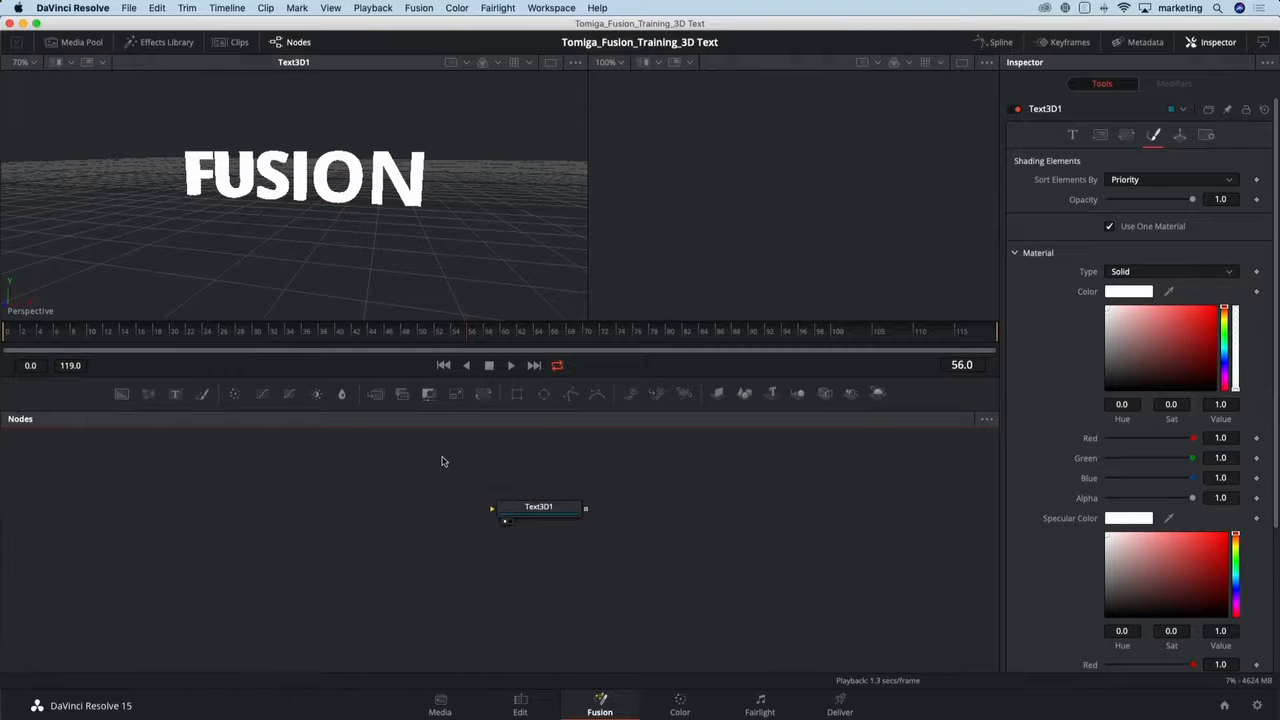
key(shift+space)
text(ward)
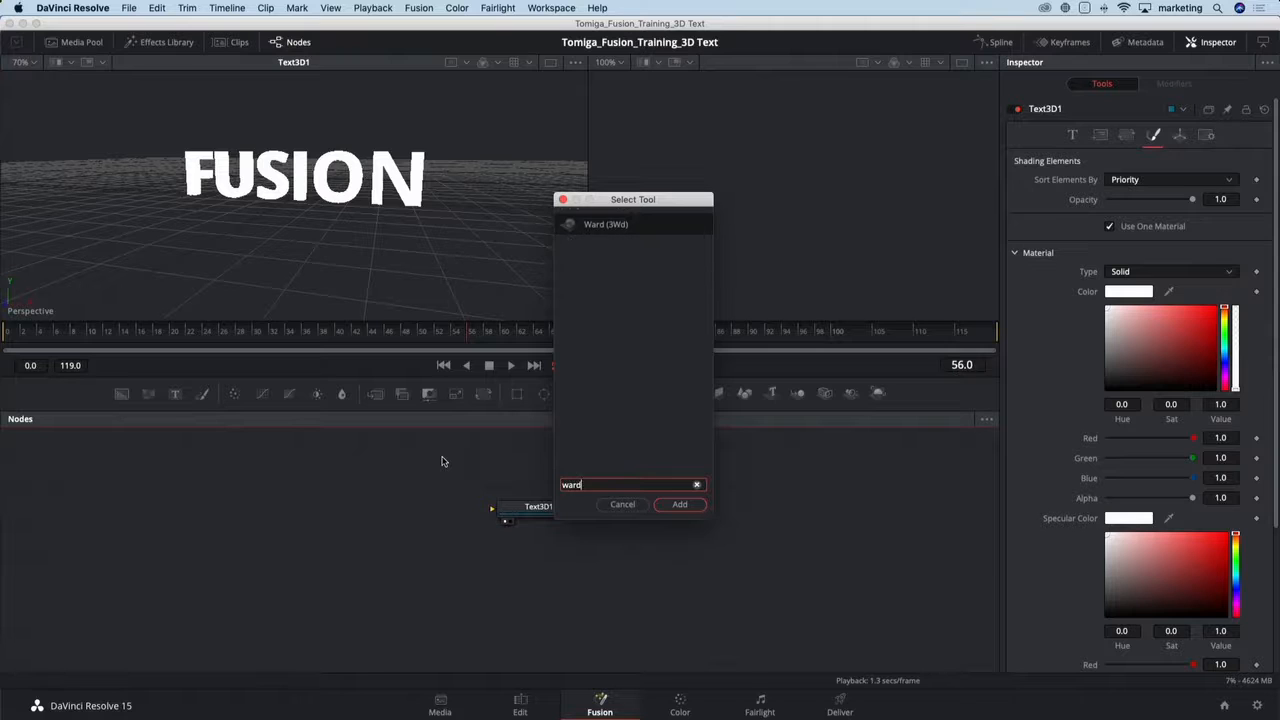
key(Return)
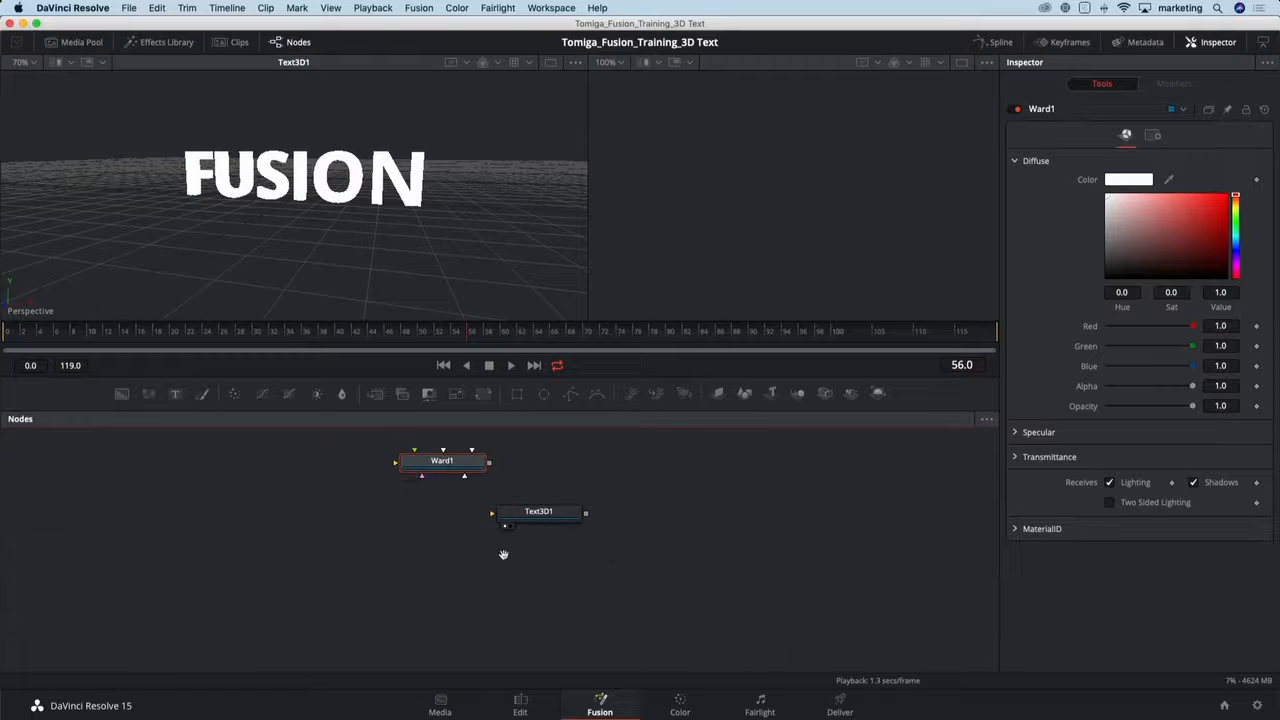
drag(503, 554, 447, 628)
drag(407, 537, 621, 468)
- Add a Reflect node fed by the Ward material and show it in the second viewer
right_click(620, 485)
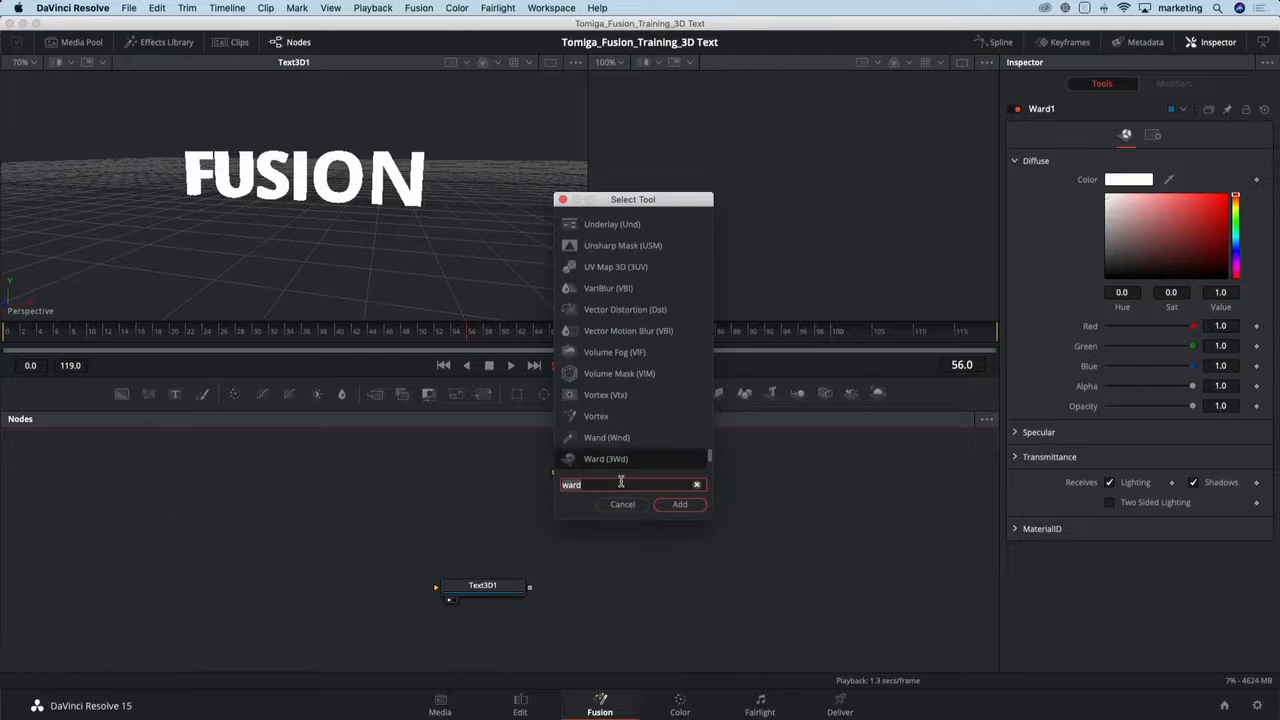
text(re)
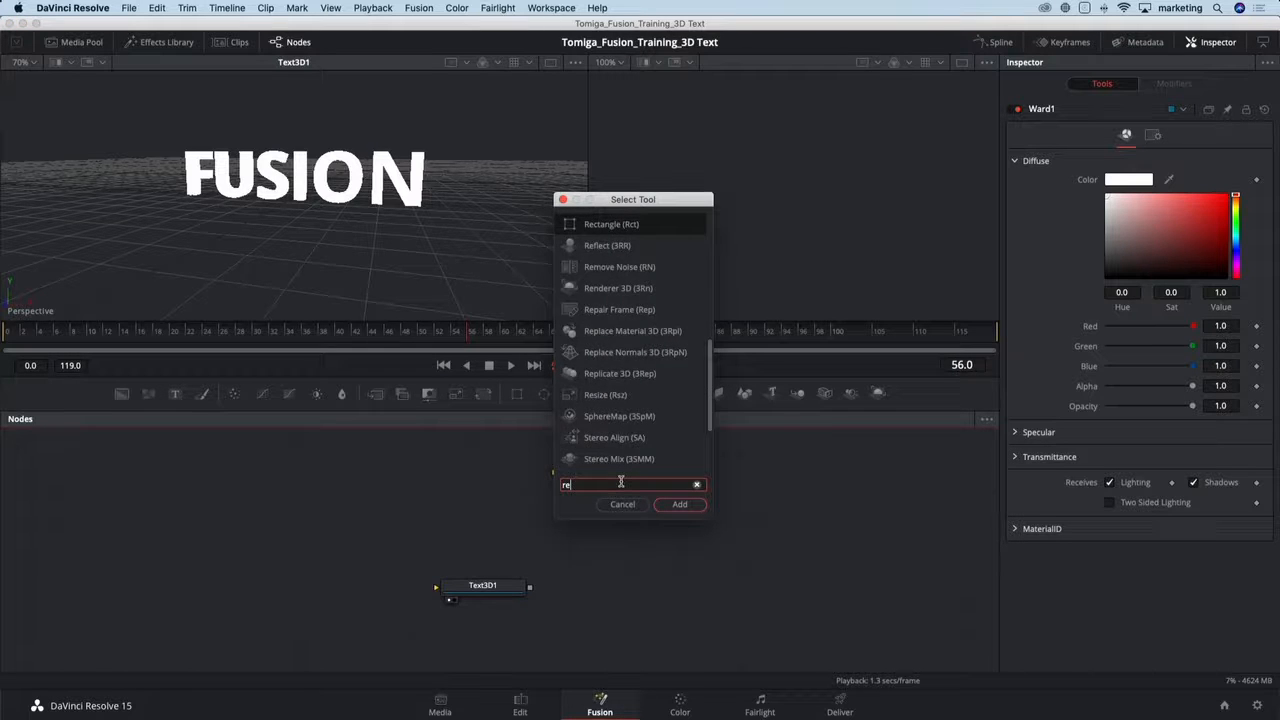
text(f)
key(Return)
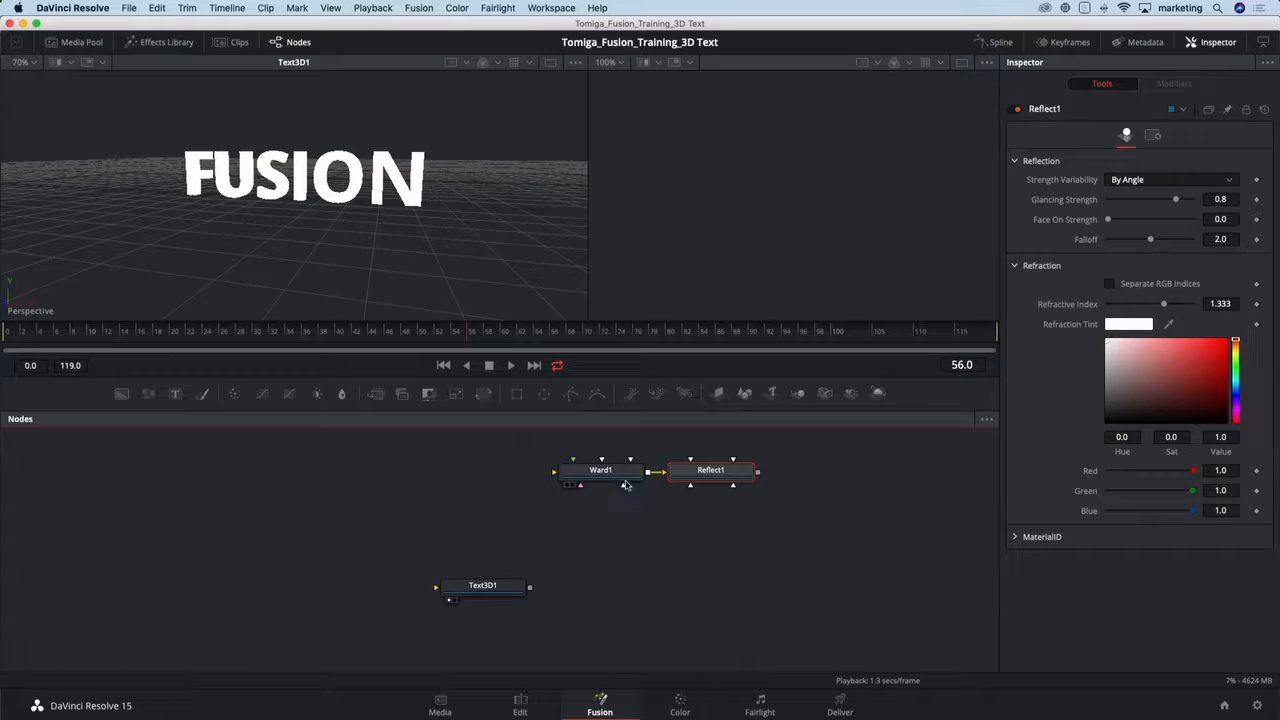
drag(704, 478, 714, 296)
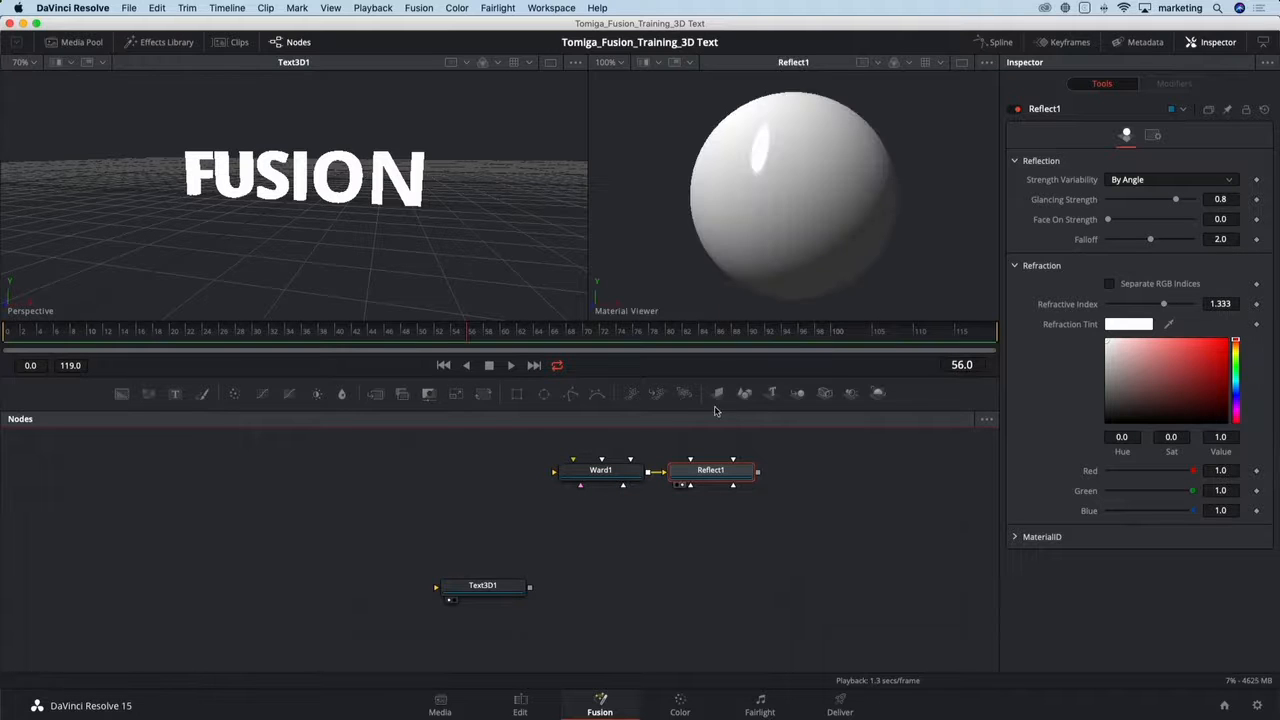
- Give the Ward material a dark red diffuse color with saturation 0.88 and value 0.63, and set its alpha and opacity to about 0.47
click(609, 474)
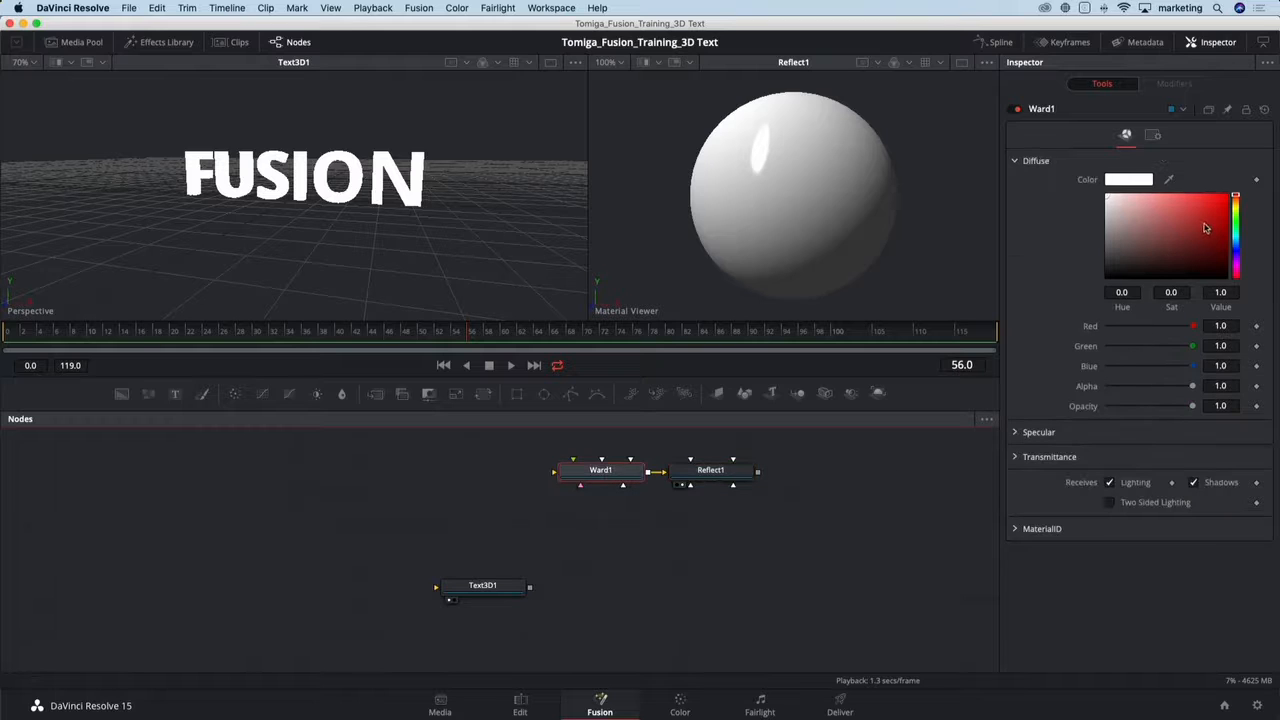
drag(1205, 228, 1212, 227)
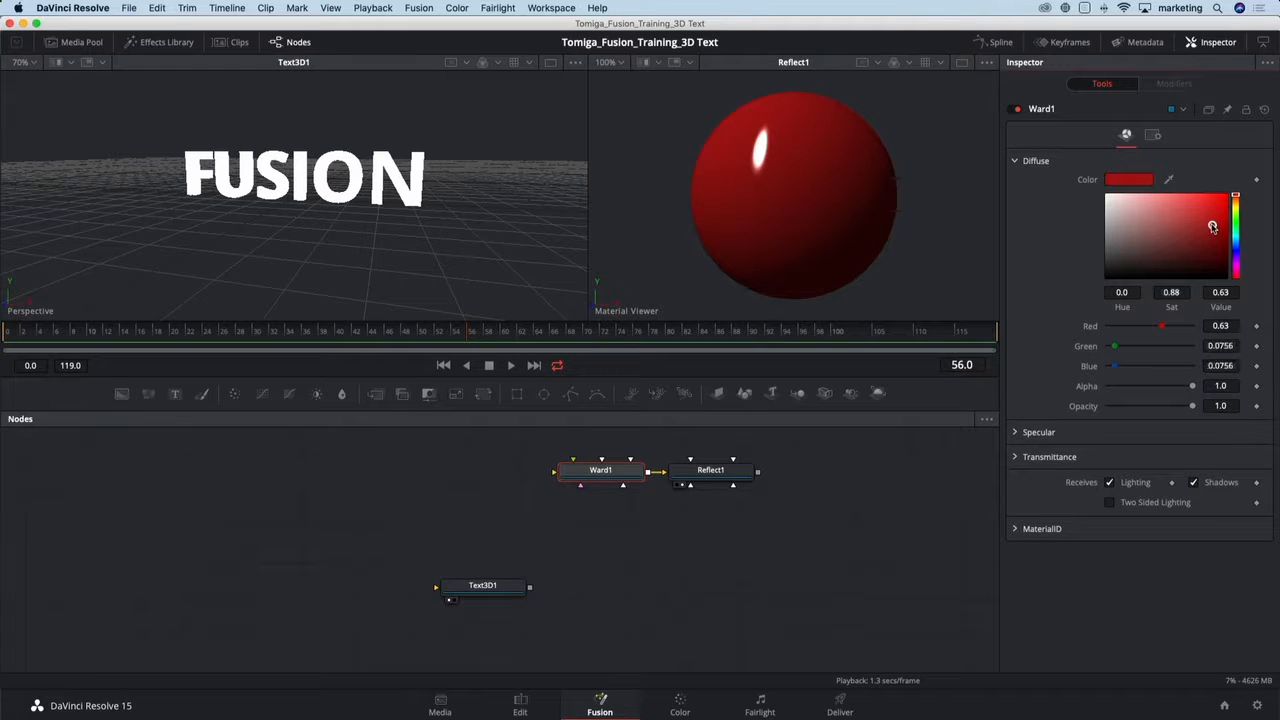
drag(1193, 388, 1148, 412)
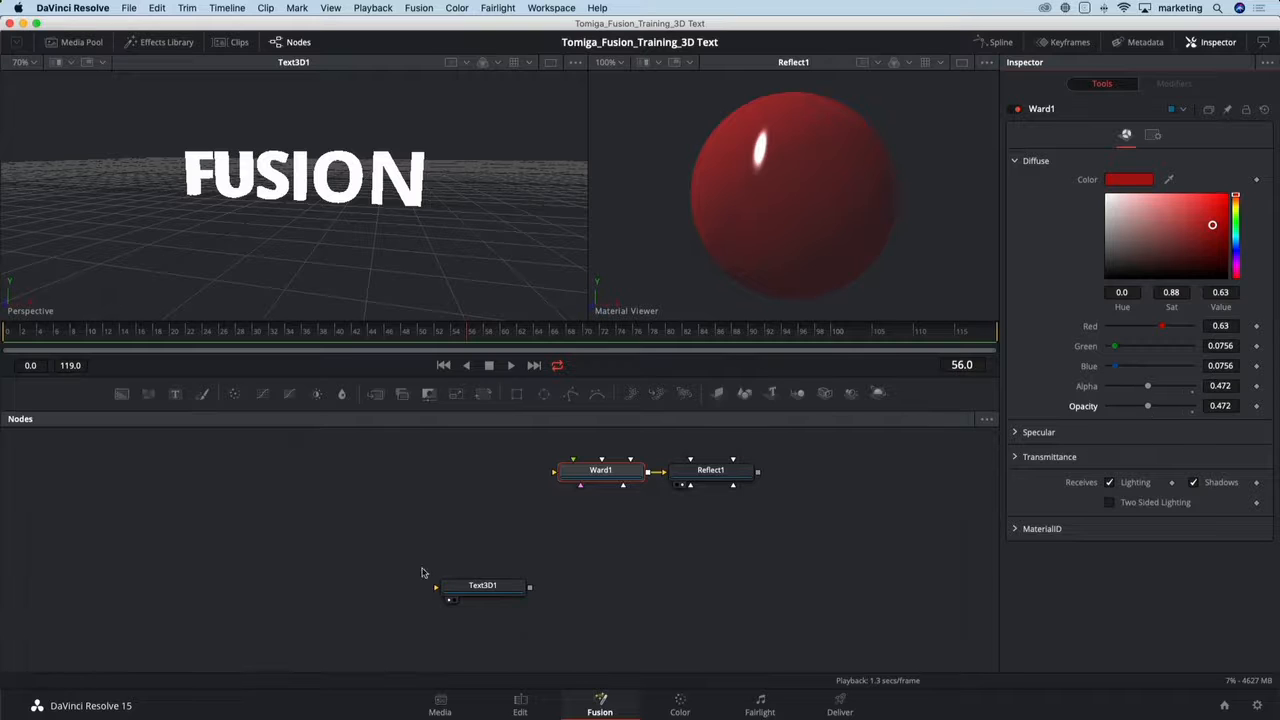
- Add a Shape 3D node in the empty space left of the other nodes and show it in the first viewer
drag(251, 526, 417, 527)
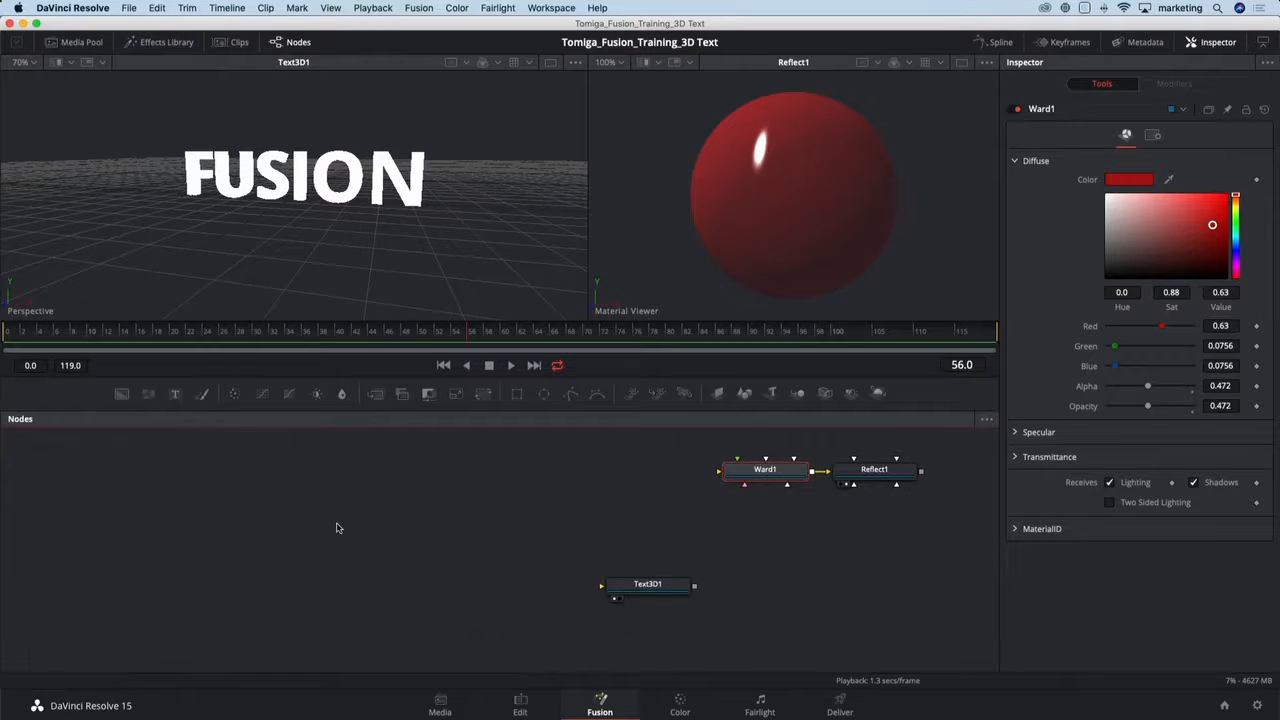
scroll(337, 528, down, 2)
drag(288, 512, 389, 503)
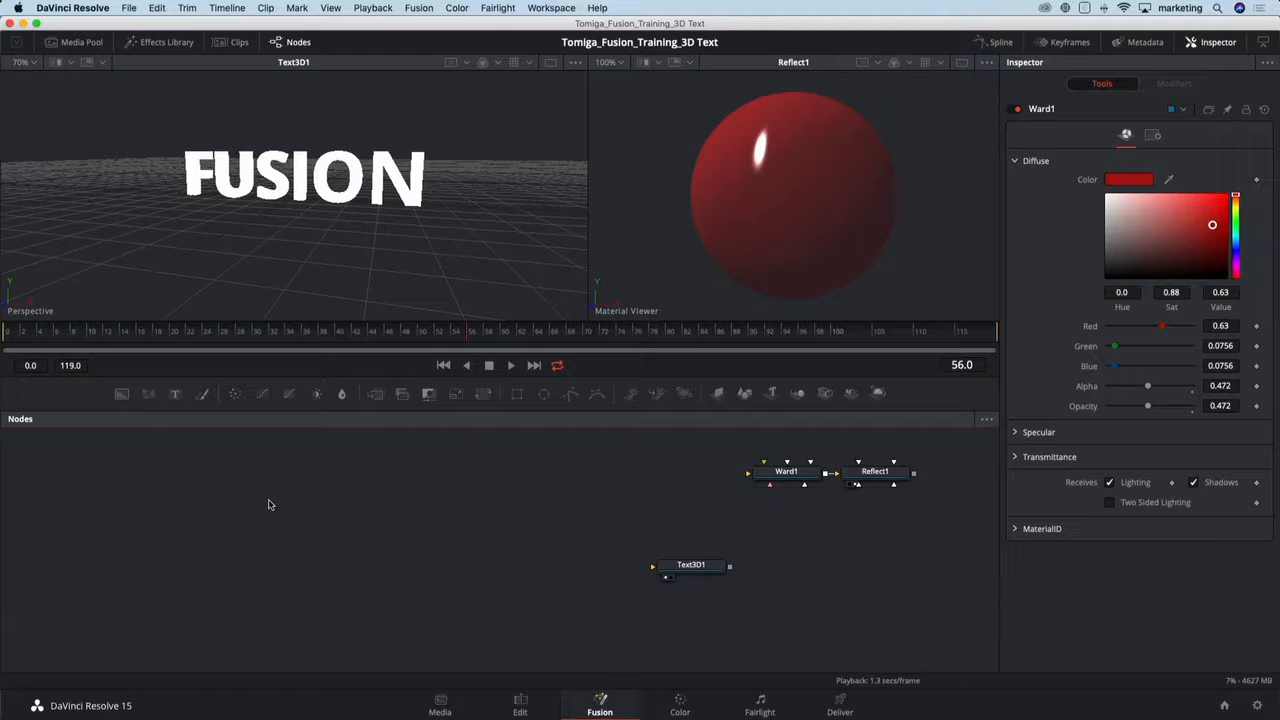
key(shift+space)
text(shape)
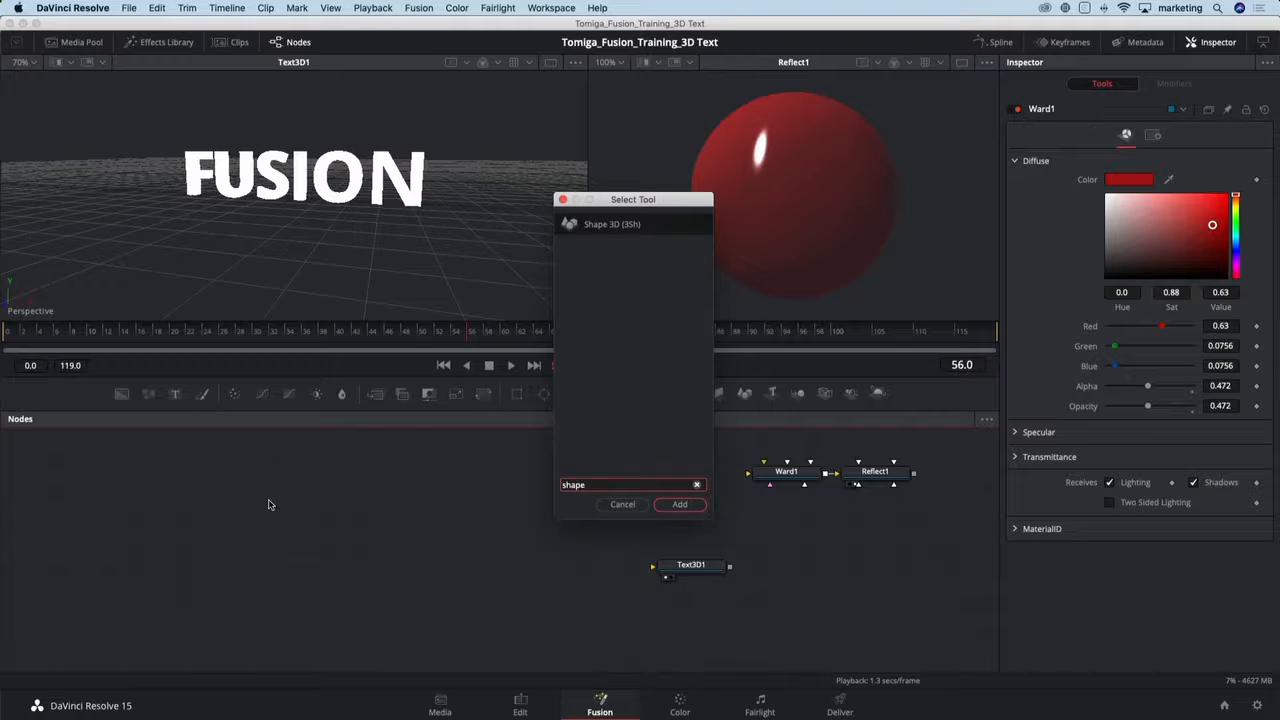
key(Return)
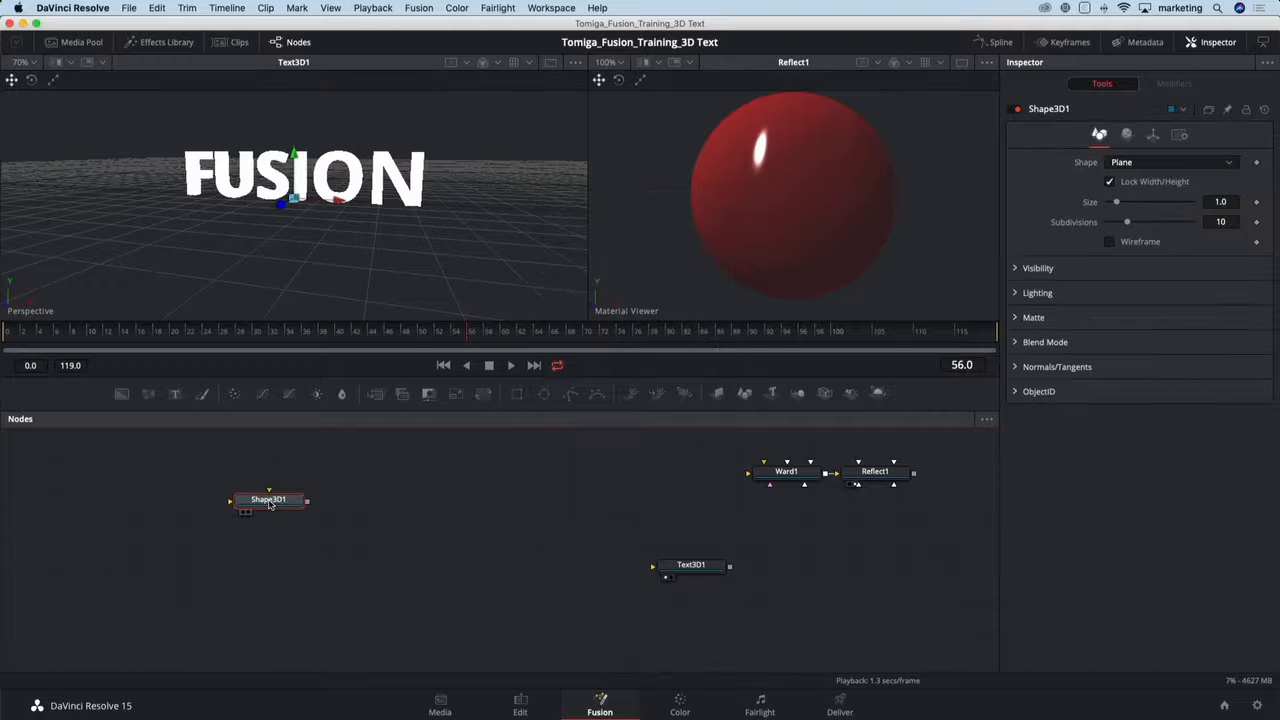
key(1)
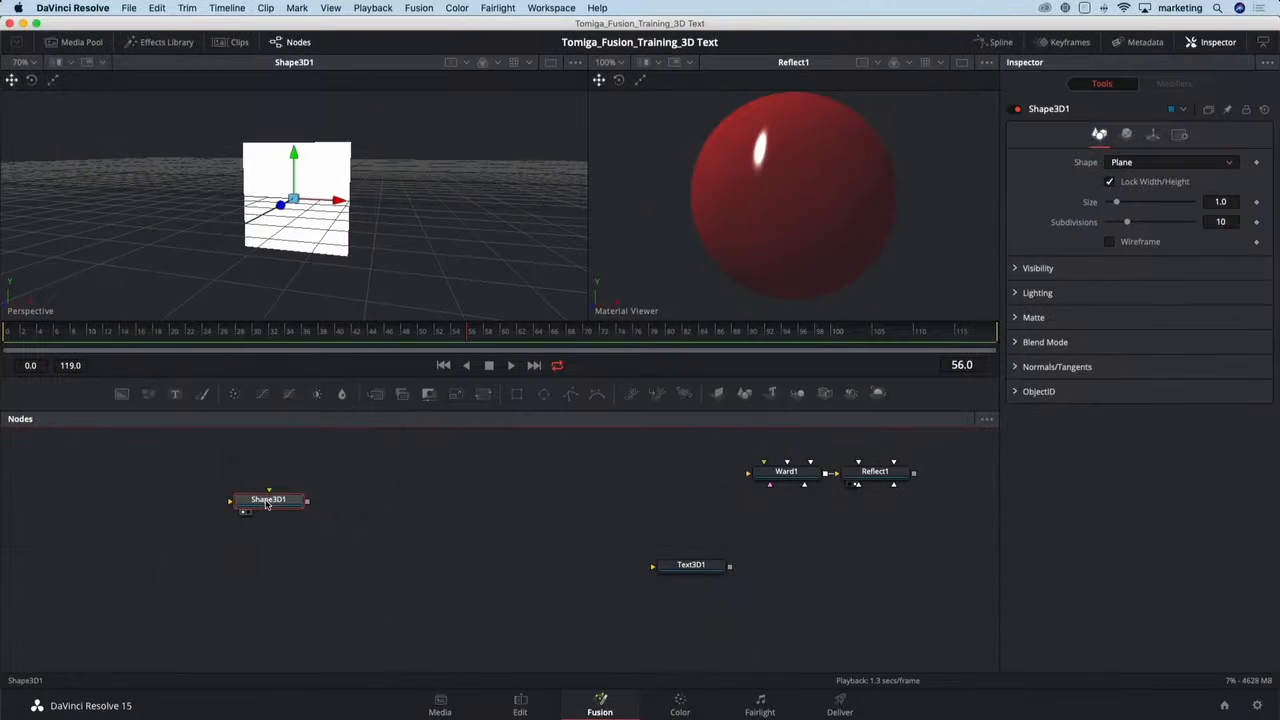
- Add a Spherical Camera node from the tool search, merged with the Shape 3D plane
key(shift+space)
text(shape)
key(BackSpace)
key(BackSpace)
key(BackSpace)
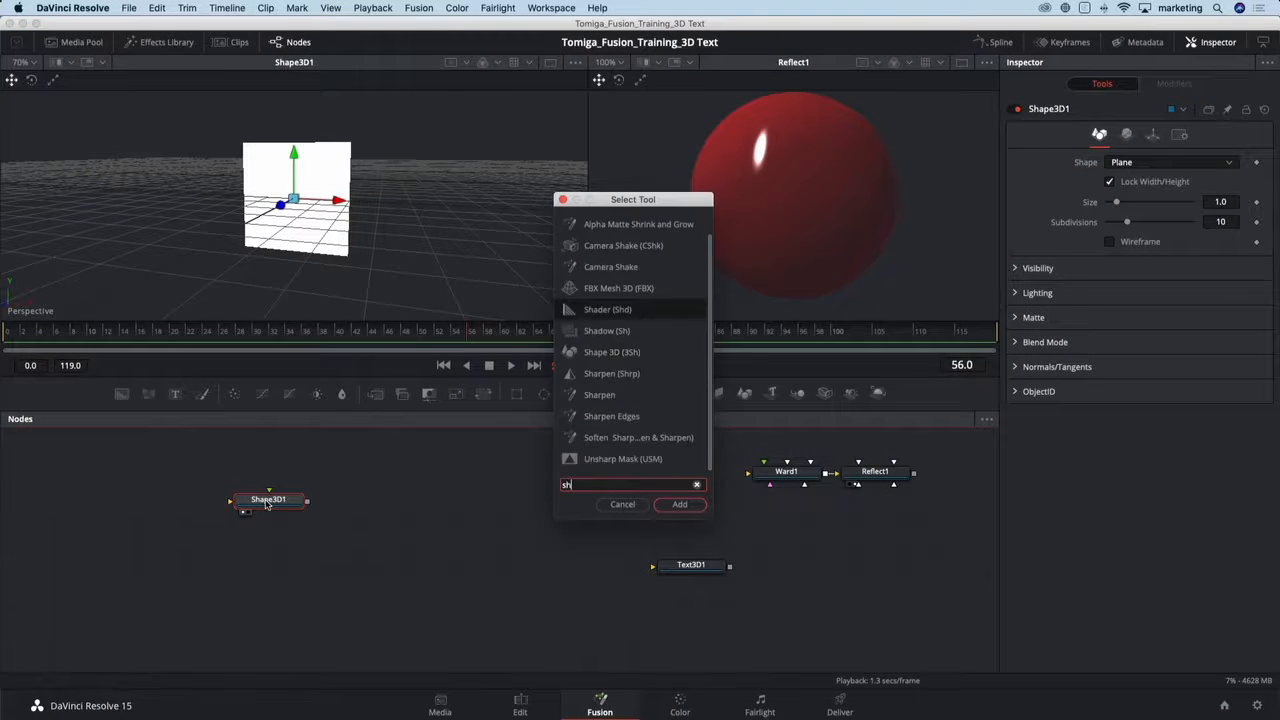
text(p)
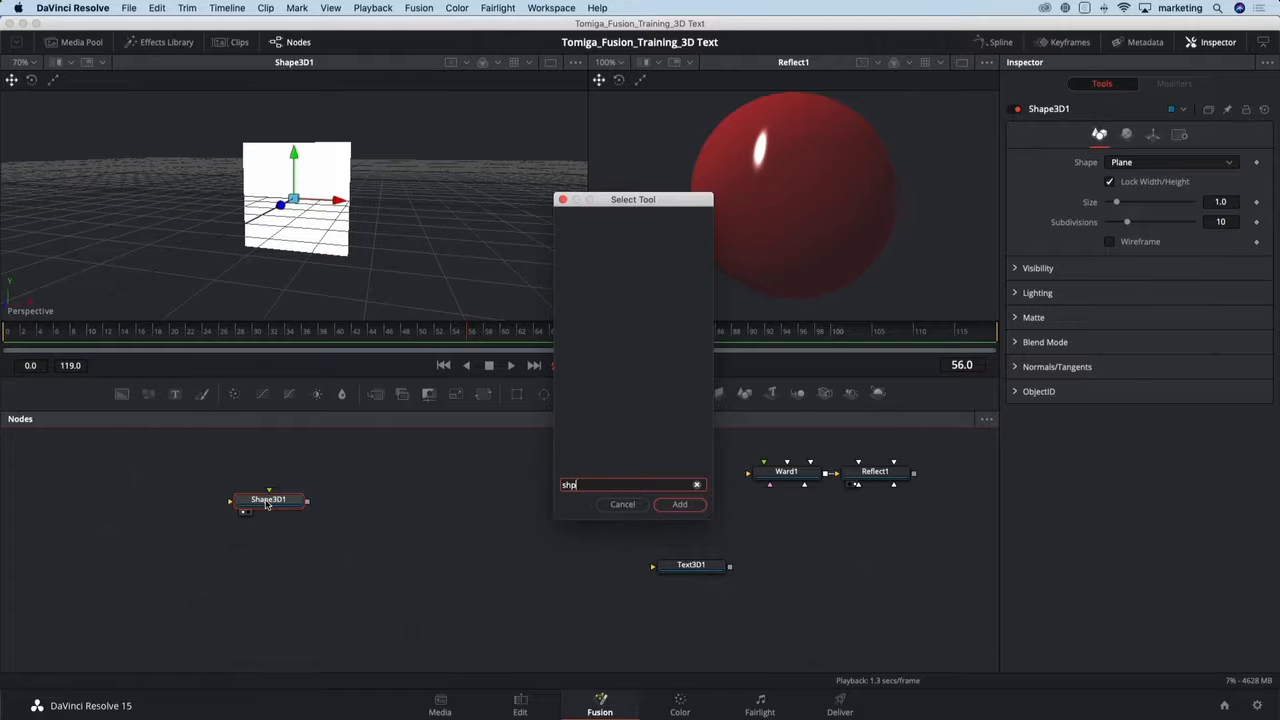
key(BackSpace)
key(BackSpace)
text(pher)
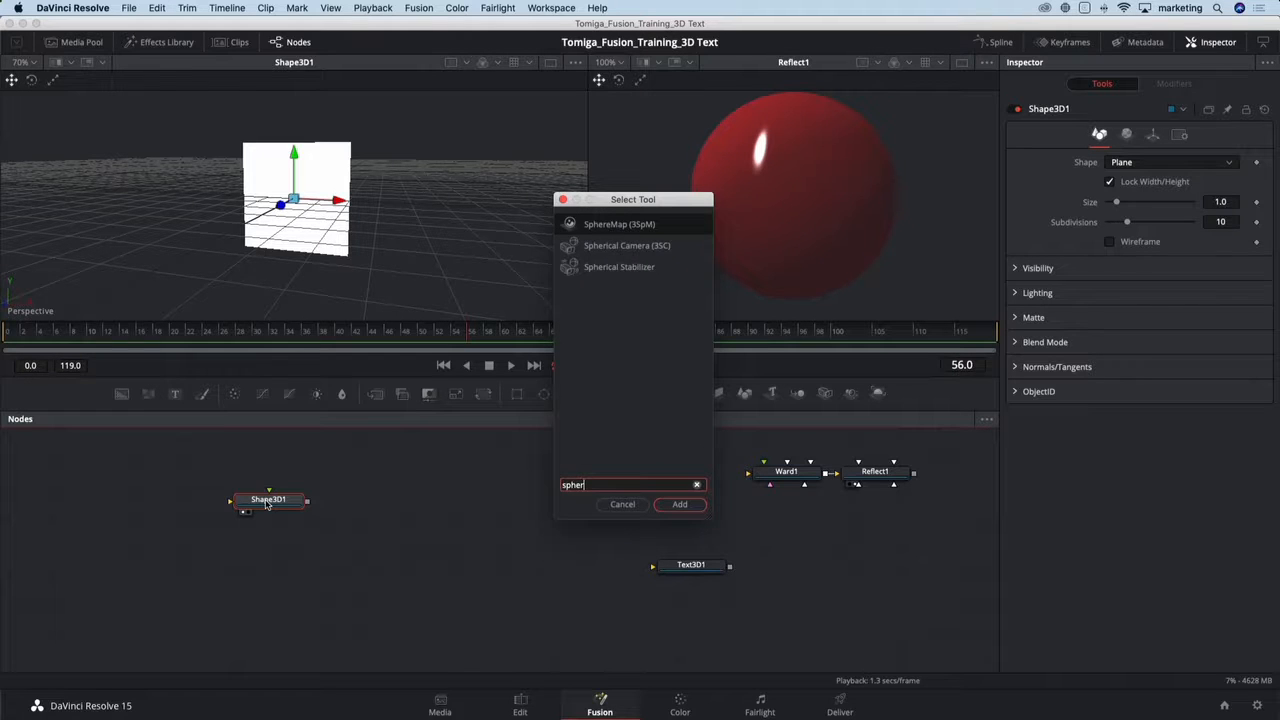
key(Down)
key(Return)
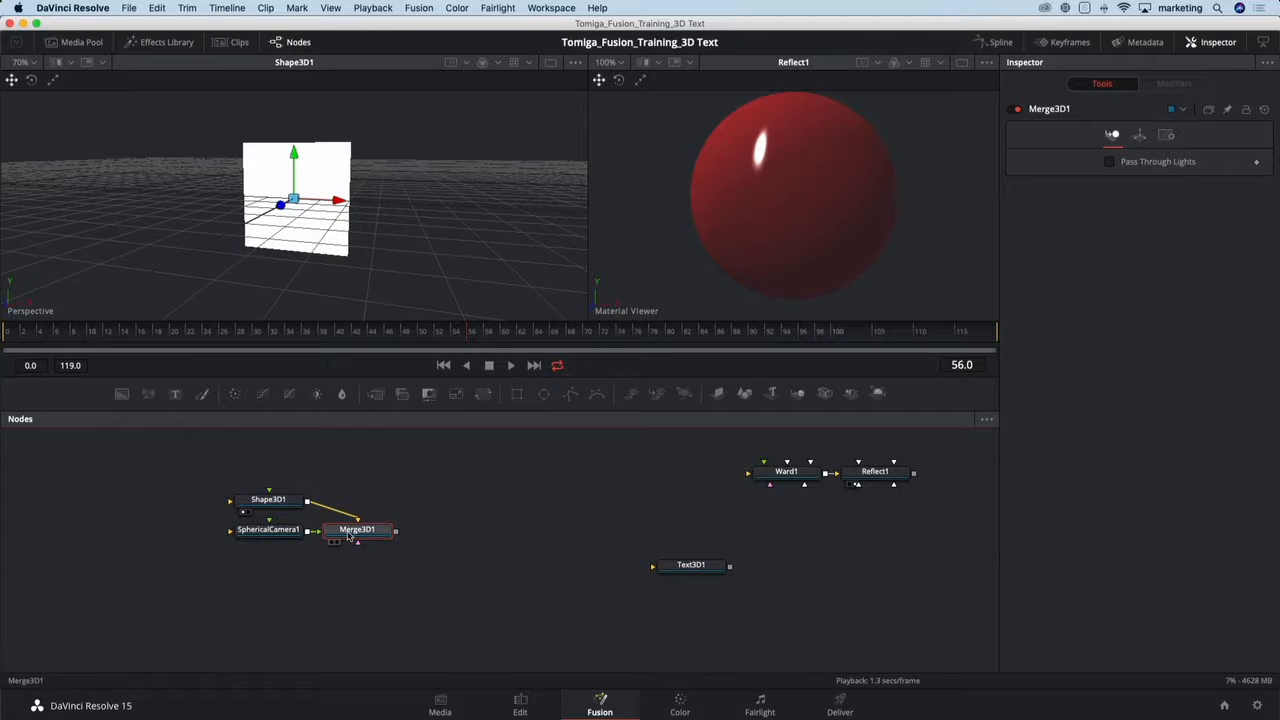
- Show the Merge 3D node in the first viewer and move the Shape 3D plane back, well away from the spherical camera
key(1)
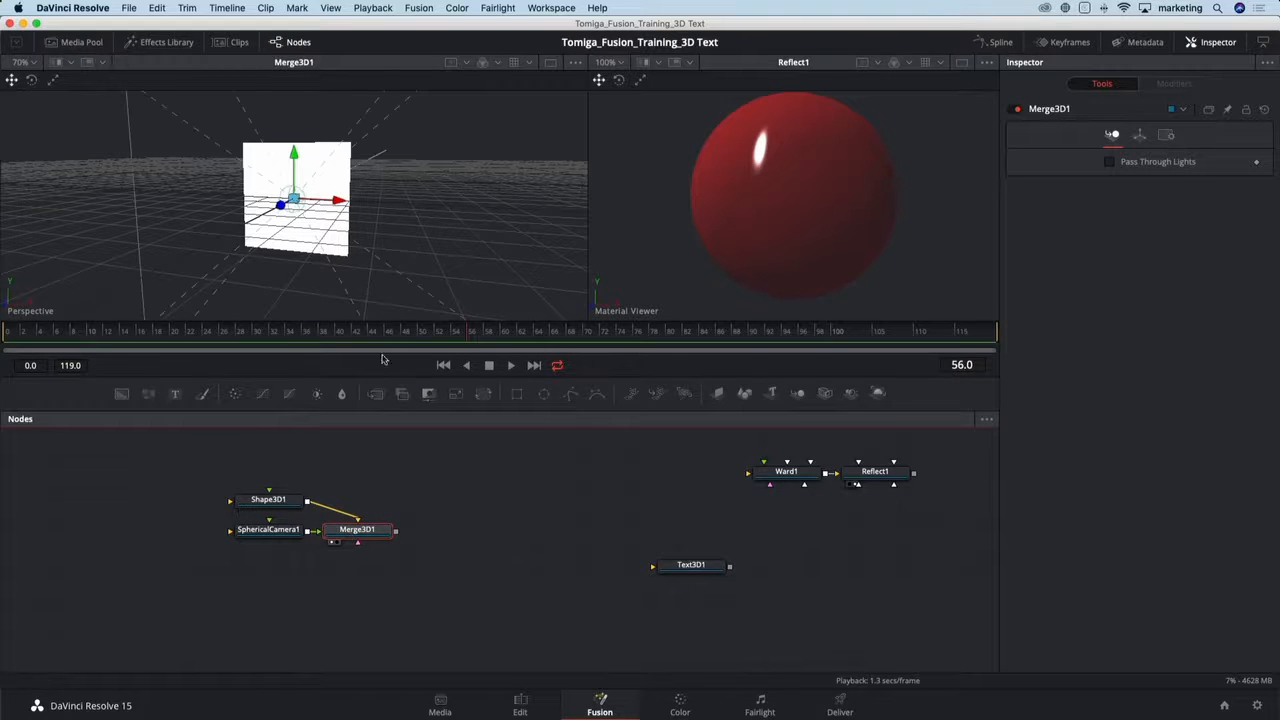
drag(358, 250, 395, 175)
scroll(282, 245, down, 2)
click(267, 503)
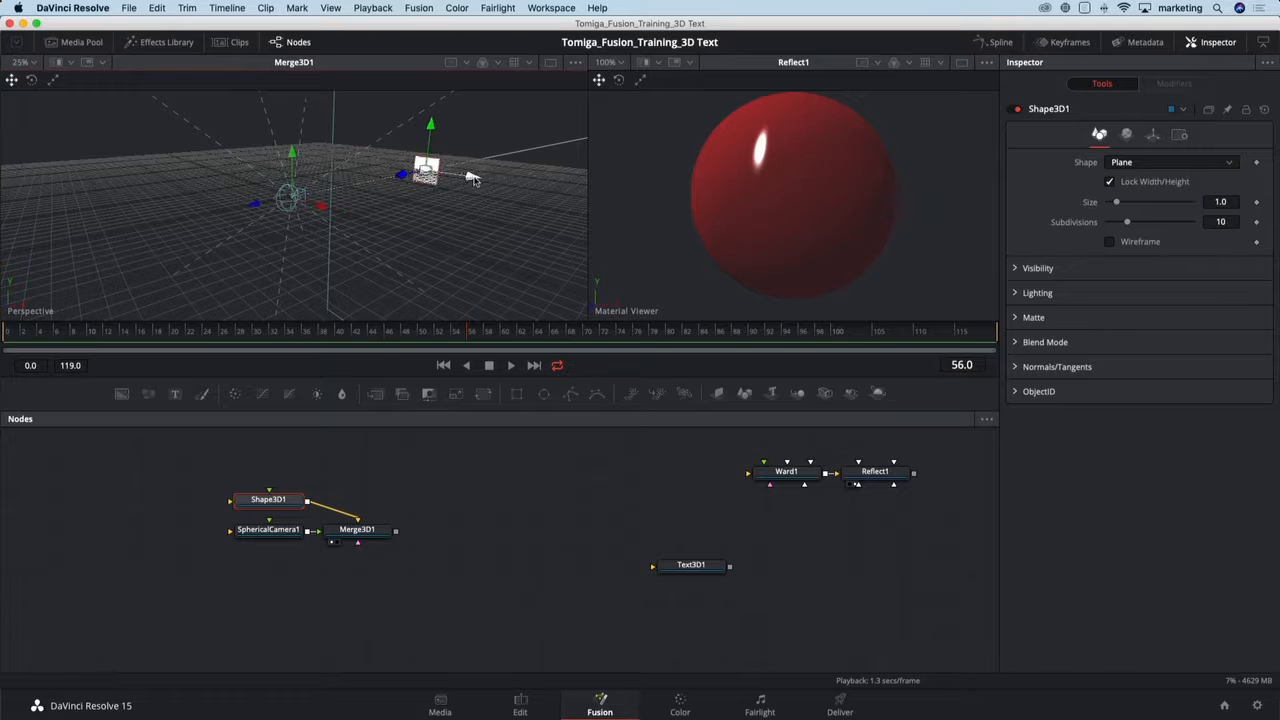
scroll(383, 237, down, 2)
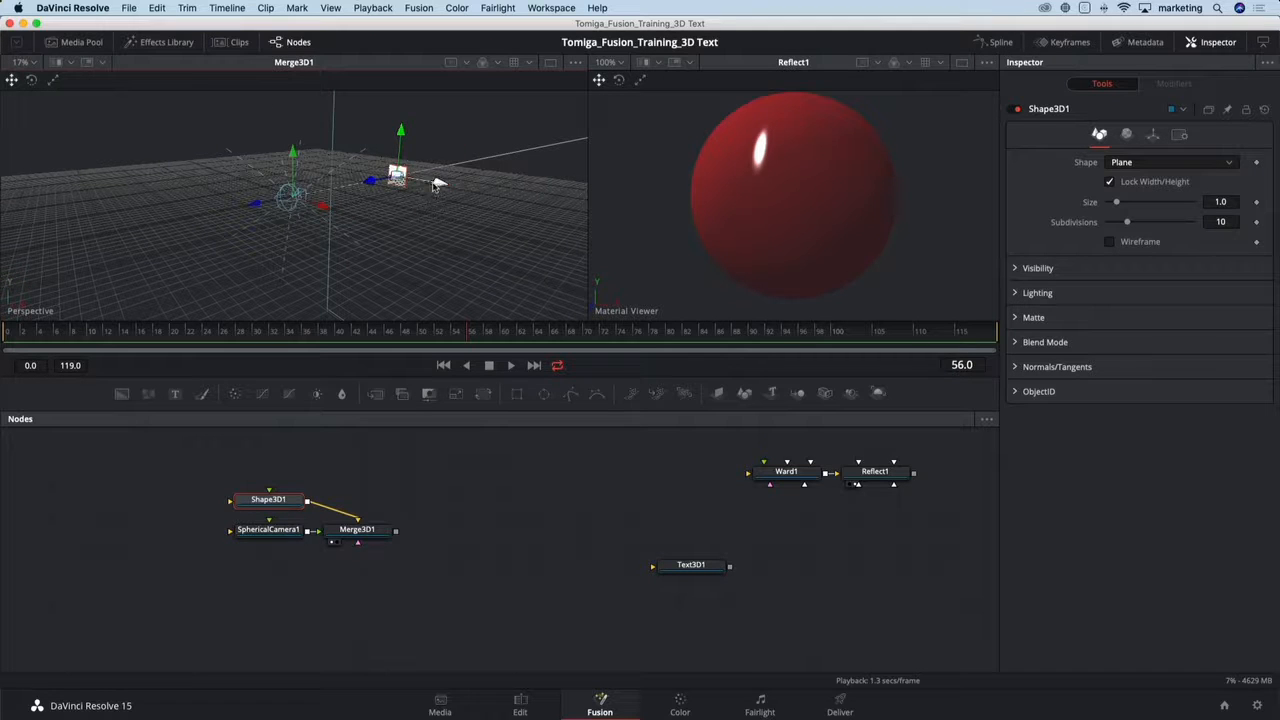
drag(429, 178, 305, 157)
drag(260, 240, 322, 273)
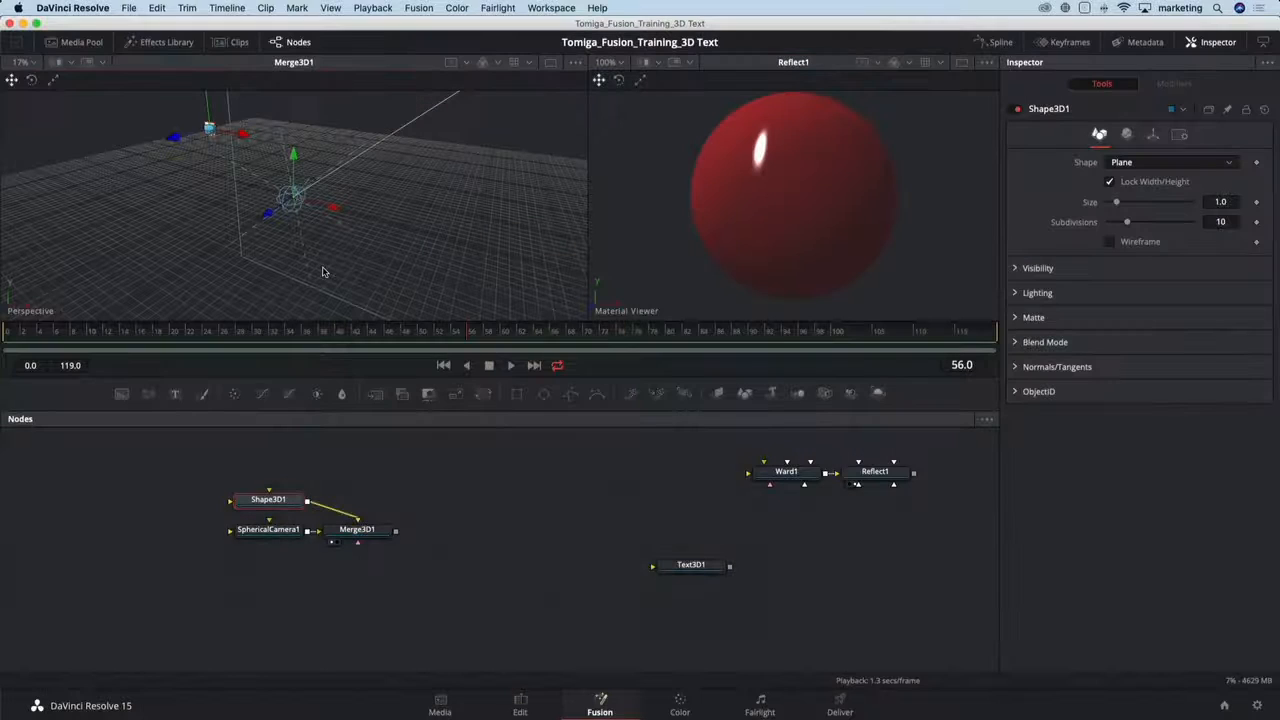
- Add a Duplicate 3D node between the Shape 3D plane and the merge, and set its last copy to 25
key(shift+space)
text(dupli)
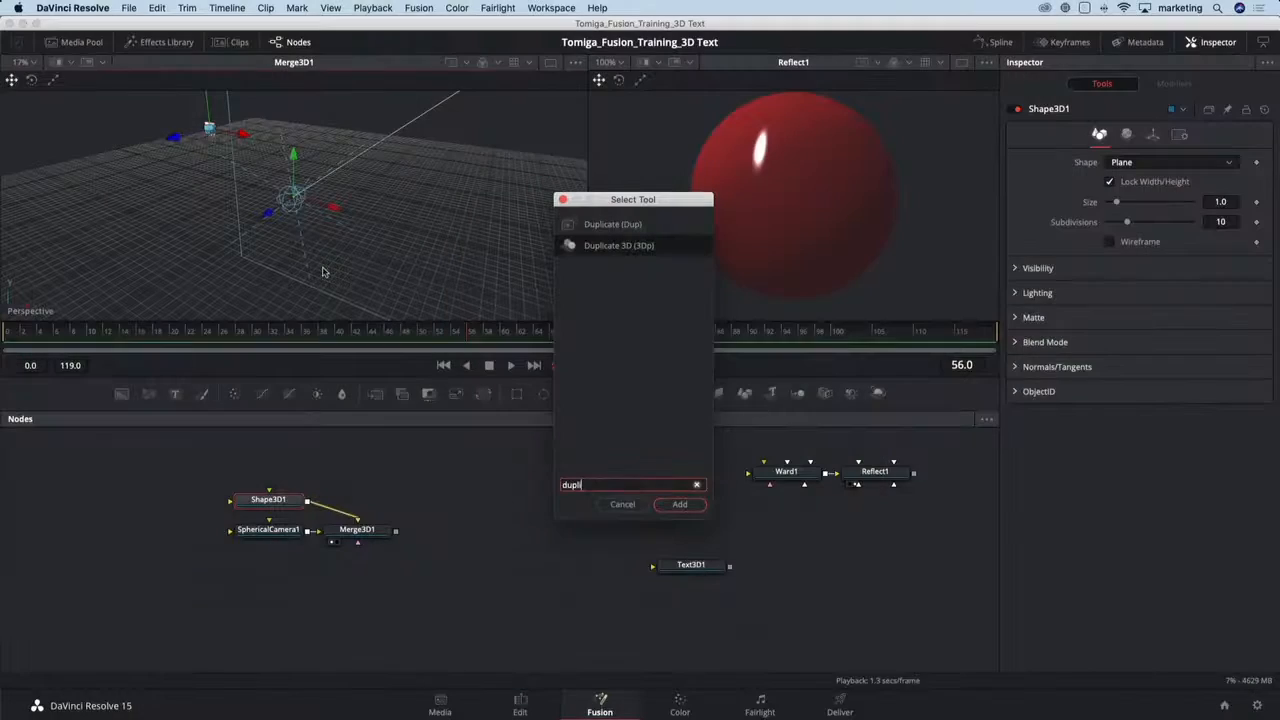
key(Return)
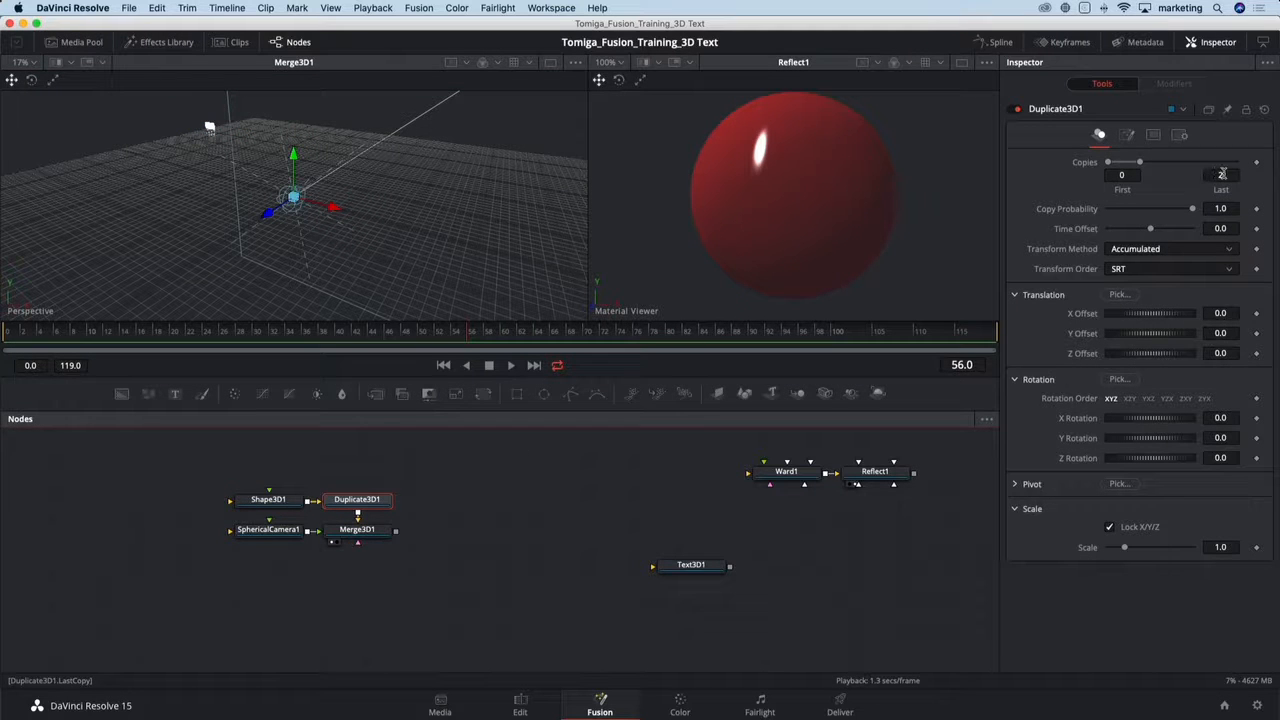
click(1222, 175)
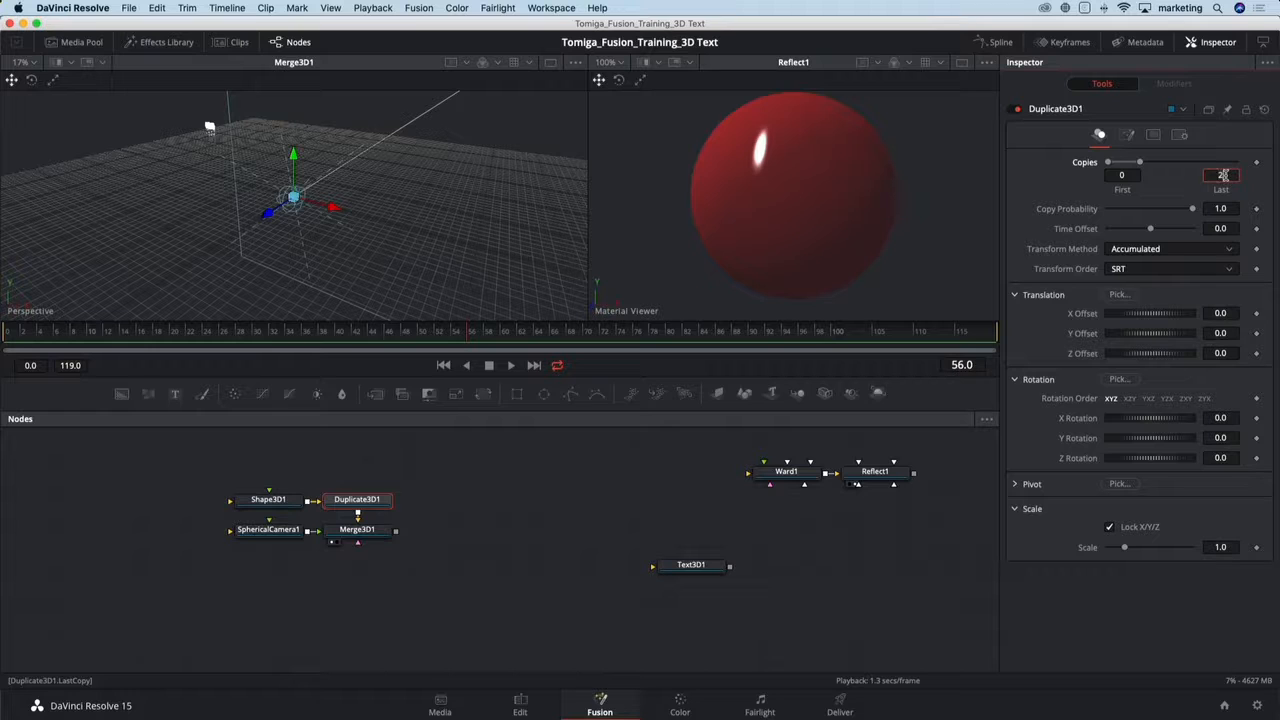
text(25)
key(Tab)
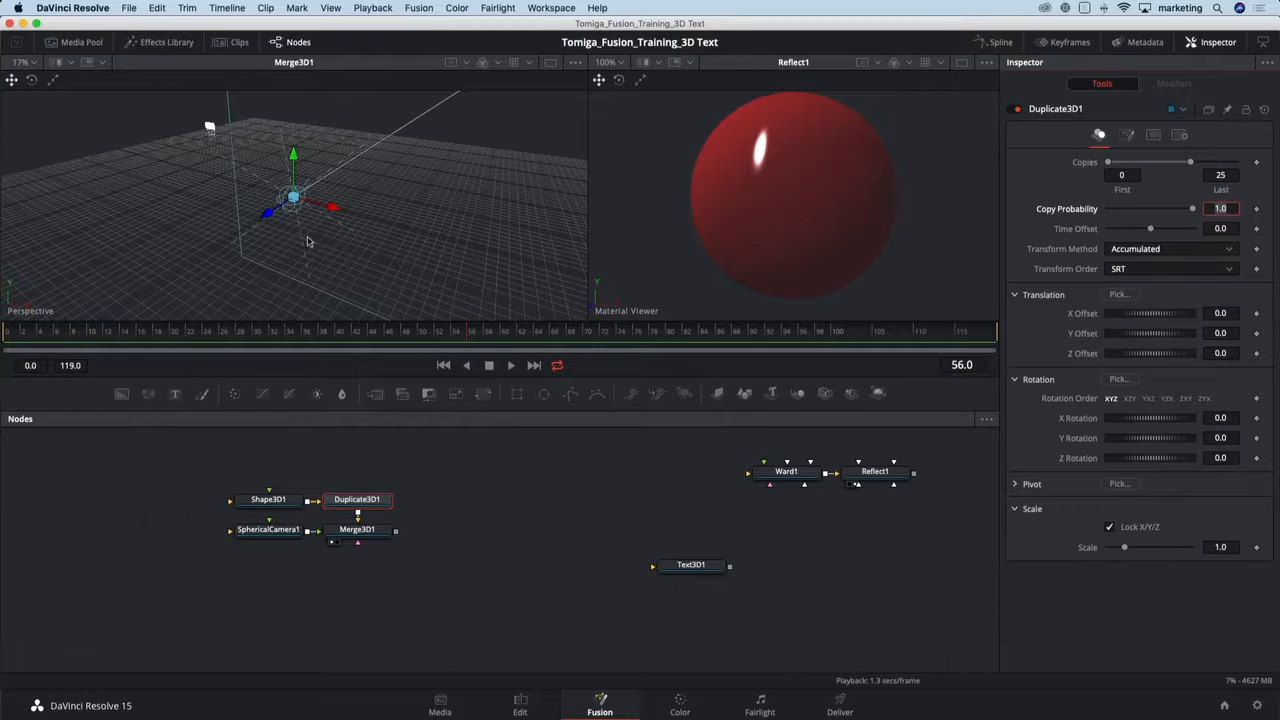
- Spread the duplicates into a row with an X offset of about 1.47, then shift the source plane sideways along X
drag(338, 210, 501, 181)
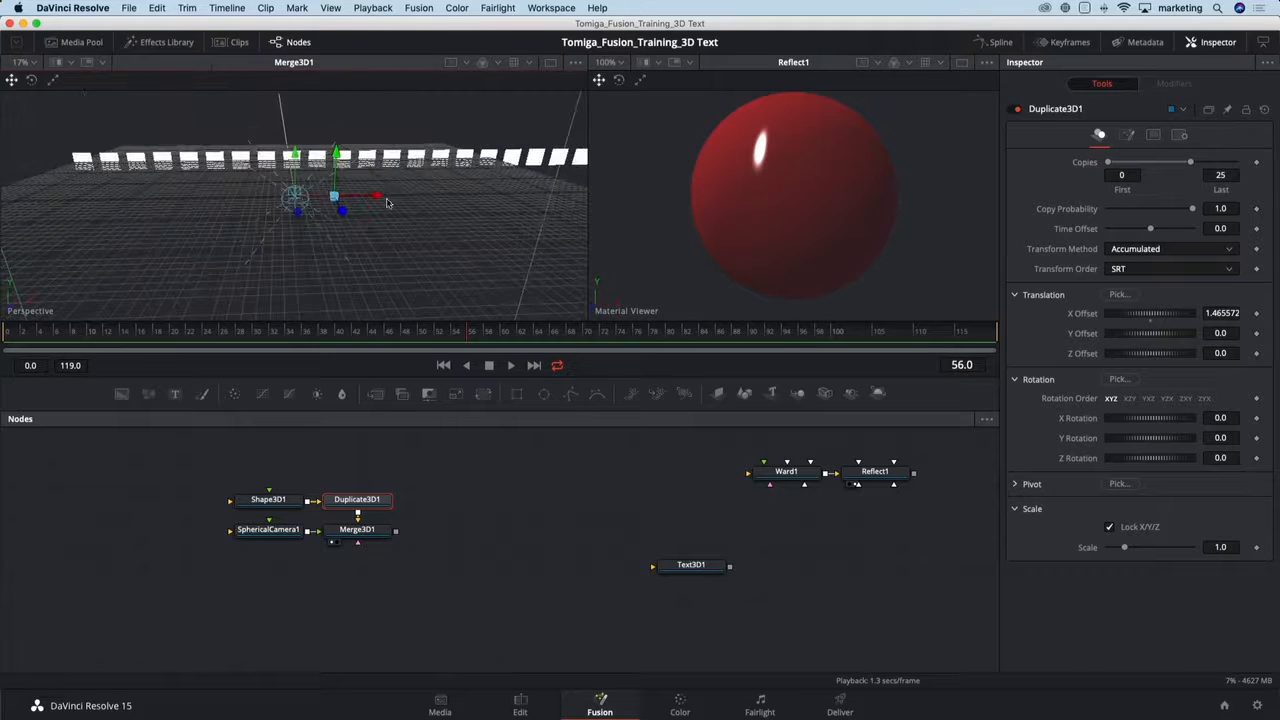
scroll(376, 215, down, 3)
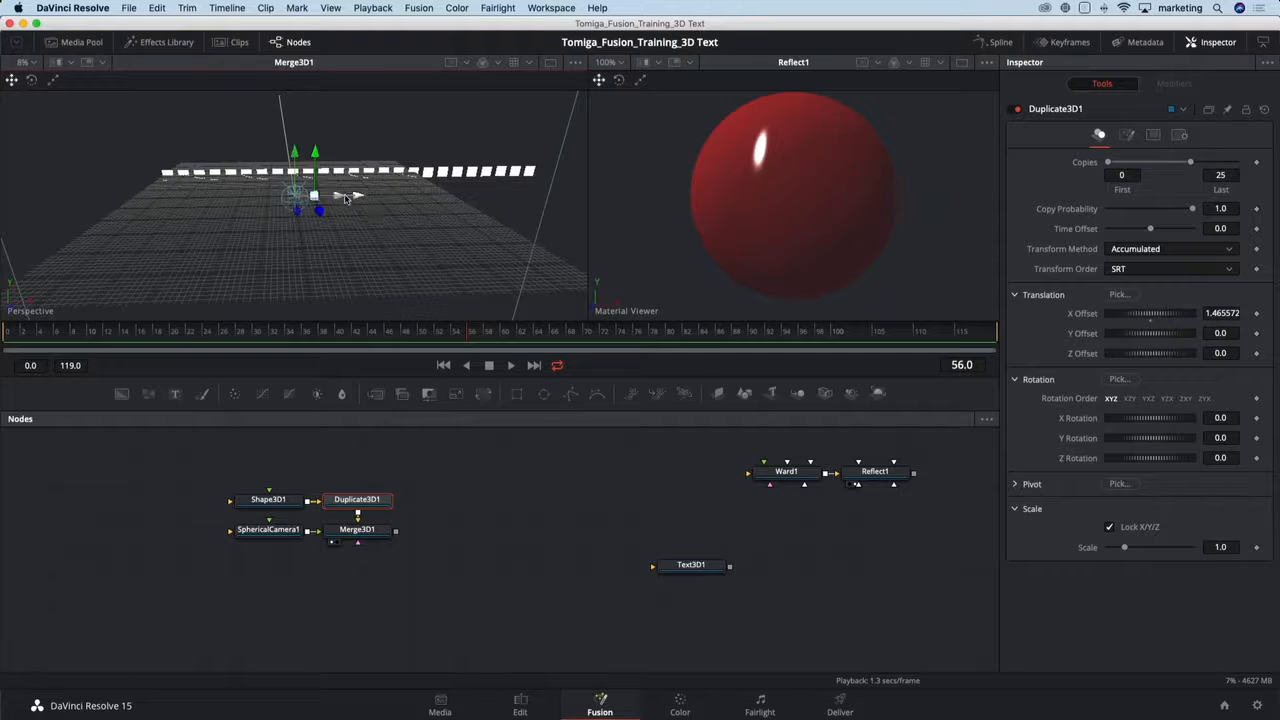
click(285, 499)
drag(210, 178, 151, 187)
drag(322, 249, 218, 262)
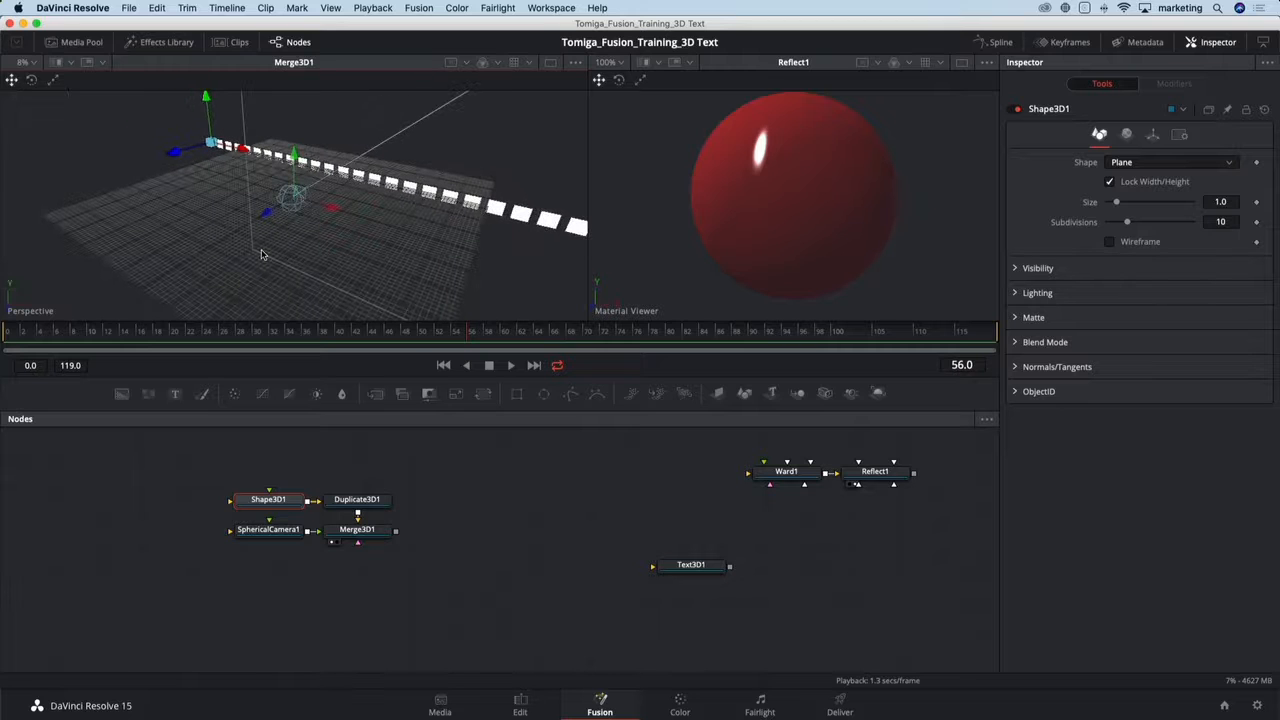
- Place the Shape 3D node above the Duplicate 3D node and rename it box
drag(256, 495, 362, 466)
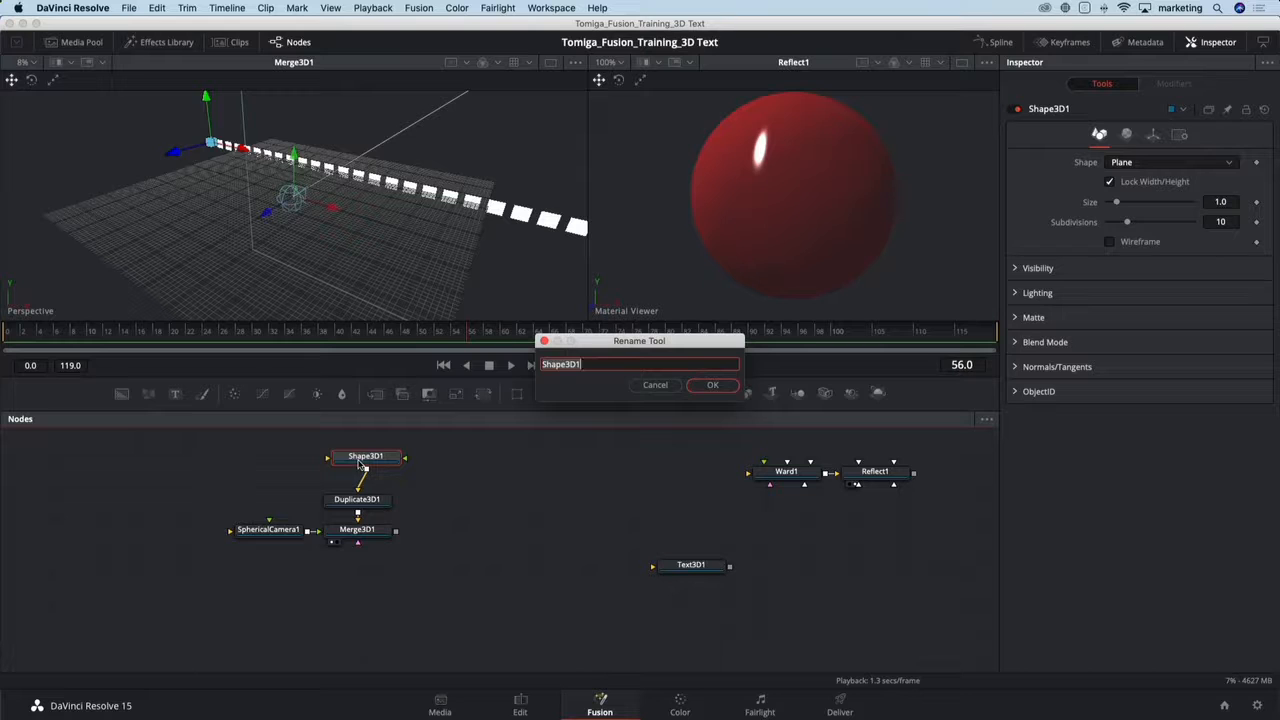
text(box)
key(Return)
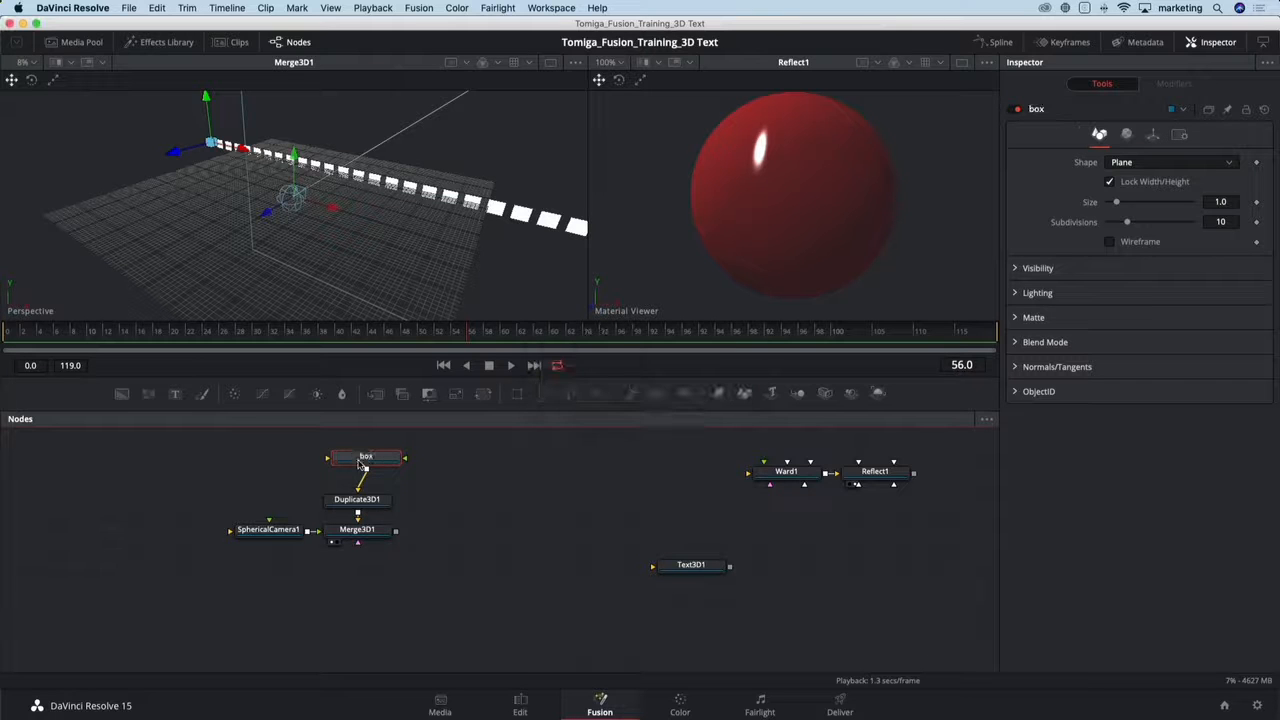
- Add another Shape 3D plane connected to the Merge 3D node and rename it top
click(371, 533)
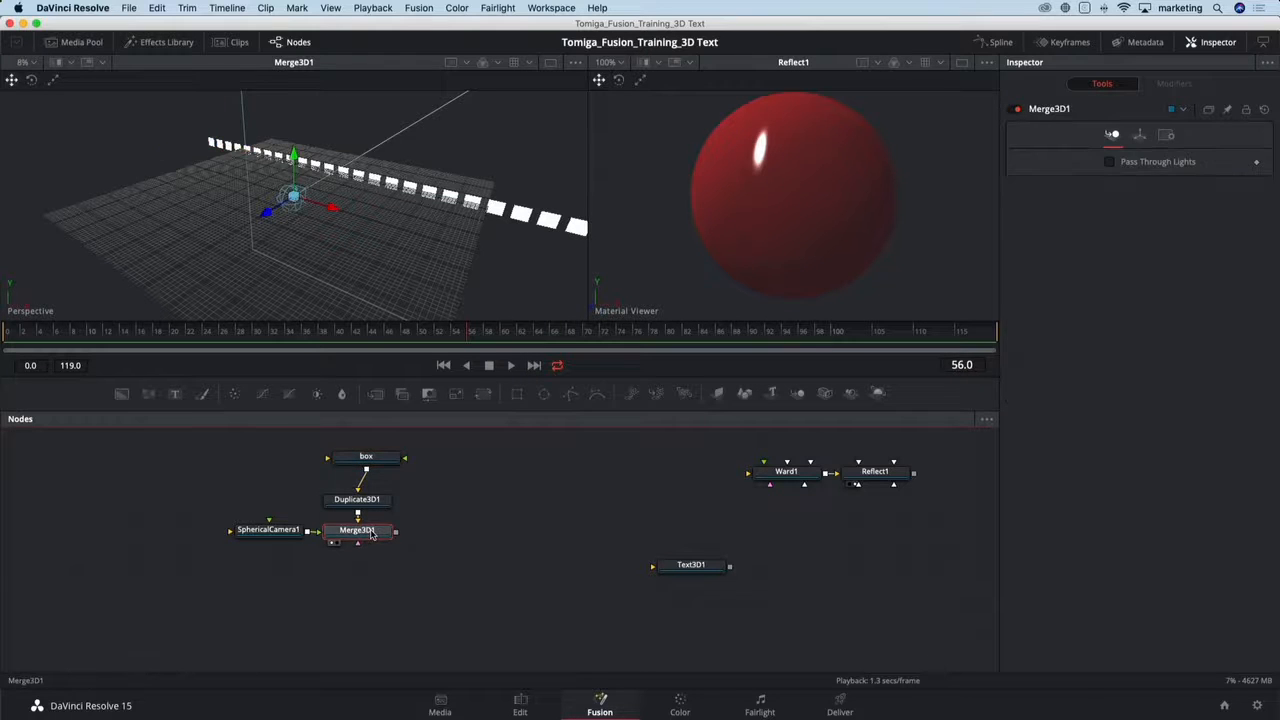
key(shift+space)
text(shap)
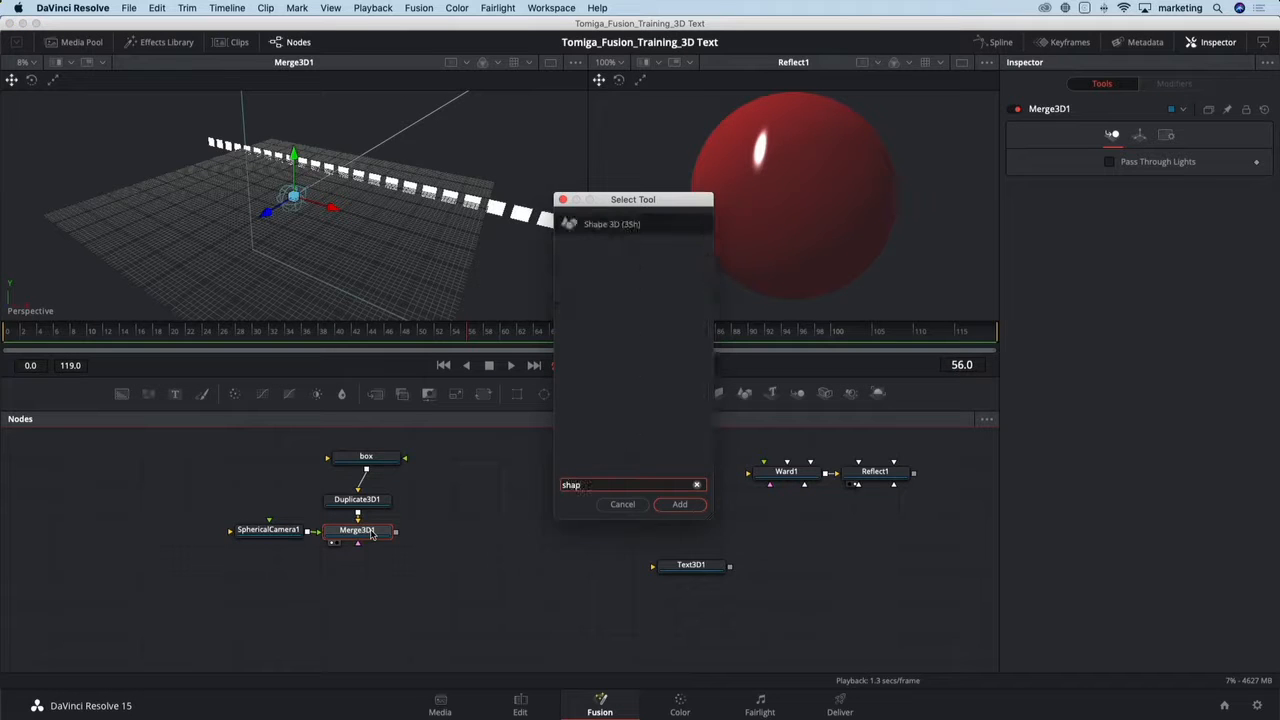
key(Return)
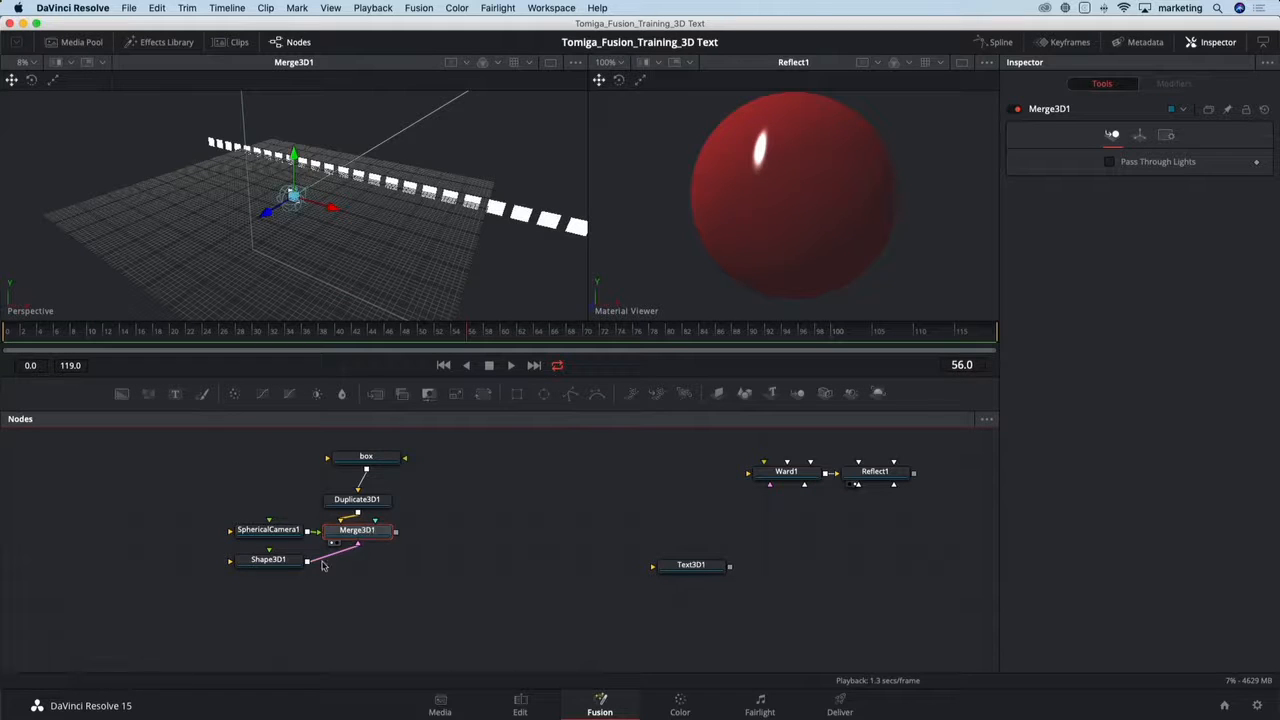
click(284, 562)
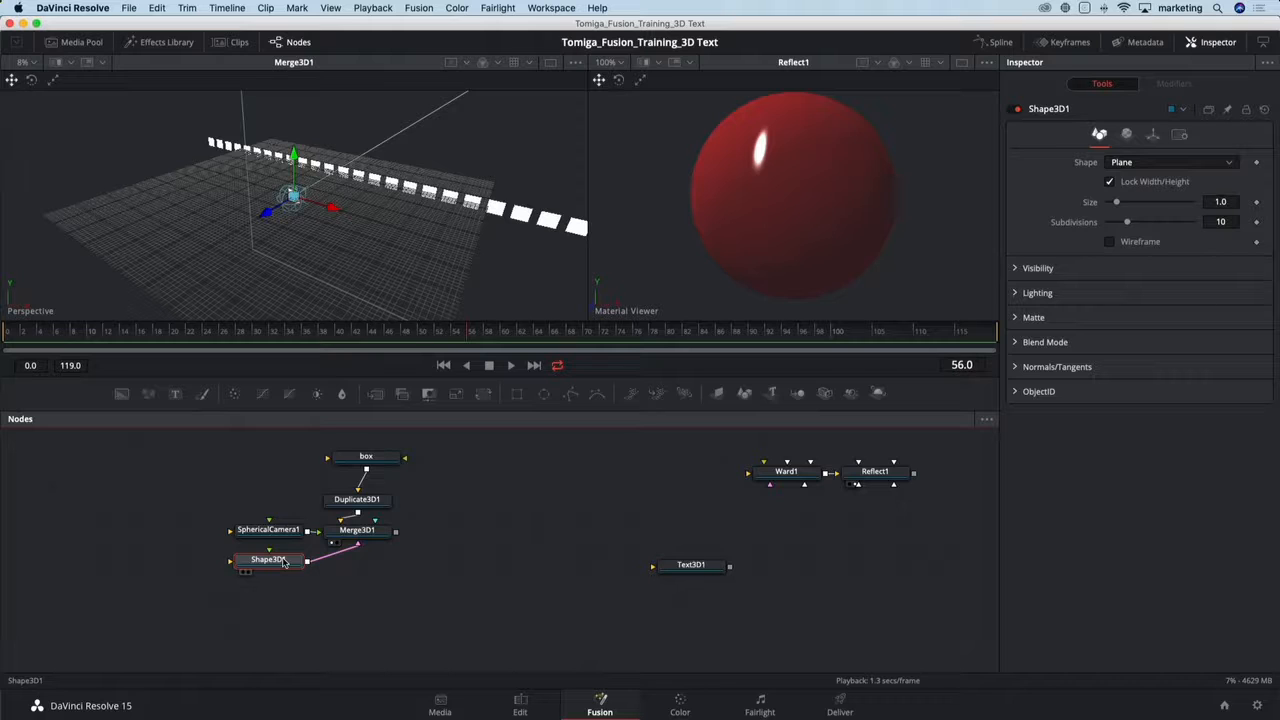
key(F2)
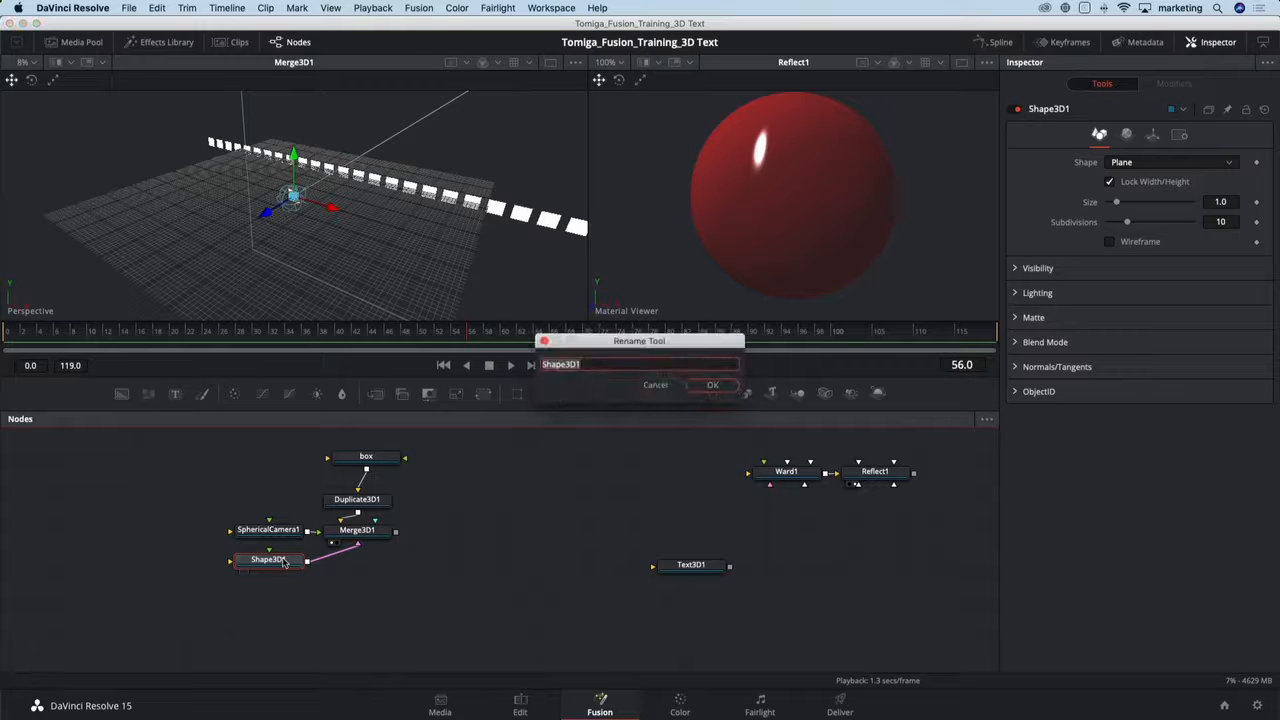
text(top)
key(Return)
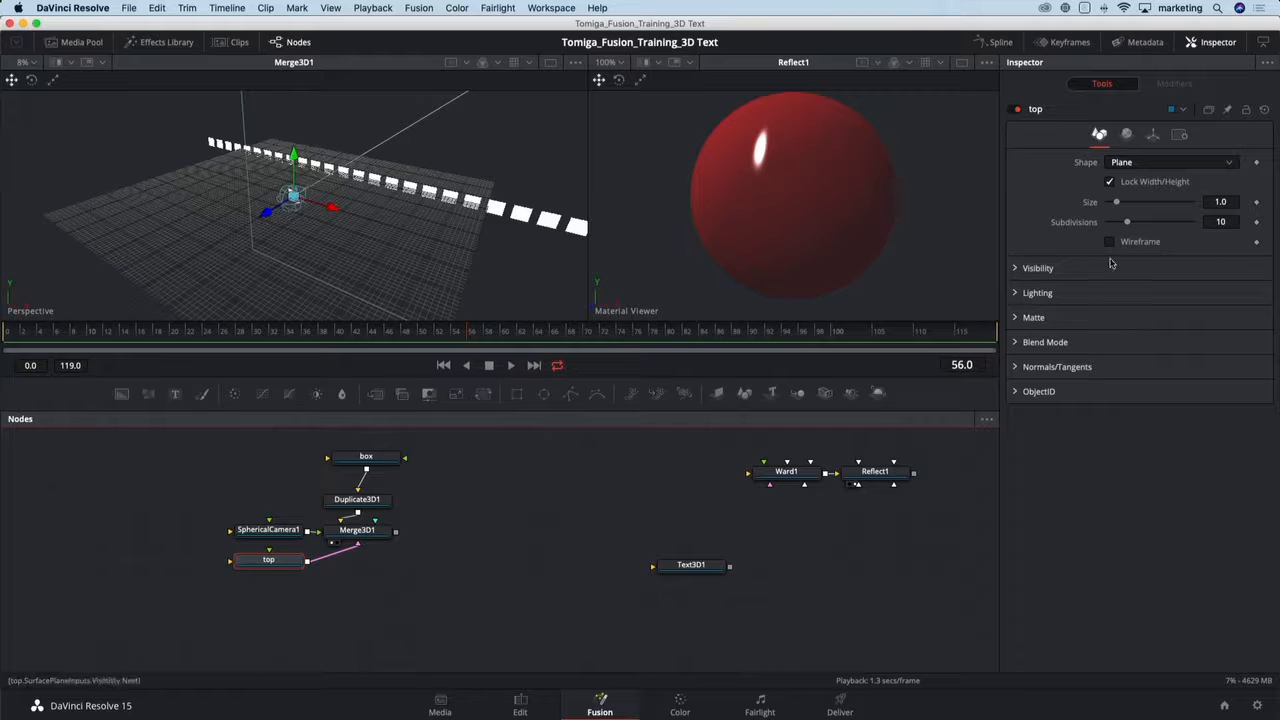
- Unlock the top plane's scale and set it to X 10, Y about 3.66 and Z about 2.09
click(1153, 135)
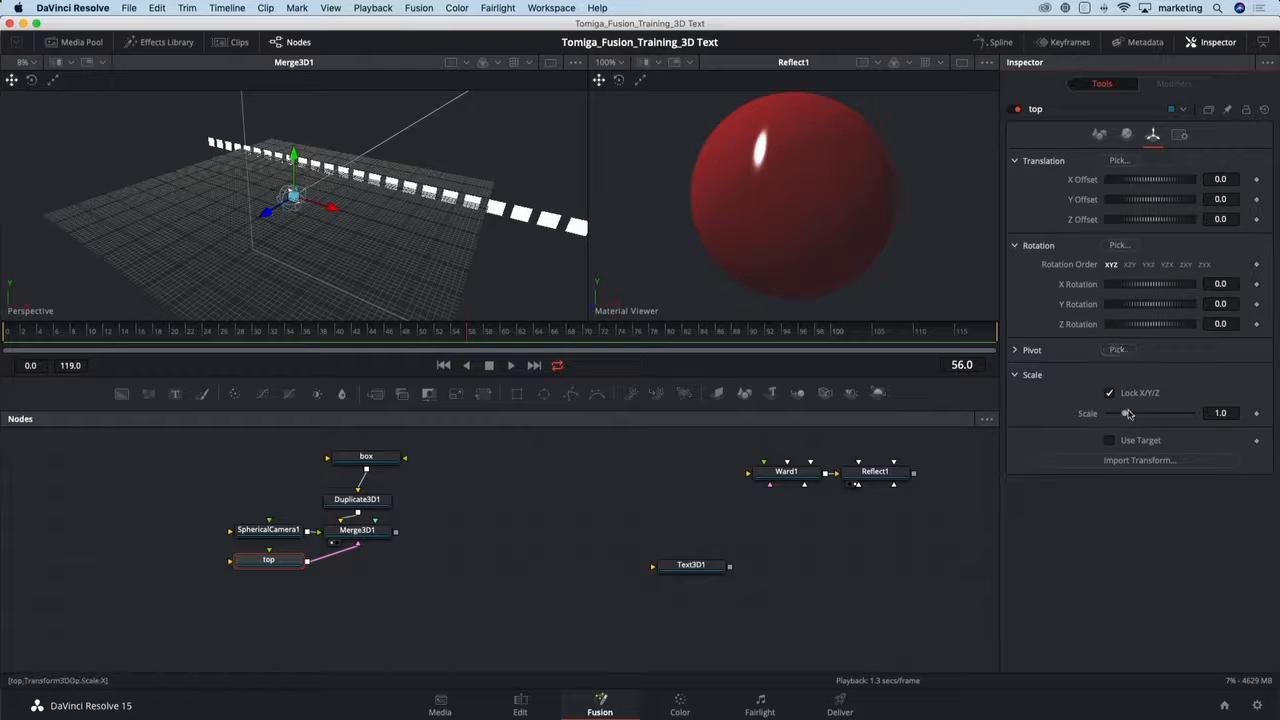
drag(1128, 414, 1204, 410)
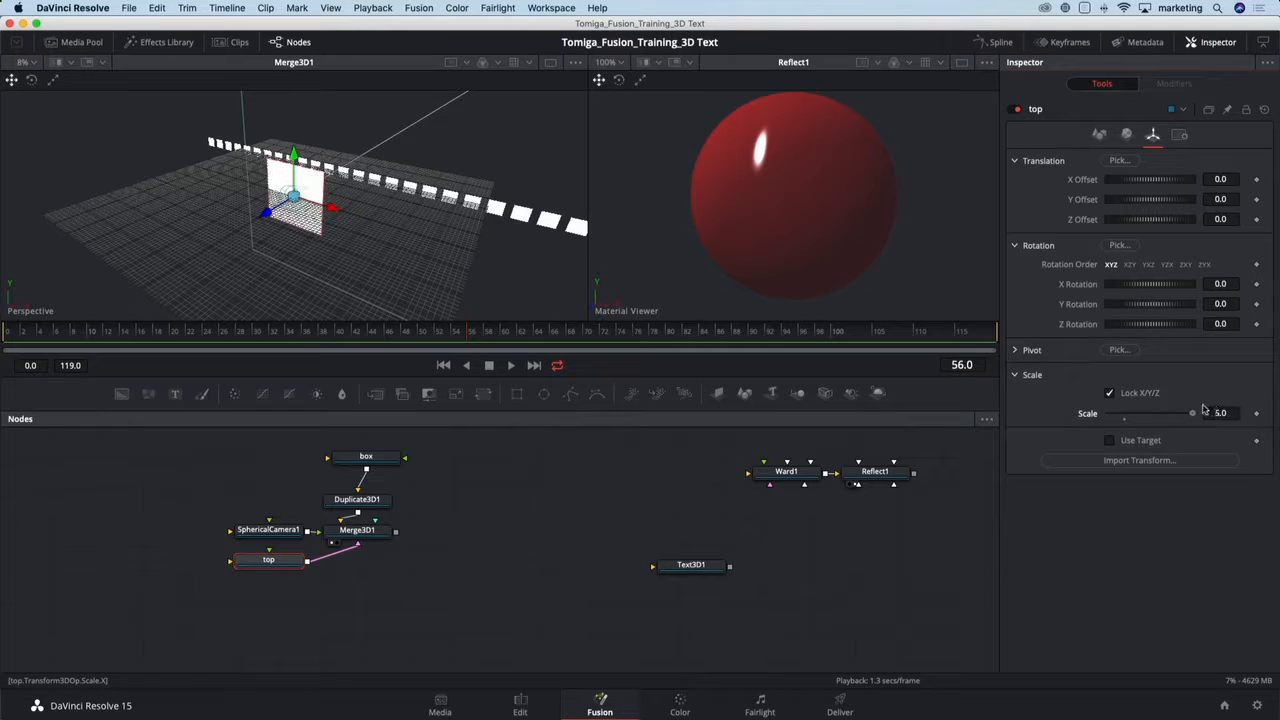
click(1130, 394)
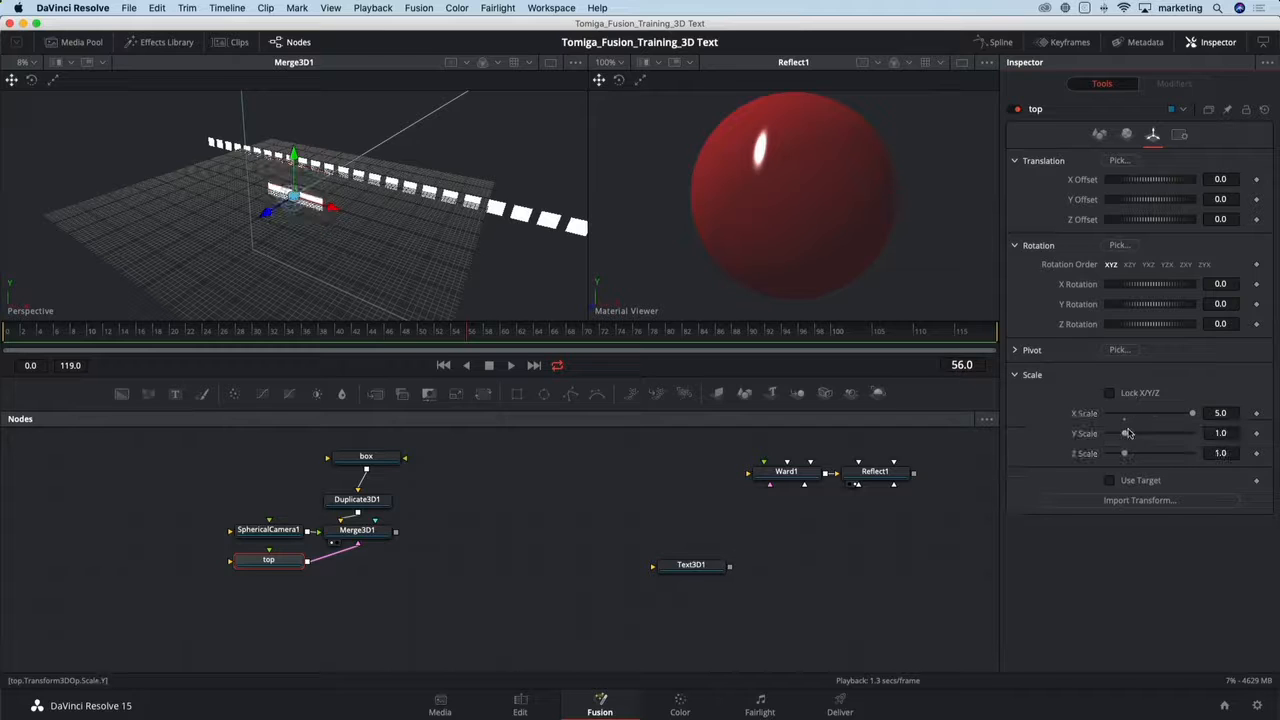
mouse_move(1126, 435)
mouse_down()
mouse_move(1143, 435)
mouse_move(1138, 456)
mouse_up()
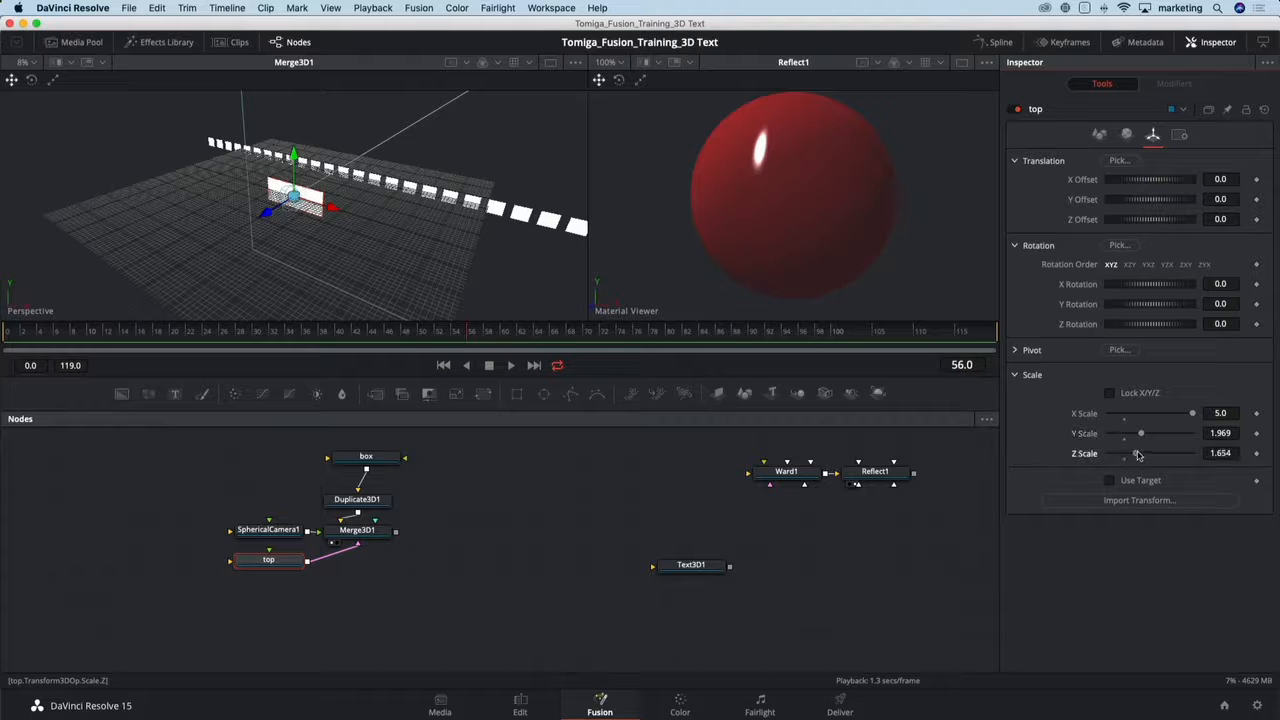
click(1220, 413)
key(Tab)
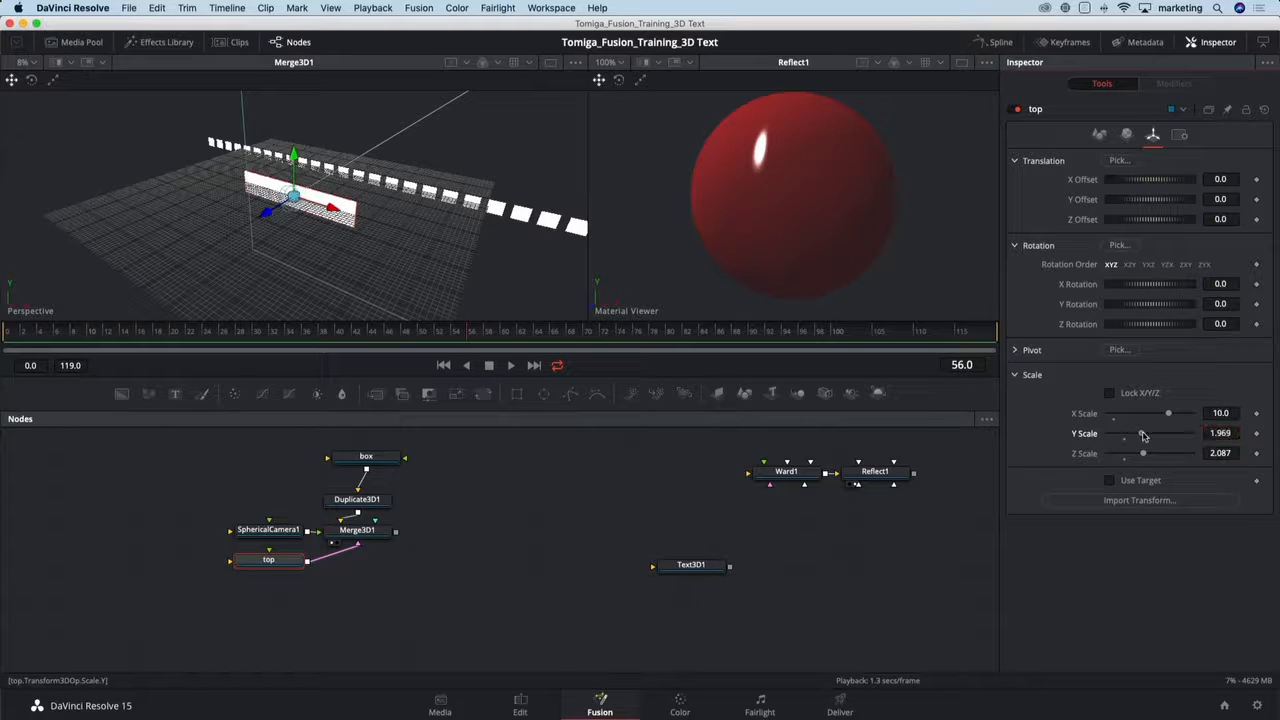
drag(1141, 433, 1172, 434)
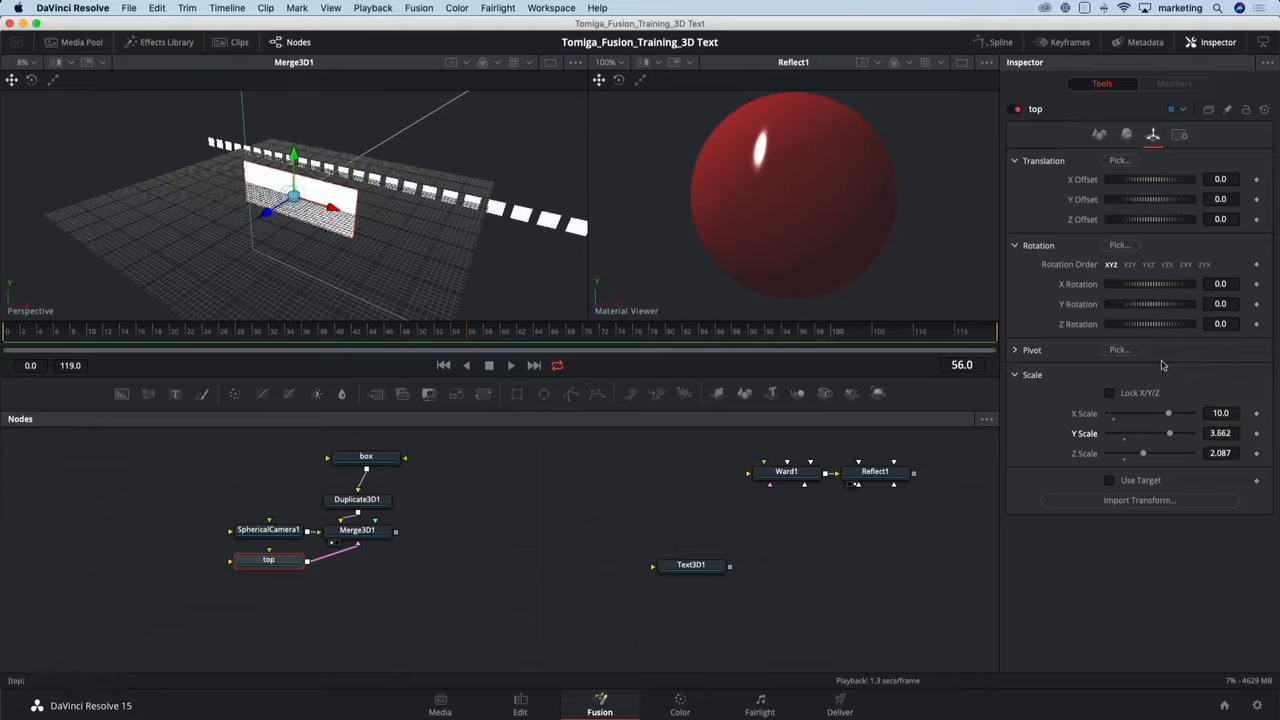
- Rotate the top plane -90 degrees about X and raise it above the camera to a Y offset of about 5.67
click(1228, 284)
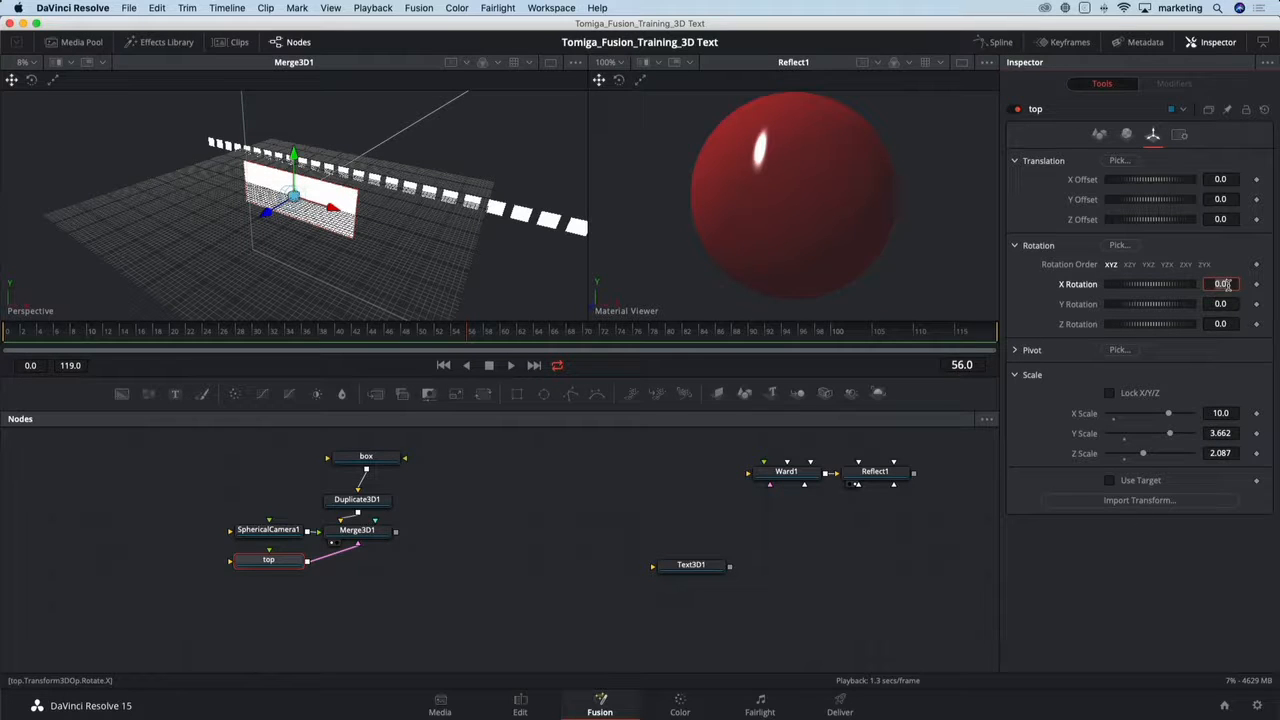
text(-90)
key(Tab)
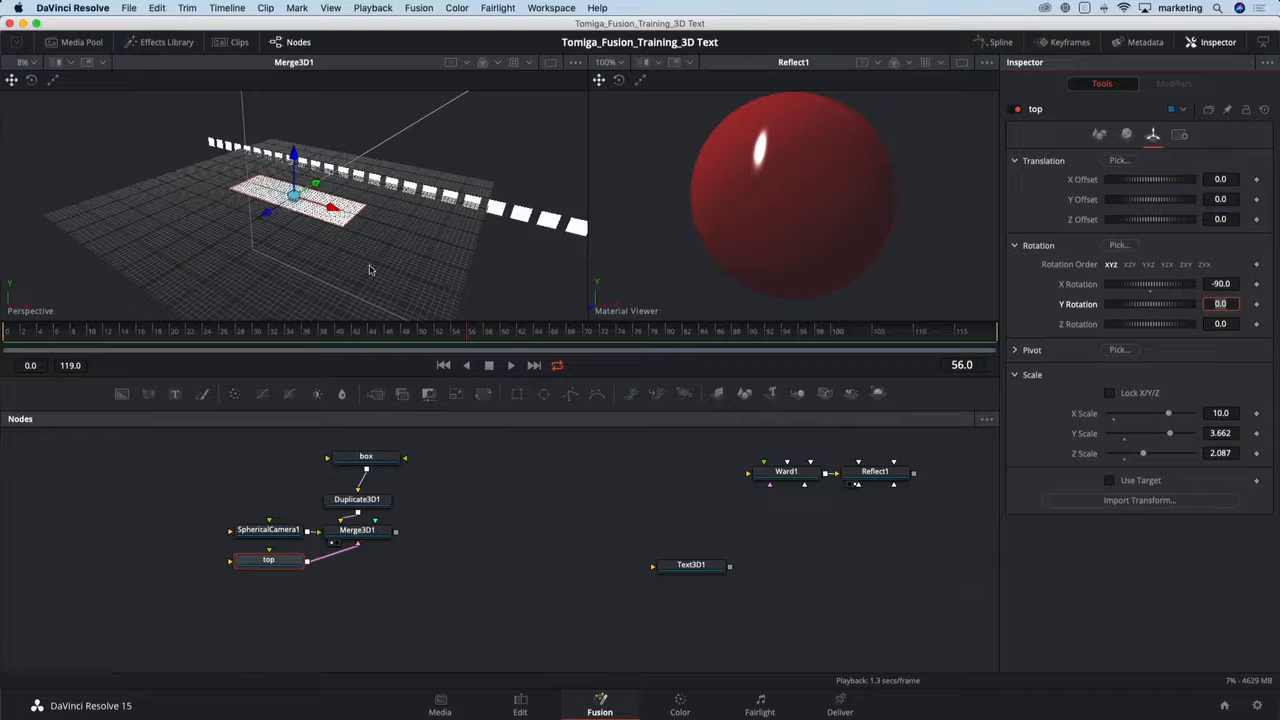
drag(330, 290, 200, 234)
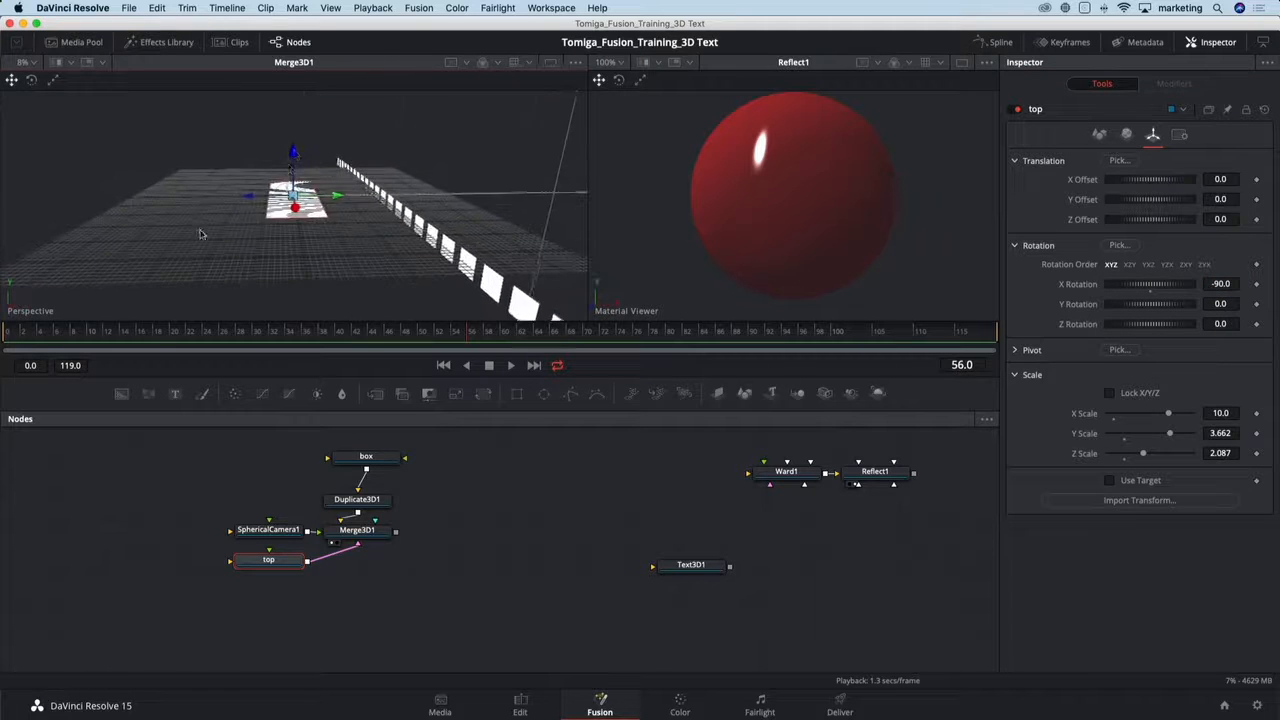
drag(292, 155, 294, 77)
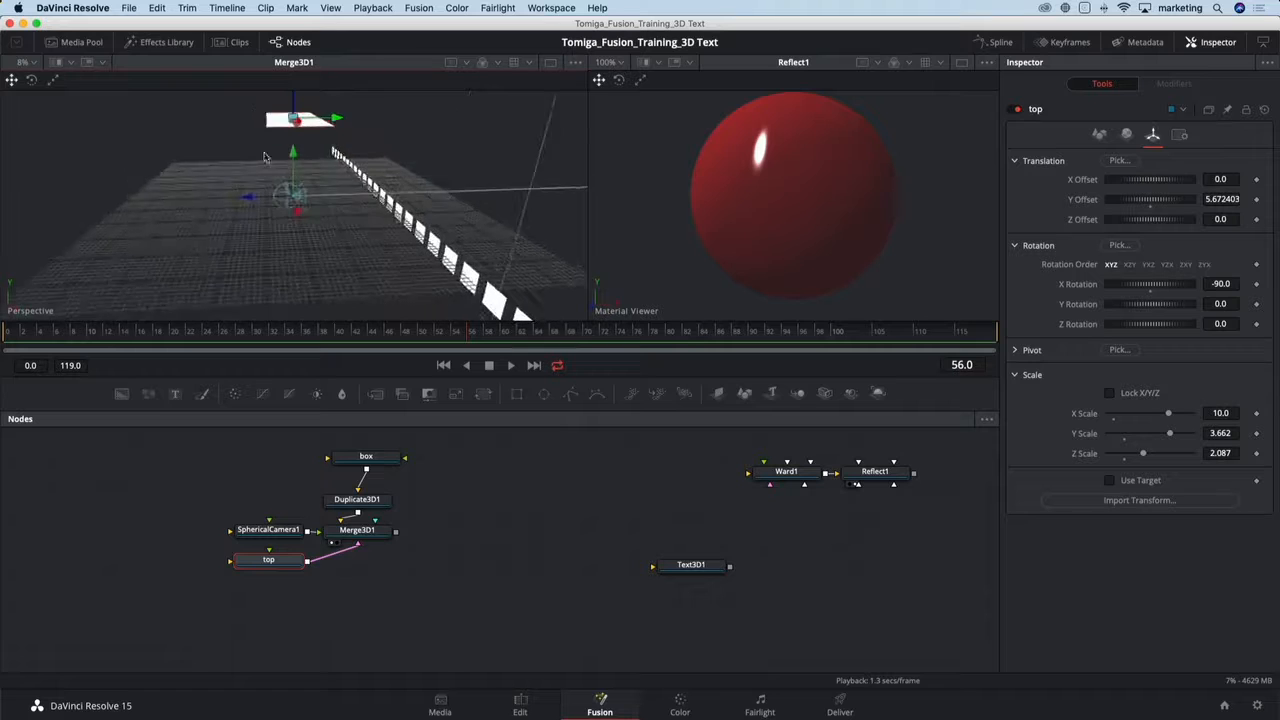
scroll(347, 221, down, 2)
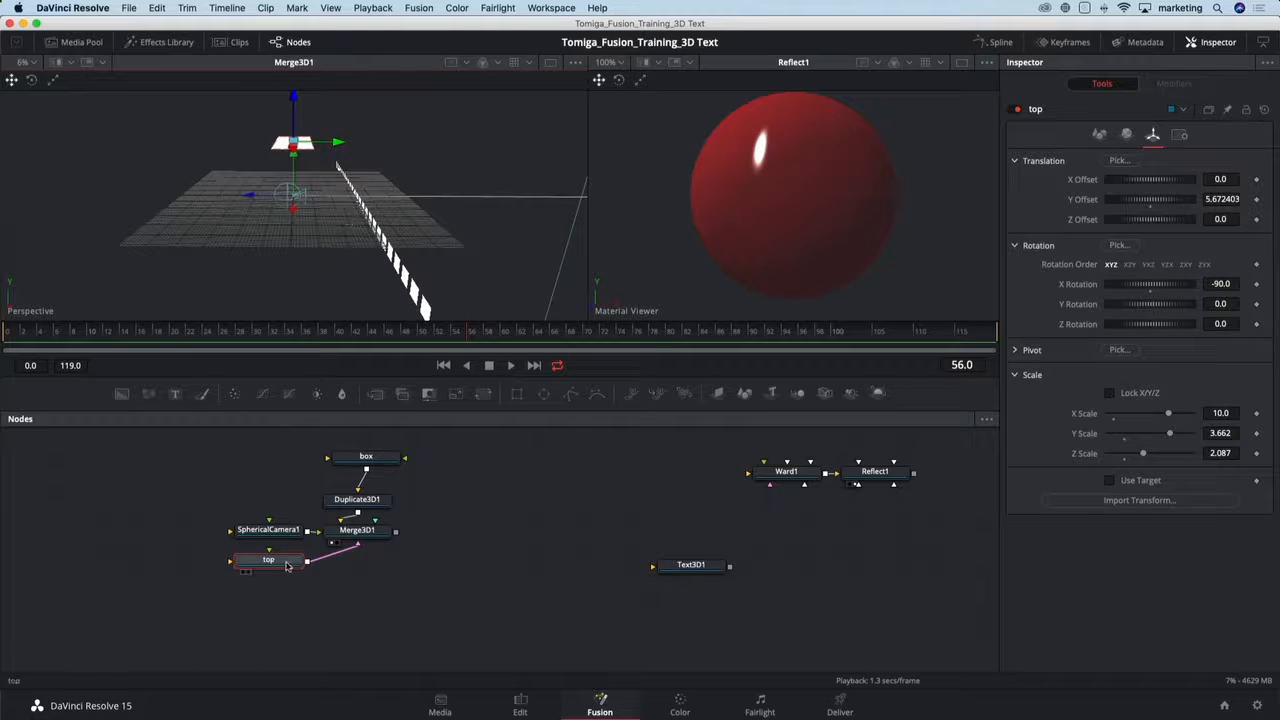
- Duplicate the top plane, connect the copy to the Merge 3D node and place it below that node
drag(289, 566, 277, 565)
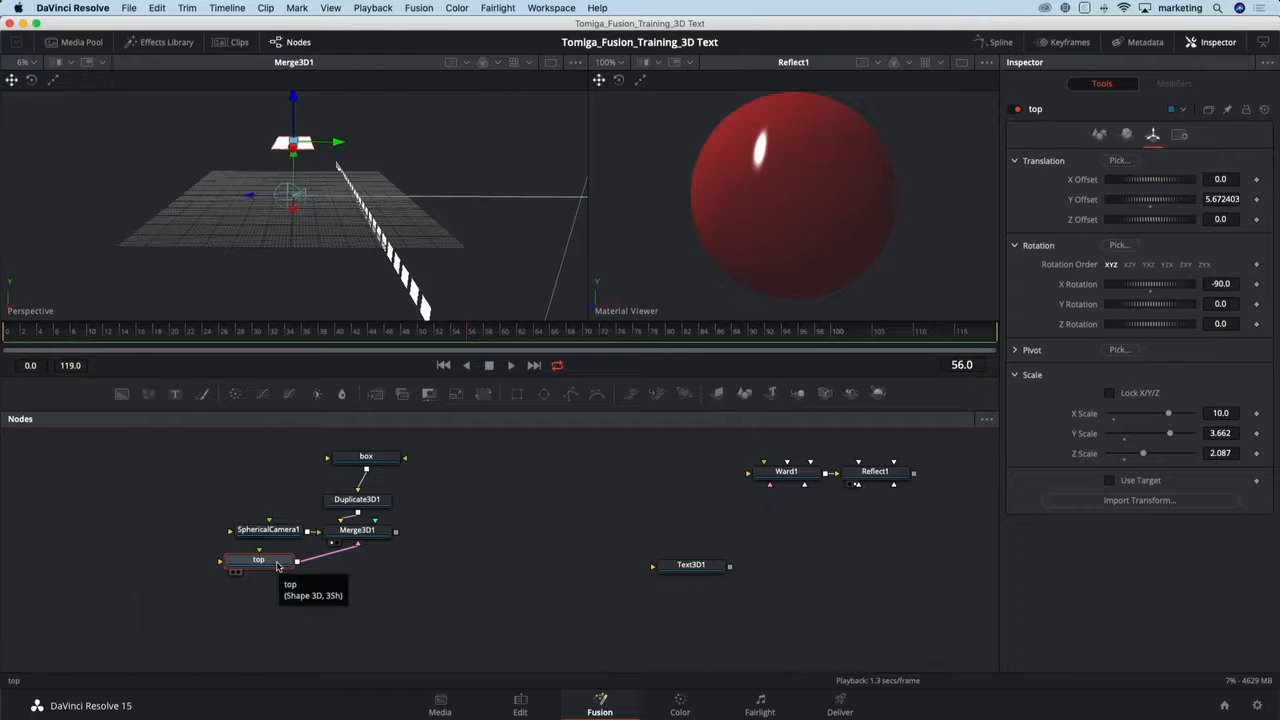
click(387, 535)
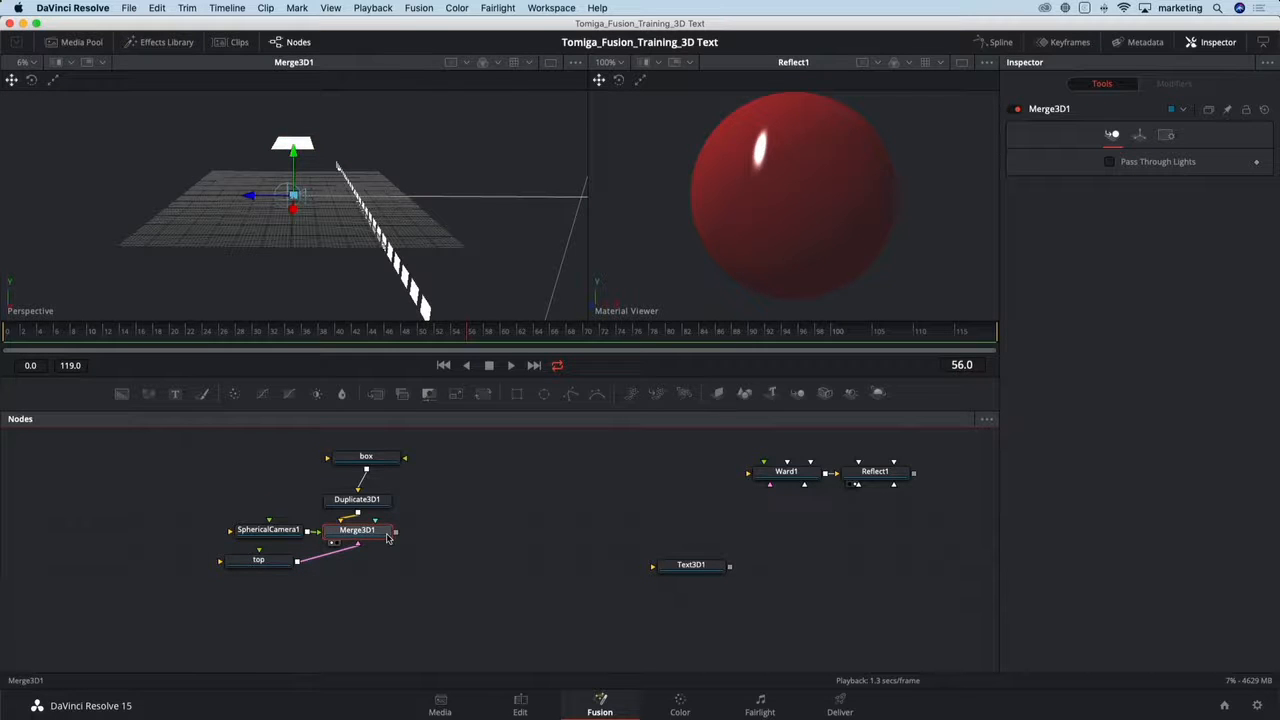
key(ctrl+v)
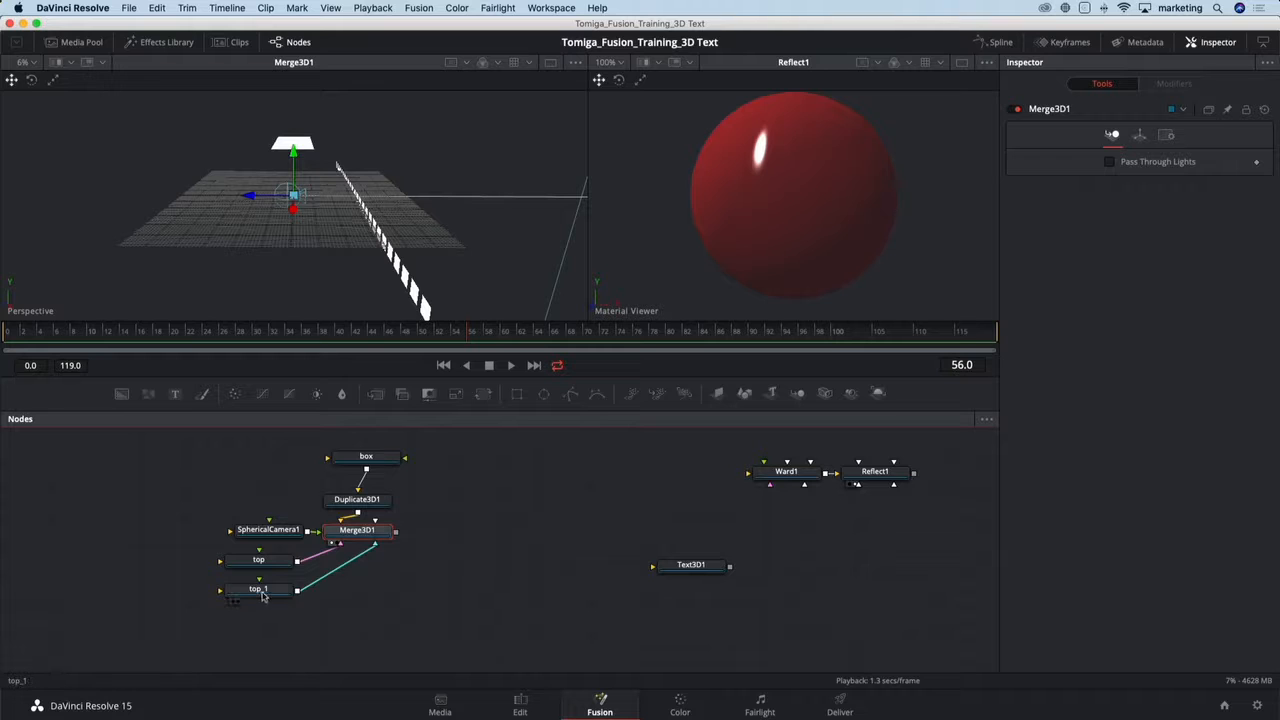
drag(270, 592, 351, 594)
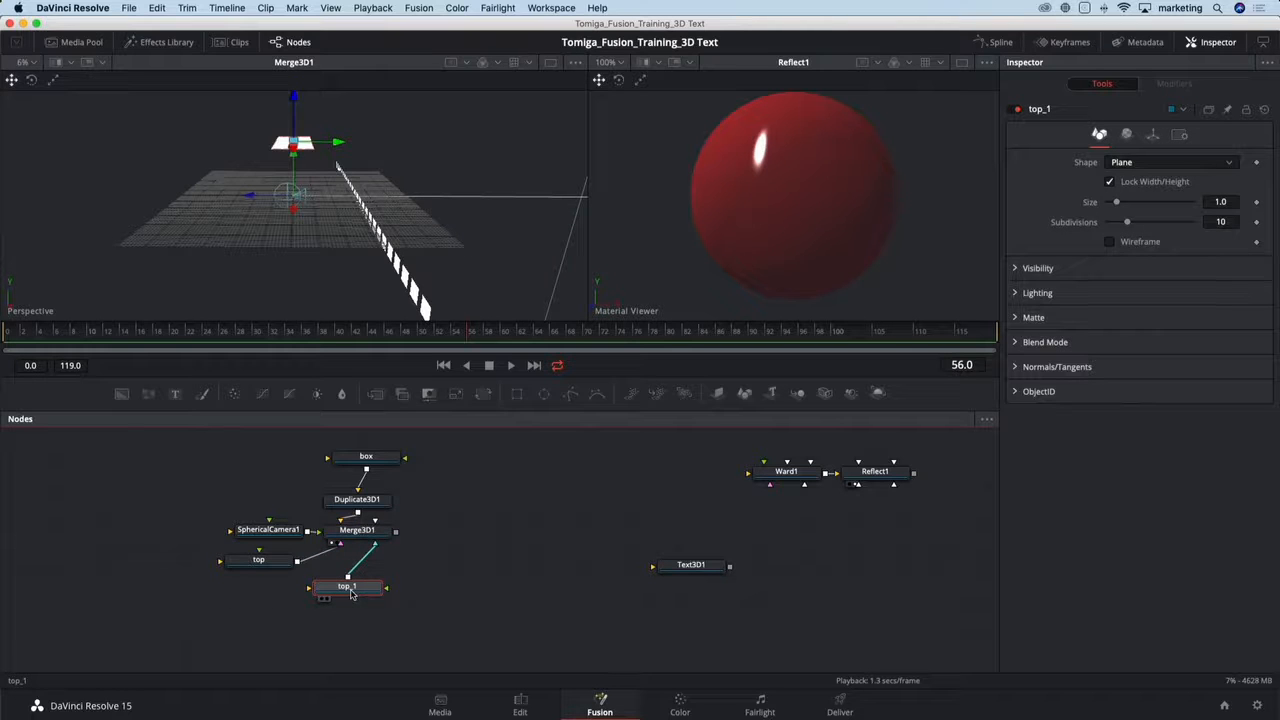
- Rename the copied plane Bottom and move it below the camera to a Y offset of about -5.48 and Z offset of about 2.75
key(F2)
text(Botto)
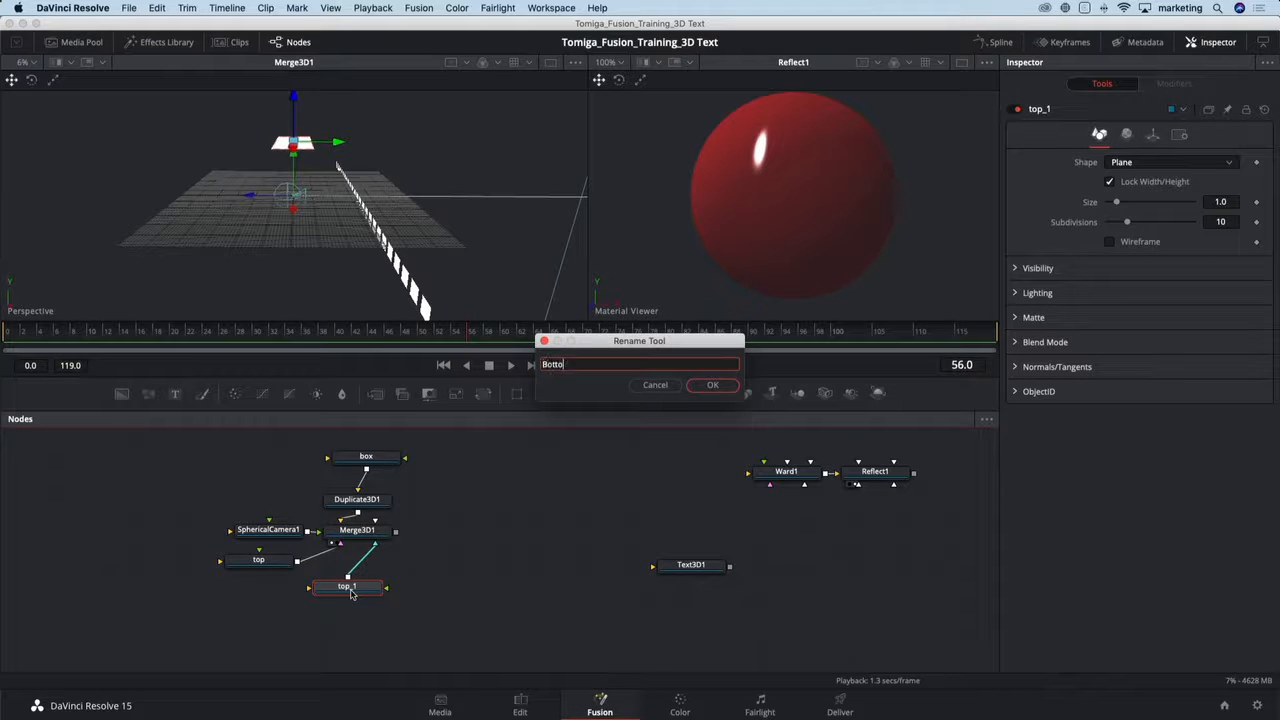
text(m)
key(Return)
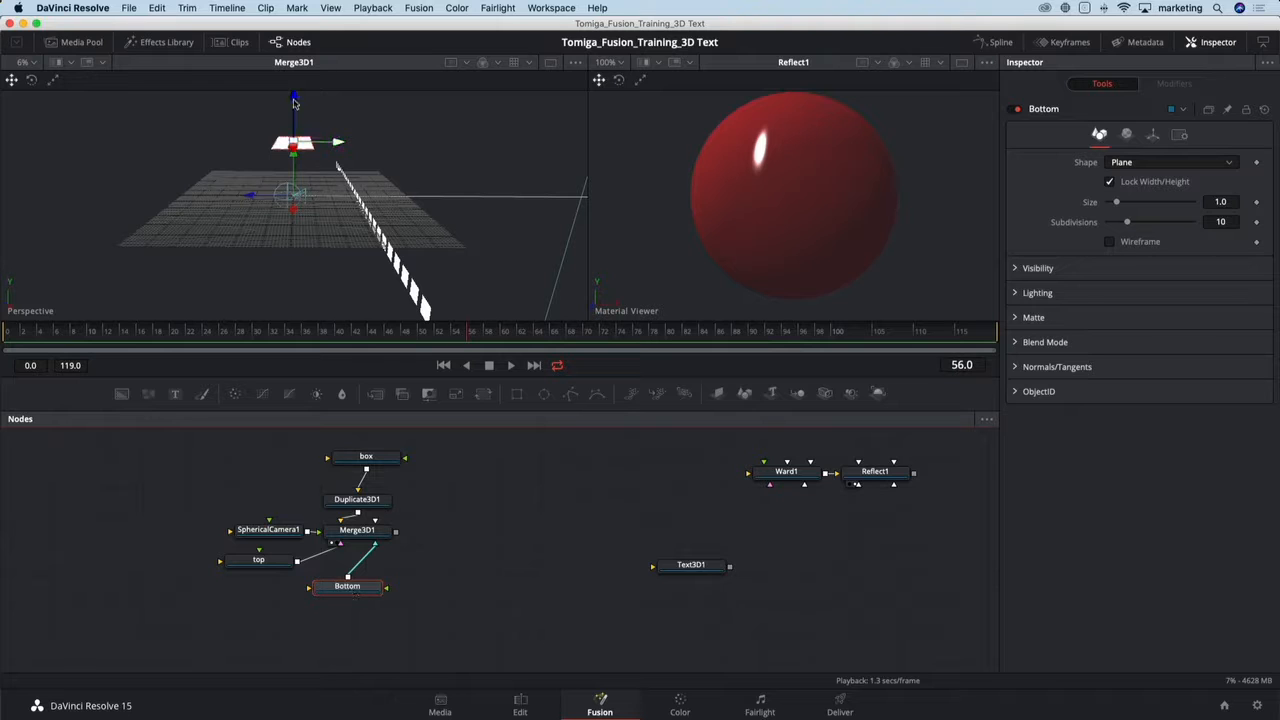
drag(300, 138, 310, 243)
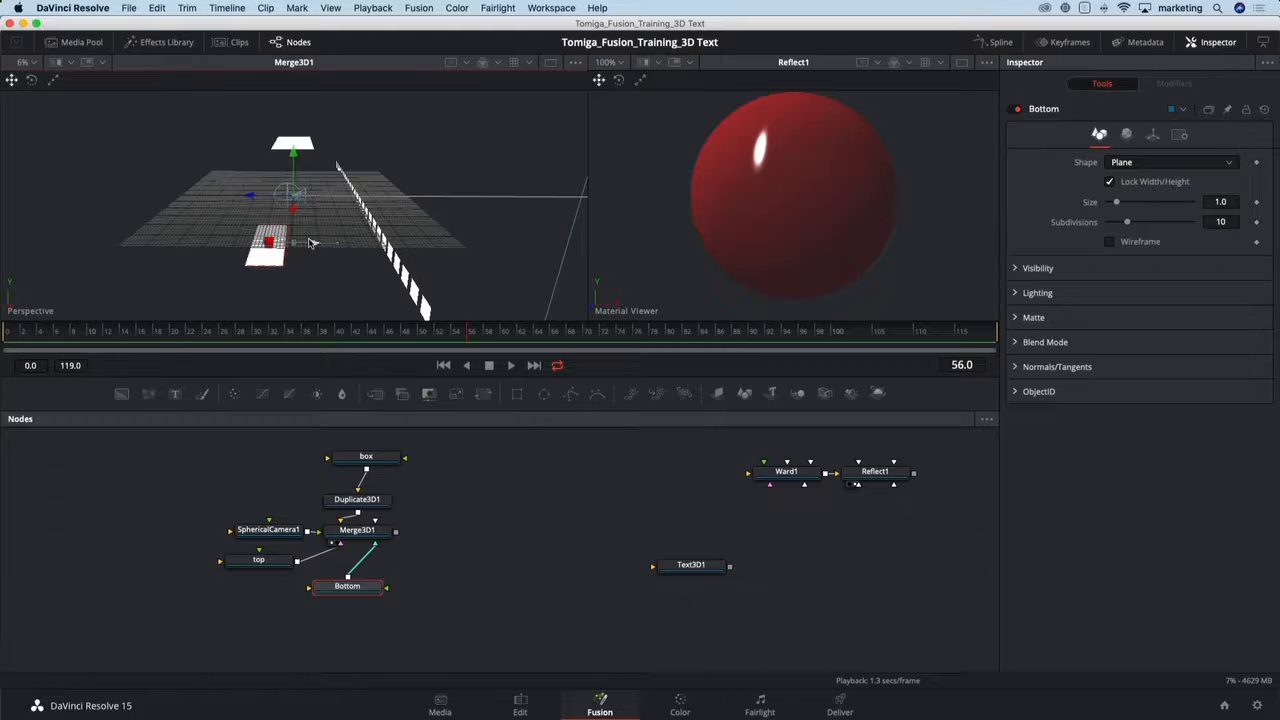
- Enlarge the top plane by setting its X scale to 20 and its Y scale to 5
click(278, 563)
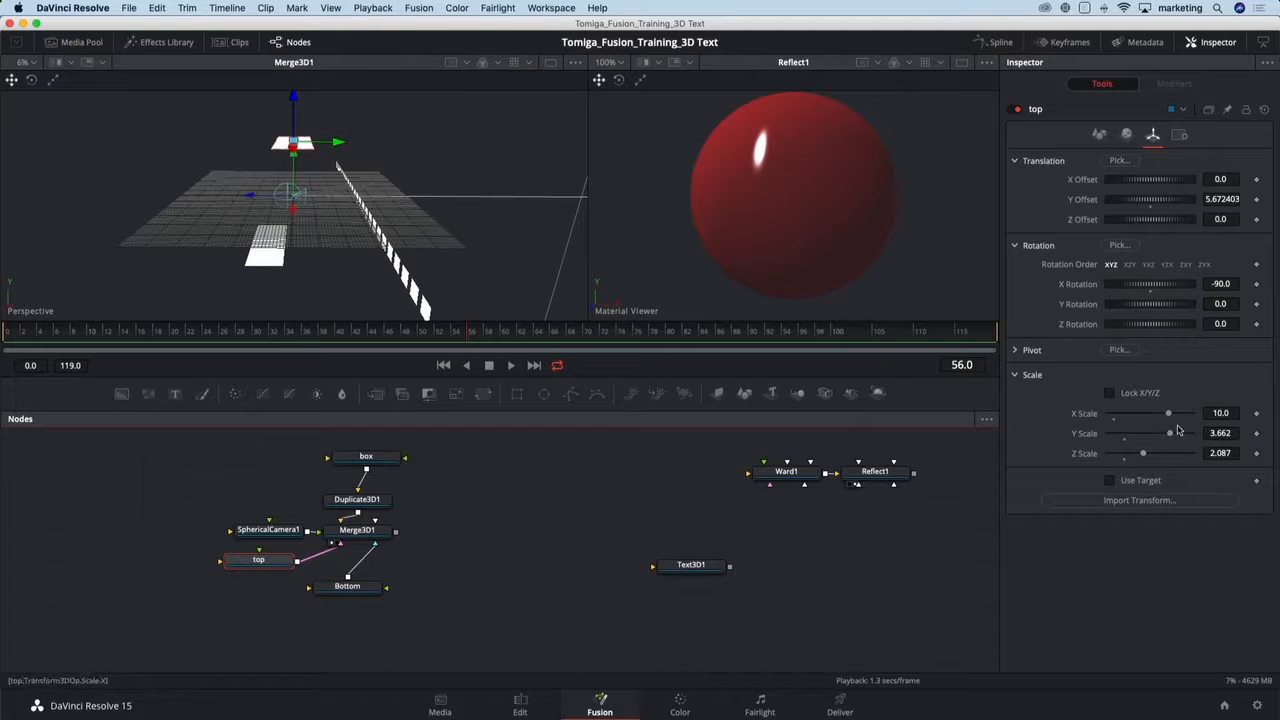
drag(1170, 418, 1200, 438)
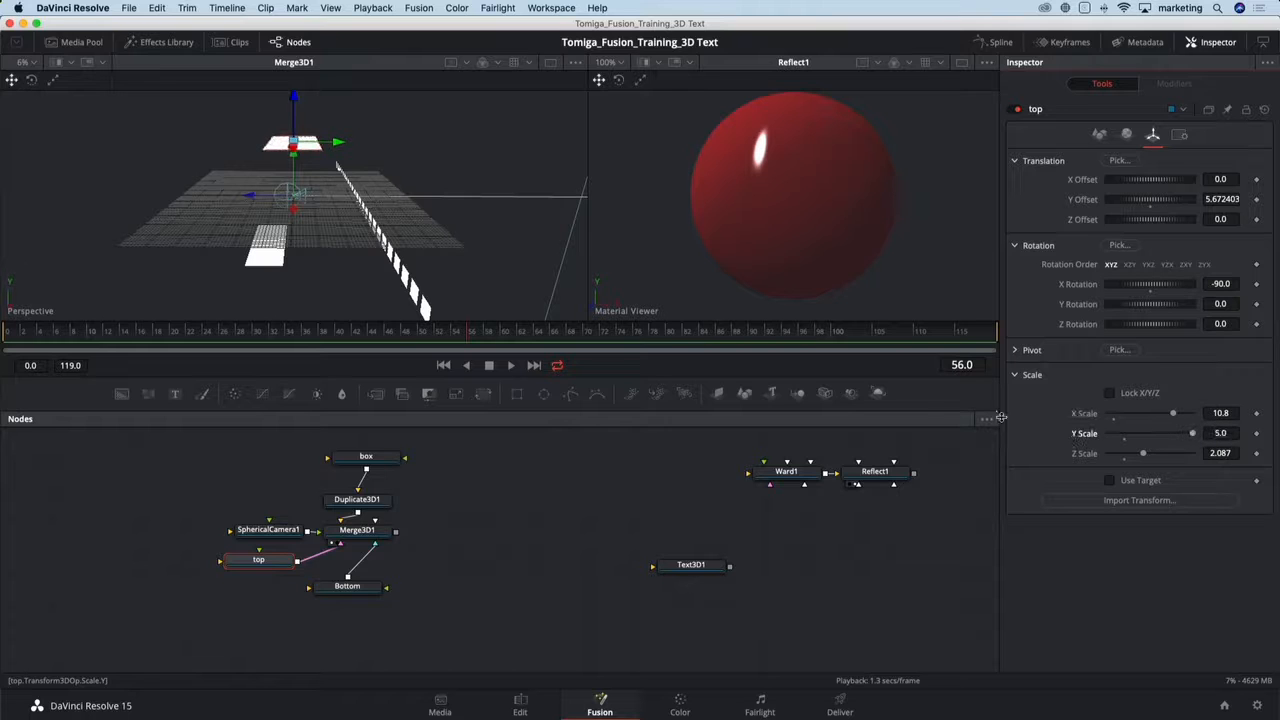
drag(329, 257, 524, 313)
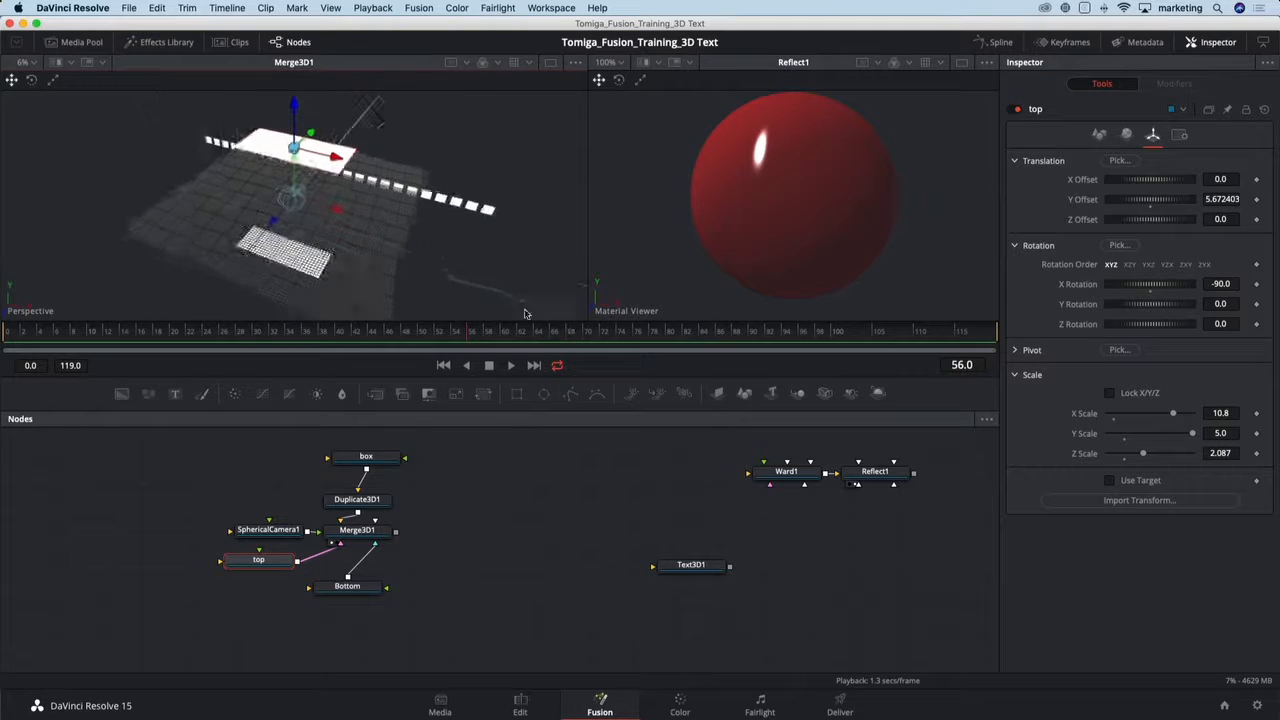
drag(1175, 415, 1193, 415)
click(1224, 413)
text(2)
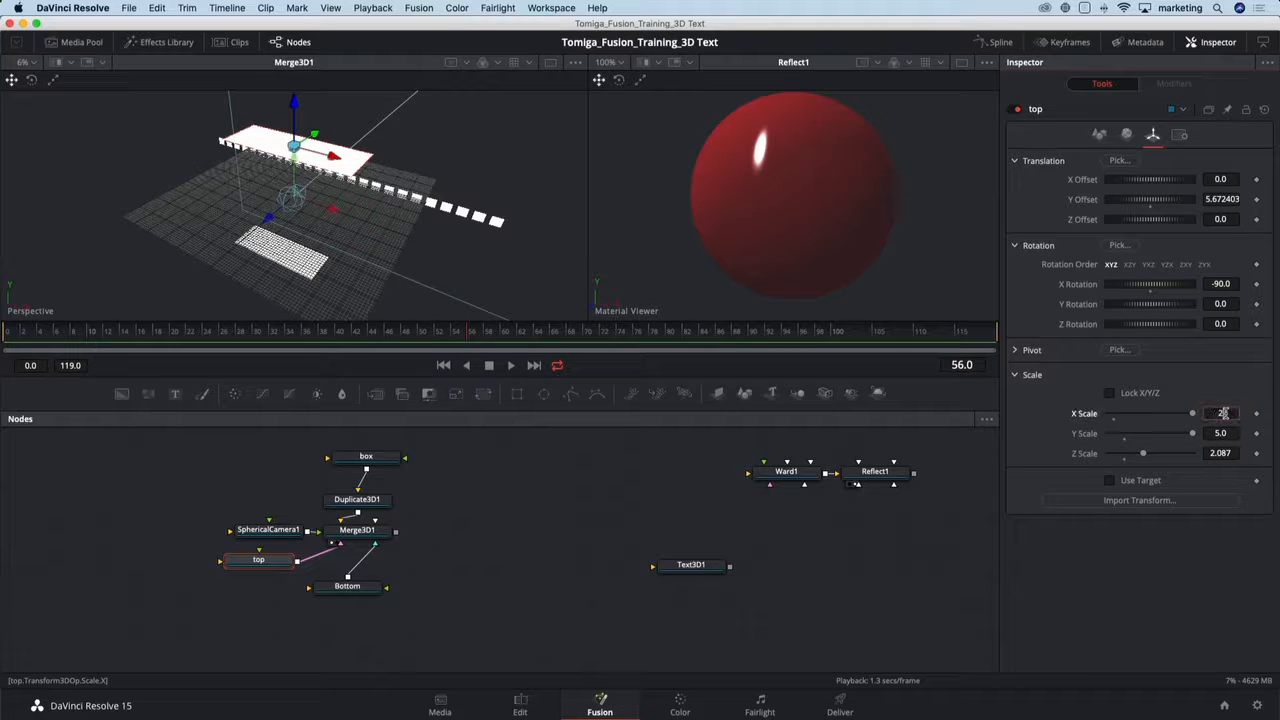
text(0)
key(Tab)
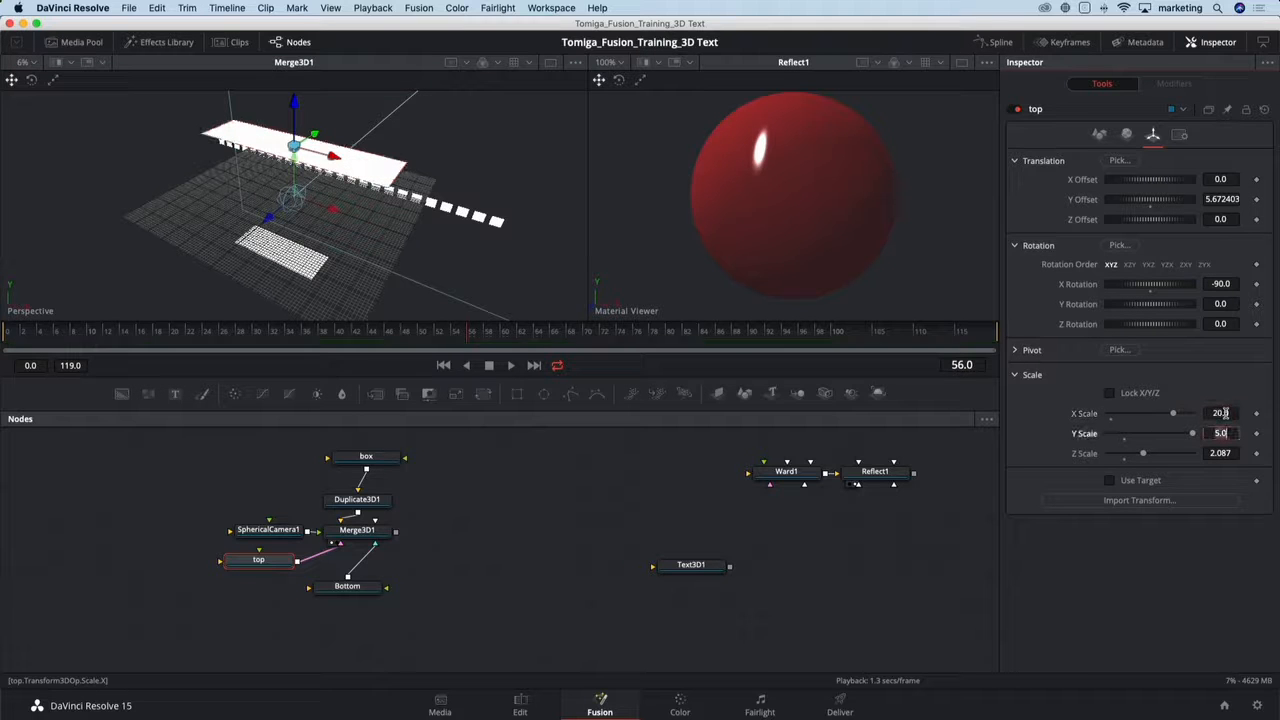
- Enlarge the Bottom plane by setting its X scale to 14 and its Y scale to about 6.39
click(333, 588)
drag(351, 289, 370, 257)
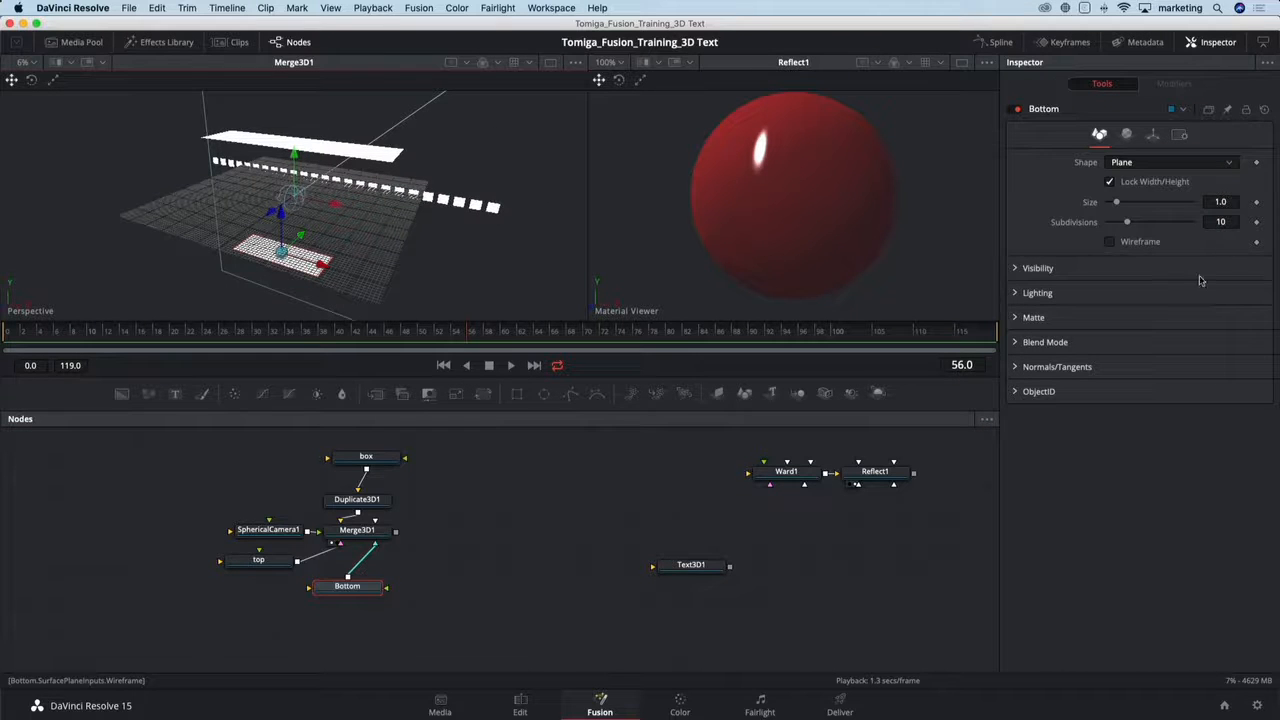
click(1152, 134)
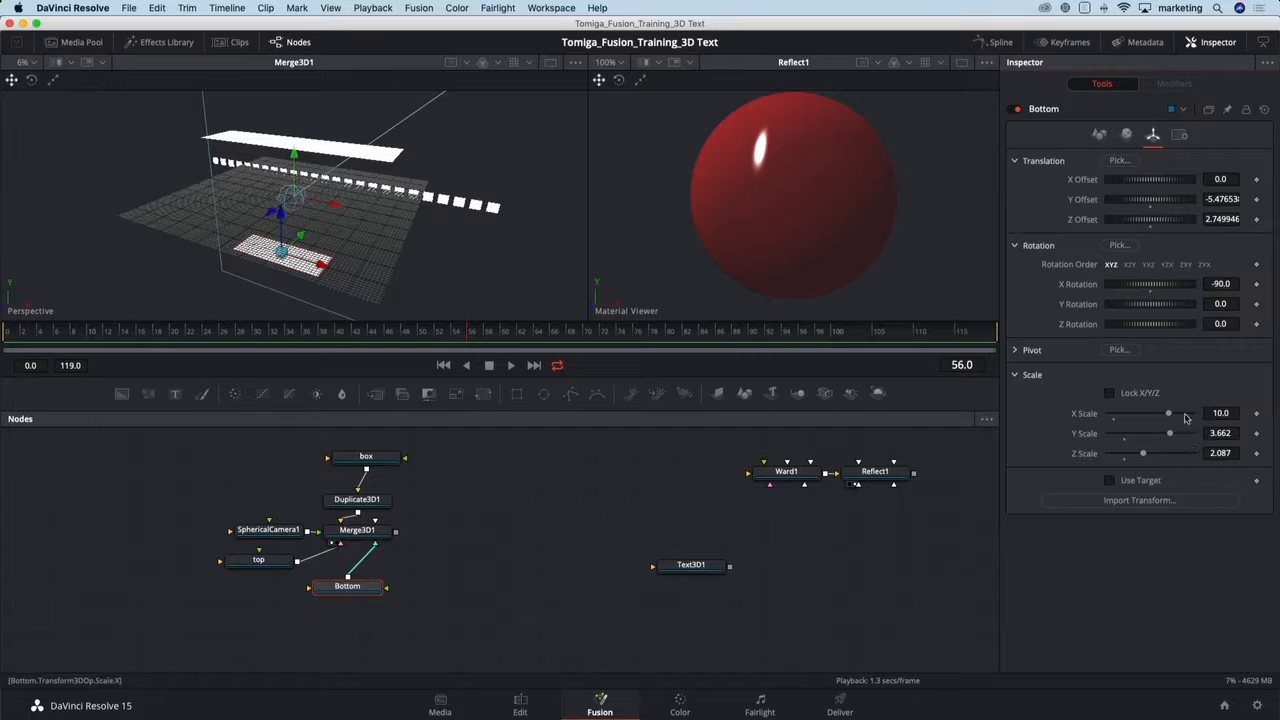
drag(1170, 414, 1192, 414)
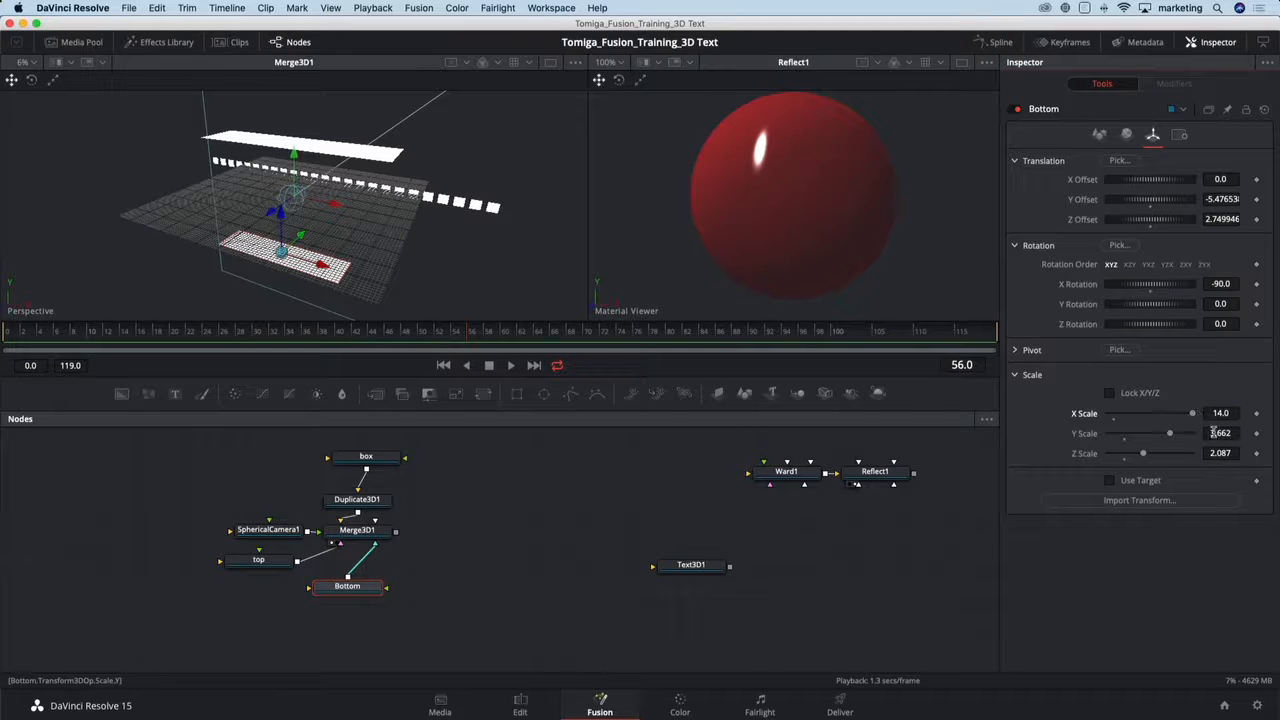
click(1213, 433)
text(10)
key(Tab)
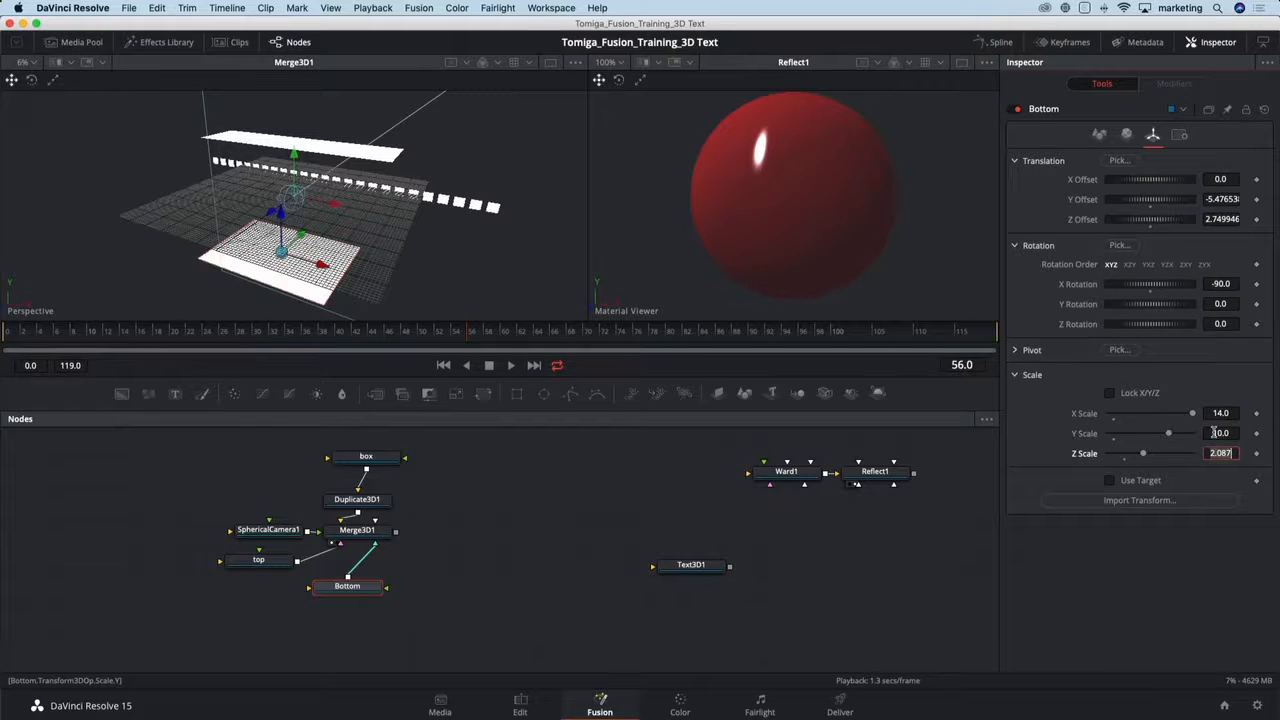
drag(1169, 434, 1148, 436)
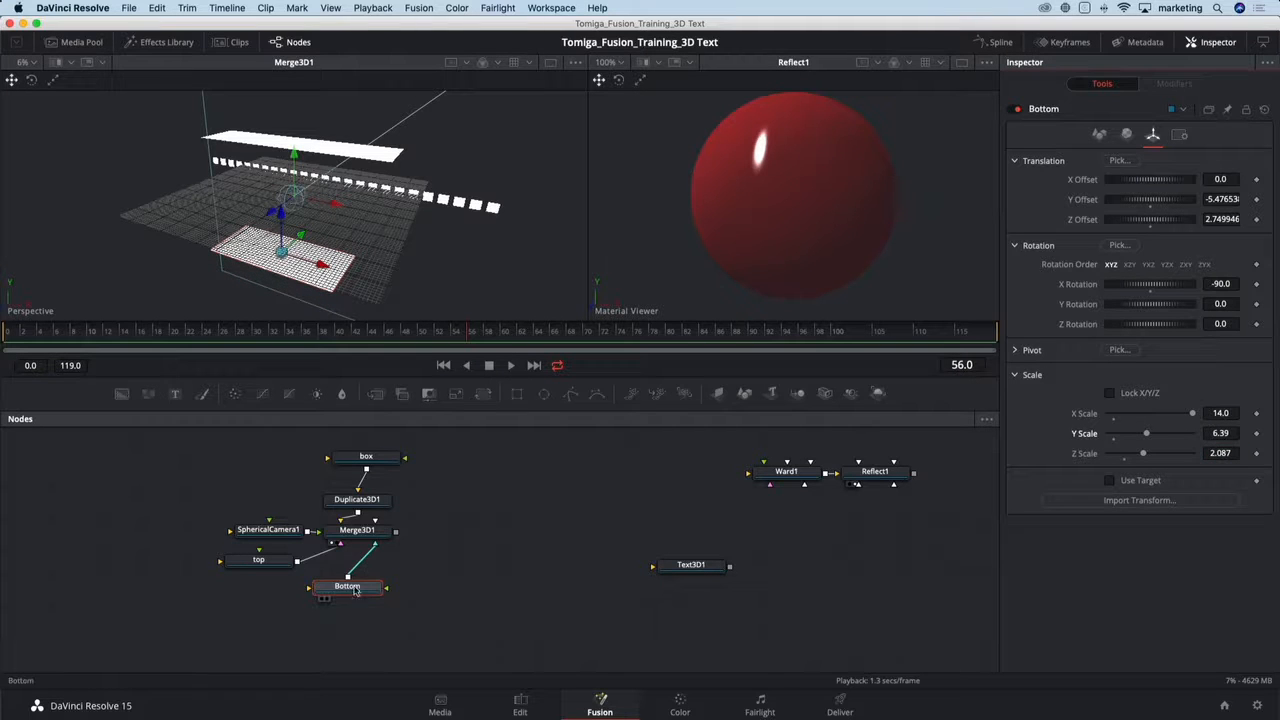
- Duplicate the Bottom plane, connect the copy to the Merge 3D node and rename it Side
drag(352, 587, 249, 594)
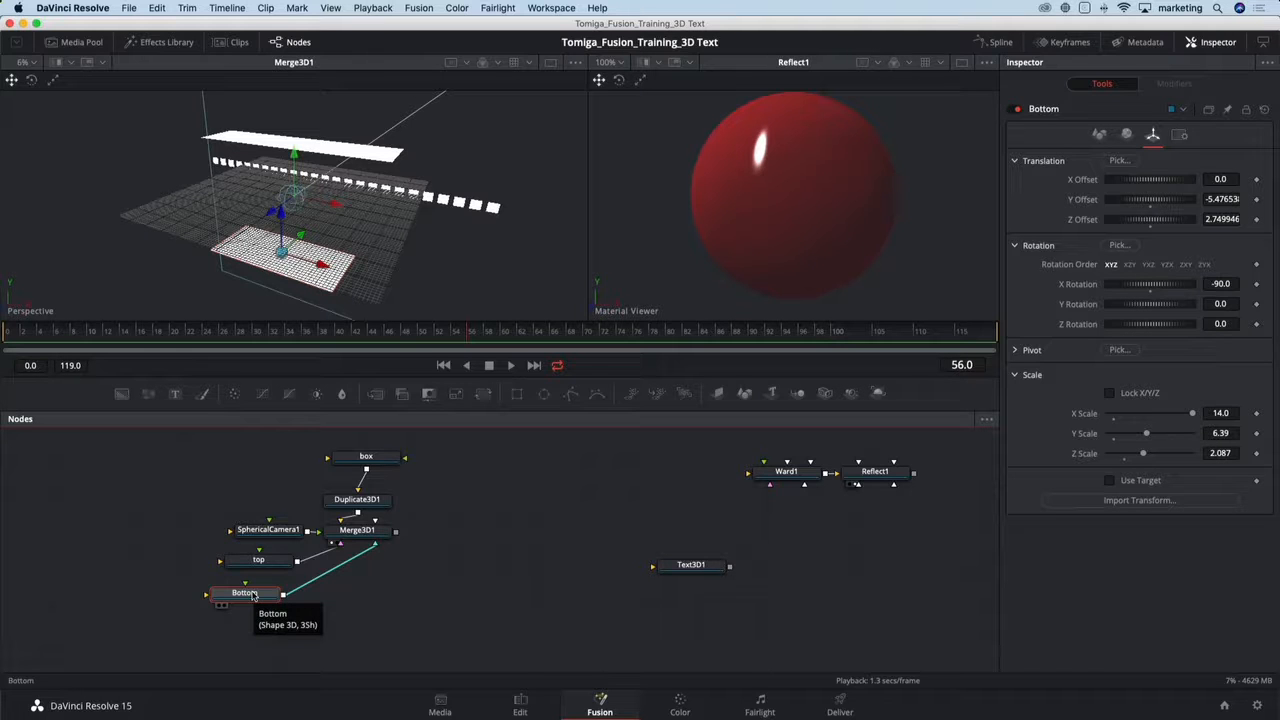
click(337, 607)
key(super+v)
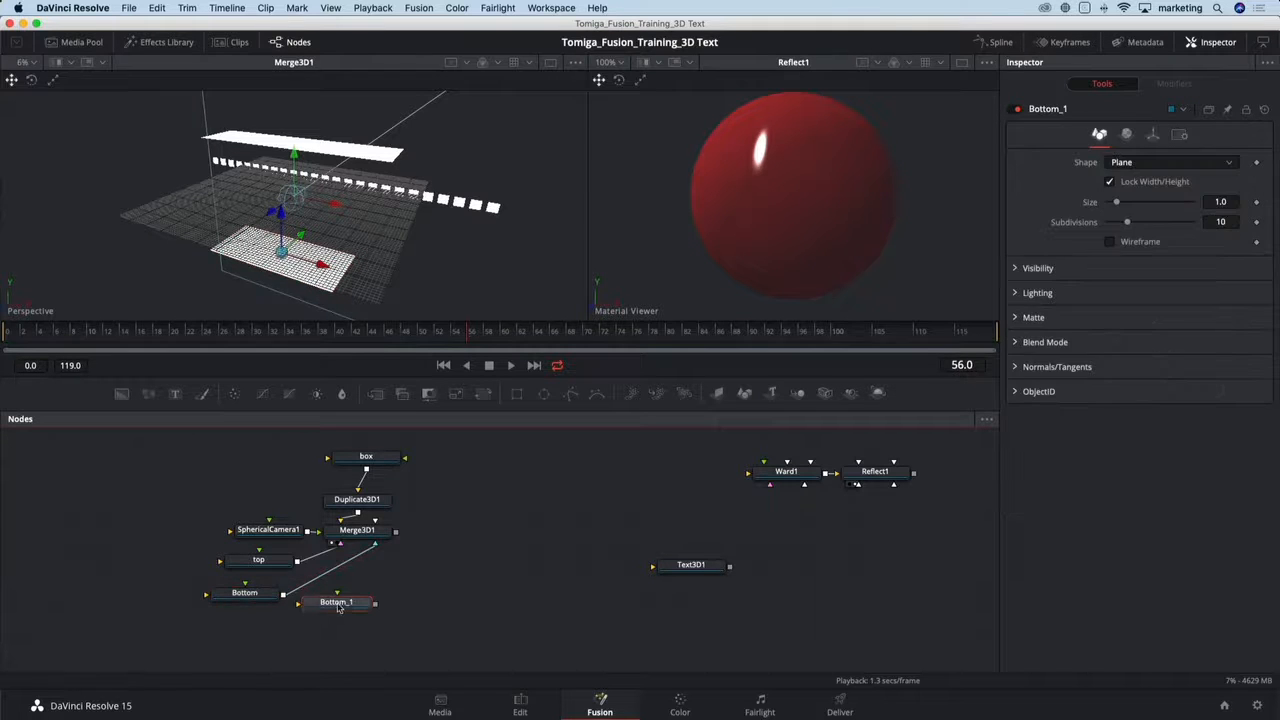
drag(376, 603, 364, 537)
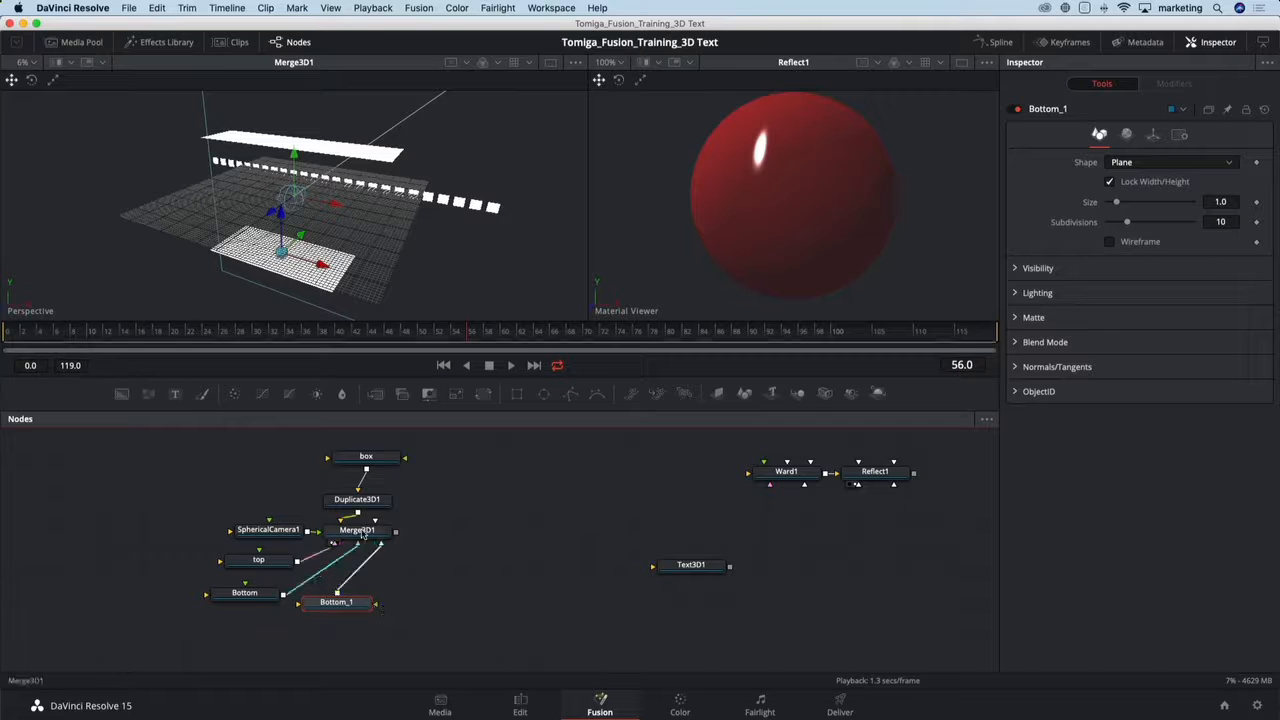
drag(351, 606, 362, 608)
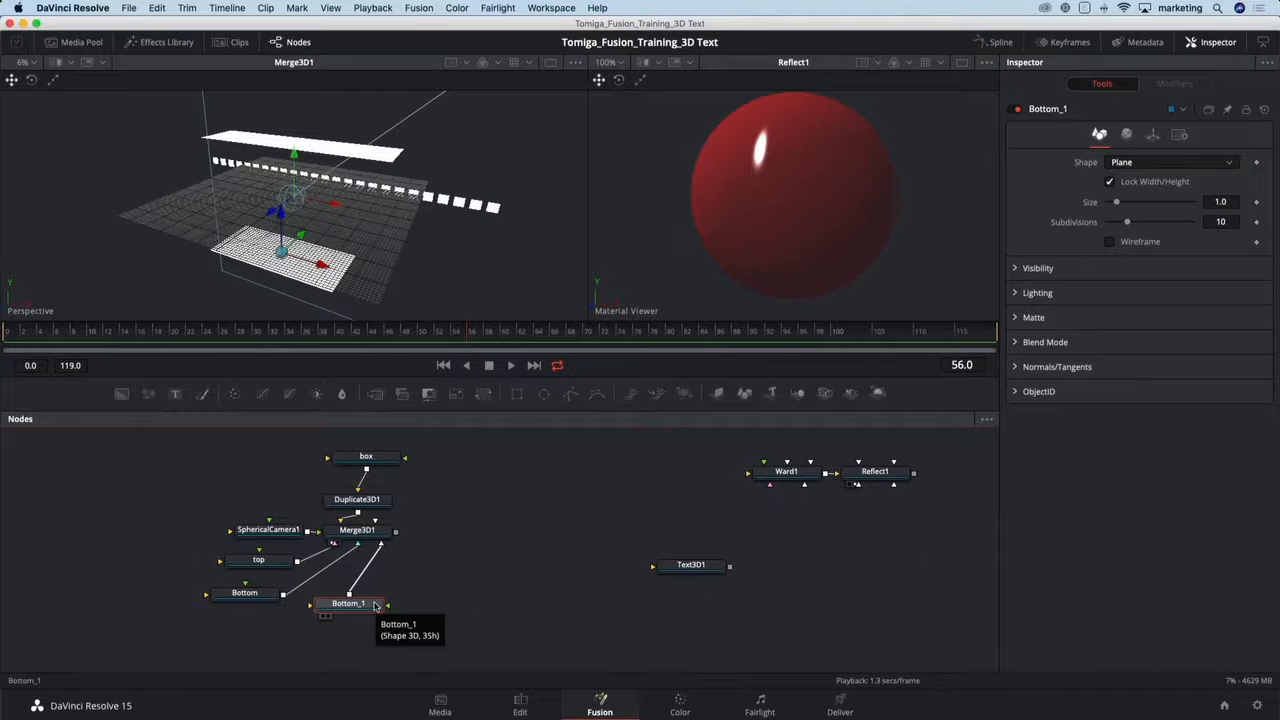
key(F2)
text(Side)
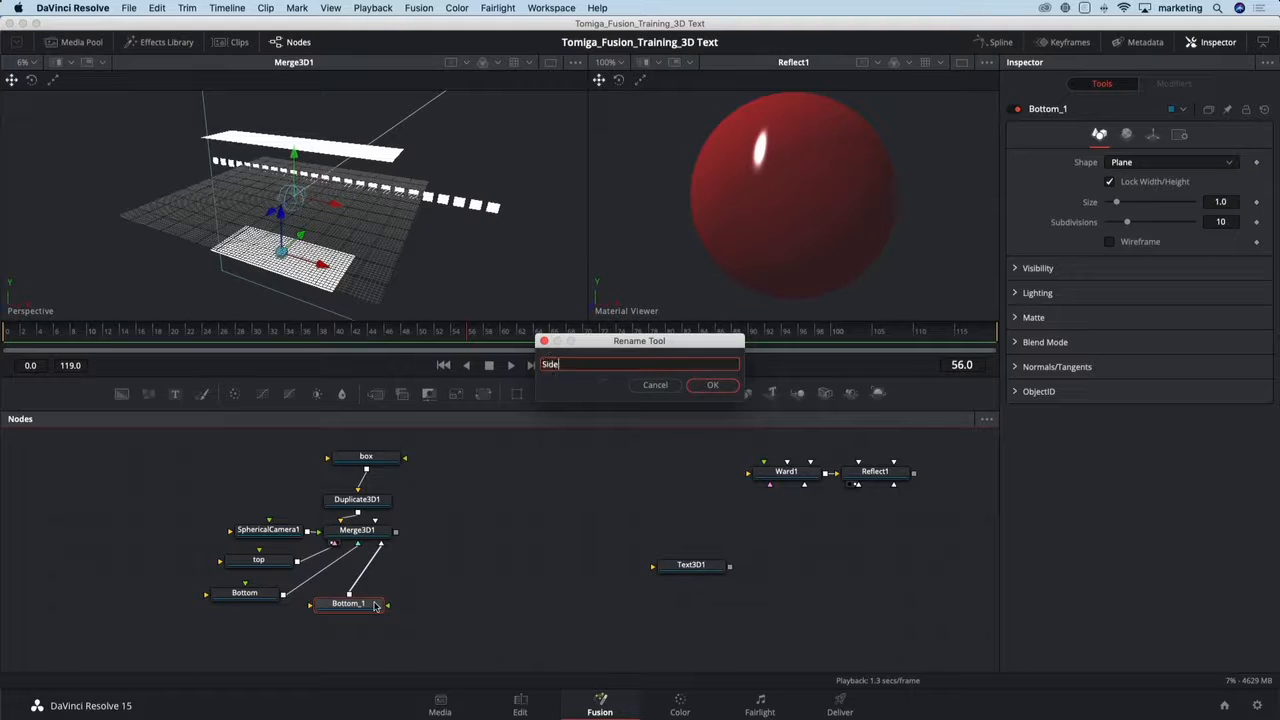
key(Return)
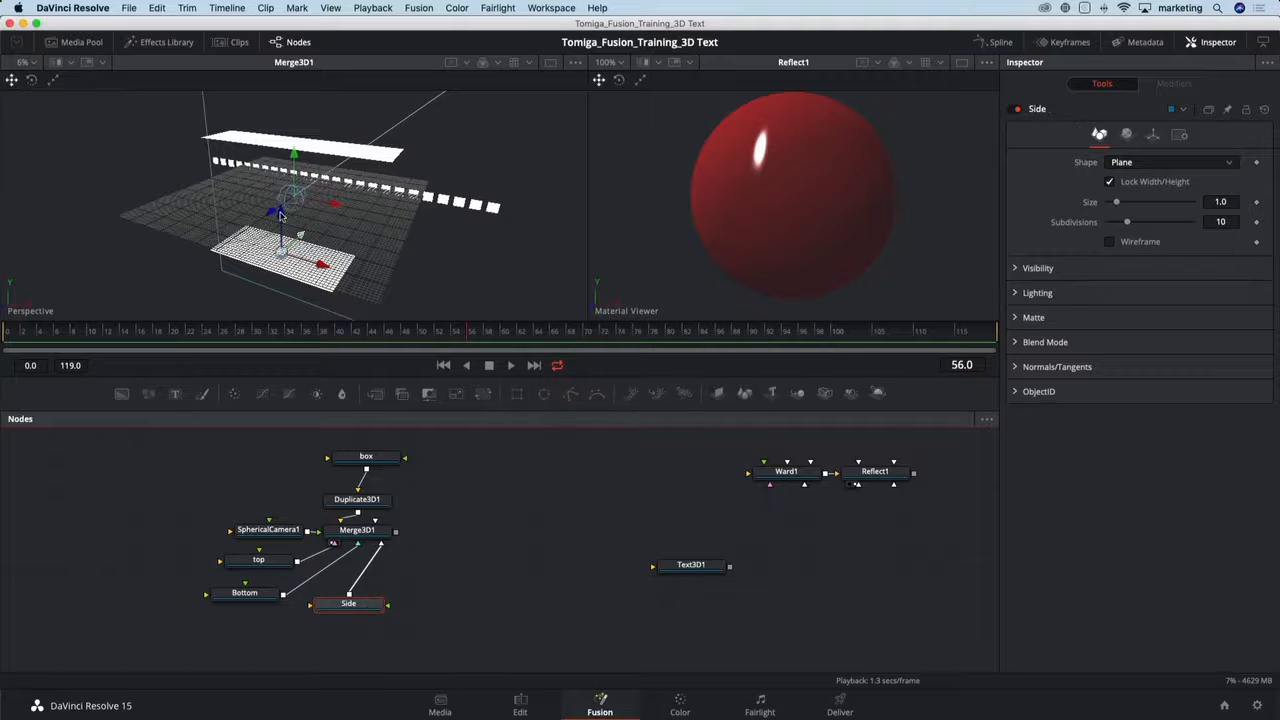
- Stand the Side plane upright with X rotation 0 and move it to a Y offset of about 2.08 and Z offset of about 7.63
drag(283, 207, 279, 152)
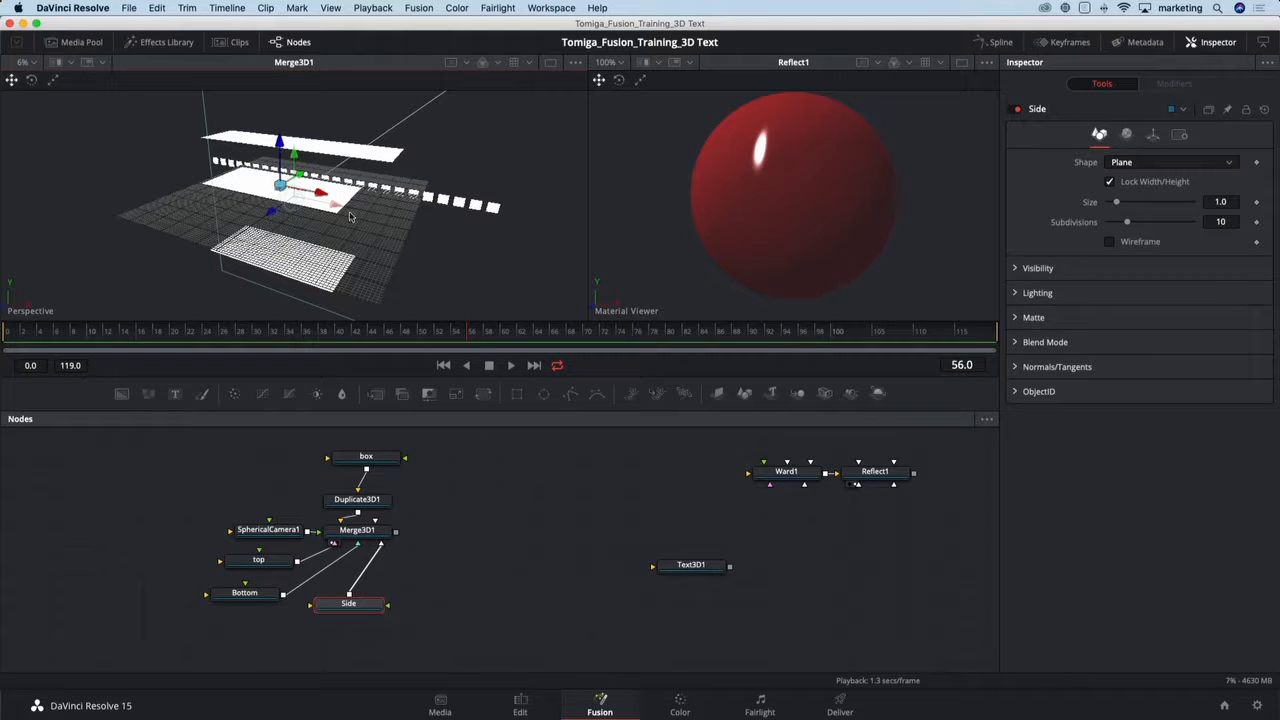
click(1152, 134)
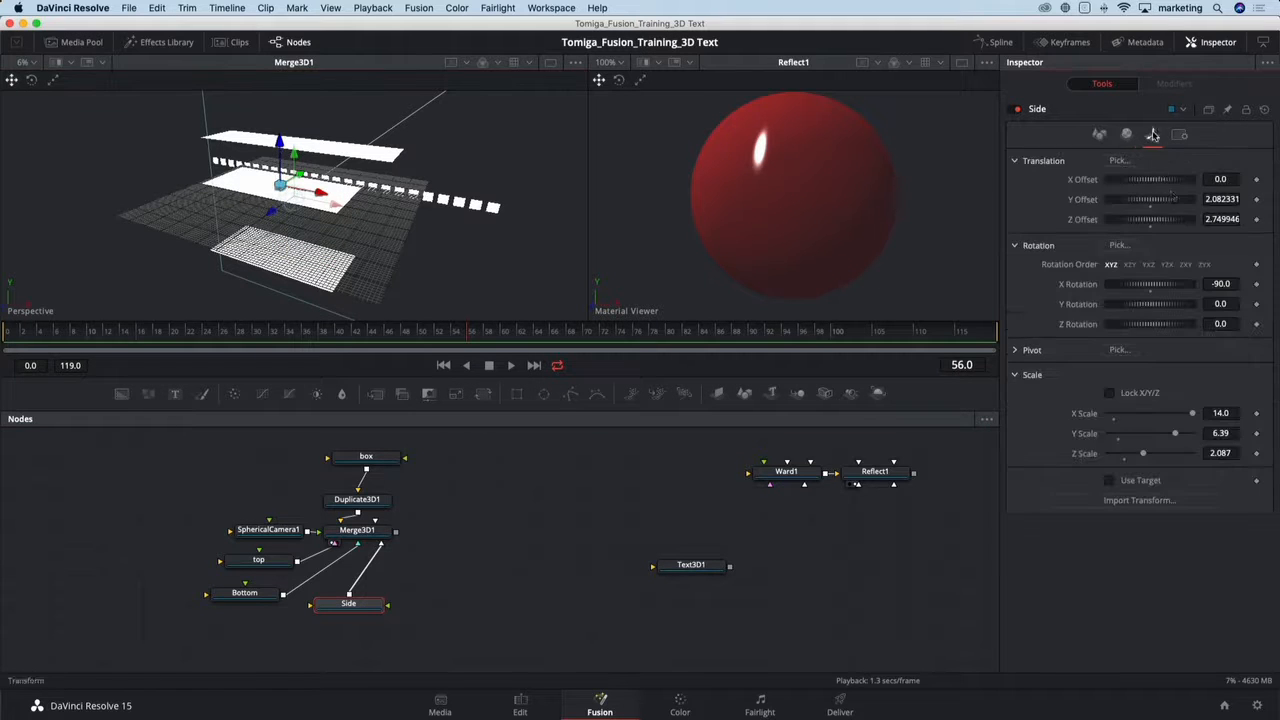
click(1152, 294)
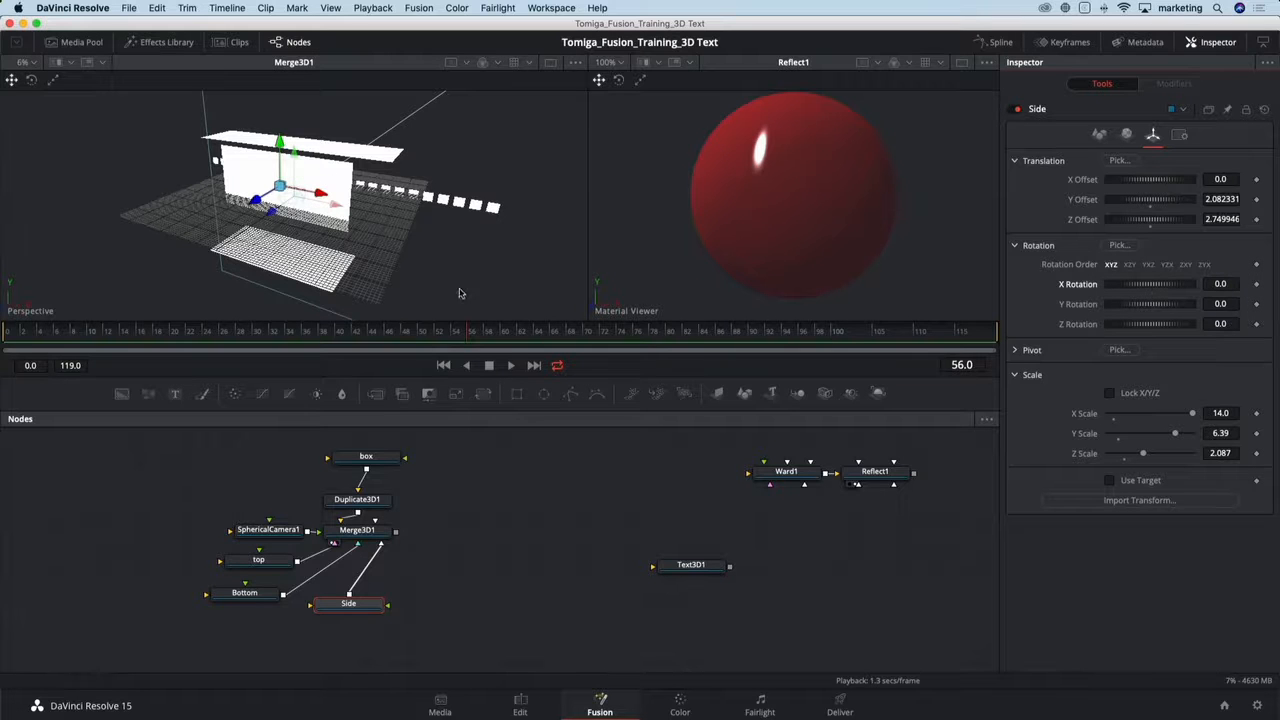
drag(432, 211, 297, 229)
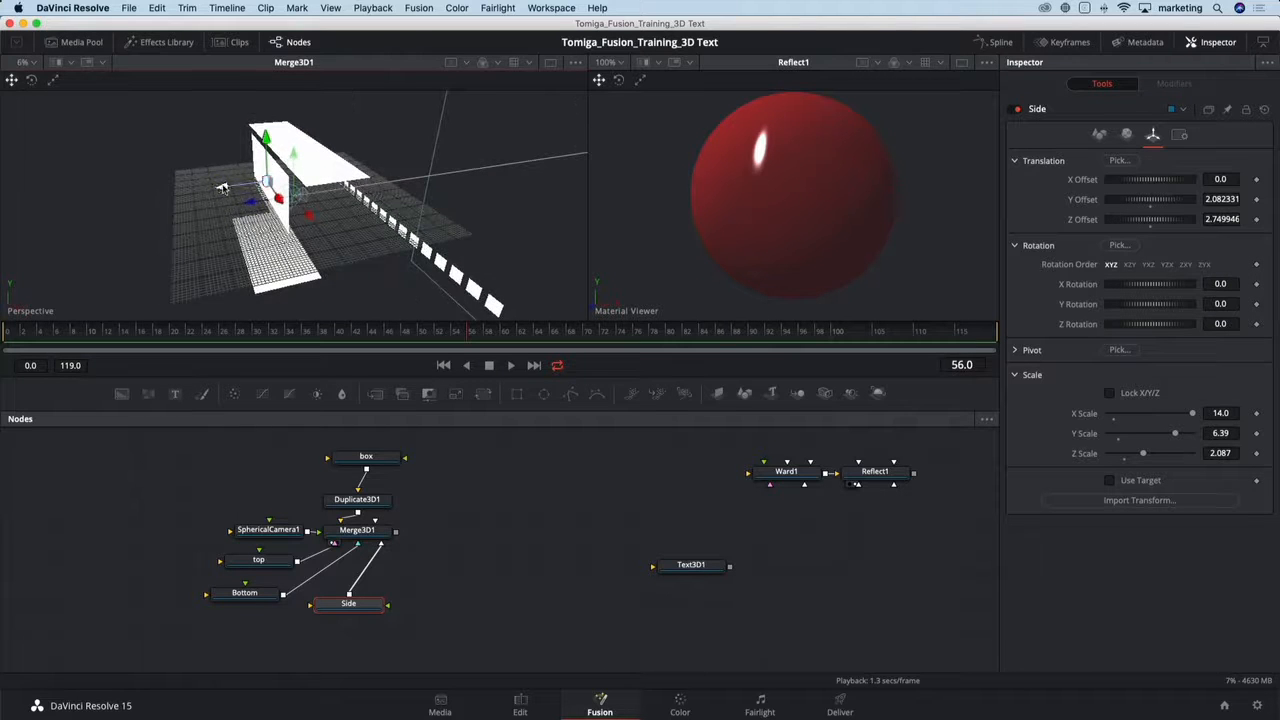
drag(228, 190, 174, 200)
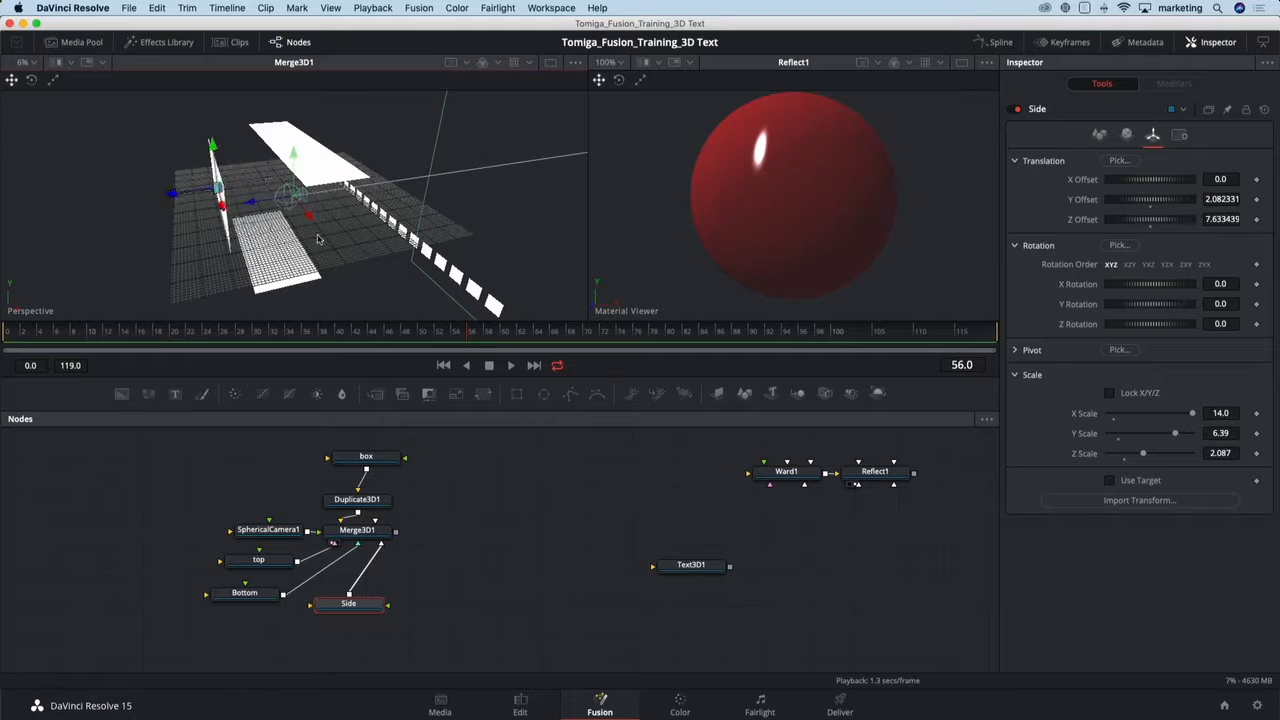
drag(318, 238, 284, 214)
- Darken the Side plane's diffuse color to a grey with a value of about 0.205
click(1127, 135)
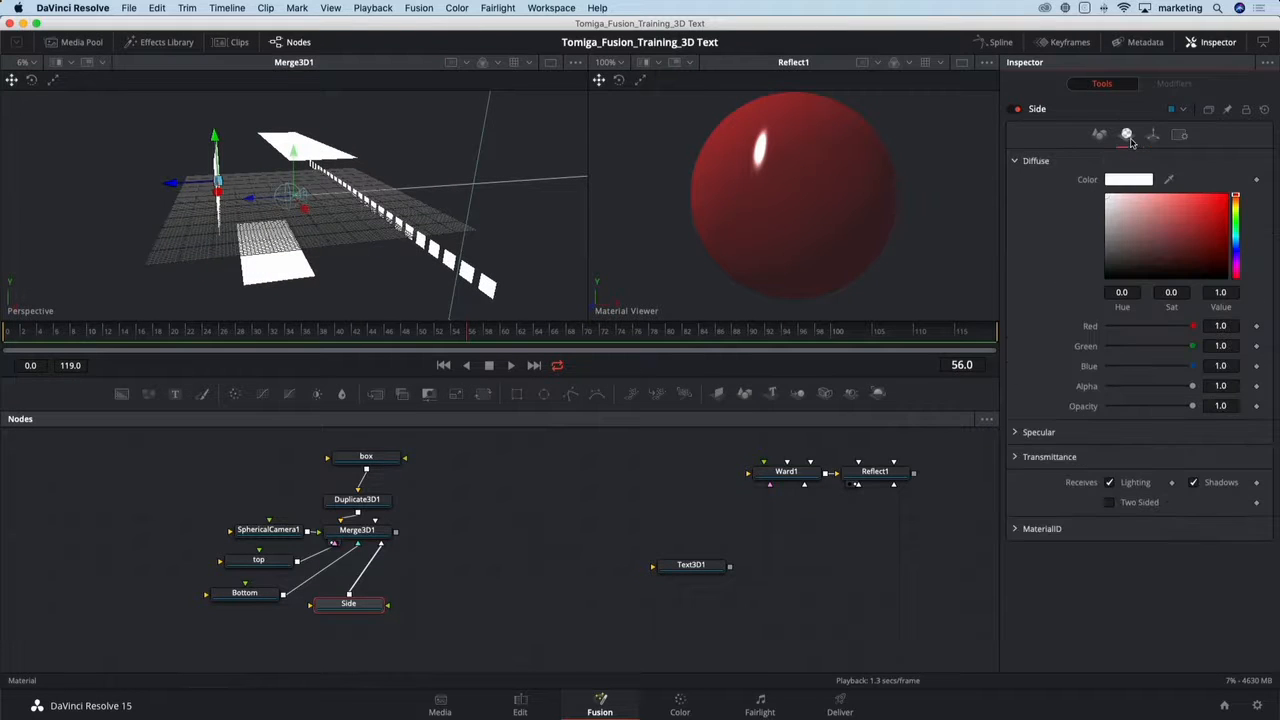
click(1108, 259)
drag(1107, 260, 1106, 264)
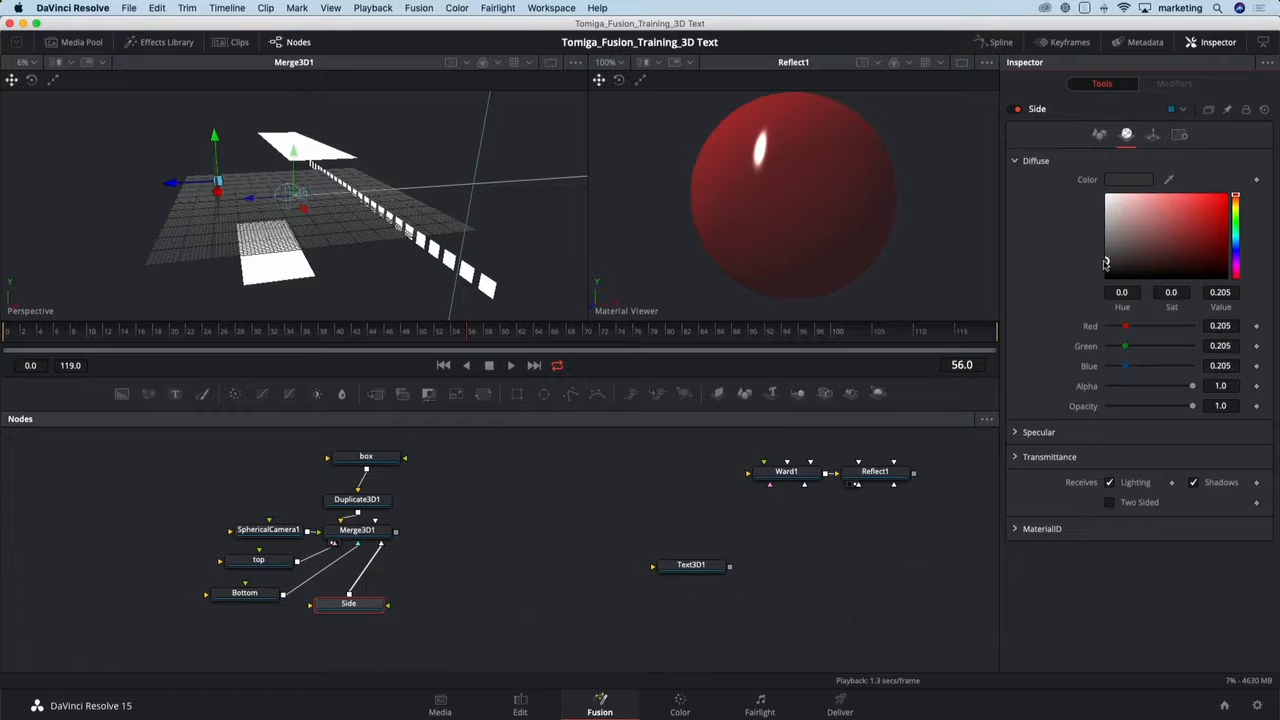
drag(347, 279, 303, 256)
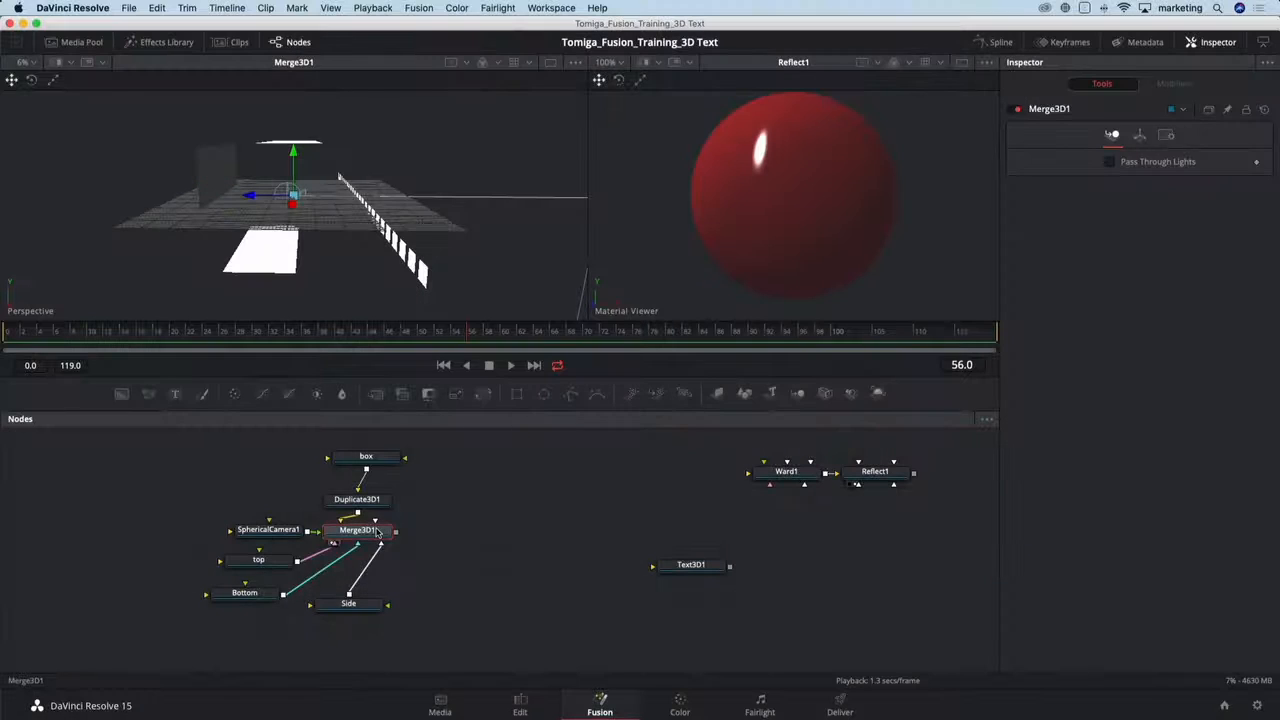
- Add a Renderer 3D node after the Merge 3D node and display its output in the first viewer
key(shift+space)
text(ren)
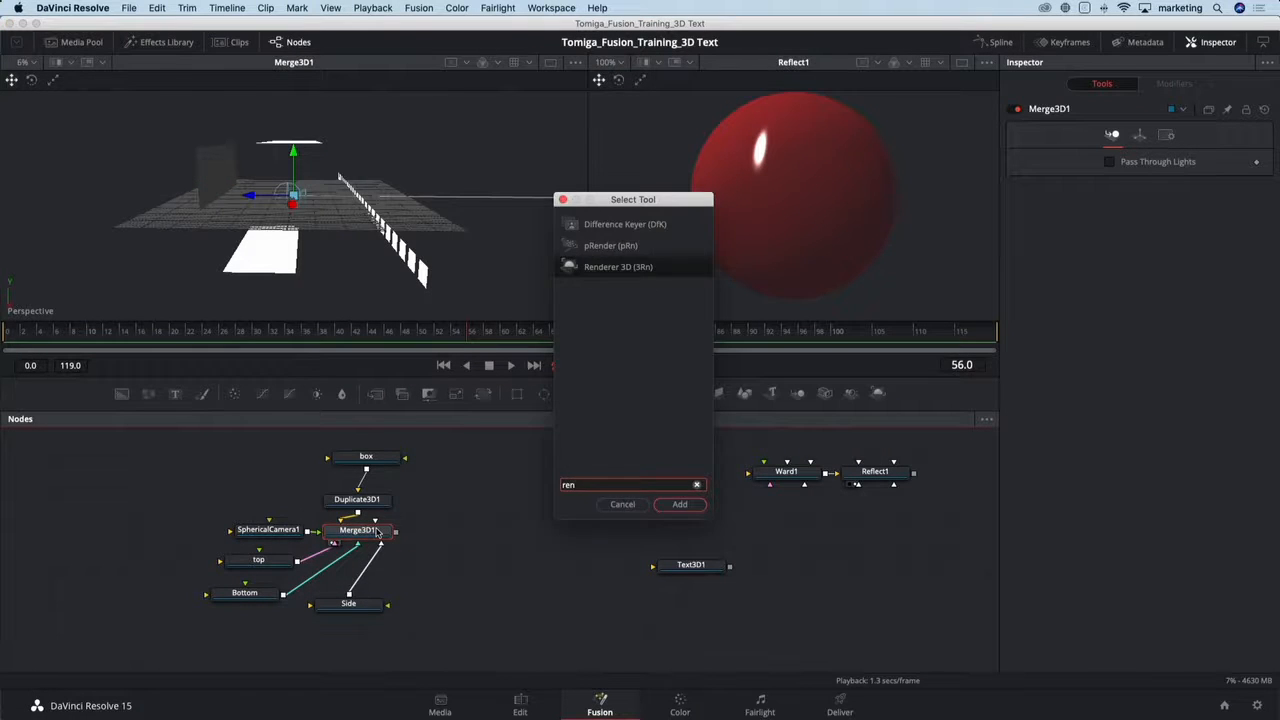
key(Return)
drag(467, 535, 487, 536)
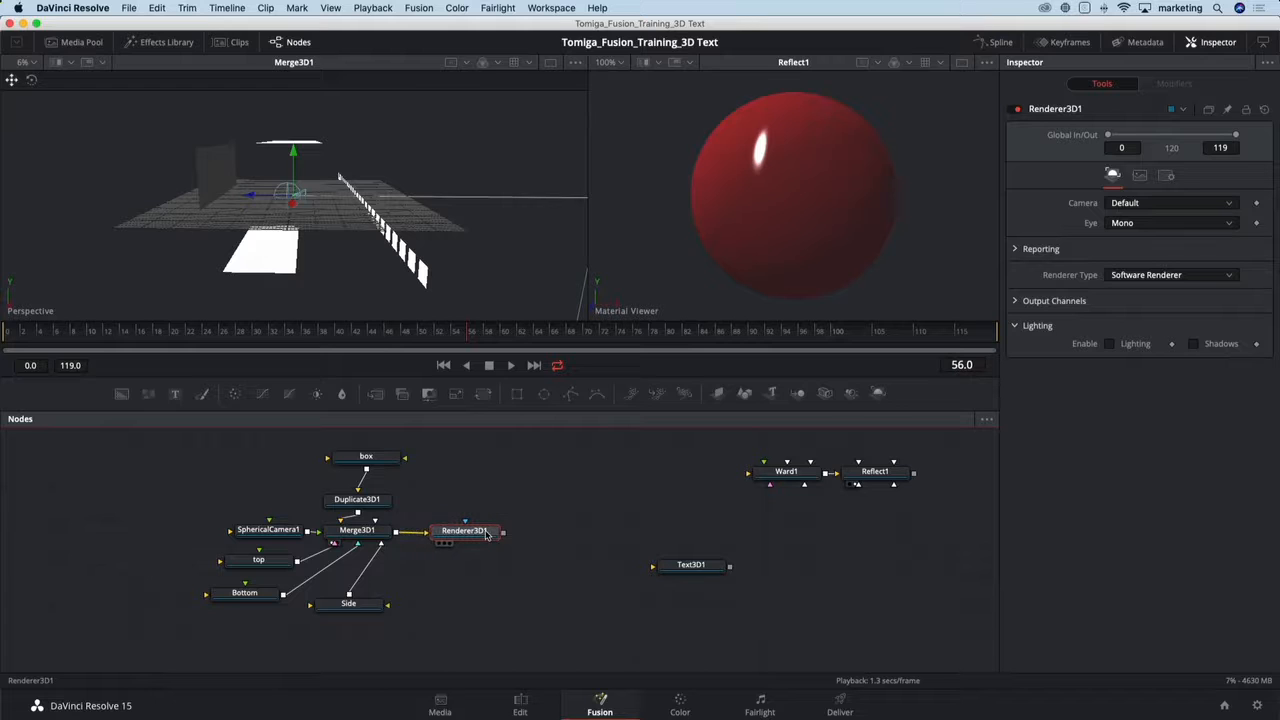
key(1)
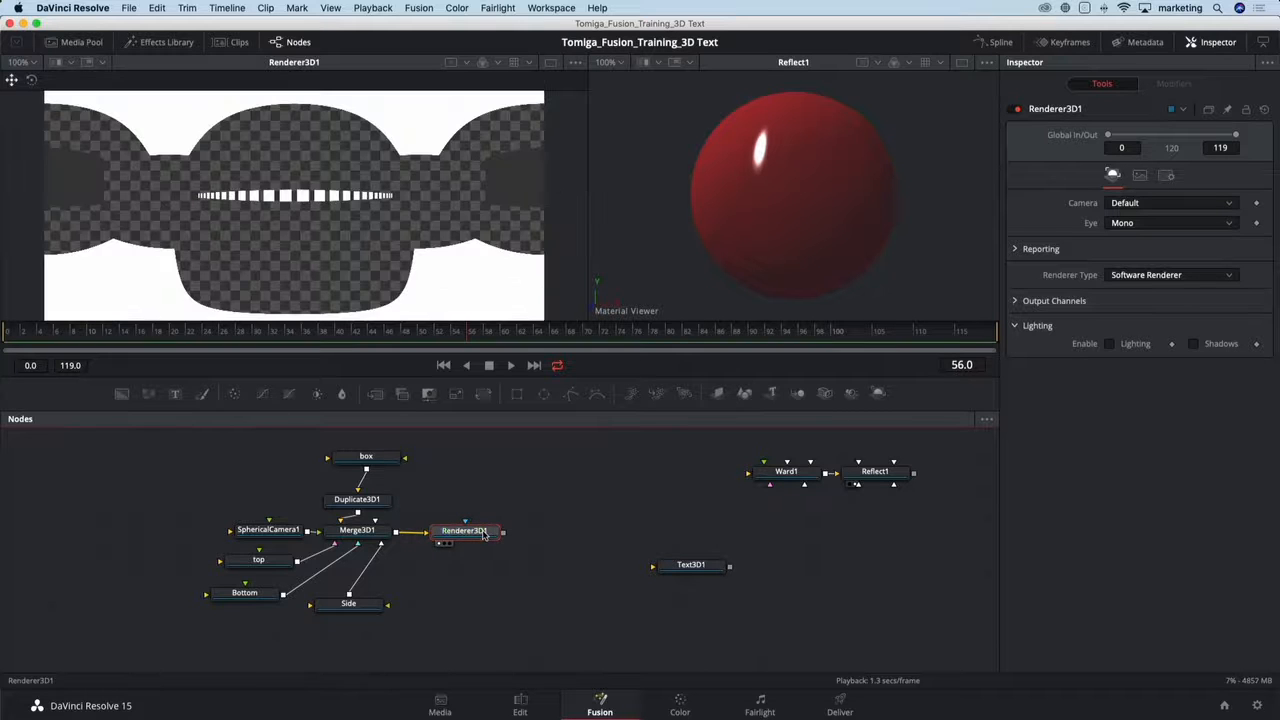
- Turn off the checker underlay in the first viewer and fit the whole rendered environment image in view
click(574, 63)
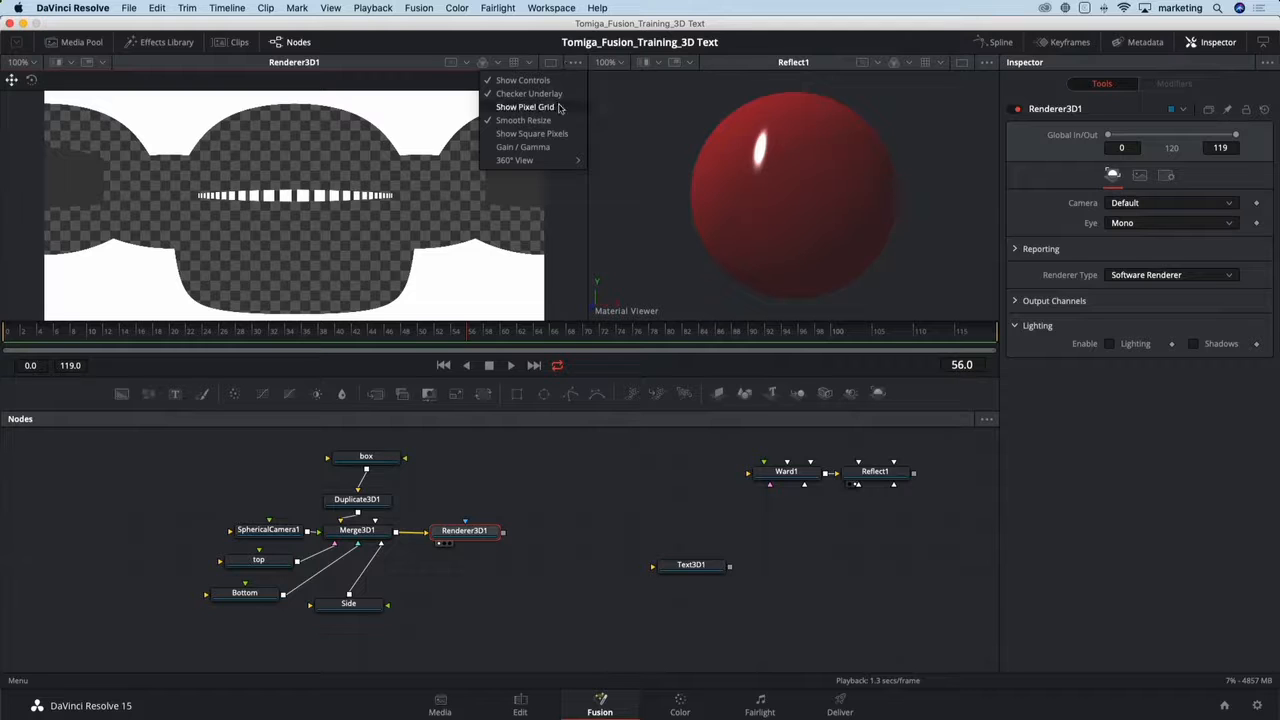
click(529, 93)
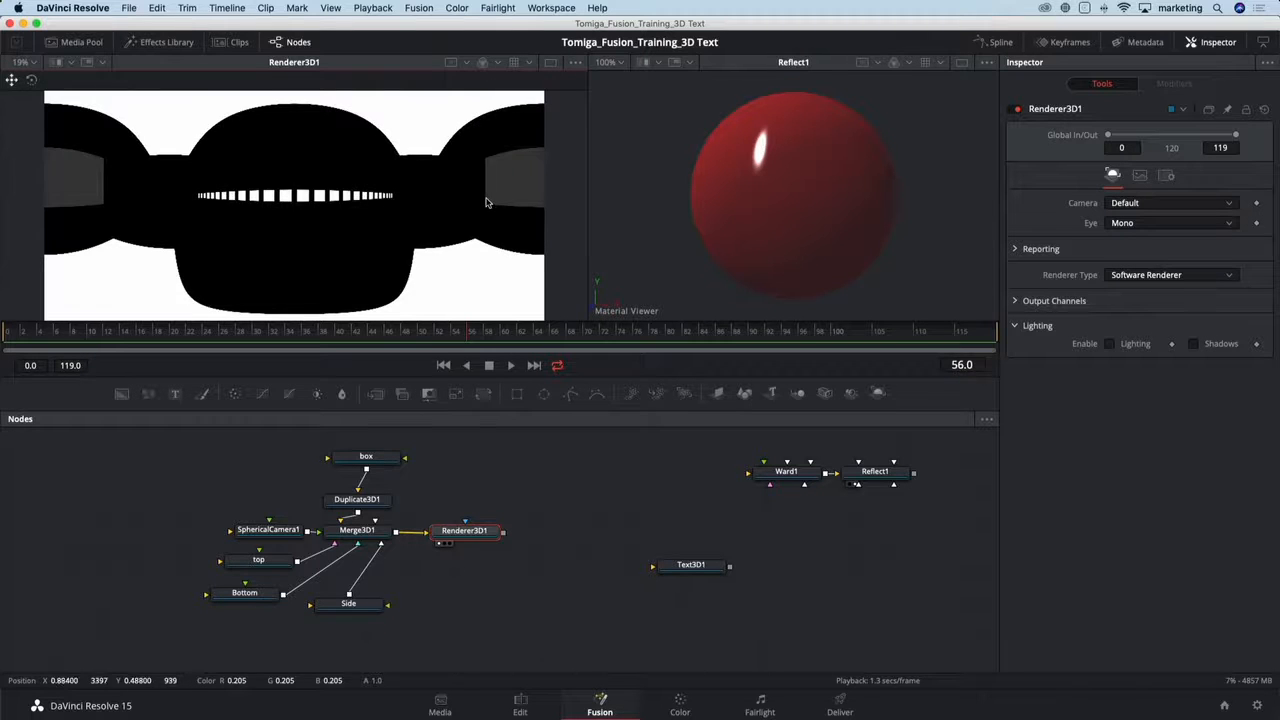
scroll(386, 202, down, 3)
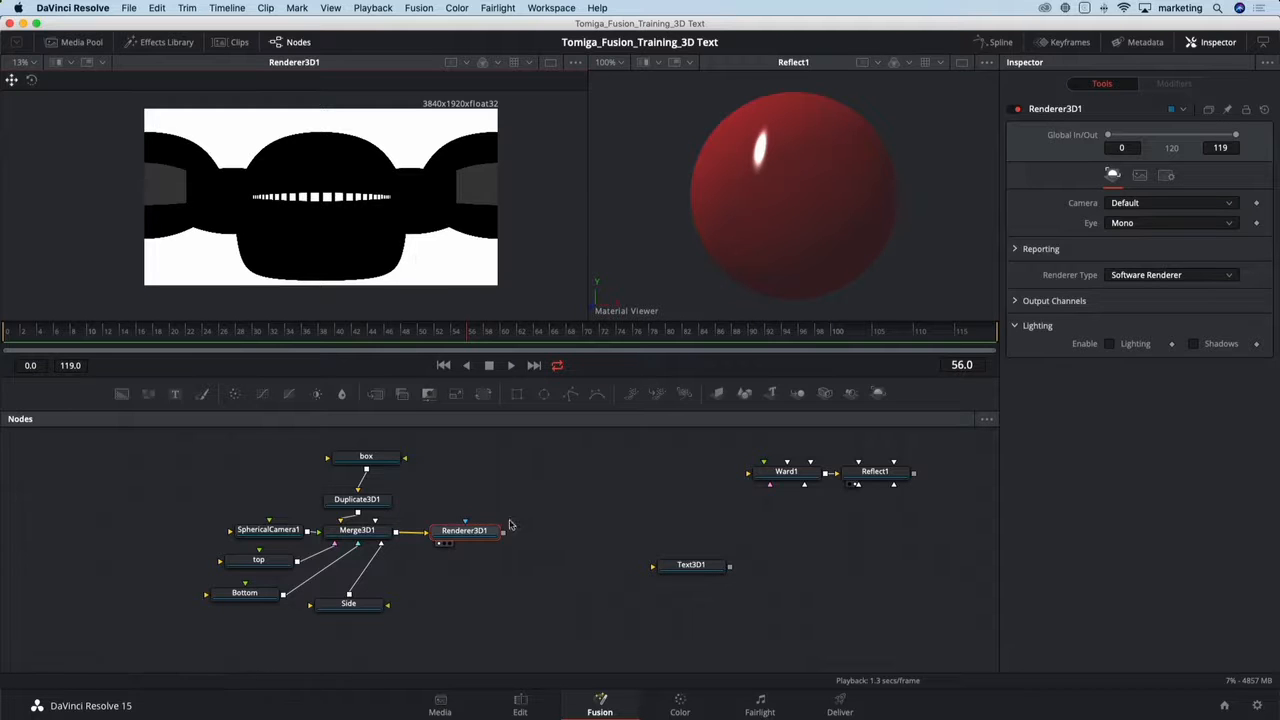
- Add a Sphere Map node after the Renderer 3D node
drag(494, 531, 500, 524)
key(shift+space)
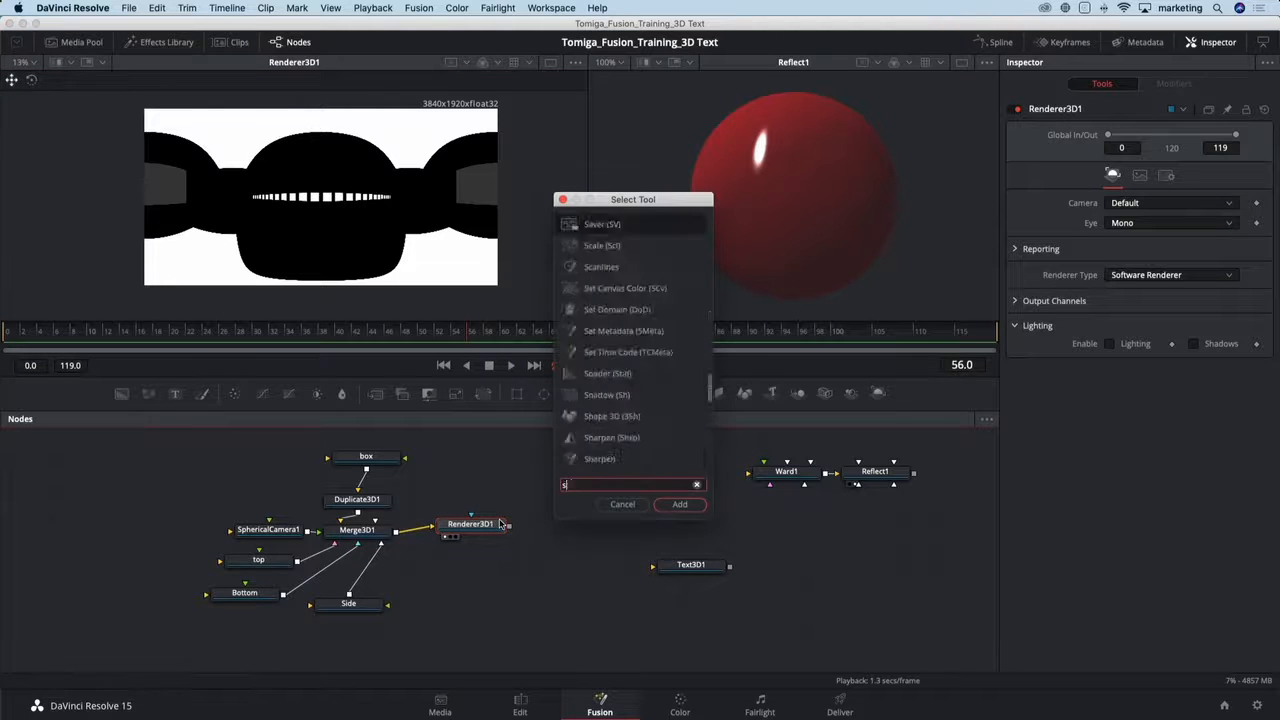
text(sph)
key(Return)
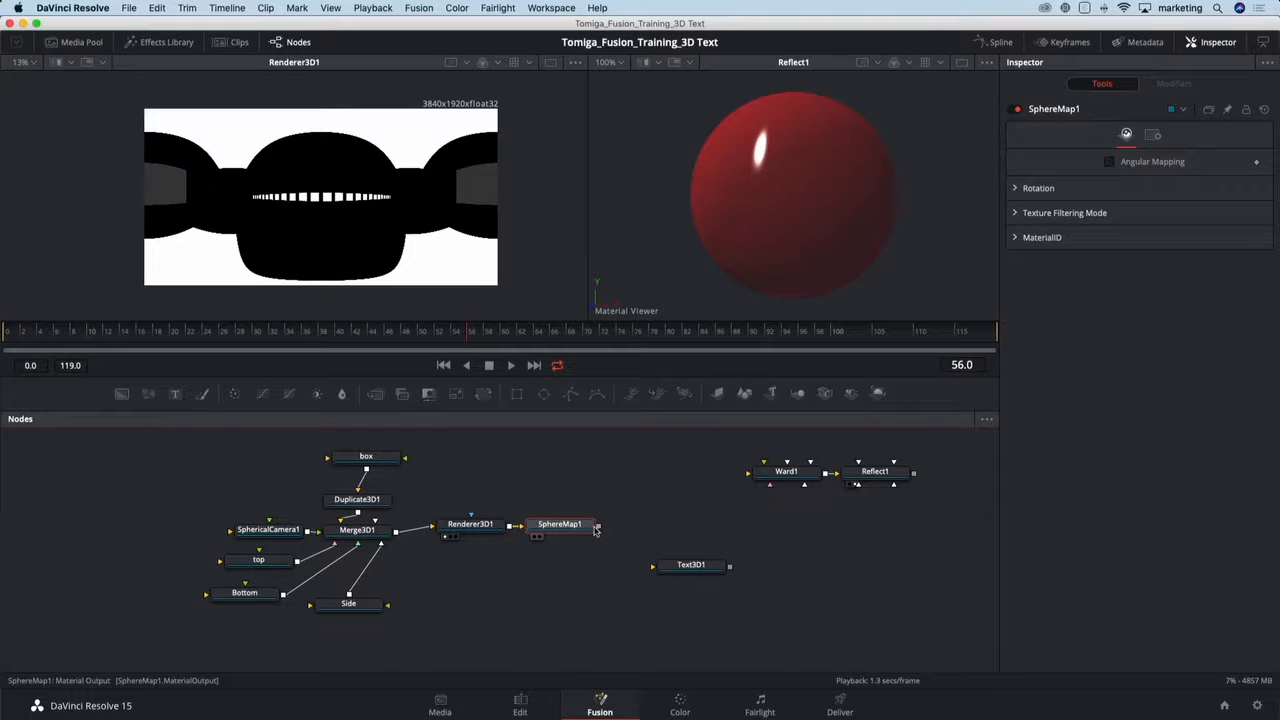
- Connect the Sphere Map output to the Reflect node's Reflection Color Material input
drag(586, 529, 812, 527)
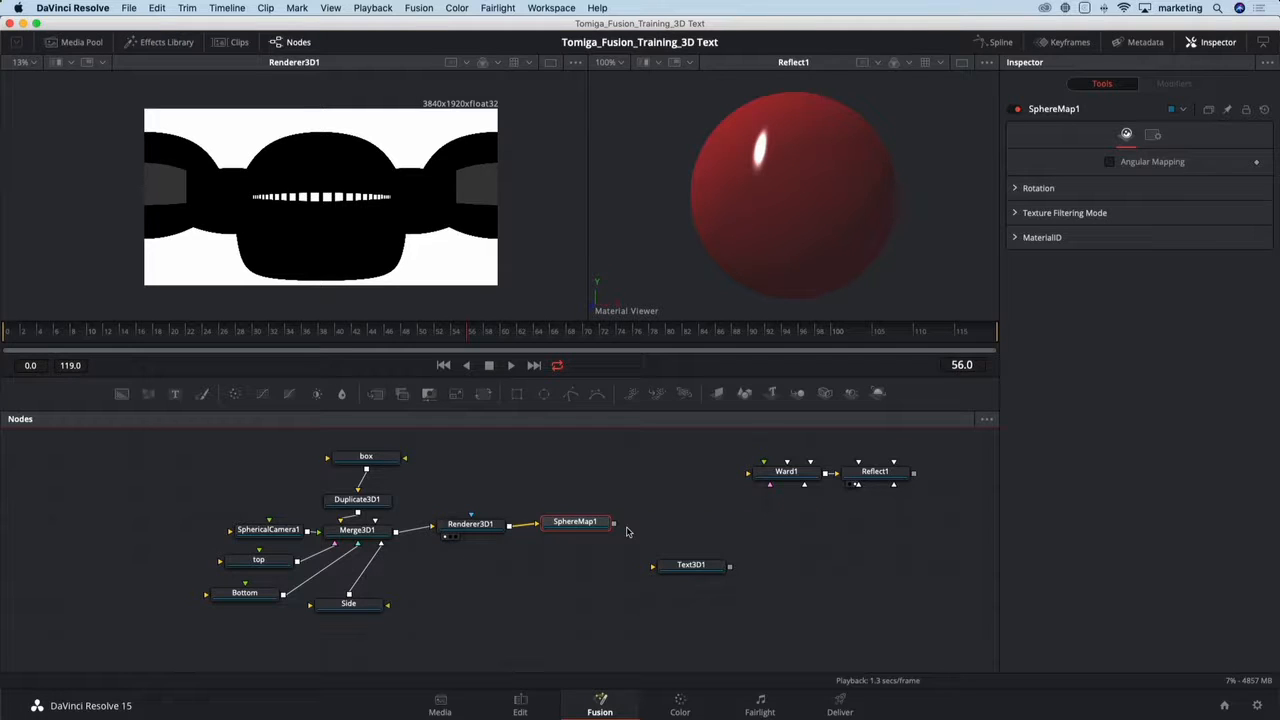
drag(616, 528, 927, 516)
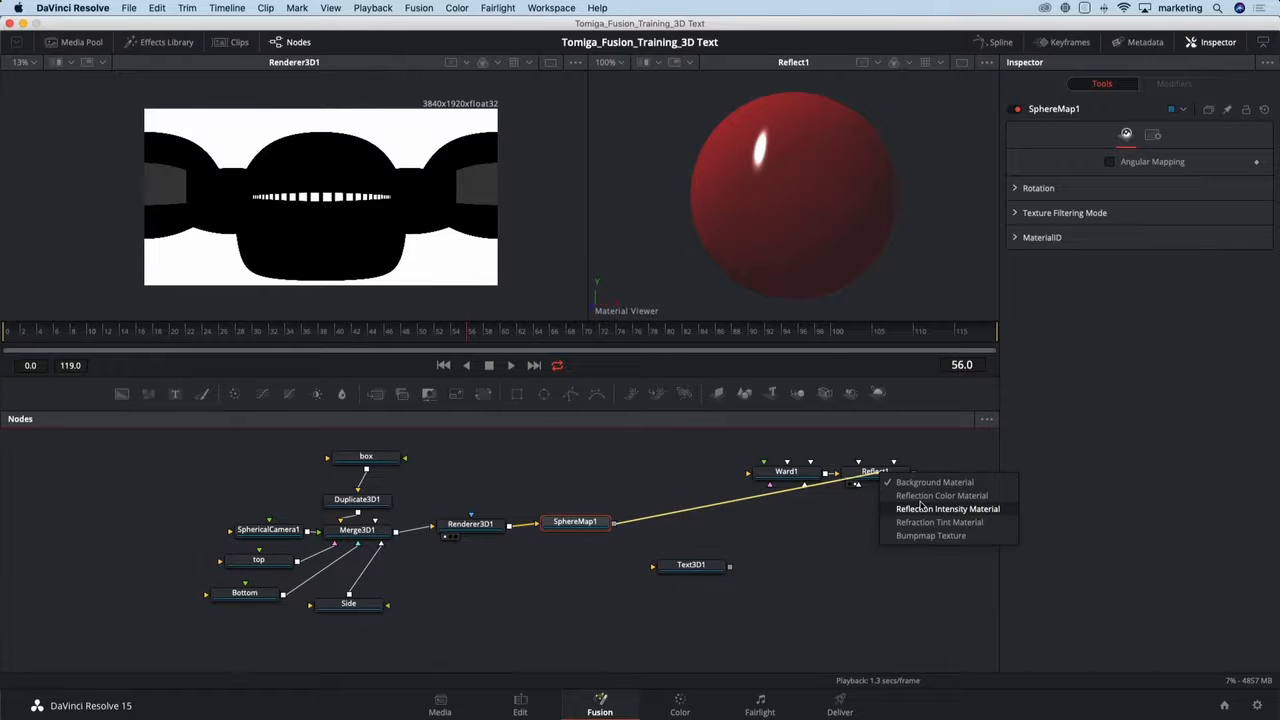
mouse_move(920, 504)
mouse_down()
mouse_move(919, 484)
mouse_move(920, 495)
mouse_up()
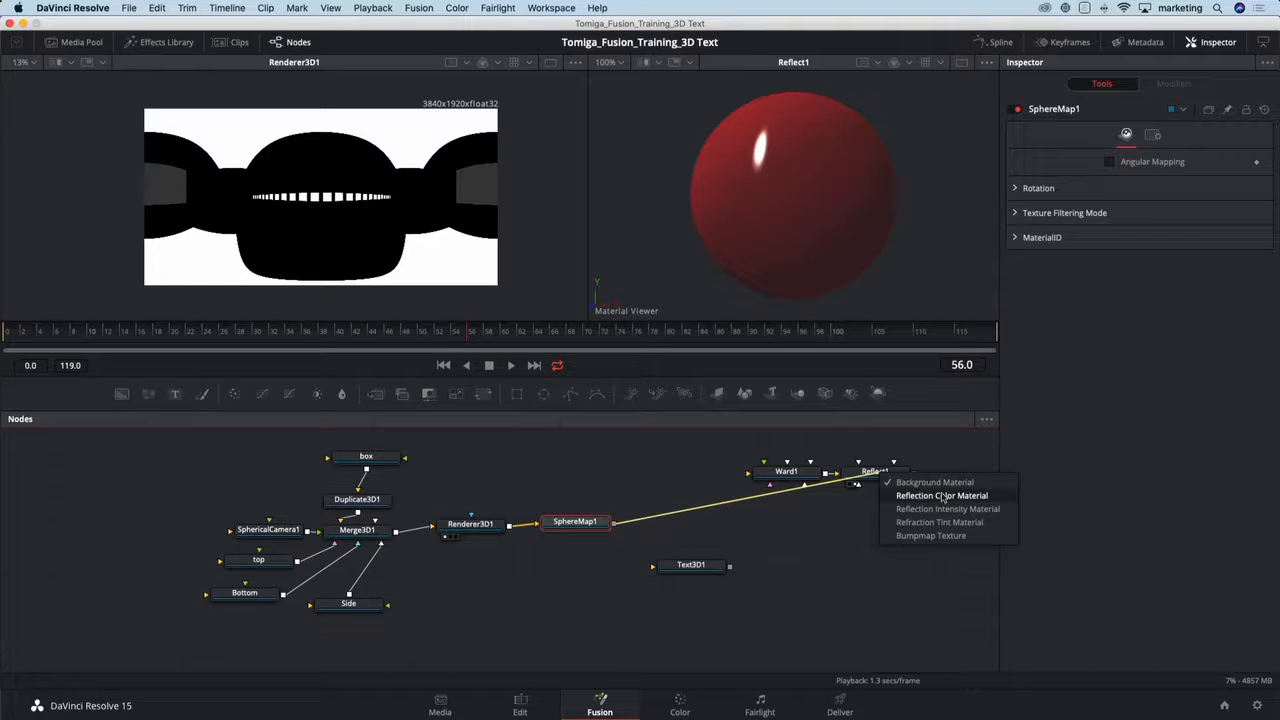
drag(943, 497, 943, 497)
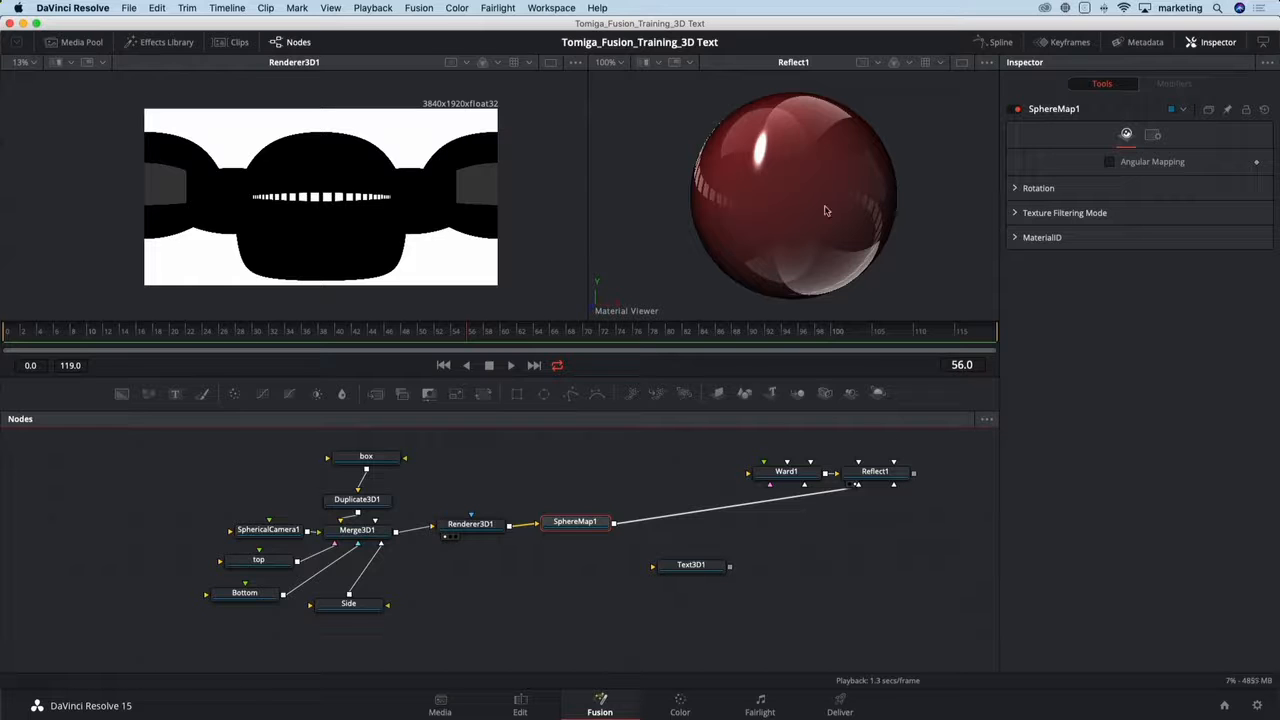
- Enable Angular Mapping on the Sphere Map node
drag(801, 203, 845, 214)
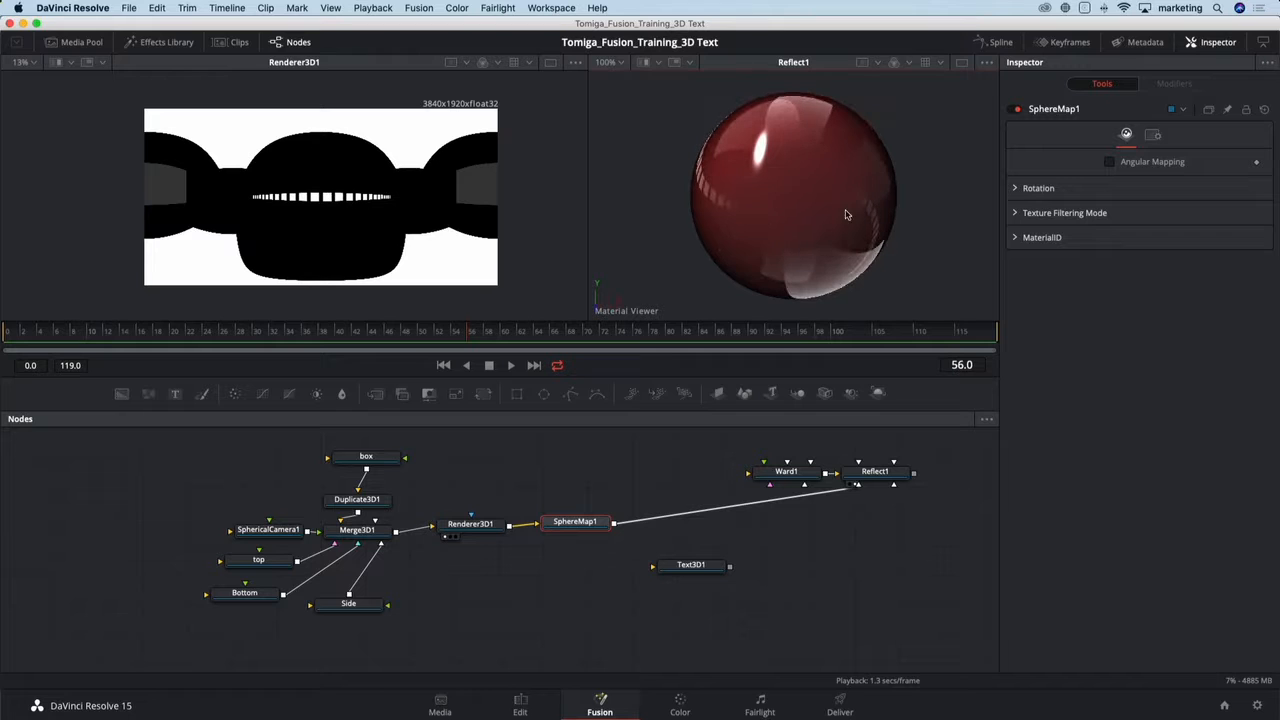
click(553, 523)
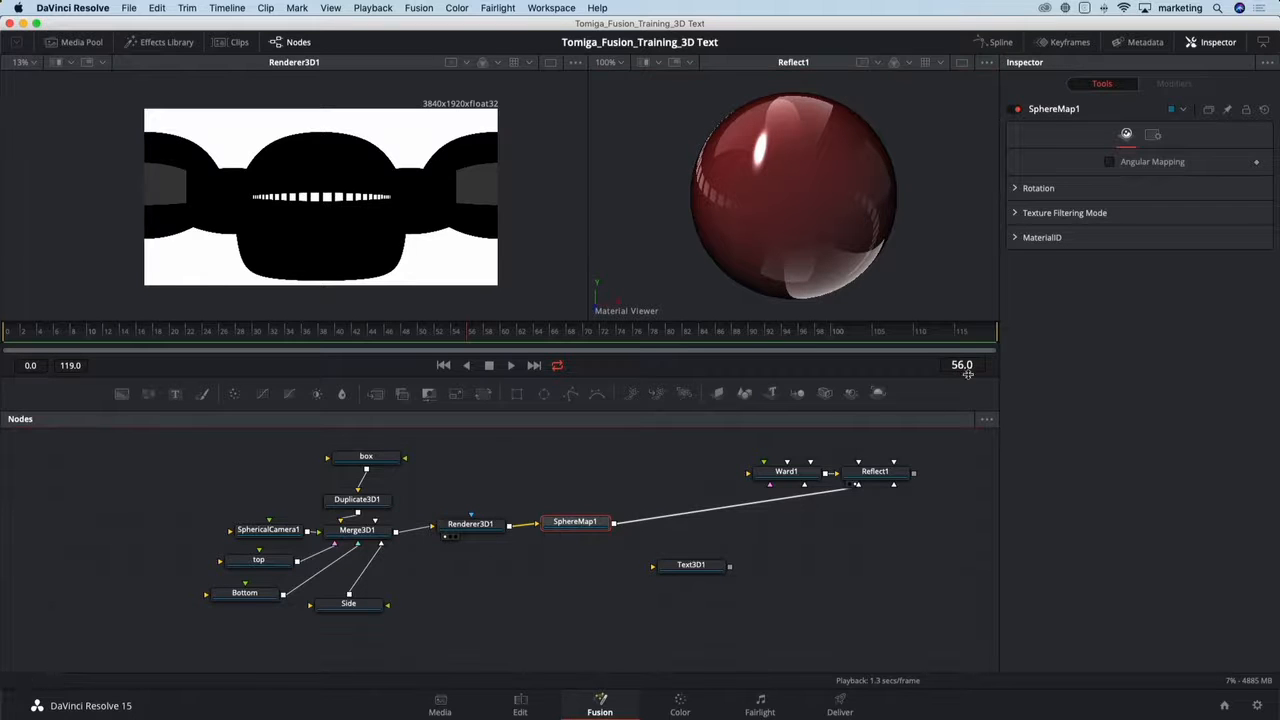
click(1109, 163)
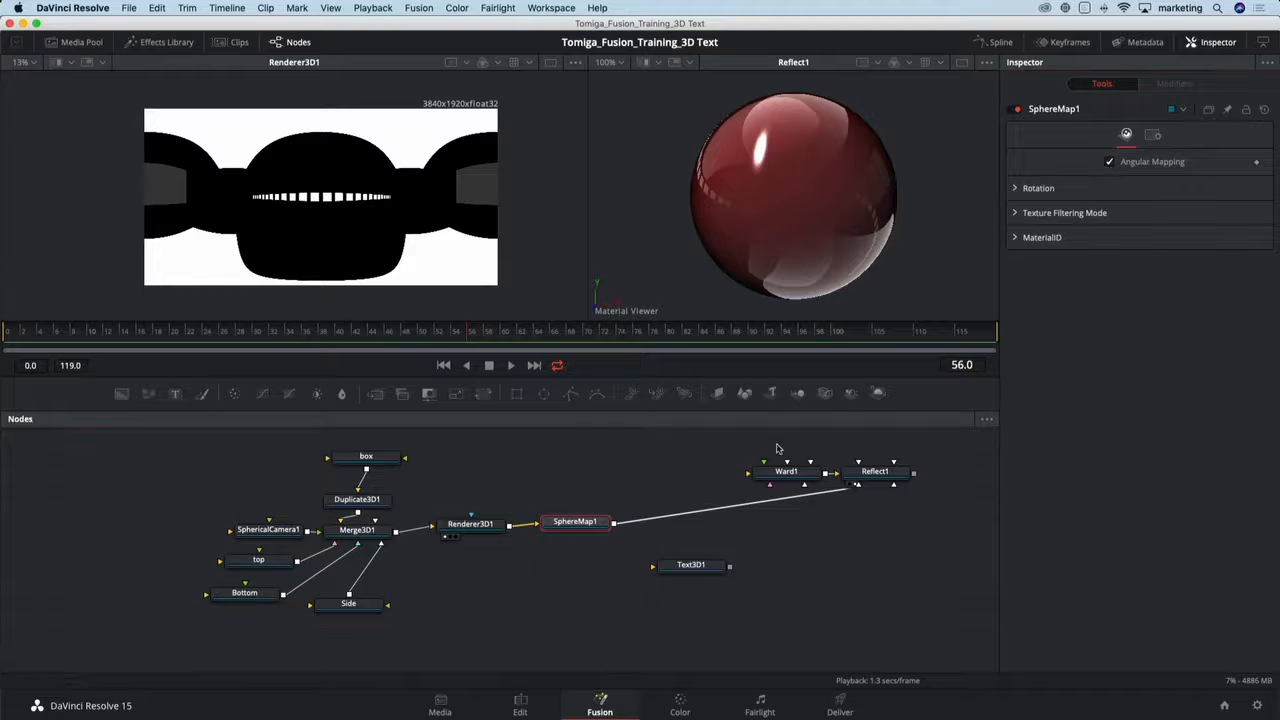
- Move the Ward and Reflect nodes above the Text 3D node and try to connect Reflect directly to Text 3D
drag(777, 445, 760, 479)
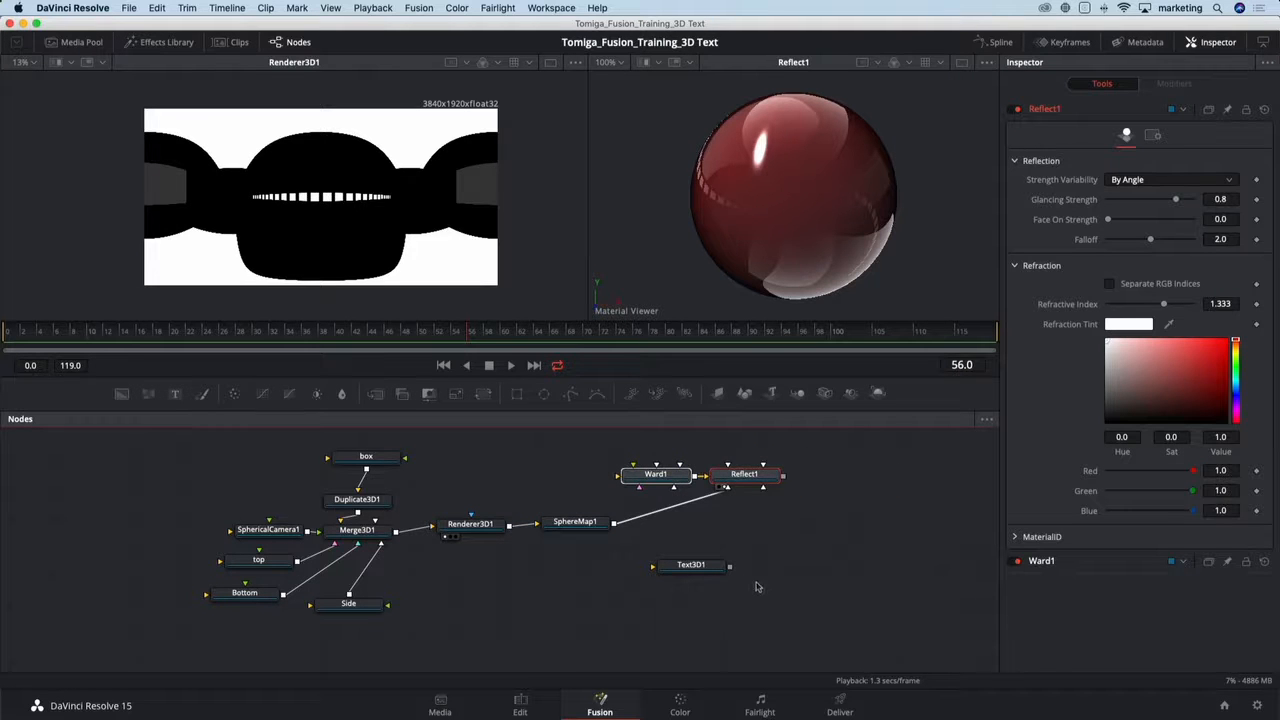
drag(700, 571, 759, 566)
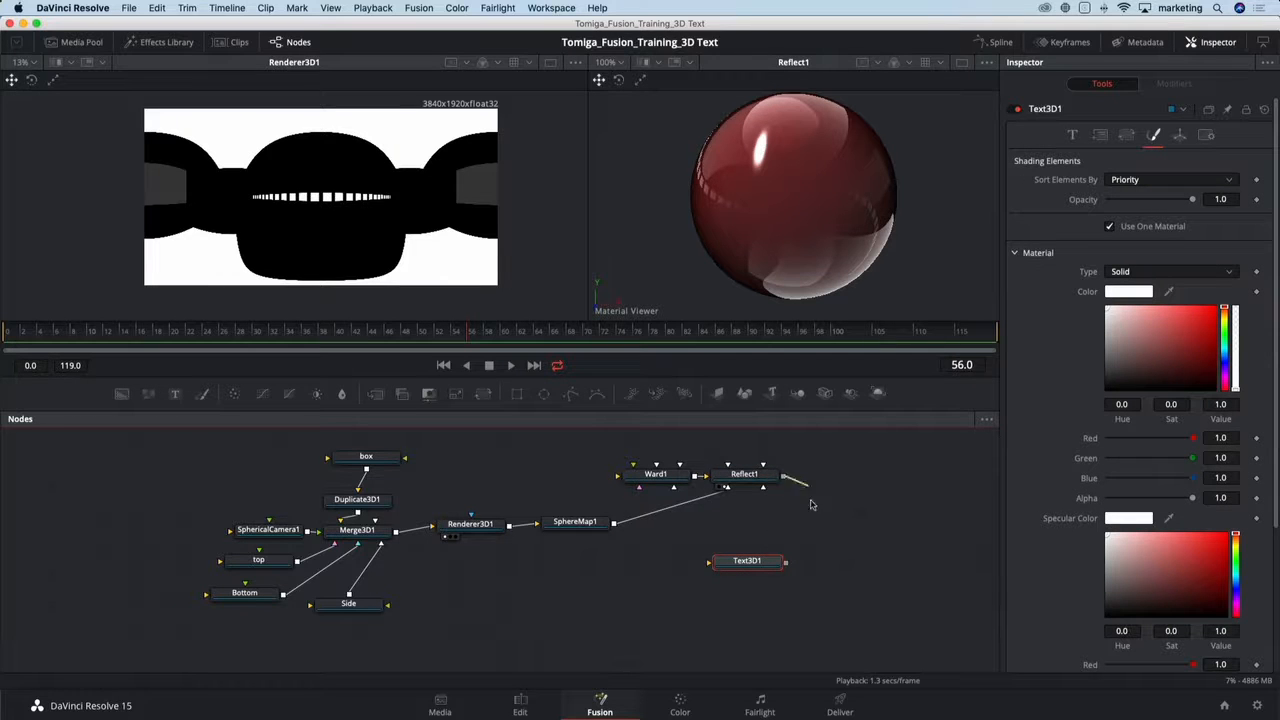
drag(786, 479, 769, 557)
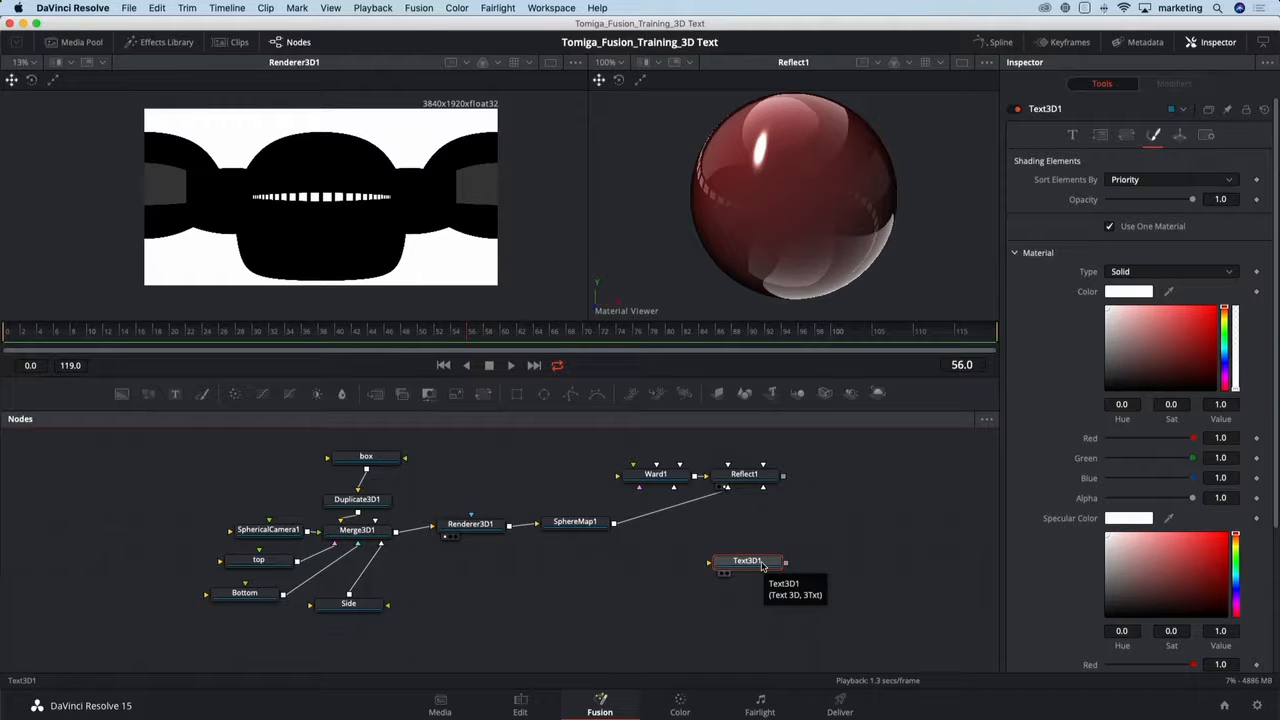
- Display the Text 3D node in the first viewer and frame the FUSION text from the front
key(1)
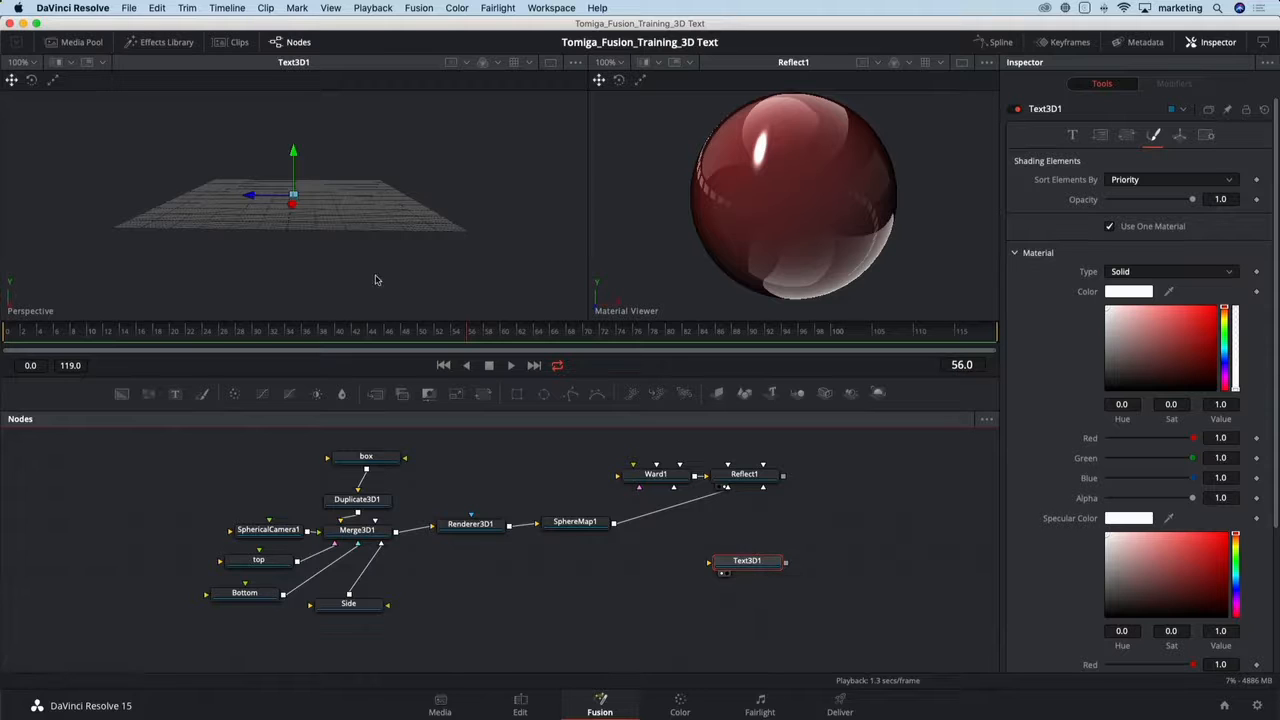
scroll(301, 211, up, 2)
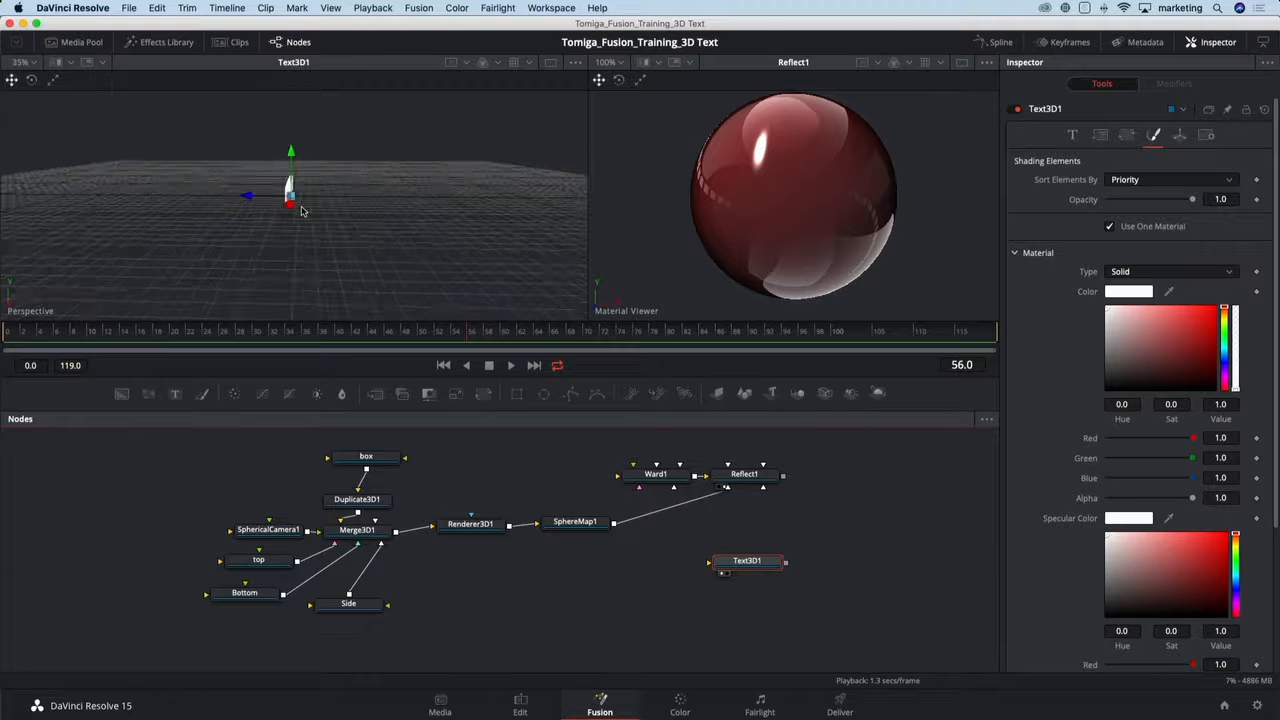
scroll(301, 208, up, 3)
drag(287, 231, 493, 209)
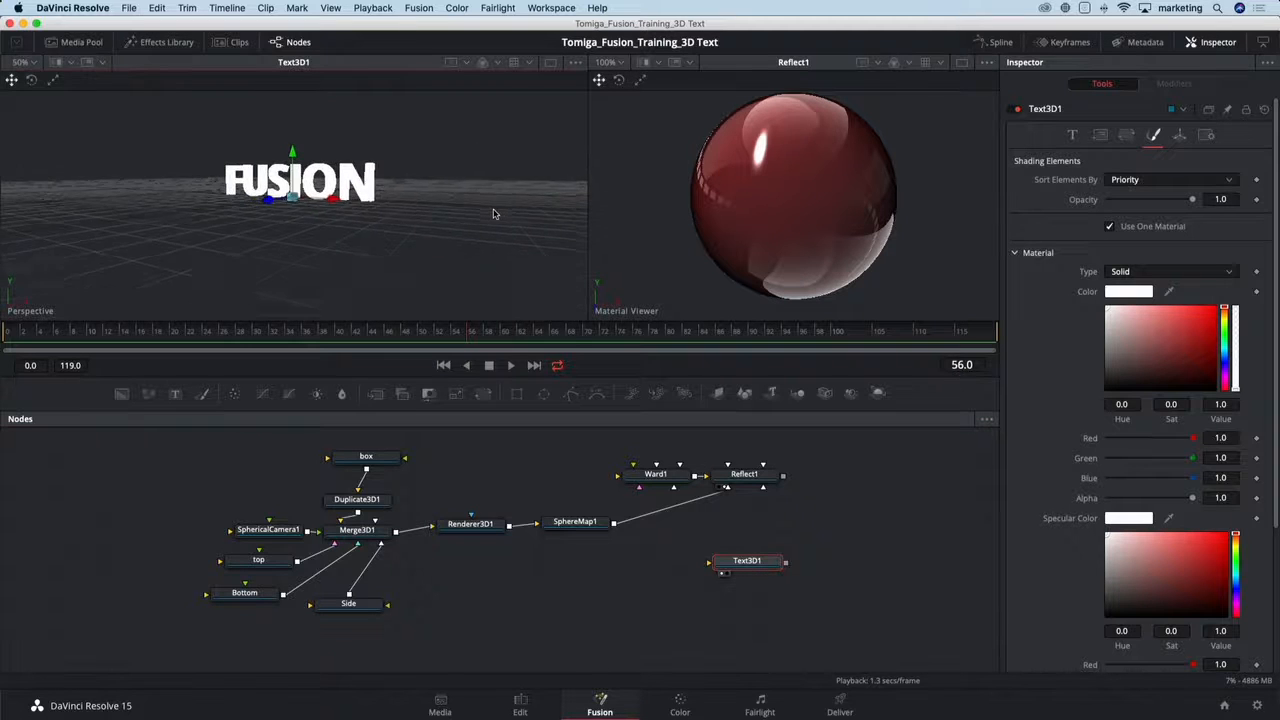
scroll(360, 225, up, 2)
scroll(319, 200, up, 2)
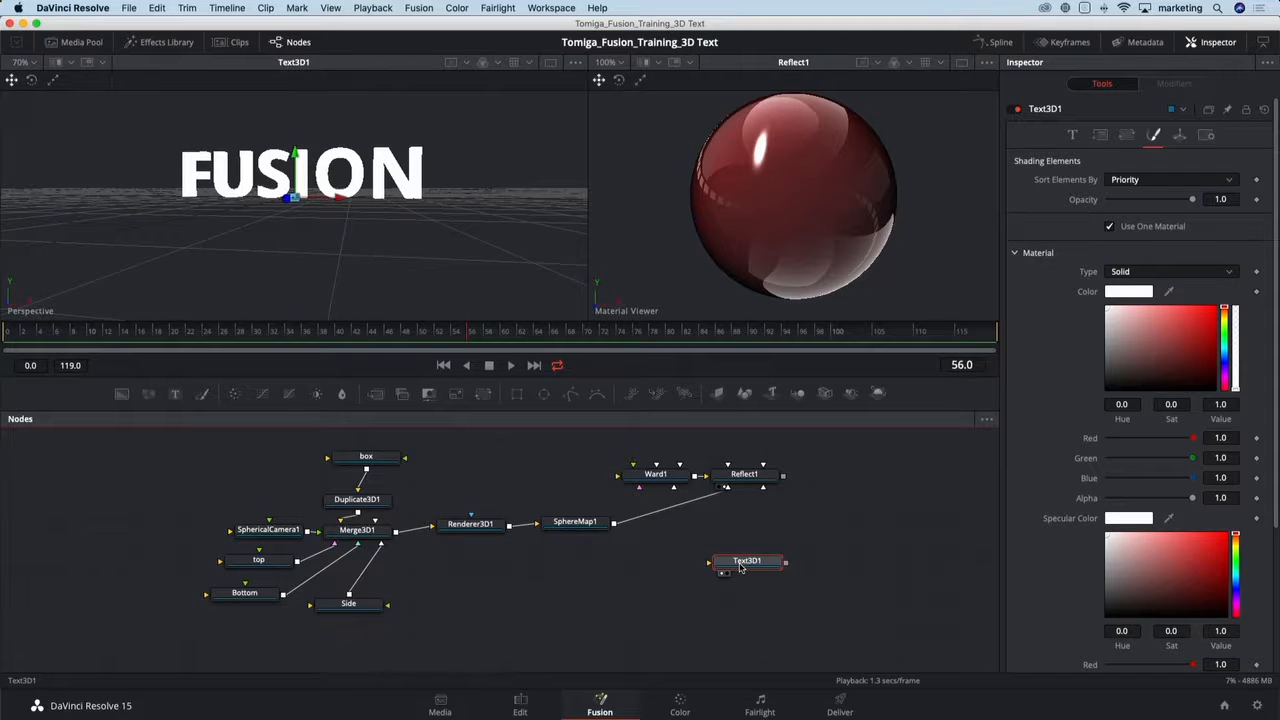
- Add a Replace Material 3D node after the Text 3D node
key(shift+space)
text(repl)
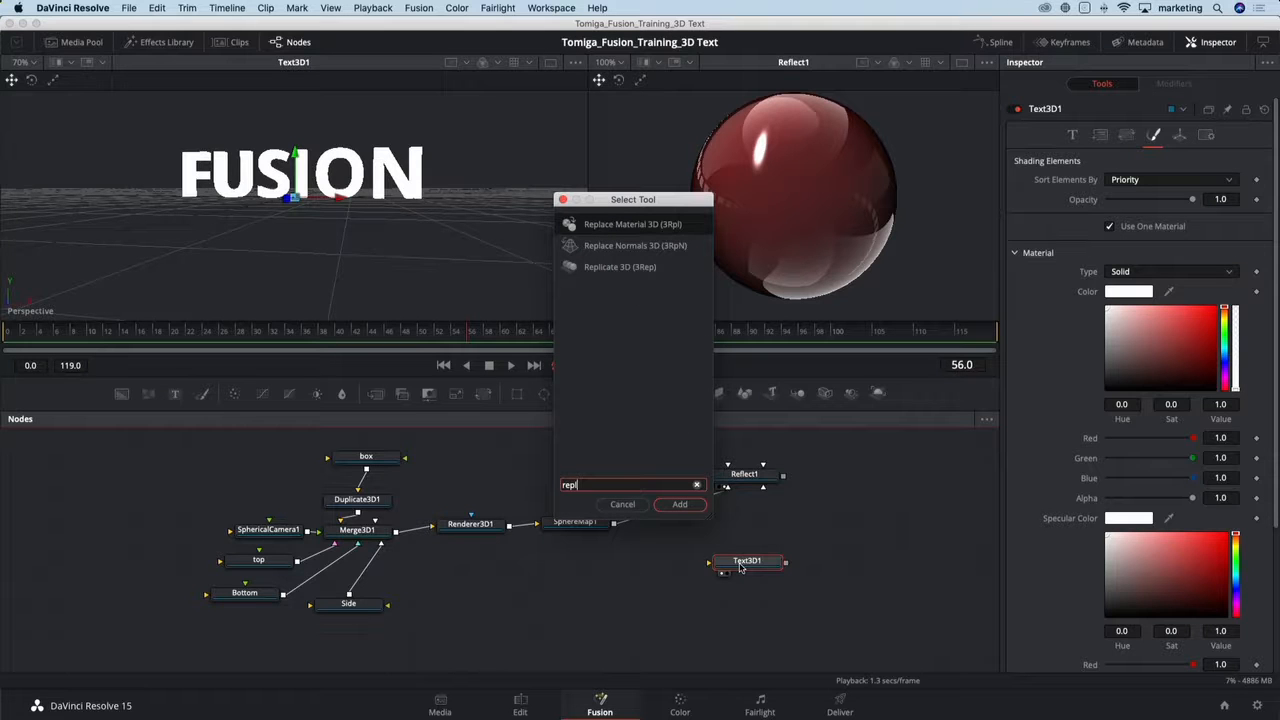
key(Return)
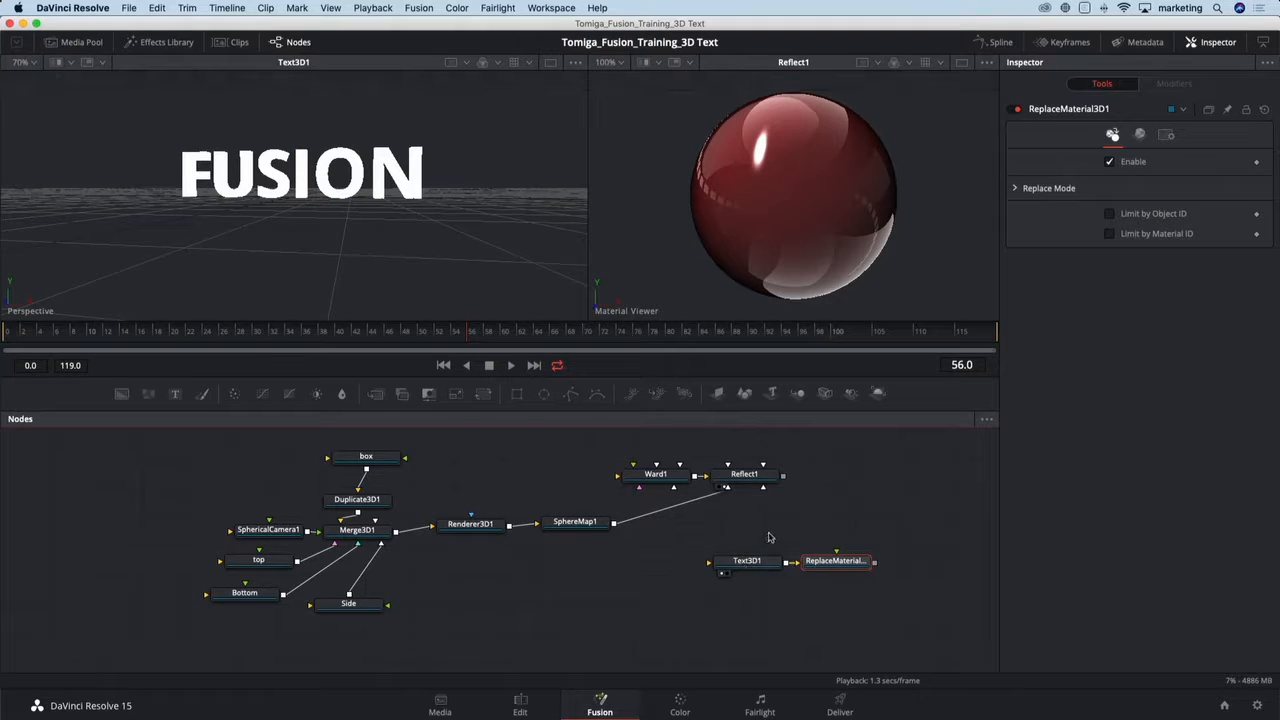
- Connect the Reflect output to the Replace Material 3D node's material input and display the result in the first viewer
drag(769, 527, 500, 549)
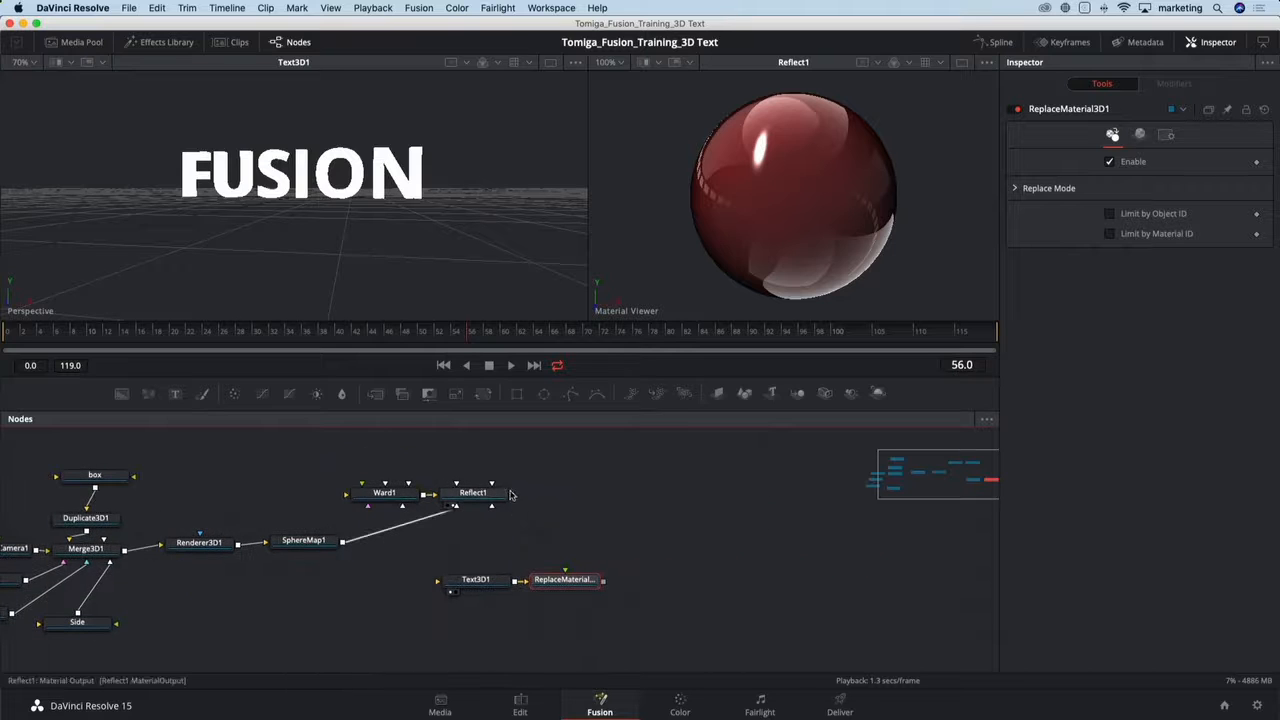
drag(512, 495, 563, 579)
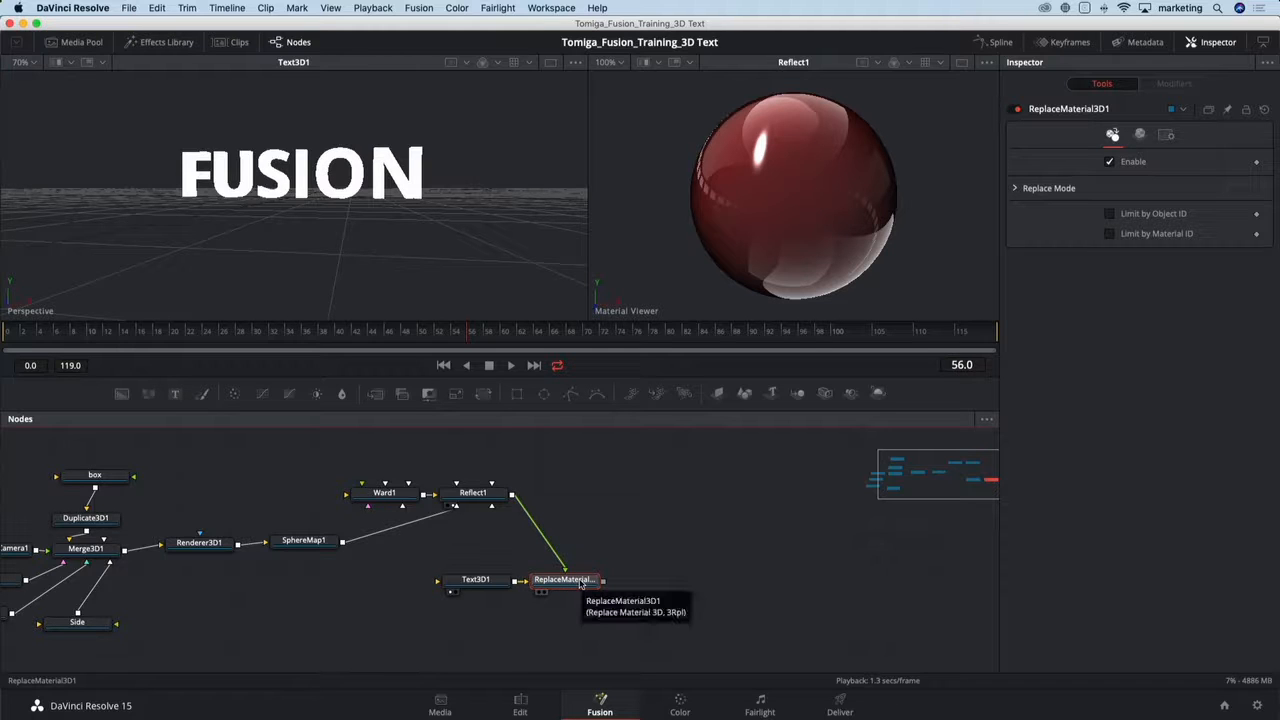
key(1)
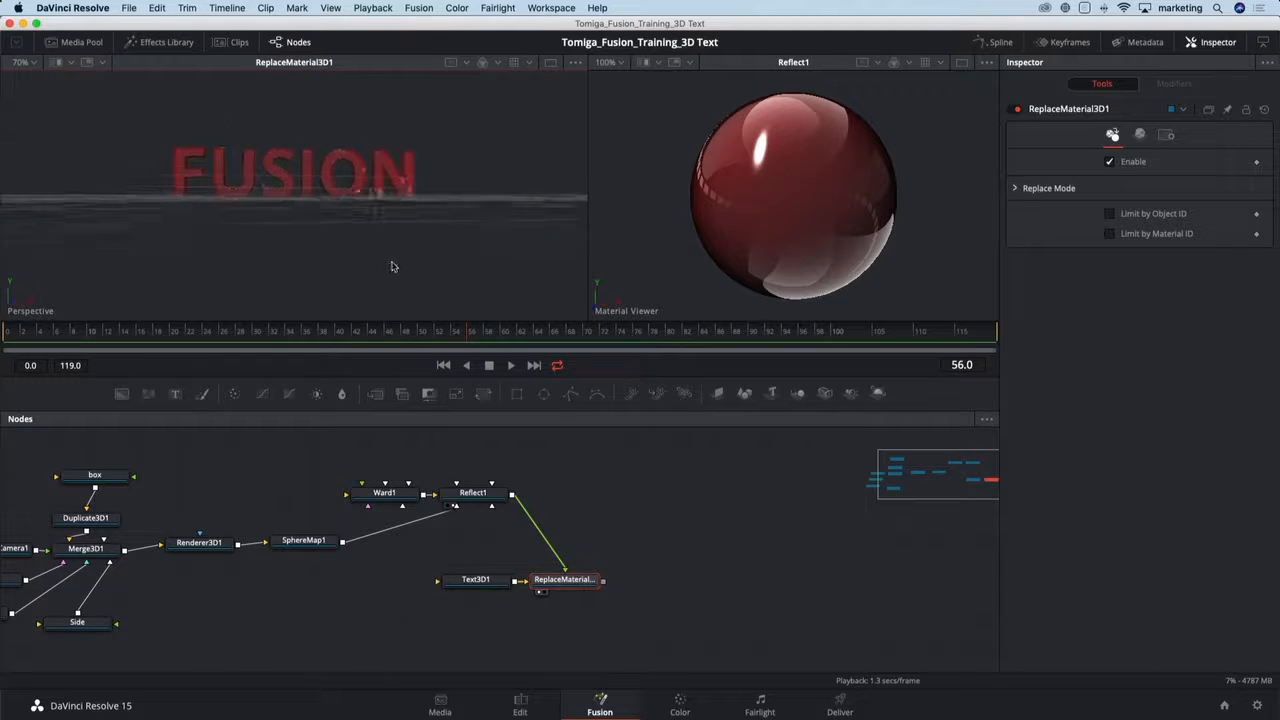
drag(391, 266, 350, 277)
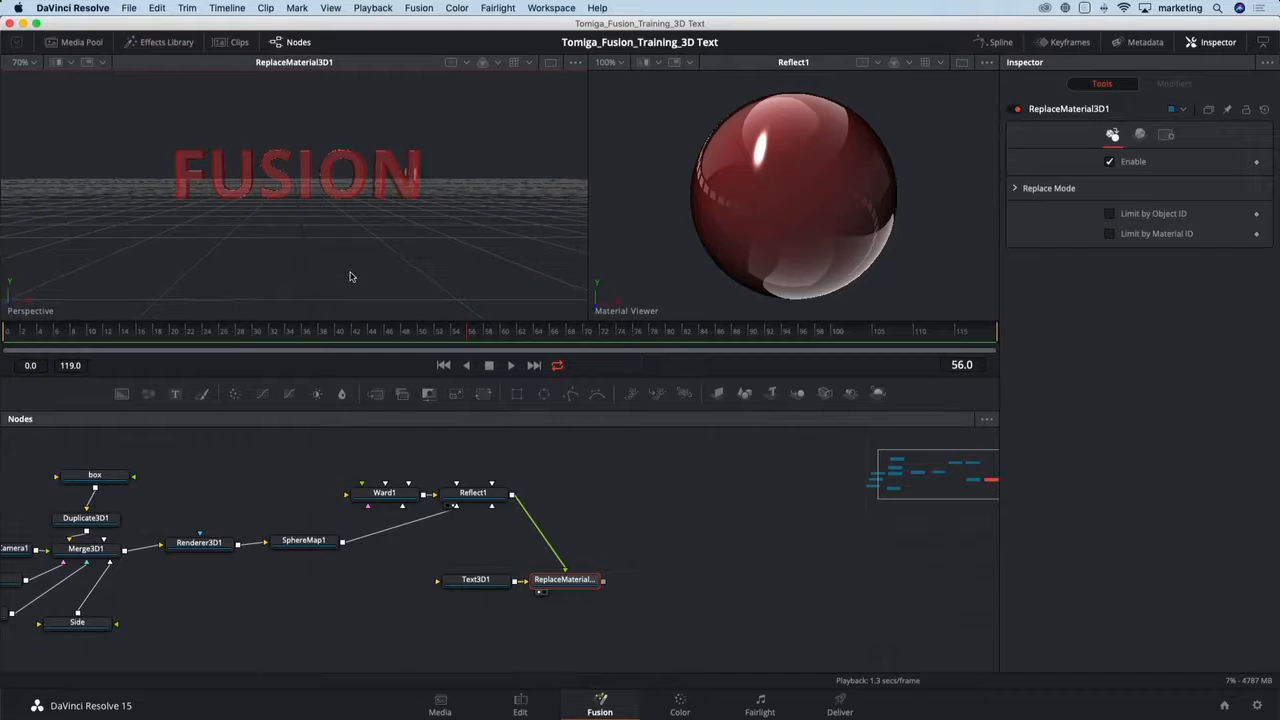
- Tidy the node layout by stacking Ward over Reflect above the Replace Material node and spacing Text 3D away from it
click(315, 545)
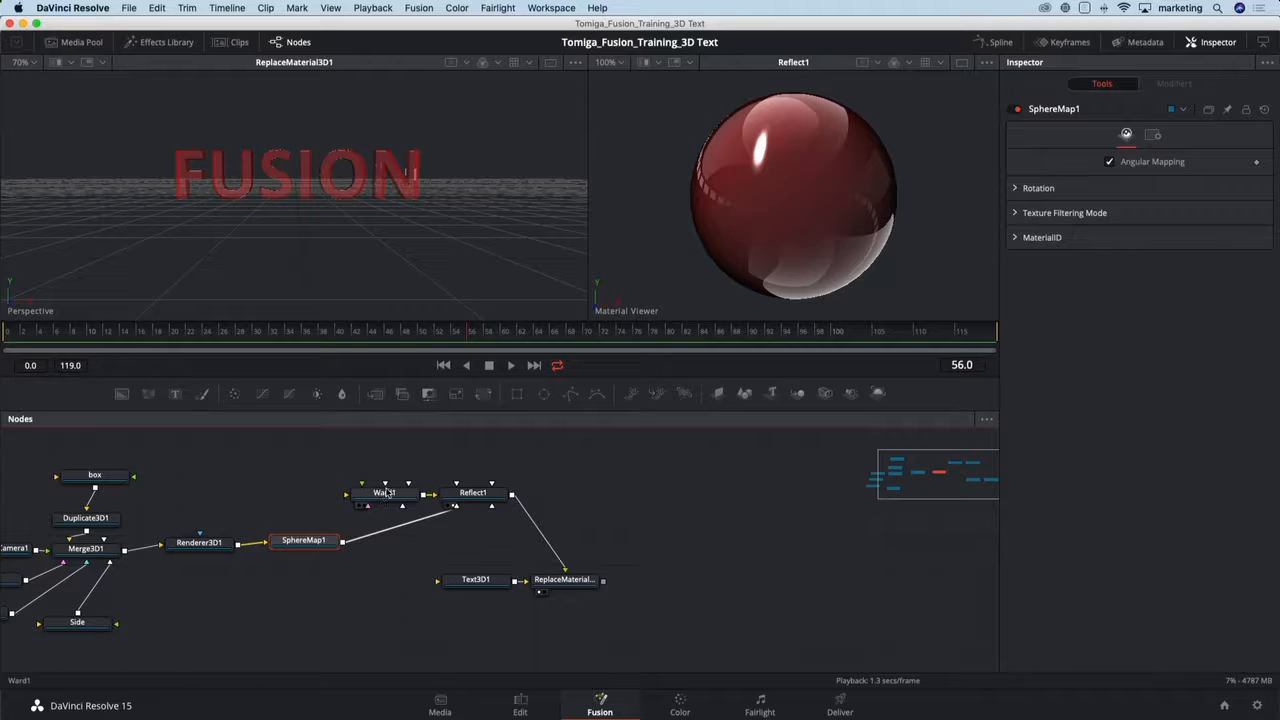
drag(385, 493, 471, 462)
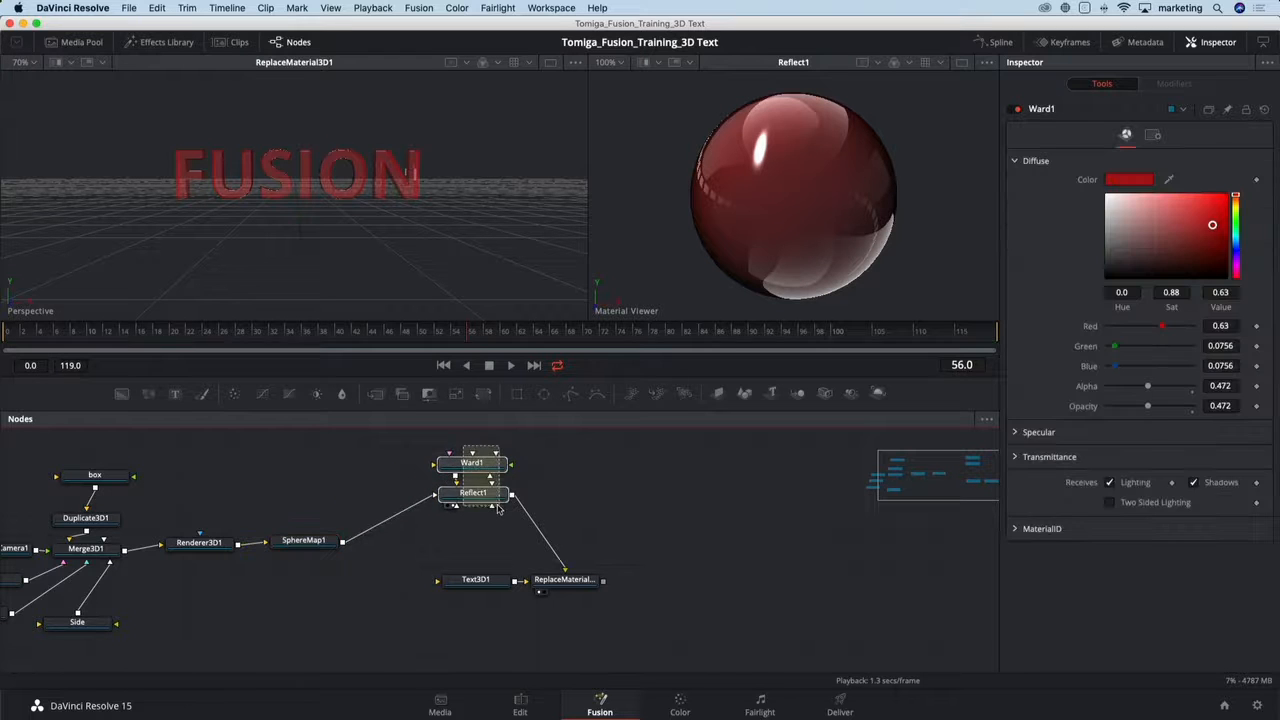
drag(497, 509, 559, 496)
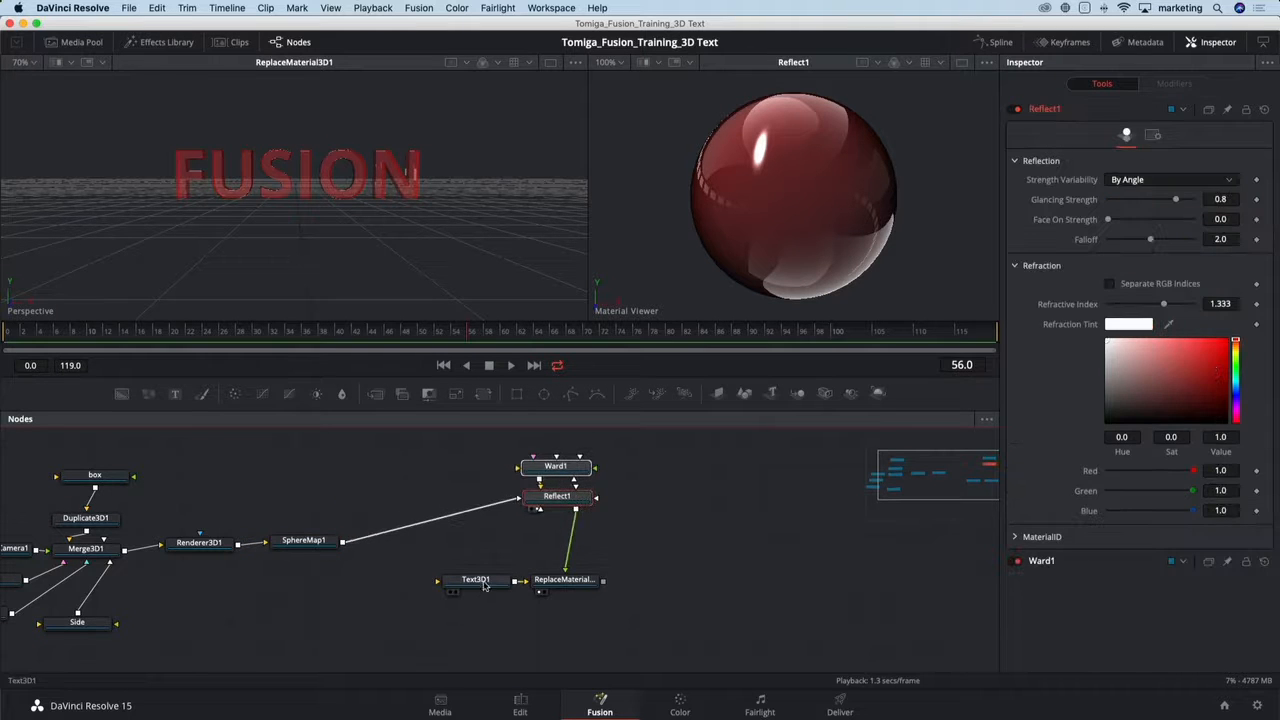
drag(484, 586, 455, 588)
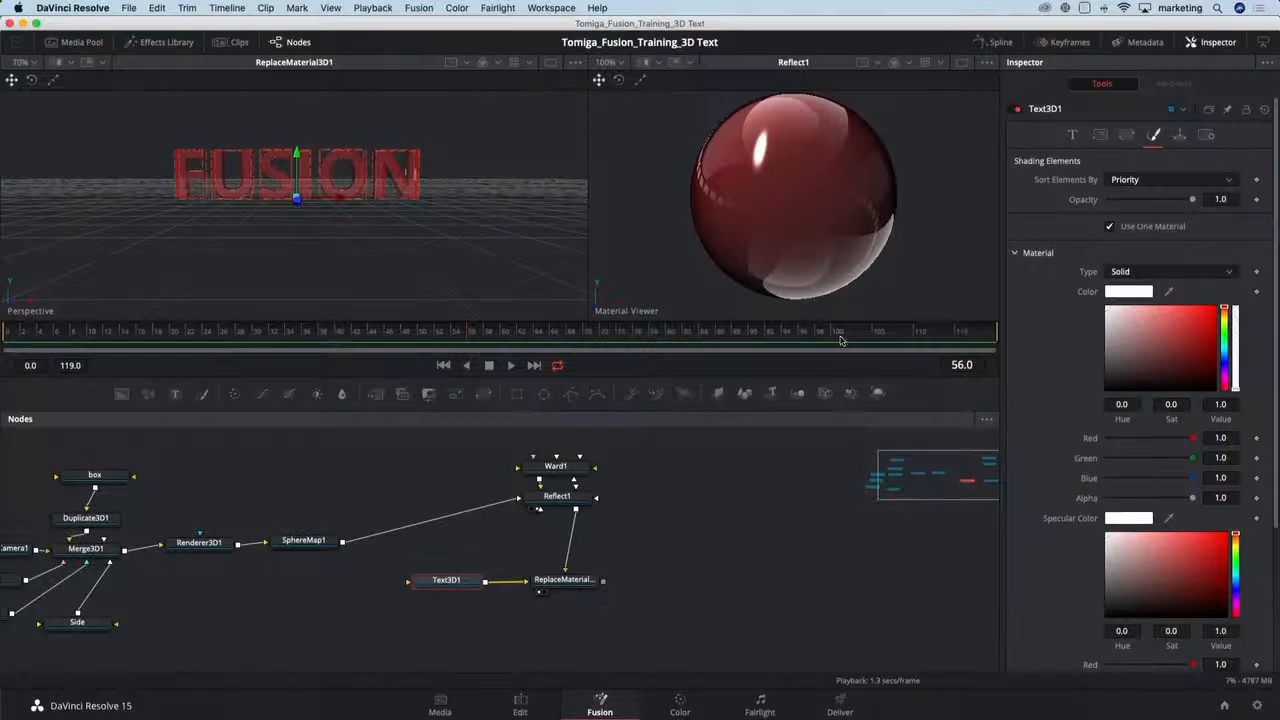
- Add a Follower modifier to the Text 3D node's styled text and show the modifier's settings
click(1072, 135)
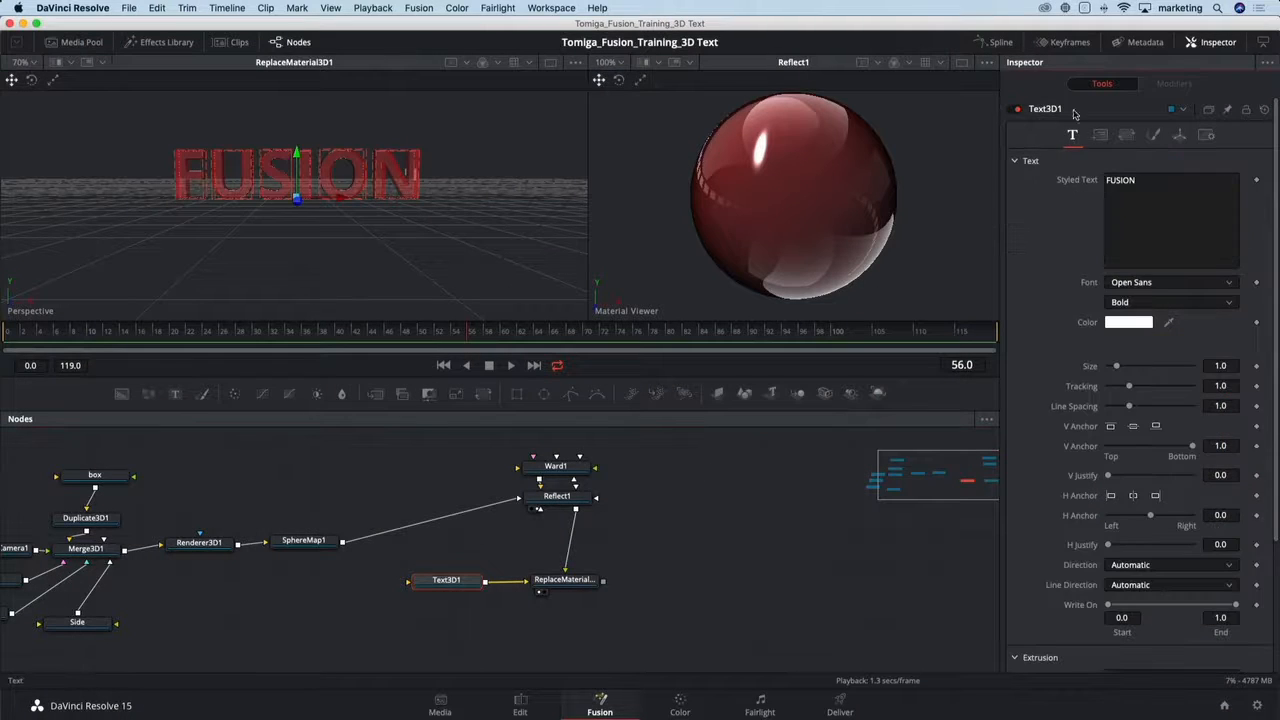
right_click(1139, 187)
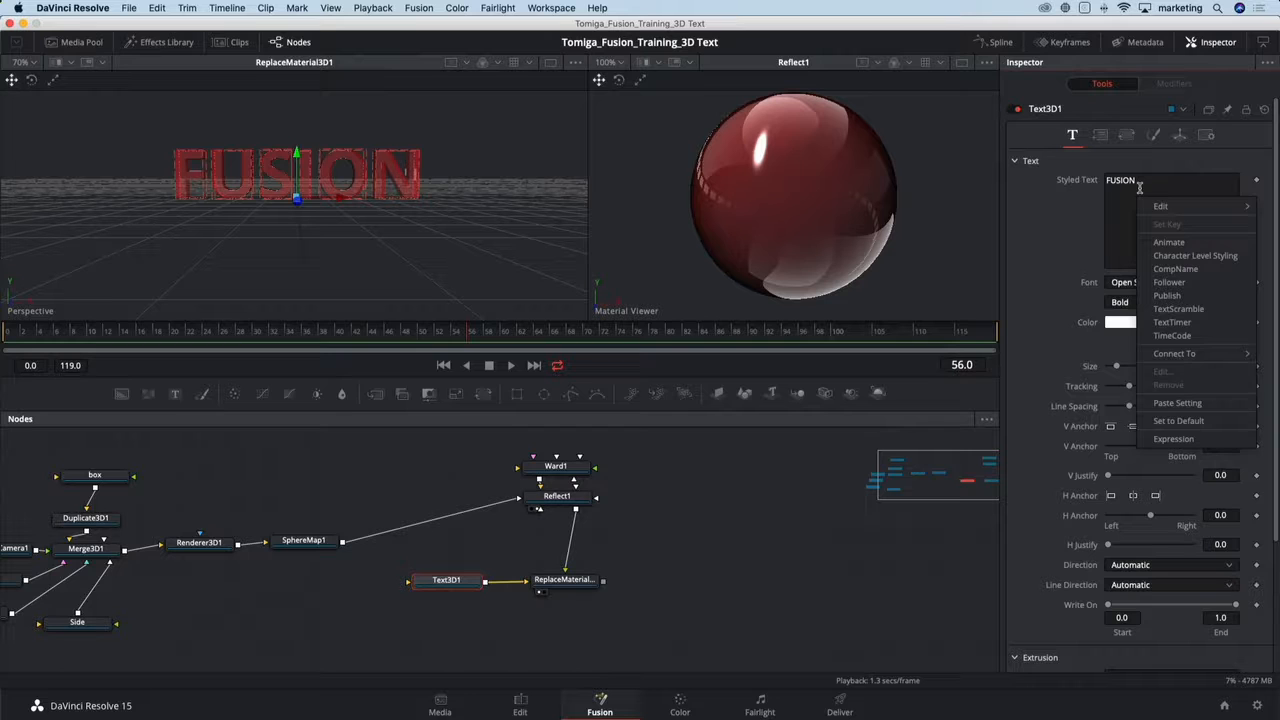
click(1169, 282)
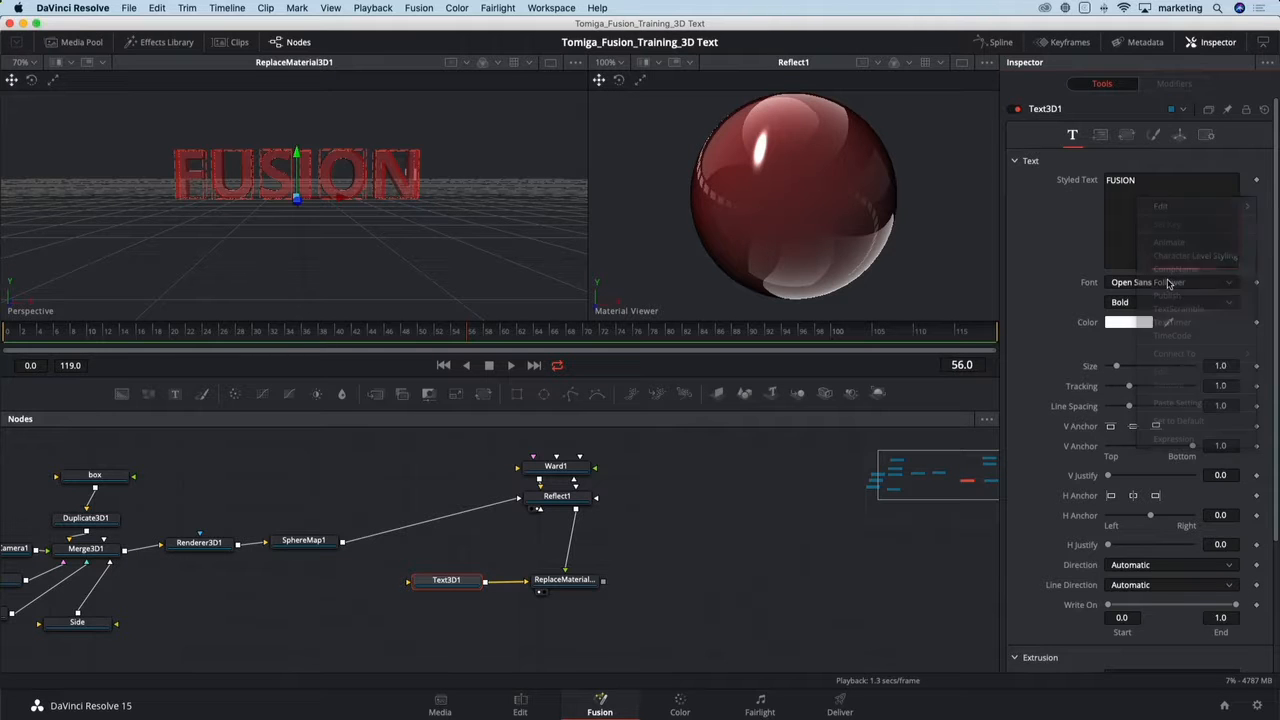
click(1178, 85)
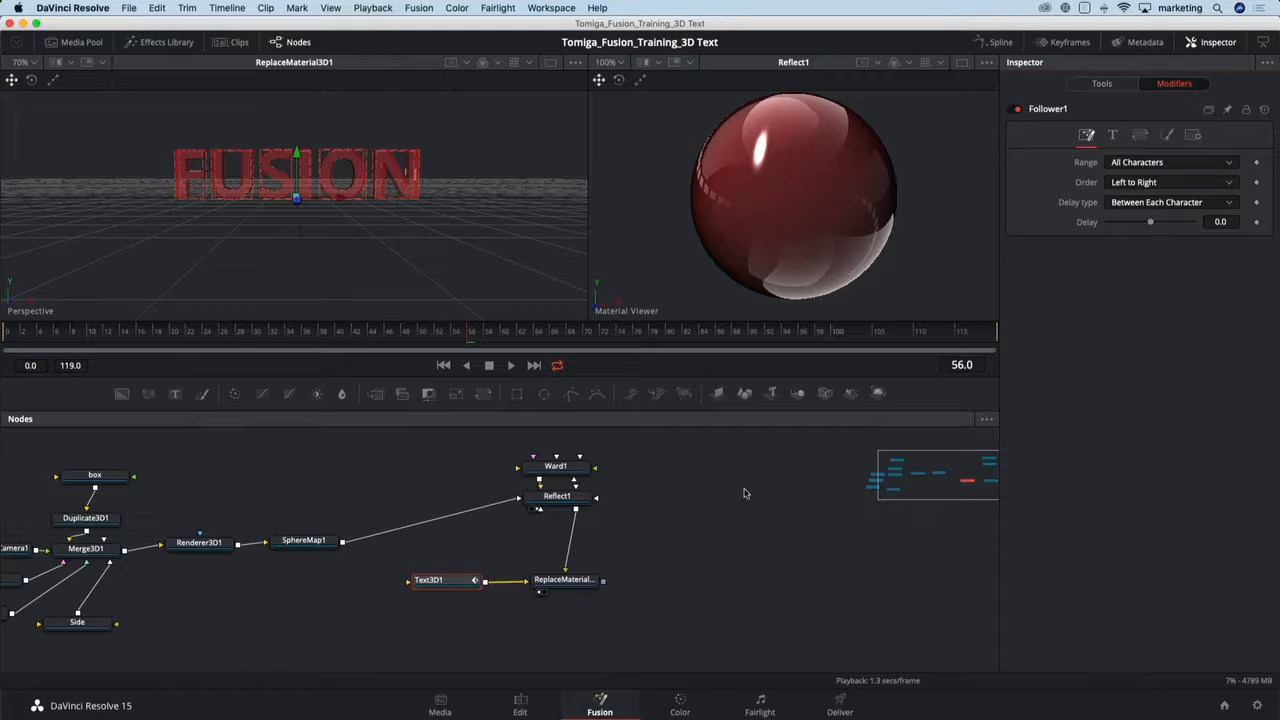
drag(483, 581, 485, 577)
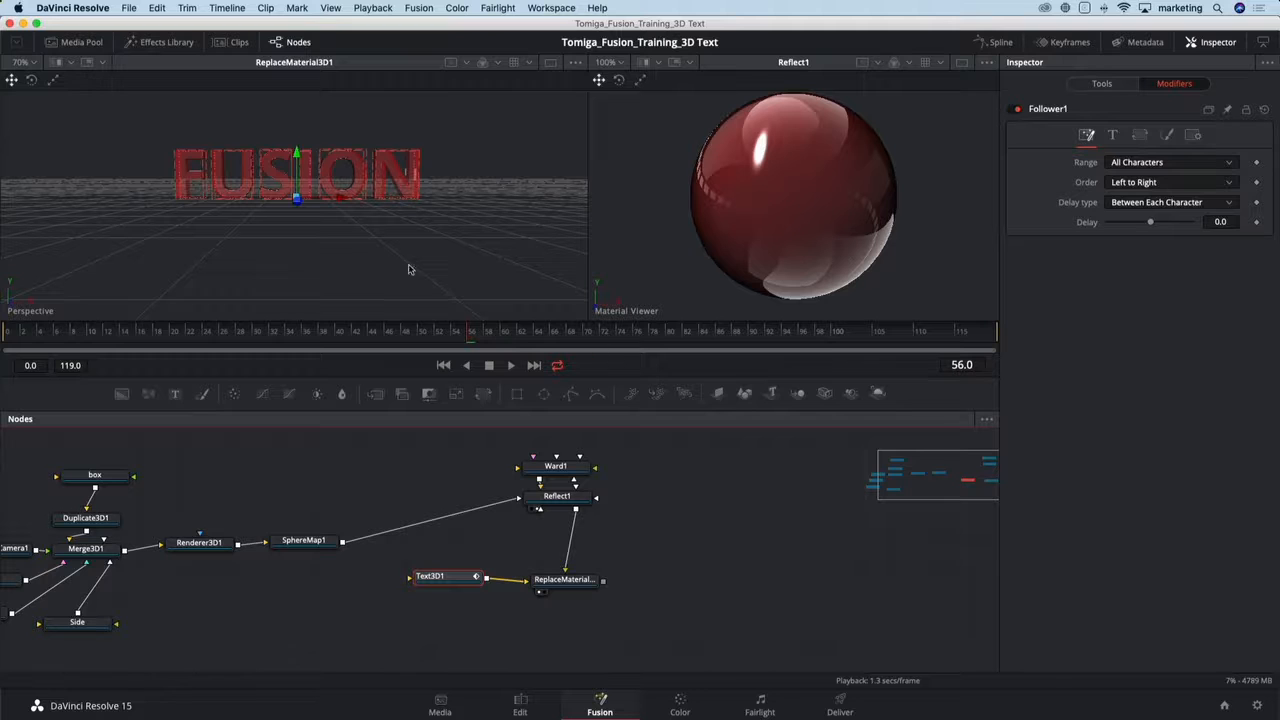
drag(375, 238, 278, 284)
scroll(307, 256, down, 2)
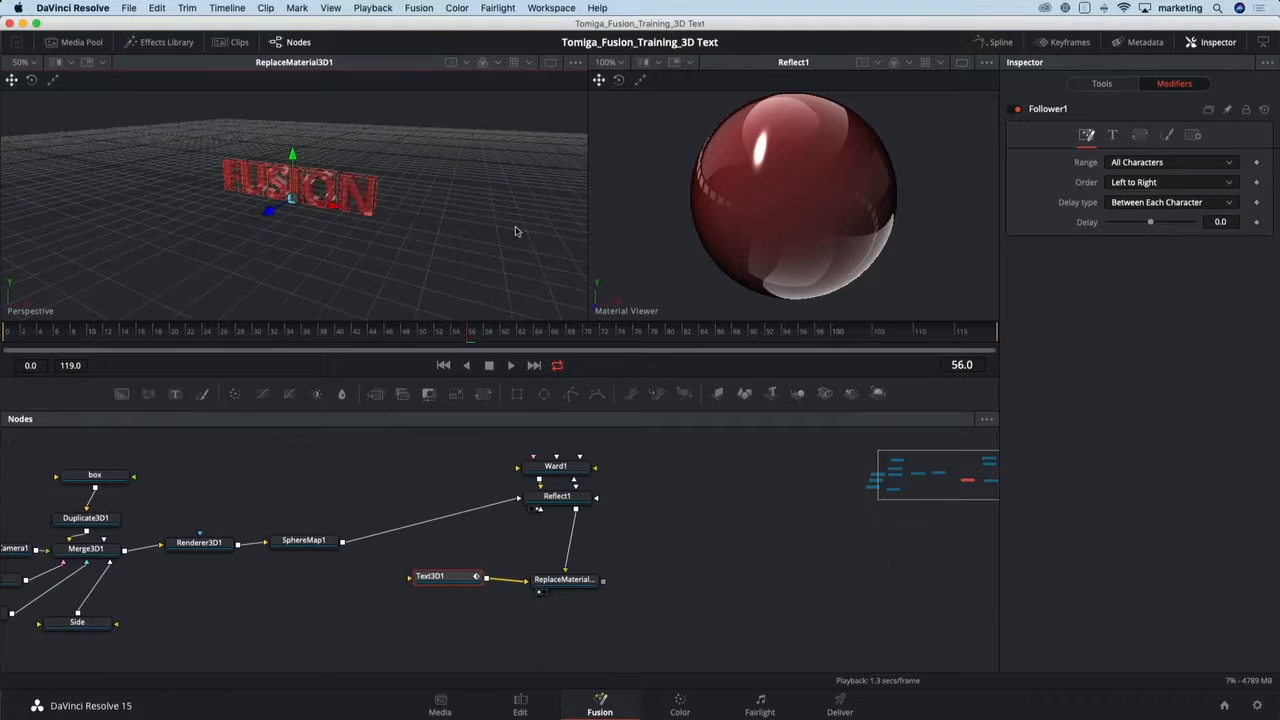
- Keyframe the Follower's shading Offset Z and Y rotation at frame 38 with their values at 0.0
click(1166, 136)
click(1017, 247)
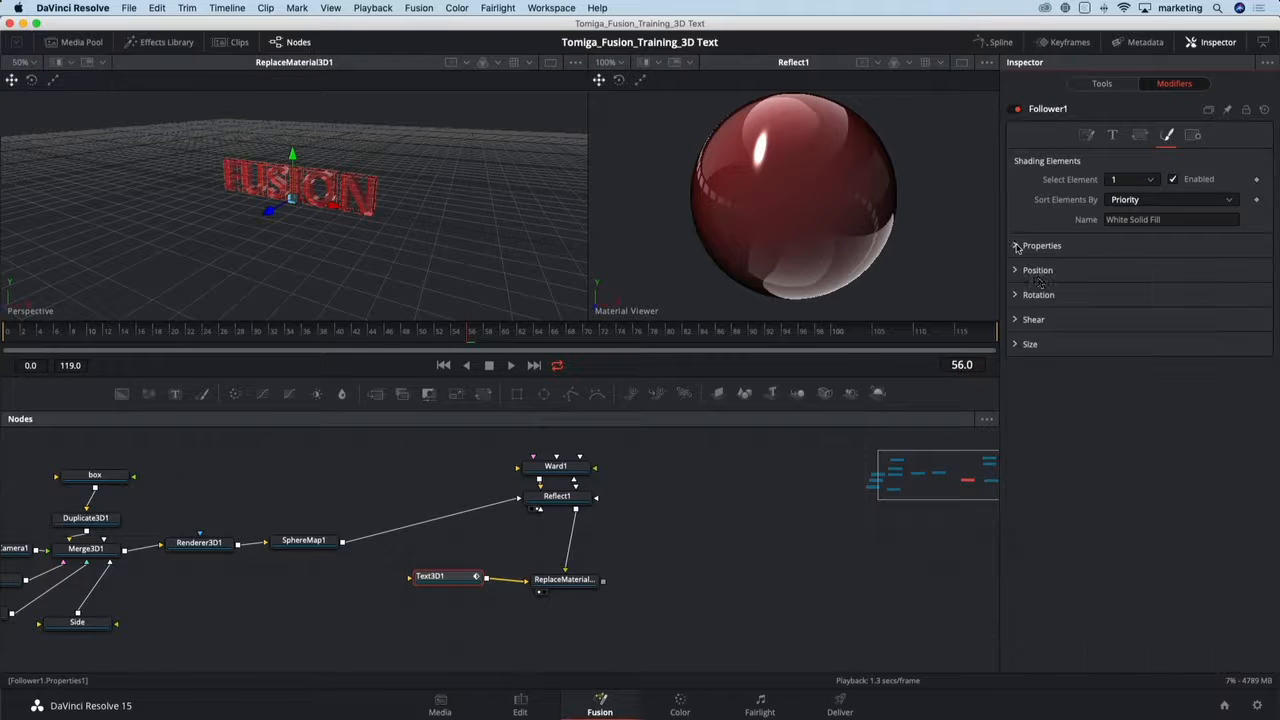
click(1015, 271)
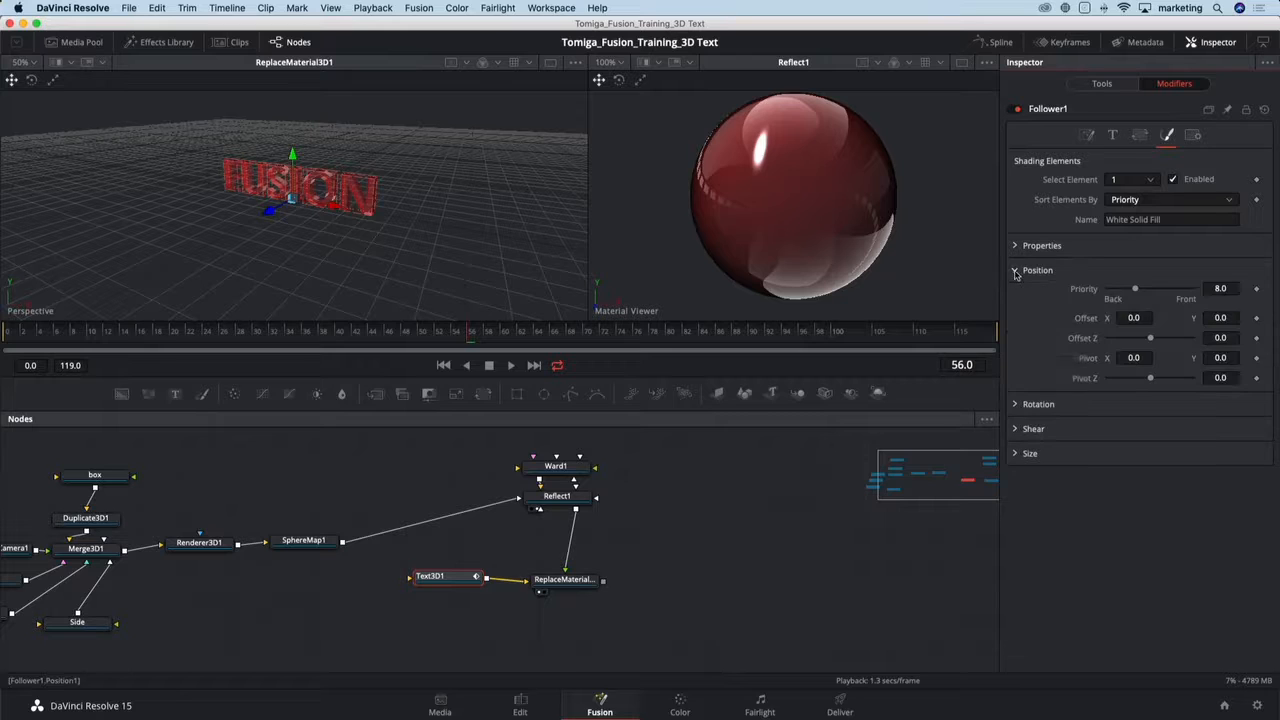
click(1036, 404)
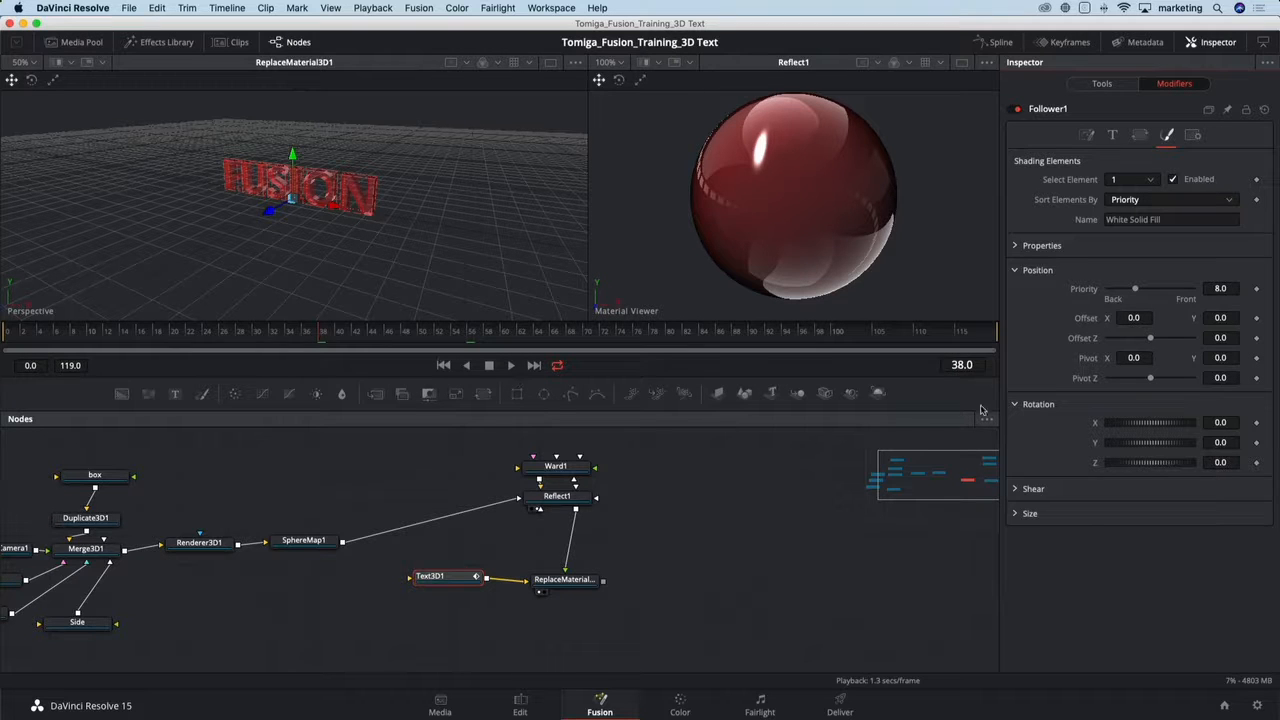
click(1257, 339)
- At frame 0, set the Follower's shading Offset Z to 1.0 and its Y rotation to 90
drag(1150, 340, 1193, 342)
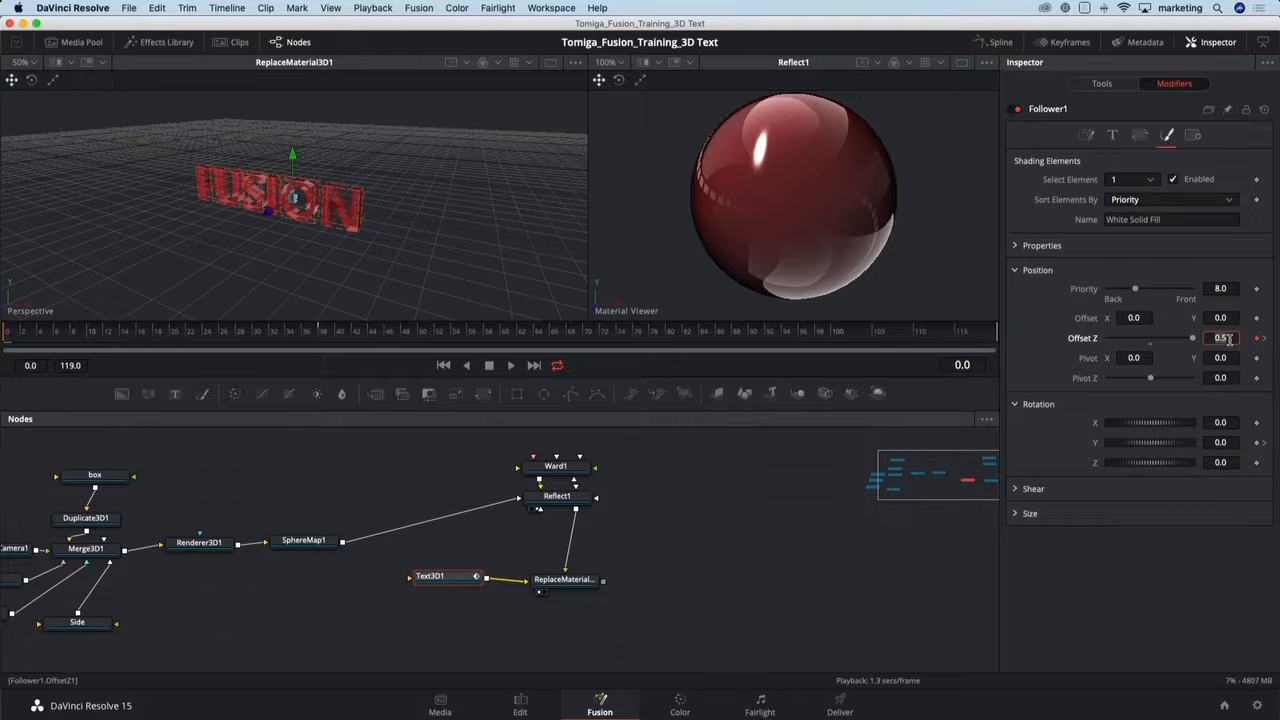
text(1)
key(Tab)
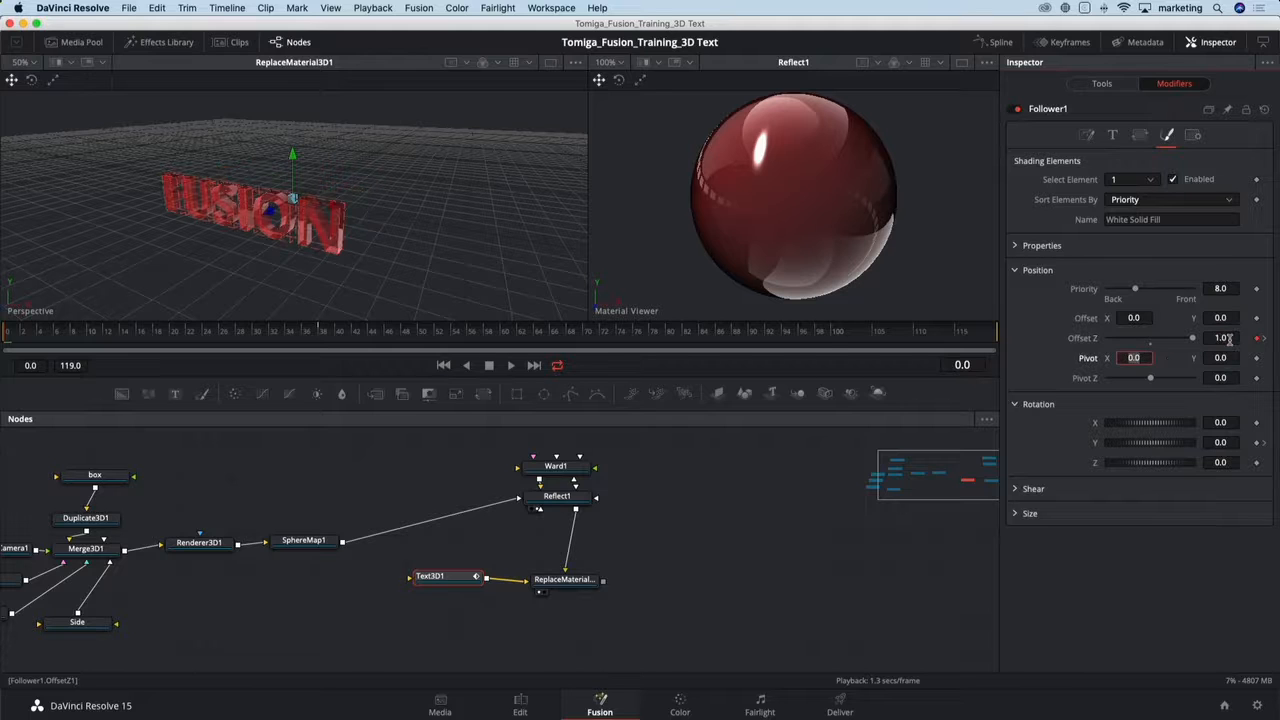
click(1234, 443)
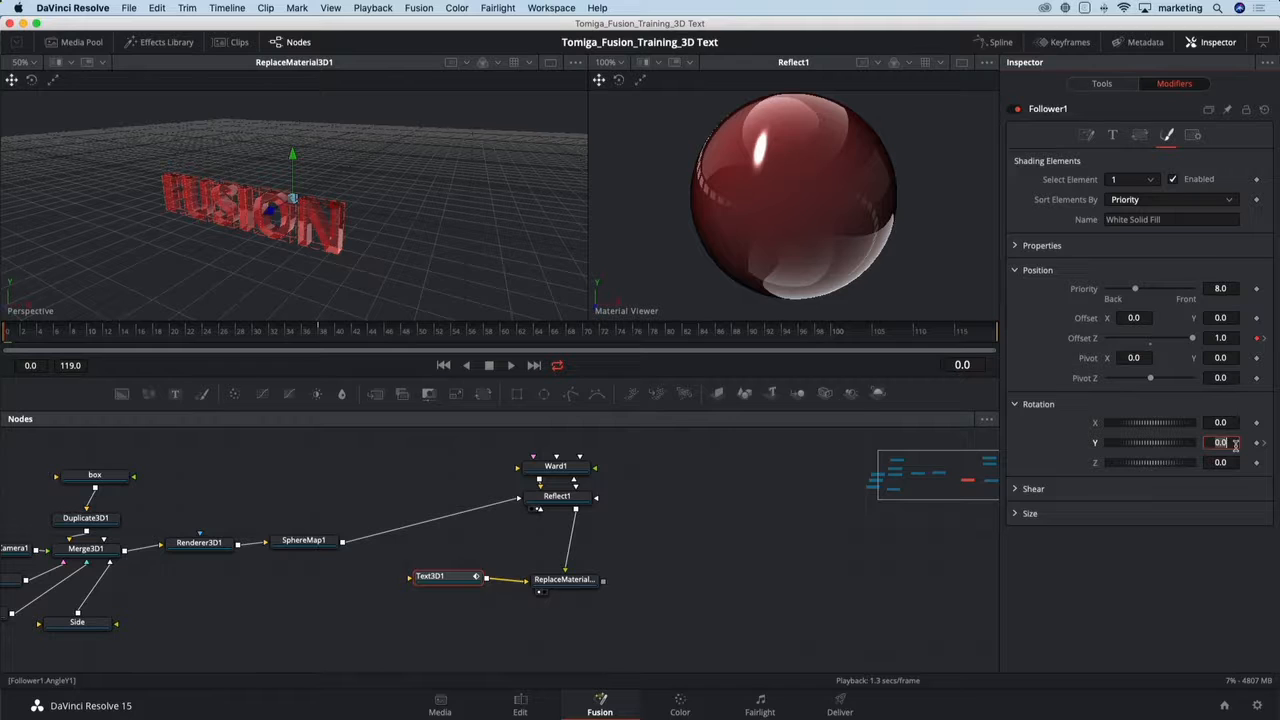
key(Tab)
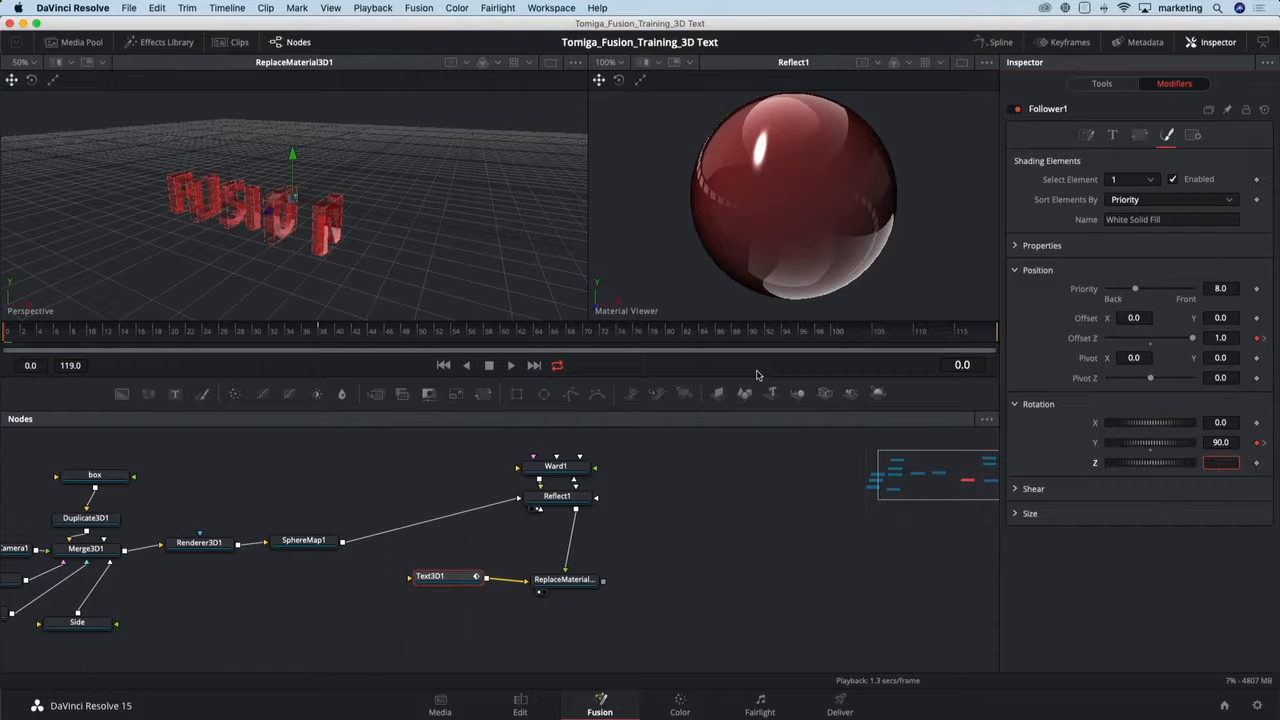
- Preview the text animation and limit the playback range to frames 0 through 57
click(1053, 481)
key(space)
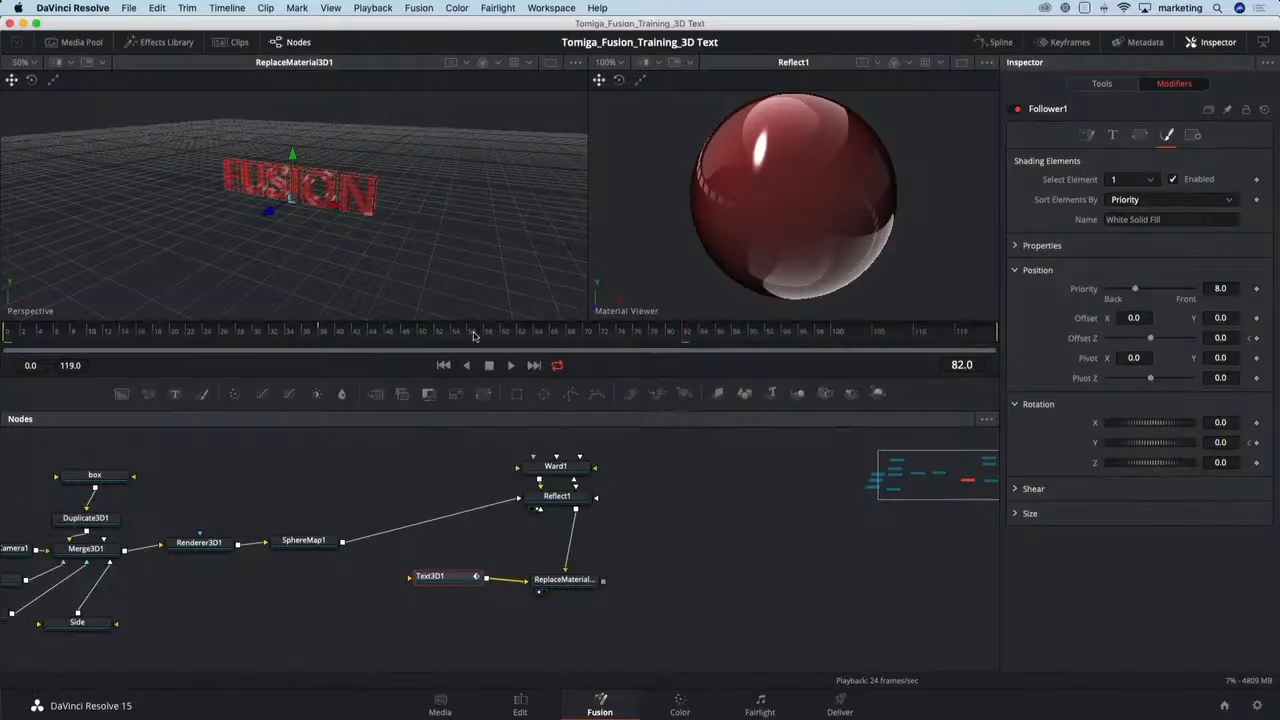
super+drag(482, 335, 2, 337)
- Loop the animation and set the Follower's delay between each character to 4.0
key(space)
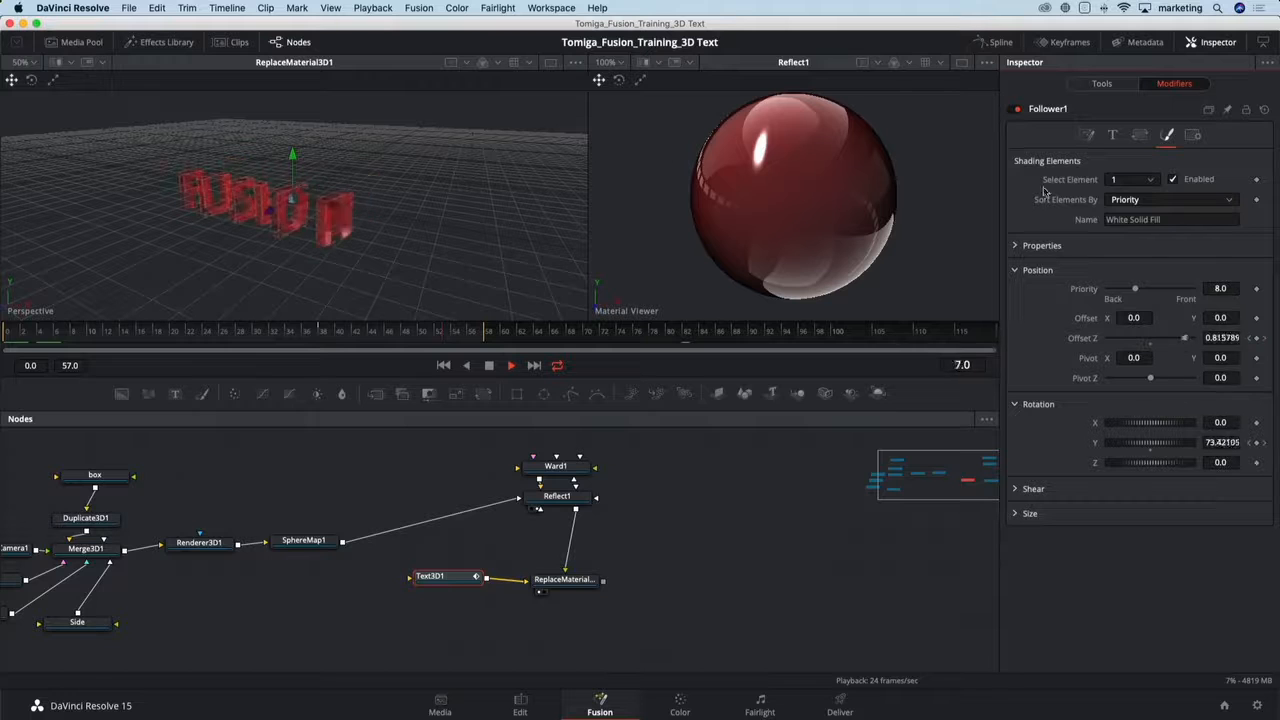
click(1087, 136)
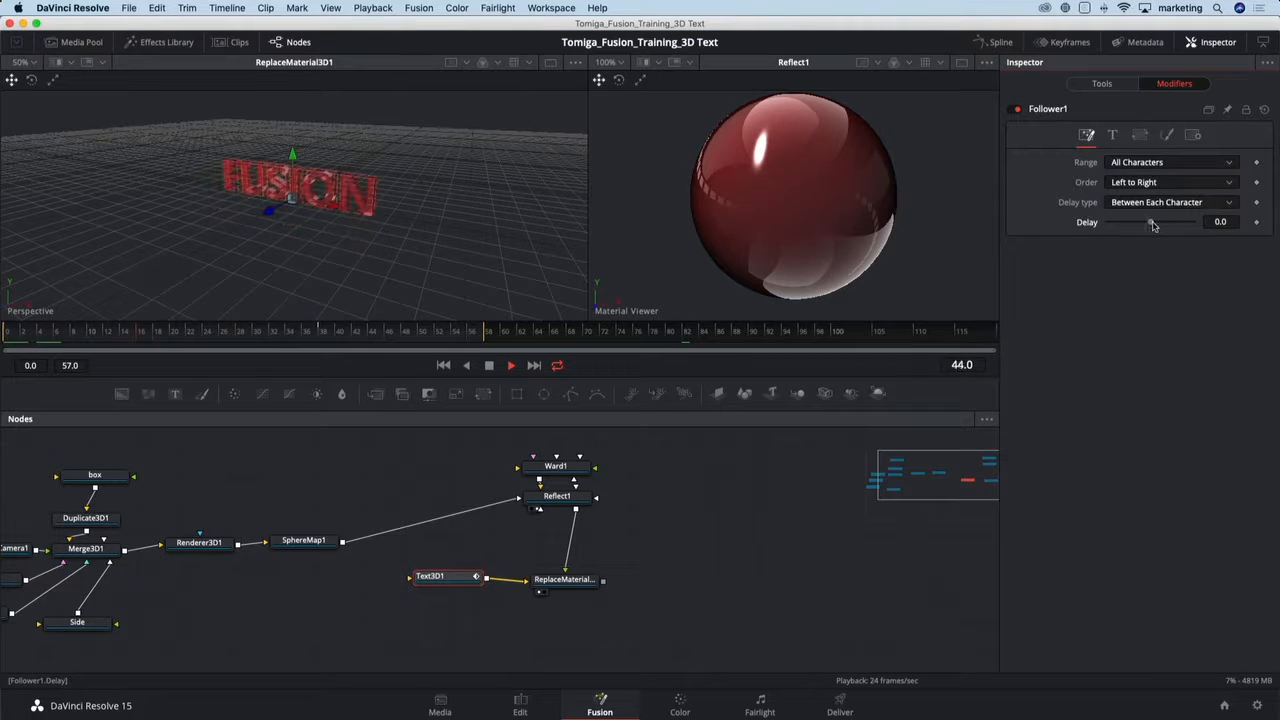
drag(1154, 225, 1158, 226)
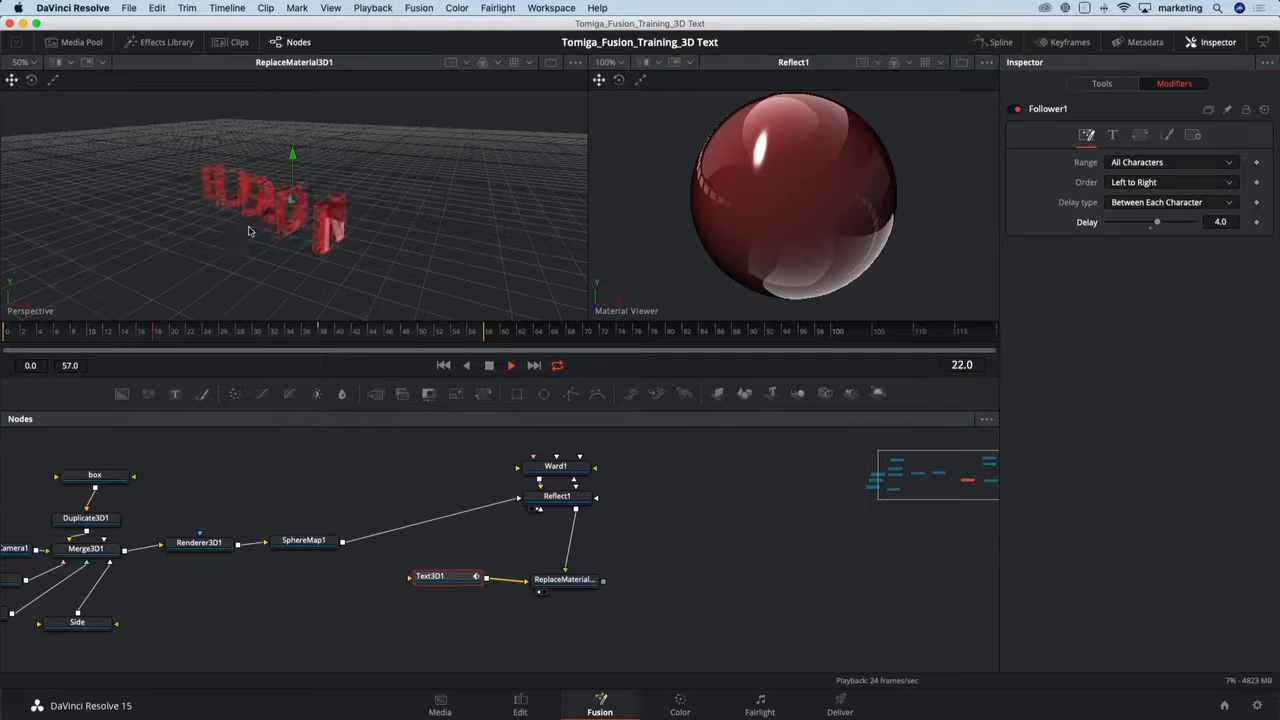
- Hide the 3D grid in the first viewer and stop the playback
right_click(413, 254)
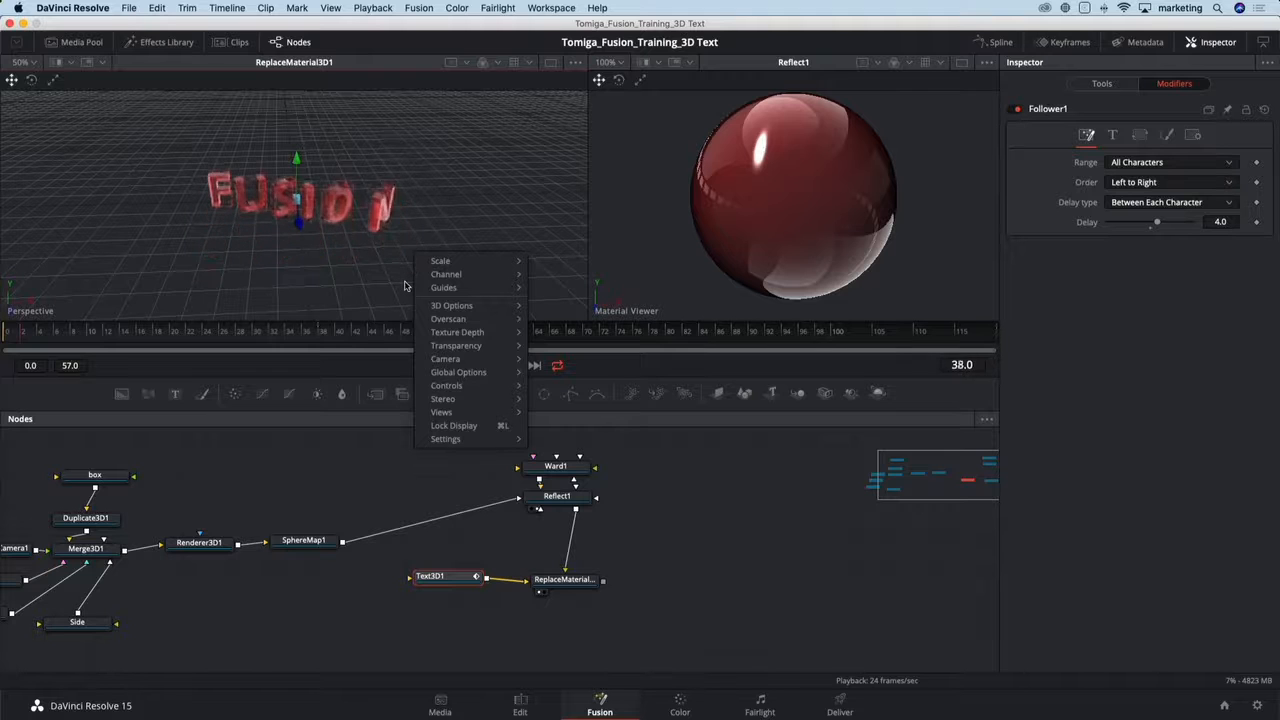
mouse_move(467, 303)
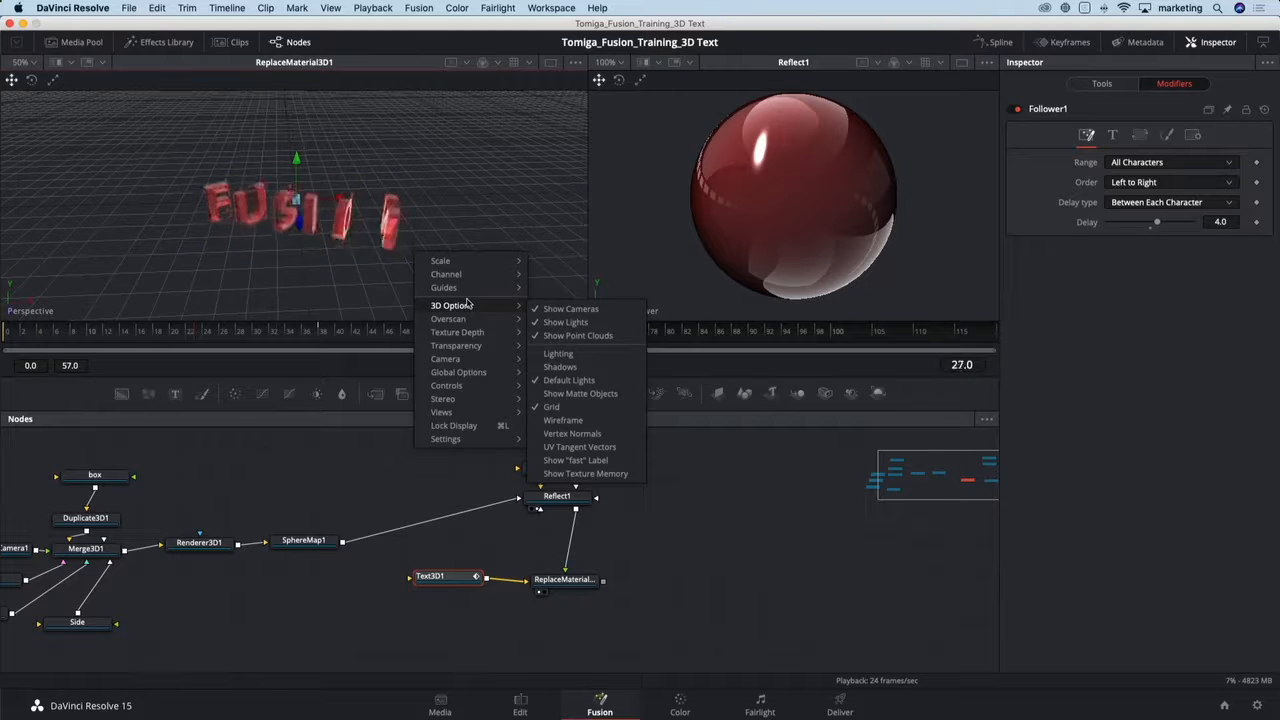
click(558, 407)
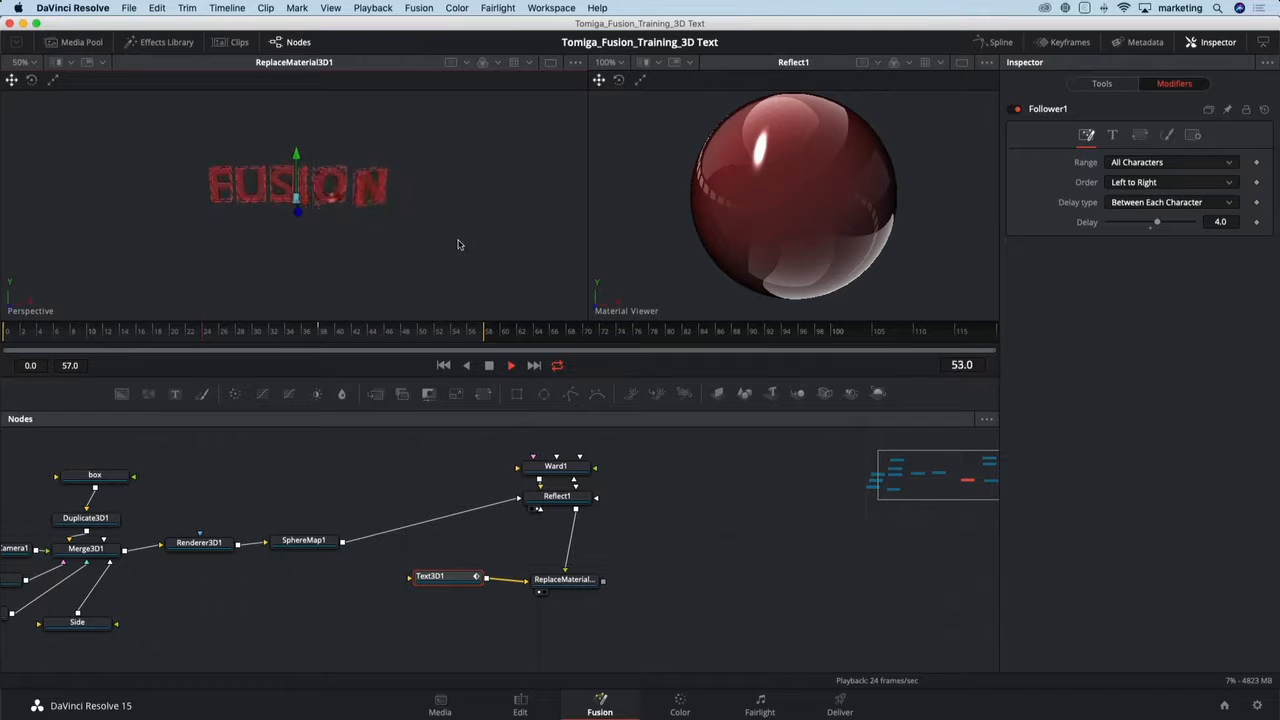
key(space)
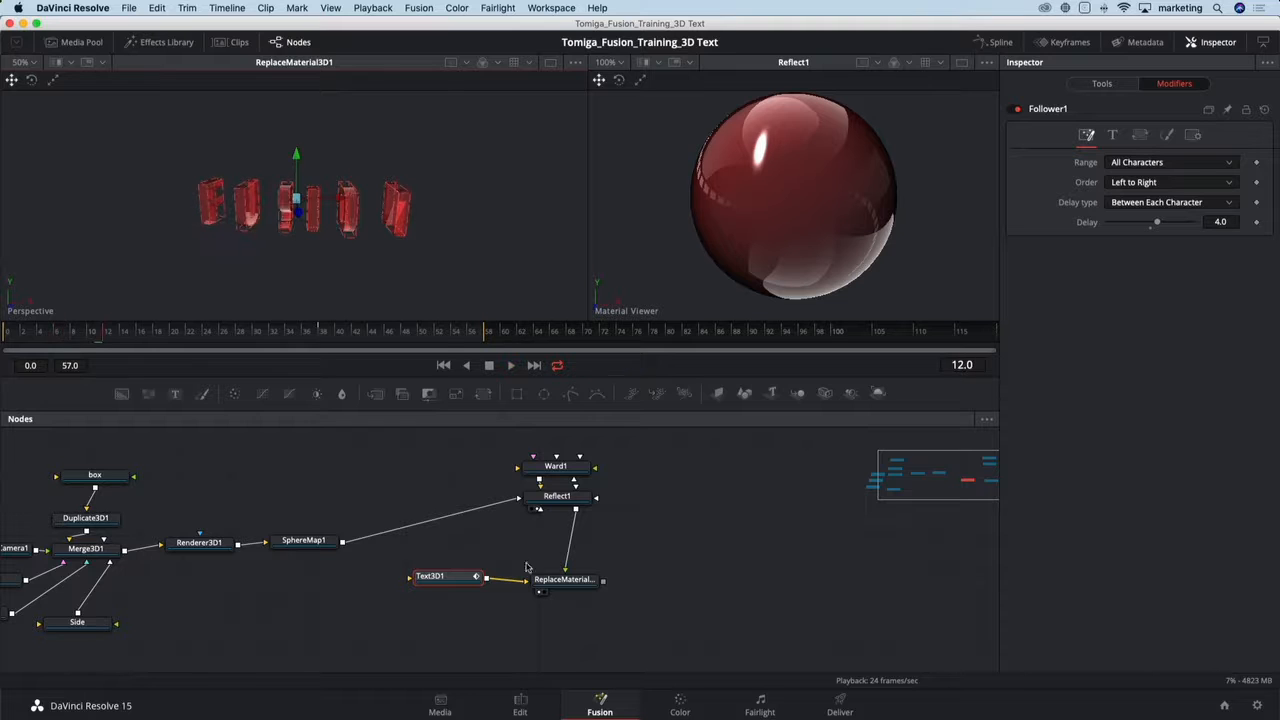
- Open a widened Spline editor and show the Follower's Offset Z and Angle Y curves
drag(462, 580, 456, 583)
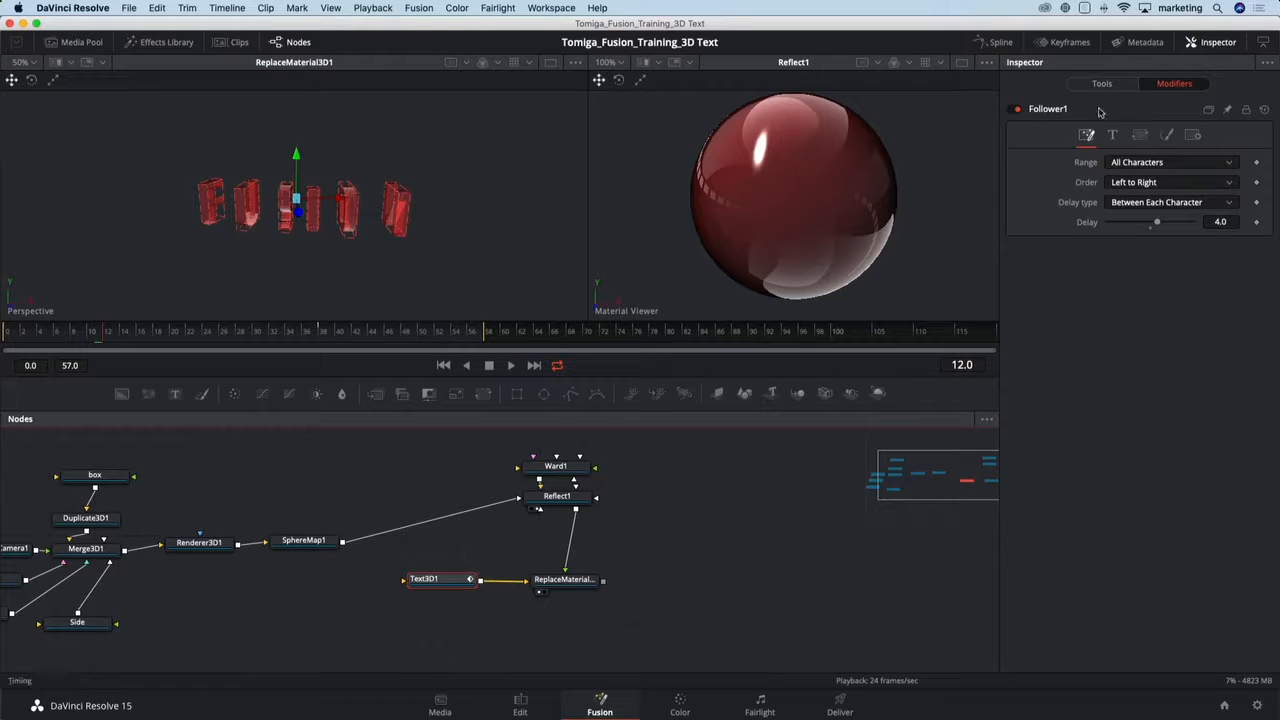
click(1000, 43)
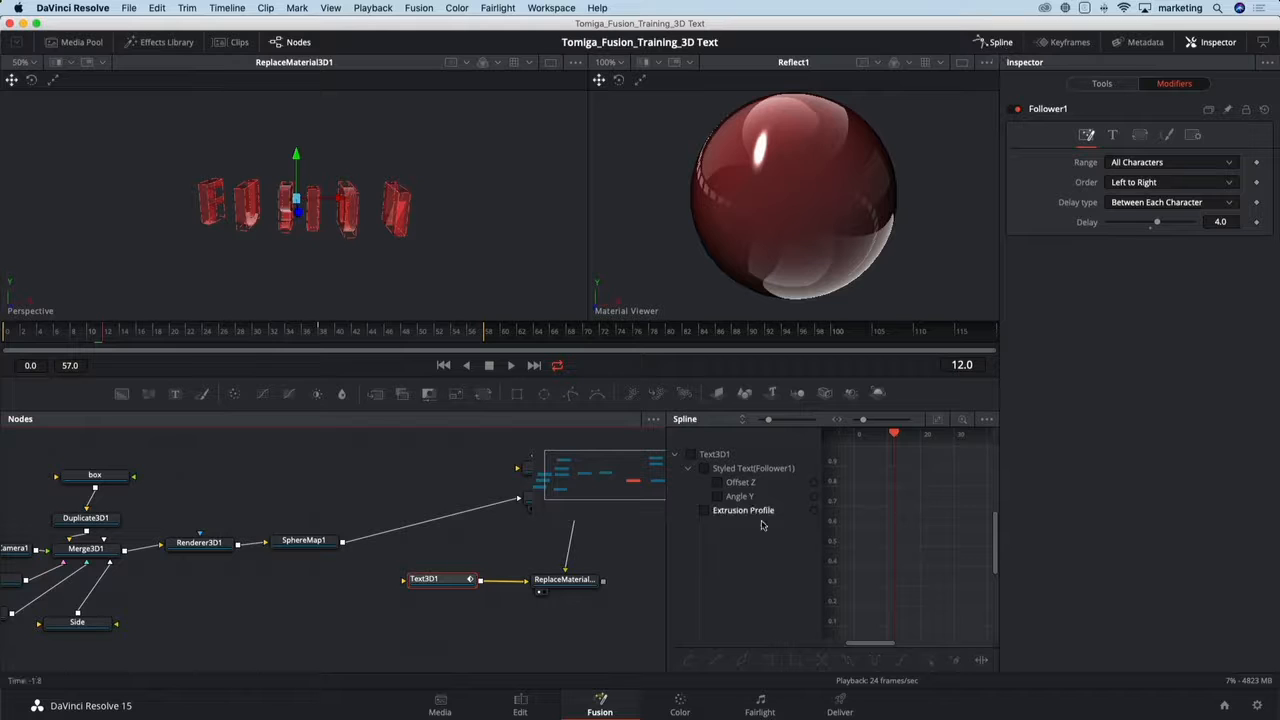
drag(667, 552, 481, 556)
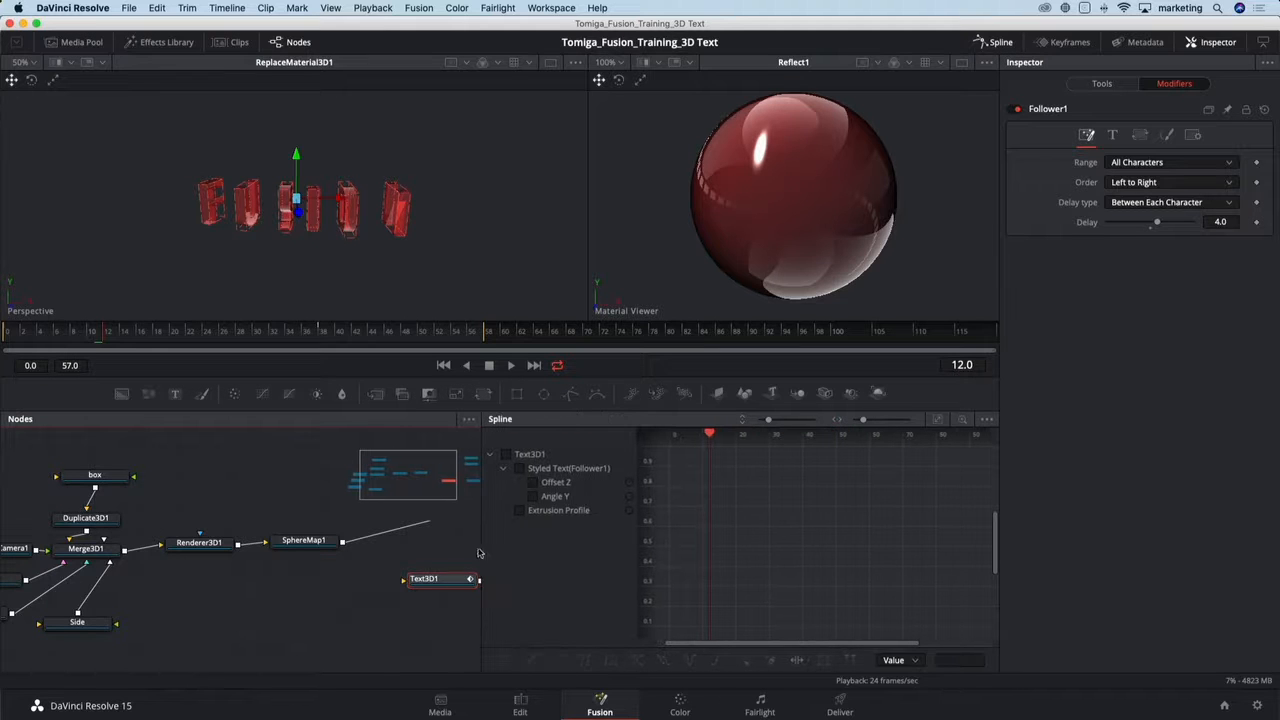
click(535, 472)
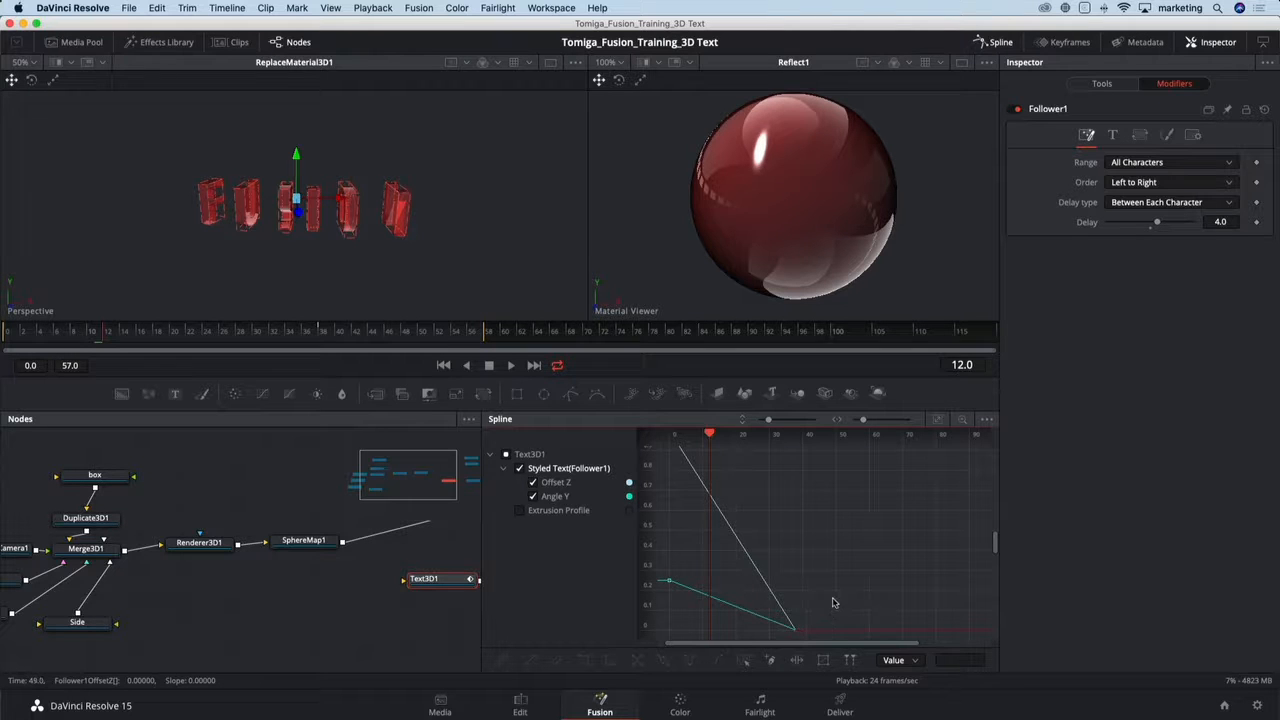
- Smooth the ending keyframes of the Offset Z and Angle Y curves, previewing the motion before closing the Spline editor
drag(836, 594, 772, 640)
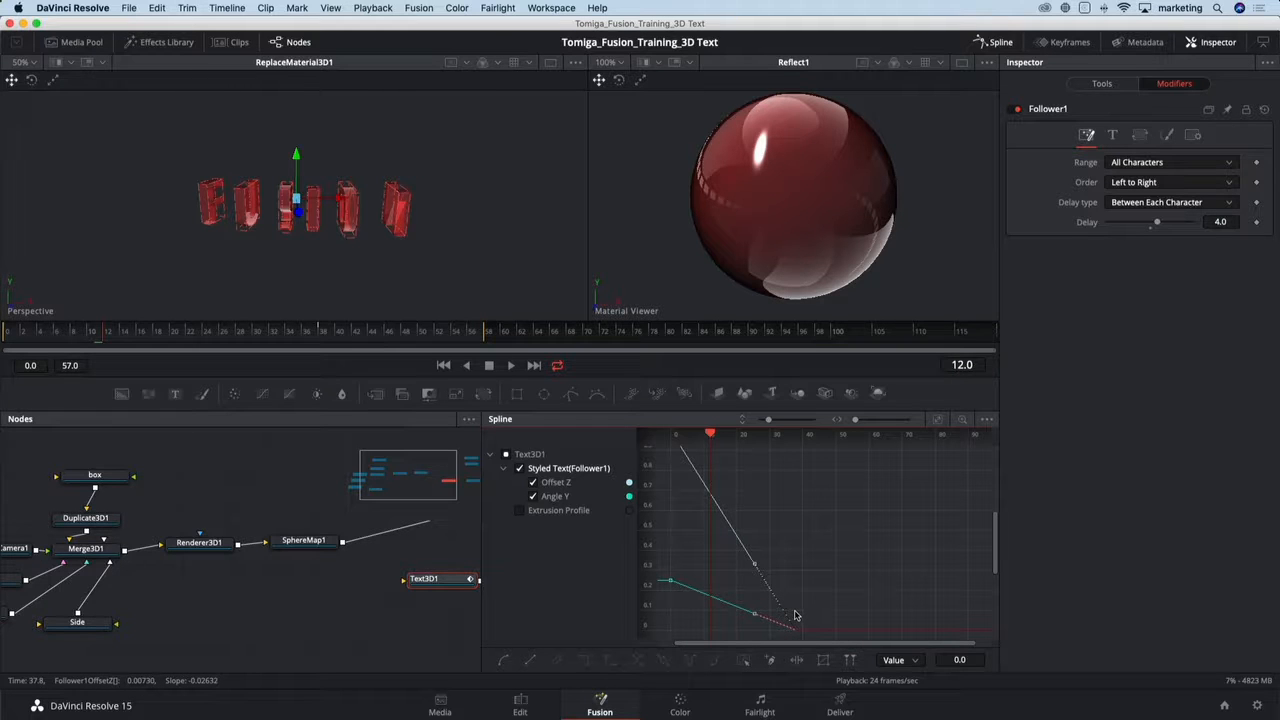
key(s)
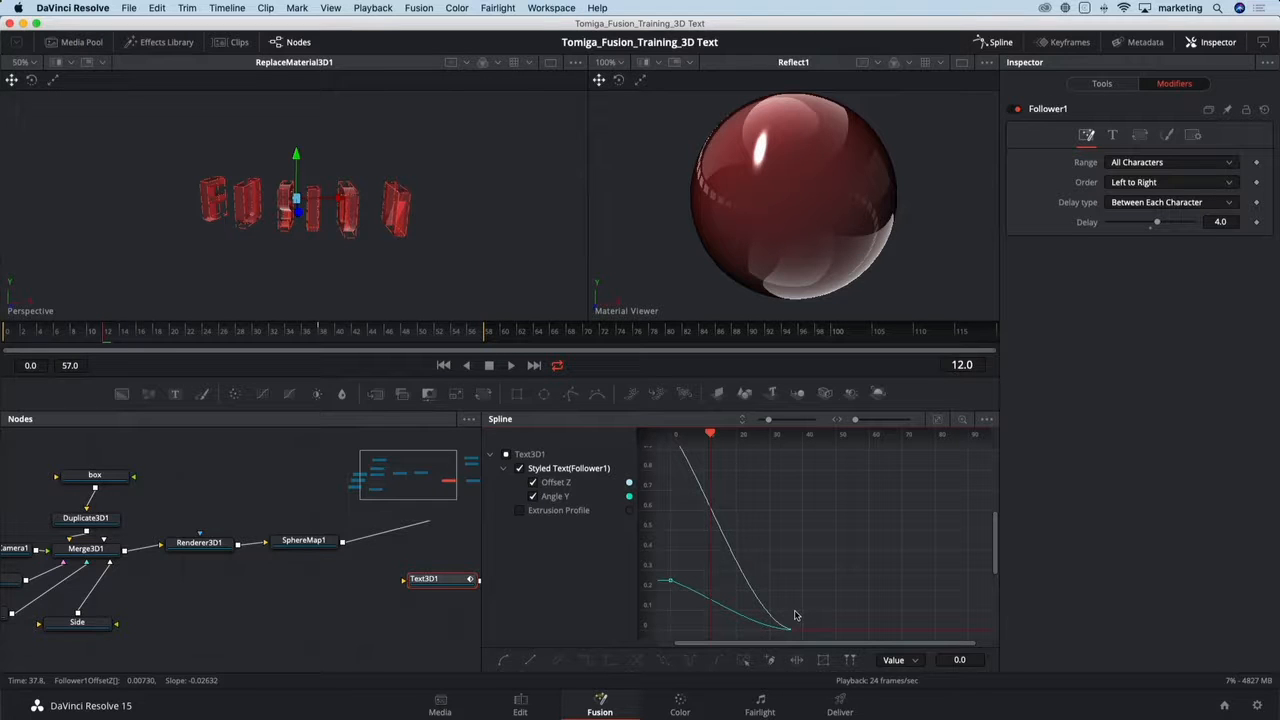
key(space)
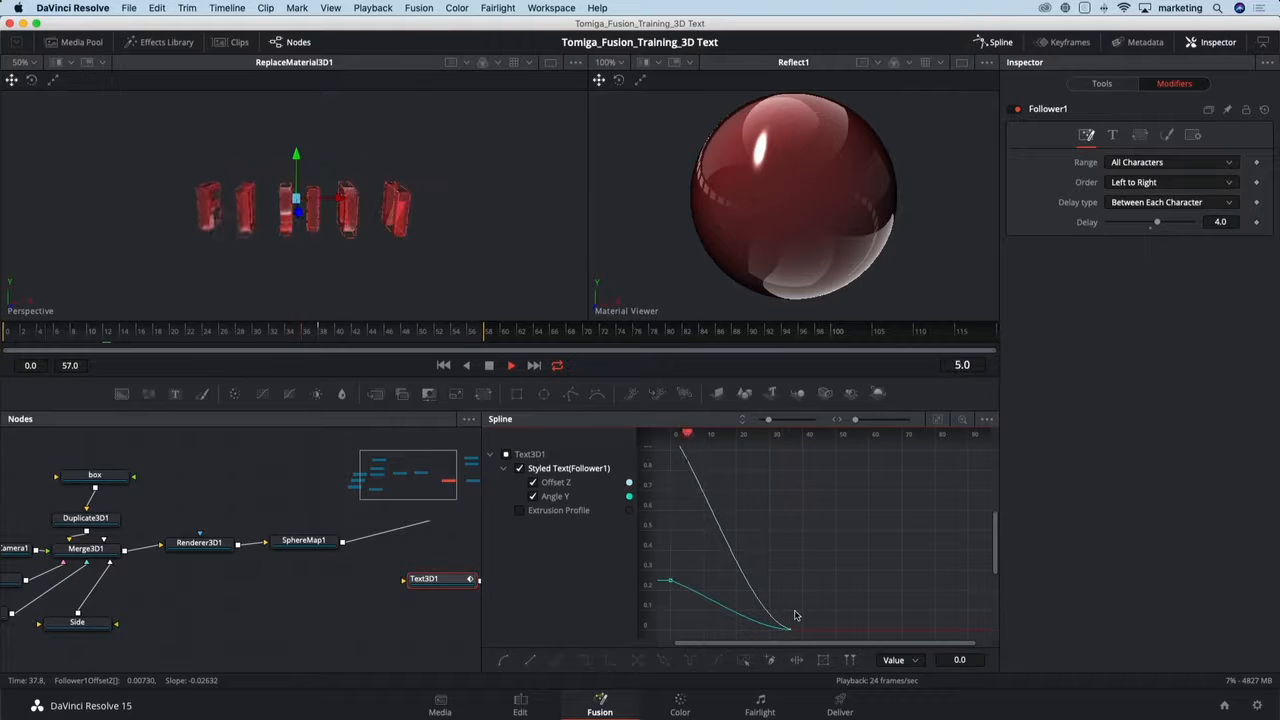
key(space)
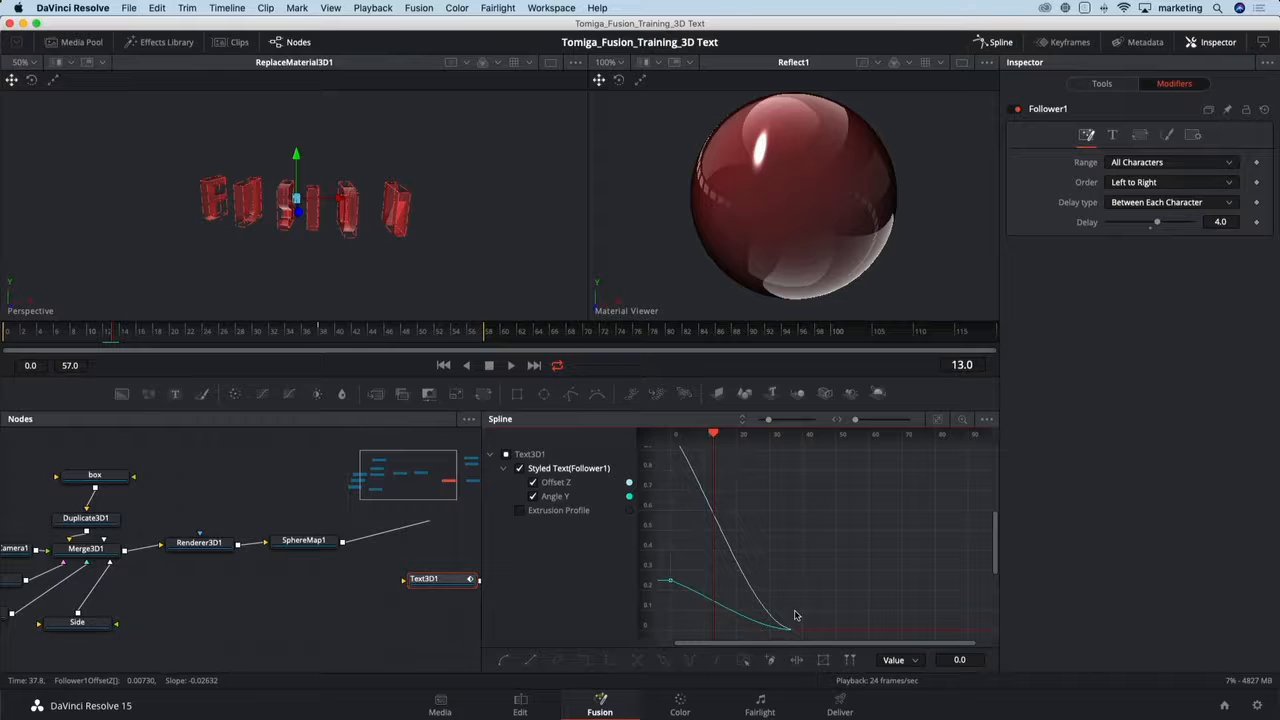
click(990, 45)
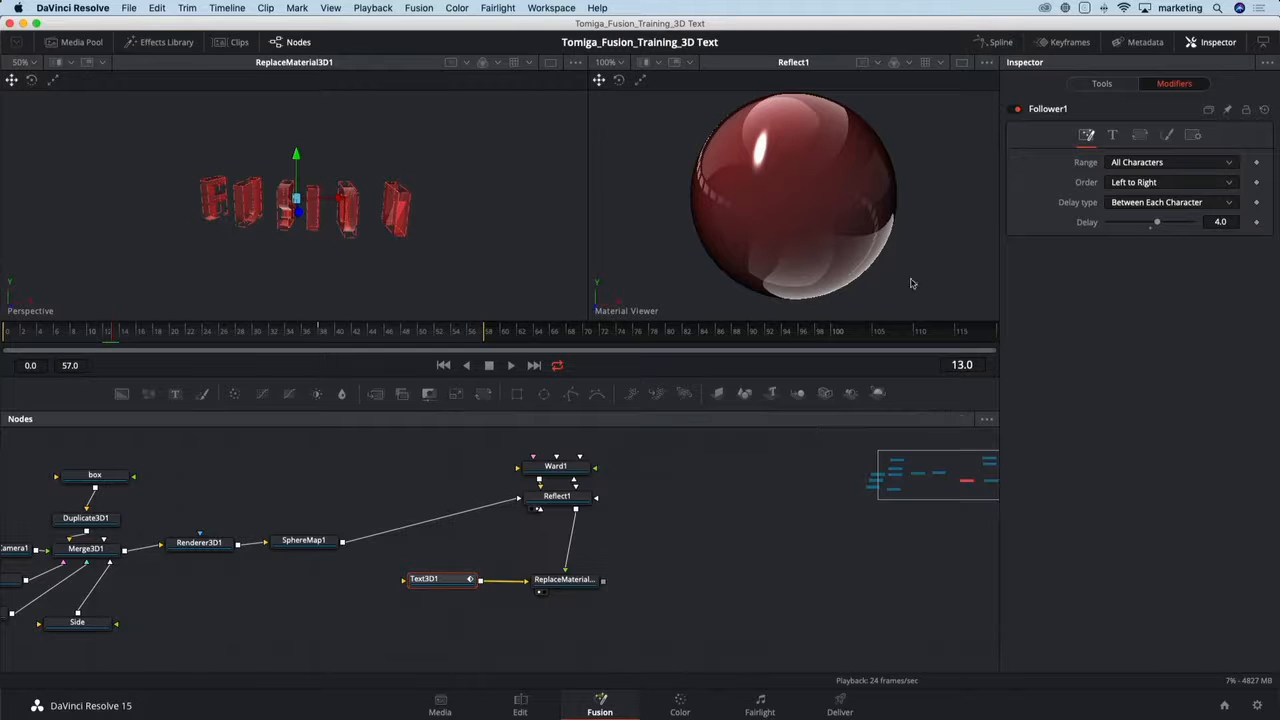
- Add a Camera 3D node to the Replace Material 3D output, joined through a Merge 3D node
click(577, 583)
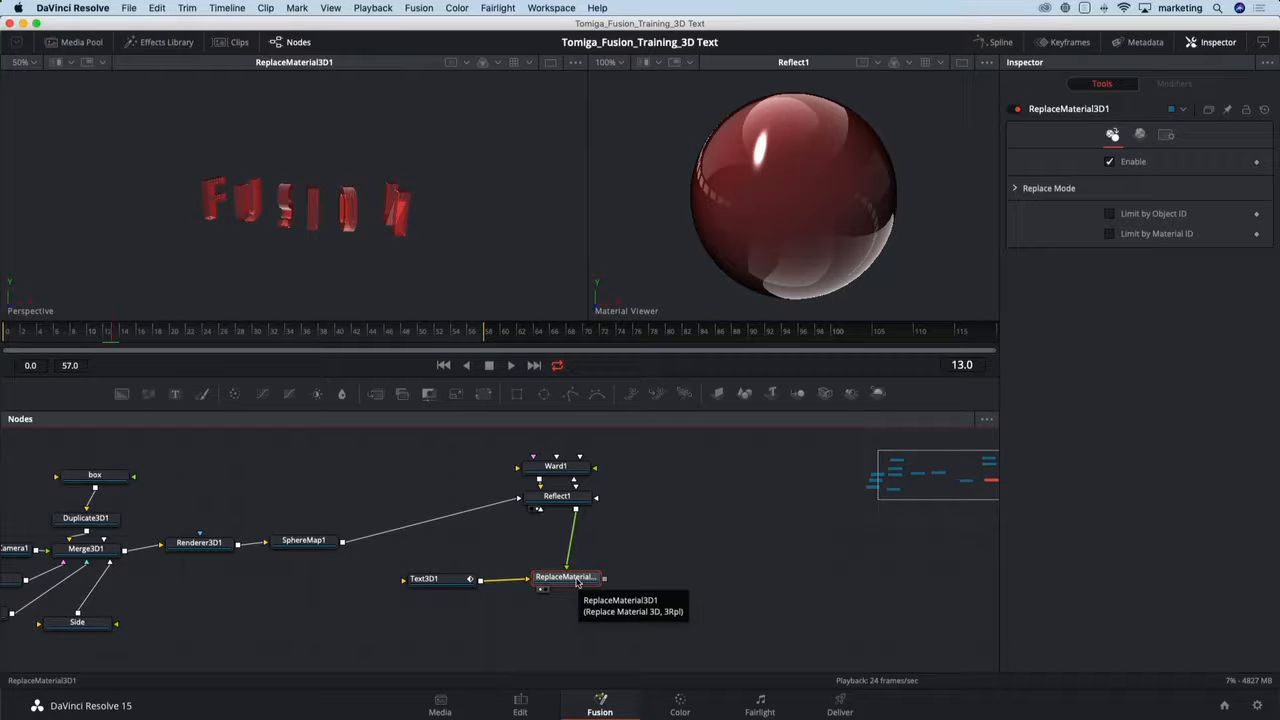
key(shift+space)
text(cam)
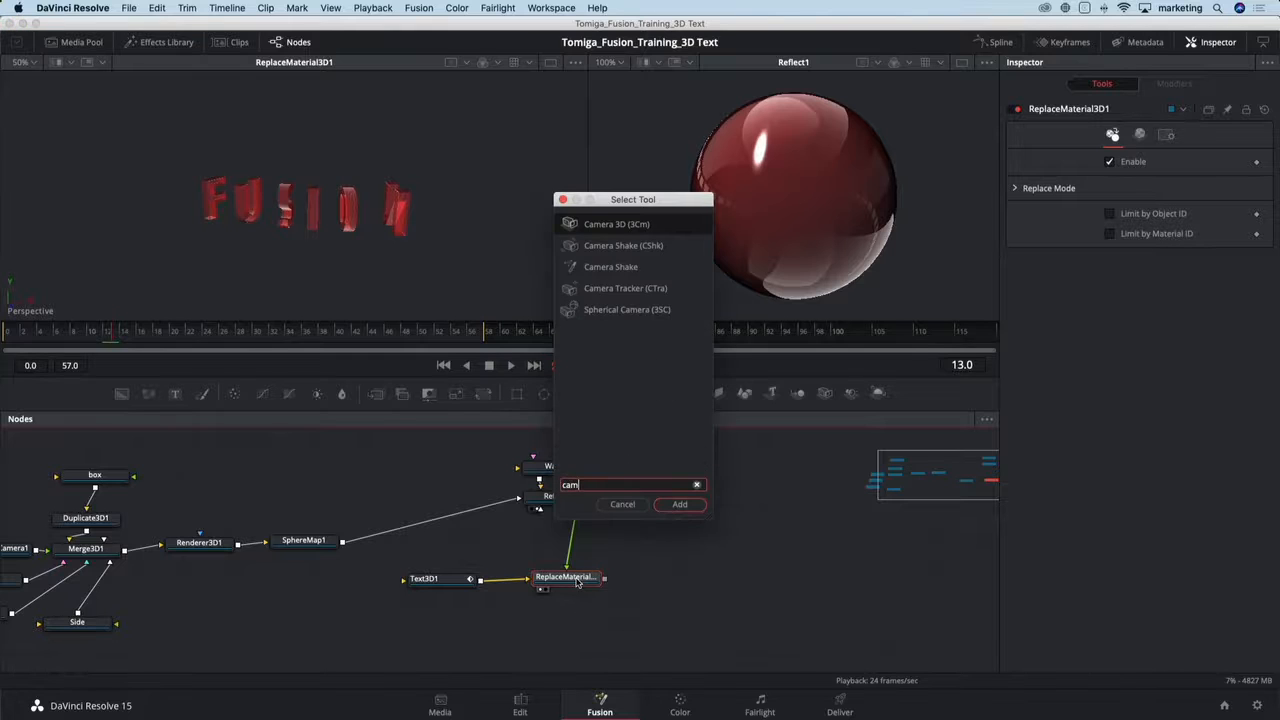
key(Return)
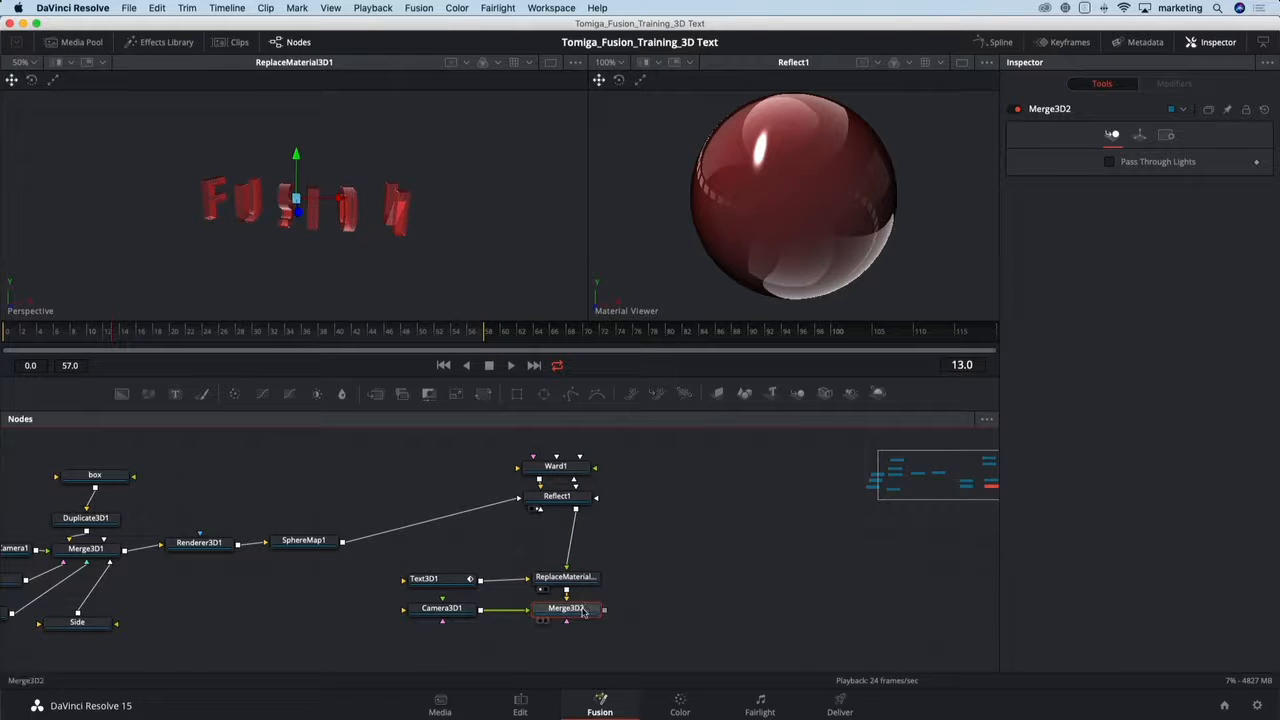
- Arrange the new Merge 3D node beside Replace Material 3D, with the camera node directly beneath the merge
drag(580, 608, 661, 572)
drag(474, 607, 681, 624)
drag(667, 577, 671, 580)
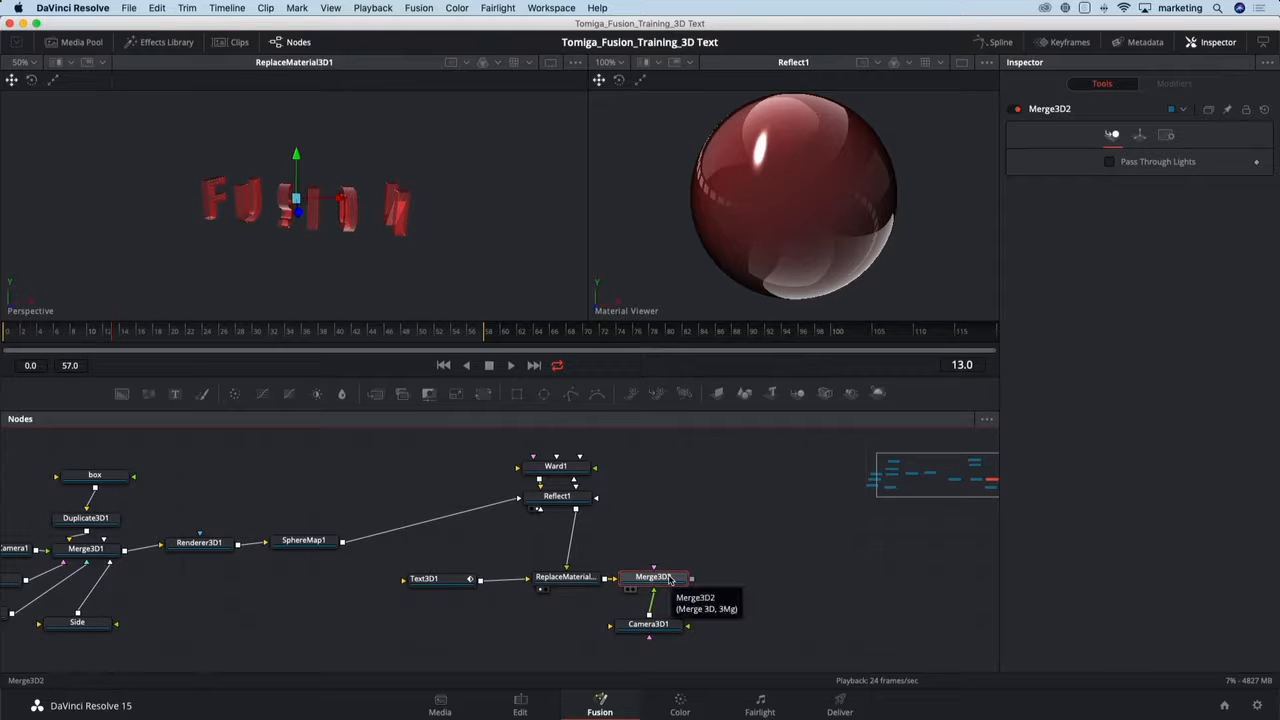
- Display the new Merge 3D node in both viewers and enlarge the viewer area, giving the second viewer more width
key(1)
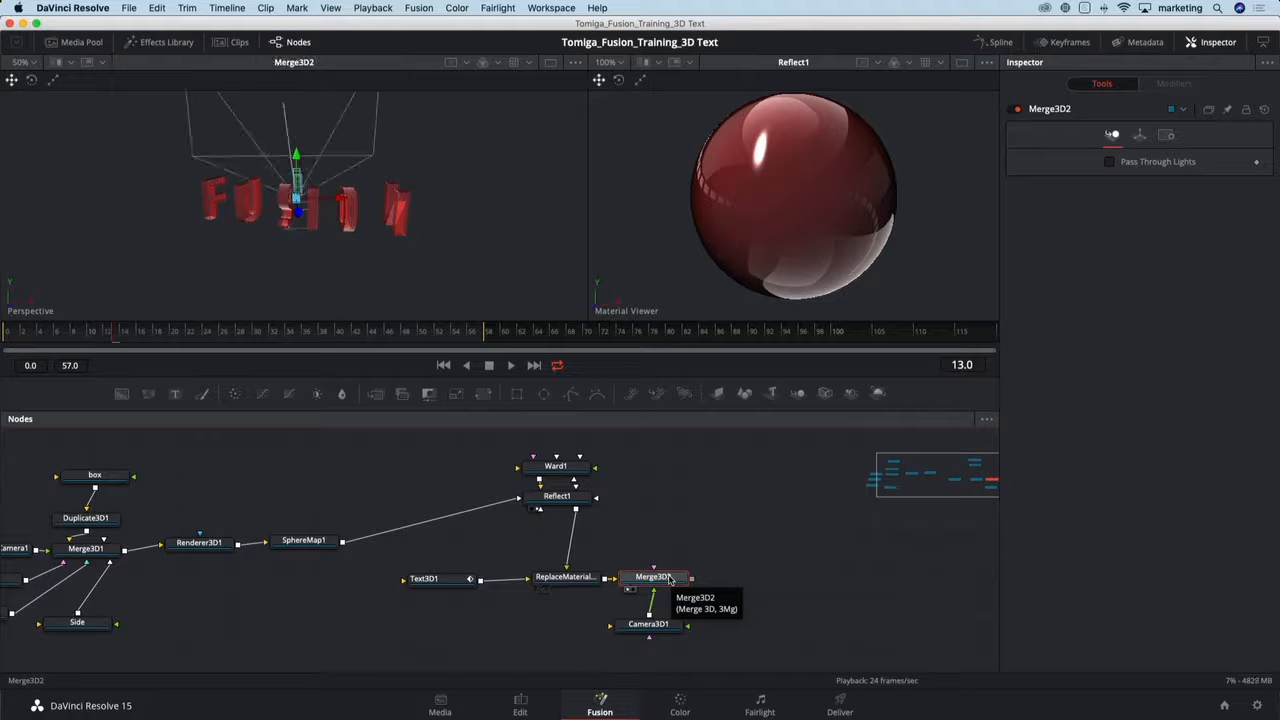
key(2)
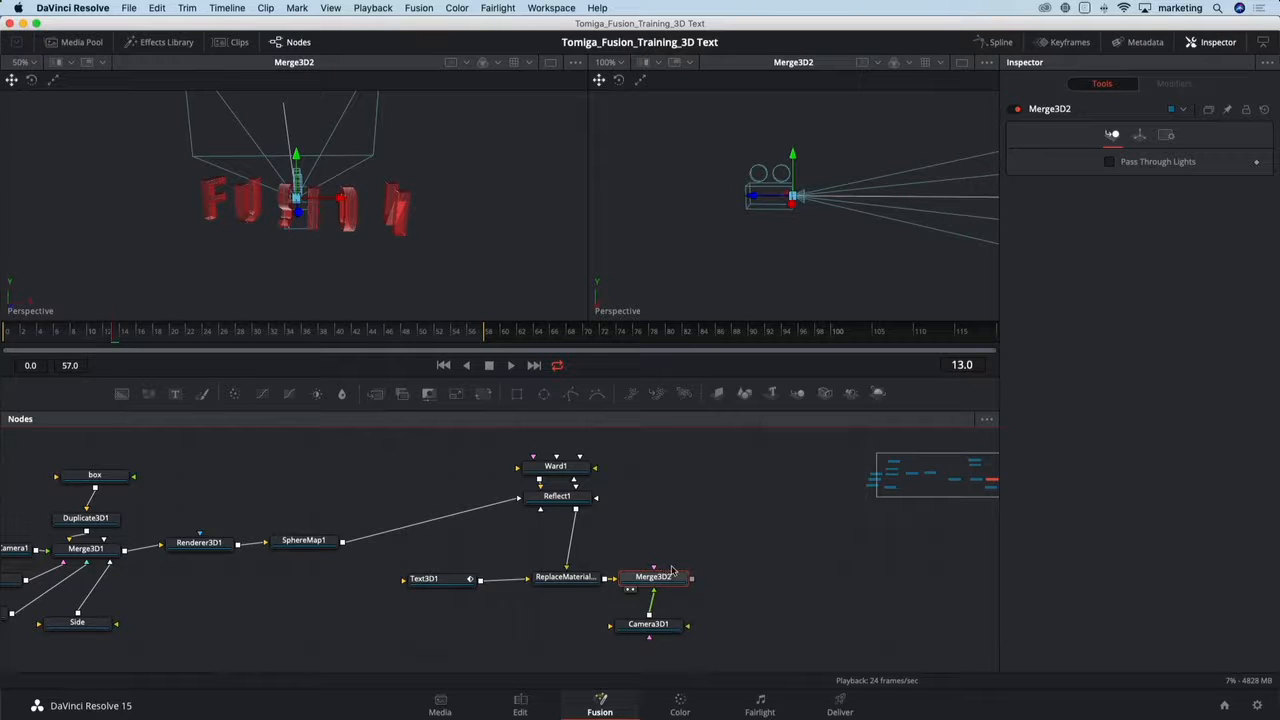
drag(587, 264, 506, 262)
drag(598, 378, 600, 455)
scroll(614, 592, down, 3)
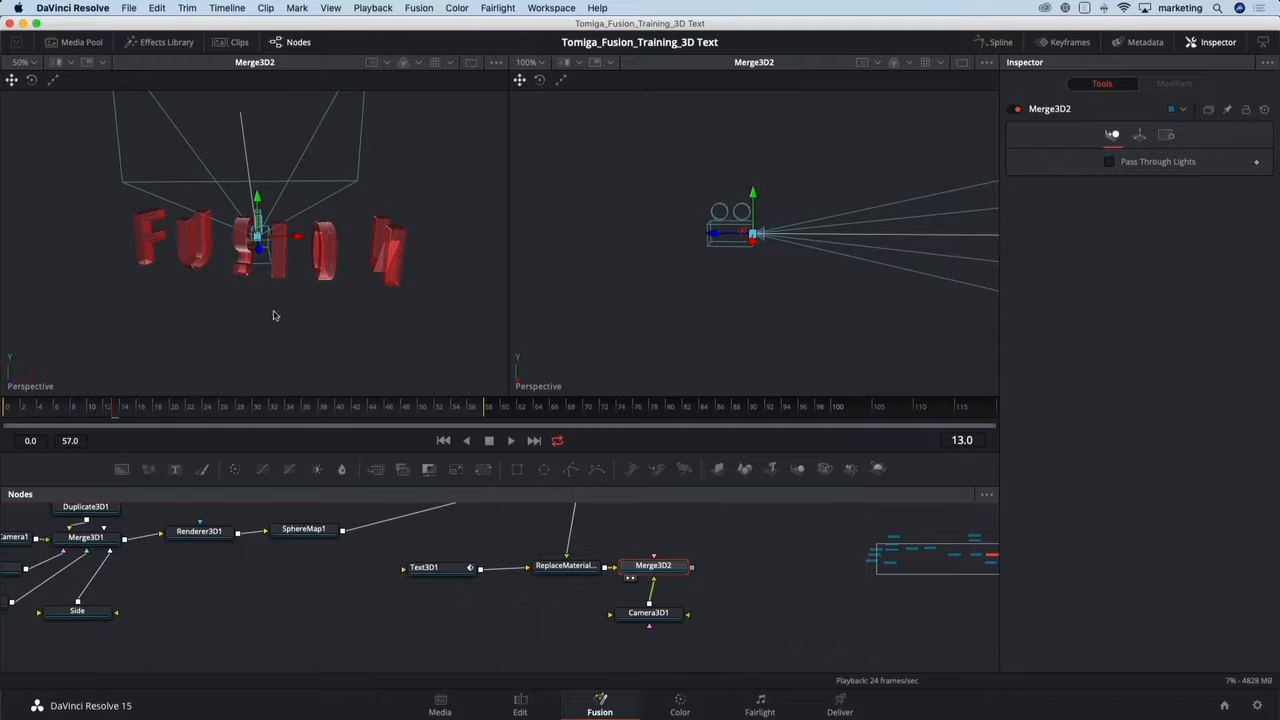
- Switch the second viewer from Perspective to the Camera3D1 view
drag(293, 321, 229, 316)
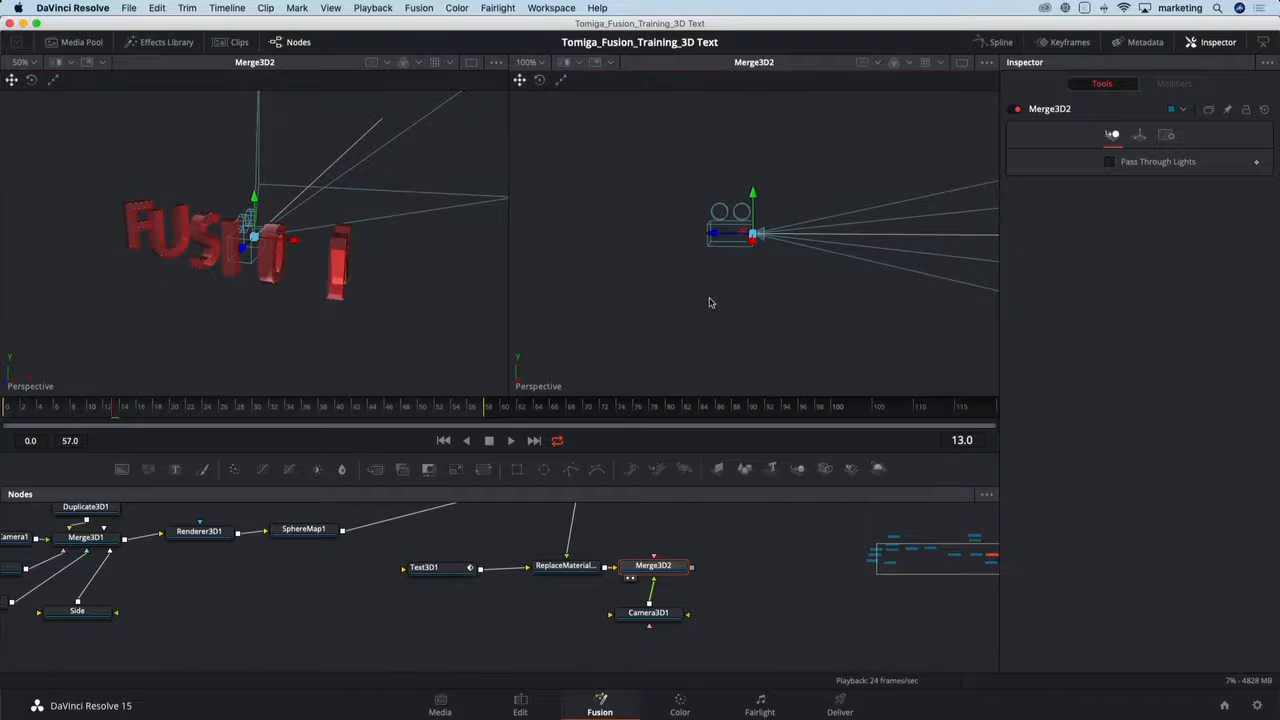
drag(711, 300, 814, 317)
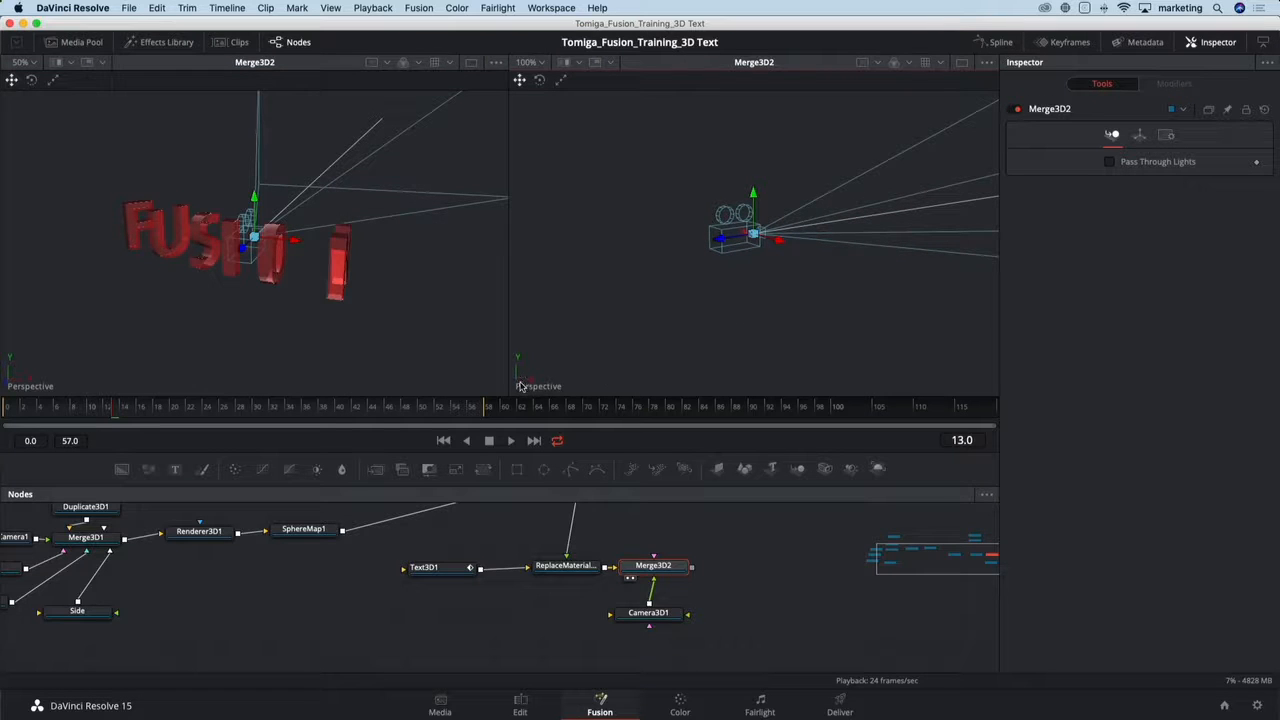
right_click(520, 386)
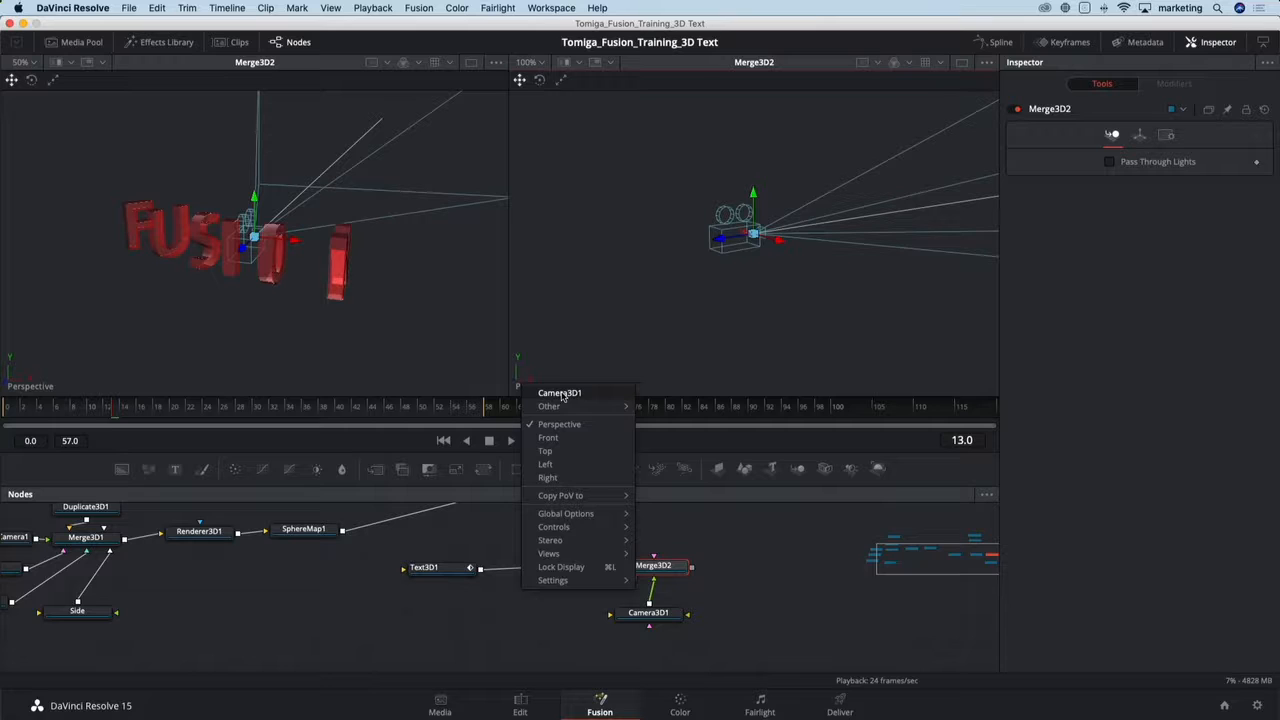
click(562, 394)
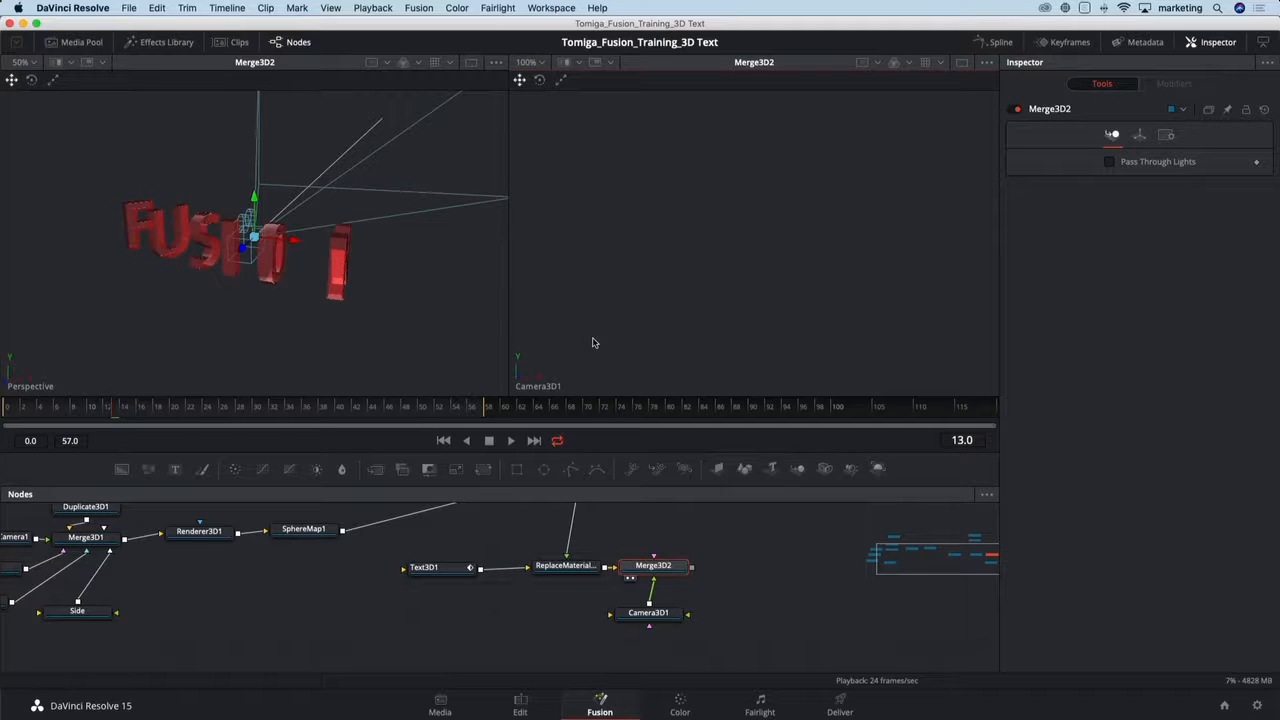
- Frame the complete FUSION text head-on in the perspective viewer at frame 58, filling most of the view's width
drag(224, 319, 263, 303)
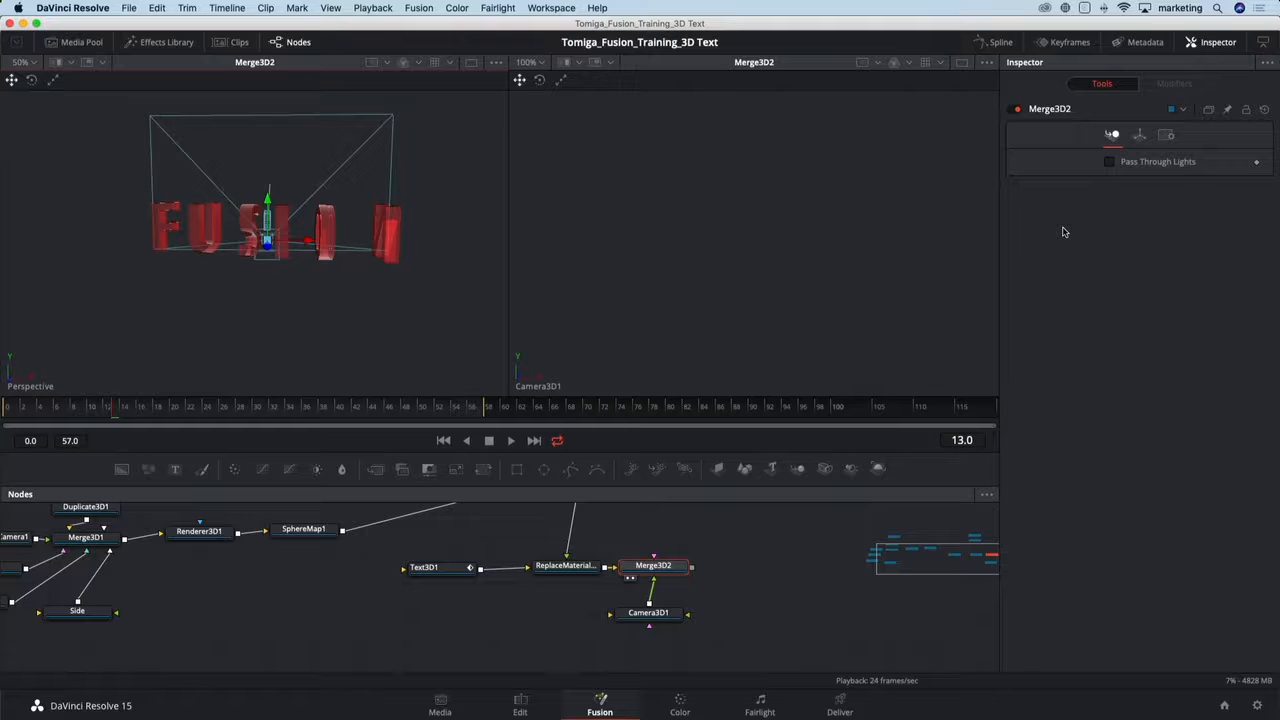
drag(292, 311, 372, 298)
scroll(315, 266, up, 3)
click(472, 414)
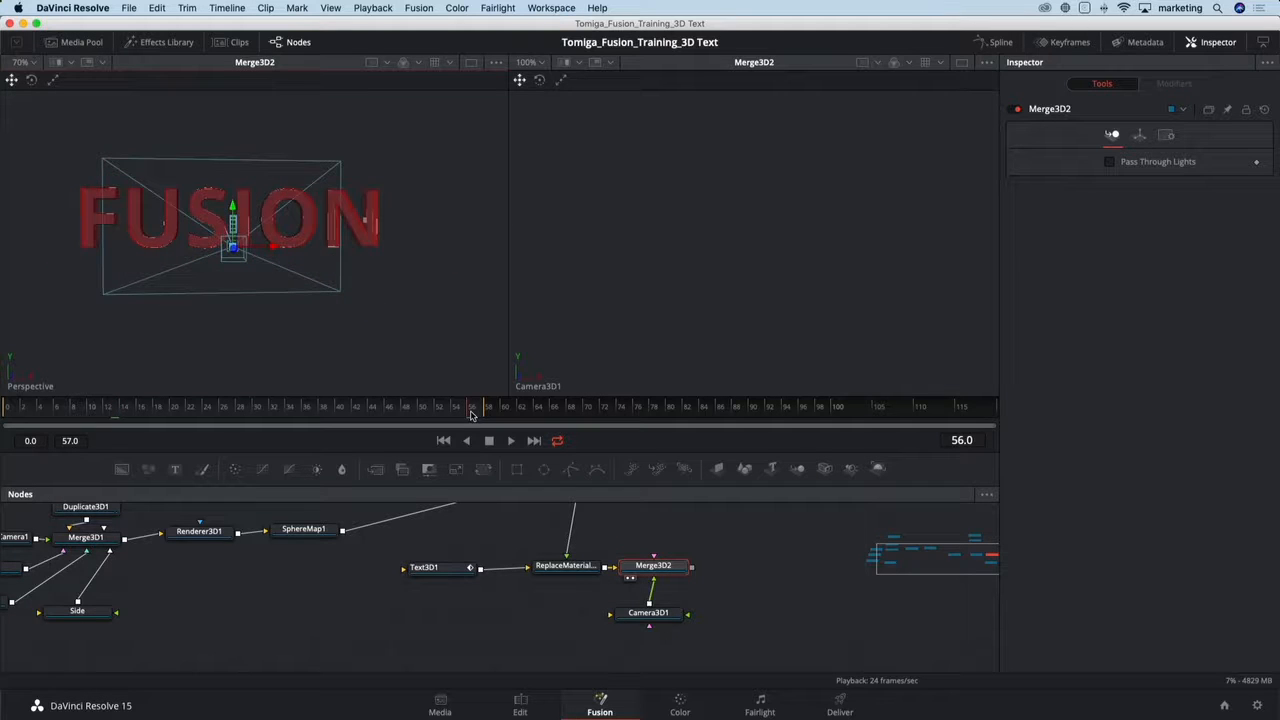
drag(471, 415, 488, 414)
mouse_move(262, 346)
mouse_down()
mouse_move(294, 344)
mouse_move(268, 344)
mouse_up()
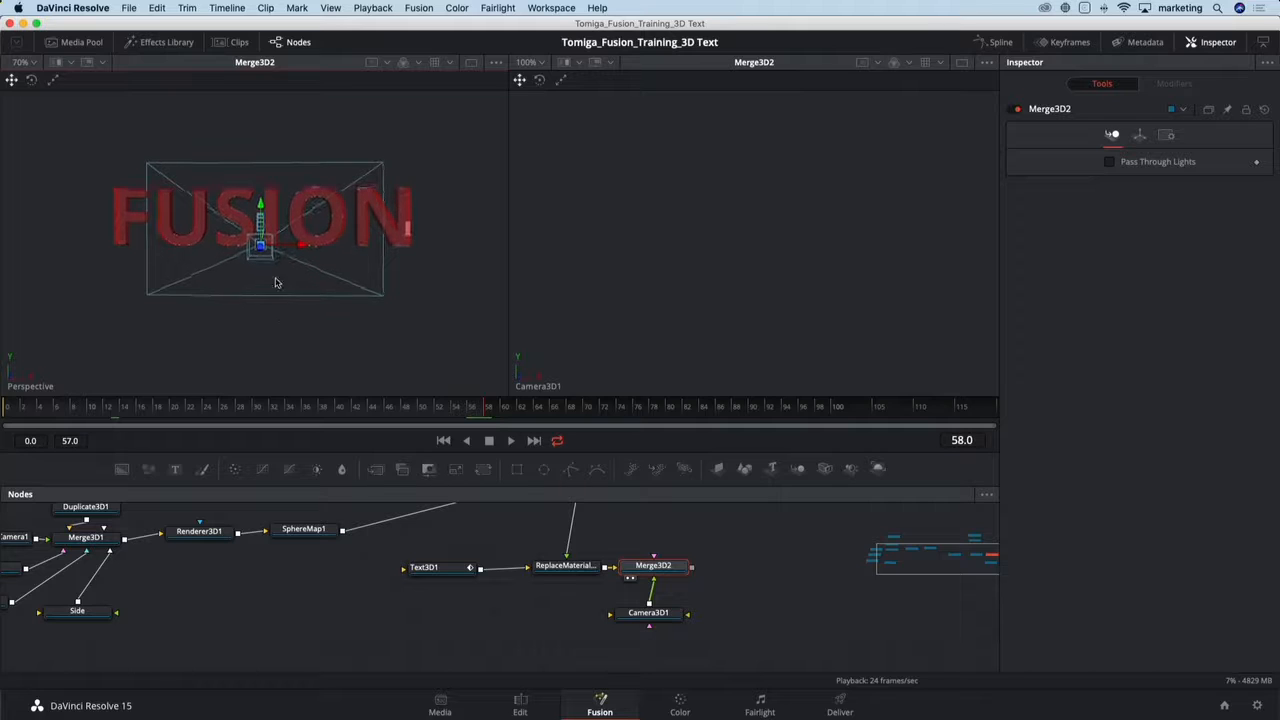
scroll(278, 284, up, 3)
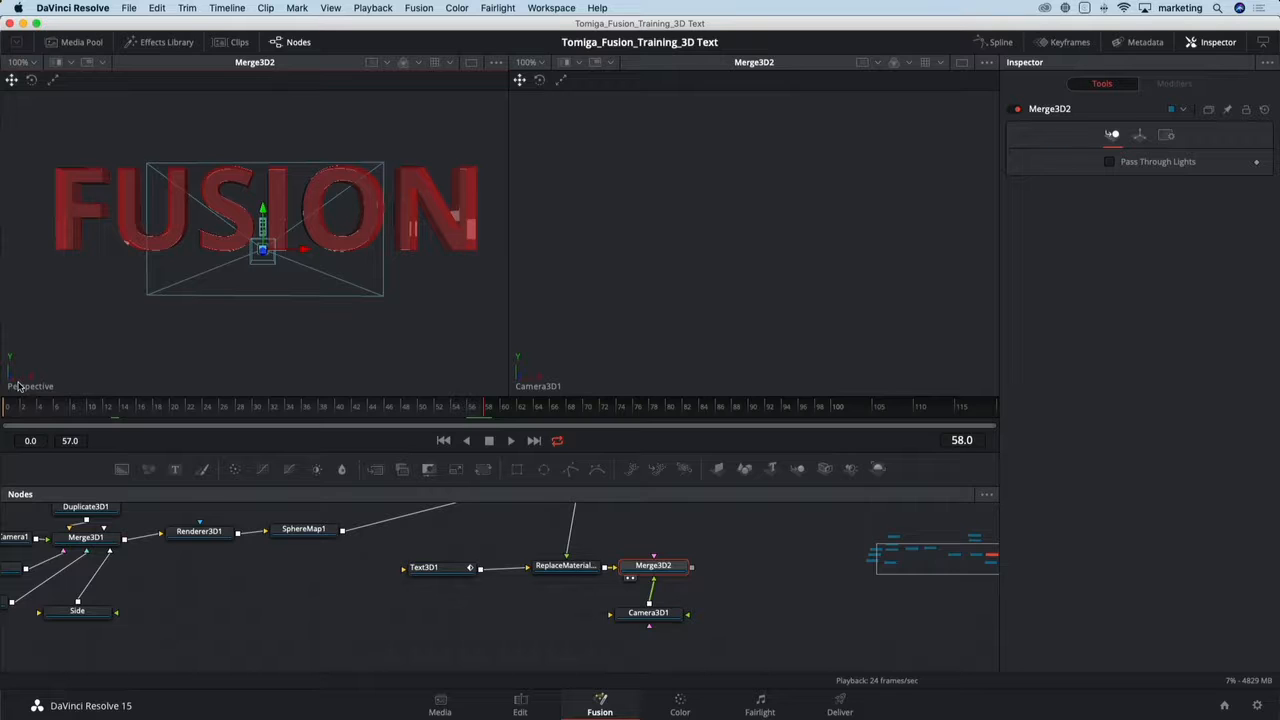
- Copy the perspective viewer's point of view to Camera3D1
right_click(18, 386)
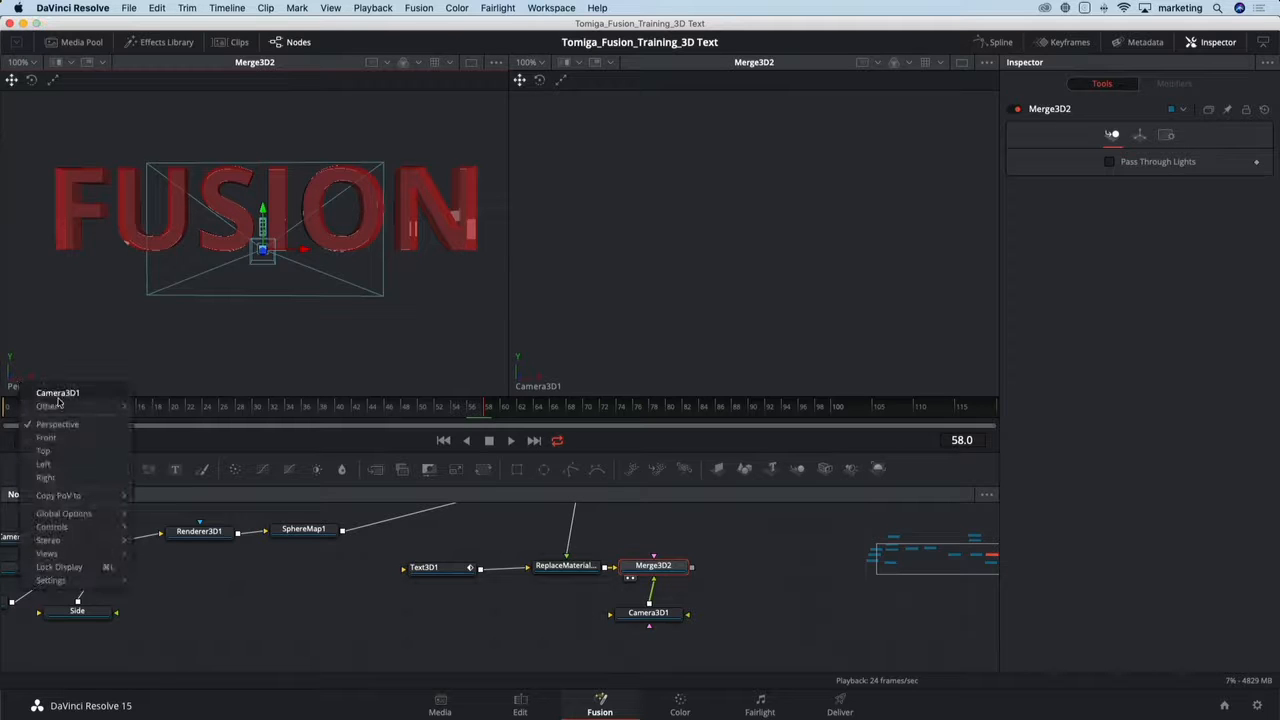
mouse_move(97, 496)
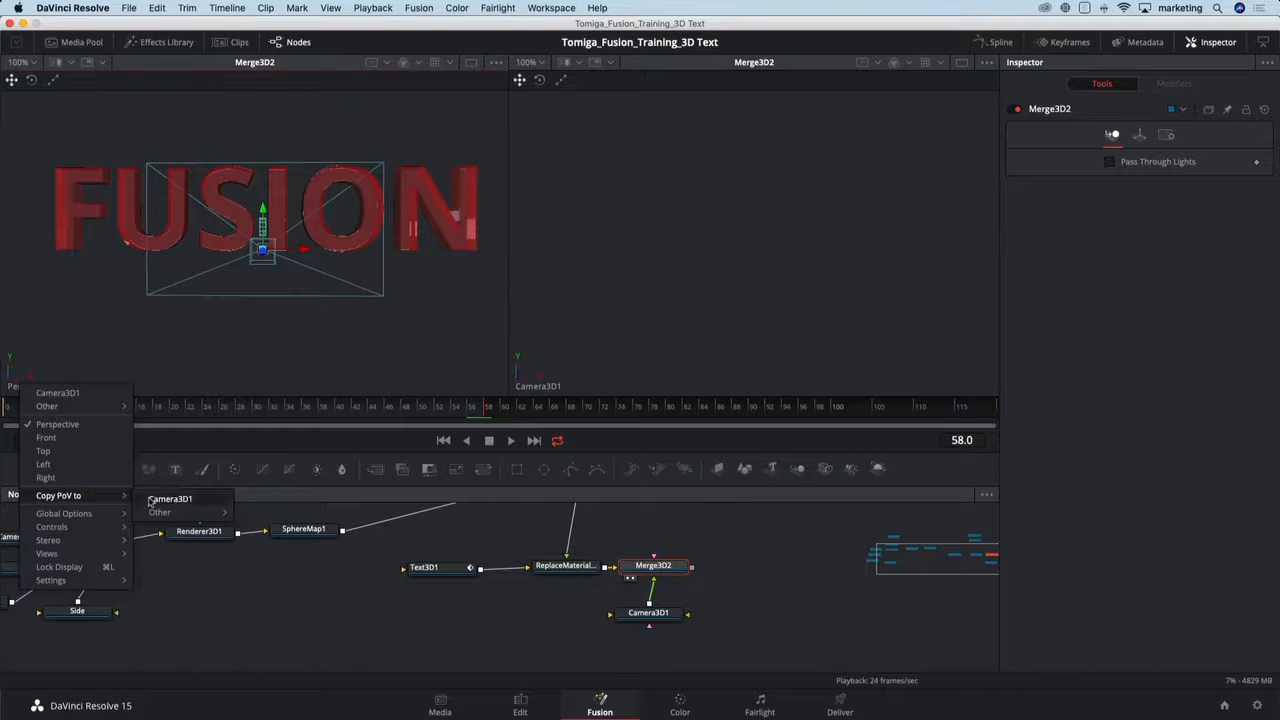
click(150, 499)
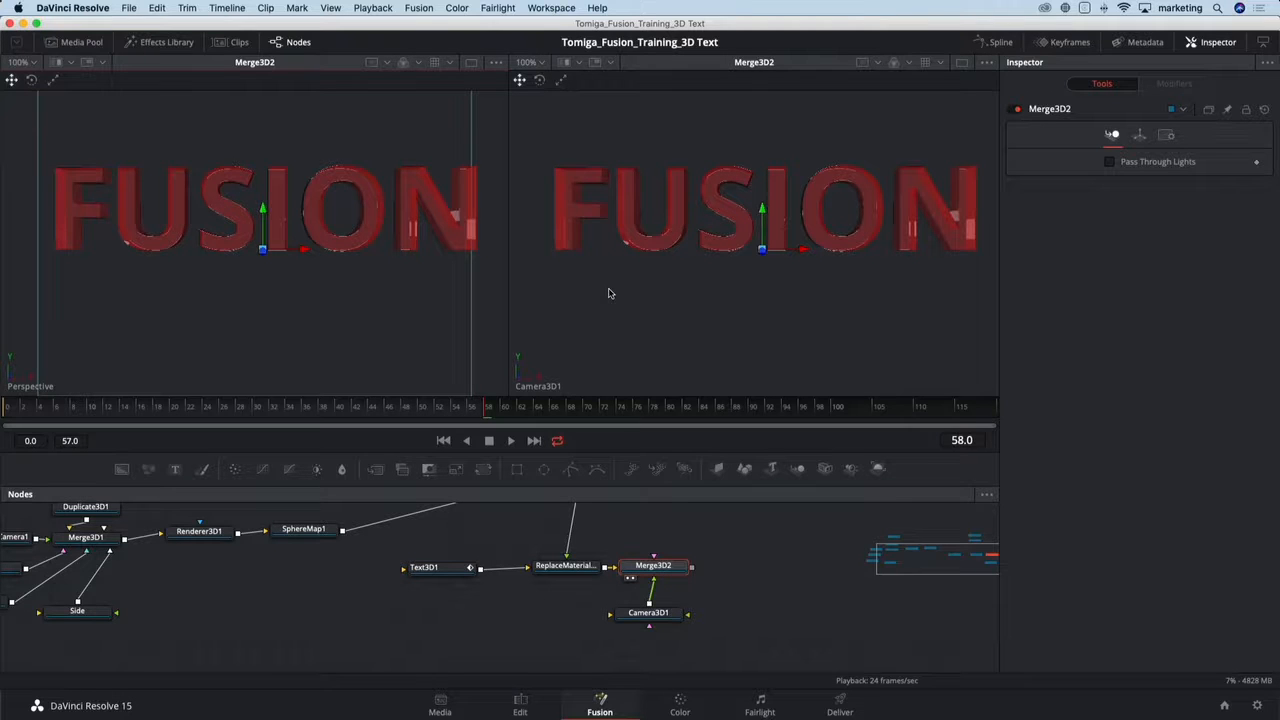
- At frame 30, animate Camera3D1's whole translate group and set a keyframe on its Z Rotation
drag(209, 418, 255, 416)
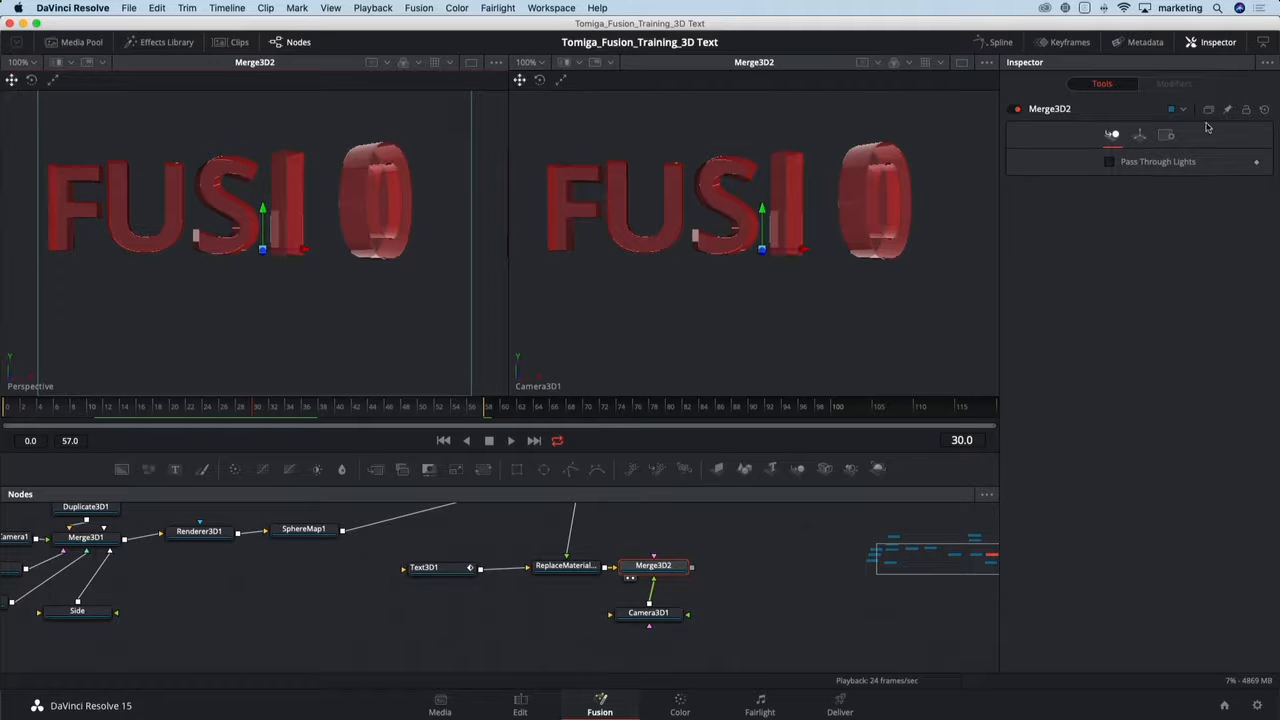
click(1140, 136)
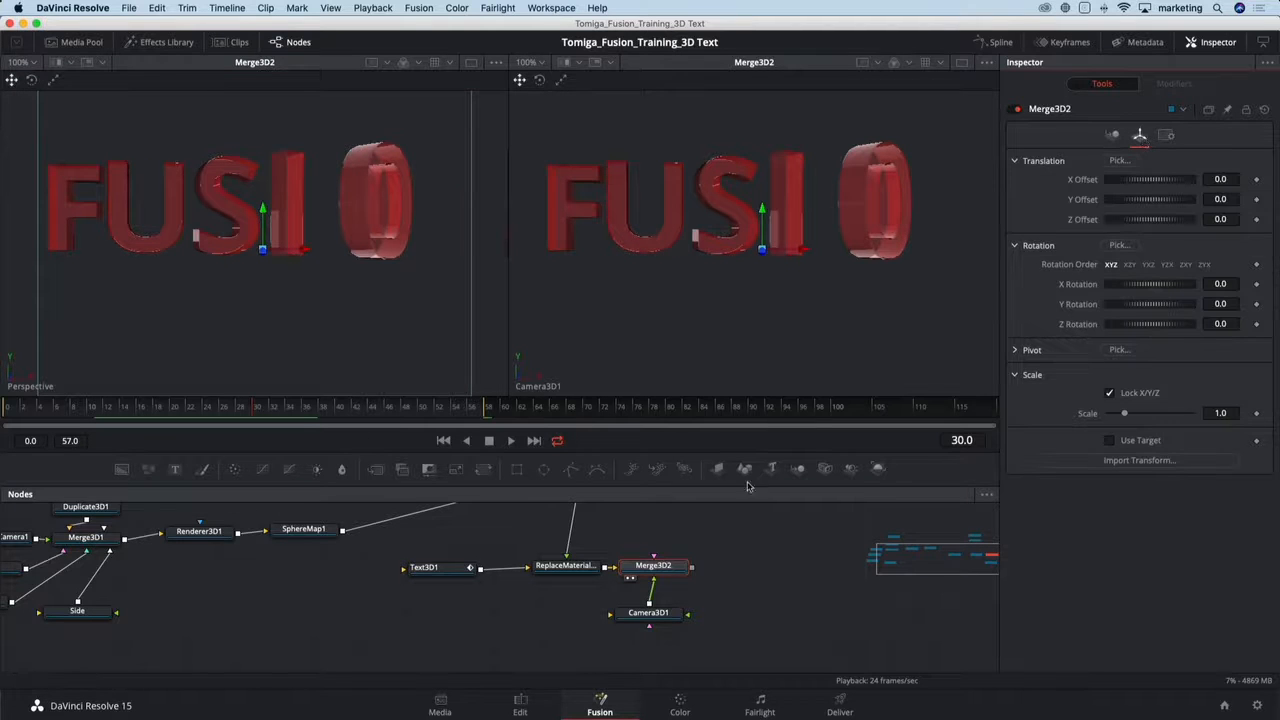
click(656, 614)
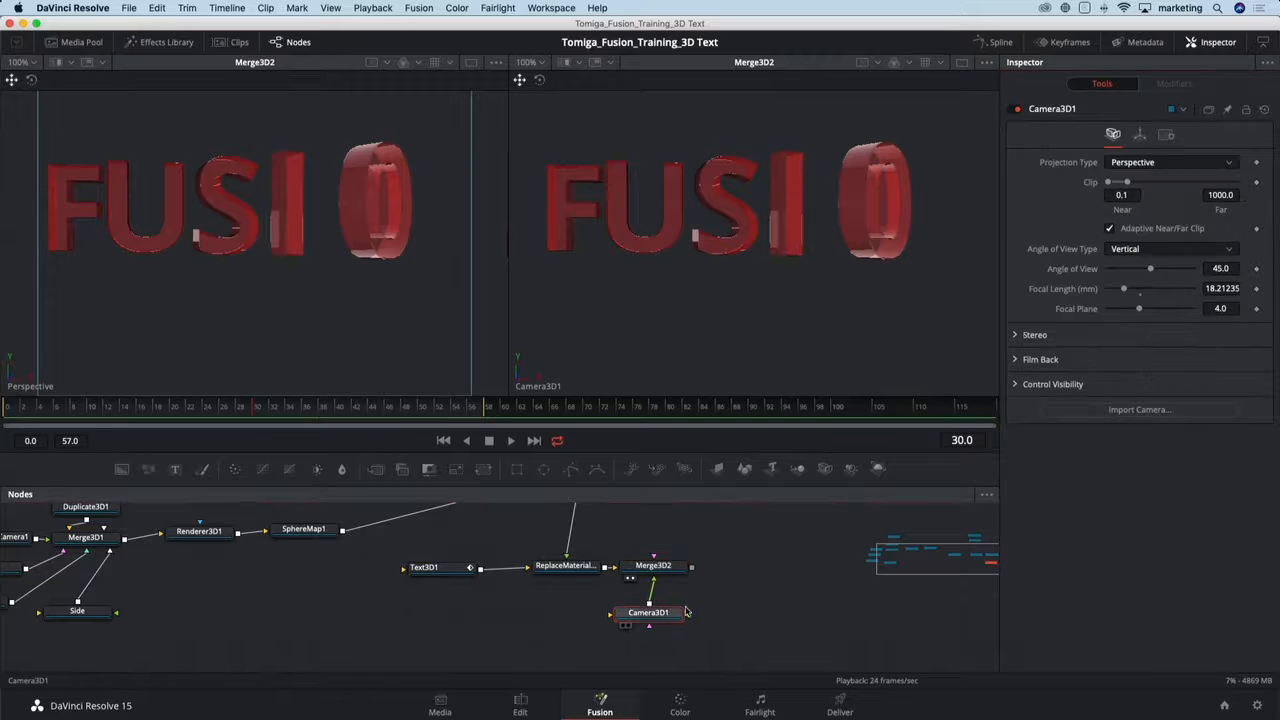
click(1139, 134)
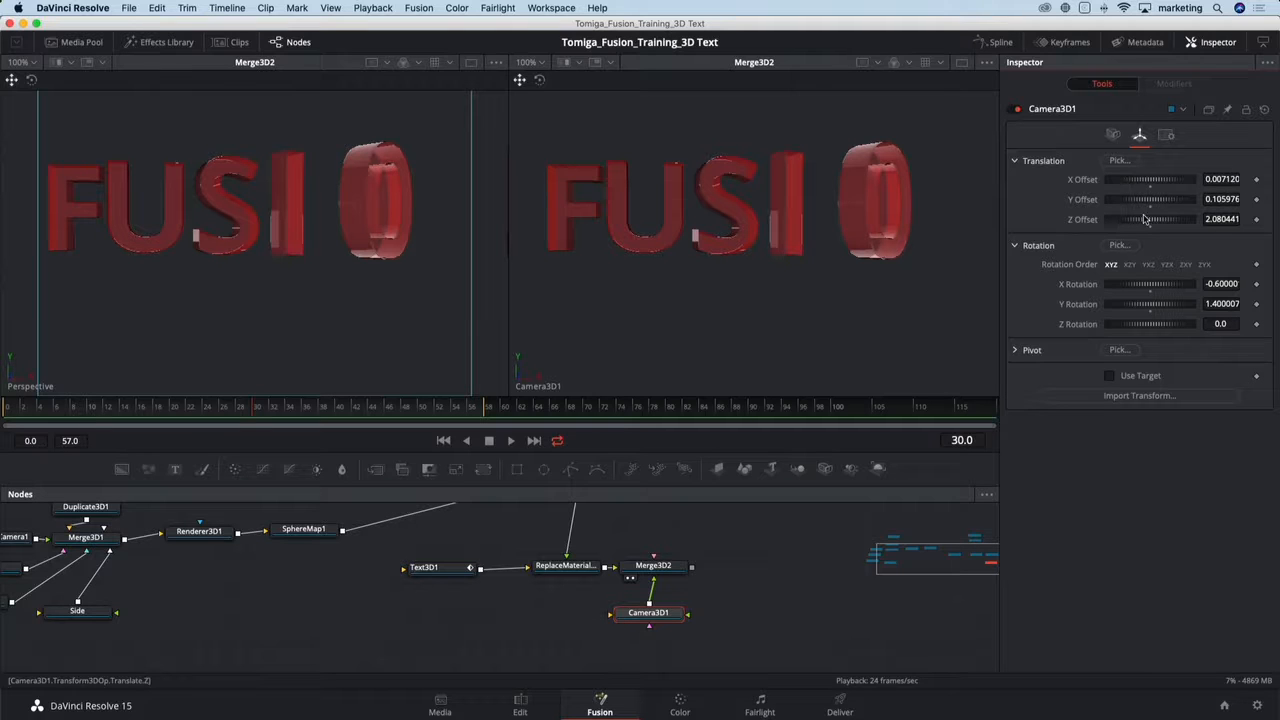
right_click(1047, 165)
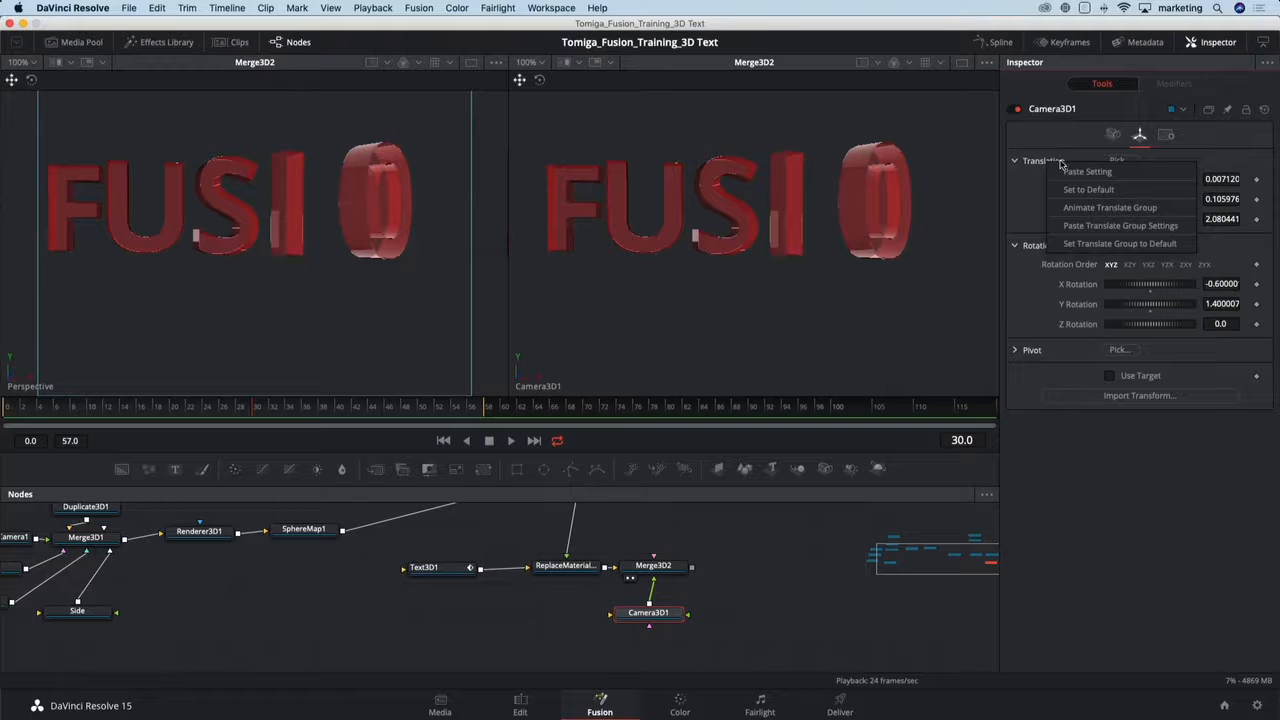
click(1092, 207)
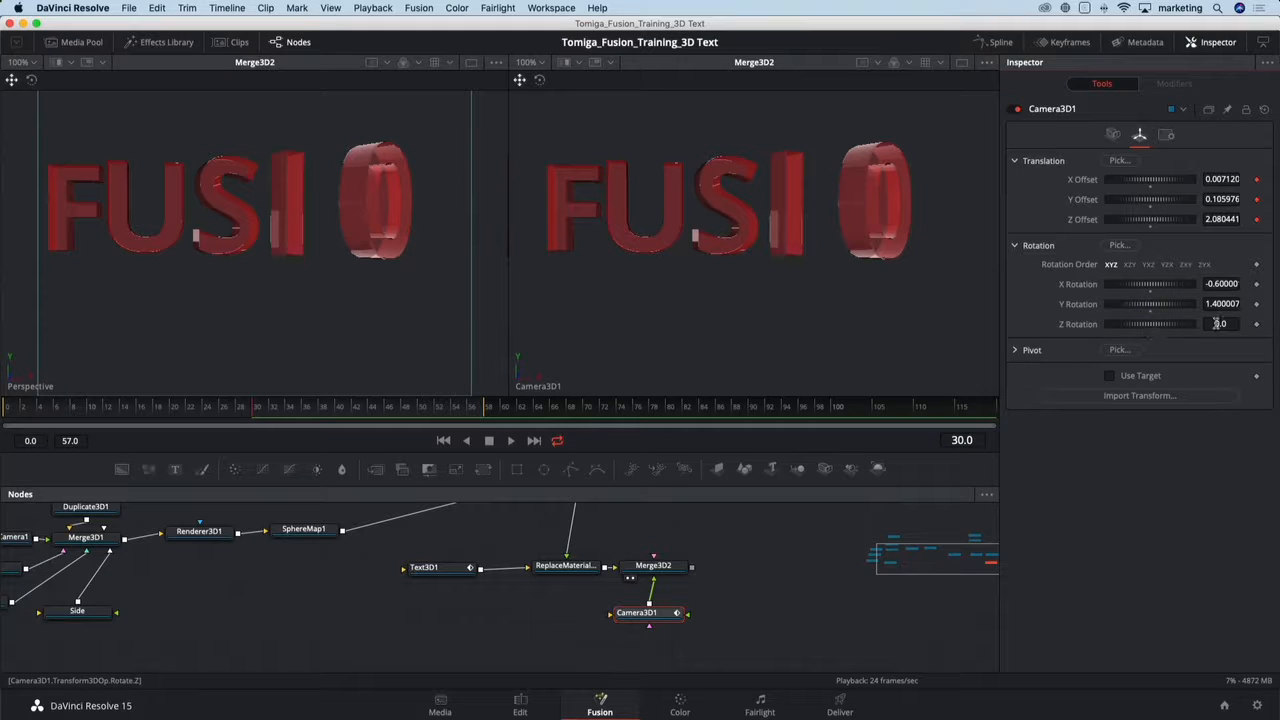
click(1257, 324)
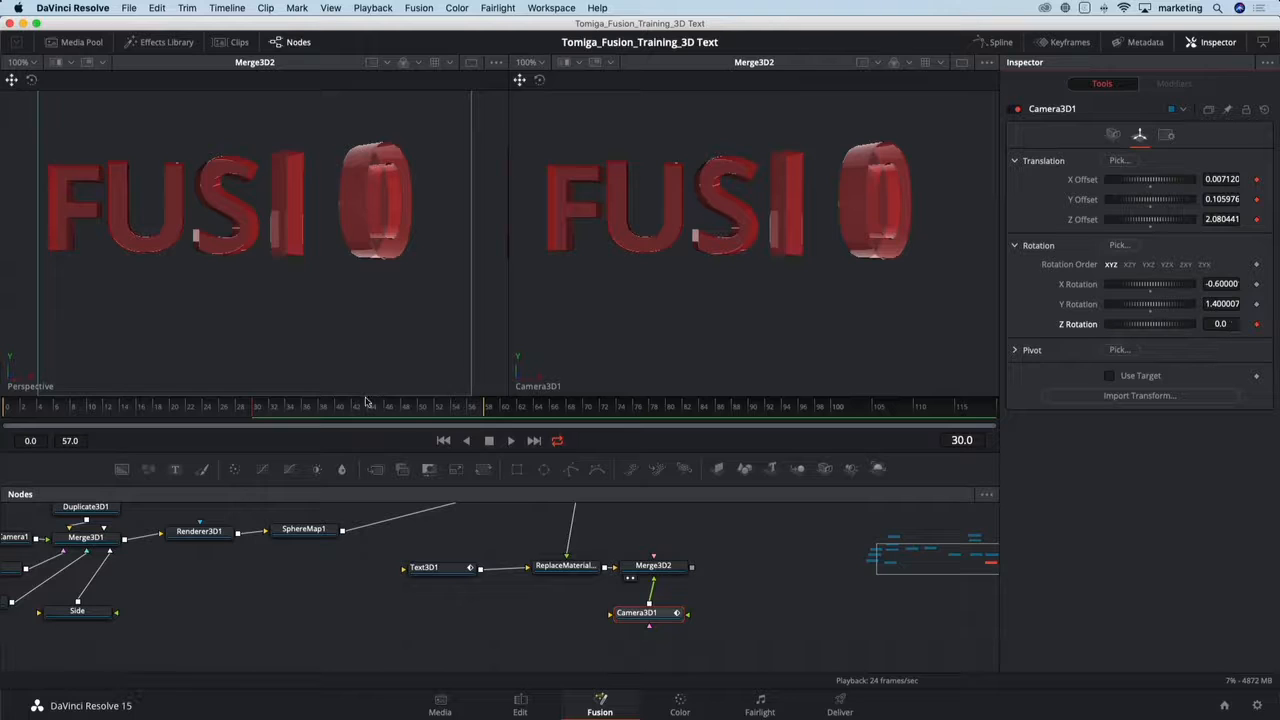
- At frame 0, push Camera3D1 in to about 0.72 Z Offset and 0.12 Y Offset, and set its Z Rotation to 90
drag(222, 414, 2, 410)
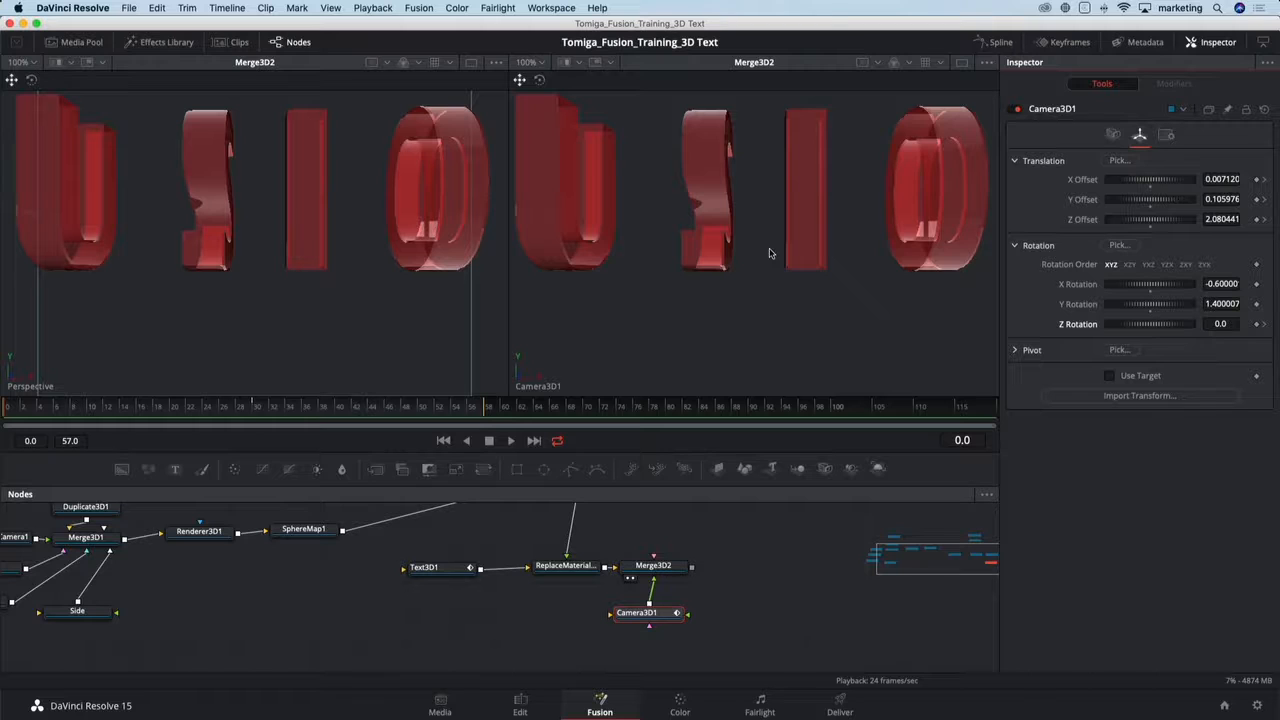
scroll(769, 253, up, 3)
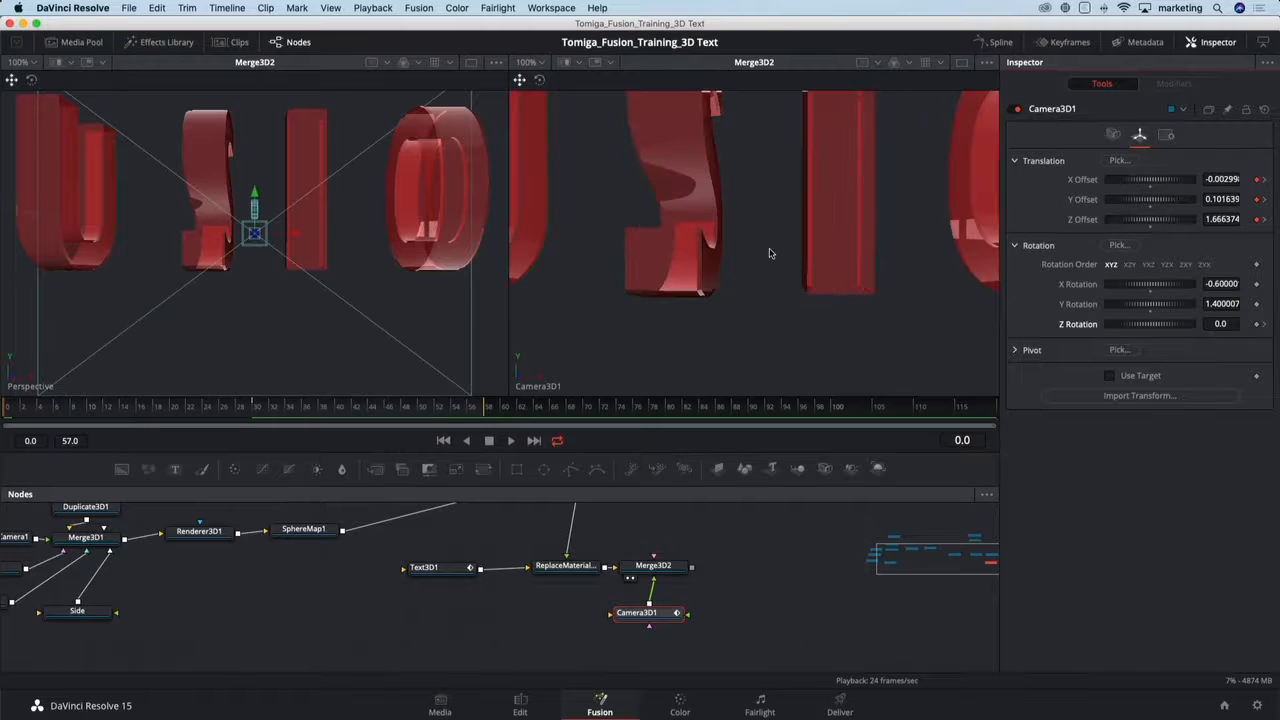
scroll(769, 253, up, 5)
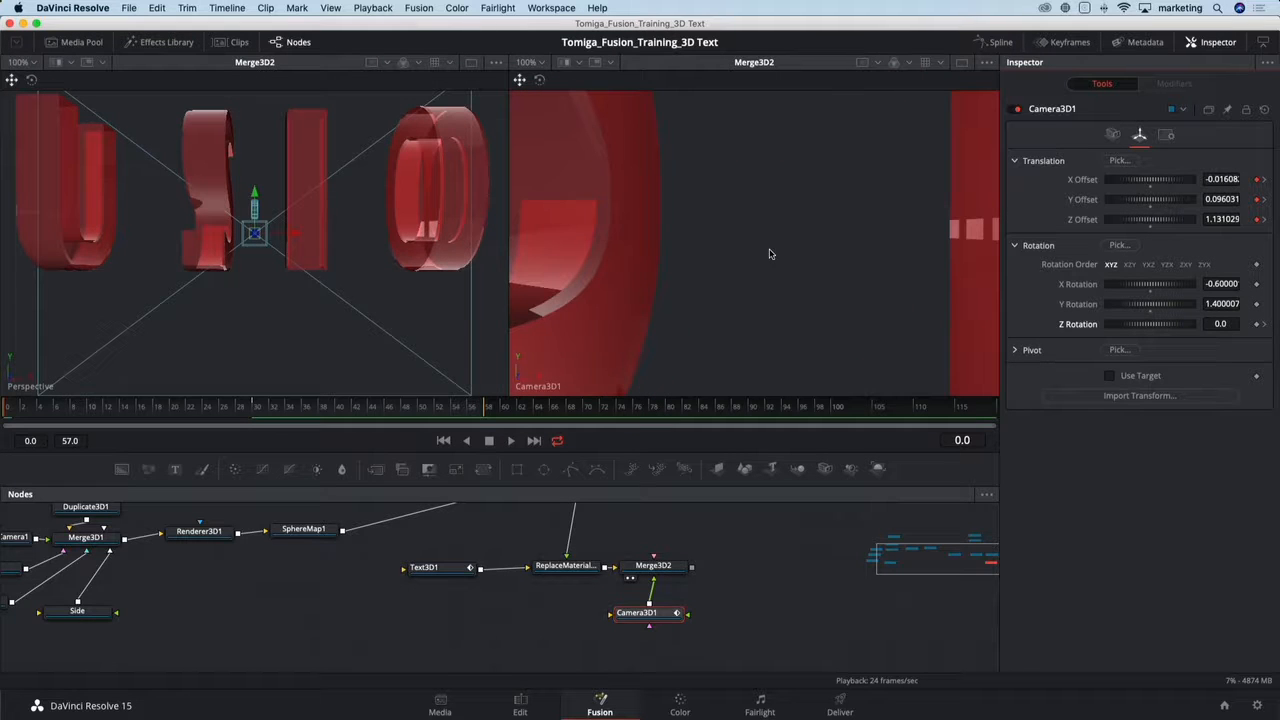
scroll(769, 253, up, 5)
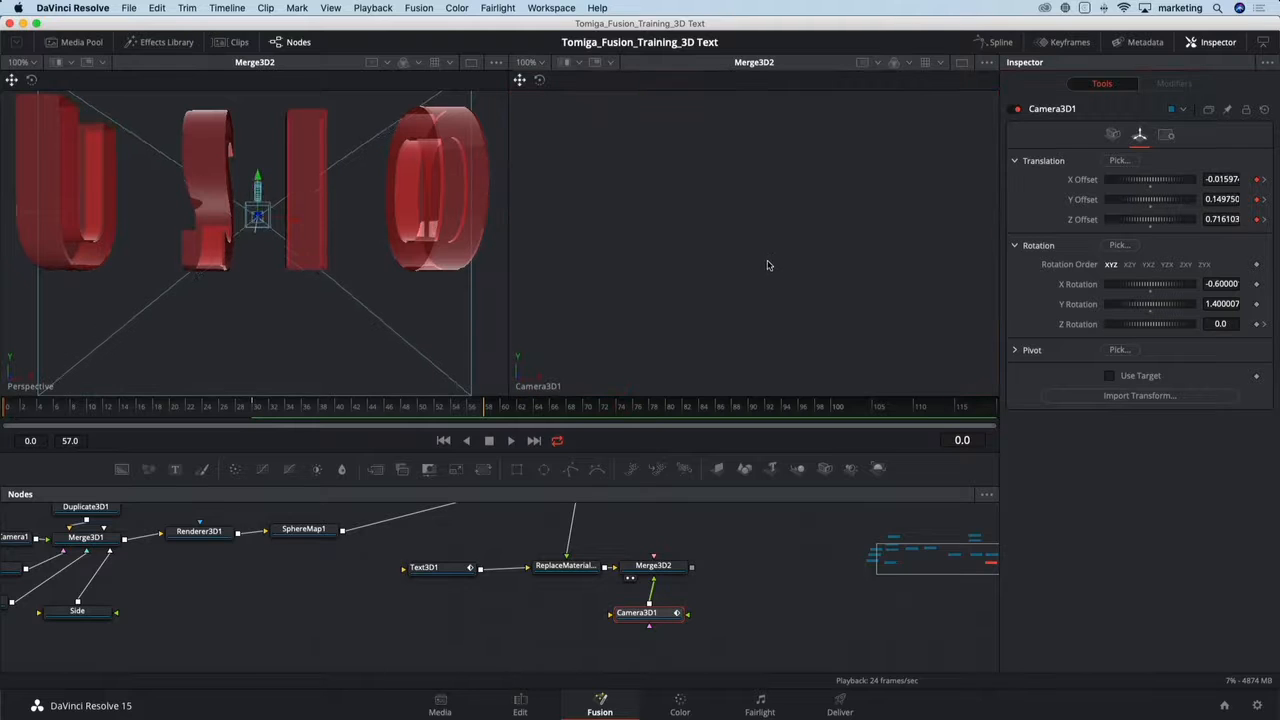
scroll(768, 260, down, 2)
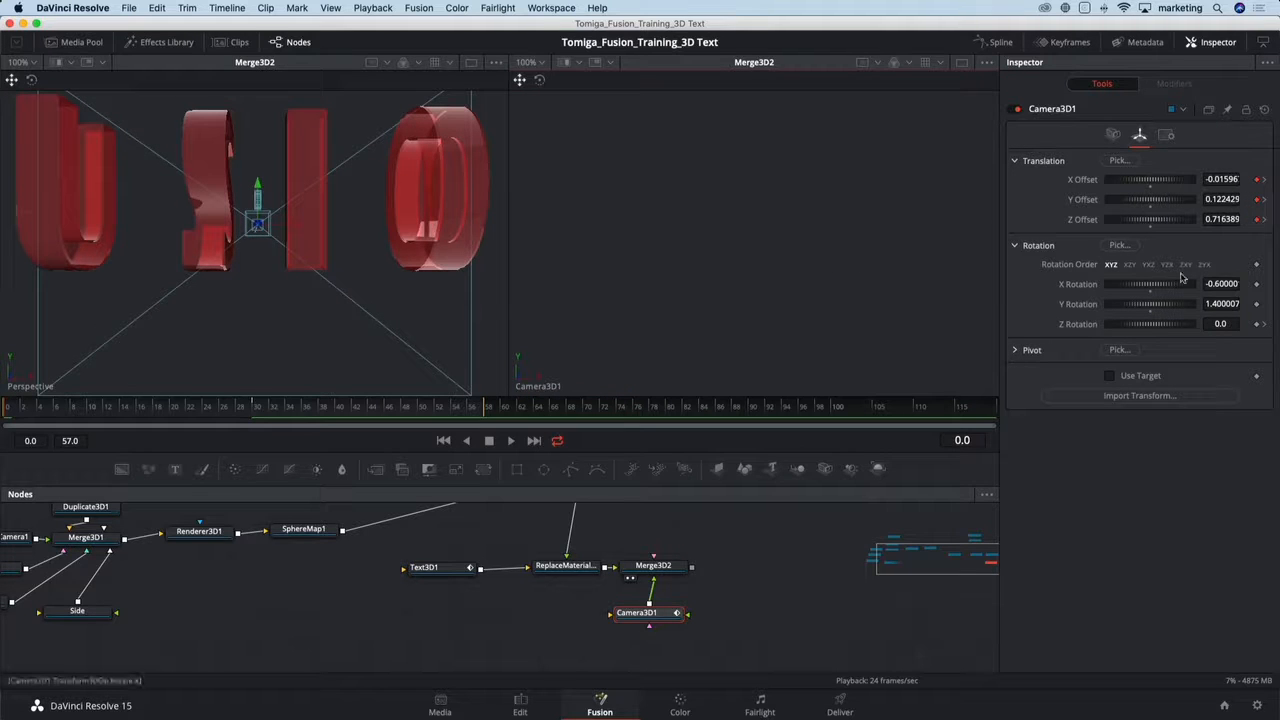
click(1204, 323)
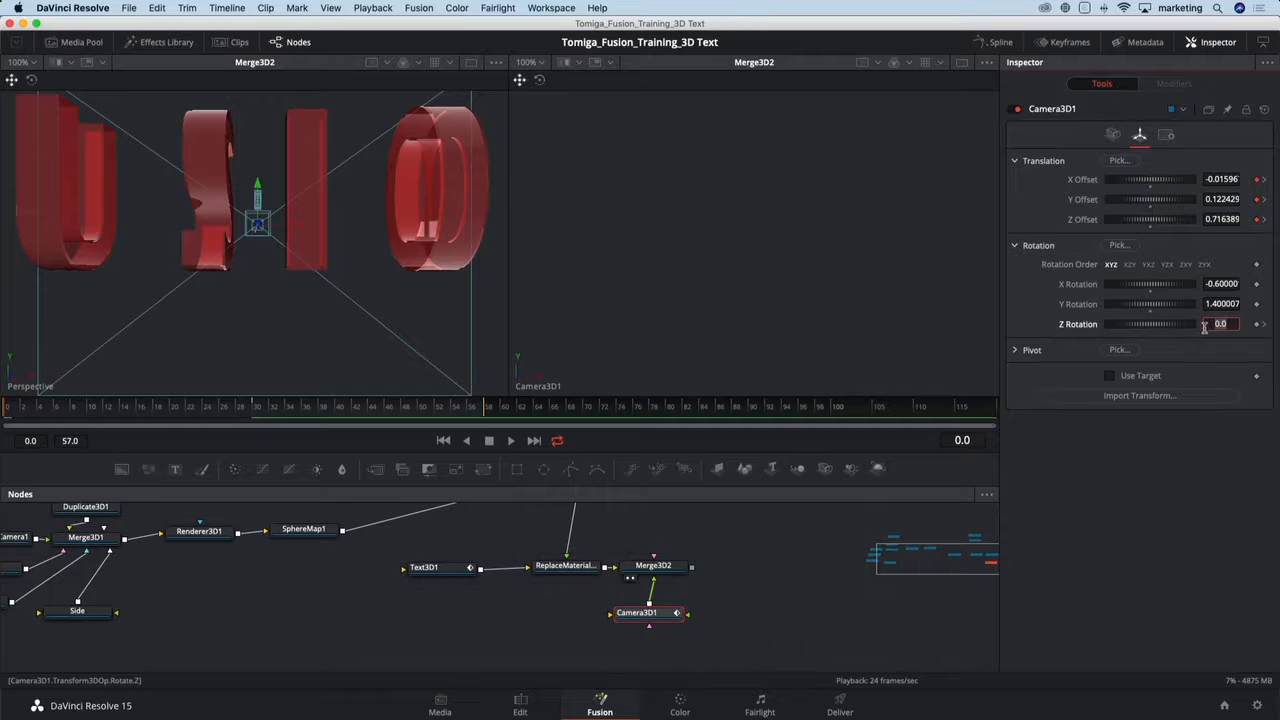
key(Return)
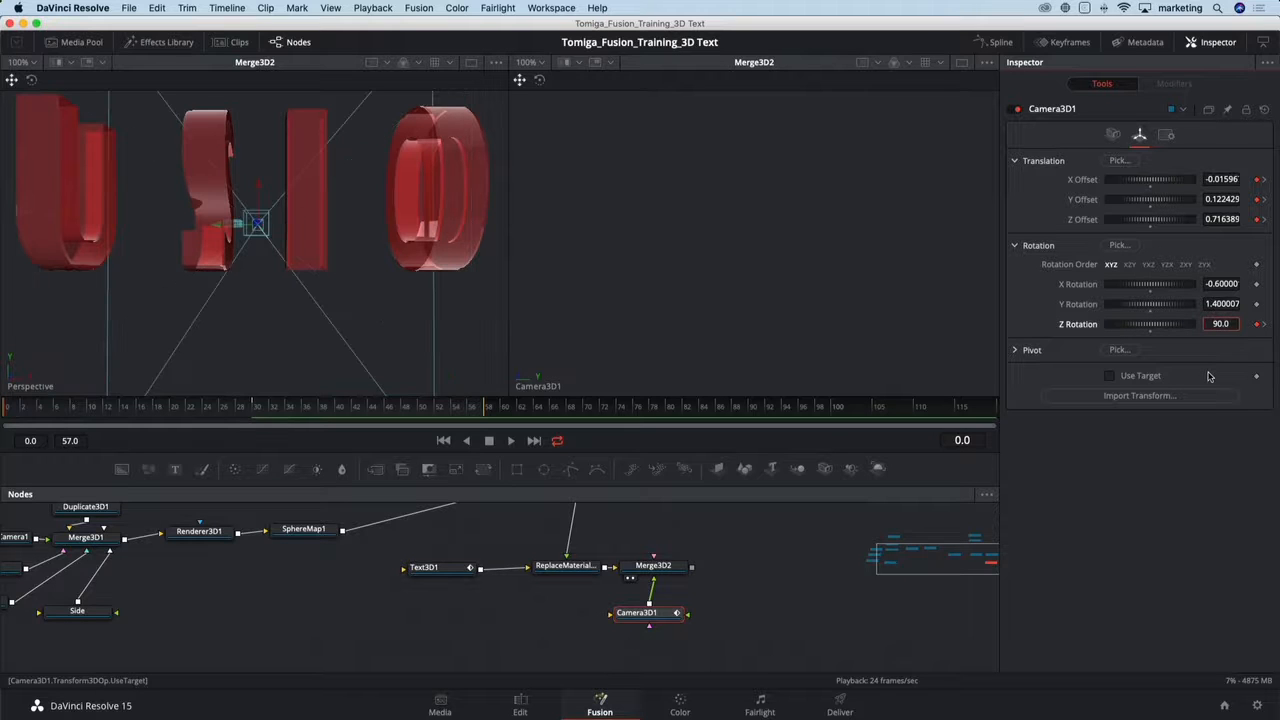
- Scrub through and play back the camera move to review its push-out and rotation
drag(250, 415, 26, 426)
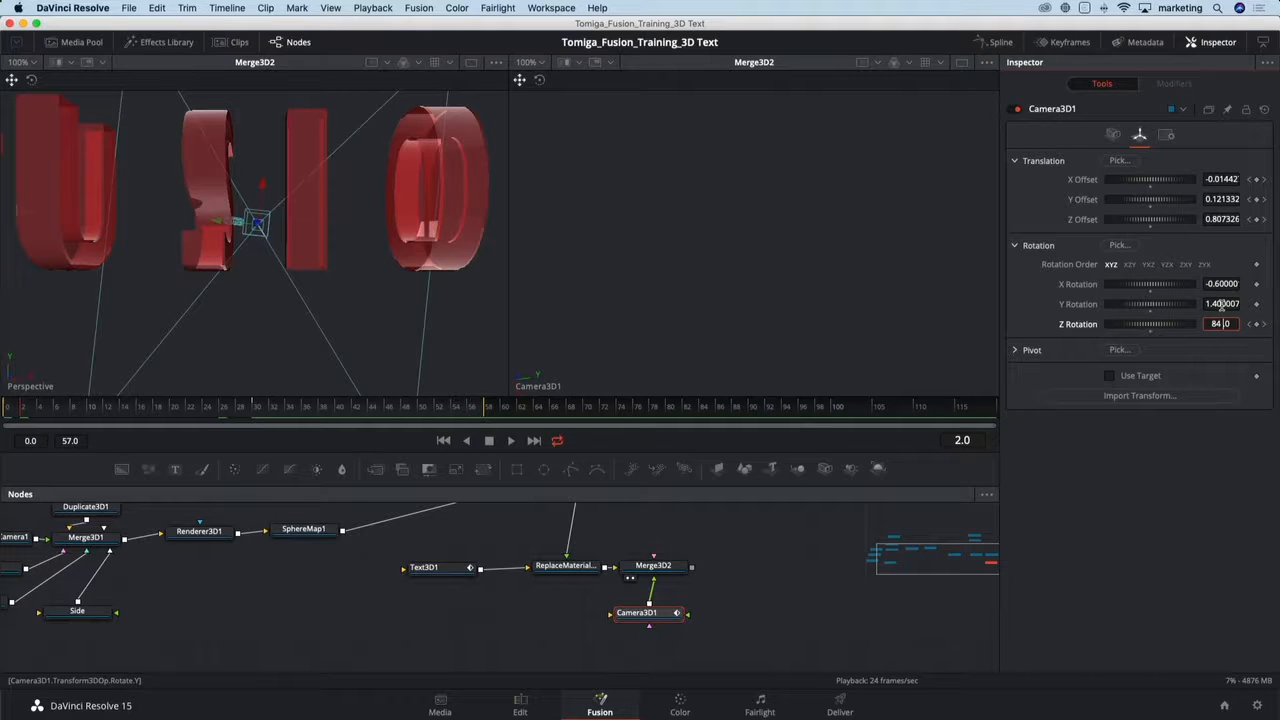
click(1196, 440)
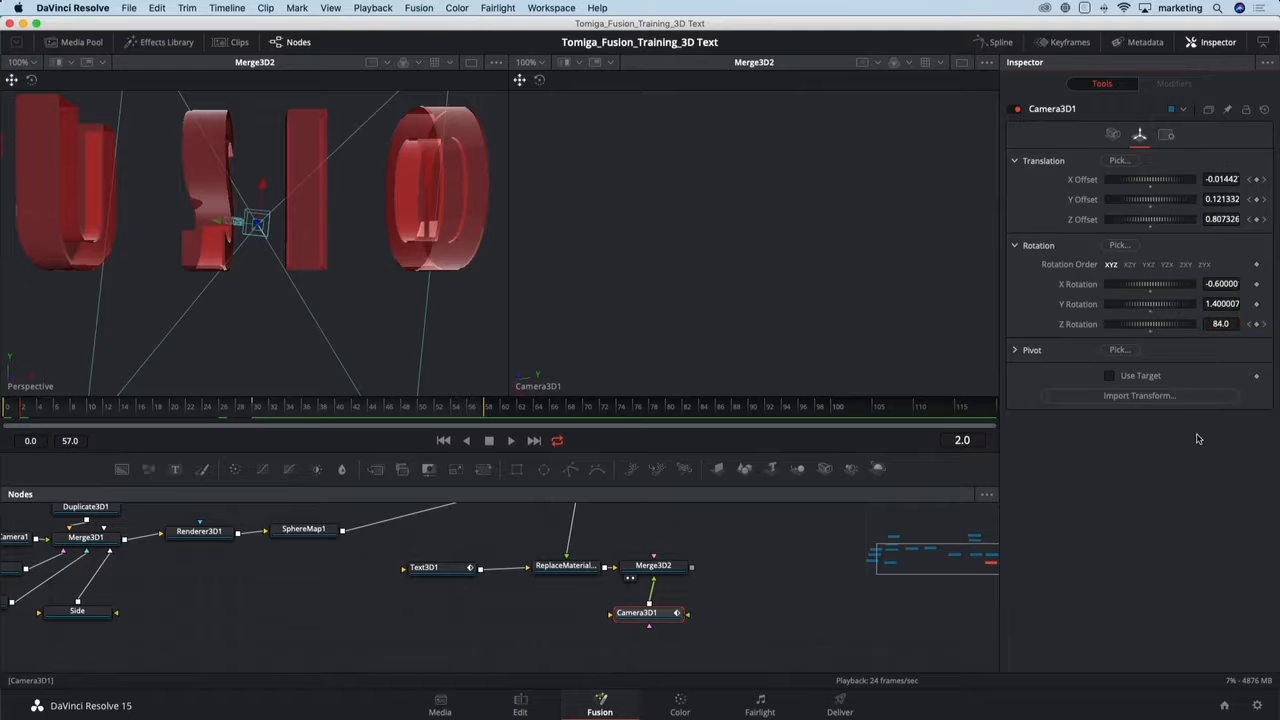
key(space)
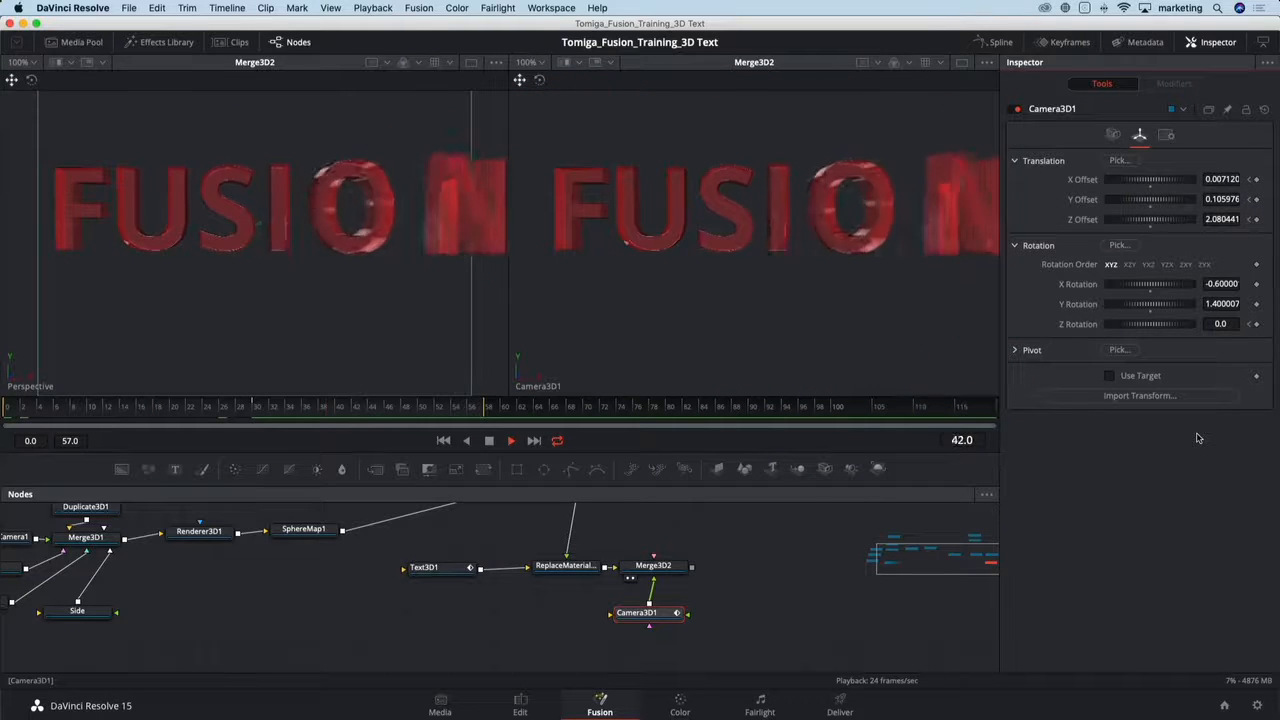
key(space)
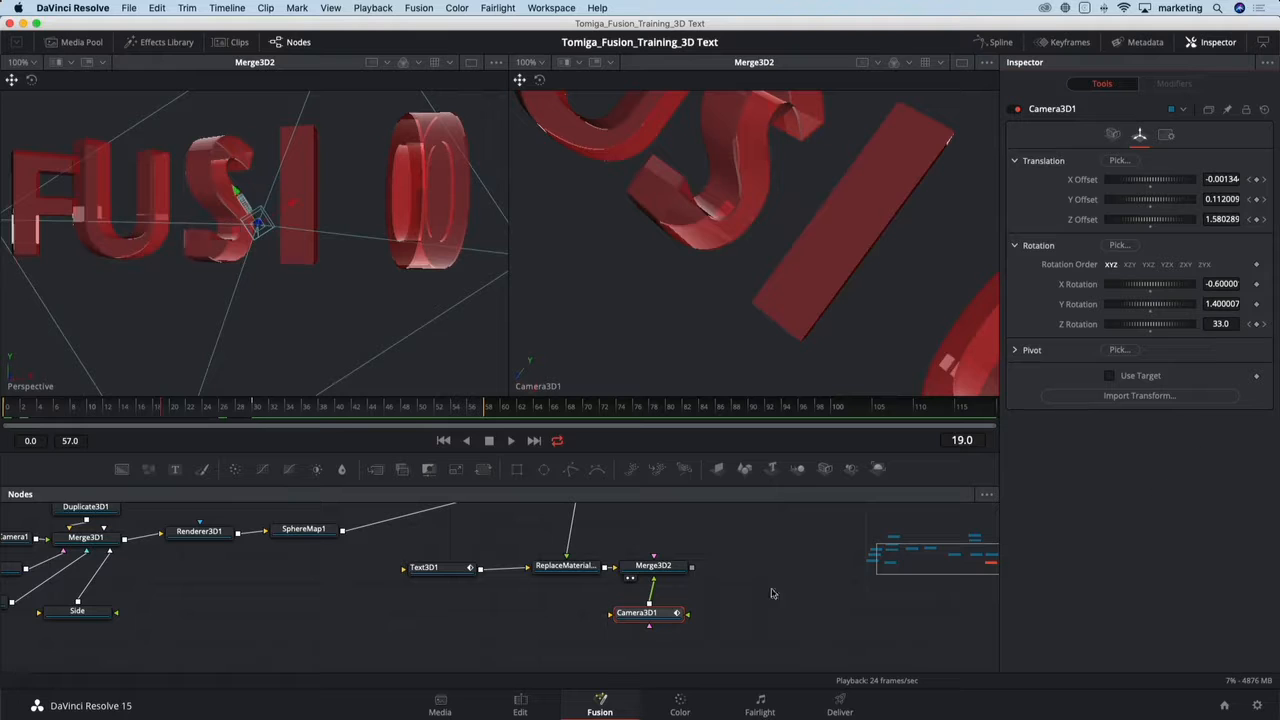
- Open the enlarged Spline editor with only the Camera3D1 curves displayed and all Text3D1 curves hidden
drag(640, 613, 636, 614)
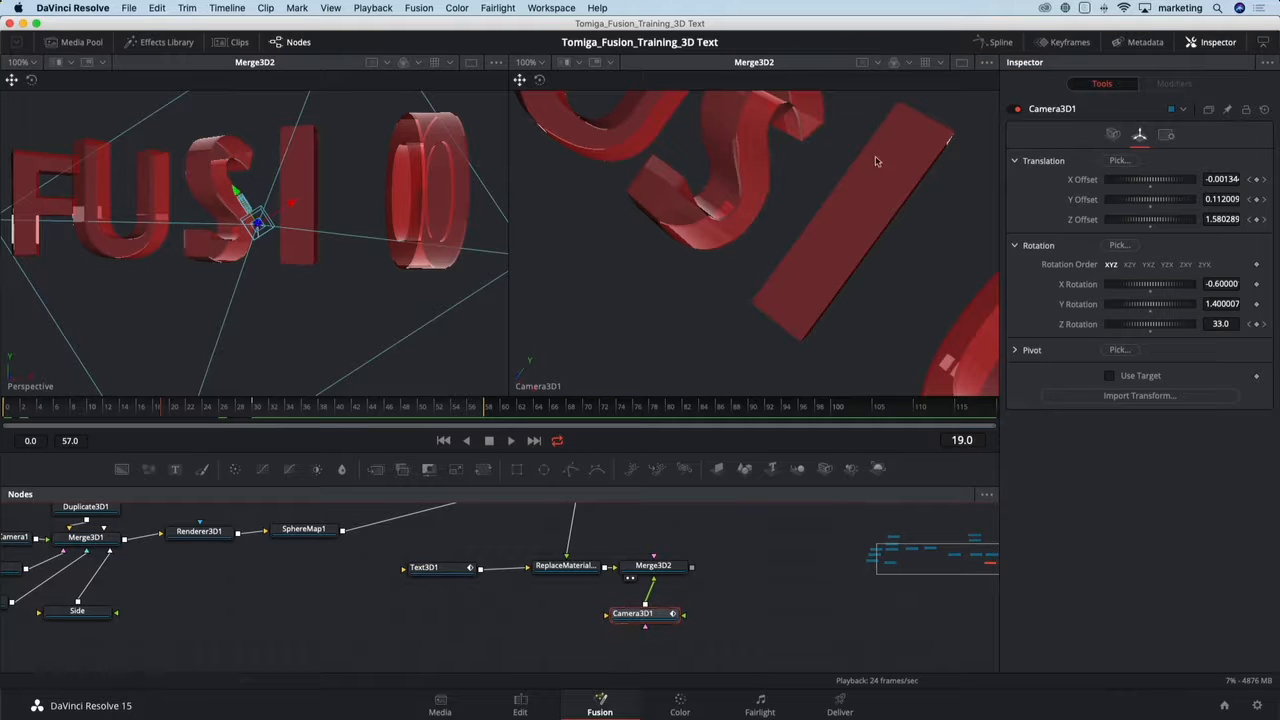
click(995, 44)
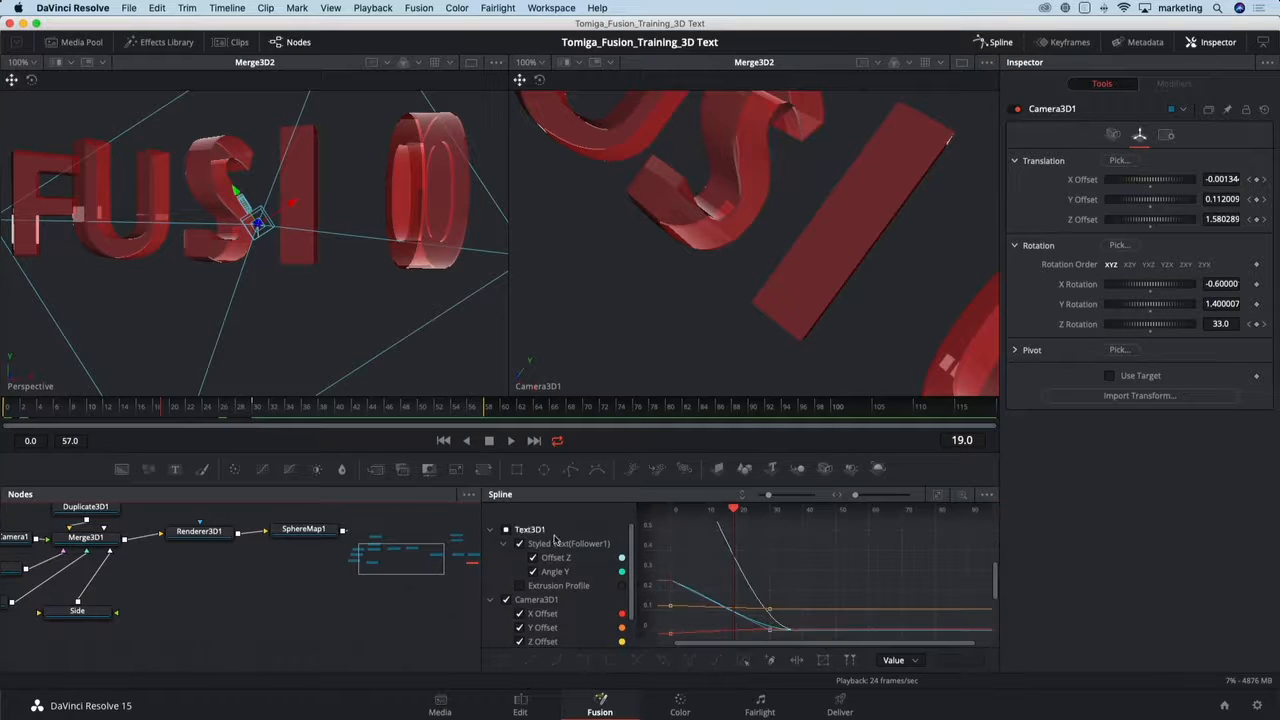
drag(526, 493, 511, 421)
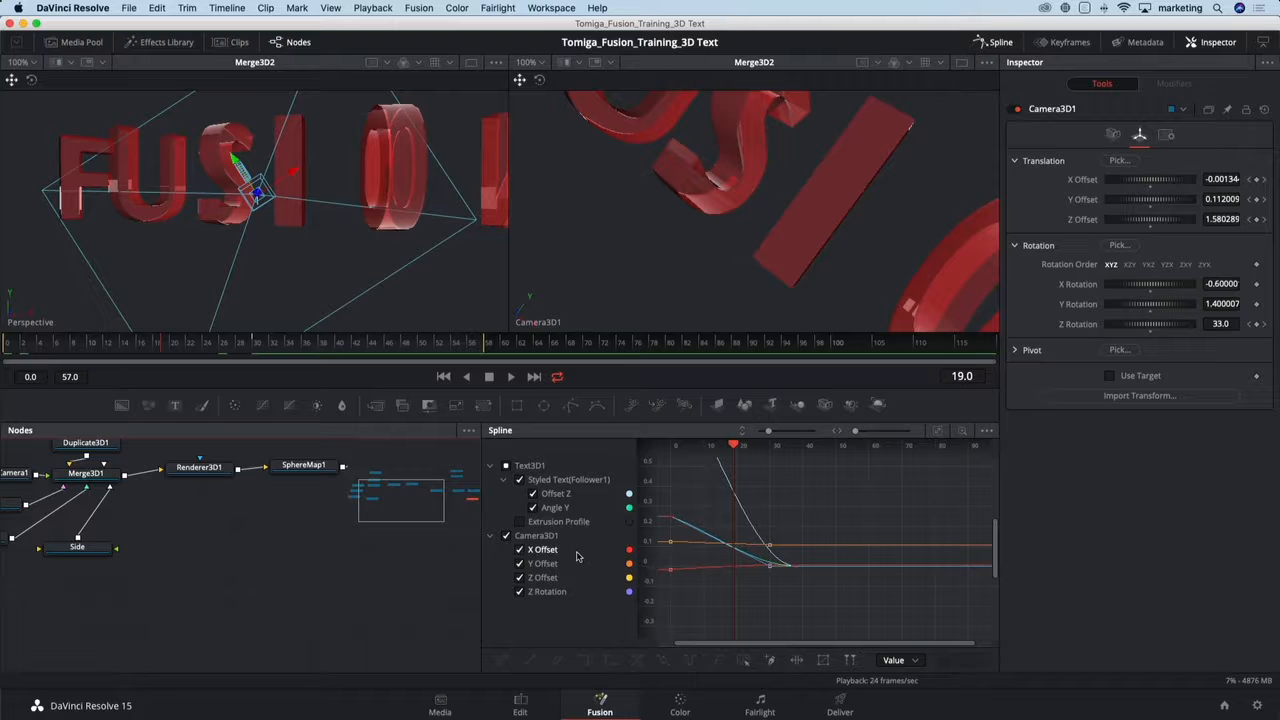
click(506, 466)
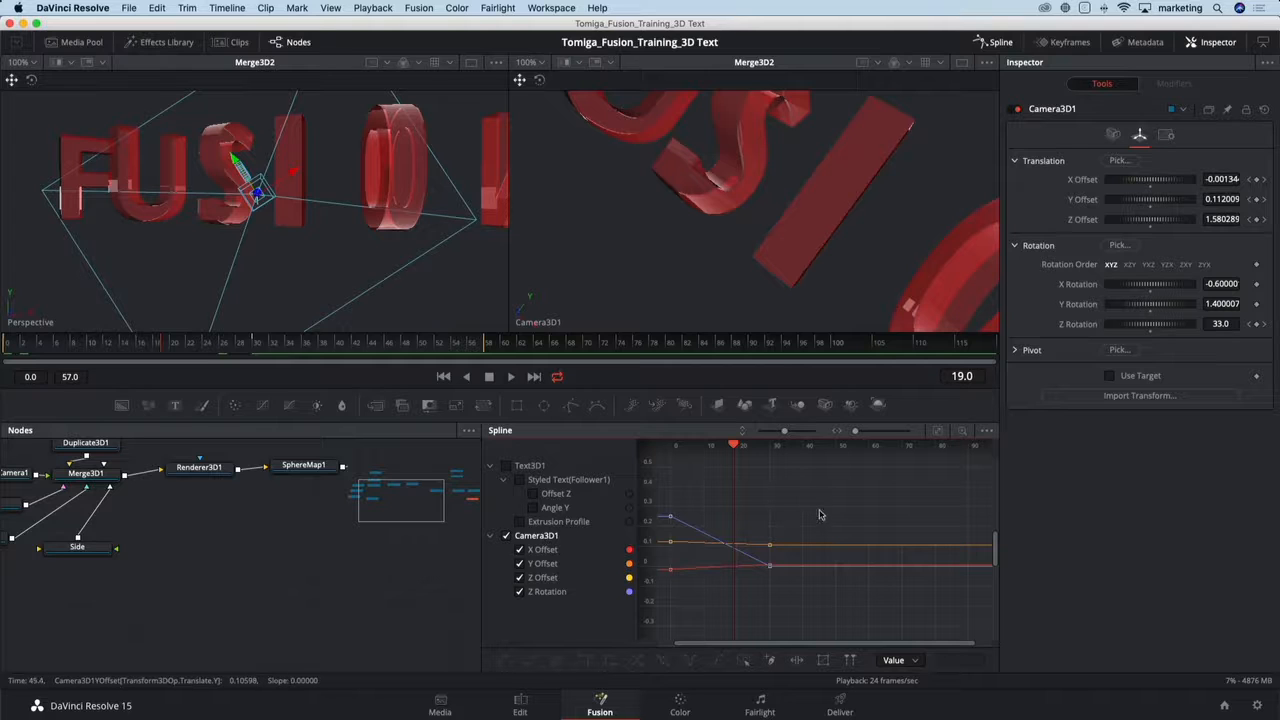
- Smooth Camera3D1's ending keyframes at frame 30 on all its animation curves and play the result
drag(819, 510, 747, 601)
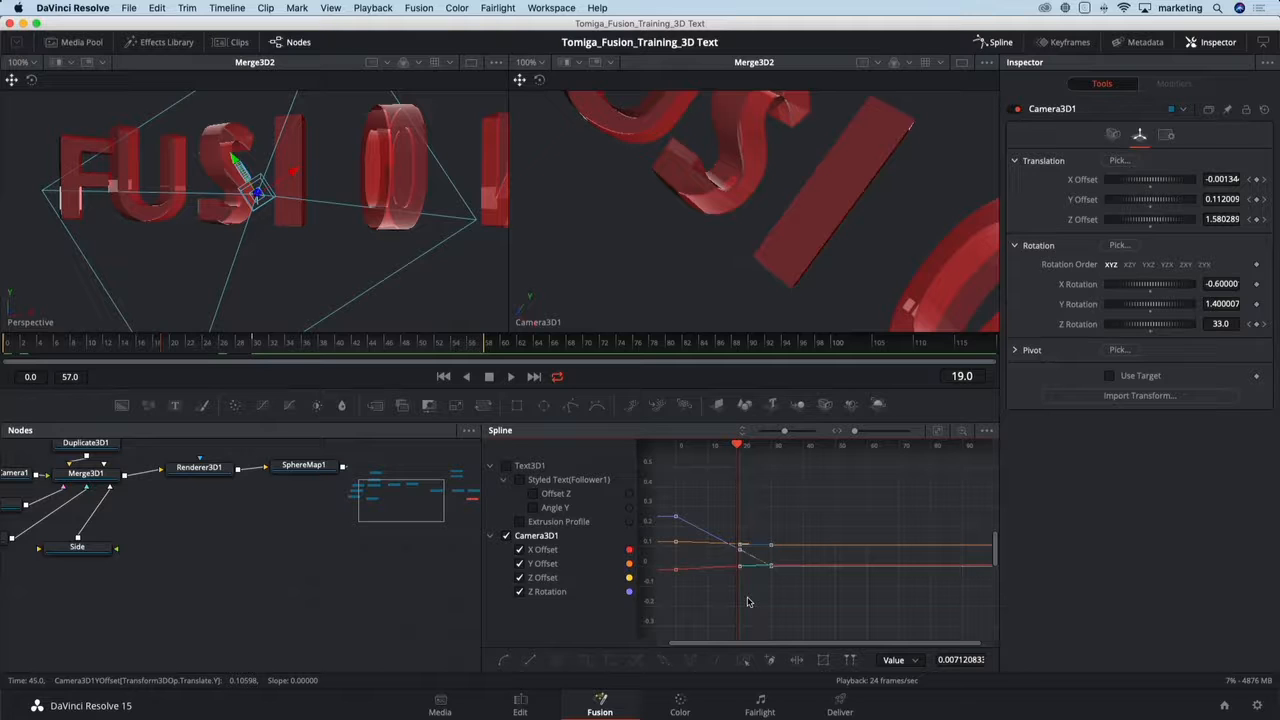
key(shift+s)
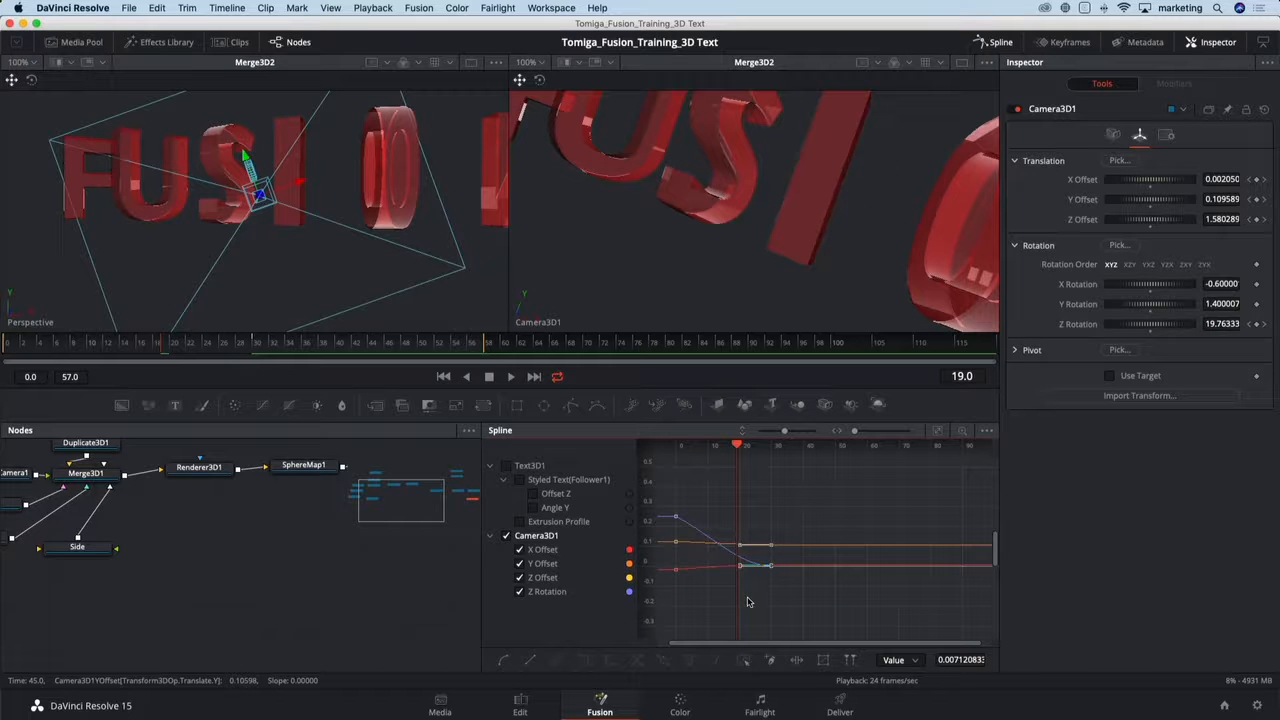
key(space)
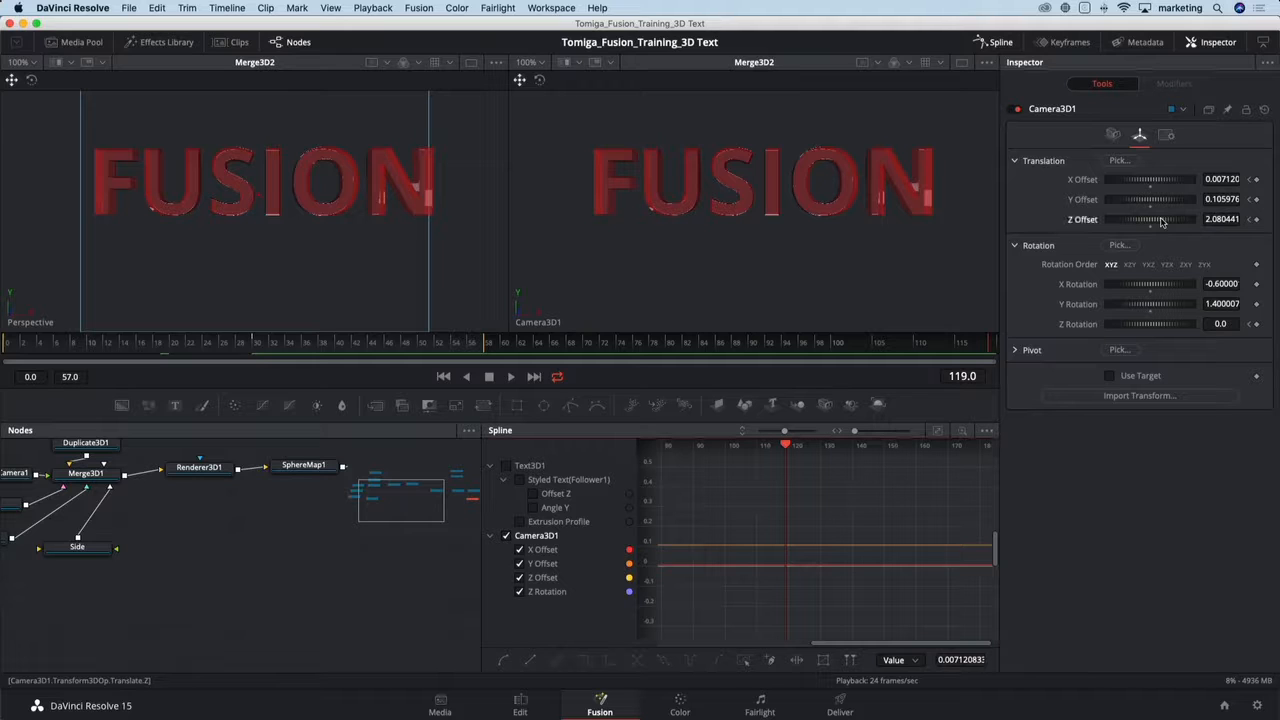
- Set Camera3D1's Z Offset to 2.23 at frame 119 for a slow pull-back, and play the animation
drag(1161, 222, 1163, 222)
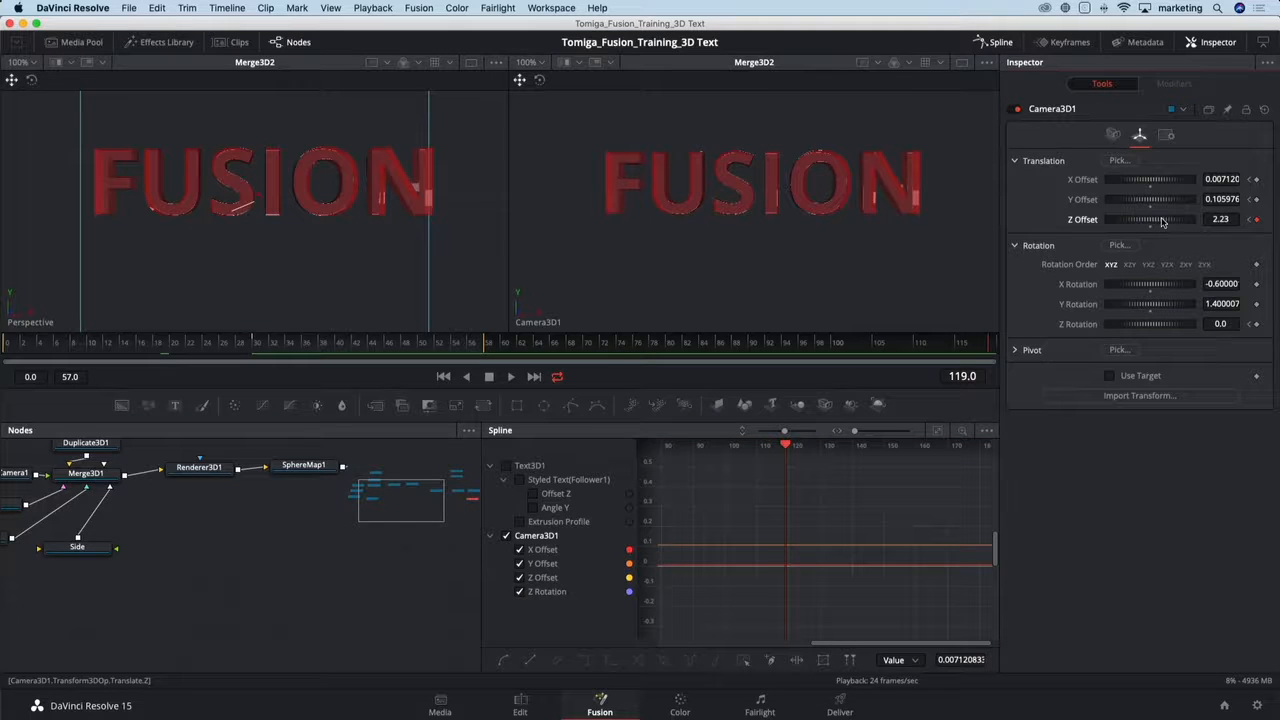
key(space)
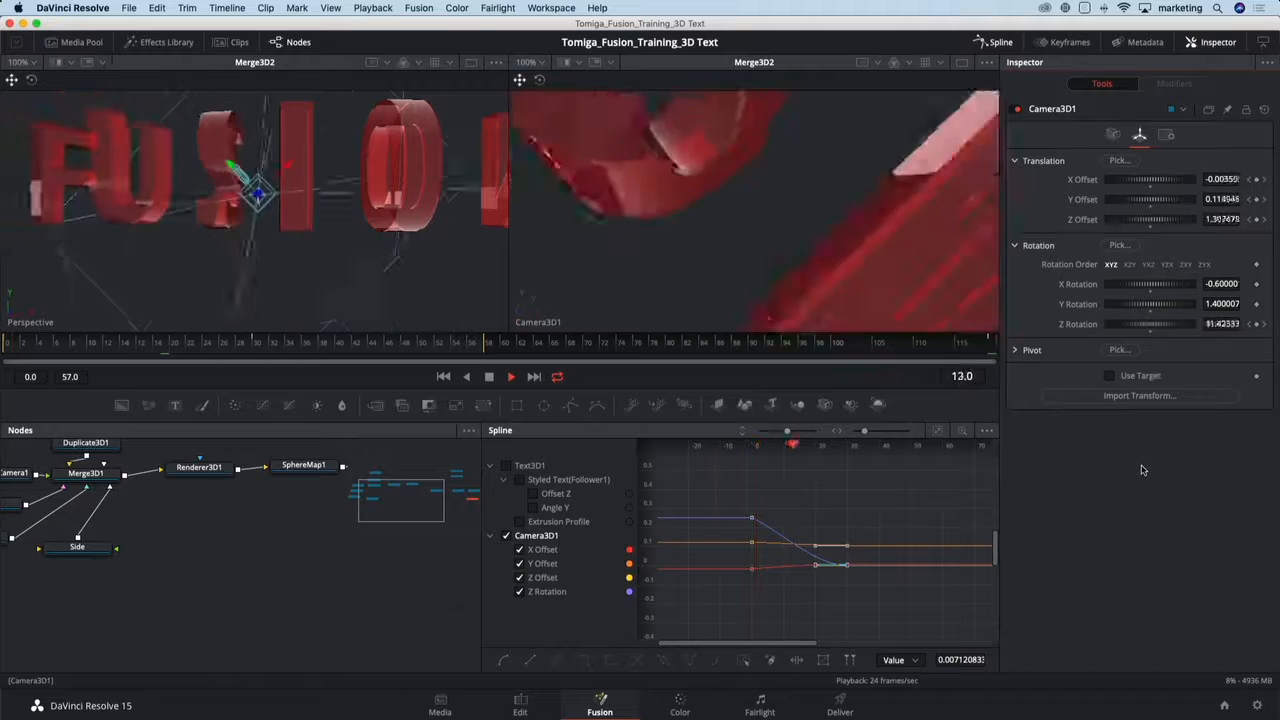
key(space)
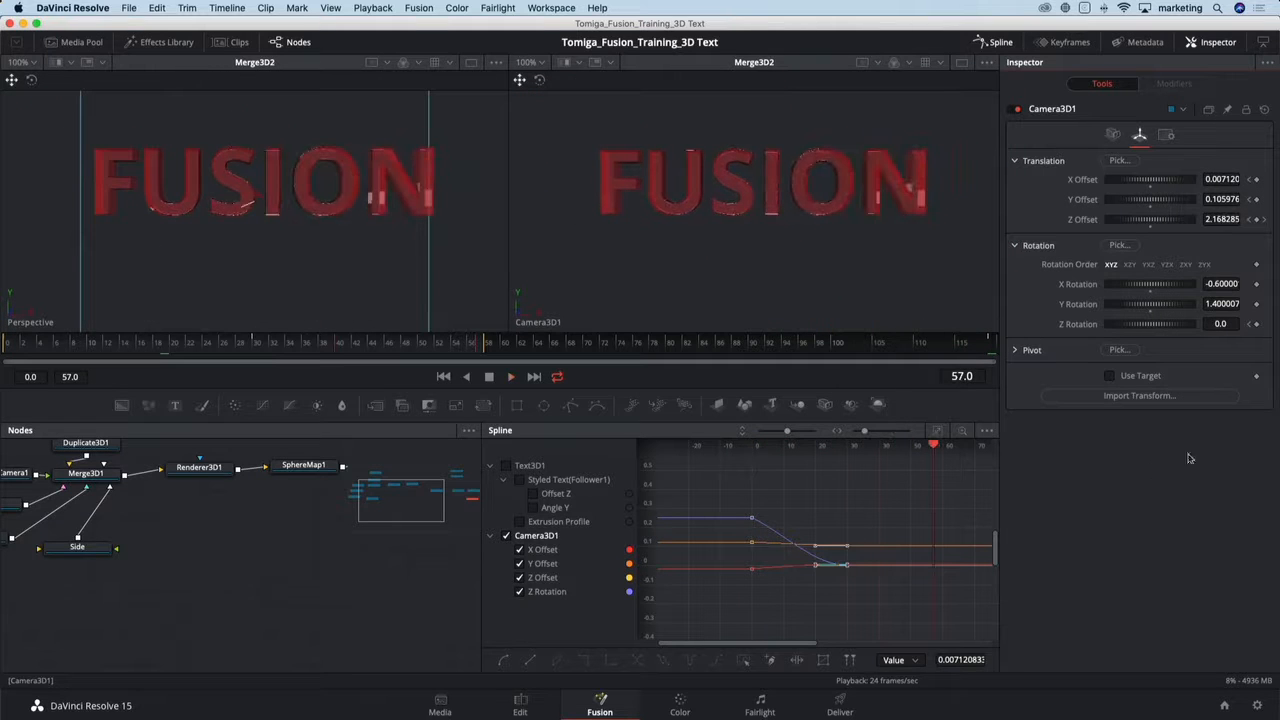
- Set Camera3D1's Z Offset to about 2.51 at frame 119 for a stronger pull-back, and play the animation
click(1264, 219)
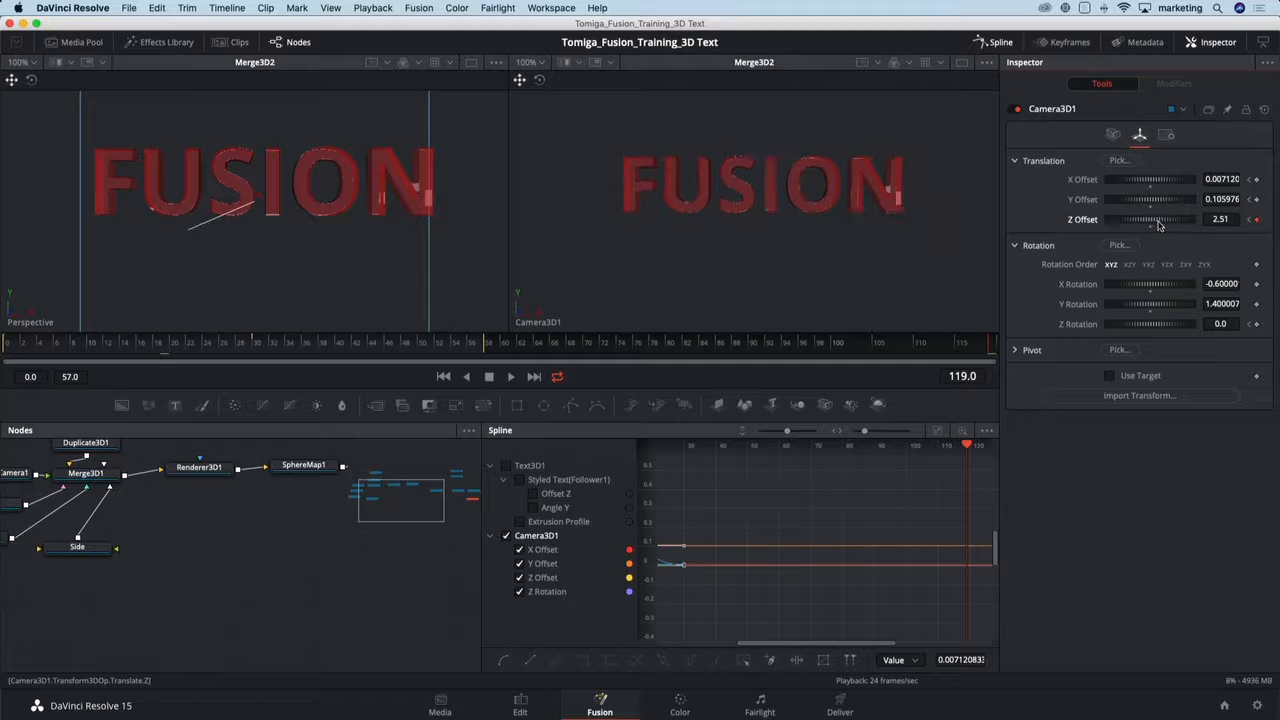
key(space)
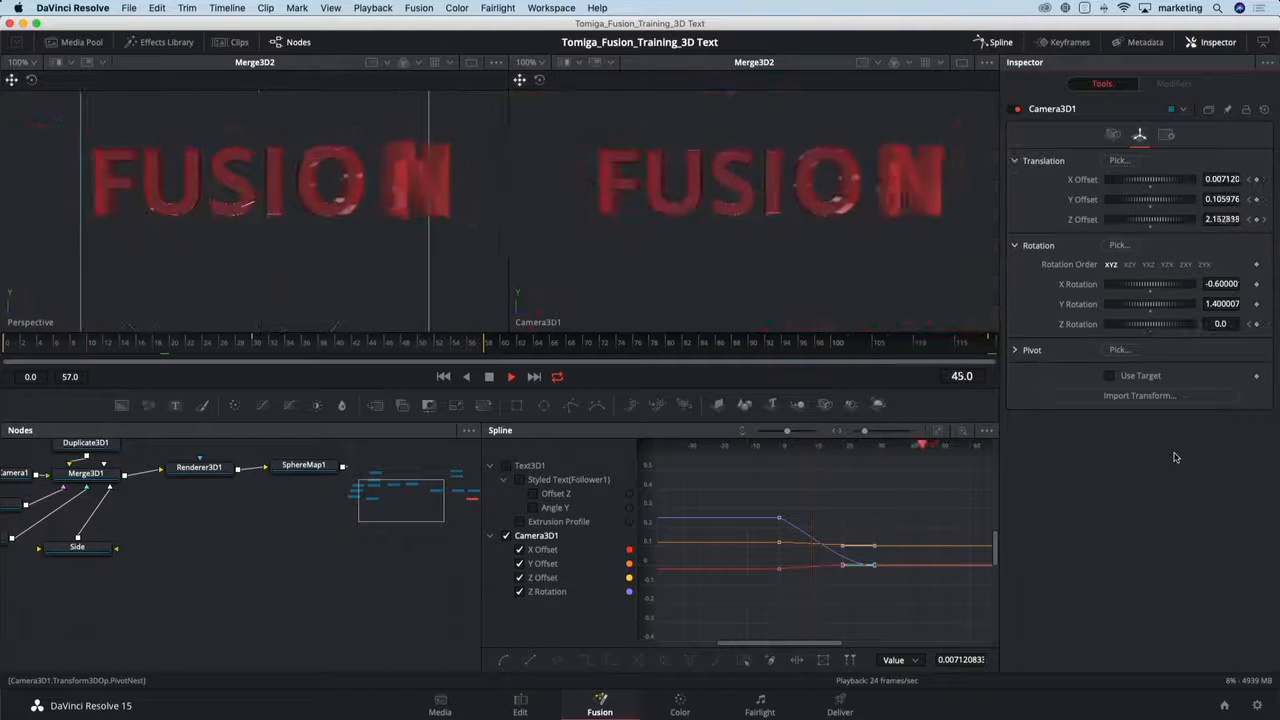
key(space)
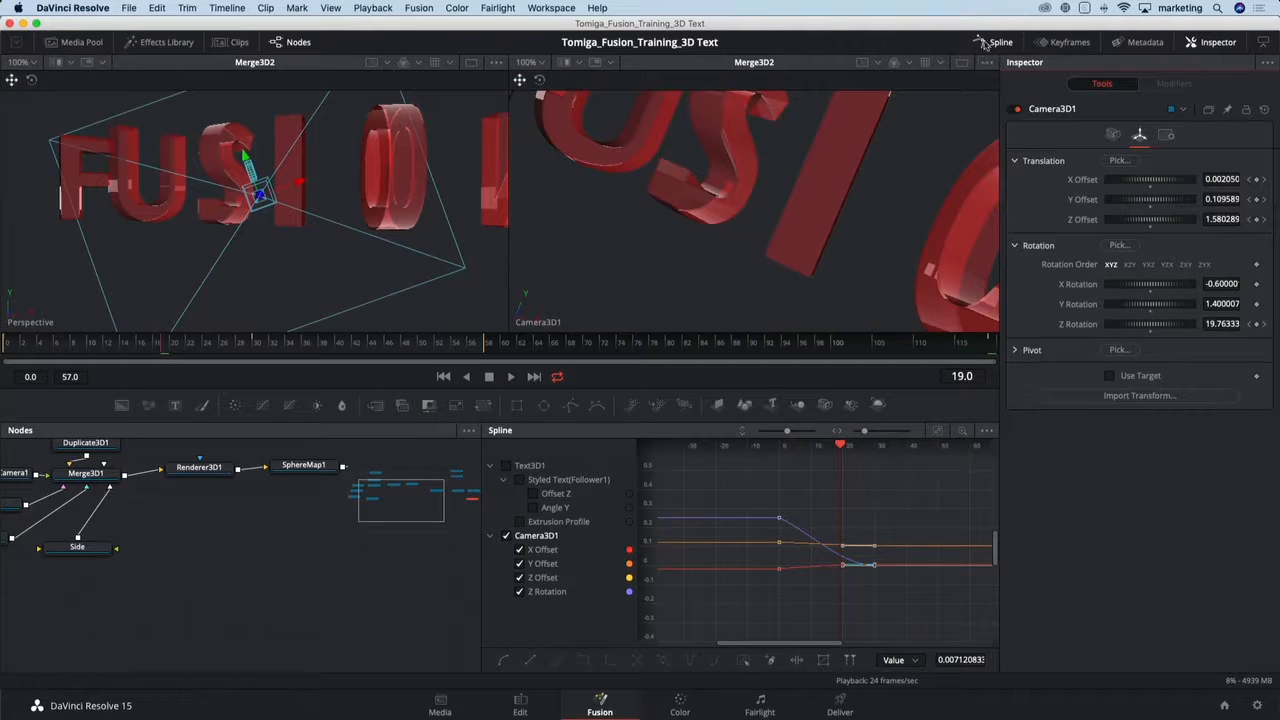
- Close the Spline editor and group all the environment nodes from the box and SphericalCamera1 through to SphereMap1
click(993, 42)
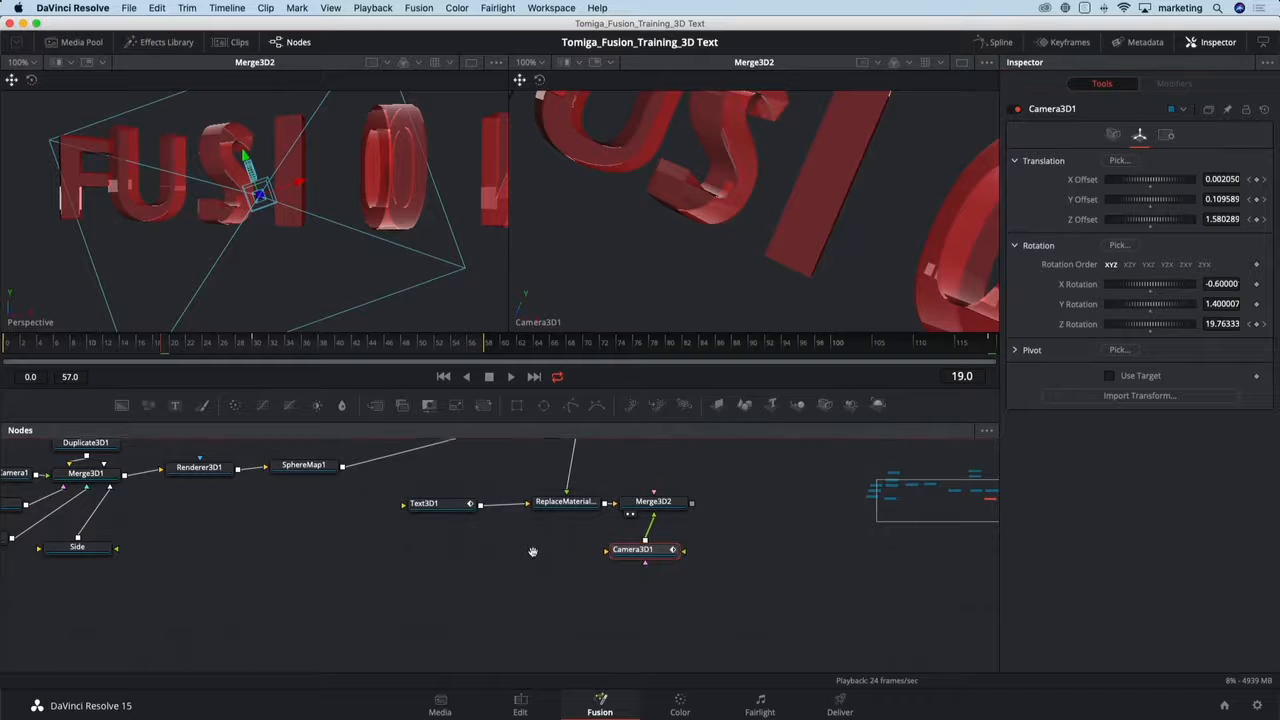
scroll(532, 556, up, 3)
scroll(560, 580, left, 6)
scroll(434, 585, down, 3)
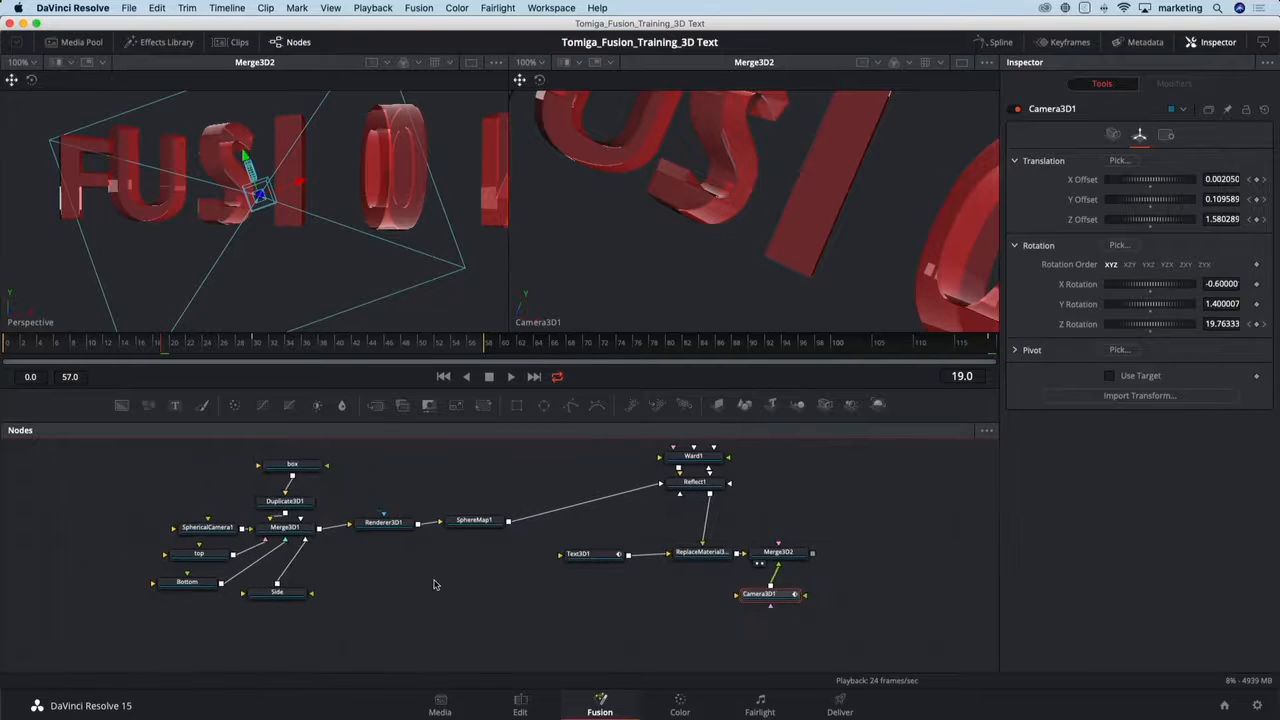
drag(202, 468, 485, 611)
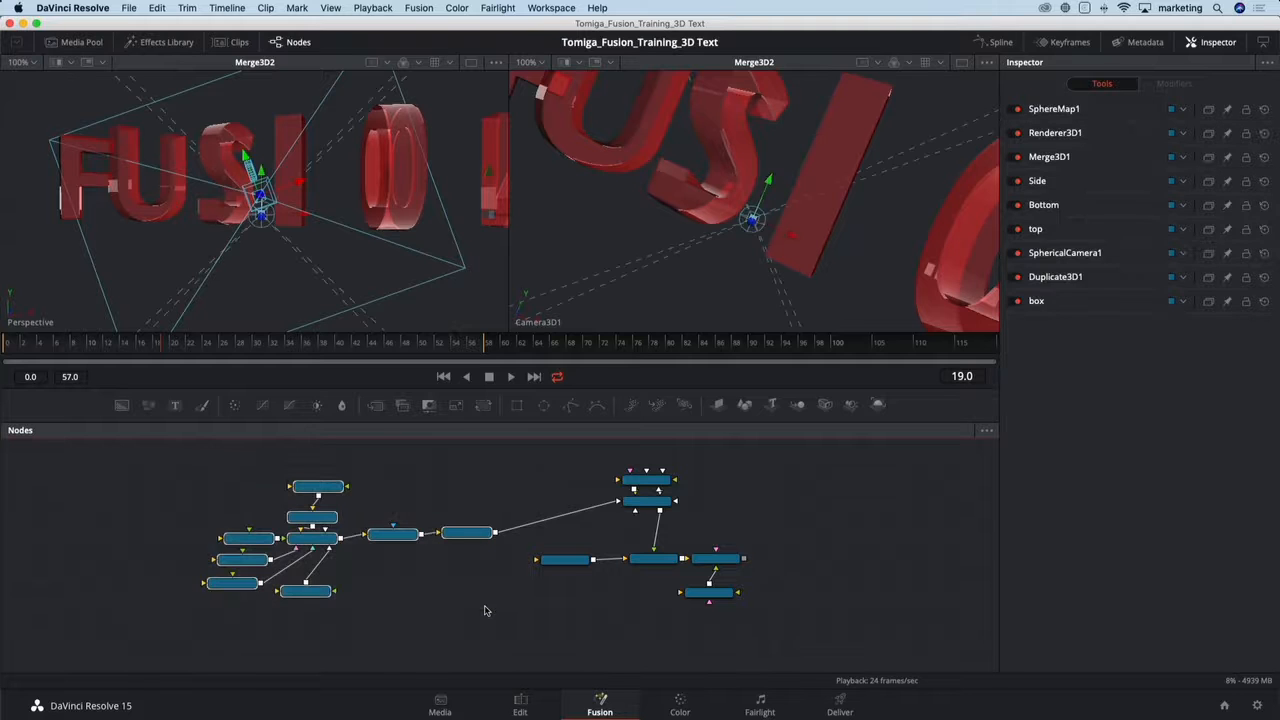
key(super+g)
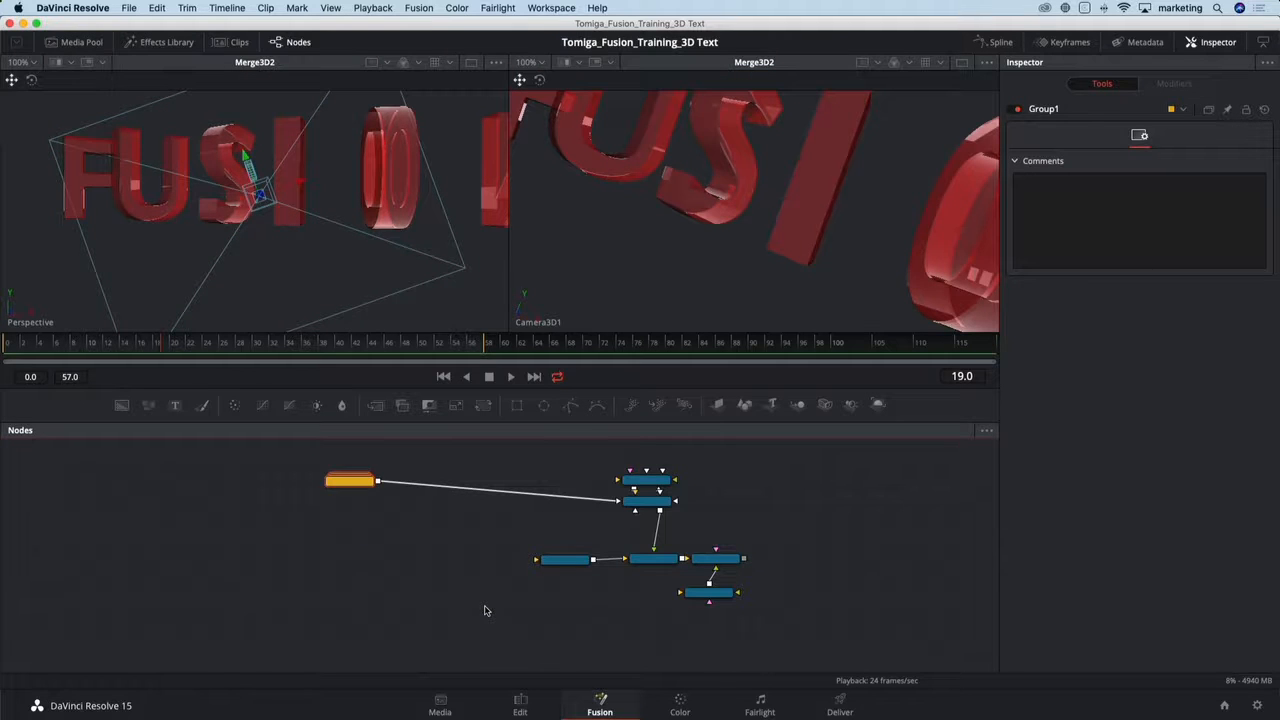
- Move the collapsed group node closer to the Reflect1 node
drag(401, 531, 477, 511)
drag(619, 532, 346, 534)
scroll(463, 539, up, 3)
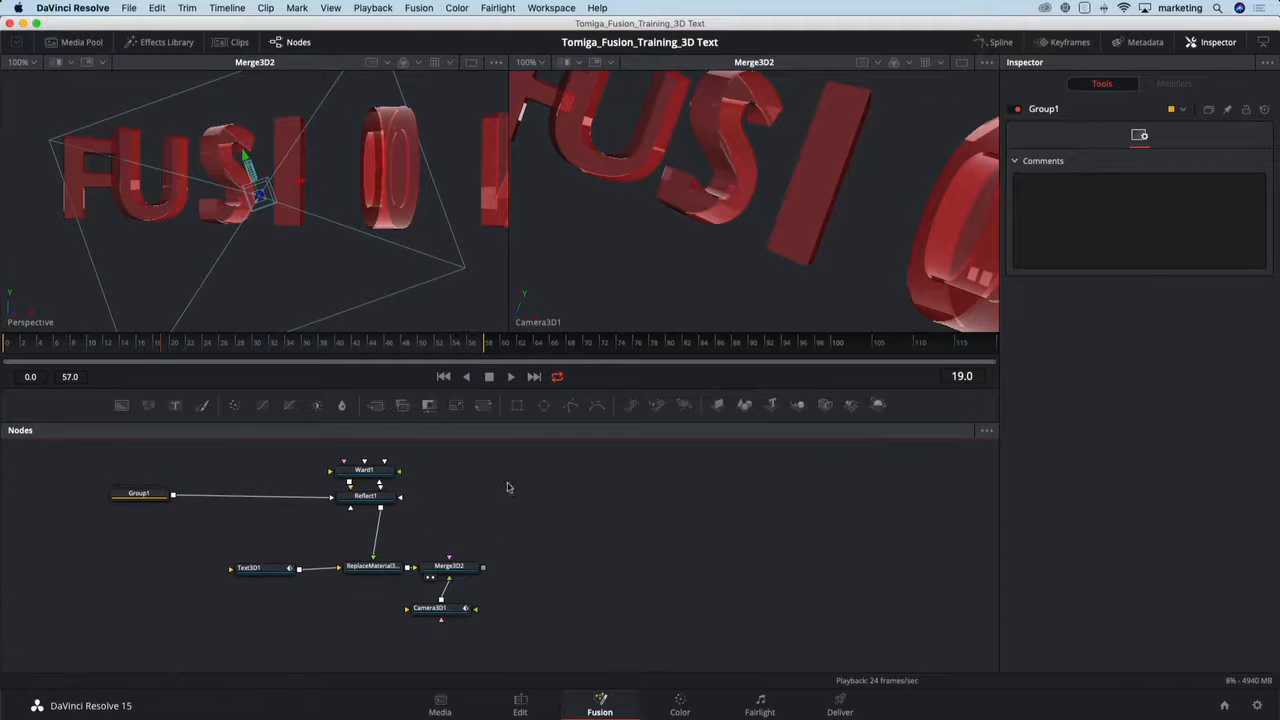
drag(507, 487, 507, 502)
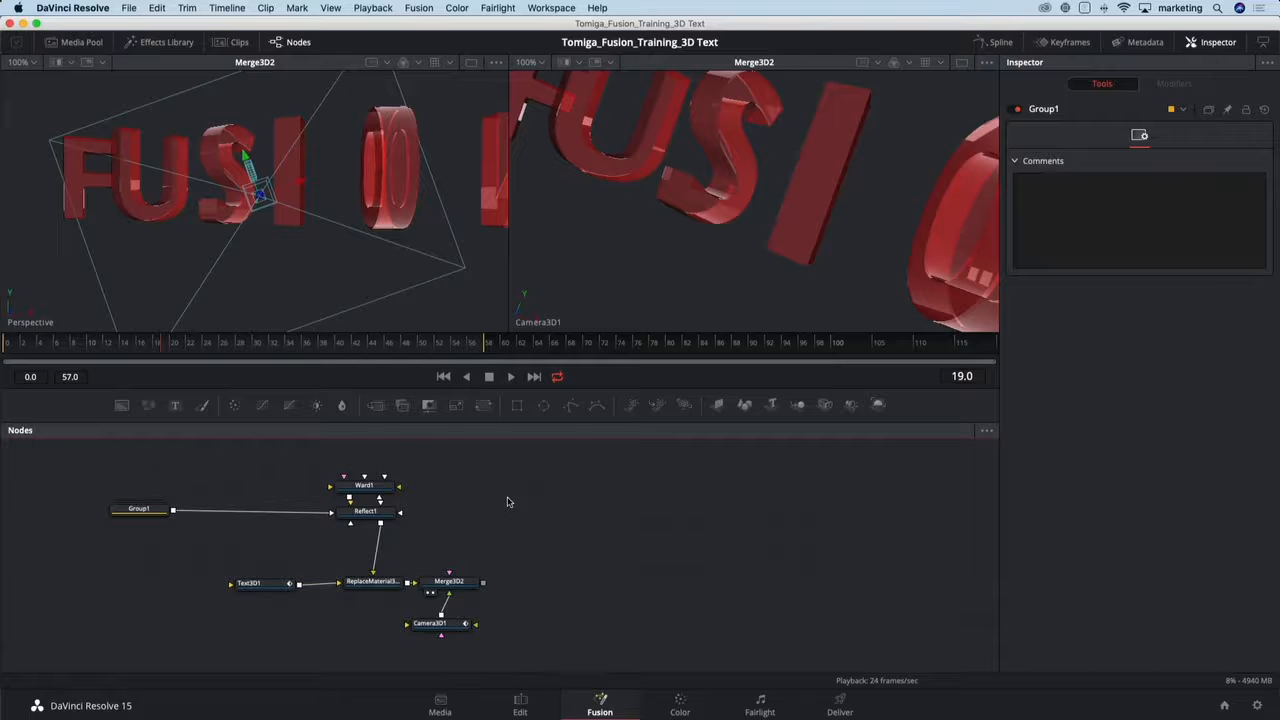
- Browse the Effects Library's template categories, including Backgrounds, Lens flares, Motion graphics, Shaders and Particles
click(166, 42)
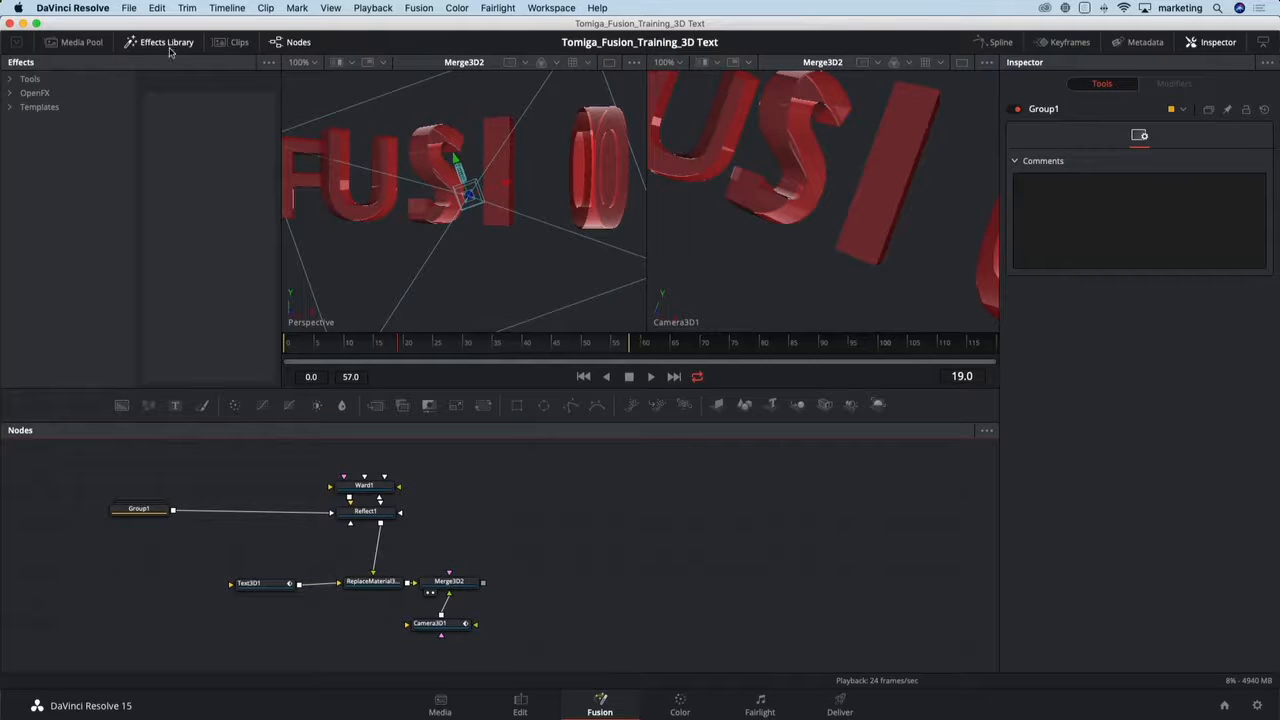
click(10, 109)
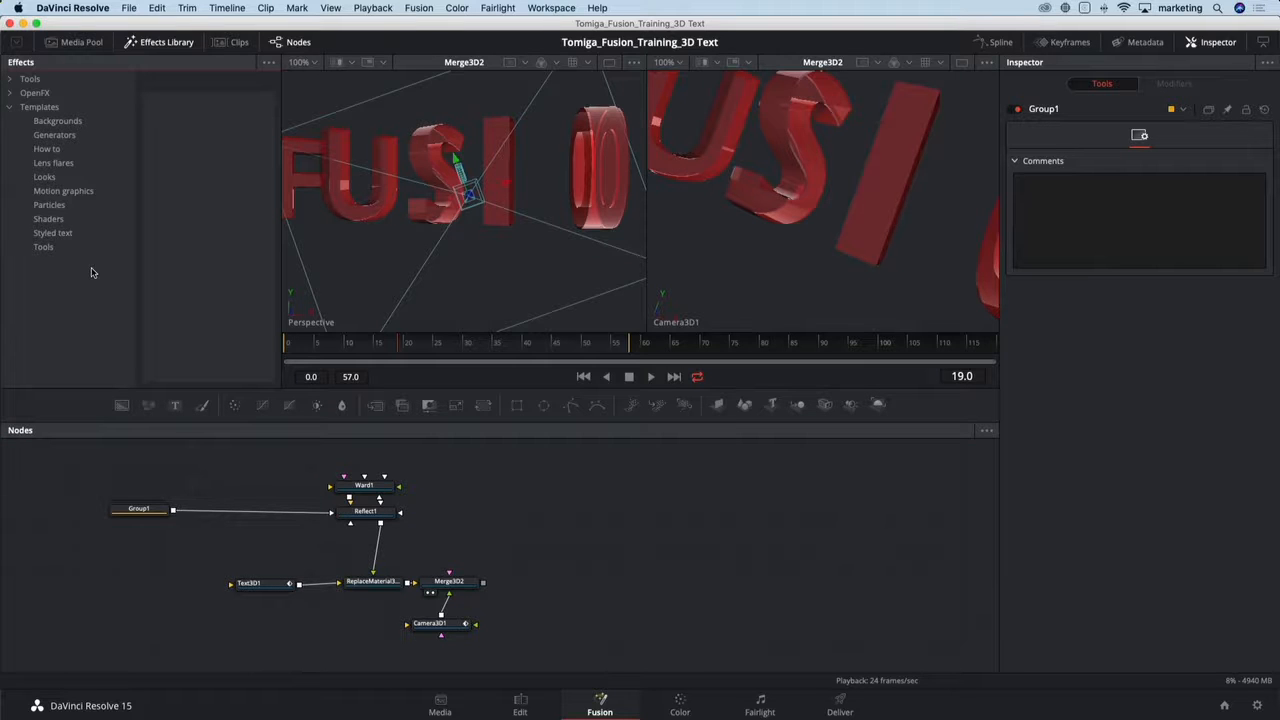
click(80, 122)
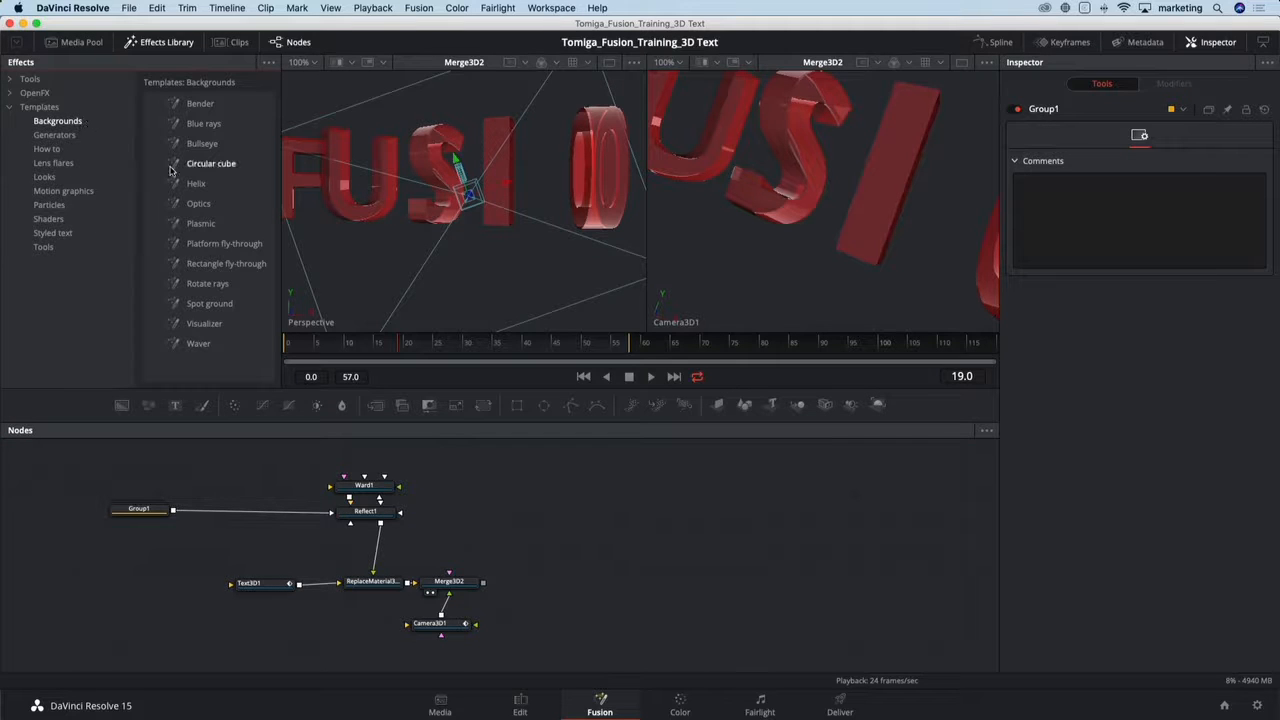
click(69, 138)
click(69, 164)
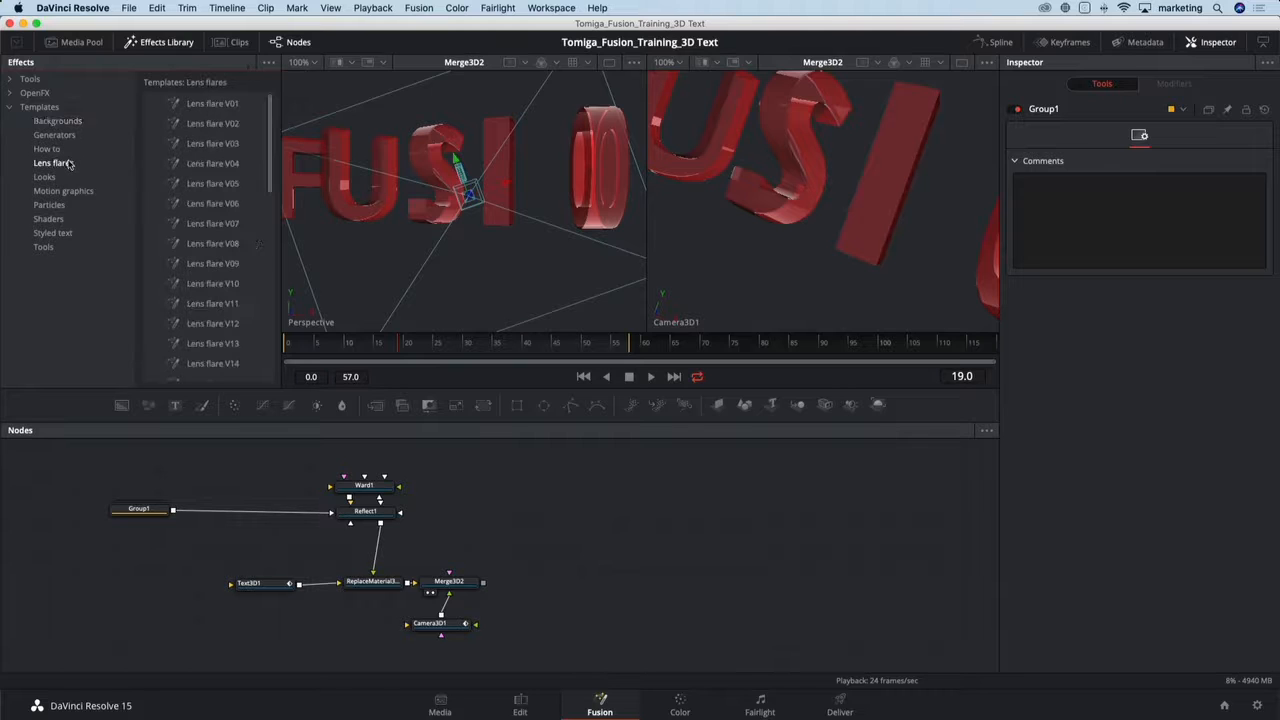
click(75, 193)
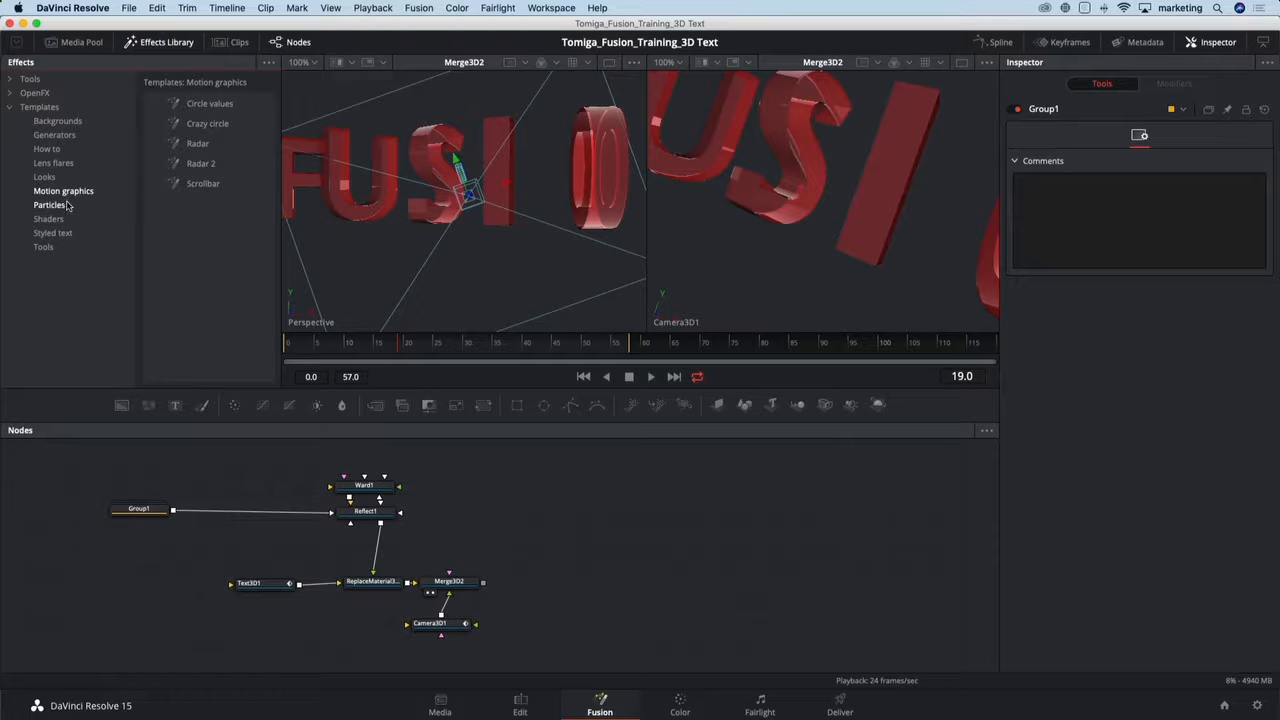
click(68, 205)
click(64, 221)
click(68, 206)
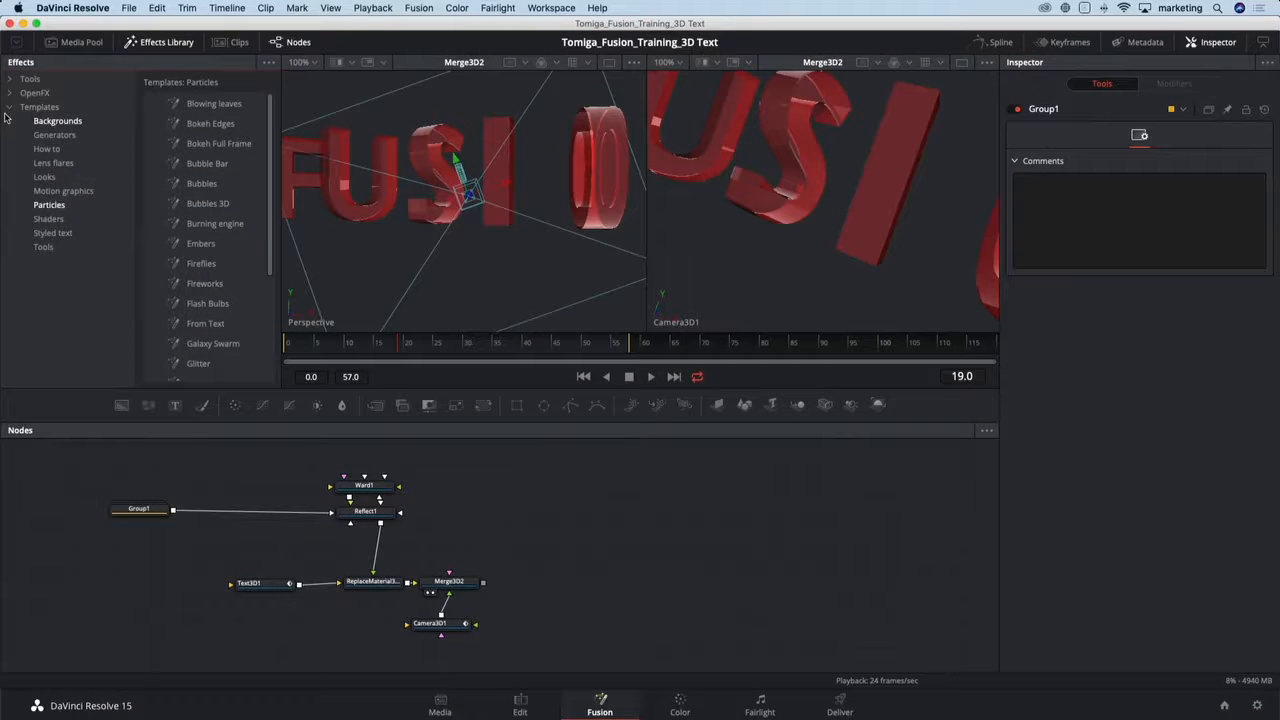
- List the Particles tools in the Effects Library and enlarge the library to show more of them
click(9, 107)
click(9, 79)
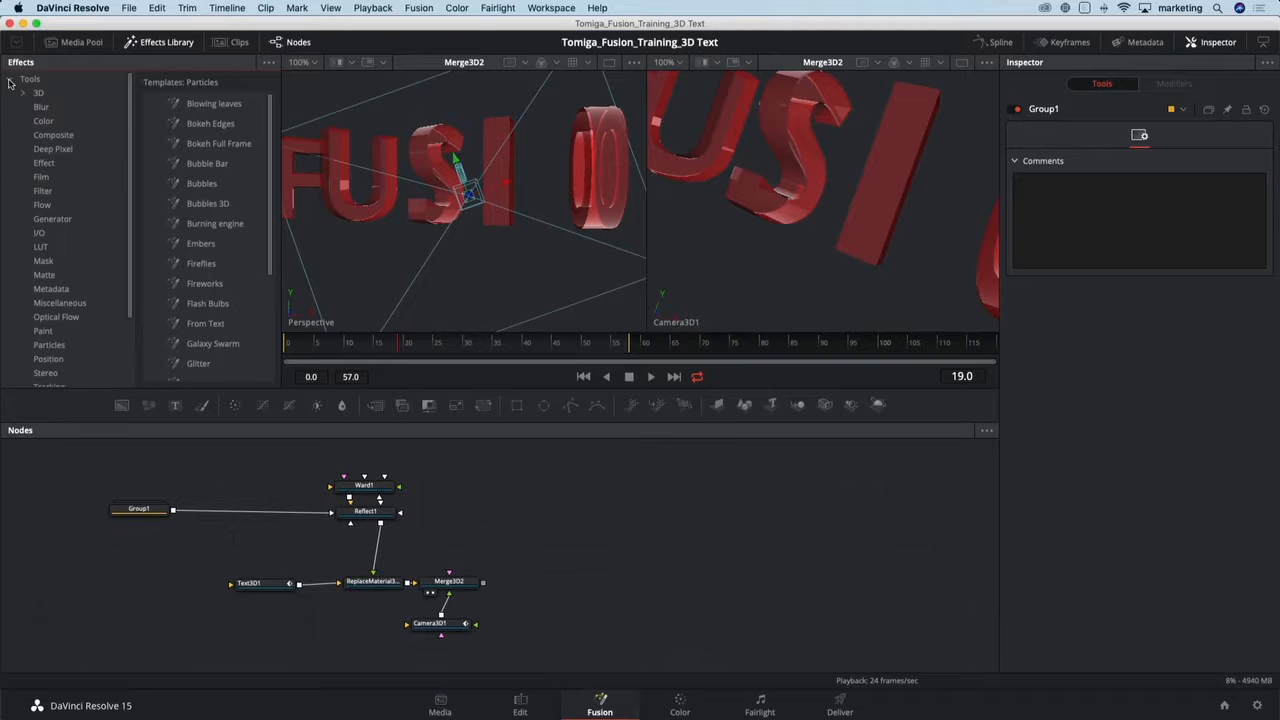
click(73, 347)
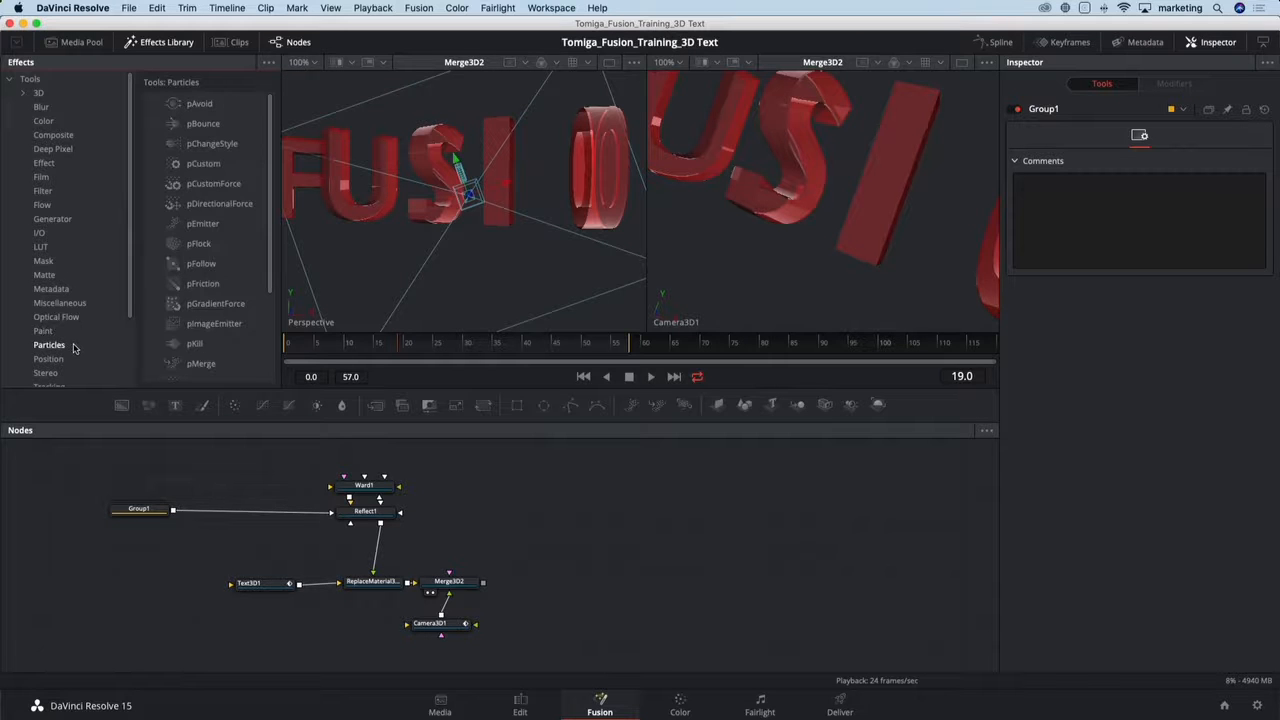
drag(279, 387, 319, 465)
drag(285, 374, 345, 362)
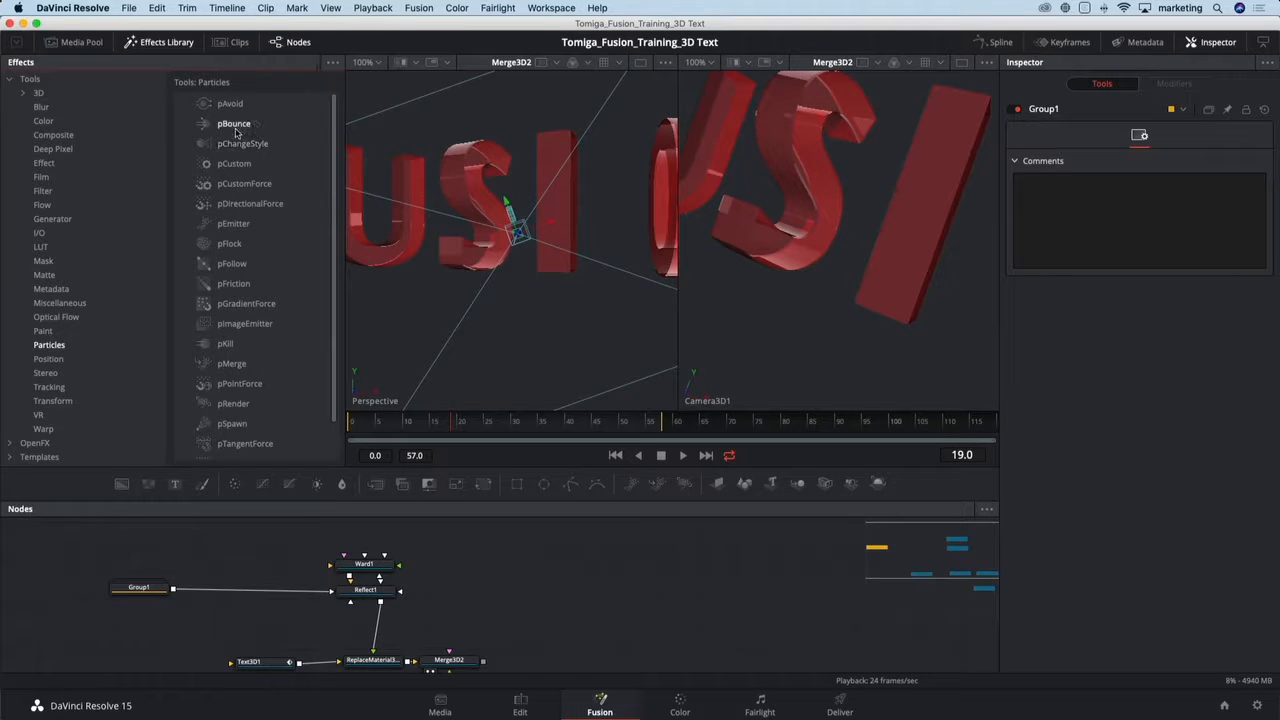
- Add a pEmitter node followed by a connected pRender node, and close the Effects Library
scroll(236, 132, down, 2)
scroll(241, 147, up, 2)
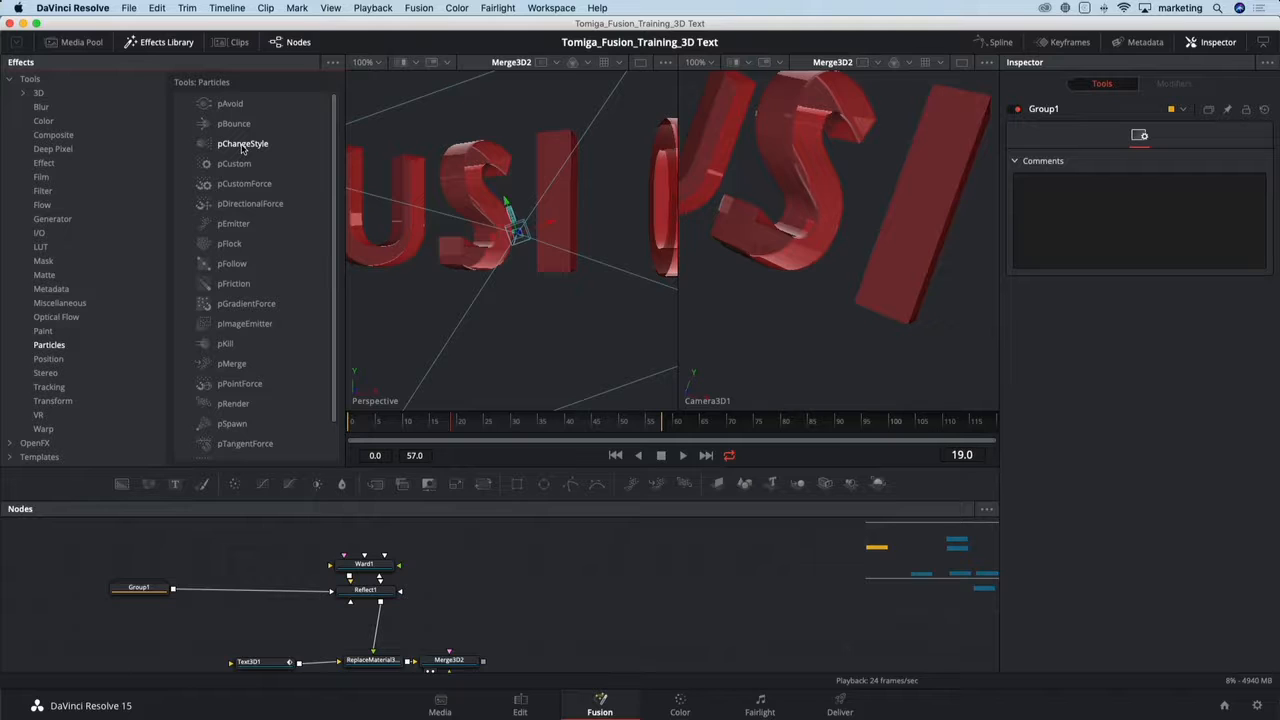
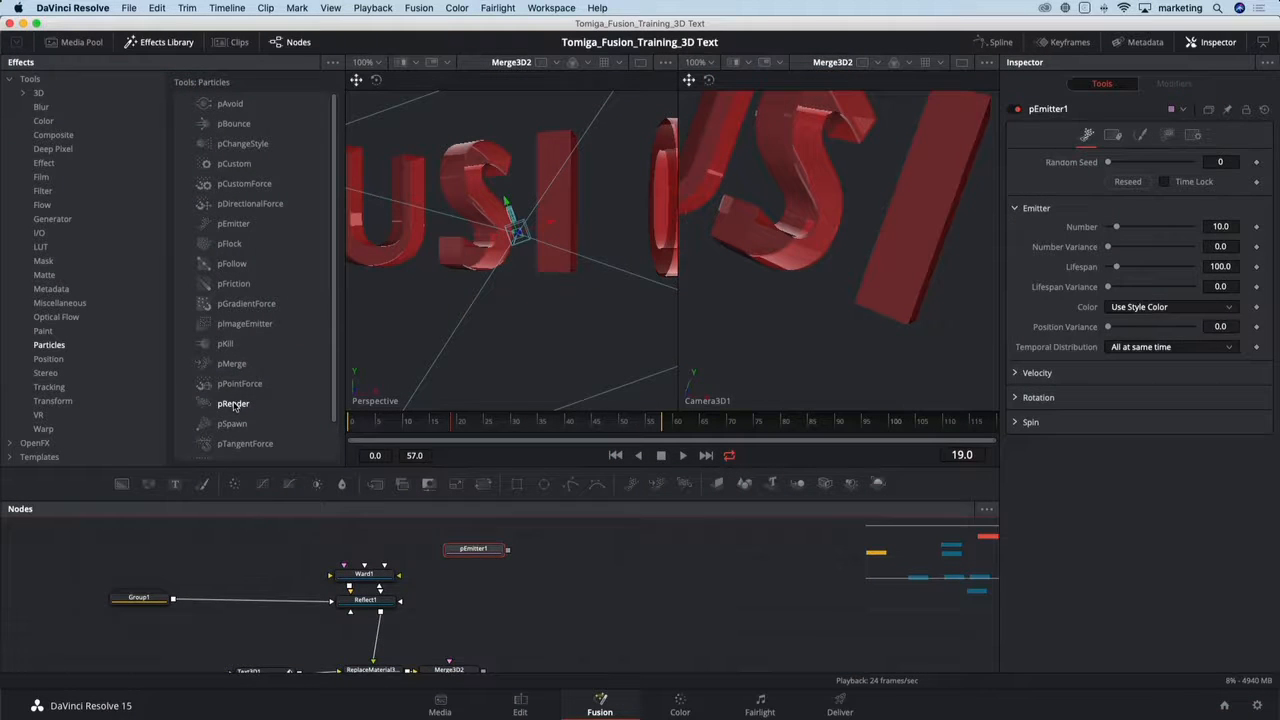
click(233, 404)
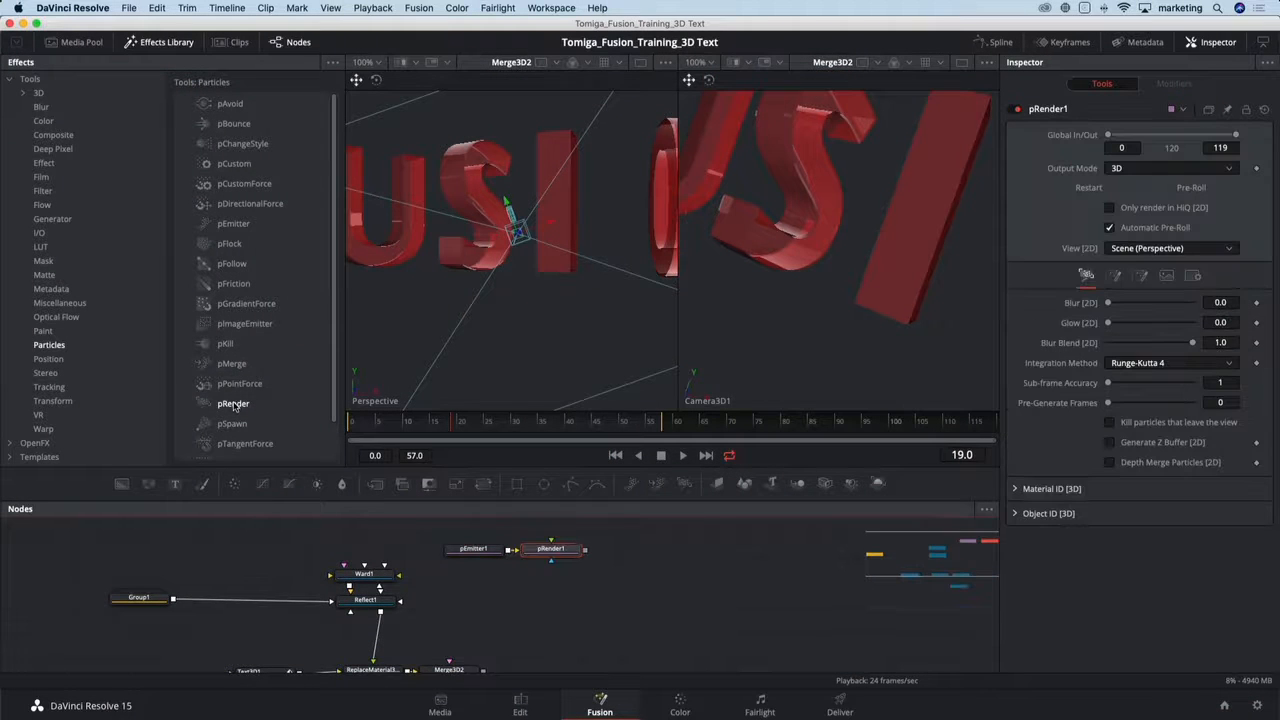
click(158, 44)
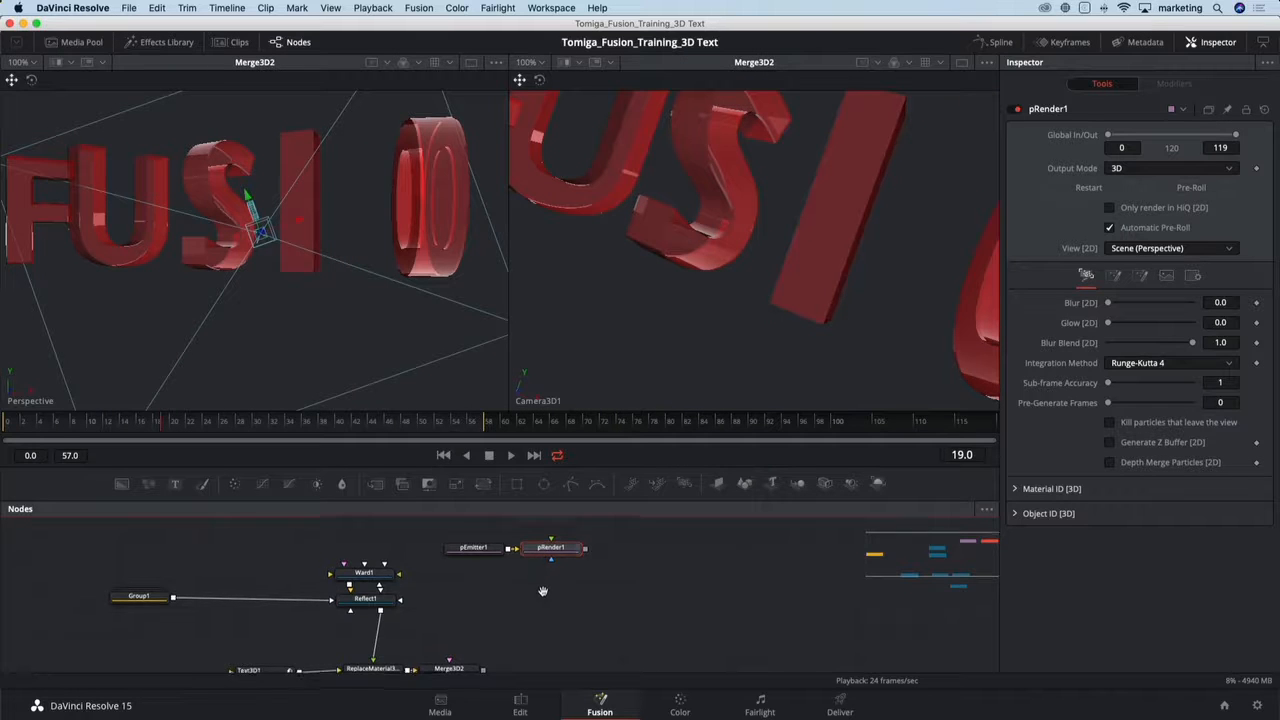
- Connect pRender1 to Merge3D2, start playback to preview the particles, and place pRender1 between pEmitter1 and Merge3D2
scroll(580, 550, down, 1)
drag(624, 498, 620, 419)
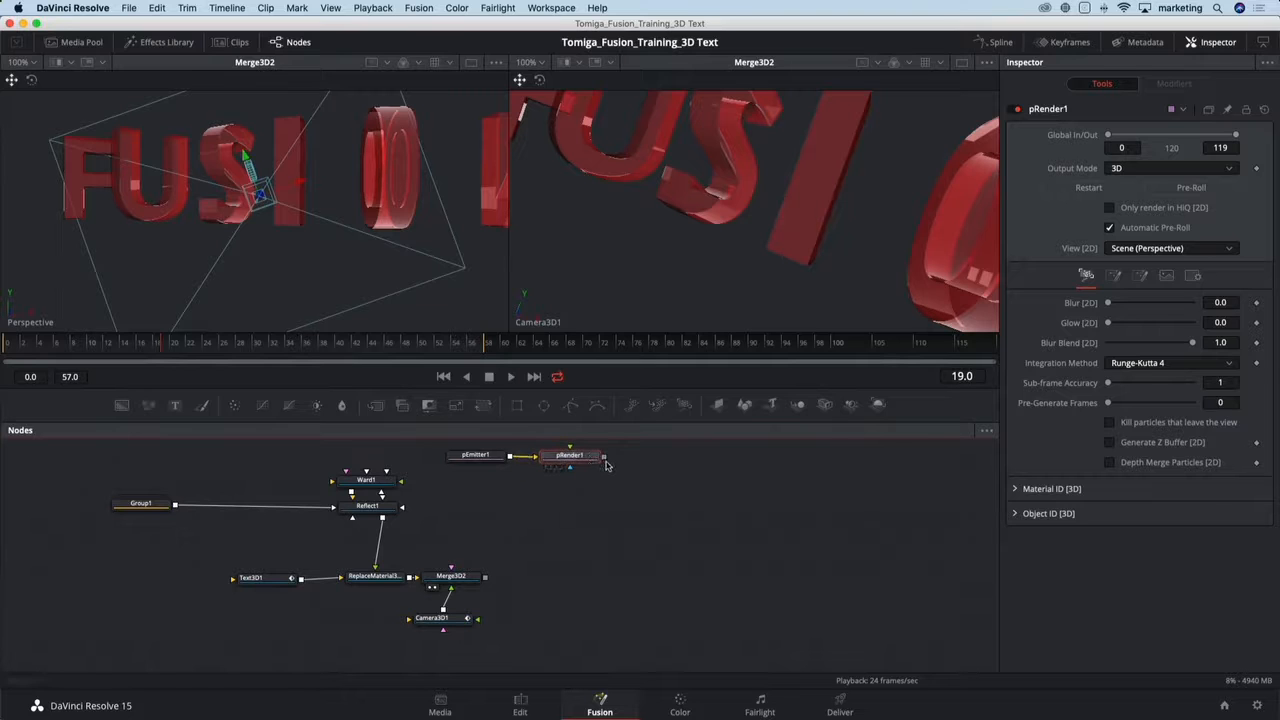
drag(605, 462, 464, 583)
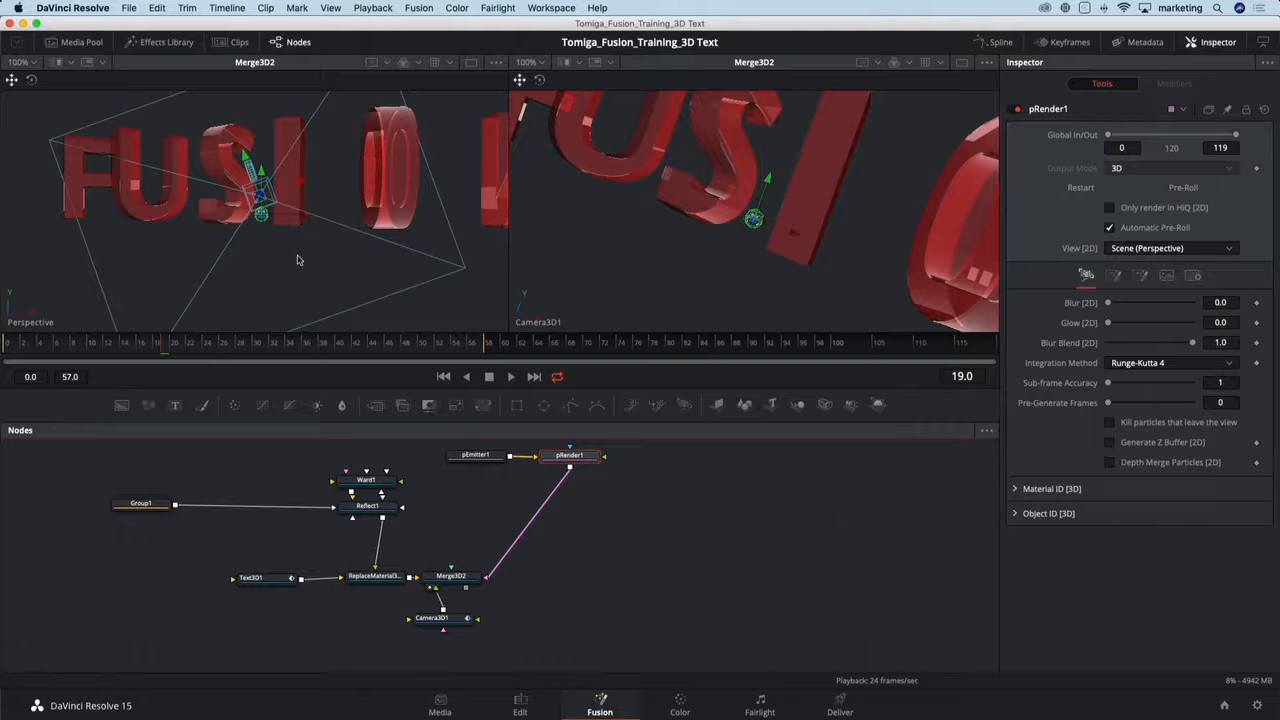
drag(297, 259, 411, 291)
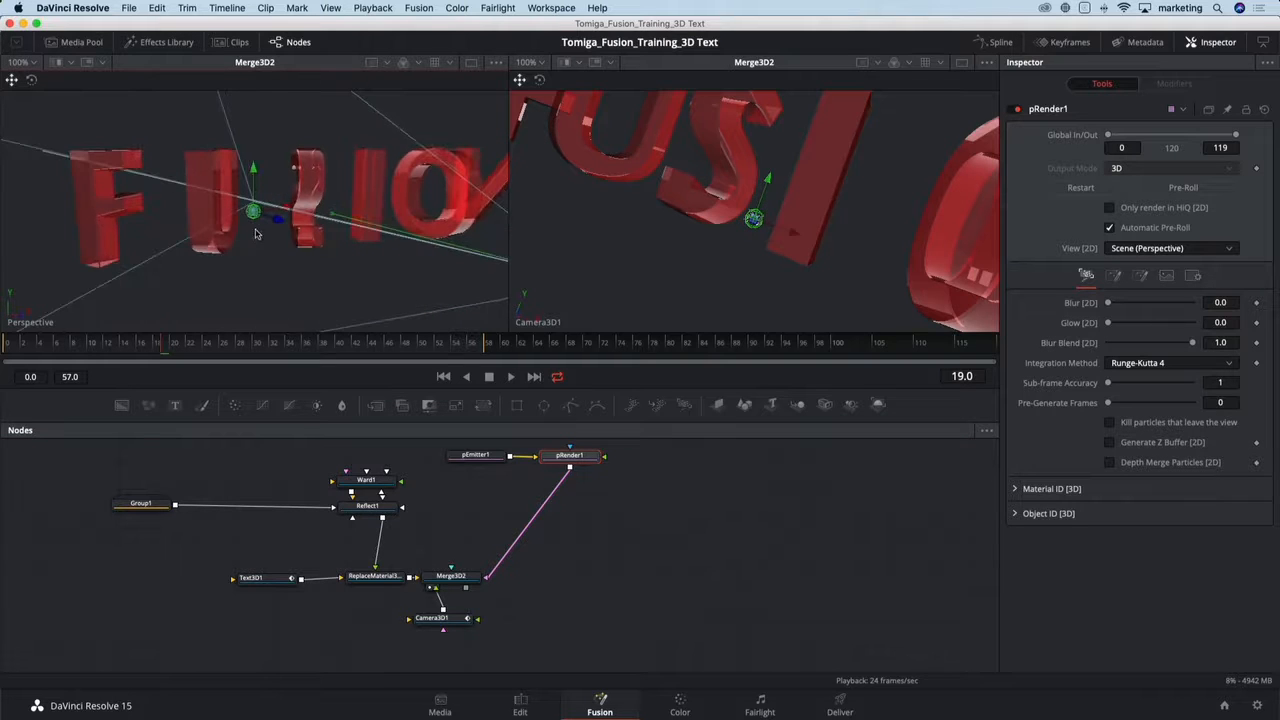
key(space)
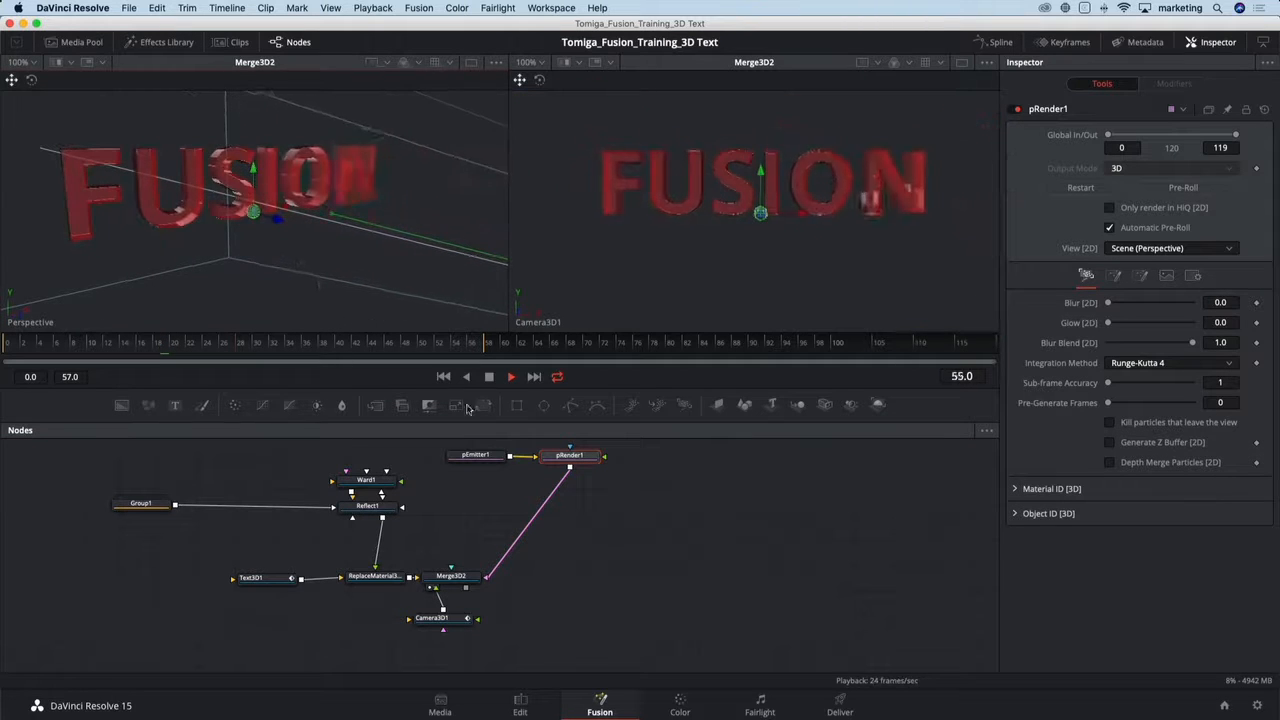
drag(592, 455, 489, 498)
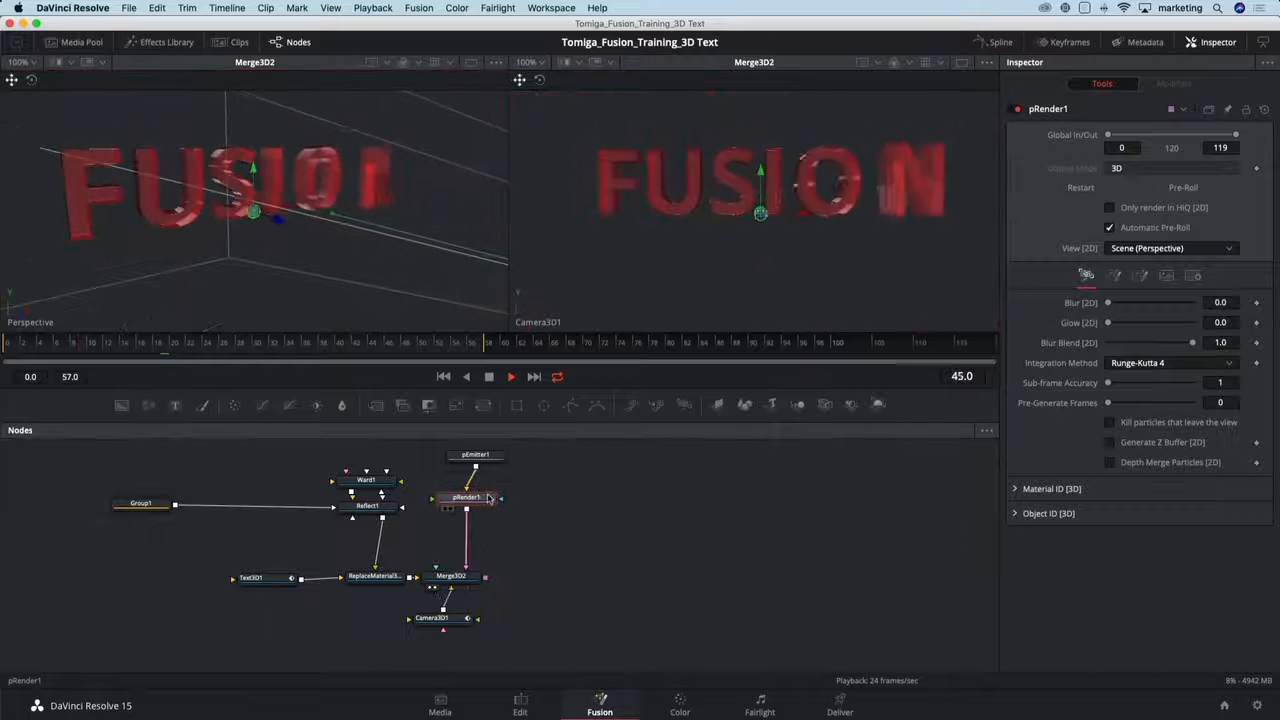
- Change pEmitter1's emission region from Sphere to Cube
click(475, 455)
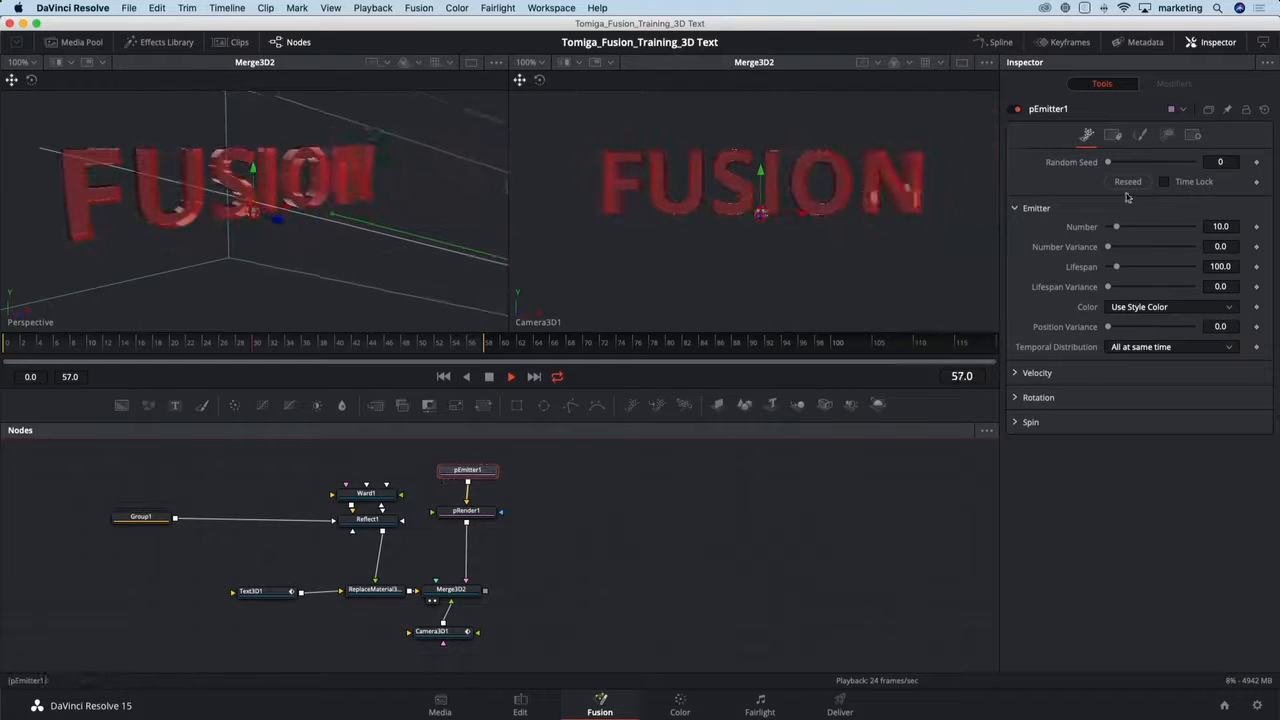
click(1167, 135)
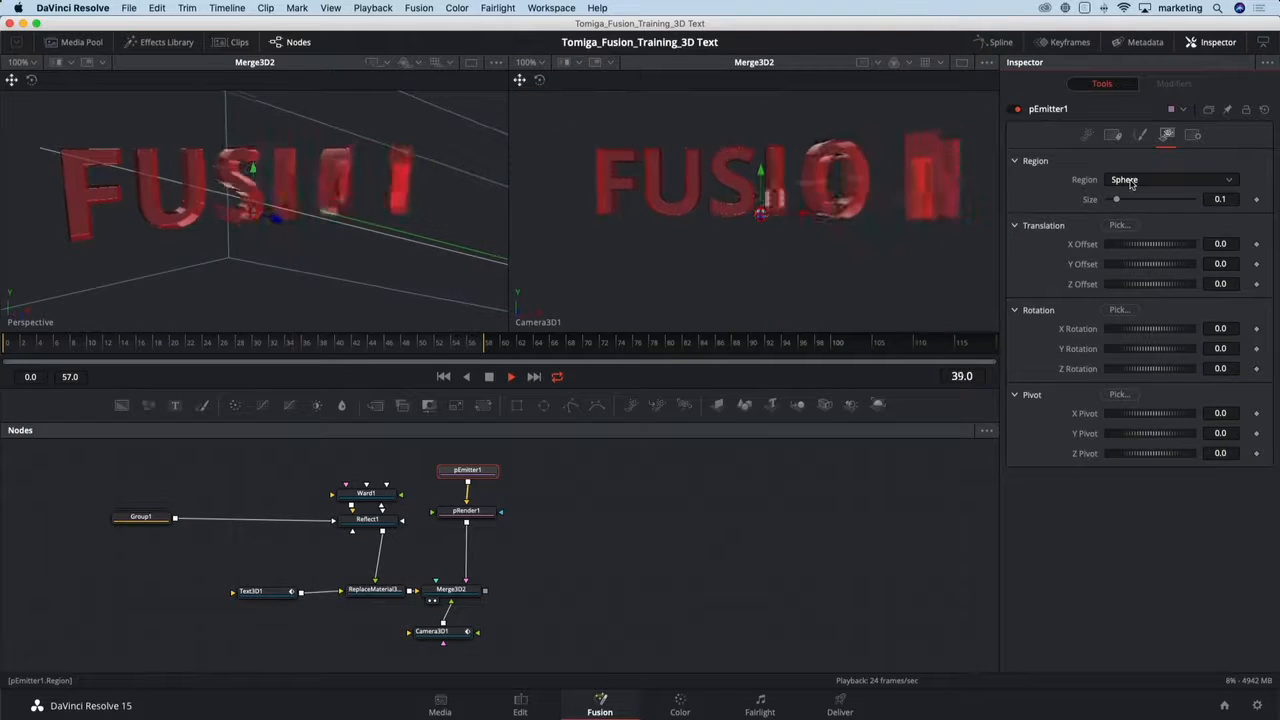
click(1131, 180)
click(1136, 232)
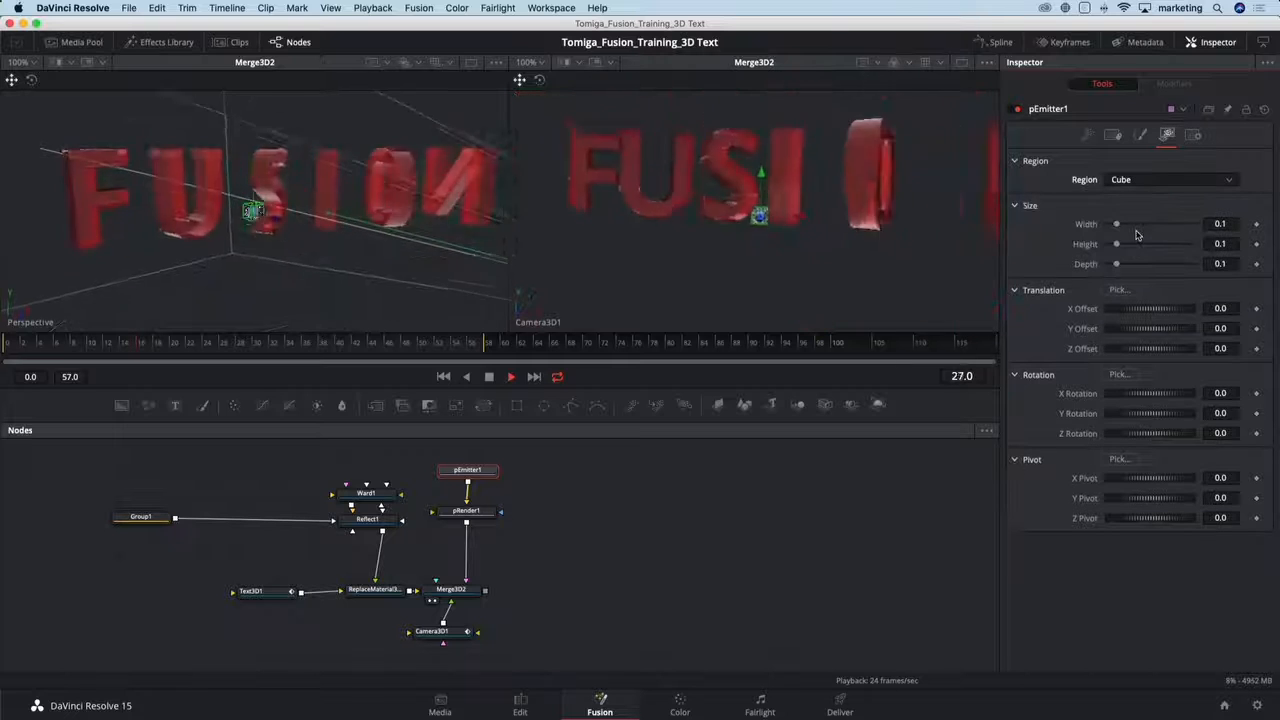
- Enlarge pEmitter1's cube region to Width 0.953, Height 0.969 and Depth 1.0, and stop the playback
drag(1117, 226, 1188, 224)
drag(1117, 245, 1192, 246)
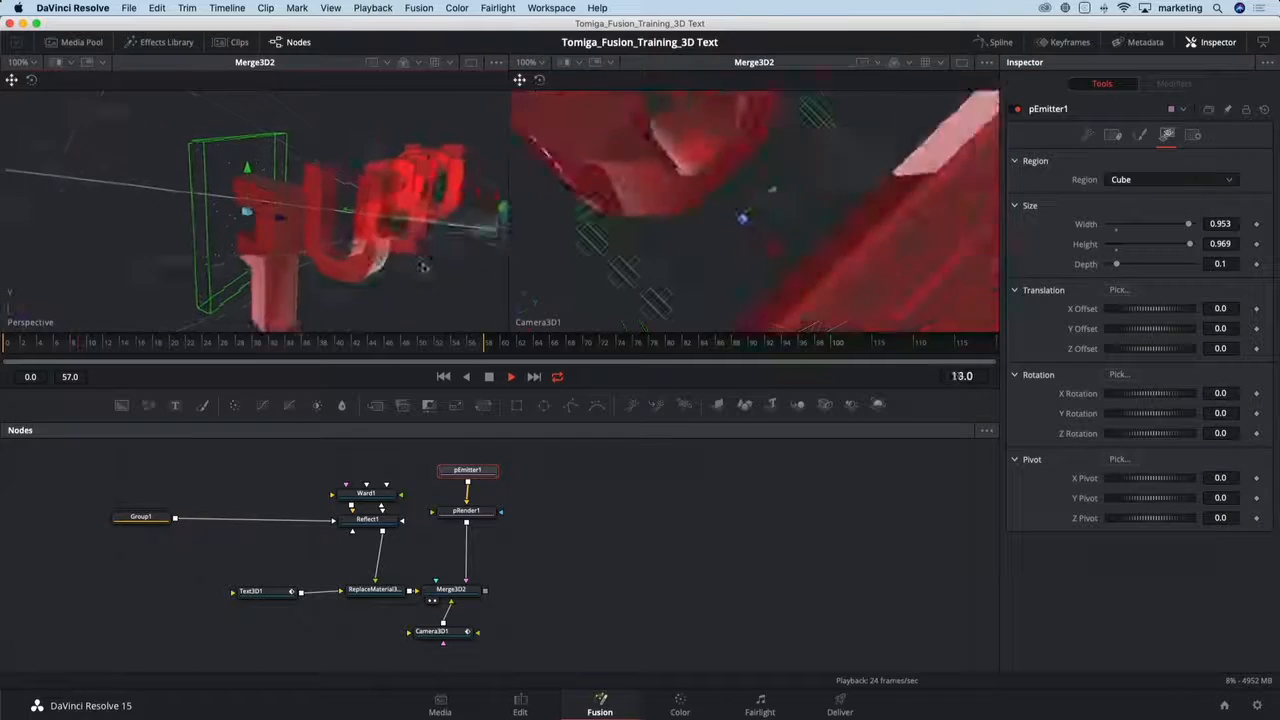
drag(1117, 264, 1192, 264)
key(space)
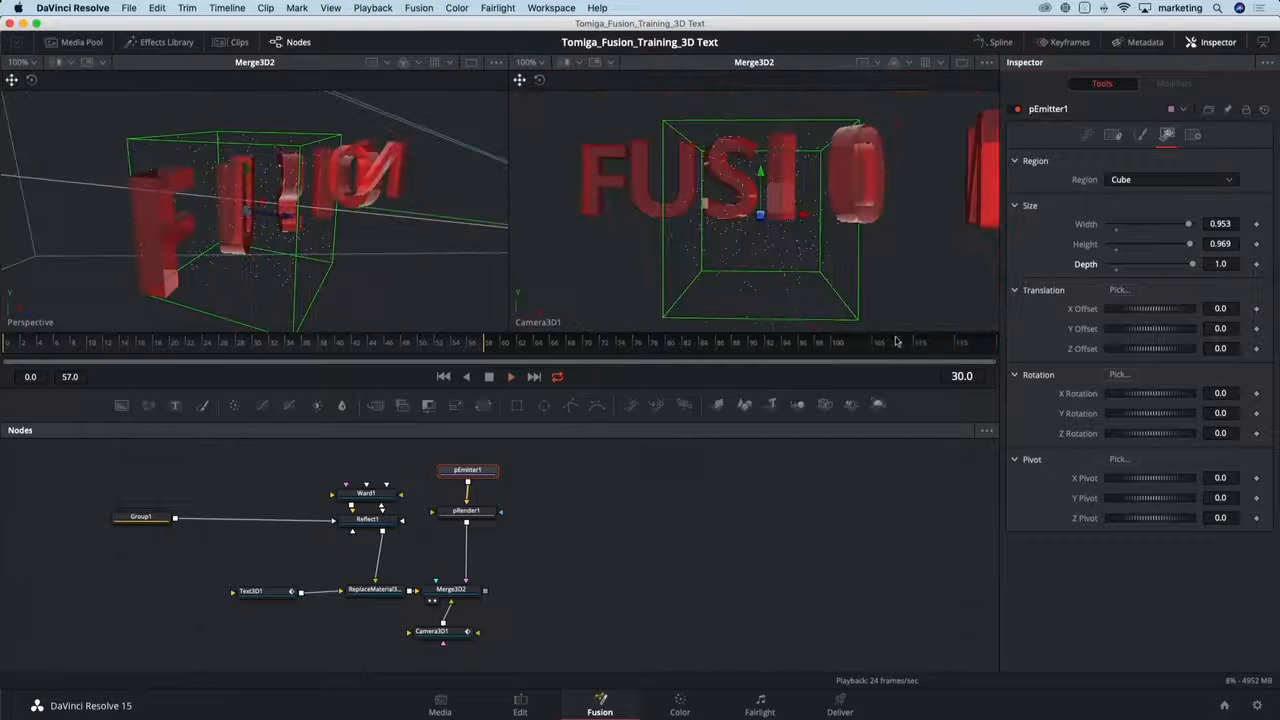
- Go to frame 119 and lengthen pEmitter1's cube region to a Depth of 5.0
drag(897, 339, 944, 335)
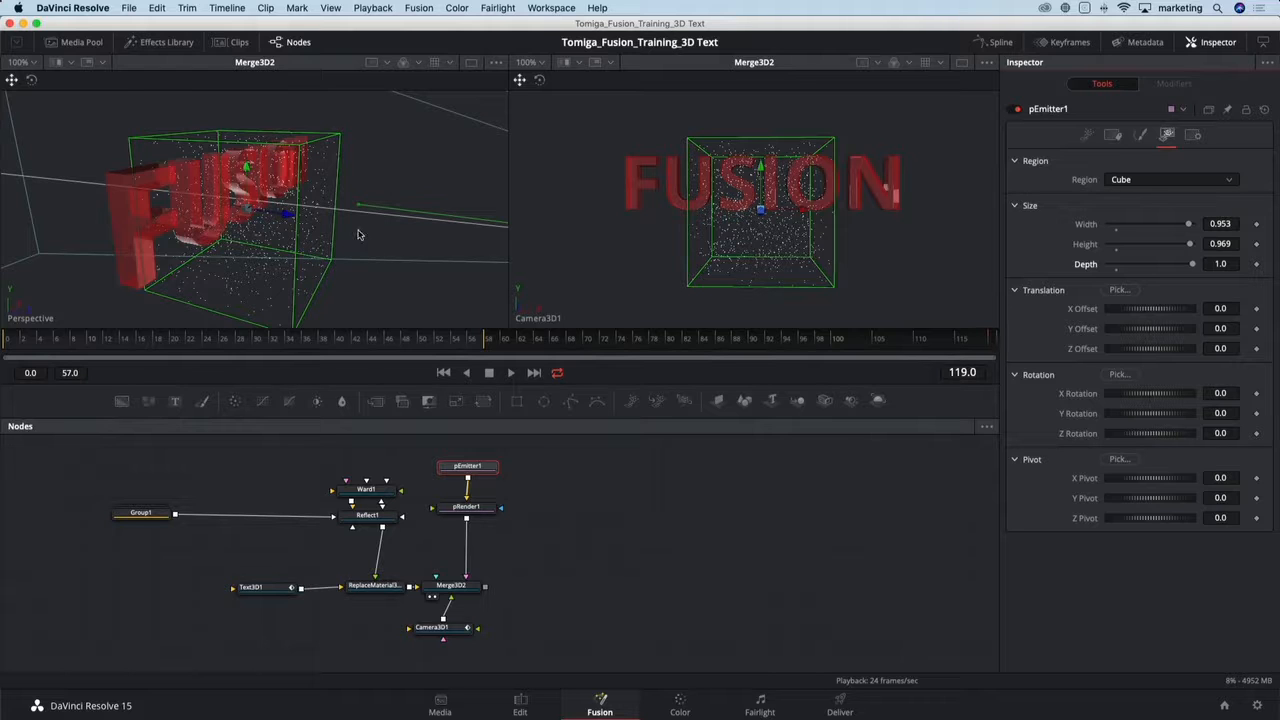
scroll(359, 234, down, 5)
drag(339, 248, 384, 256)
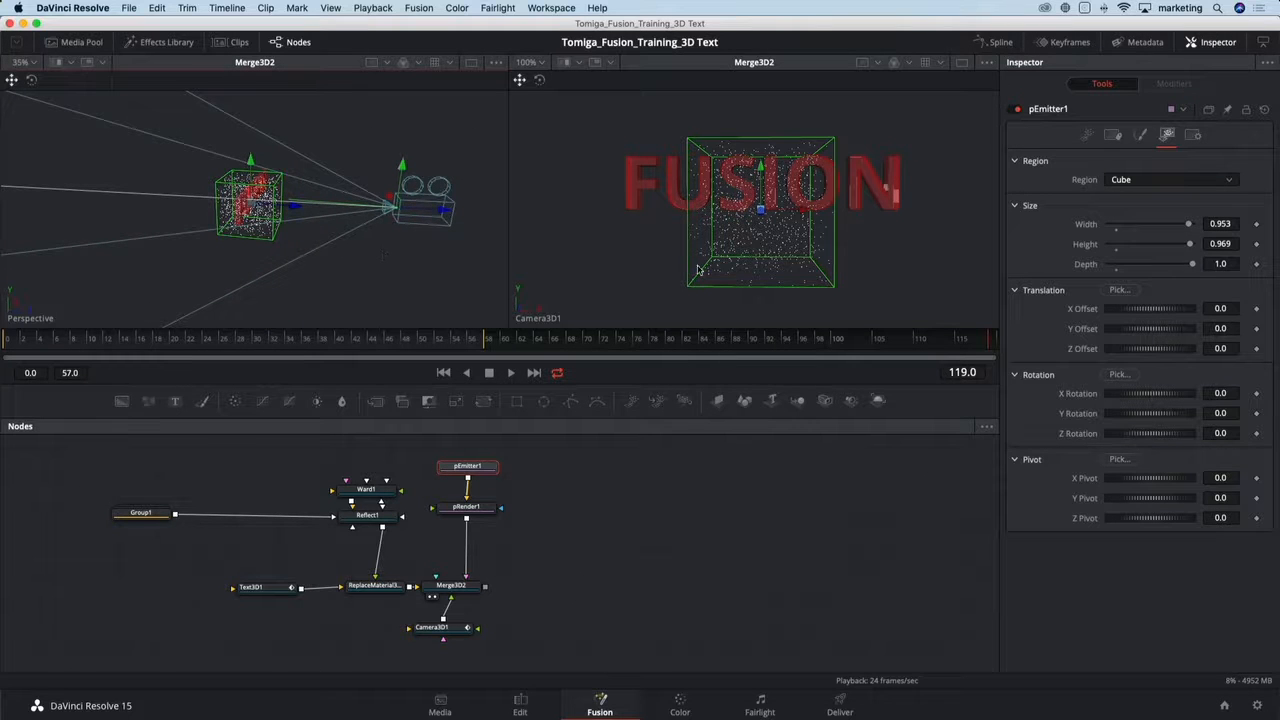
click(1224, 265)
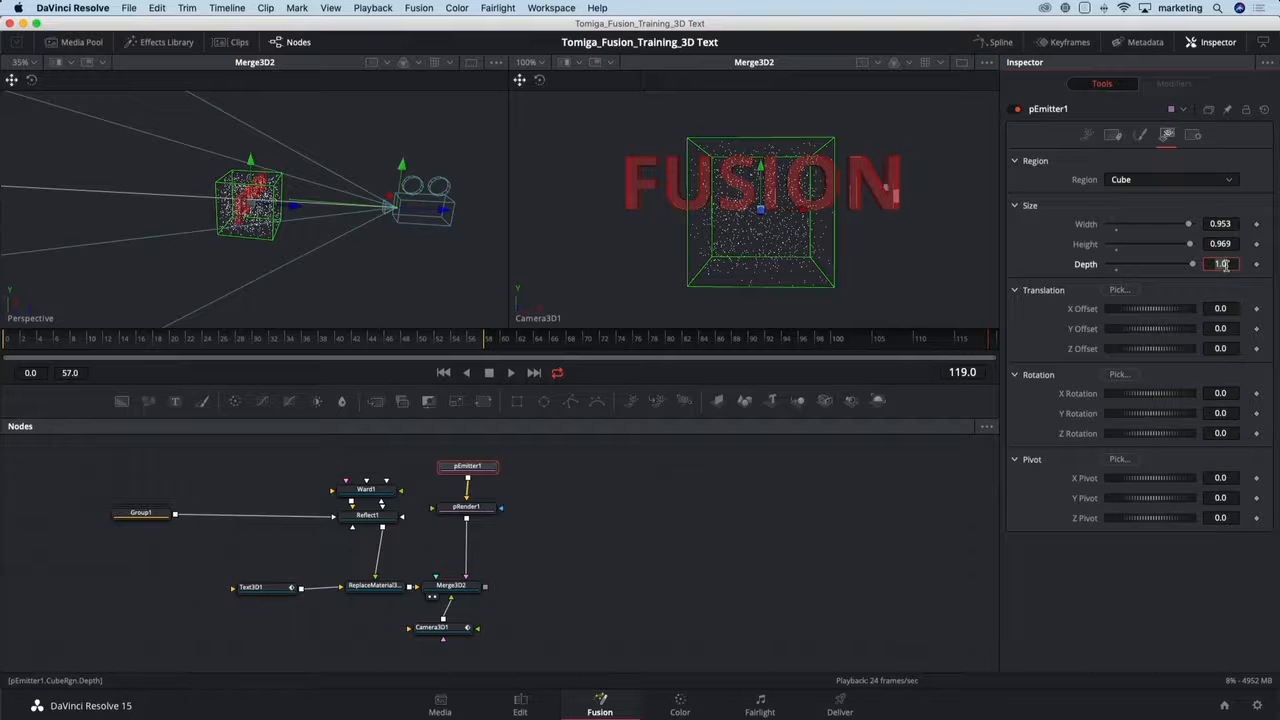
text(2)
key(Tab)
click(1224, 265)
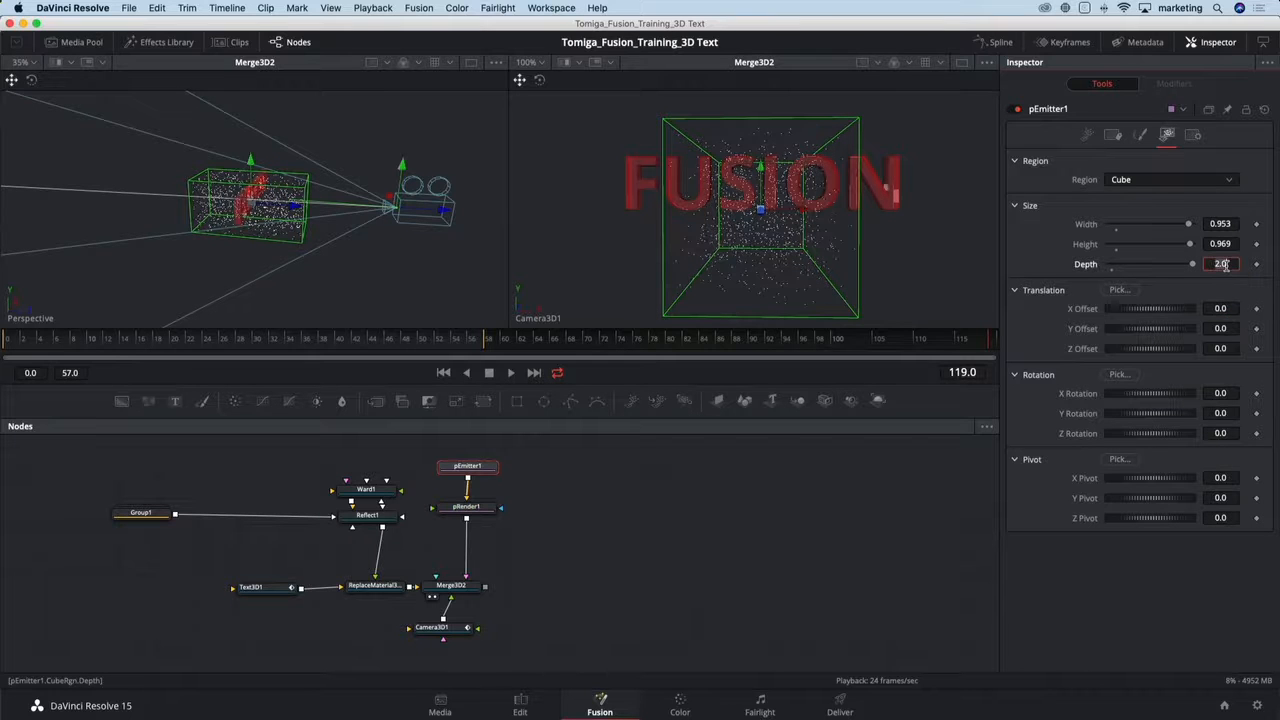
text(5)
key(Tab)
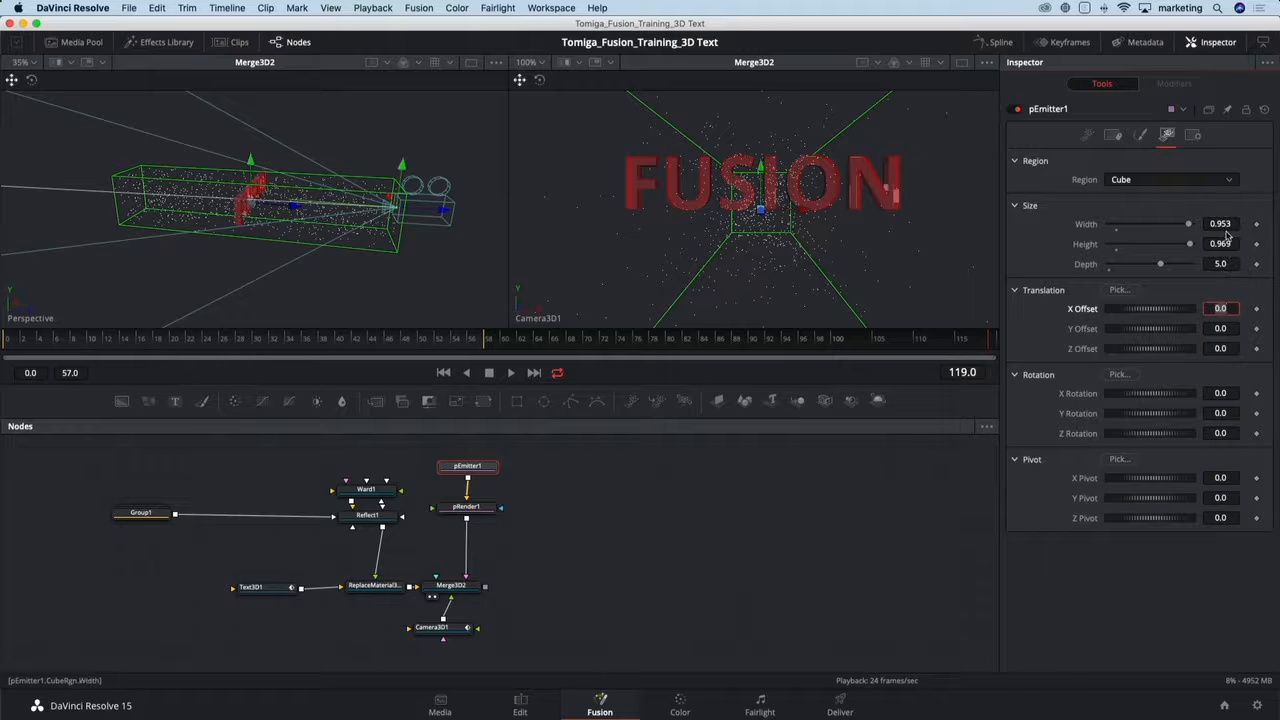
- Enlarge pEmitter1's cube region to a Width of 3.0 and a Height of 3.0
click(1224, 225)
text(2)
key(Tab)
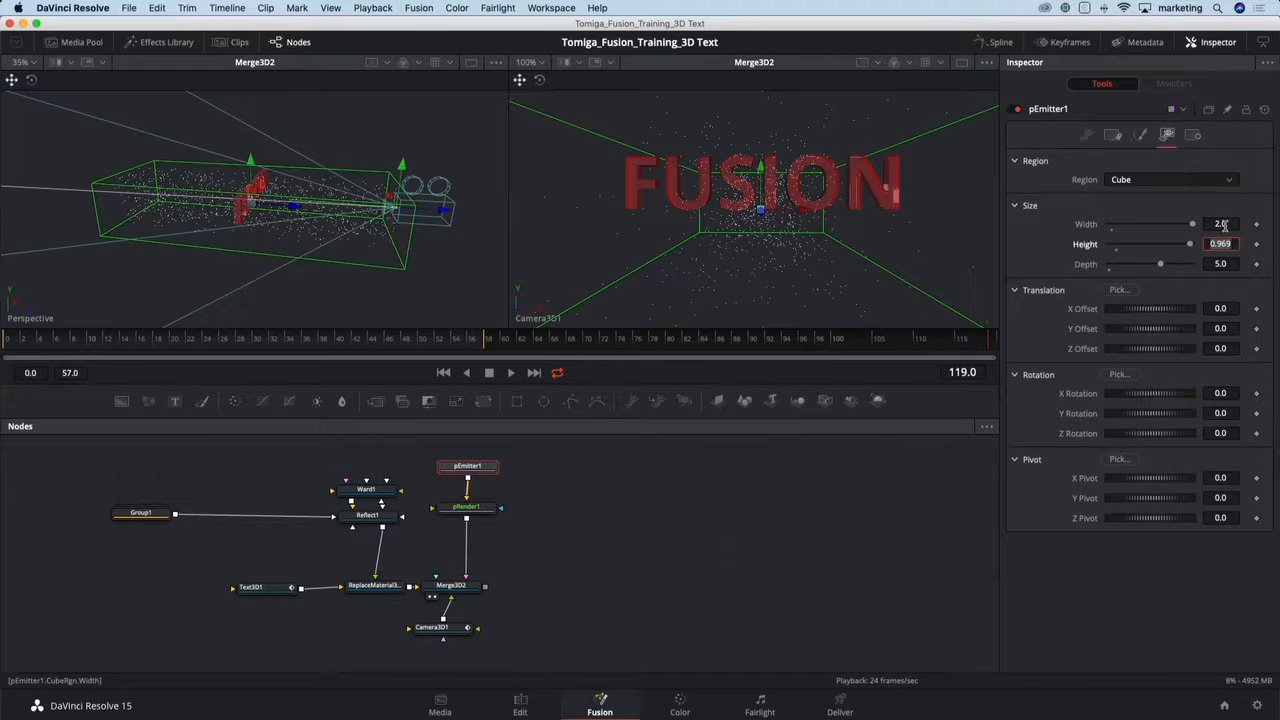
click(1233, 224)
text(3)
key(Tab)
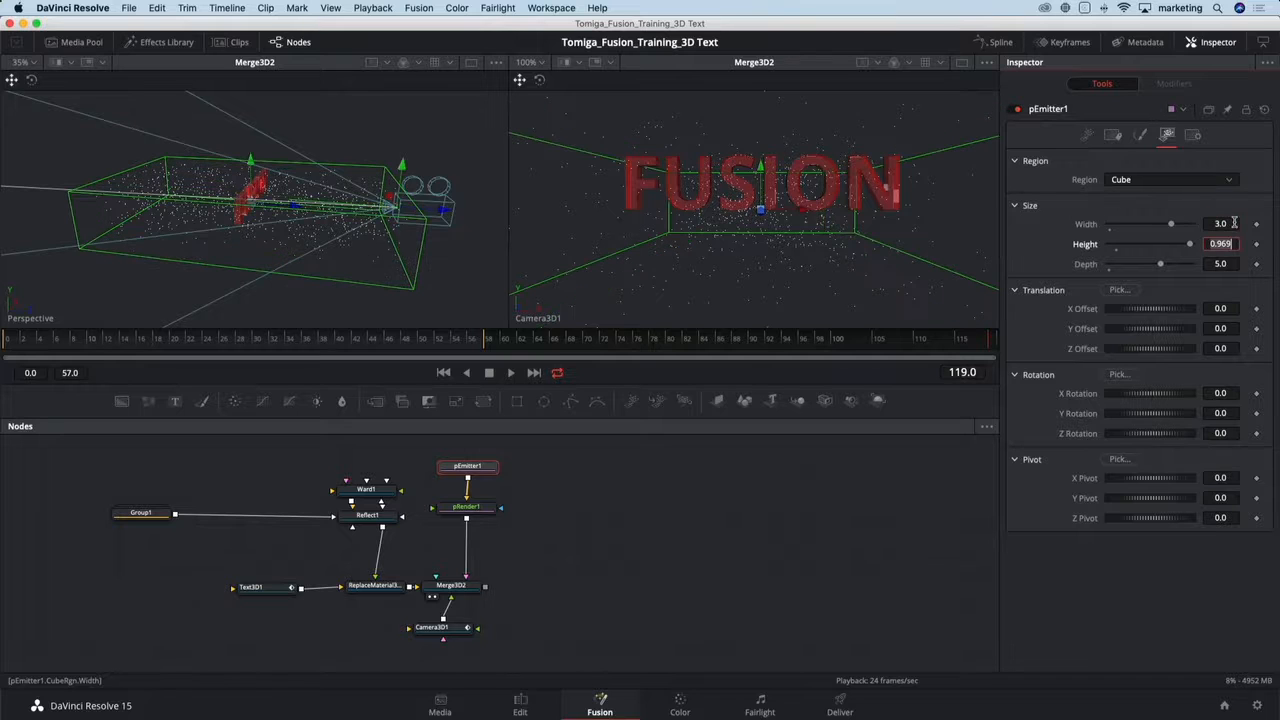
click(1219, 243)
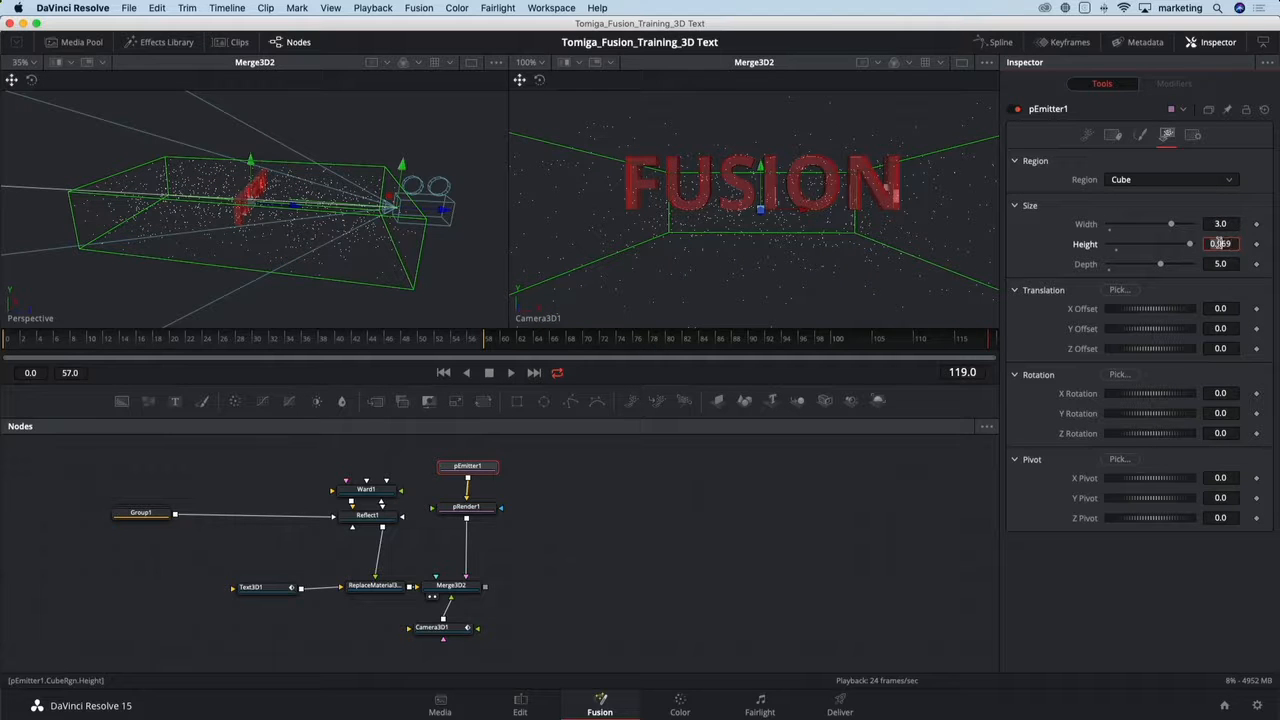
text(2)
key(Tab)
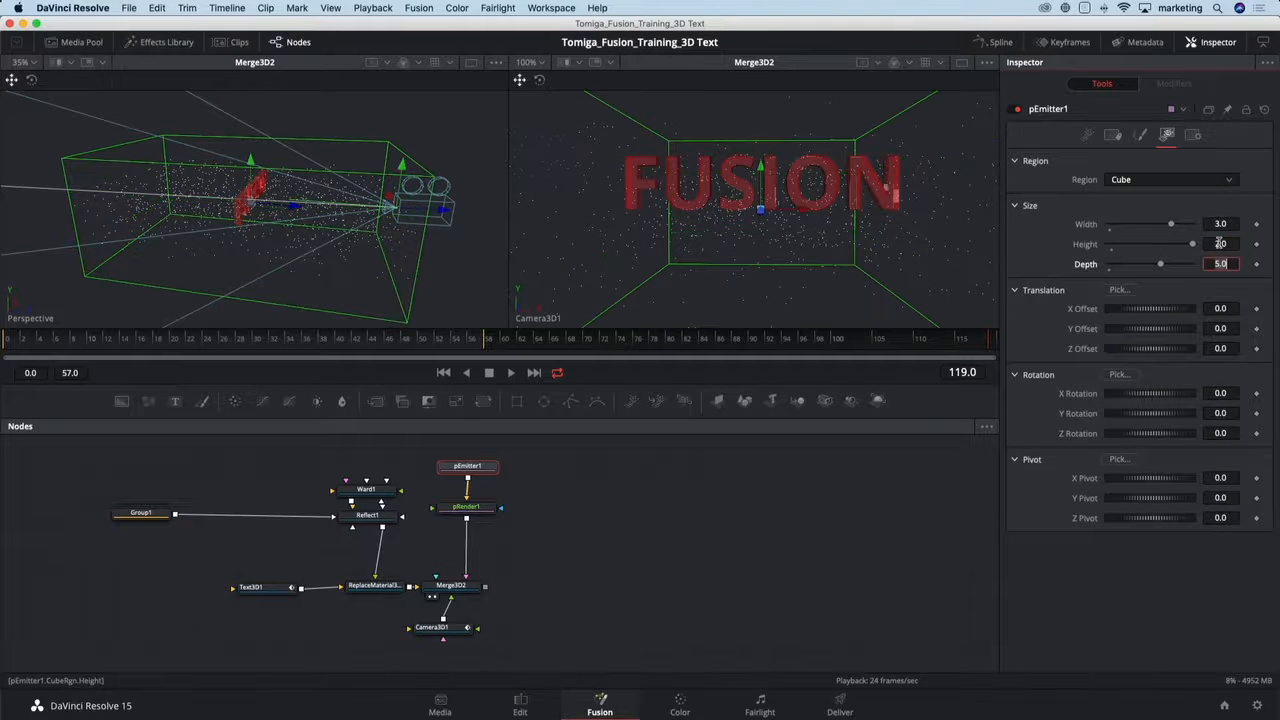
double_click(1215, 245)
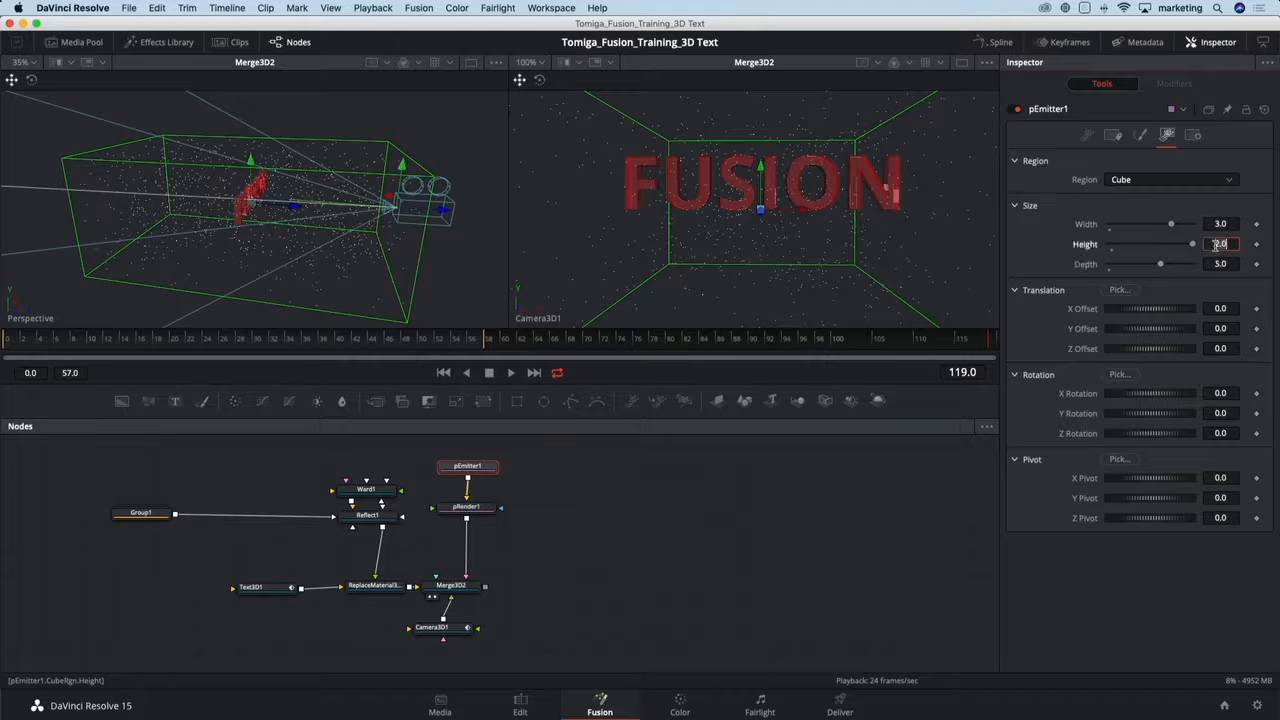
text(3)
key(Tab)
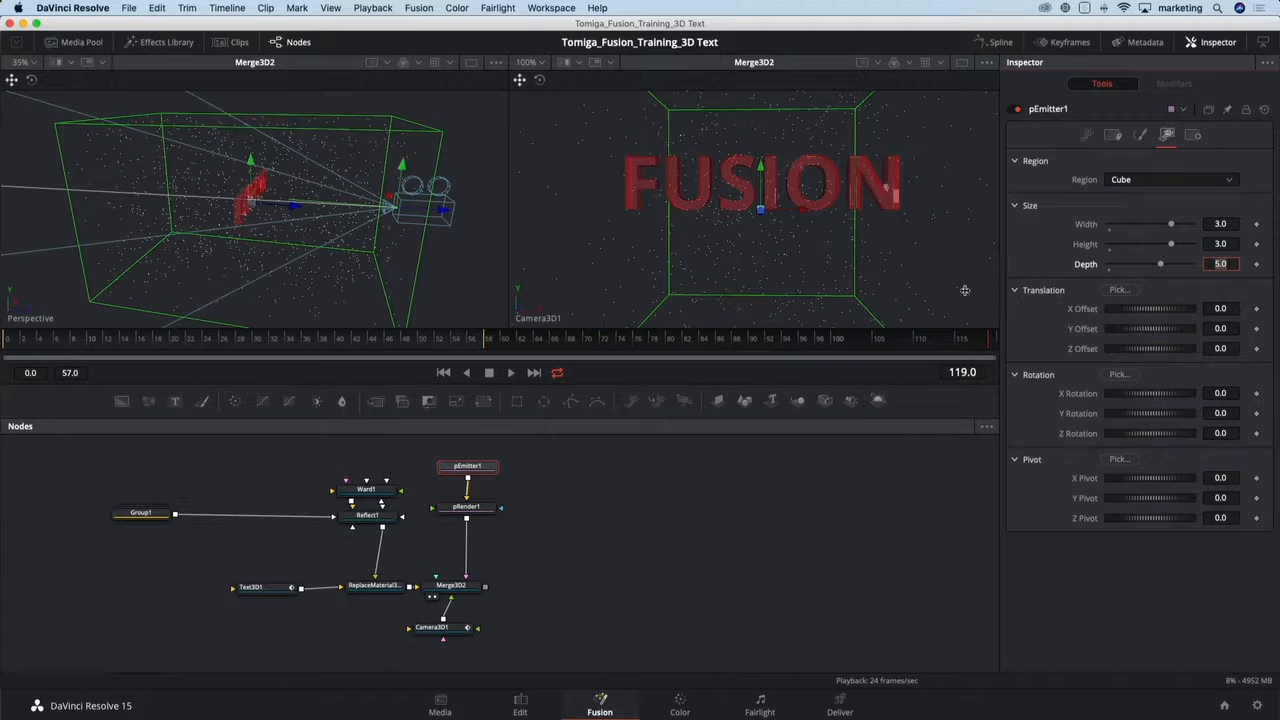
- Play back the particle animation and adjust pEmitter1's cube region to Width 3.654 and Height 2.299
drag(417, 271, 210, 264)
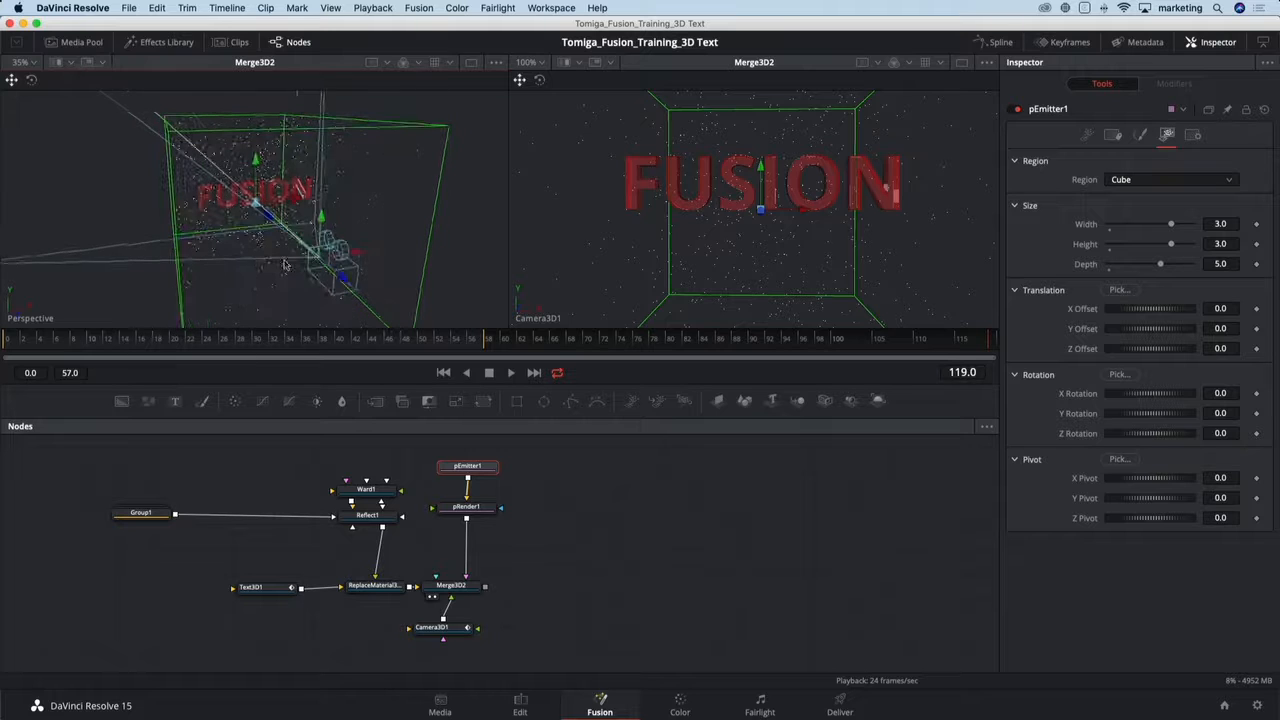
key(space)
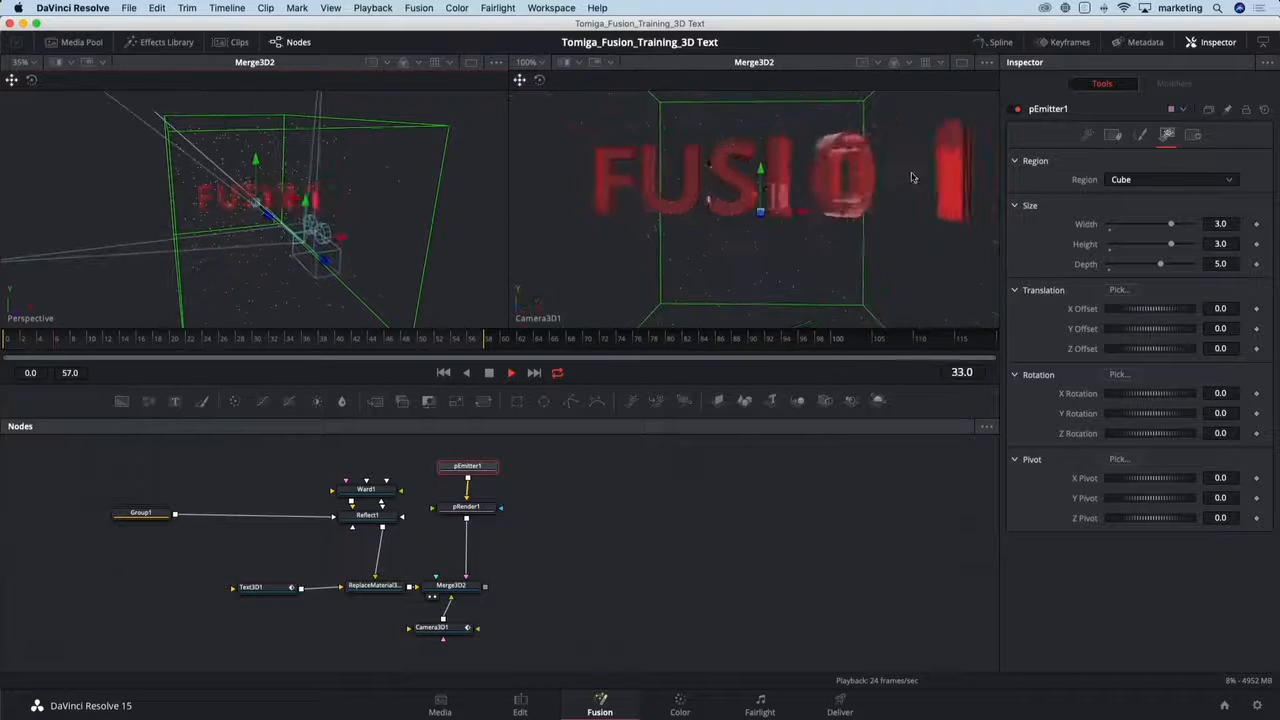
mouse_move(1172, 224)
mouse_down()
mouse_move(1185, 224)
mouse_move(1158, 244)
mouse_up()
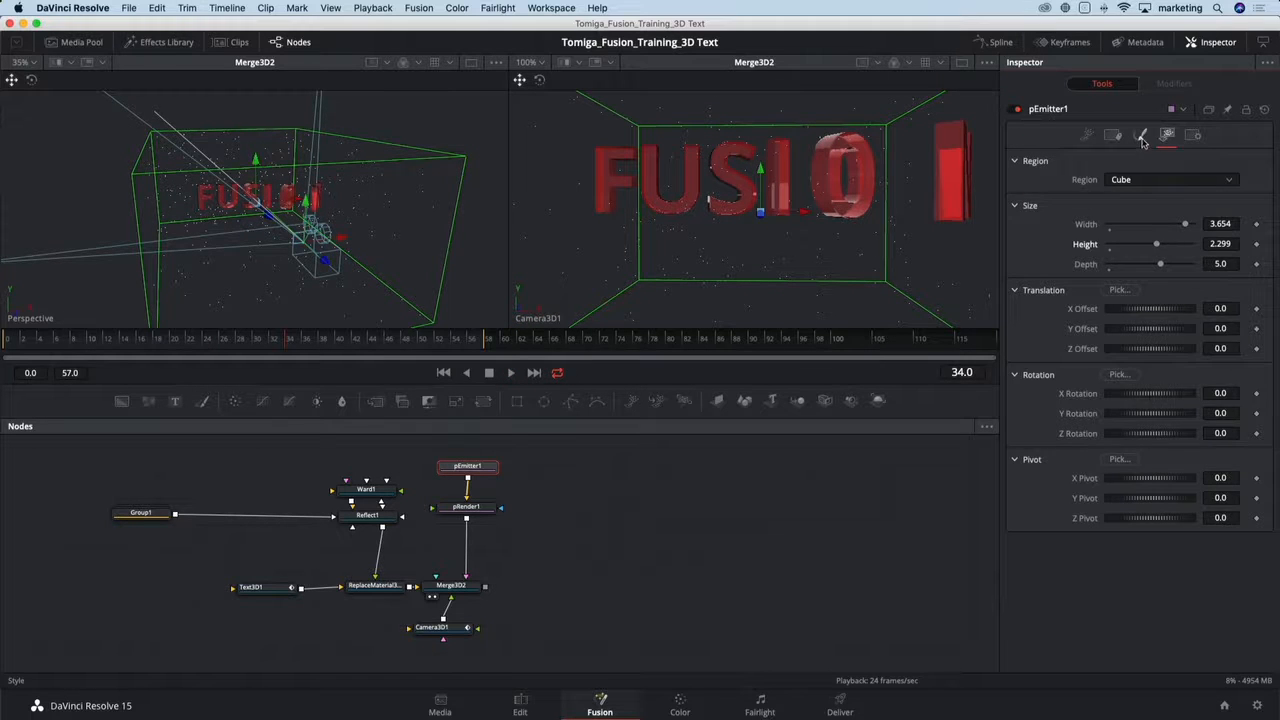
- Change pEmitter1's particle style from Point to Line and set the particle Size to 0.5
click(1142, 137)
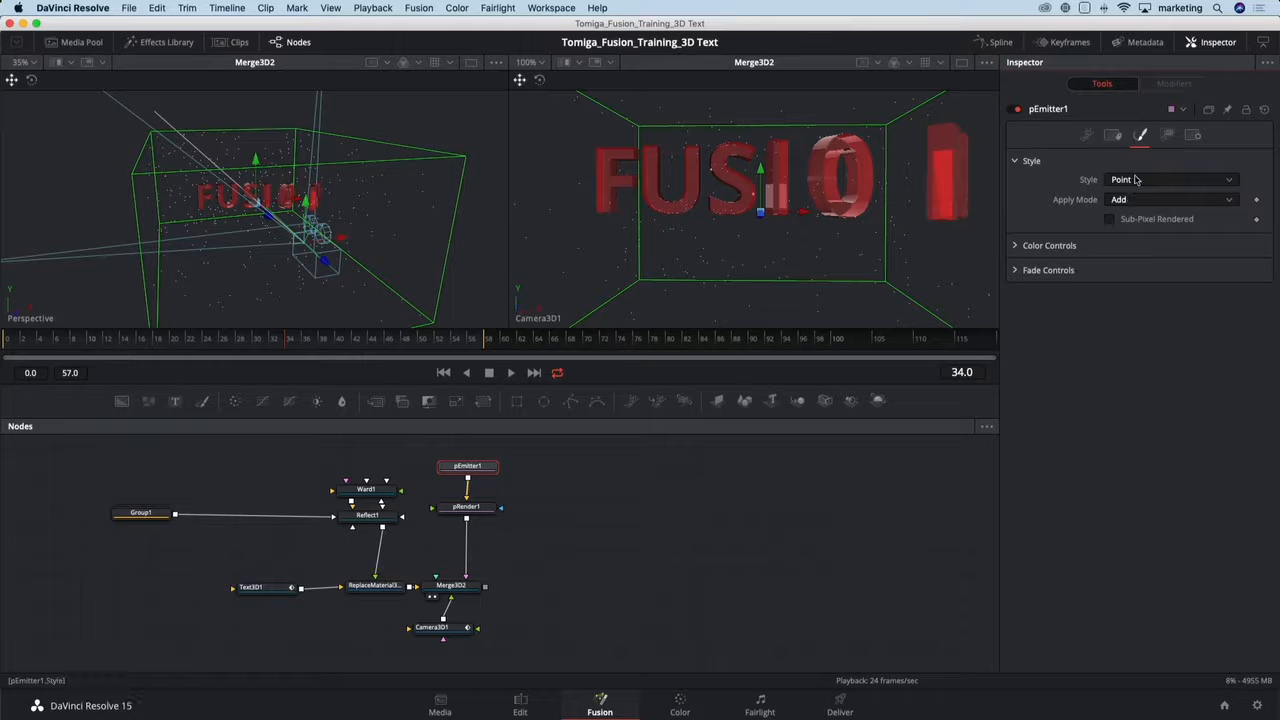
click(1136, 179)
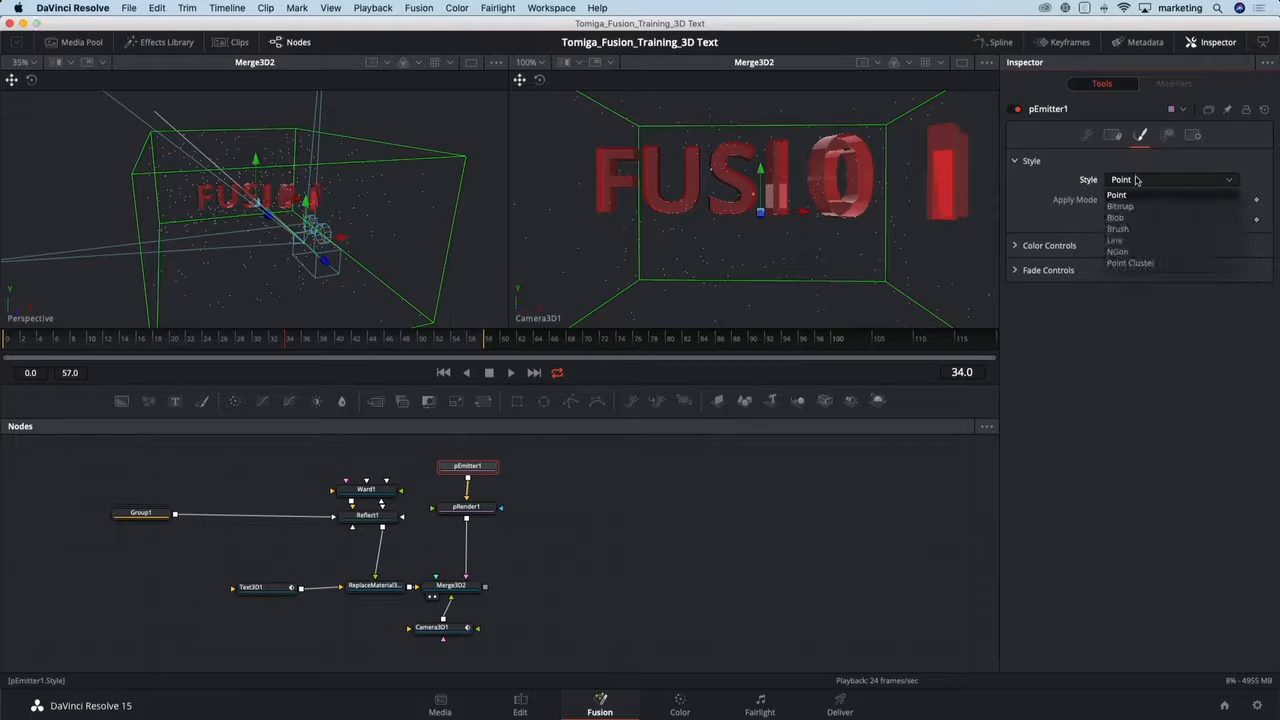
click(1138, 248)
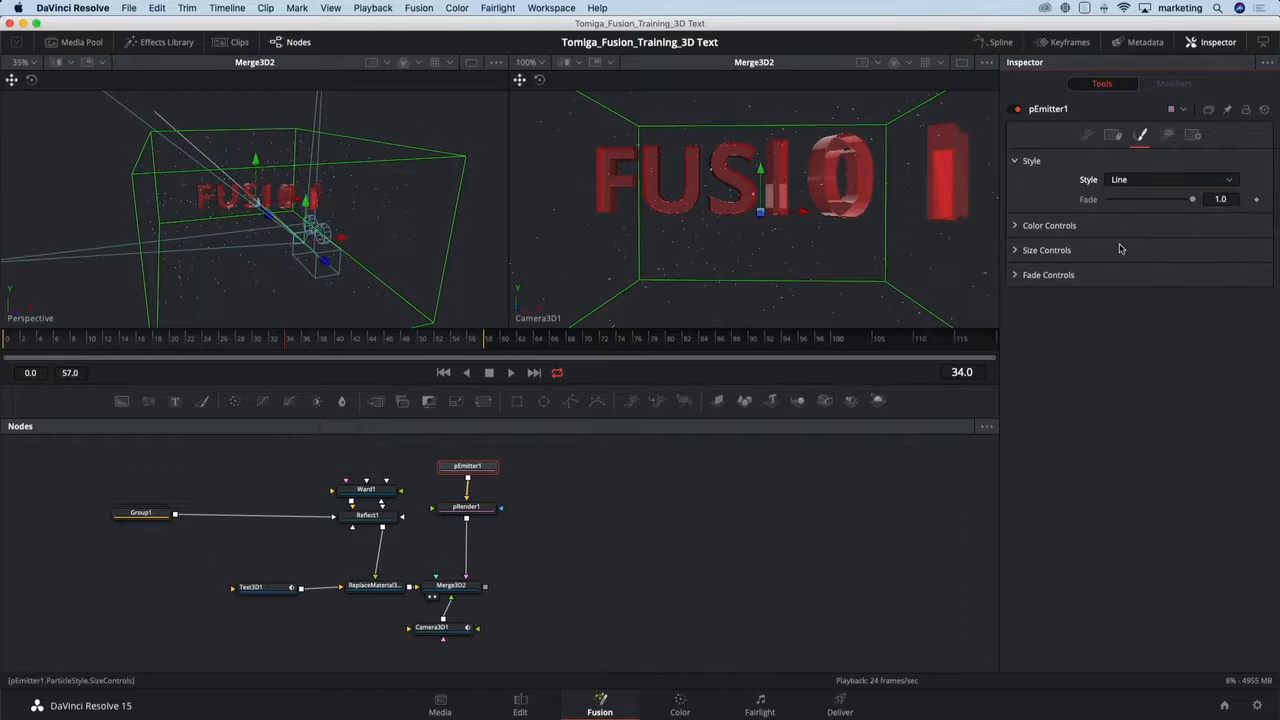
click(1015, 251)
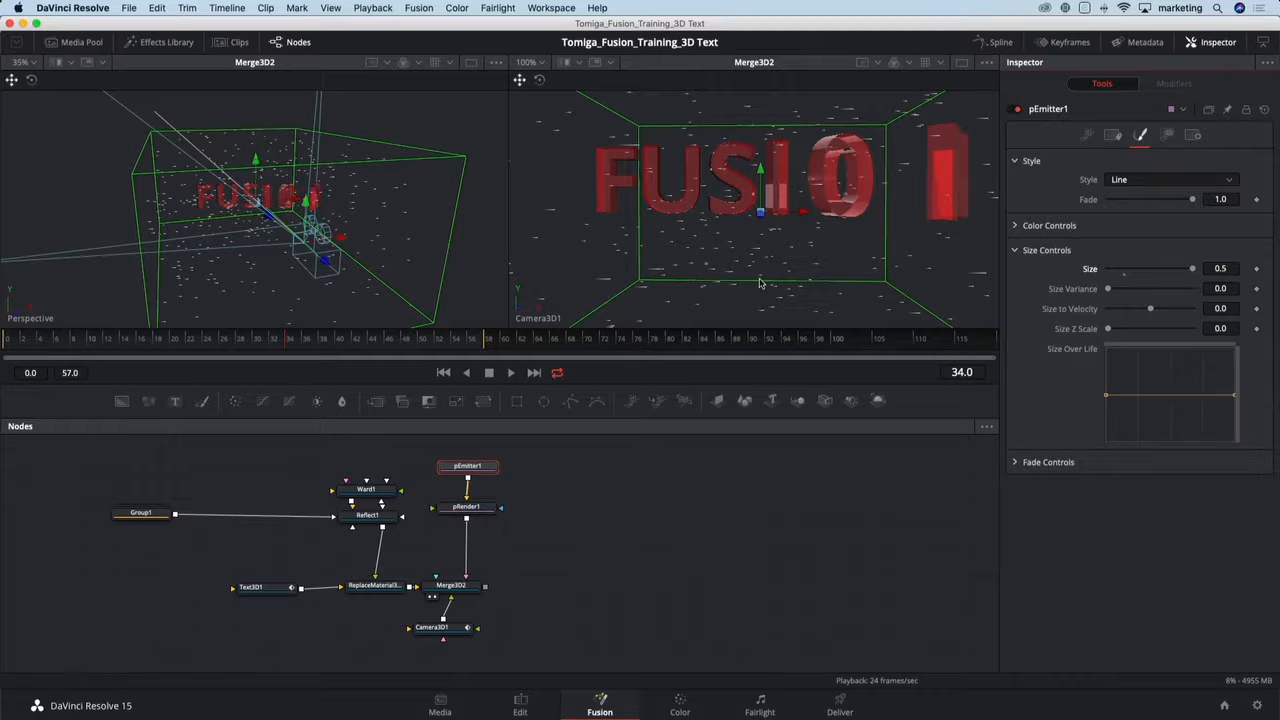
- Start playback and raise pEmitter1's particle Velocity to 0.315
click(1088, 135)
key(space)
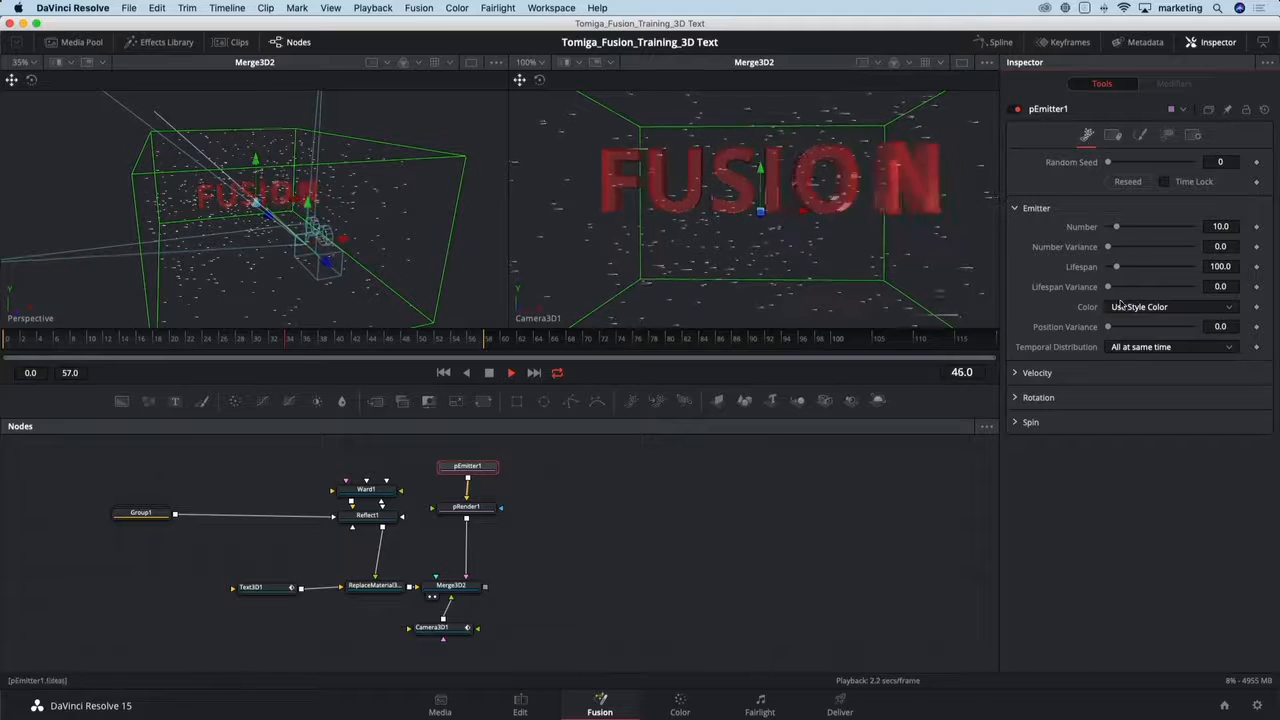
click(1017, 373)
drag(1108, 391, 1135, 397)
drag(1134, 394, 1139, 394)
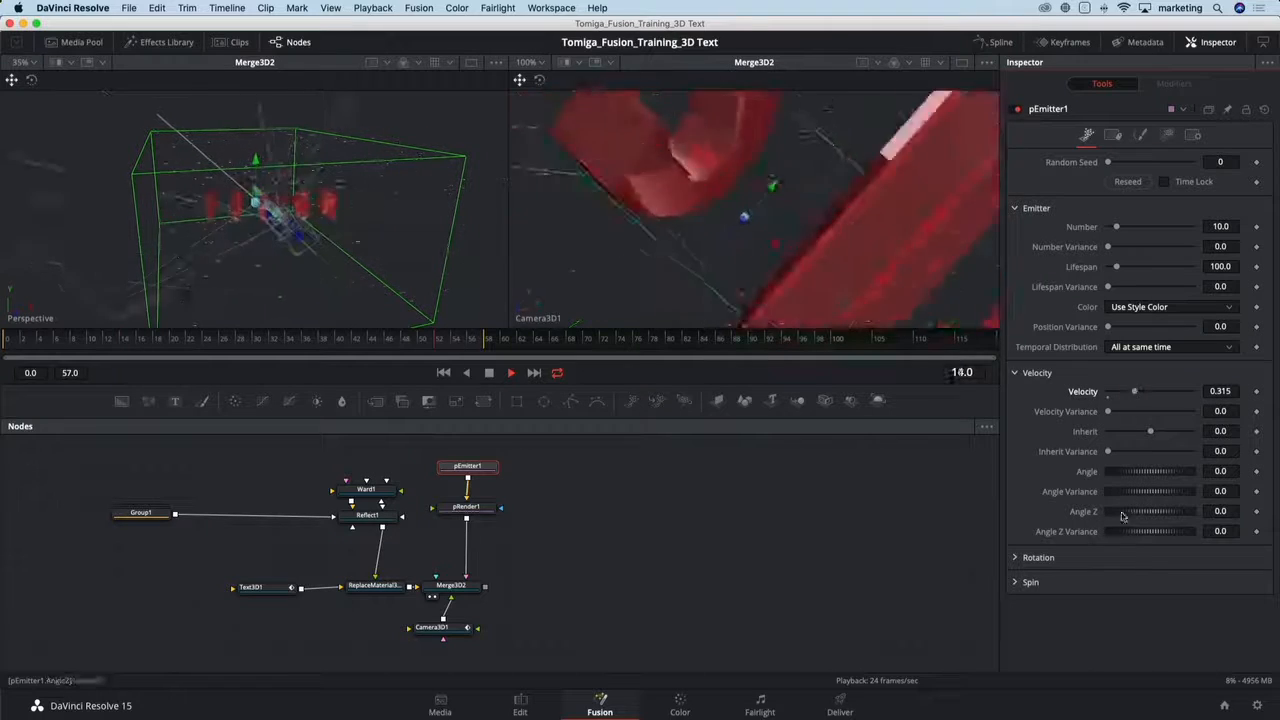
- Set the velocity's Angle Z to -90 for pEmitter1 and check the particles' direction from another viewing angle
click(1225, 511)
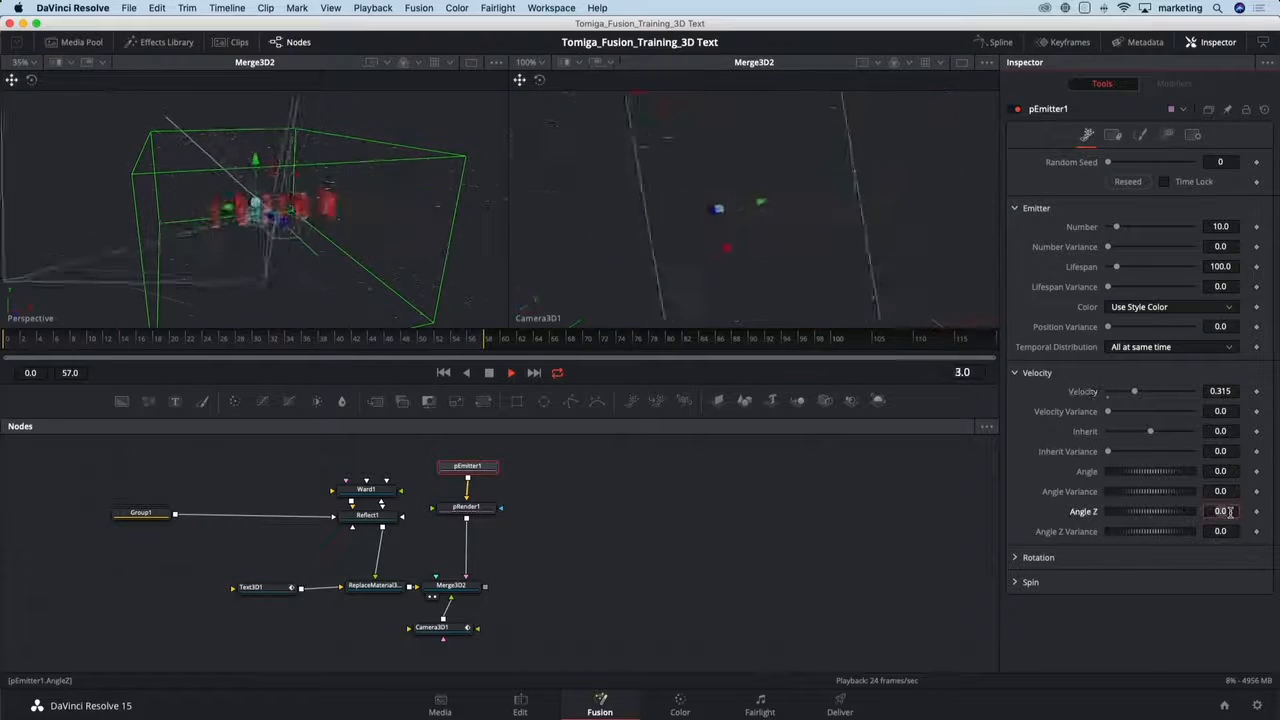
text(-90)
key(Tab)
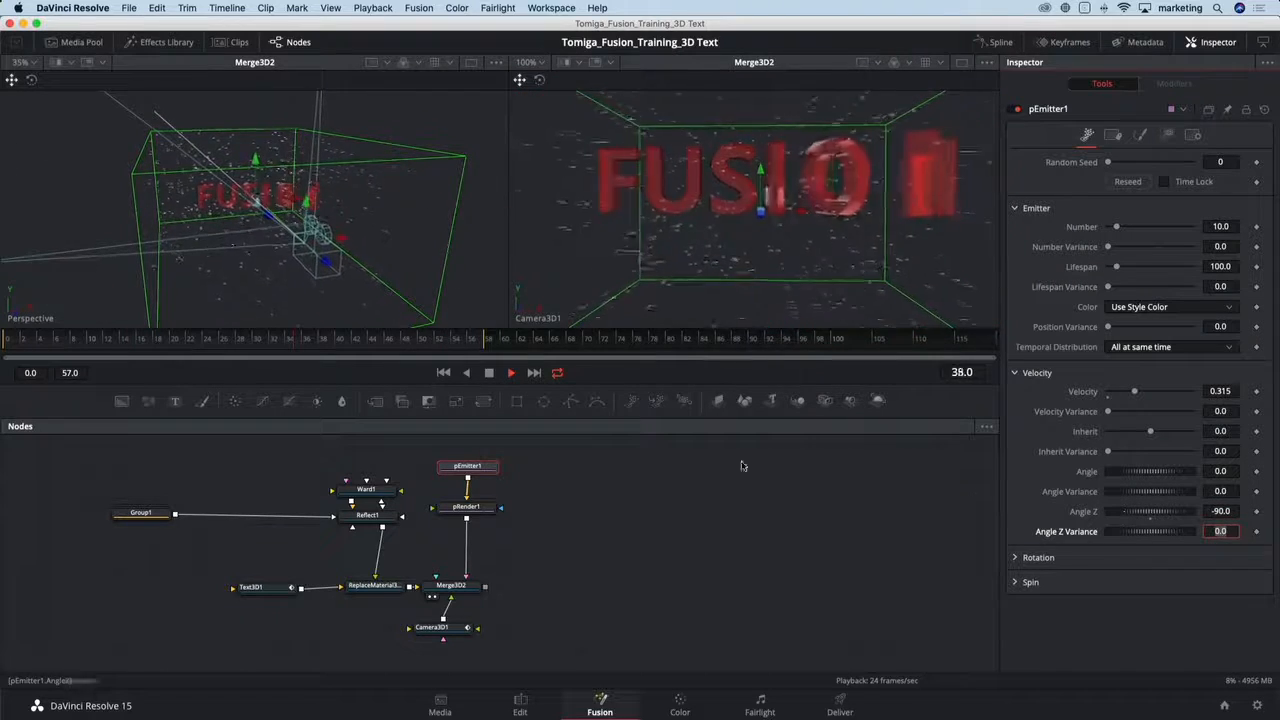
drag(410, 263, 456, 329)
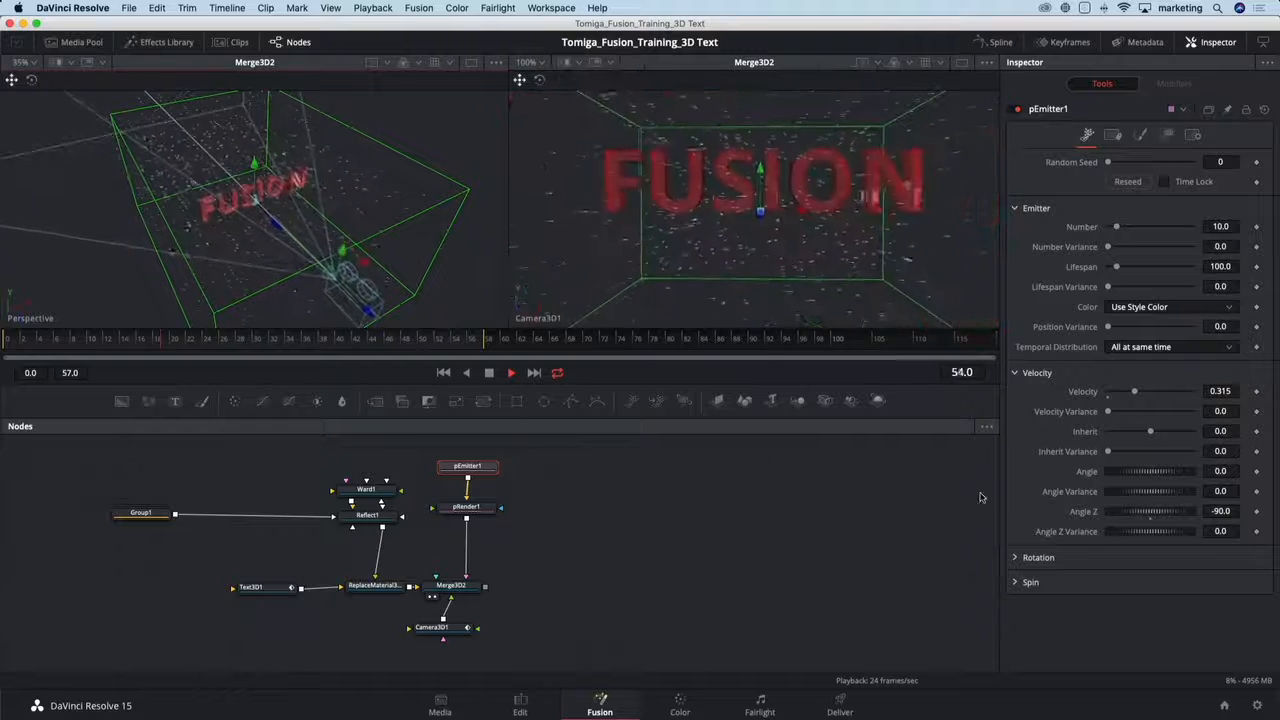
- Turn off Always Face Camera in pEmitter1's particle rotation settings
click(1018, 557)
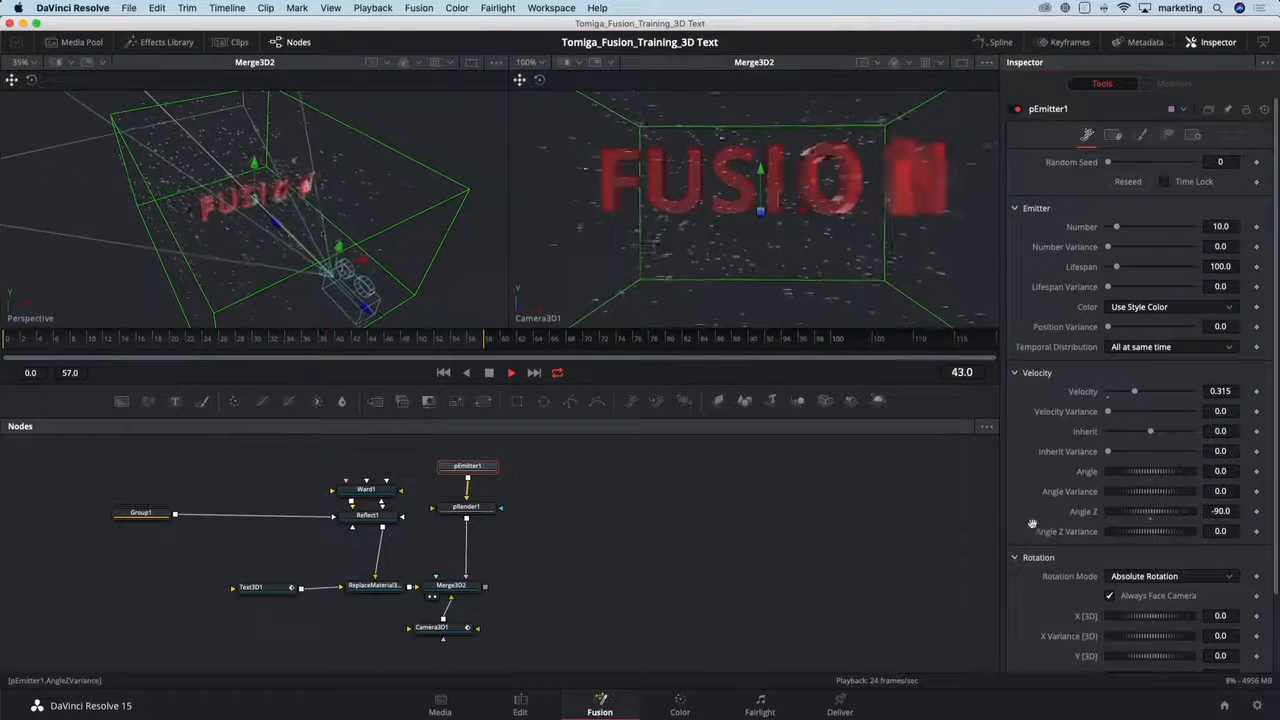
scroll(1032, 524, down, 3)
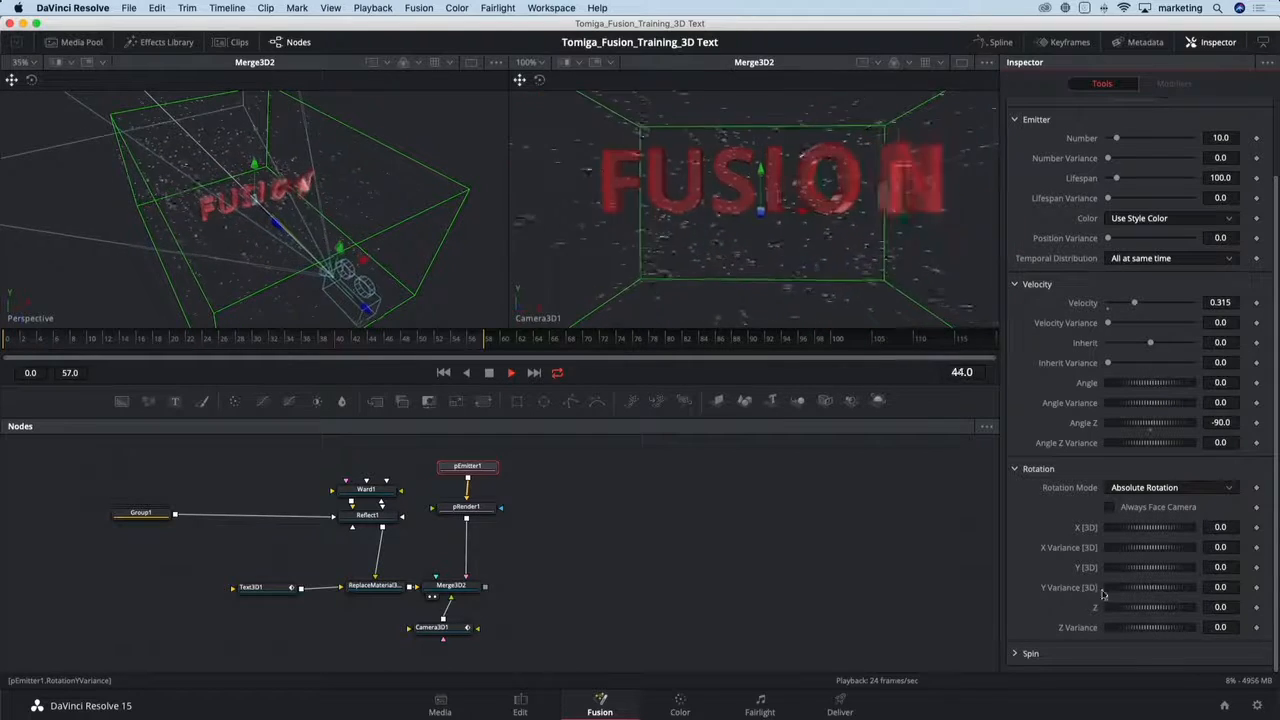
- Try a rotation Y Variance of 90 on pEmitter1's particles, then reset it to the default
click(1220, 587)
text(90)
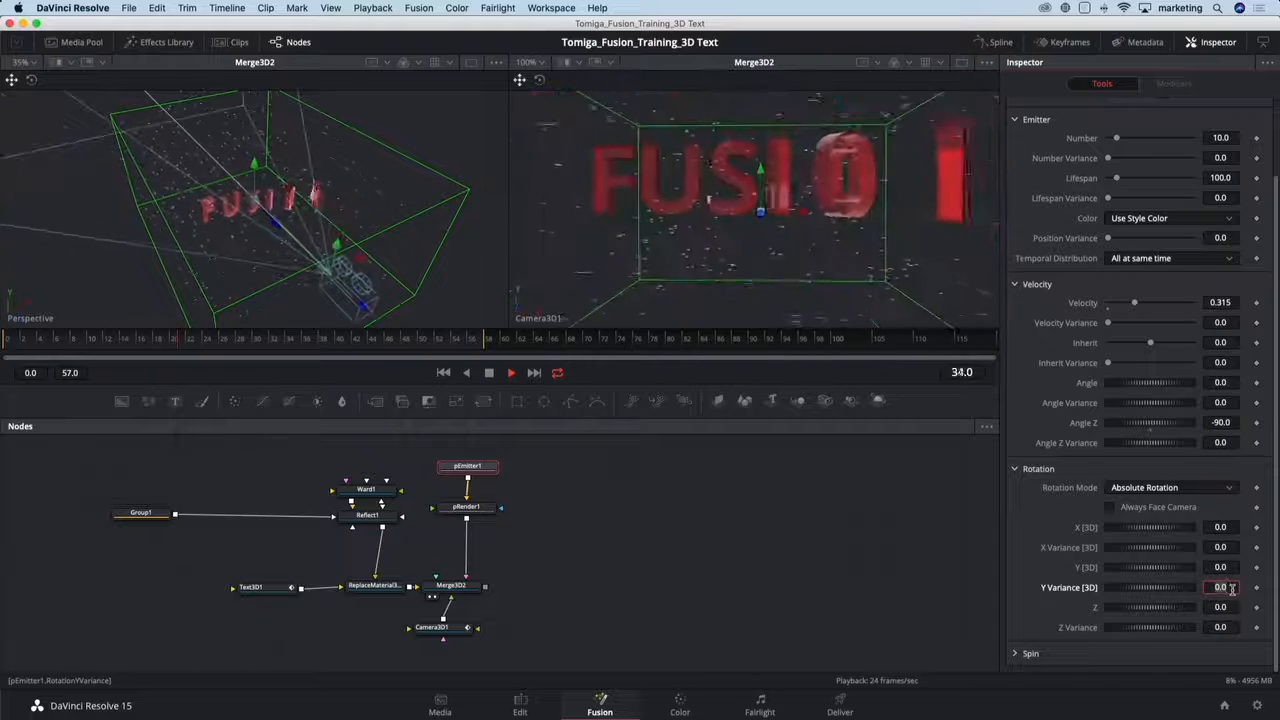
key(Tab)
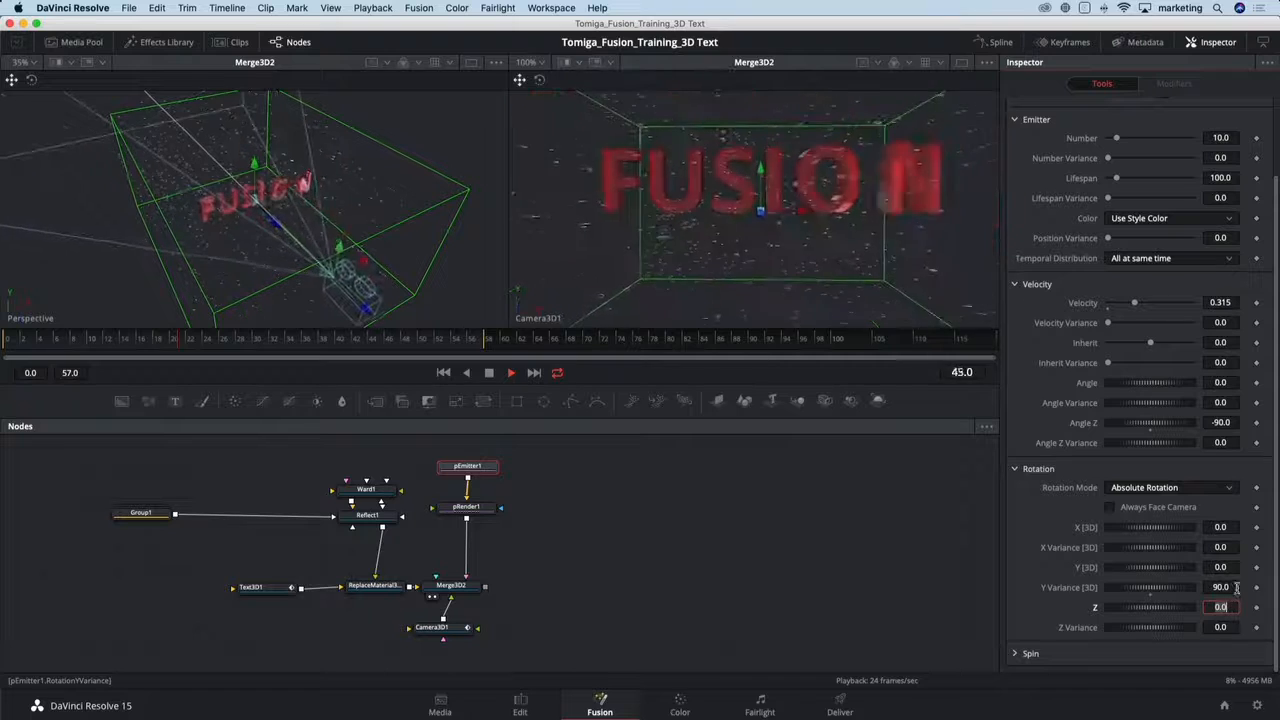
click(1151, 595)
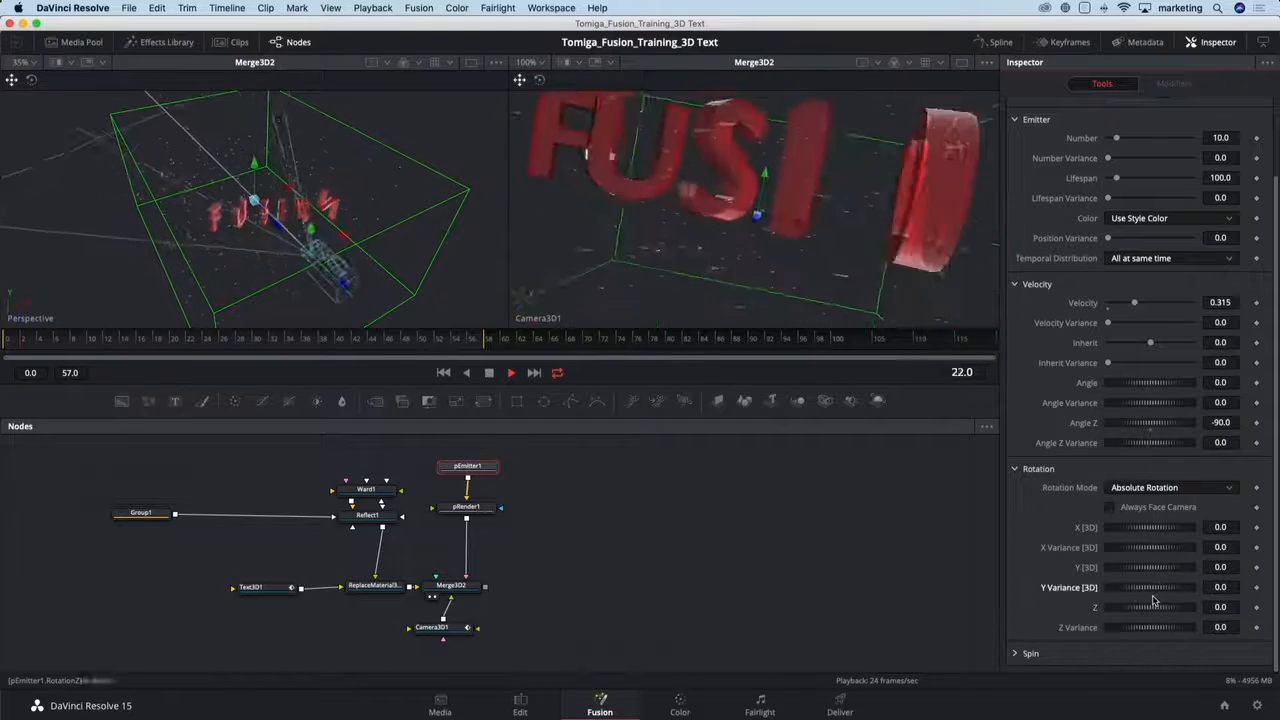
- Set pEmitter1's particle Y rotation to 90 and check the line orientation in the perspective view
click(1228, 567)
text(90)
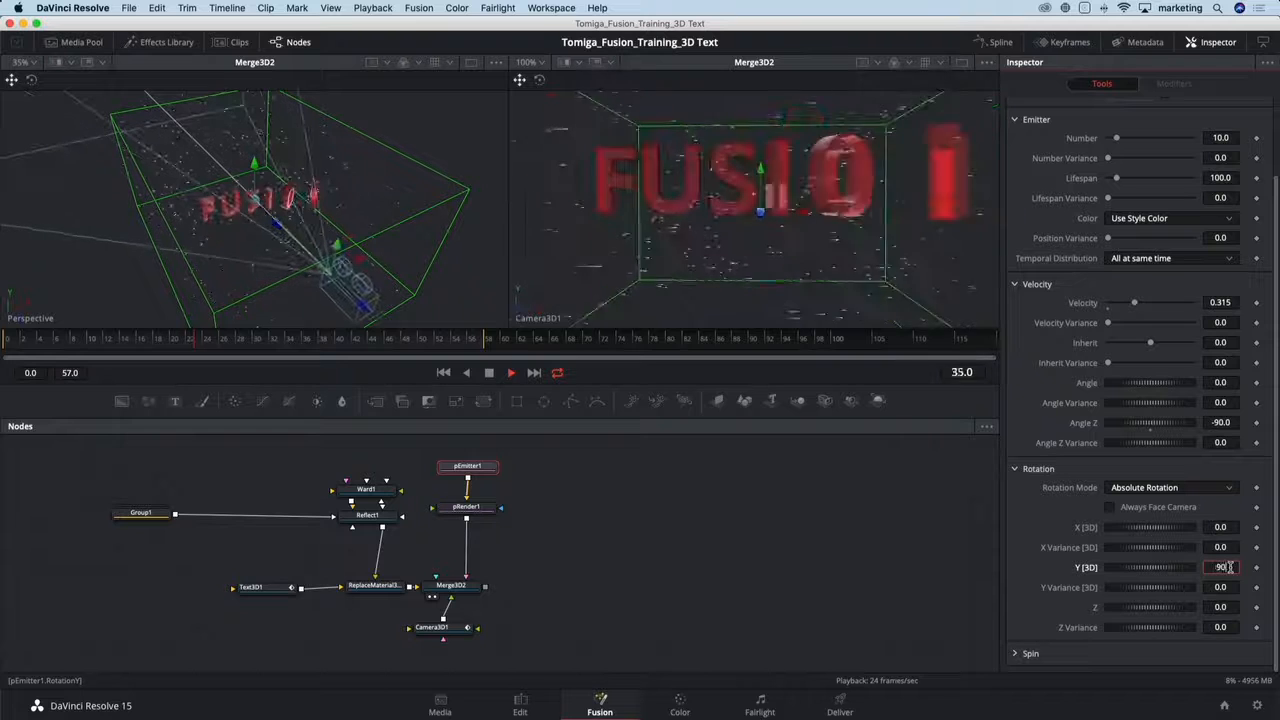
key(Tab)
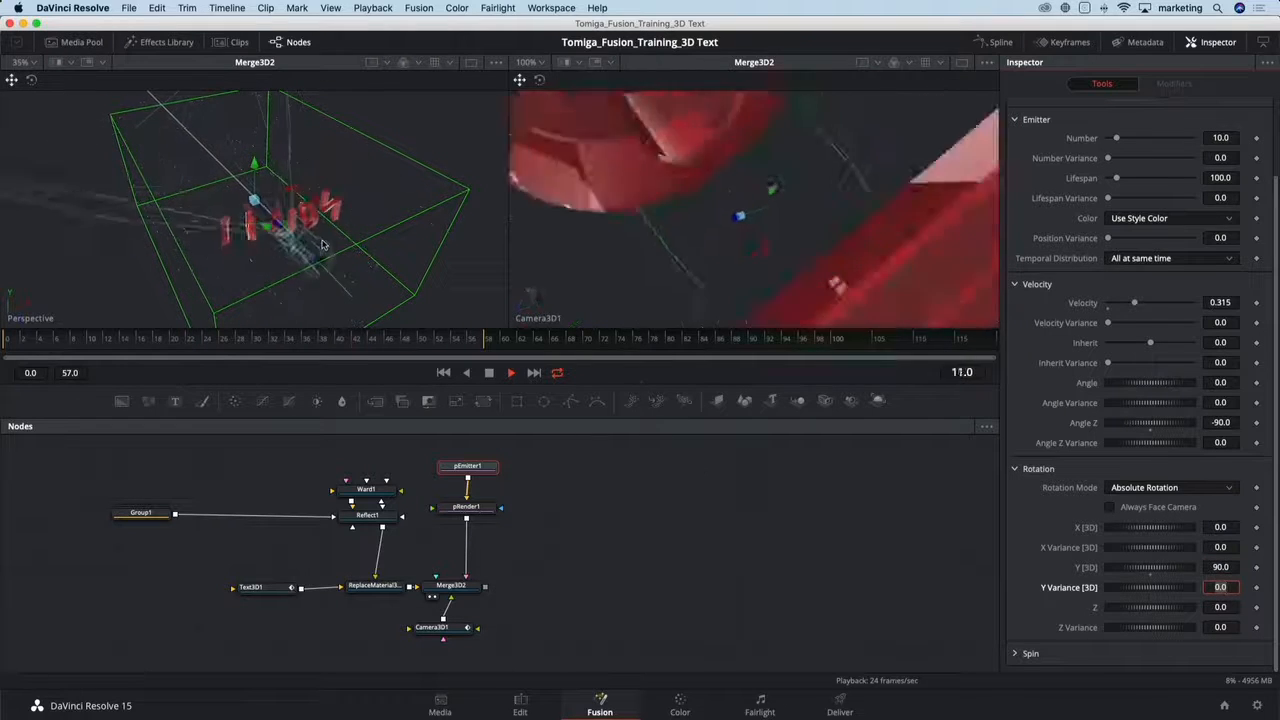
drag(322, 244, 351, 203)
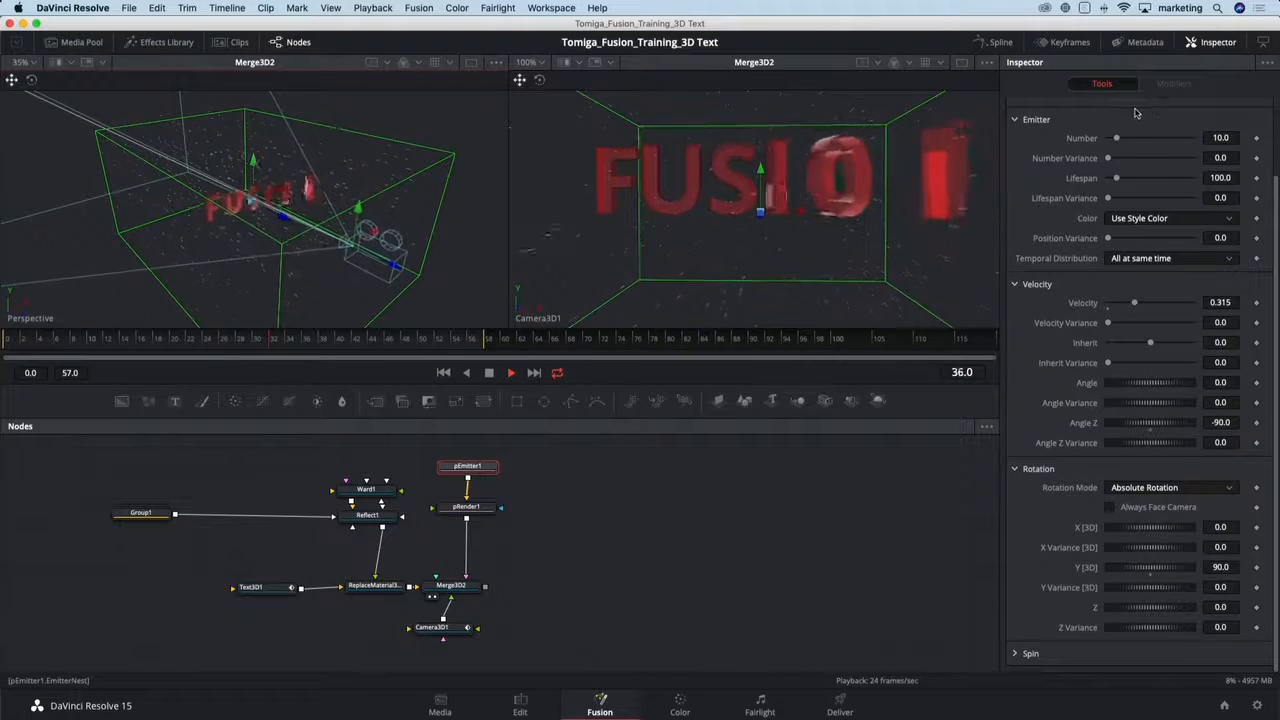
- Give pEmitter1's line particles a Size Variance of 0.0866
scroll(1107, 180, up, 3)
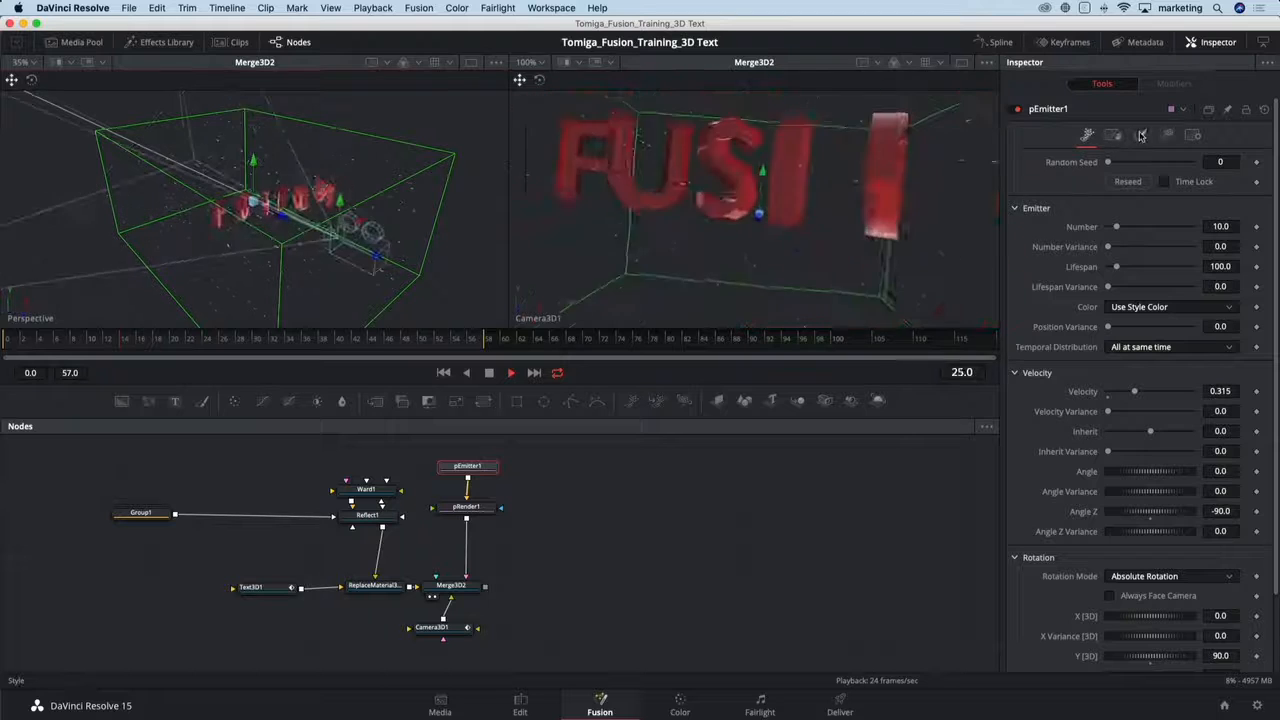
click(1141, 135)
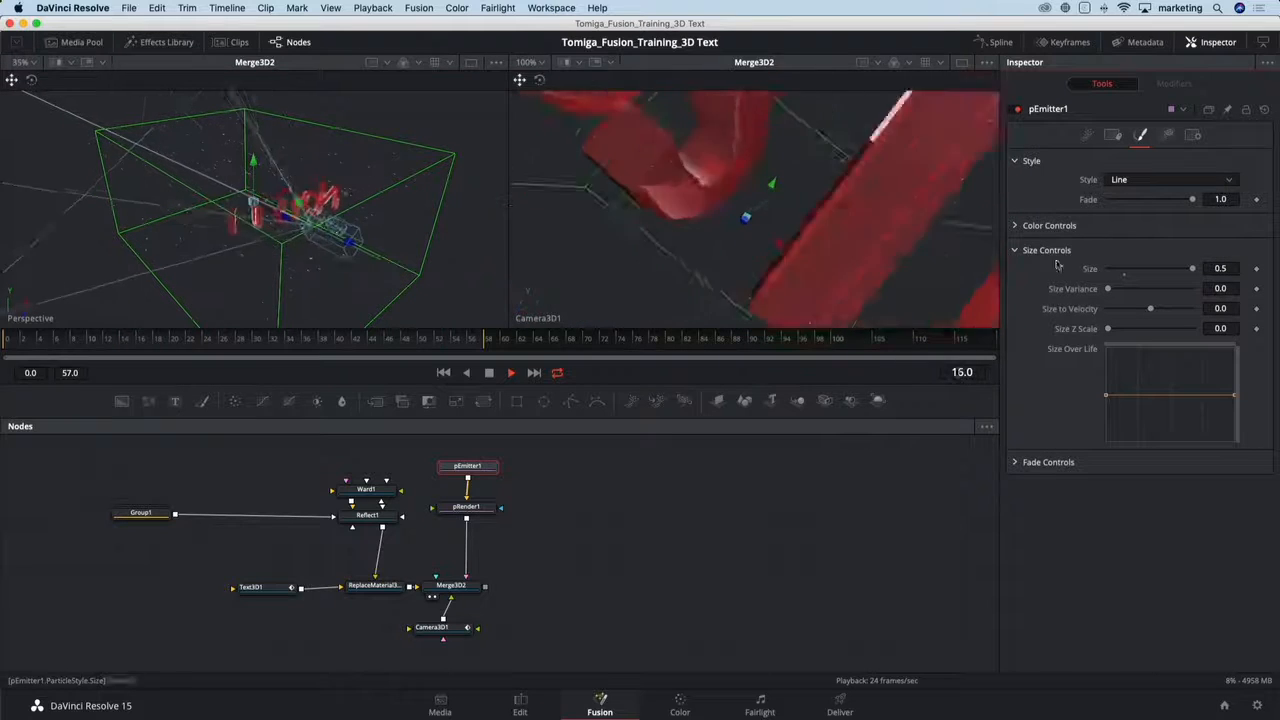
drag(1122, 292, 1123, 293)
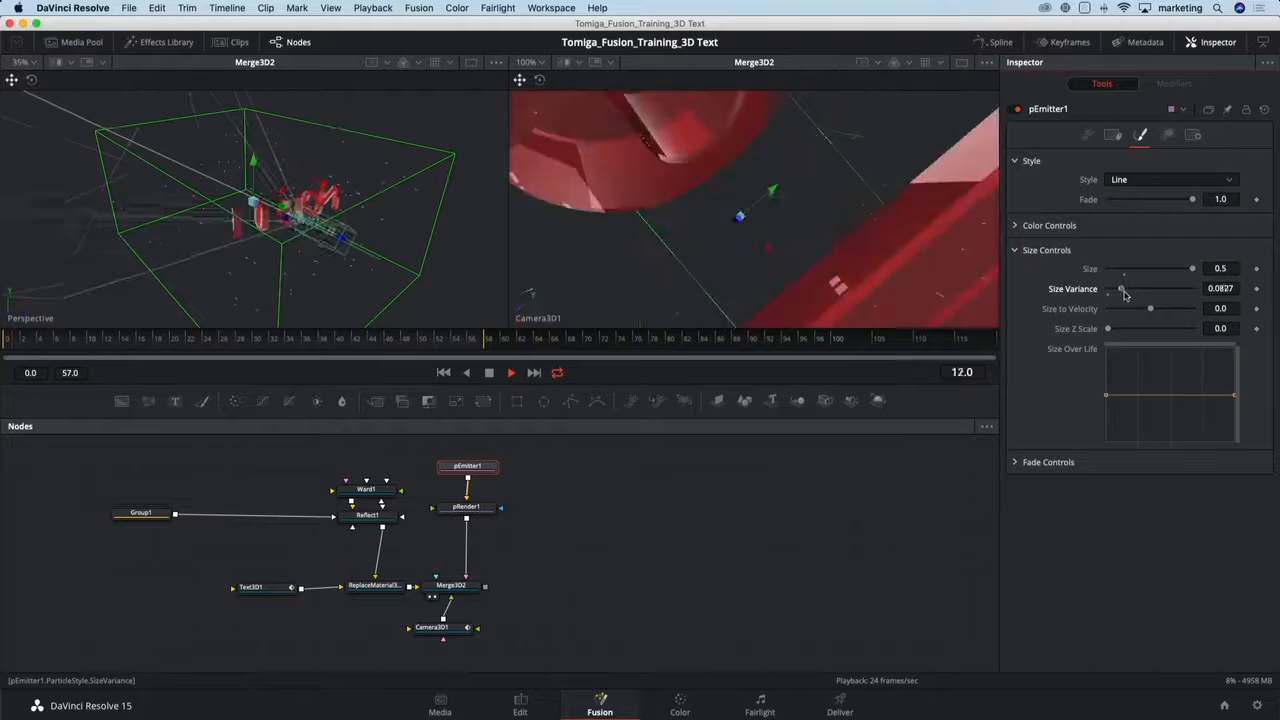
drag(1124, 293, 1125, 293)
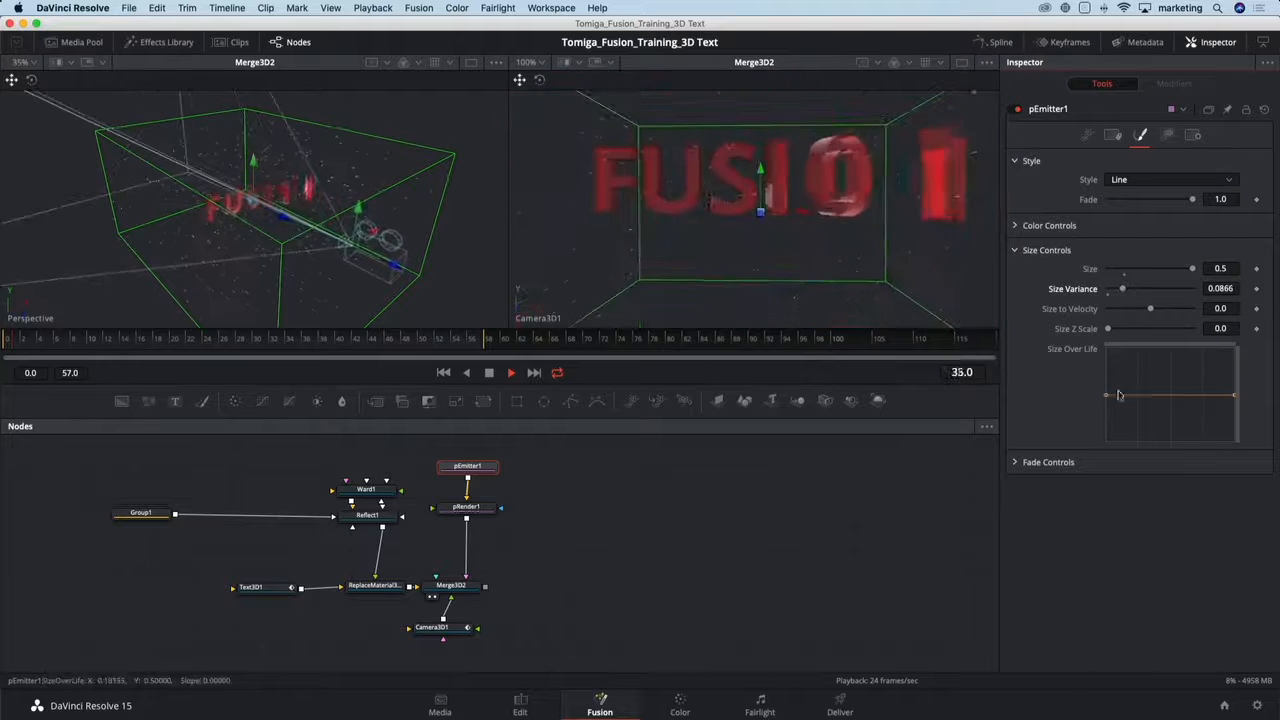
- Shape pEmitter1's Size Over Life curve so the particles grow early, hold their size mid-life and shrink towards the end
drag(1148, 399, 1106, 400)
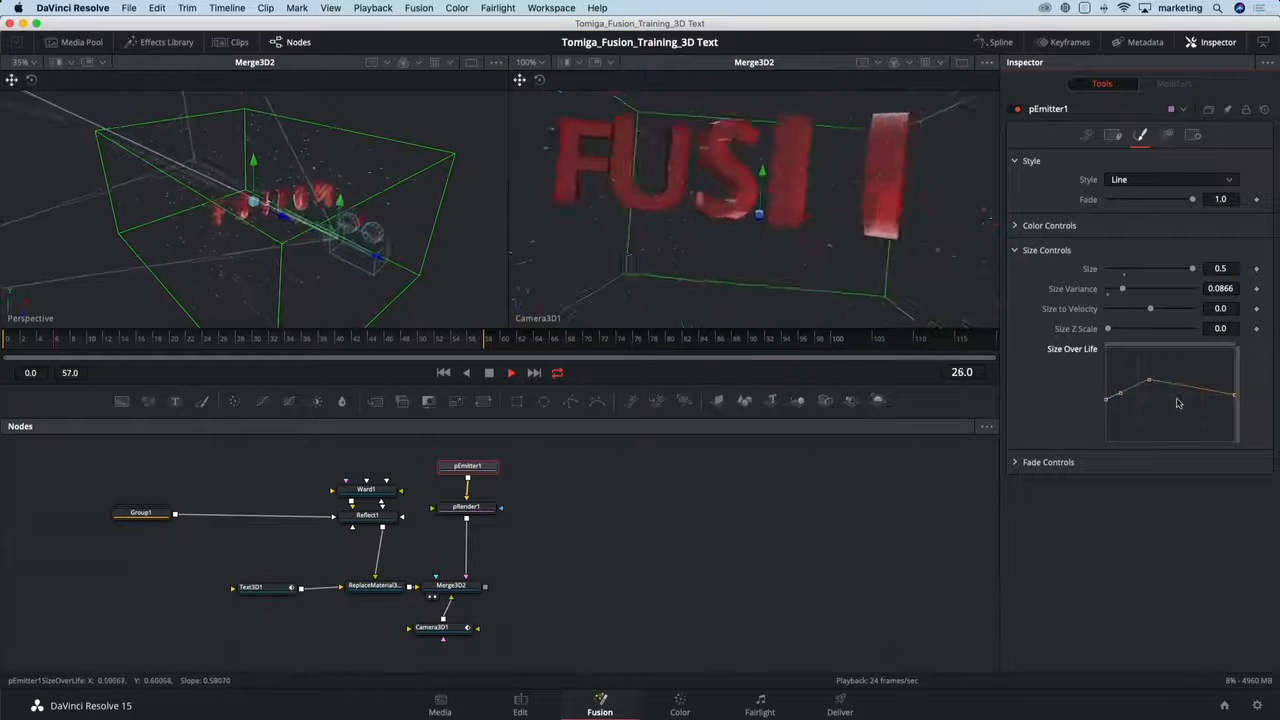
drag(1233, 396, 1234, 401)
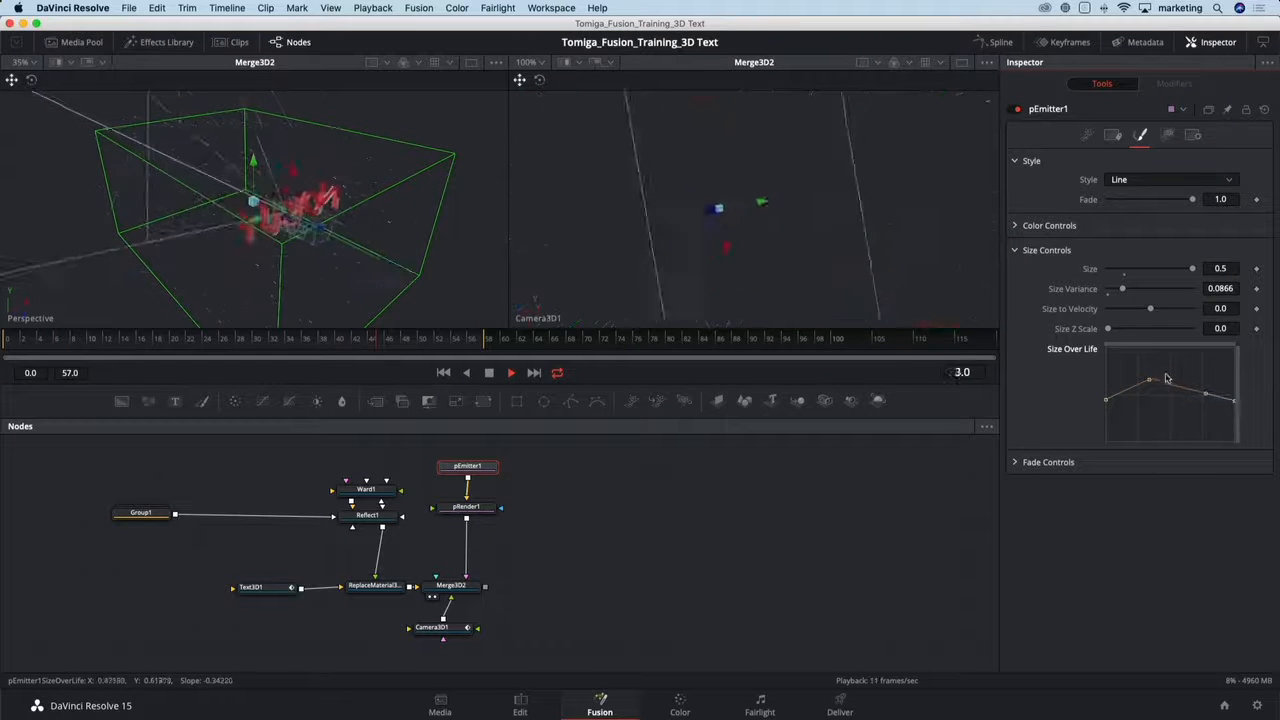
drag(1166, 376, 1131, 371)
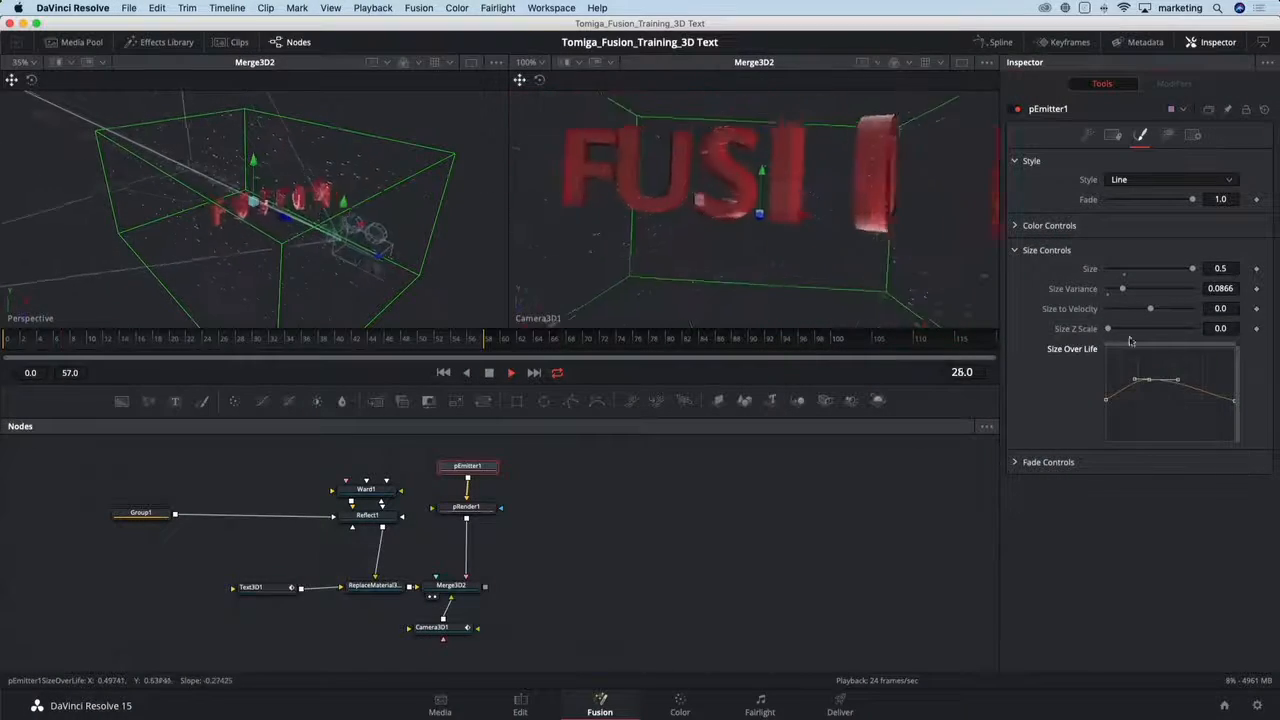
- Set pEmitter1's particle fade to 0.05 In and 0.55 Out
click(1018, 462)
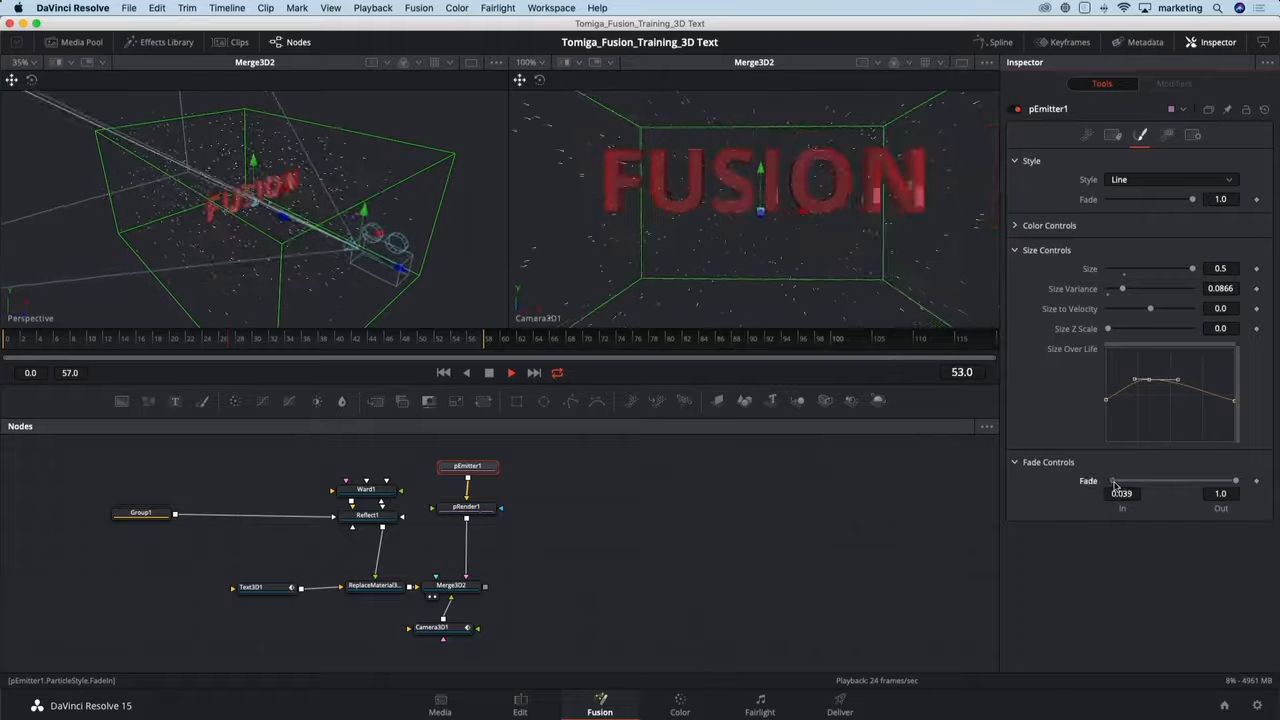
drag(1114, 485, 1116, 486)
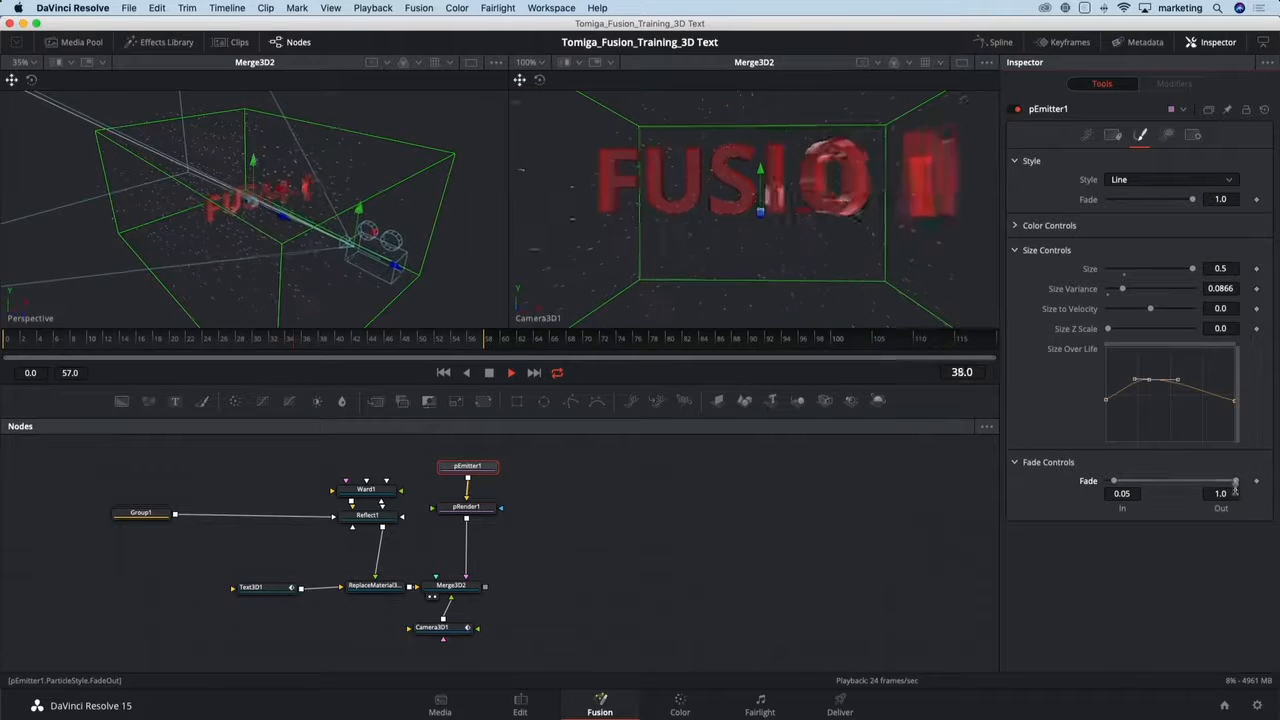
drag(1239, 484, 1184, 486)
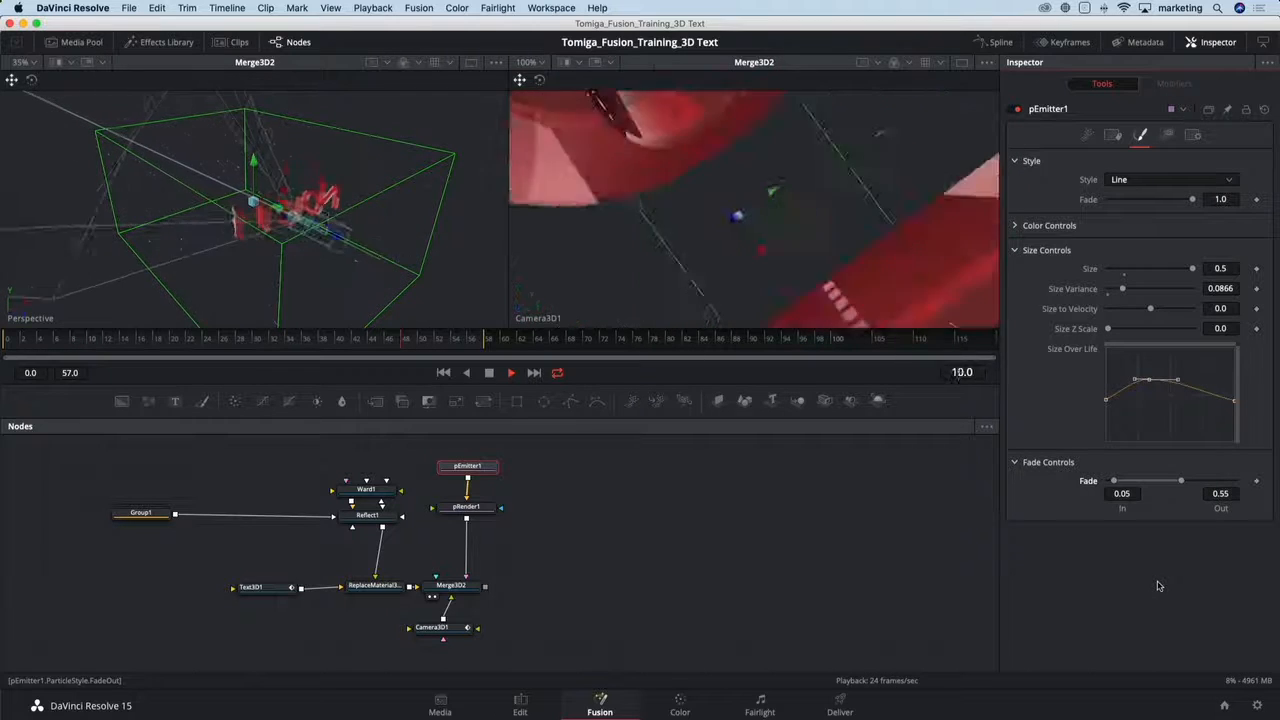
- Set pEmitter1's particle Lifespan to 47 and its Lifespan Variance to 2.4
click(1087, 134)
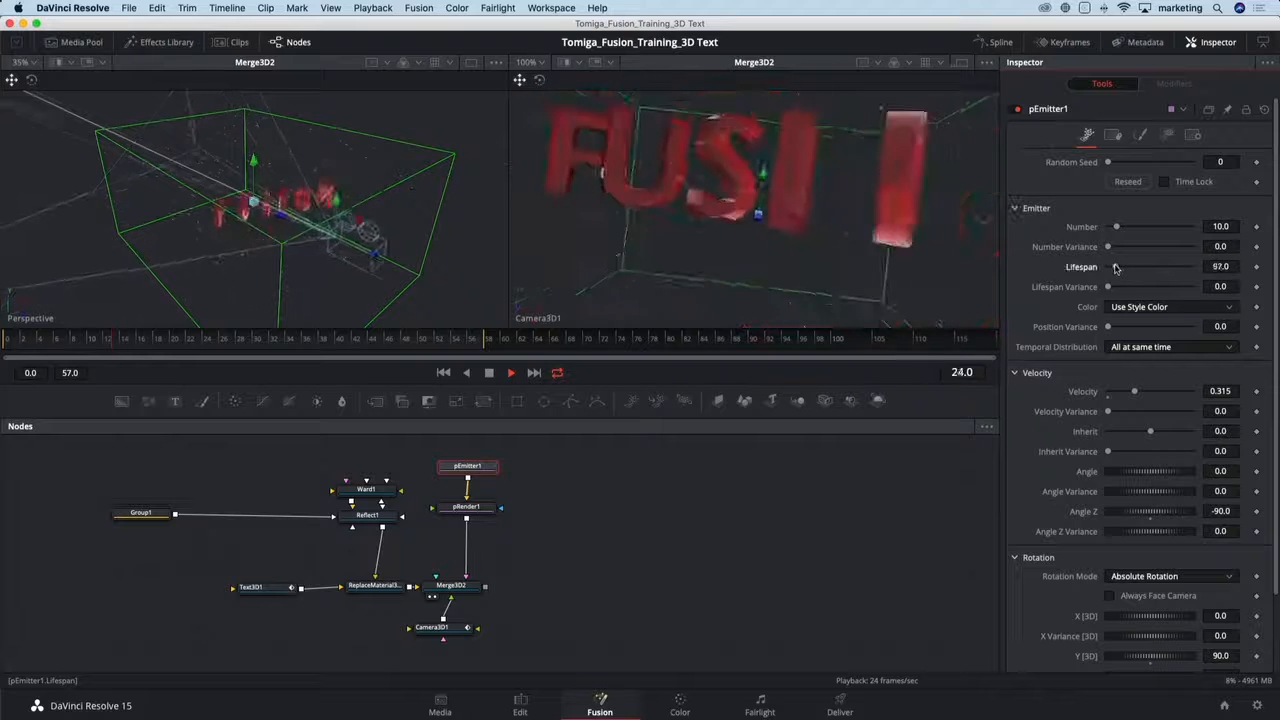
drag(1116, 267, 1109, 288)
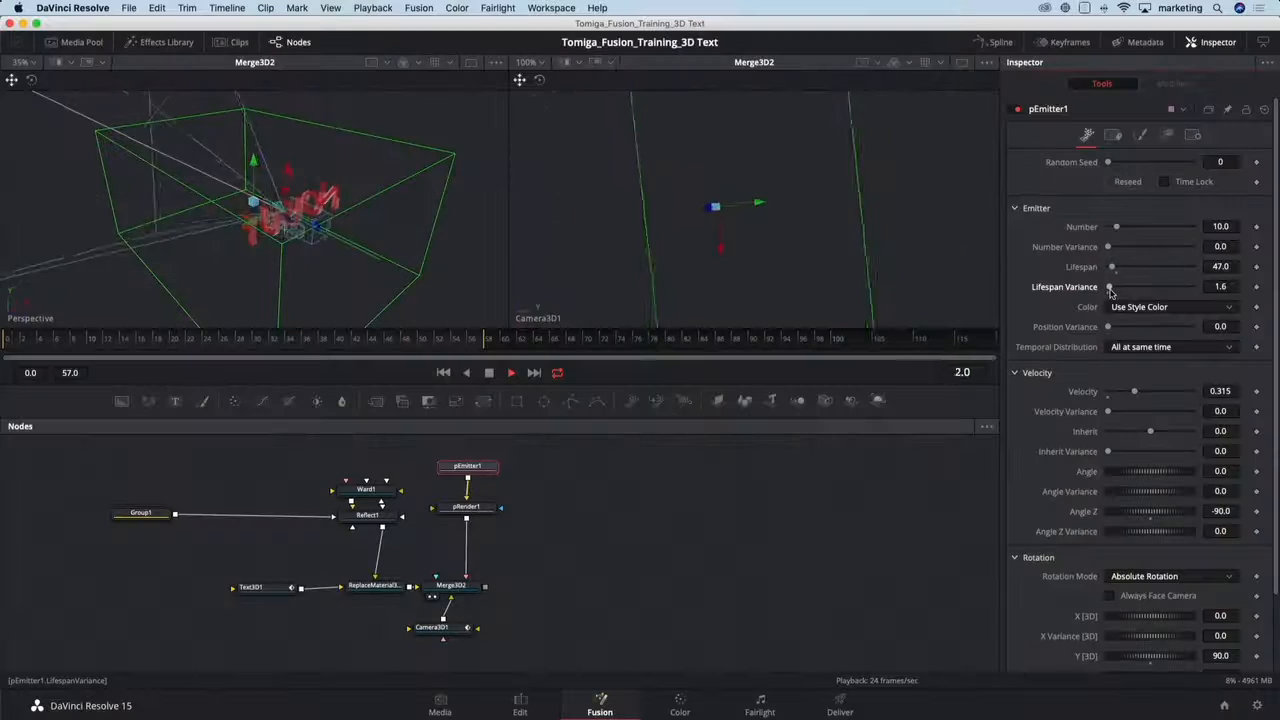
drag(1109, 288, 1111, 287)
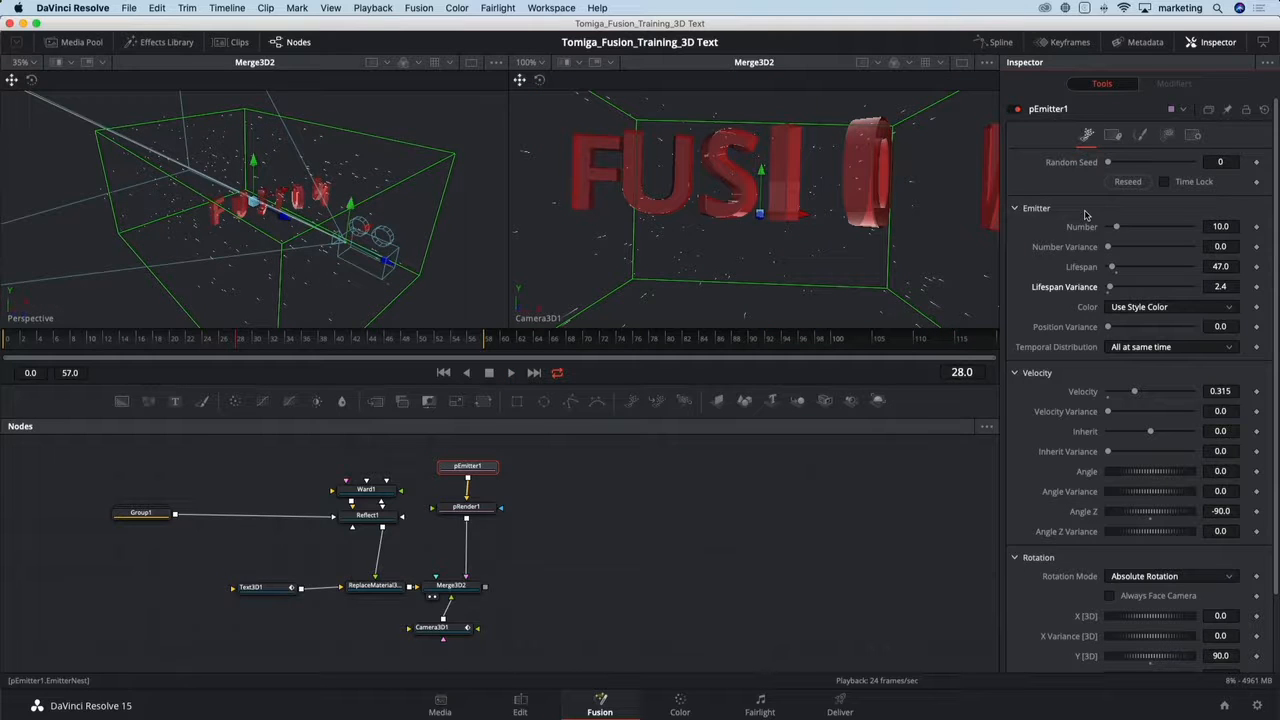
- At frame 0, set pEmitter1's particle Number to 400 and keyframe it
click(4, 343)
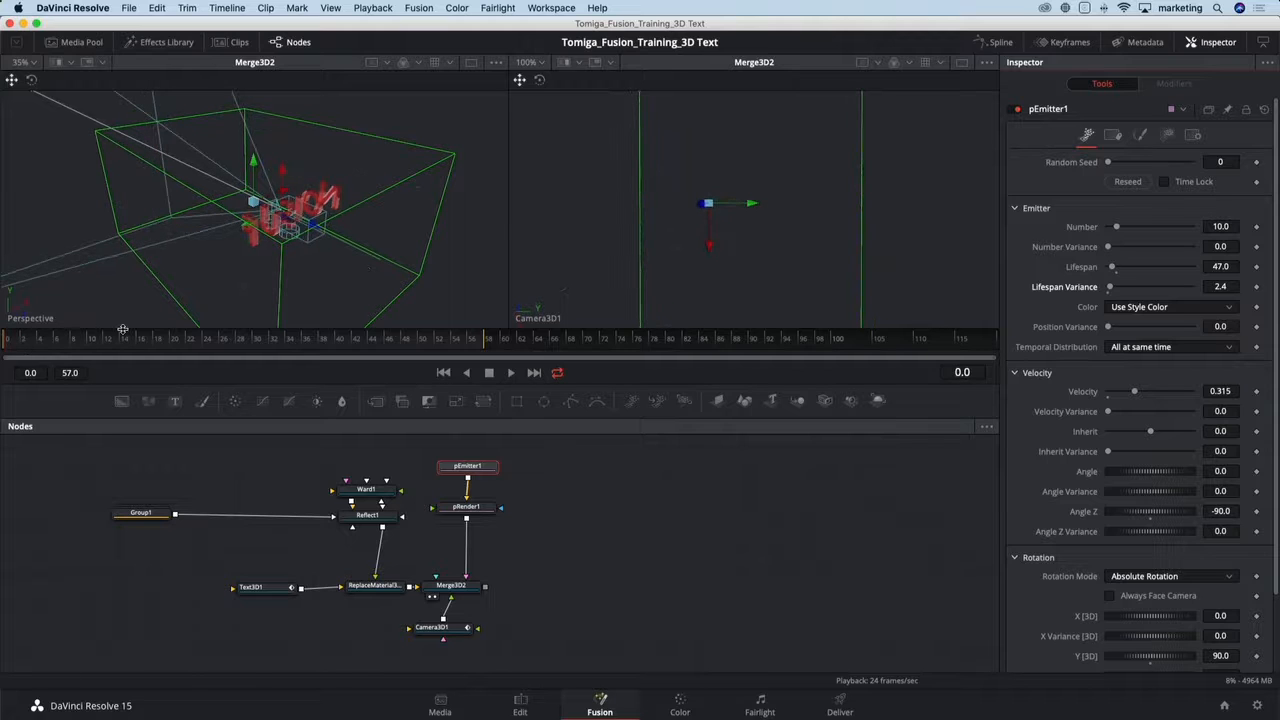
click(1220, 227)
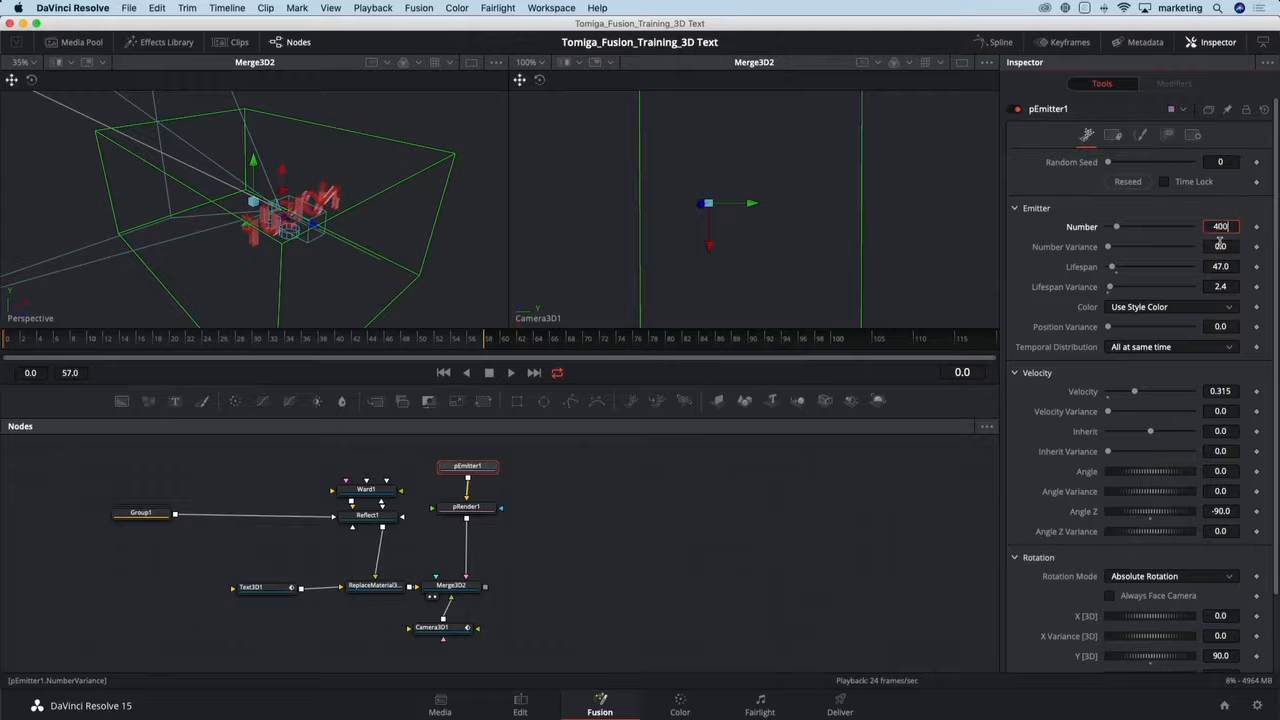
click(1220, 246)
click(1257, 227)
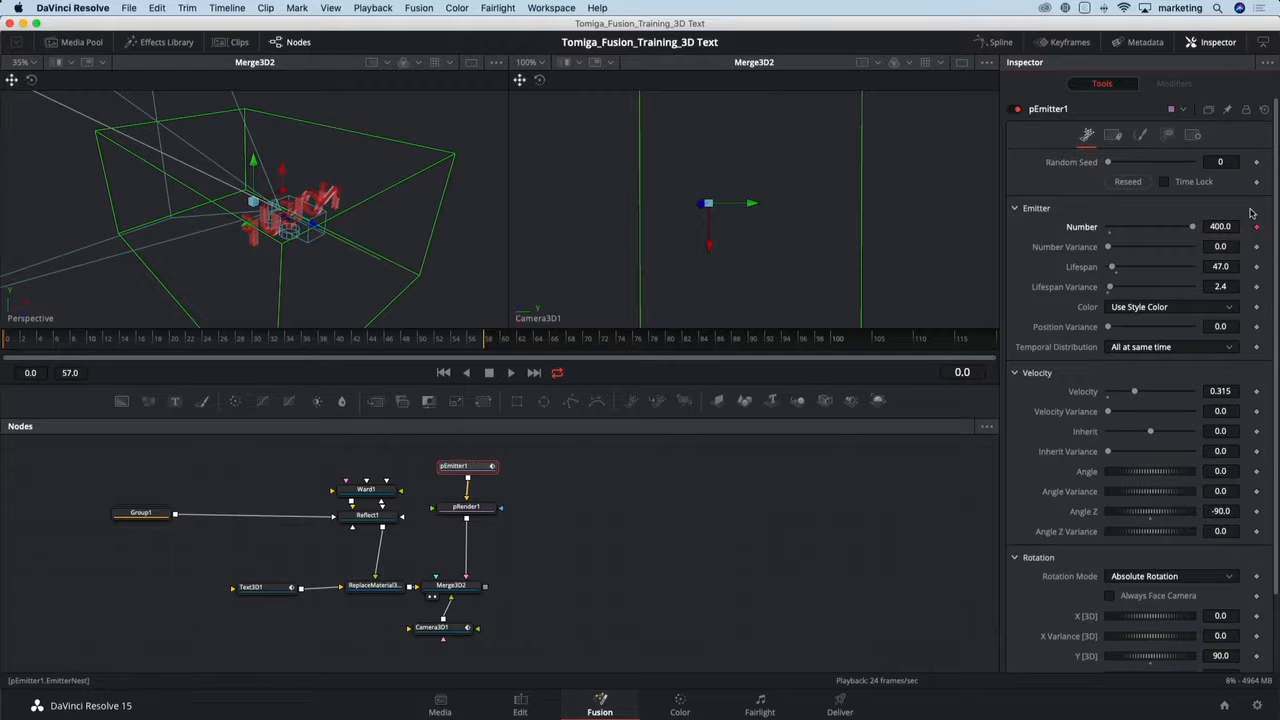
- Keyframe the pEmitter1 Number at 0 on frame 1, and return to its keyframe on frame 0
key(Right)
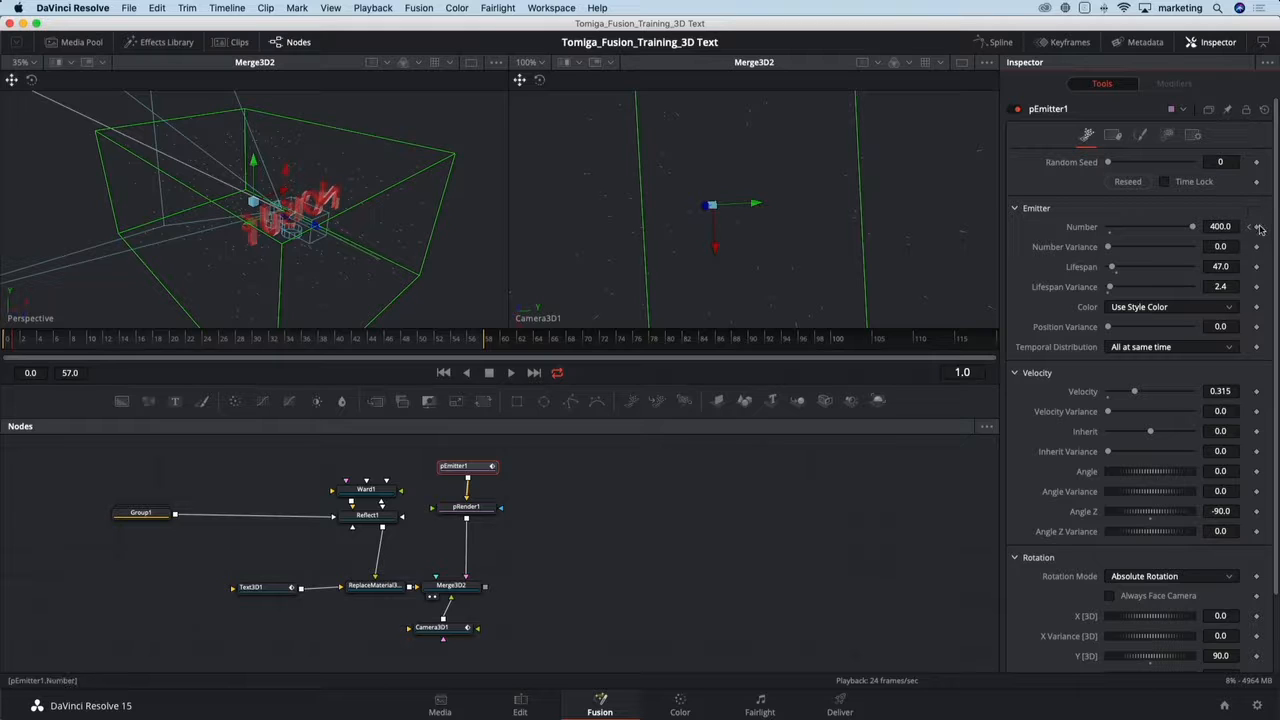
click(1230, 226)
text(0)
key(Tab)
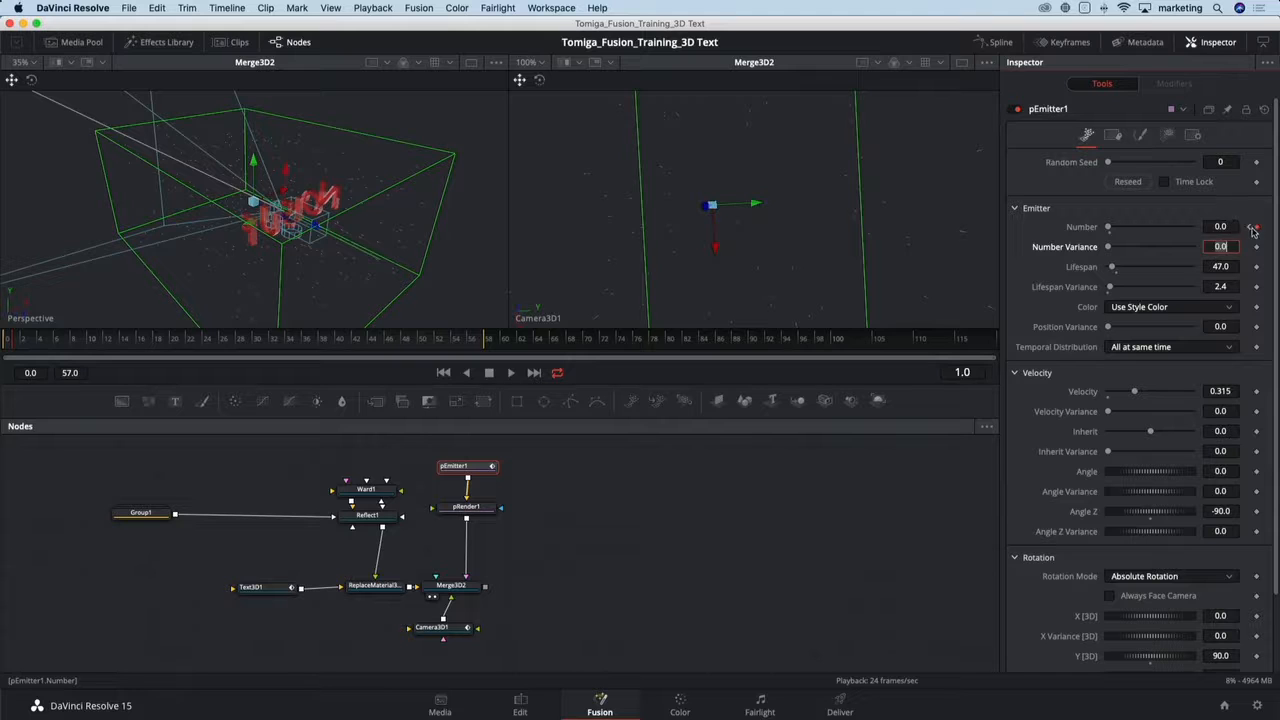
click(1251, 228)
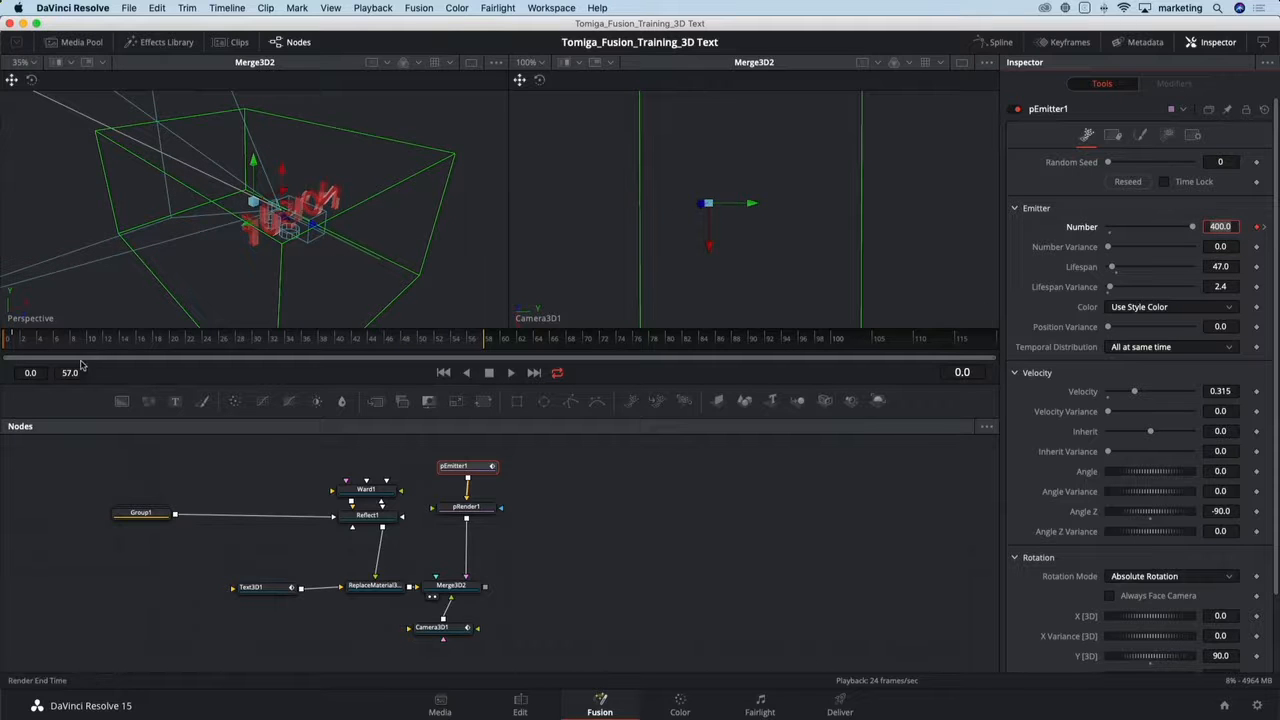
- Play the particle burst from the start and set the emitter's Number Variance to 0.8 and Lifespan Variance to 5.5
drag(80, 344, 2, 346)
key(space)
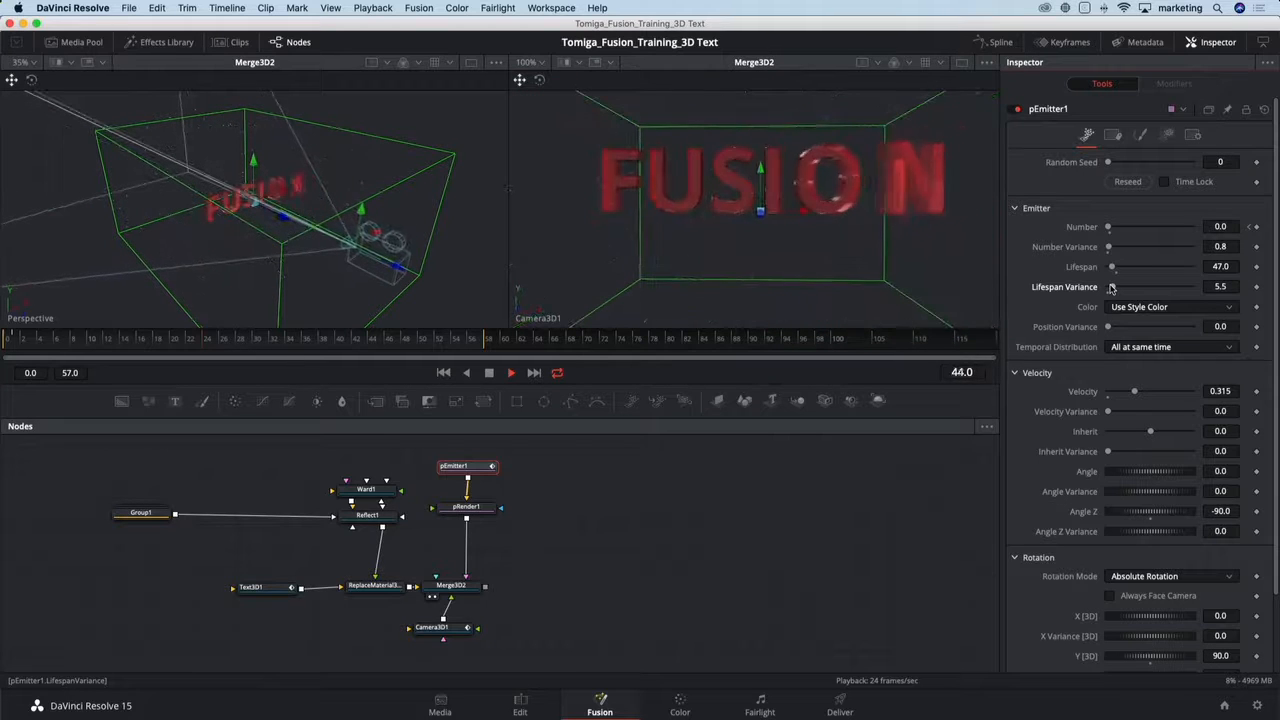
key(space)
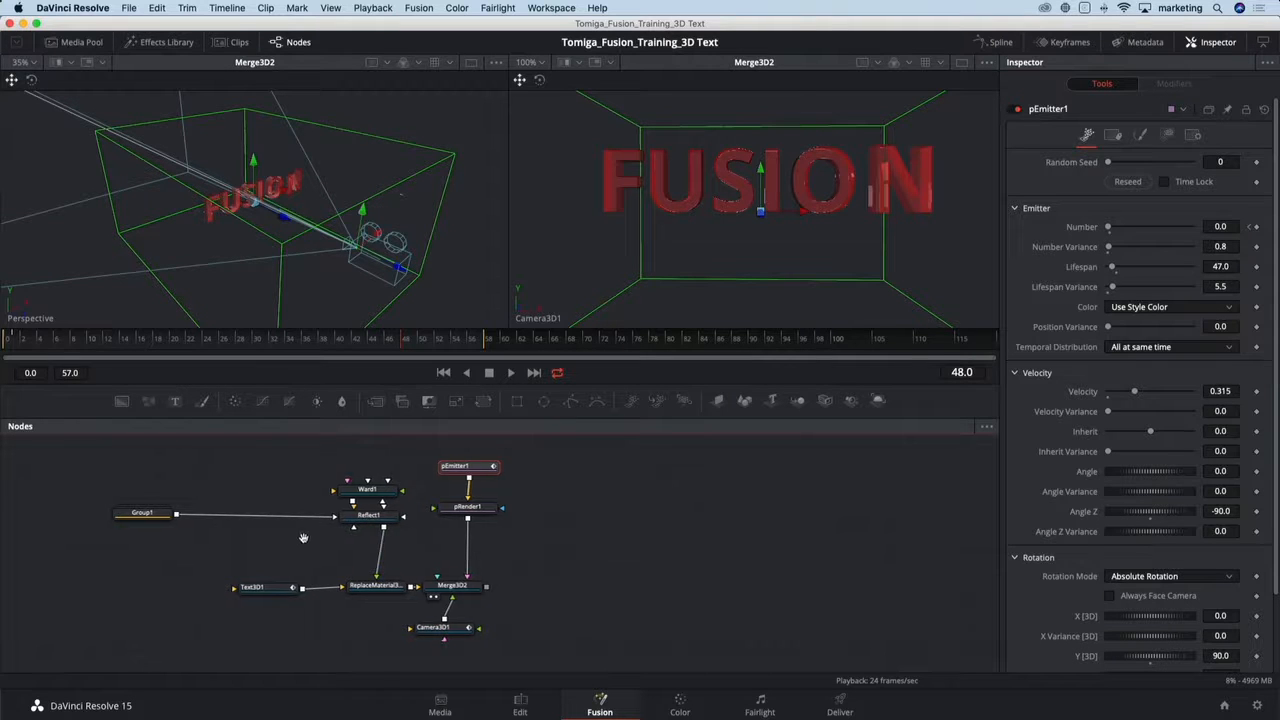
- Move Group1 farther from the Reflect1 node, expand the group and select its SphereMap1 node
drag(303, 539, 381, 533)
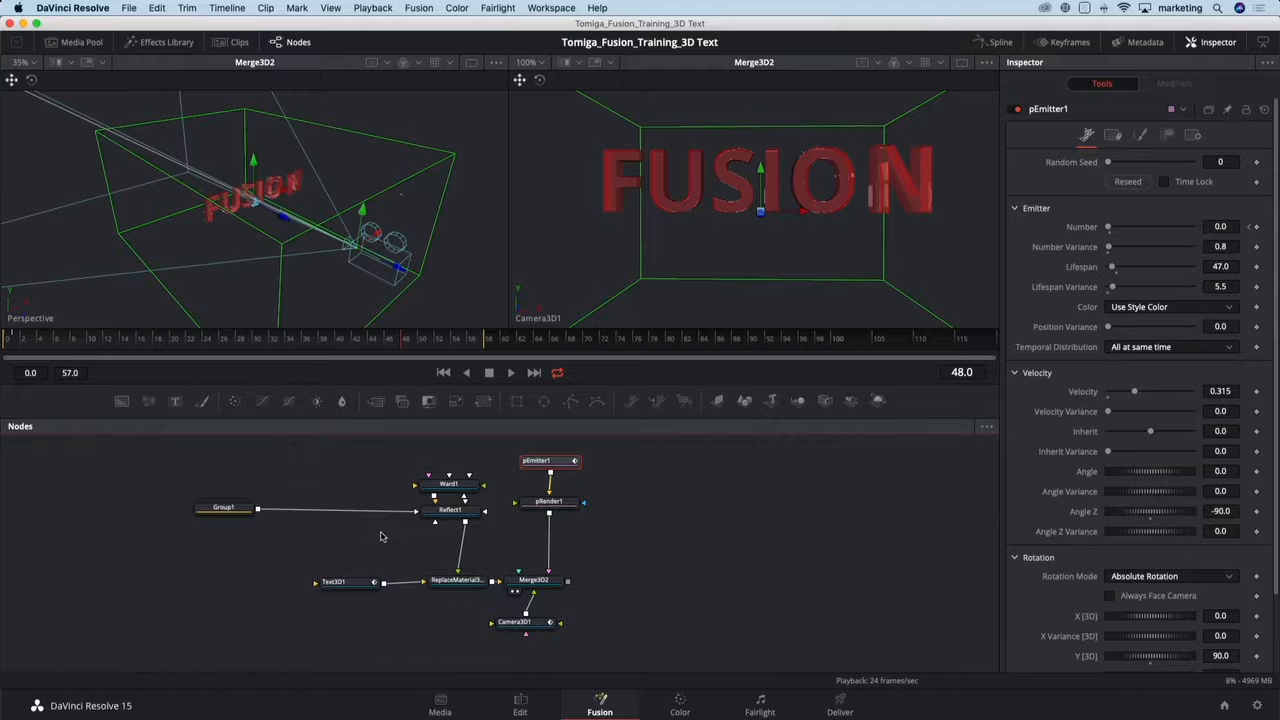
drag(215, 509, 128, 510)
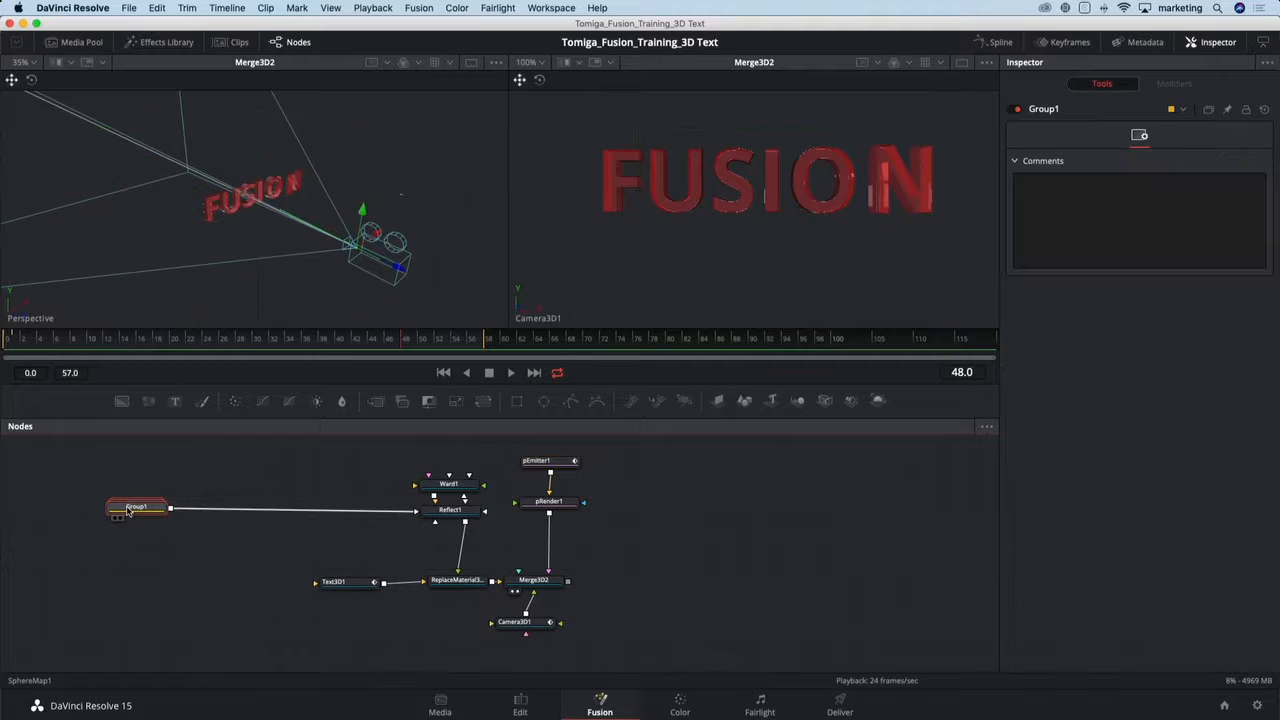
click(118, 517)
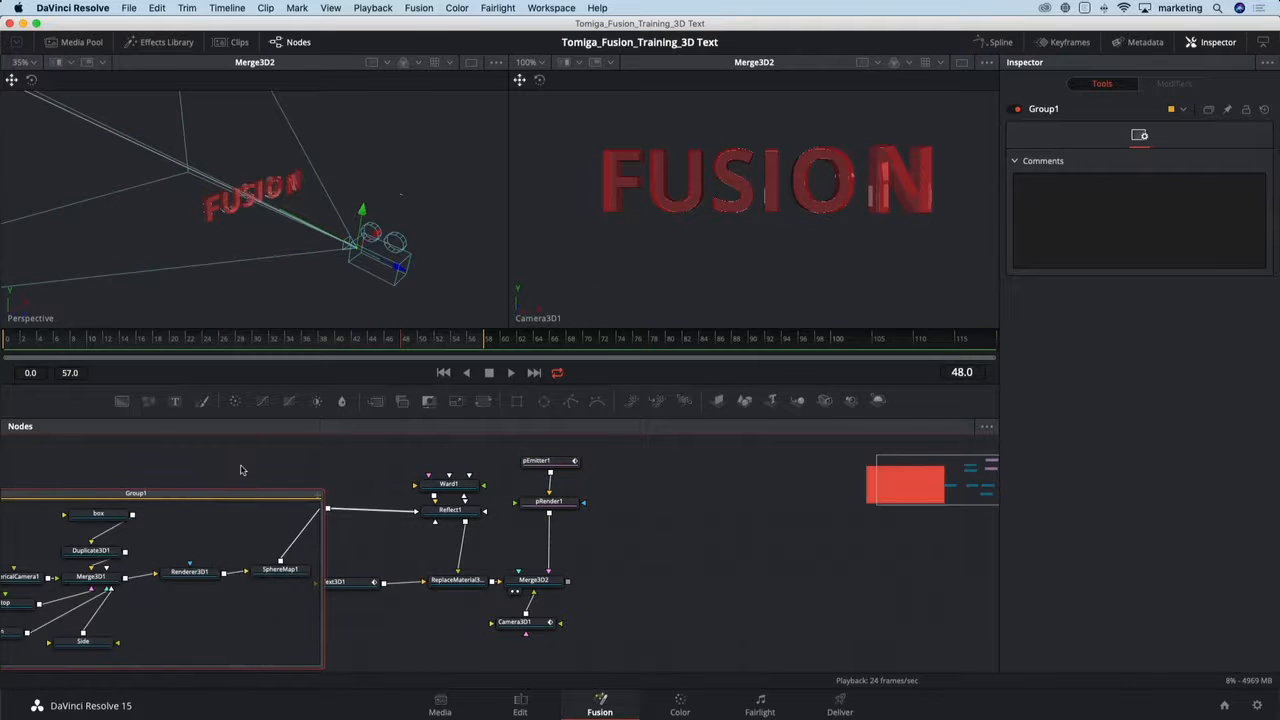
drag(260, 458, 452, 437)
click(465, 548)
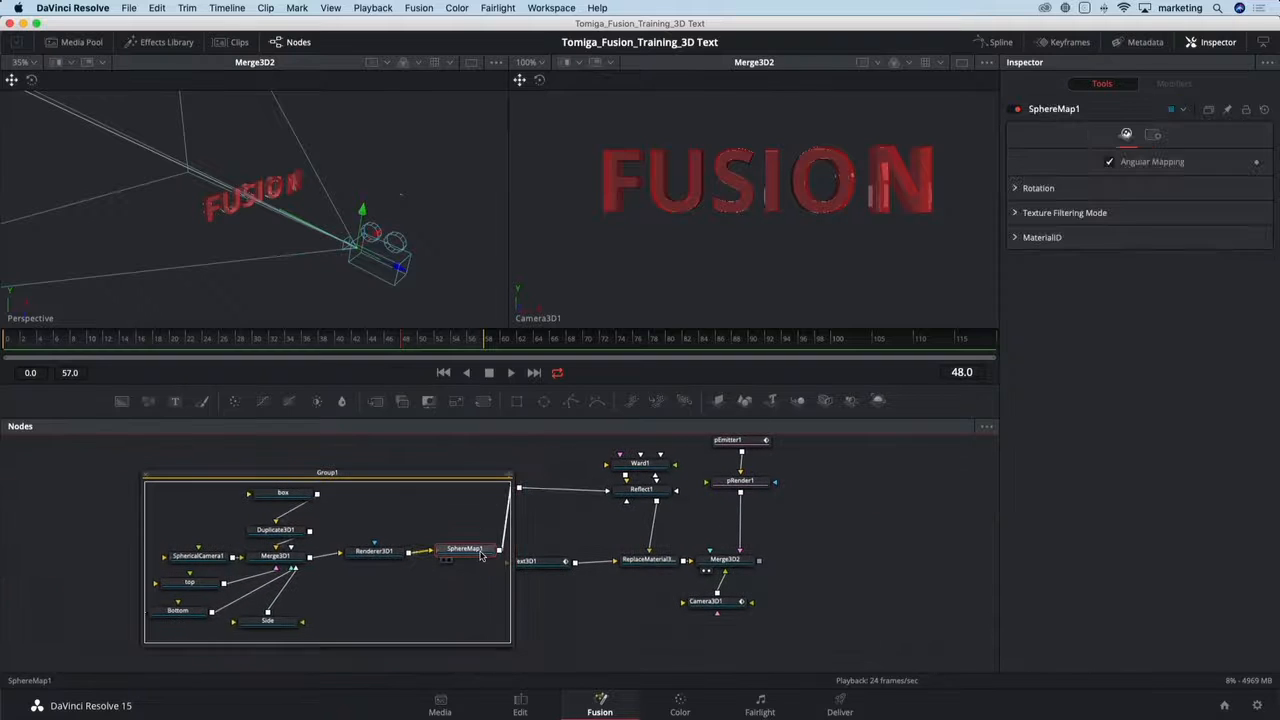
- At frame 119, set SphereMap1's rotation to X -190.4, Y -114.8 and Z 224.3, and keyframe all three axes
click(1016, 188)
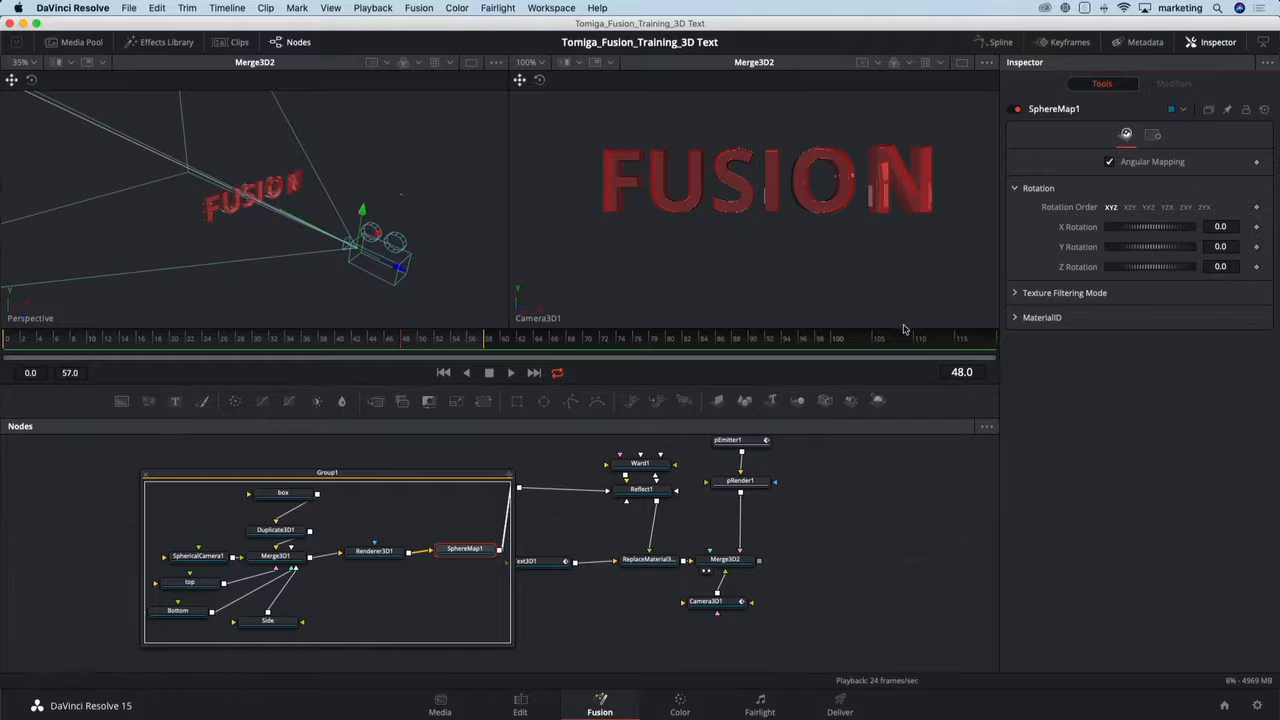
drag(931, 340, 991, 340)
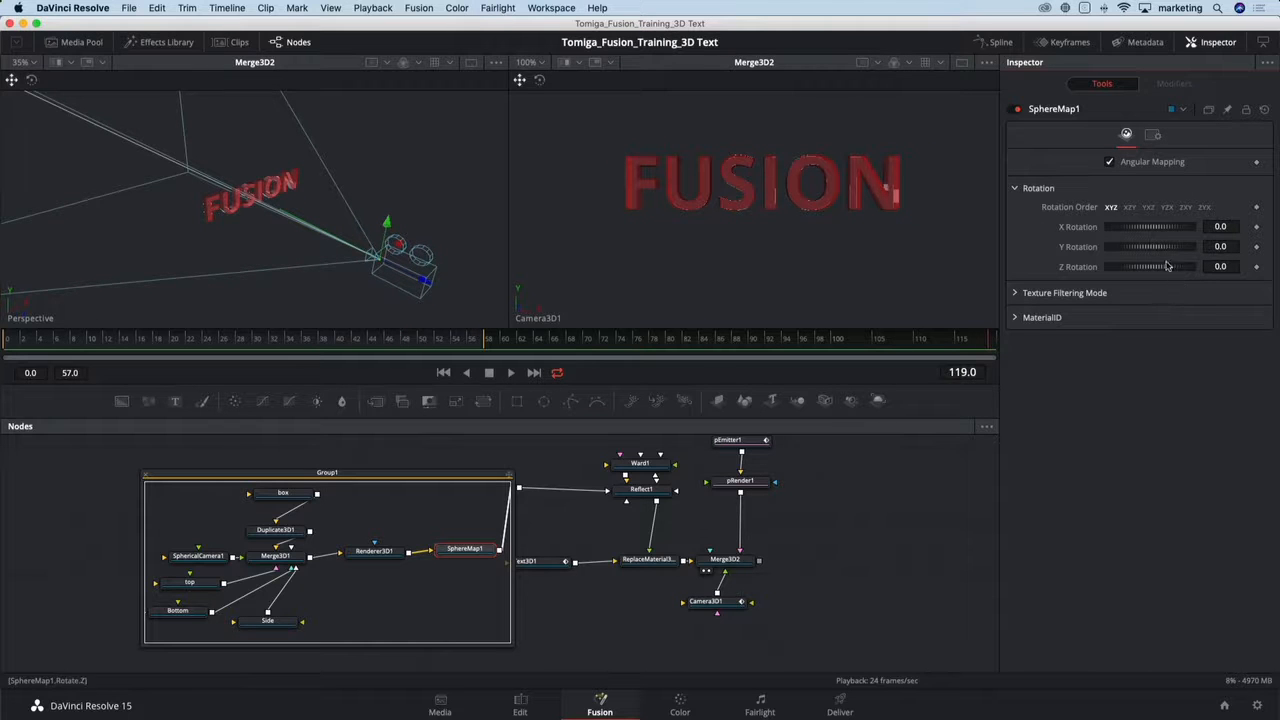
drag(1149, 250, 1120, 233)
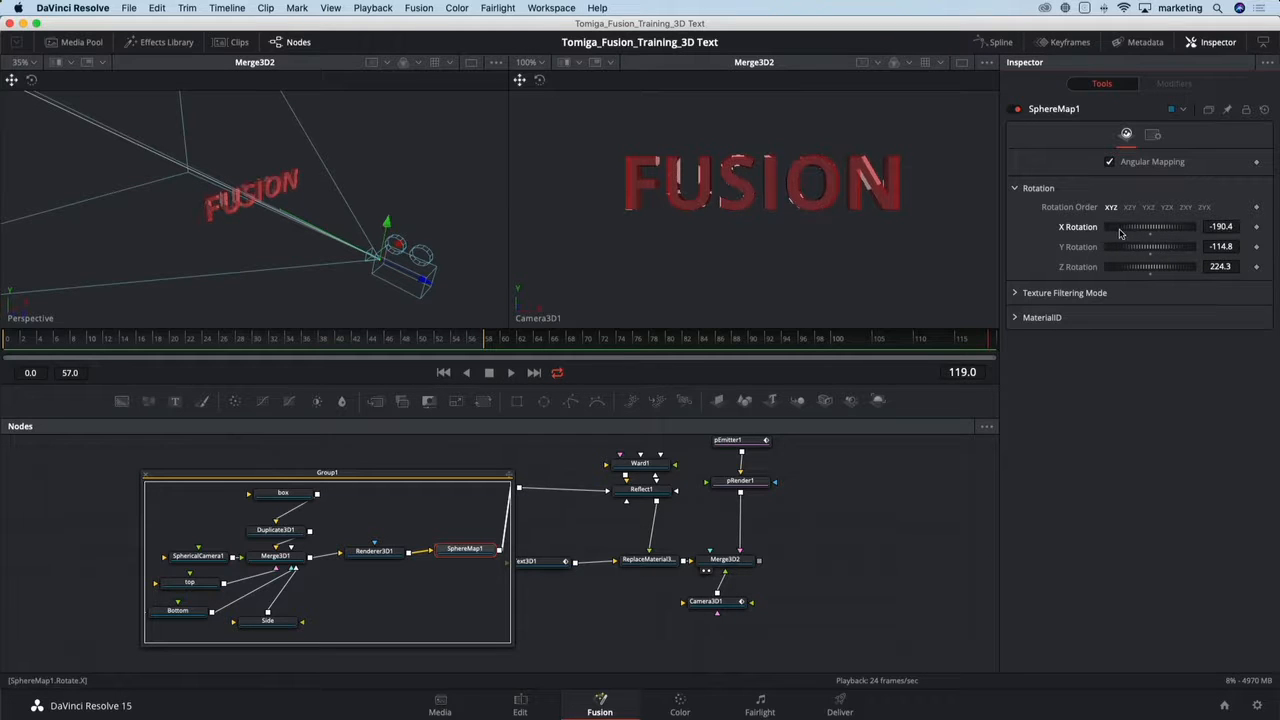
click(1256, 227)
click(1256, 247)
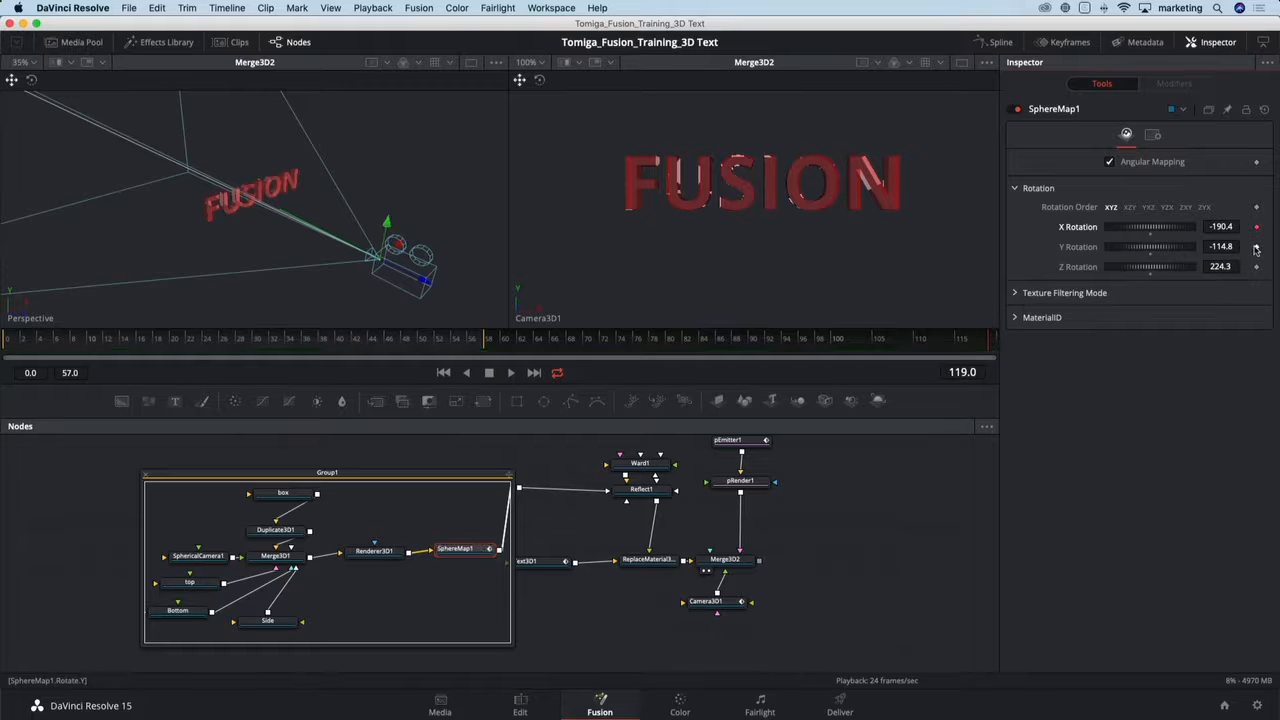
click(1256, 267)
- At frame 14, set SphereMap1's rotation to X -143.4 and Y -127.8, and start playback
drag(975, 340, 125, 366)
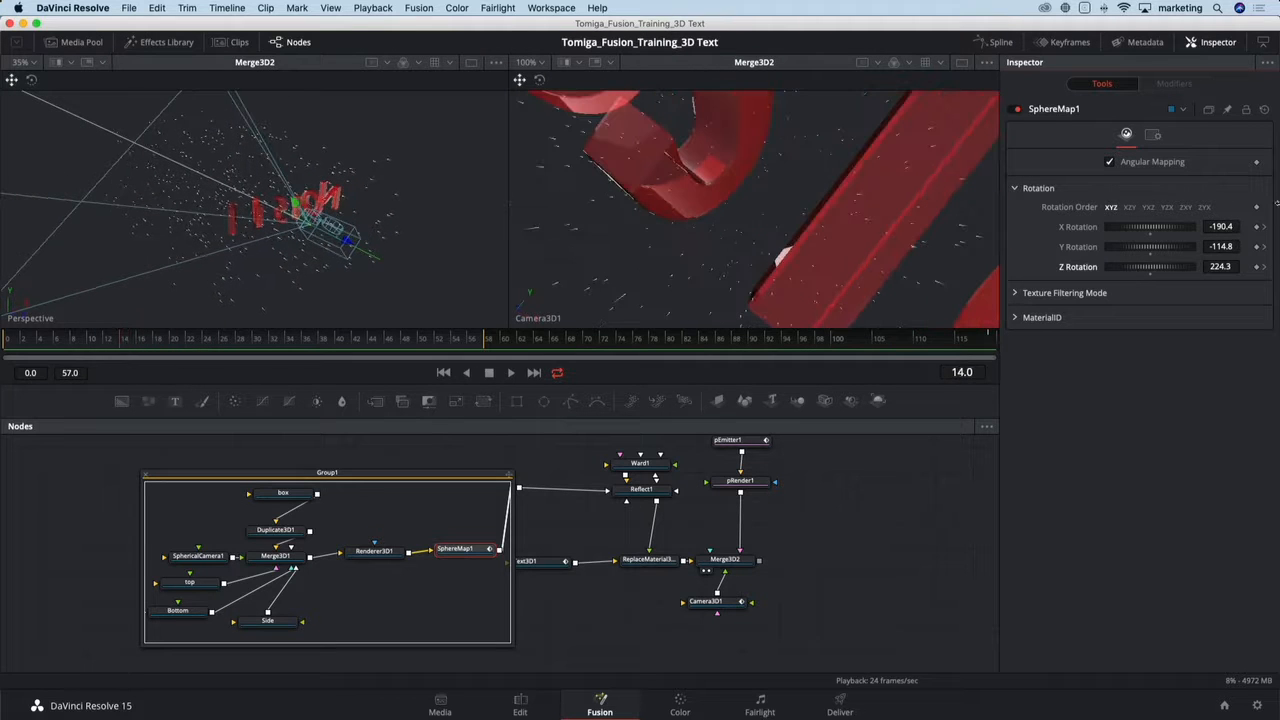
mouse_move(1157, 229)
mouse_down()
mouse_move(1168, 230)
mouse_move(1148, 246)
mouse_up()
key(space)
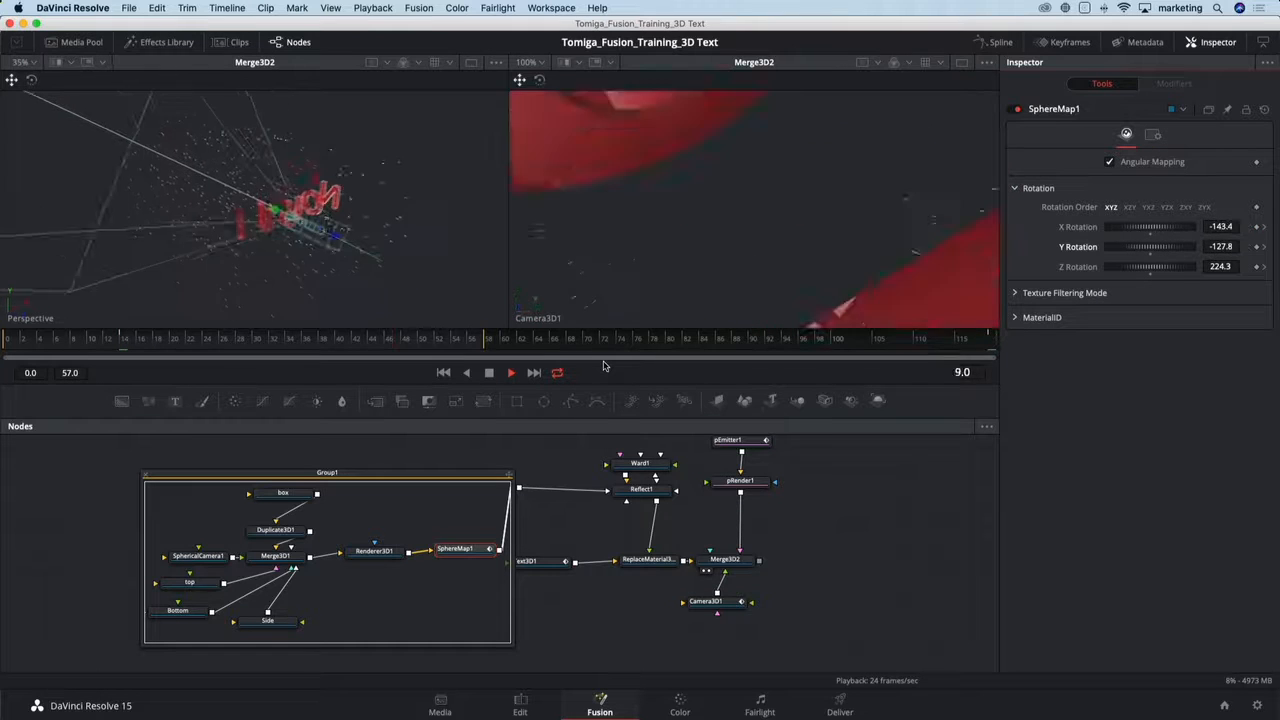
- Stop playback, extend the render range's end to frame 119, and play the full animation
key(space)
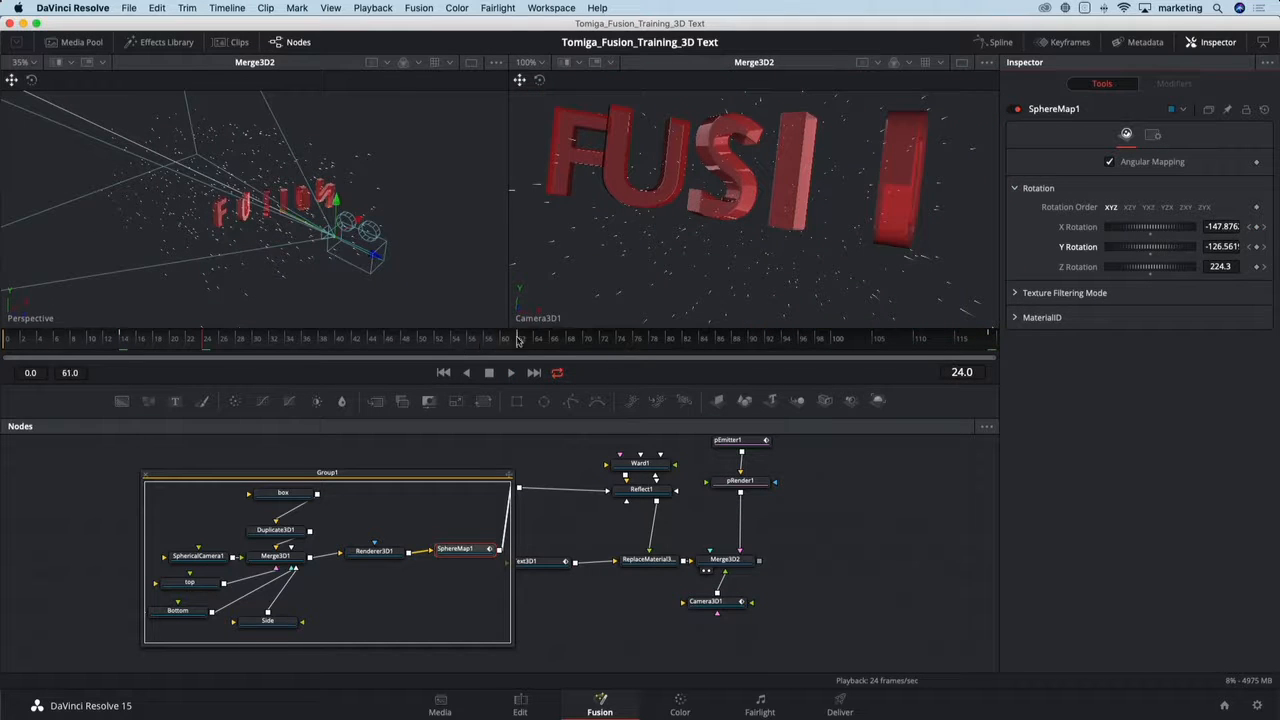
drag(519, 341, 934, 355)
key(space)
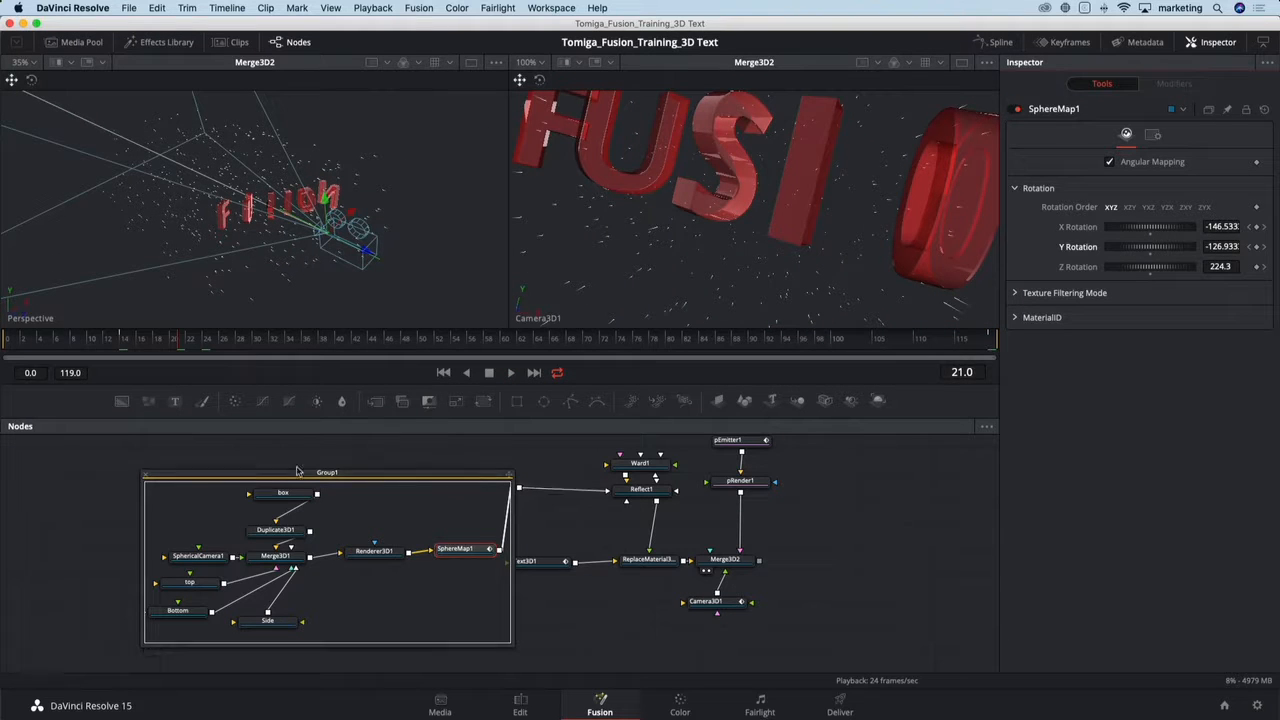
- Collapse Group1, and shift Merge3D2 and Camera3D1 slightly away from the ReplaceMaterial node
click(144, 476)
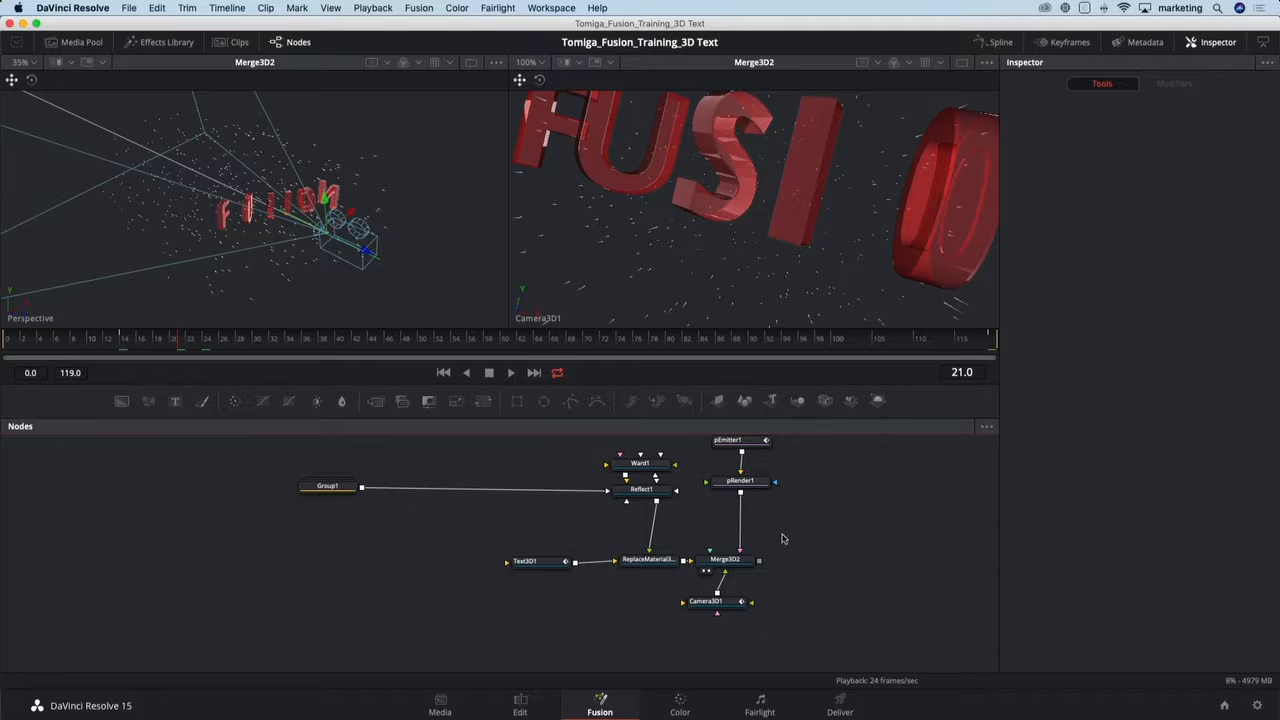
drag(810, 529, 530, 543)
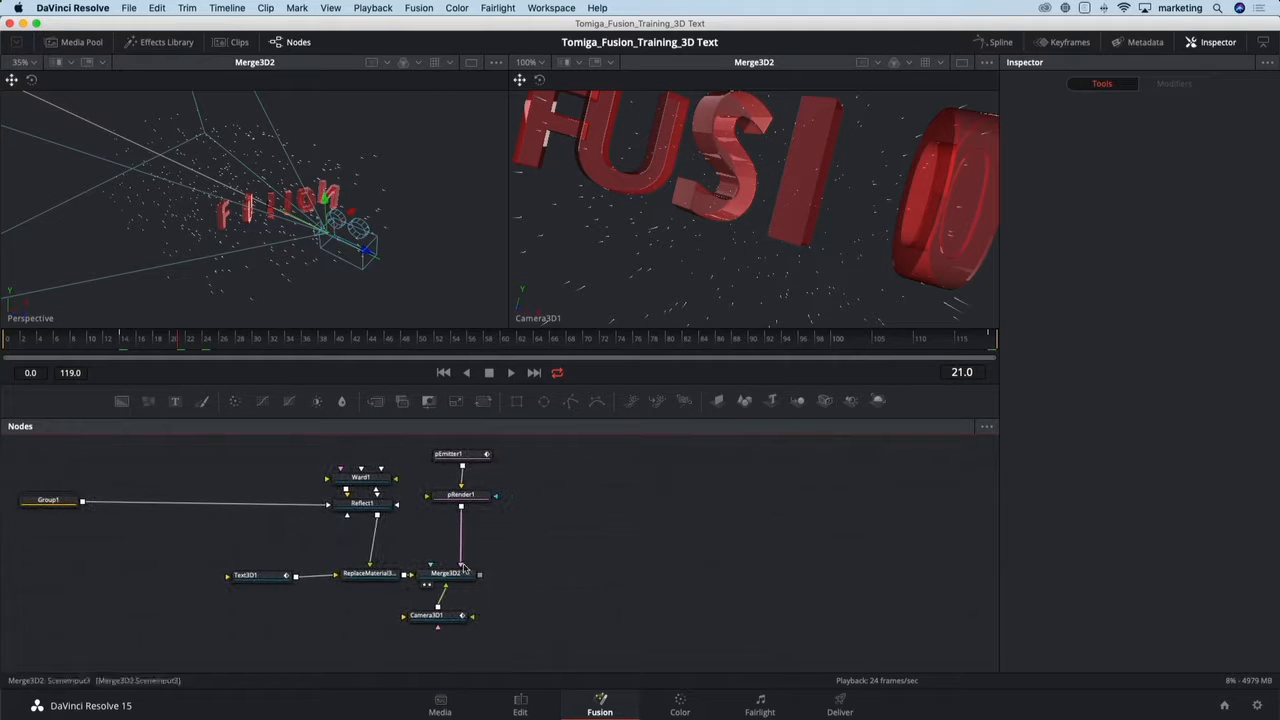
drag(445, 573, 464, 570)
drag(461, 617, 483, 616)
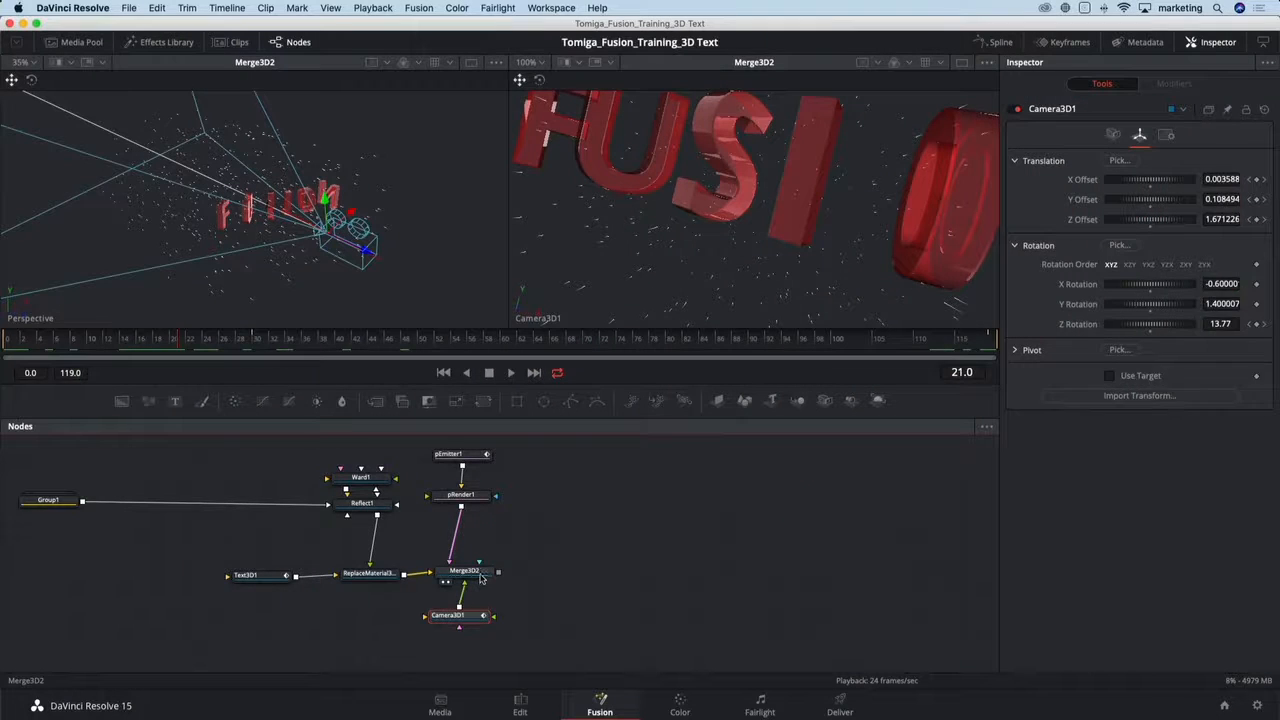
- Add a Renderer3D node after Merge3D2 and show its output in the second viewer
click(481, 578)
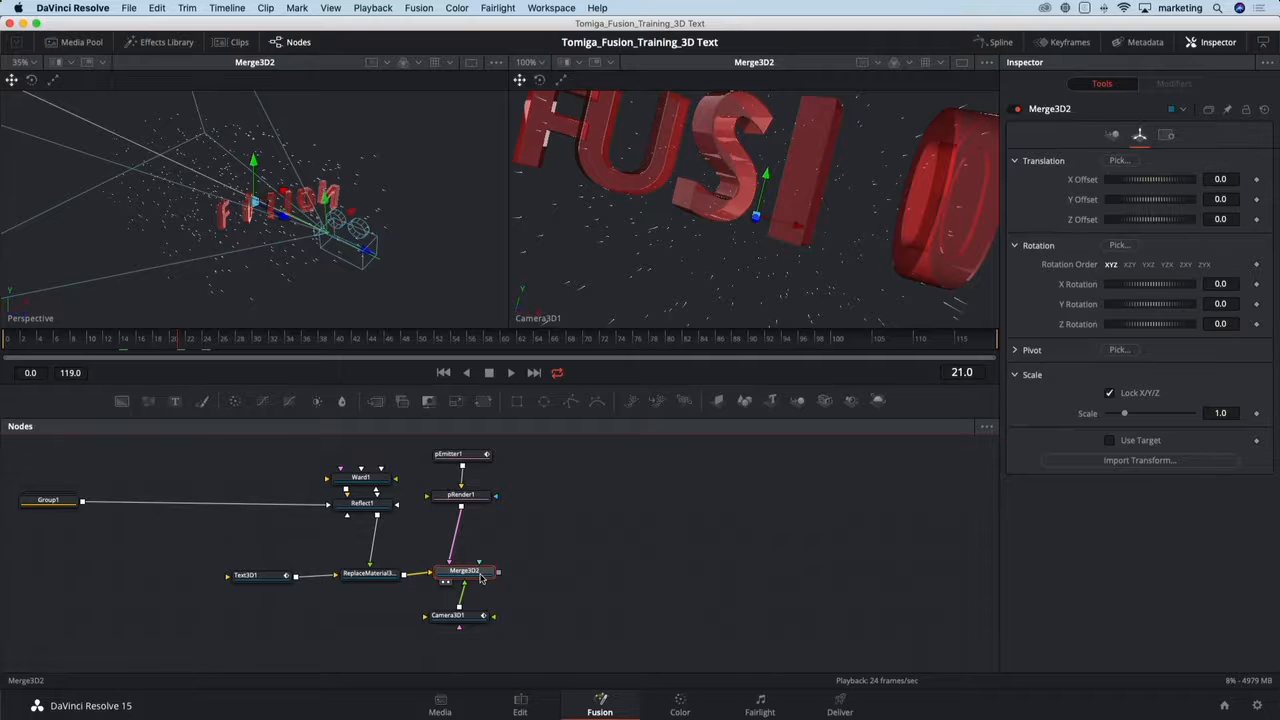
key(shift+space)
text(rend)
key(Return)
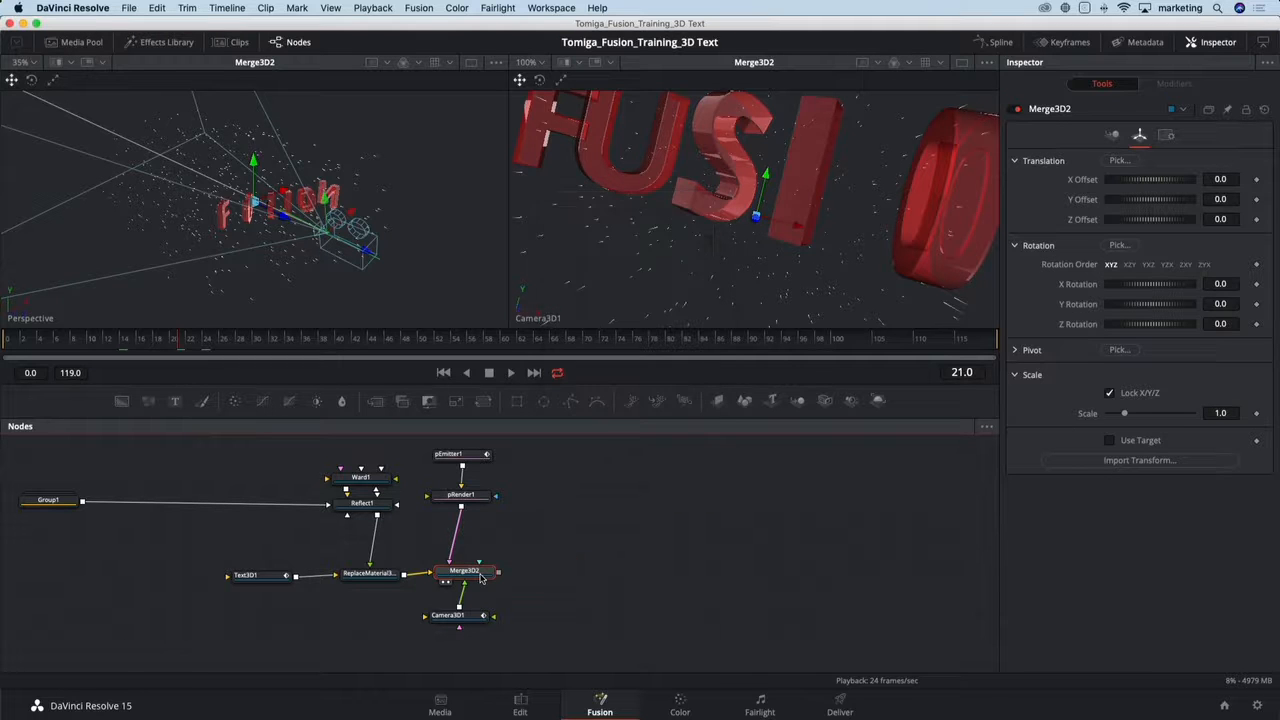
key(2)
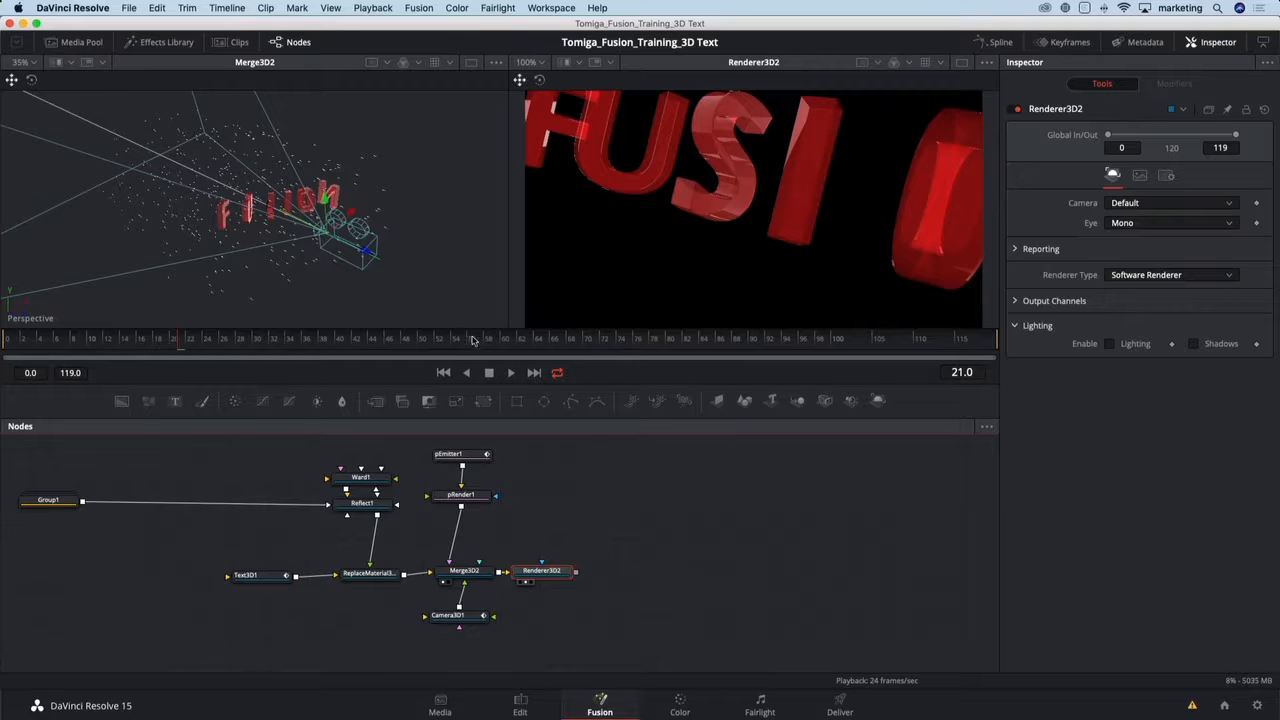
- Go to frame 57, space Renderer3D2 away from Merge3D2, and set its renderer type to OpenGL Renderer
click(476, 340)
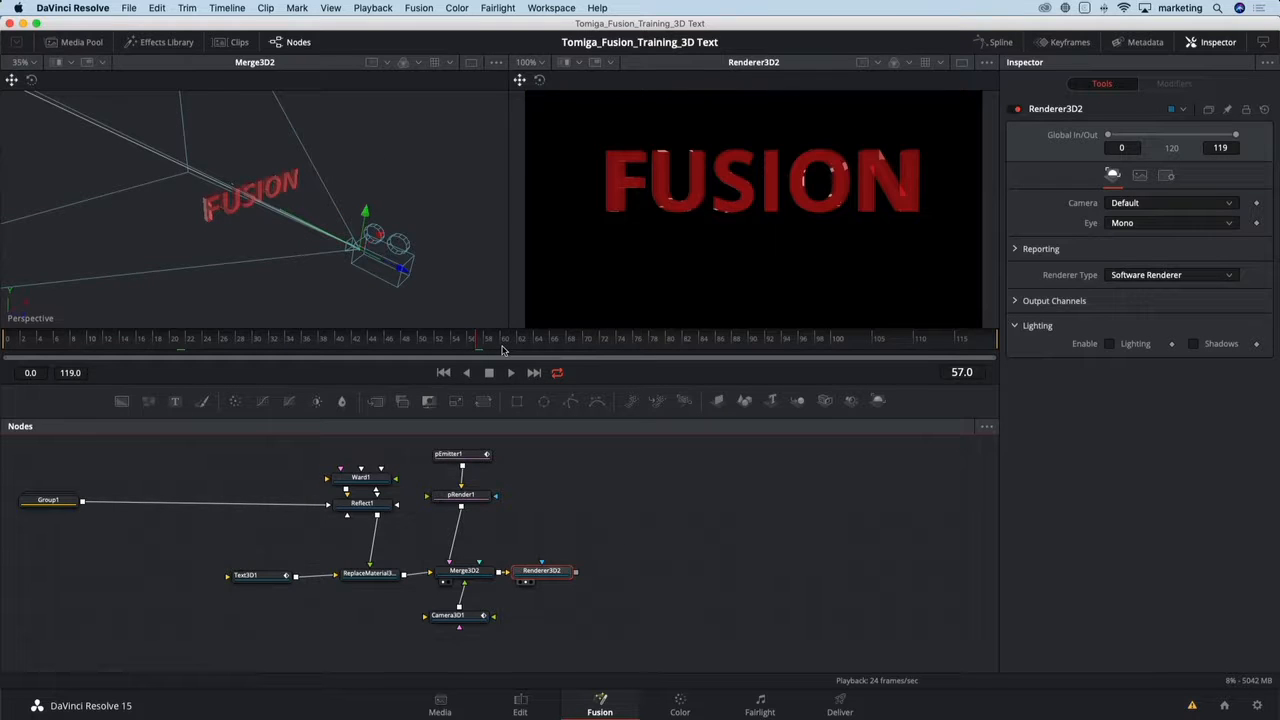
drag(556, 571, 577, 570)
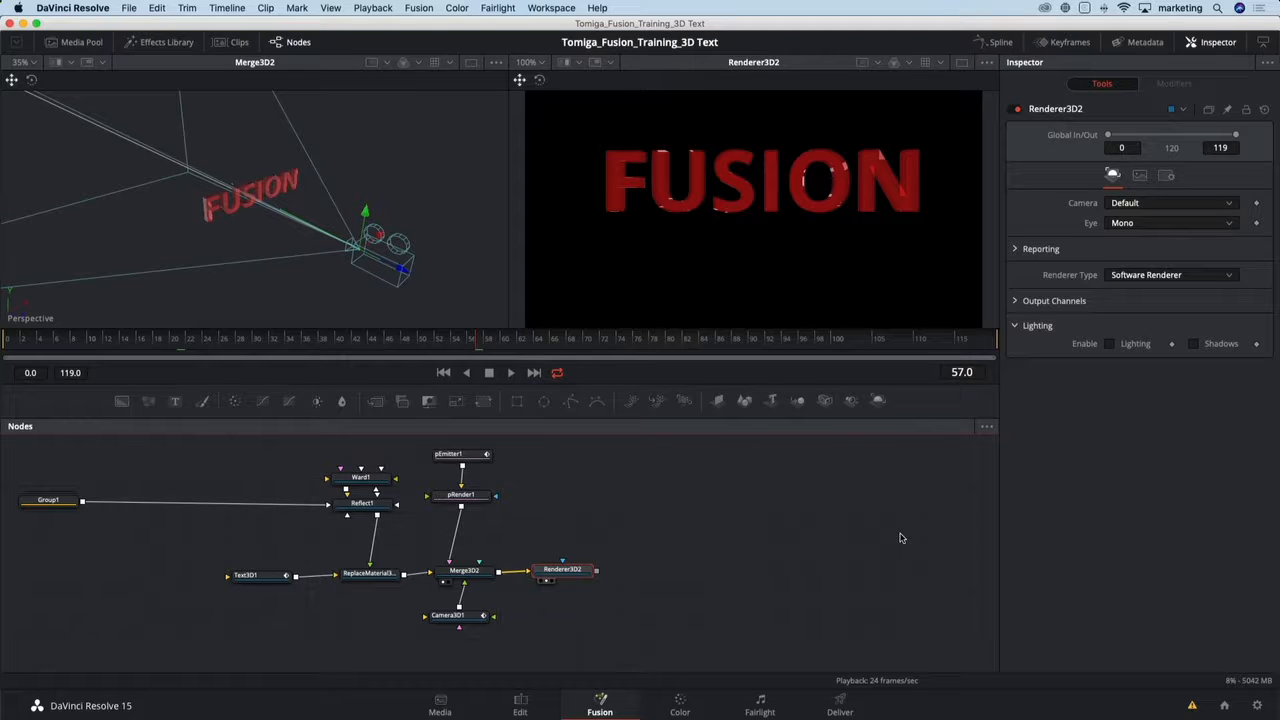
click(1167, 279)
click(1165, 291)
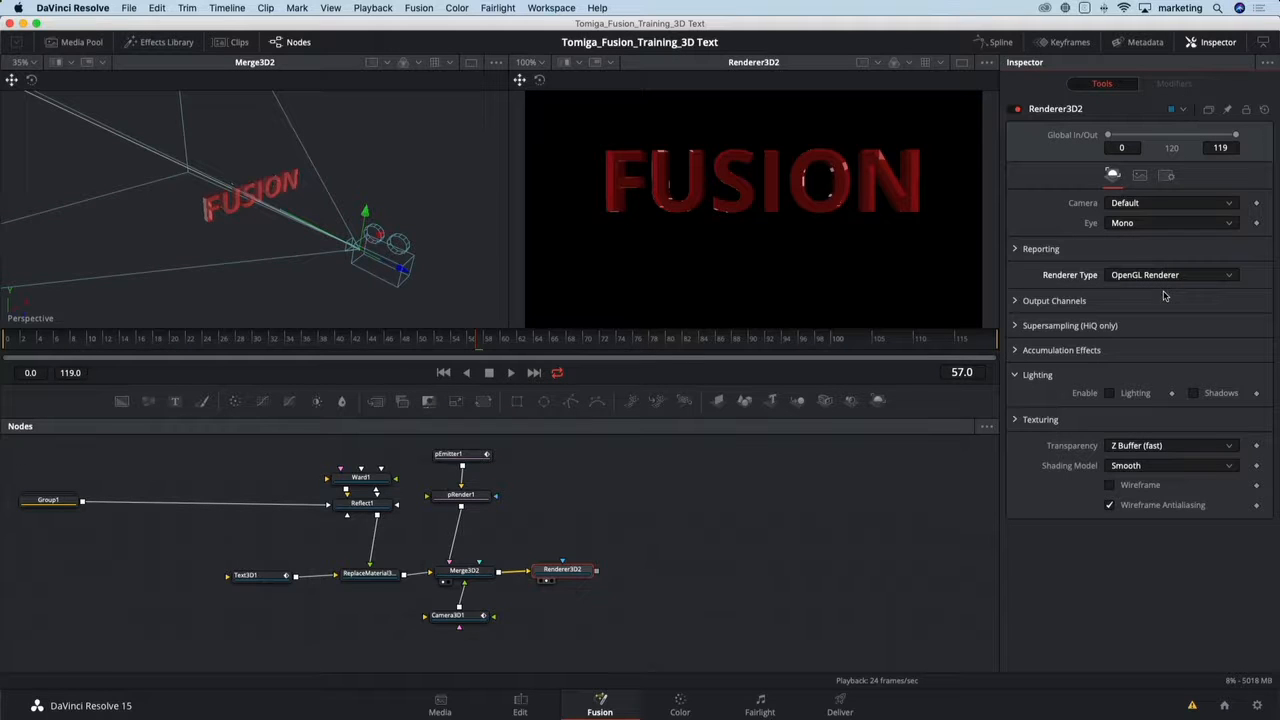
- At frame 37, enable motion blur on Renderer3D2 with quality 10 and shutter angle 266.5
drag(399, 344, 314, 345)
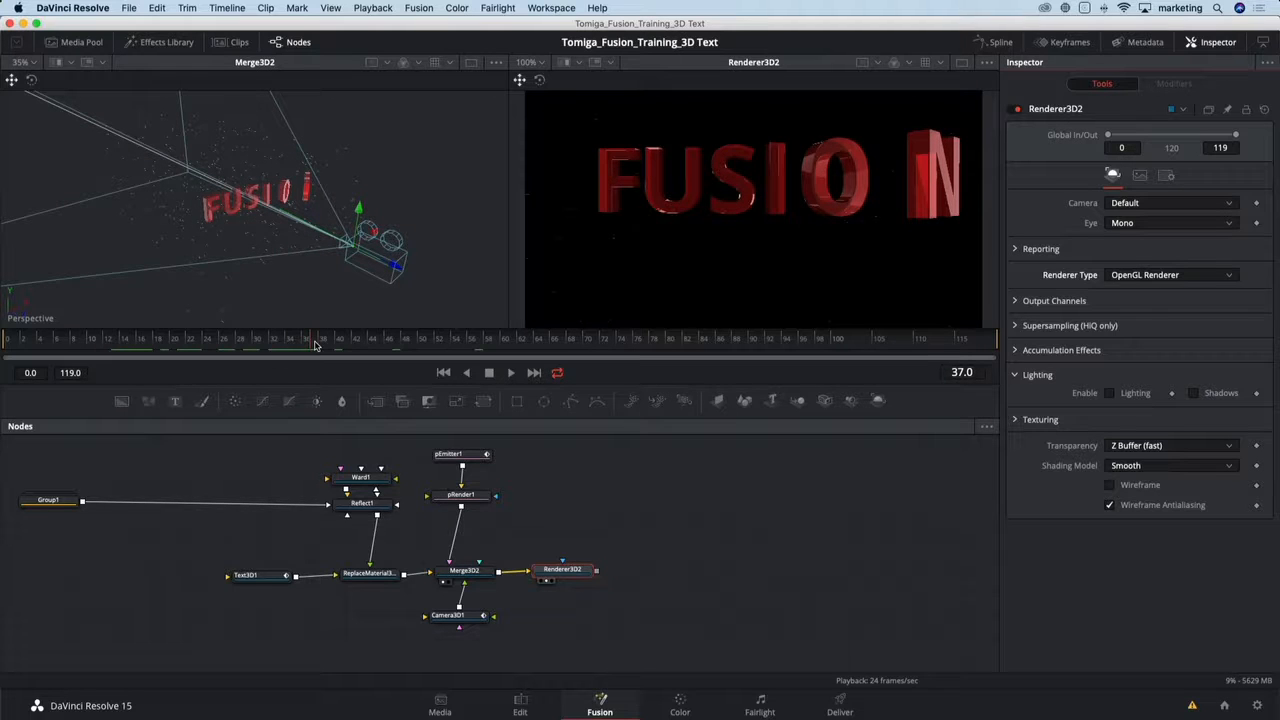
click(1166, 176)
click(1130, 336)
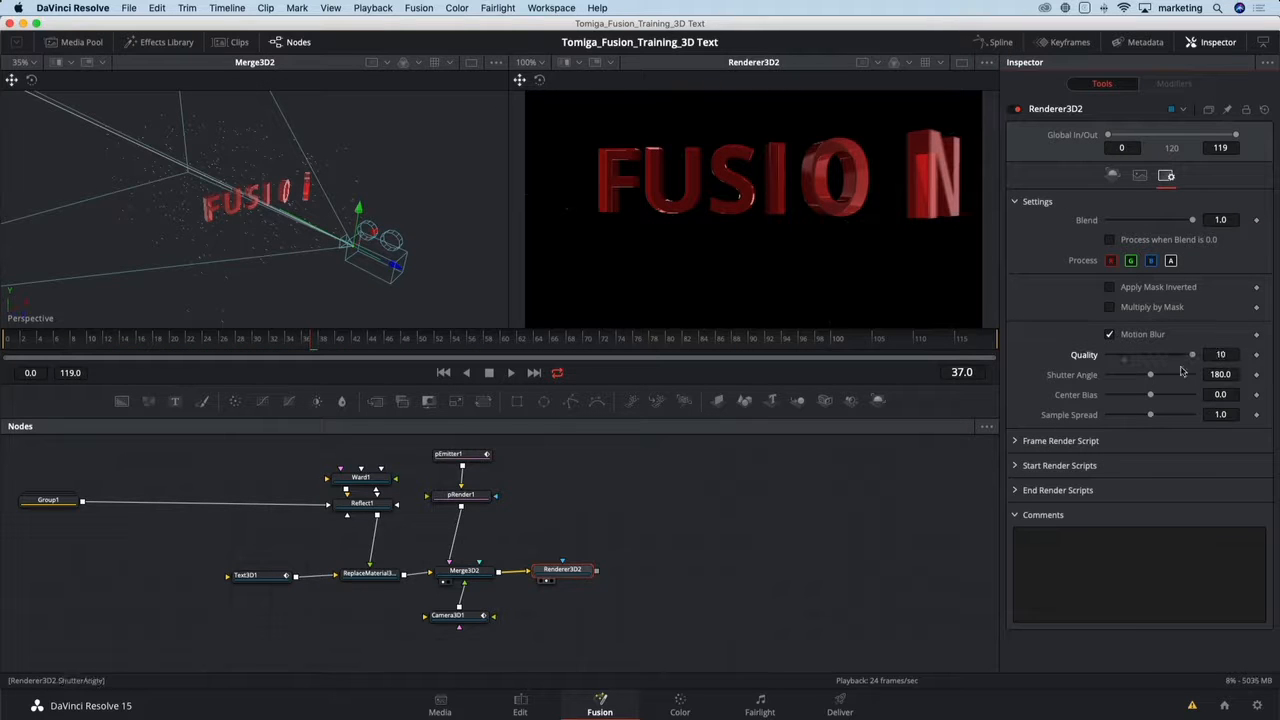
drag(1151, 377, 1169, 380)
- Check the rendered motion blur on several early frames and play the animation
click(133, 346)
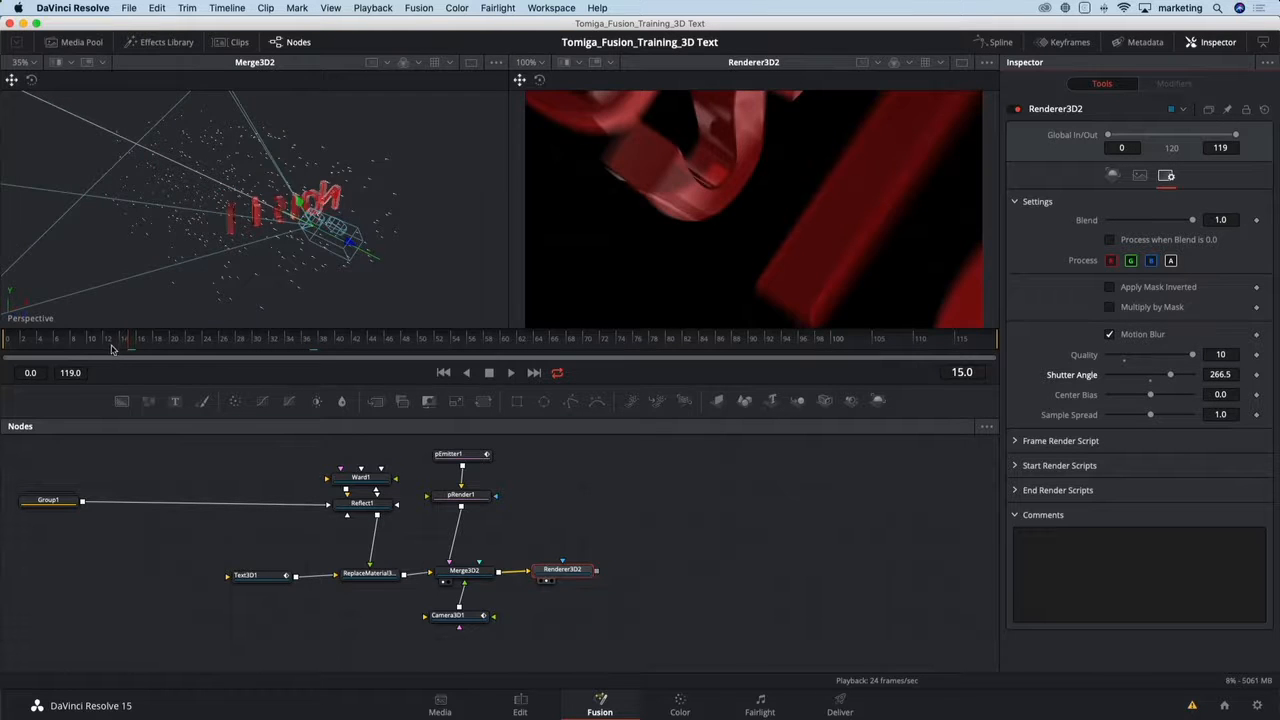
click(108, 348)
click(66, 348)
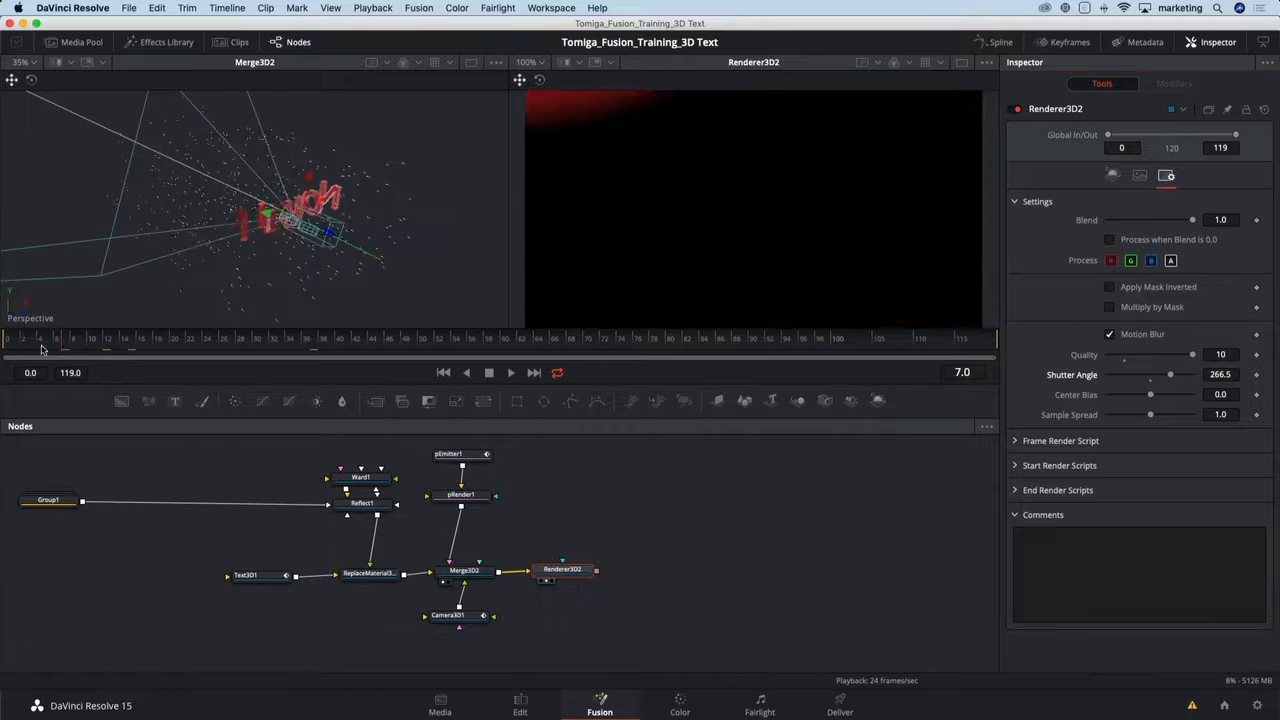
key(space)
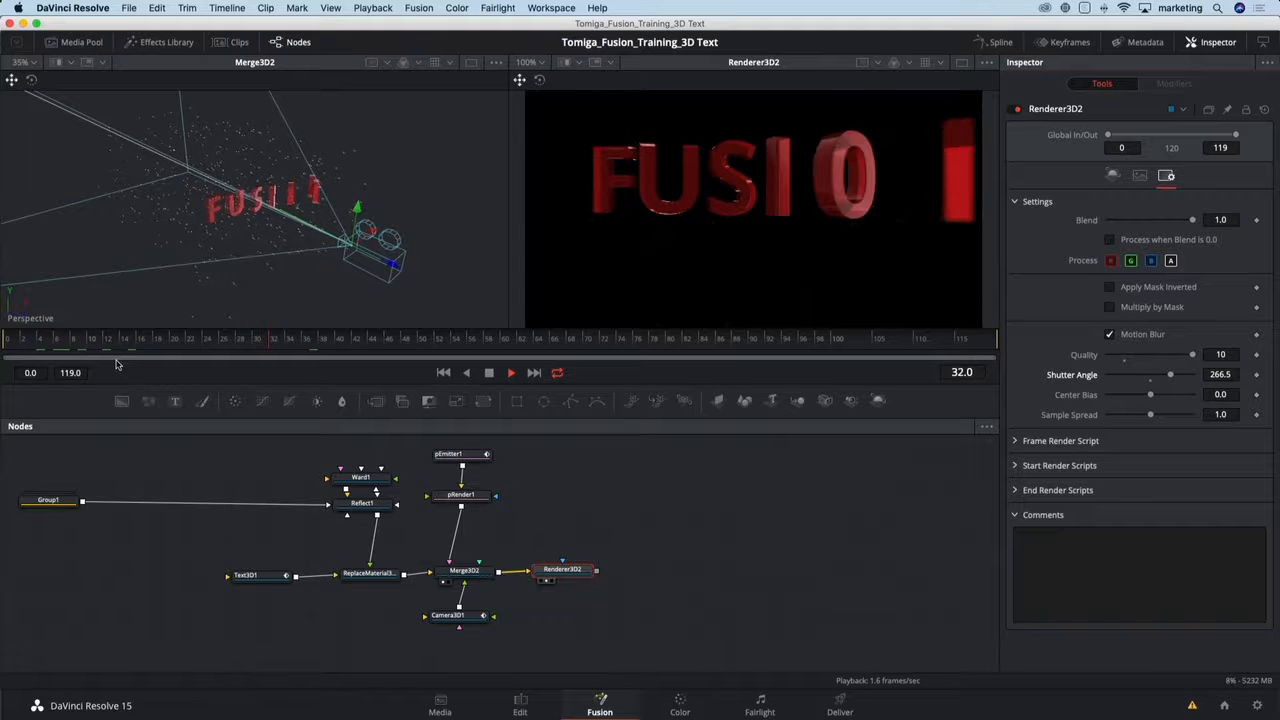
key(space)
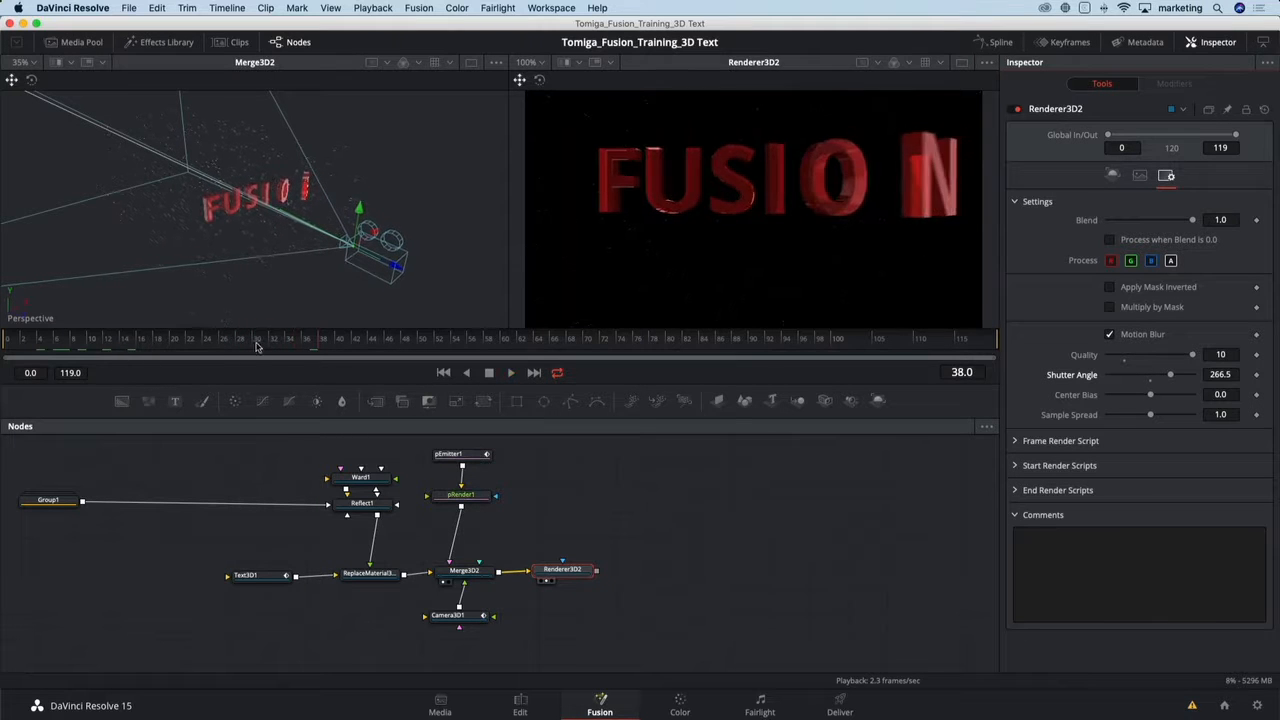
- At frame 31, remove Merge3D2 from its viewer and switch to a single viewer showing Renderer3D2
click(260, 340)
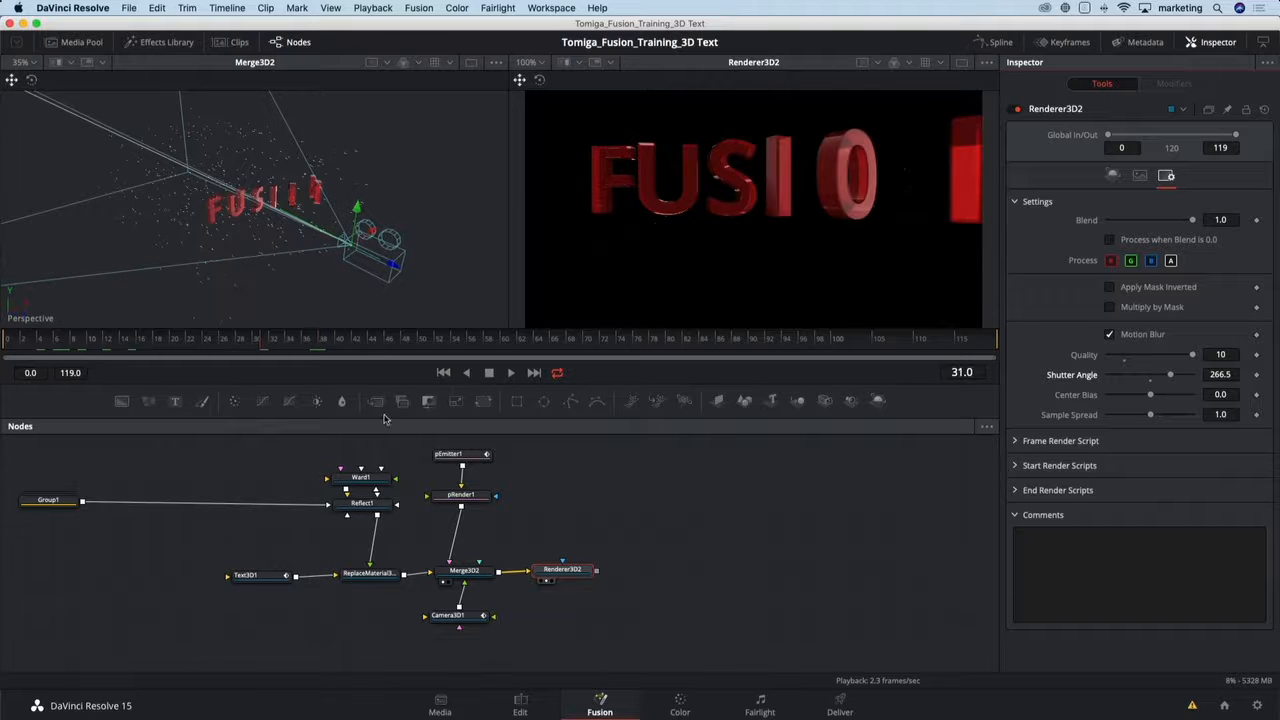
click(445, 584)
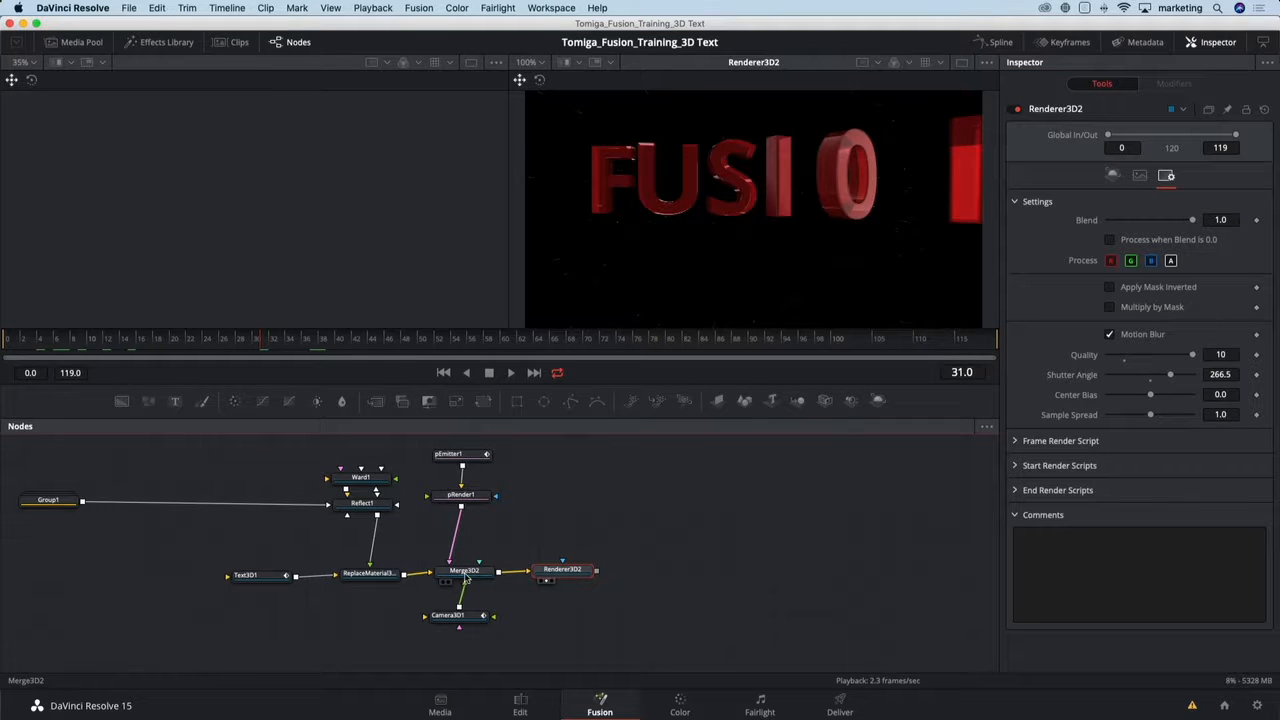
click(962, 64)
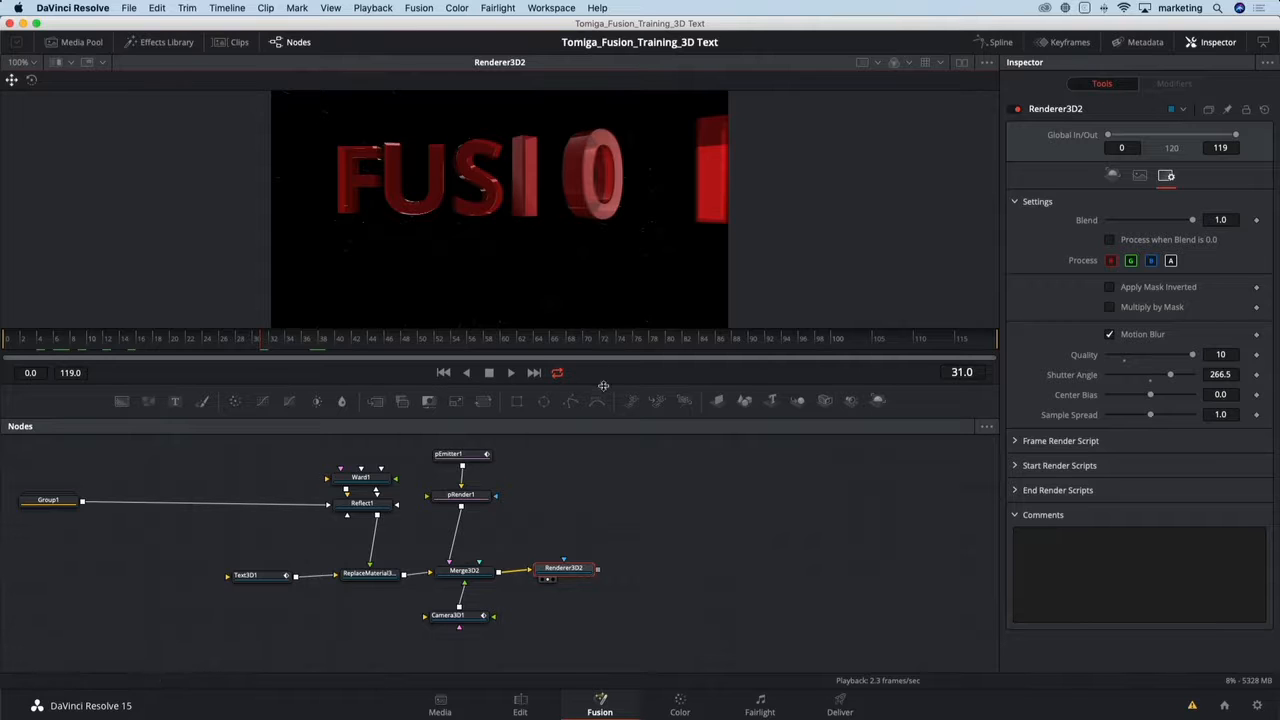
- Enlarge the viewer area, add a Filter node after Renderer3D2, offset it above the main branch, and show it in the viewer
drag(605, 385, 613, 449)
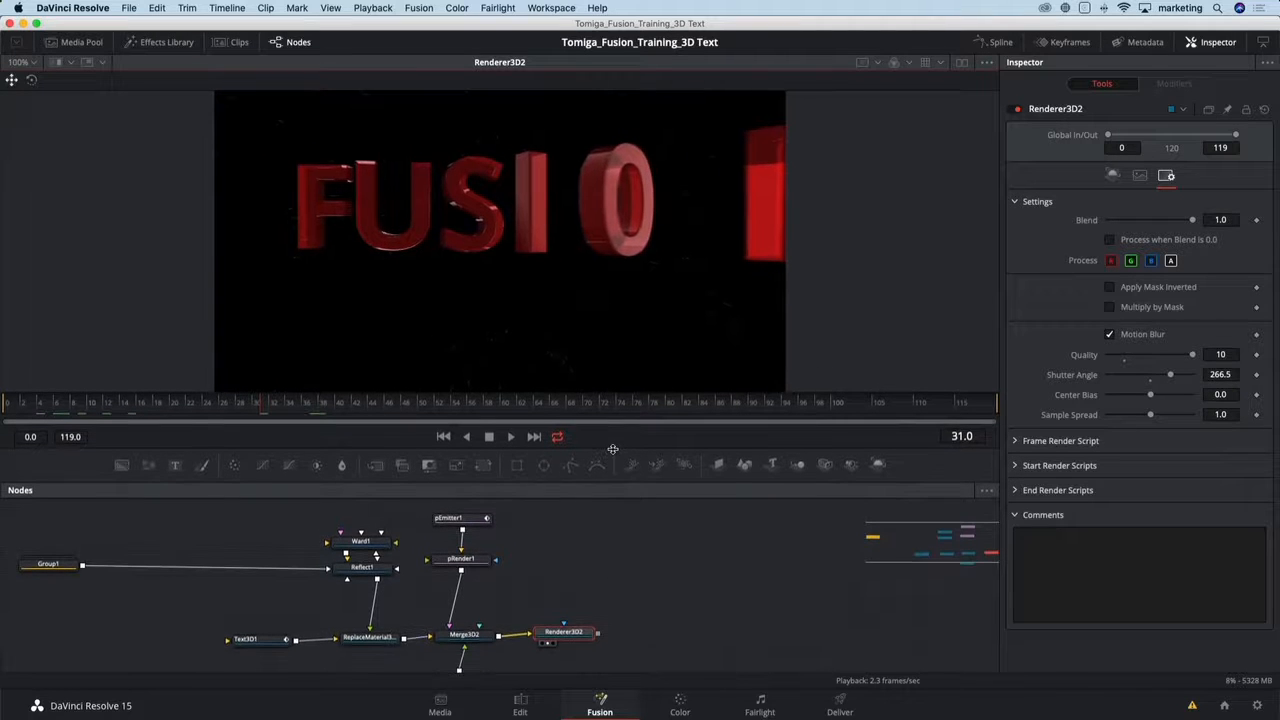
scroll(590, 598, down, 5)
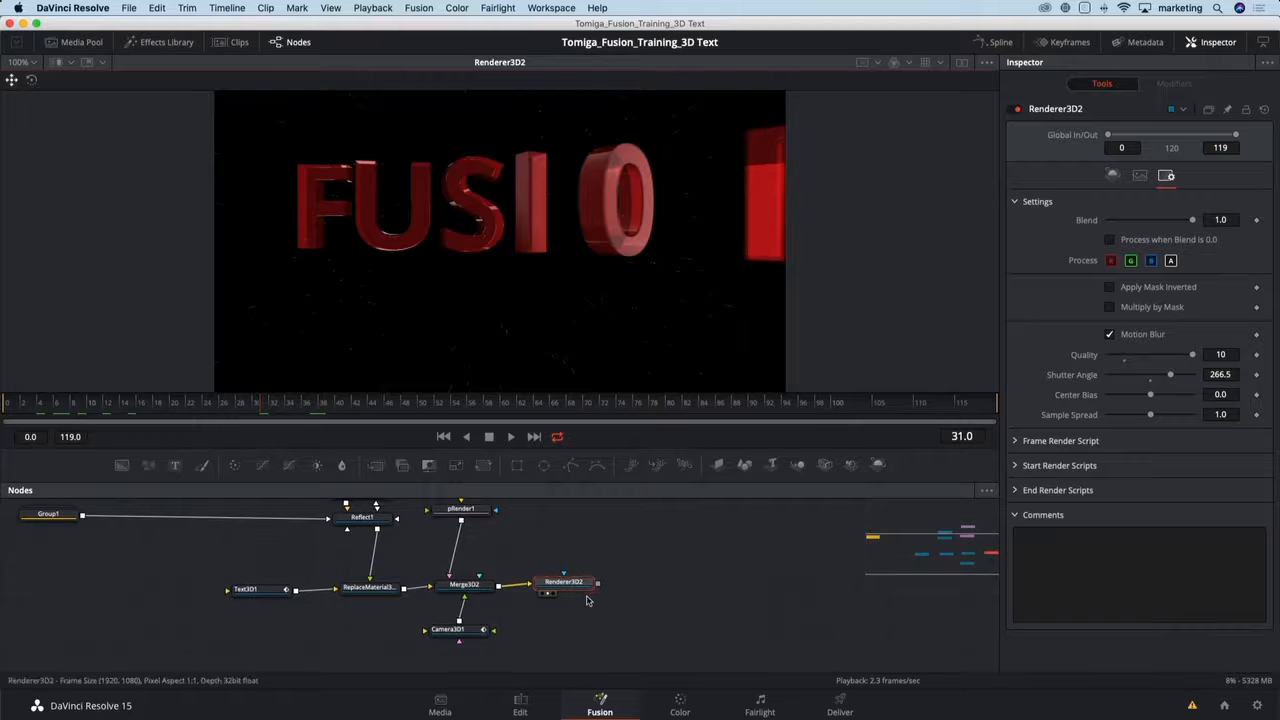
drag(592, 602, 466, 569)
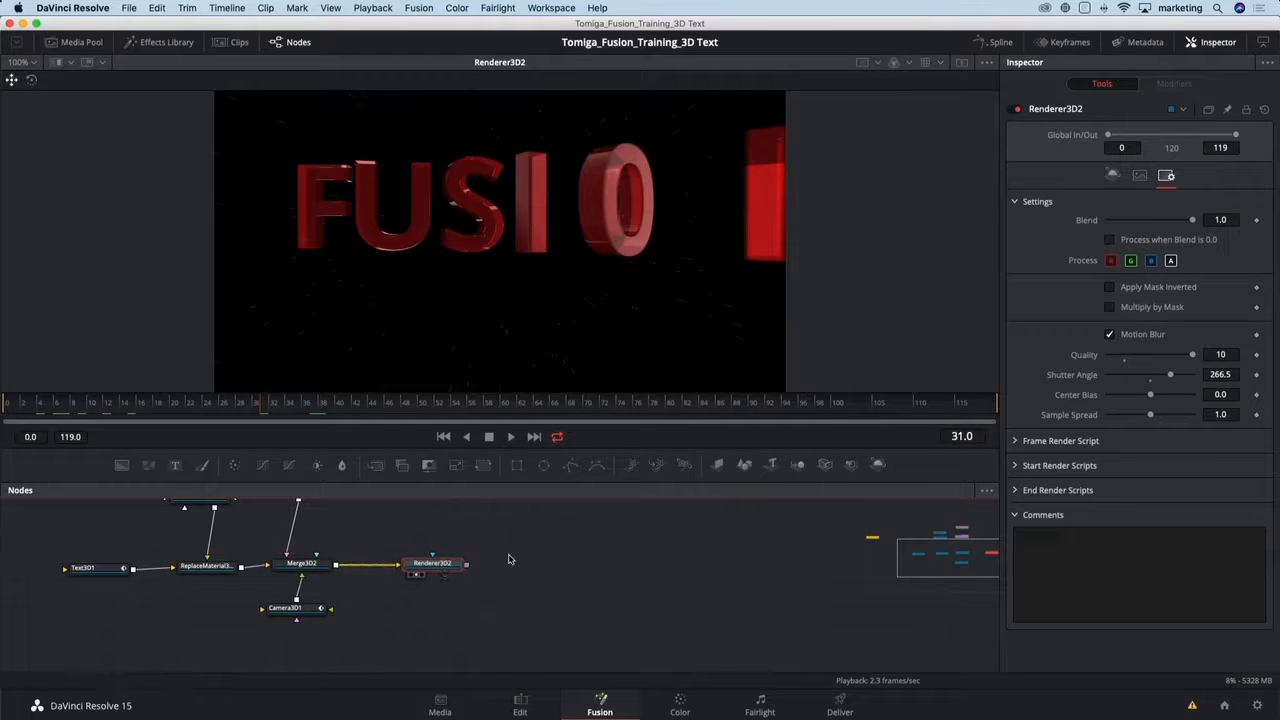
key(shift+space)
text(filt)
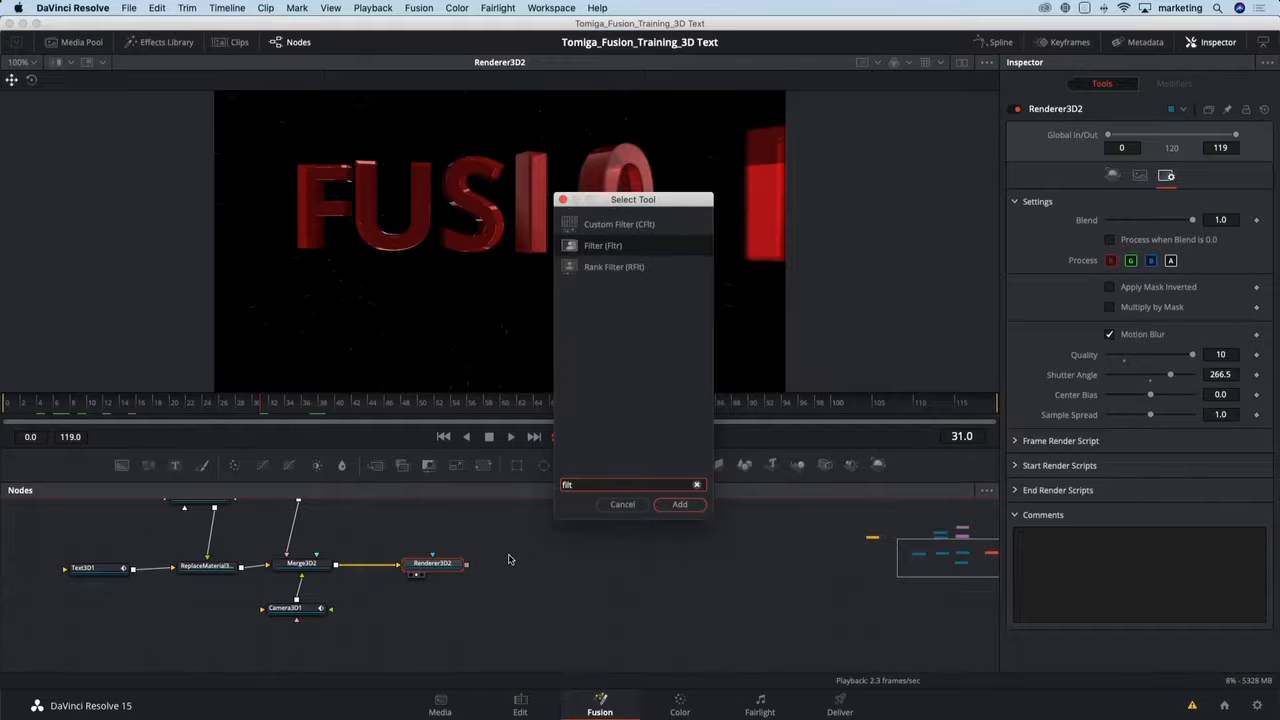
key(Return)
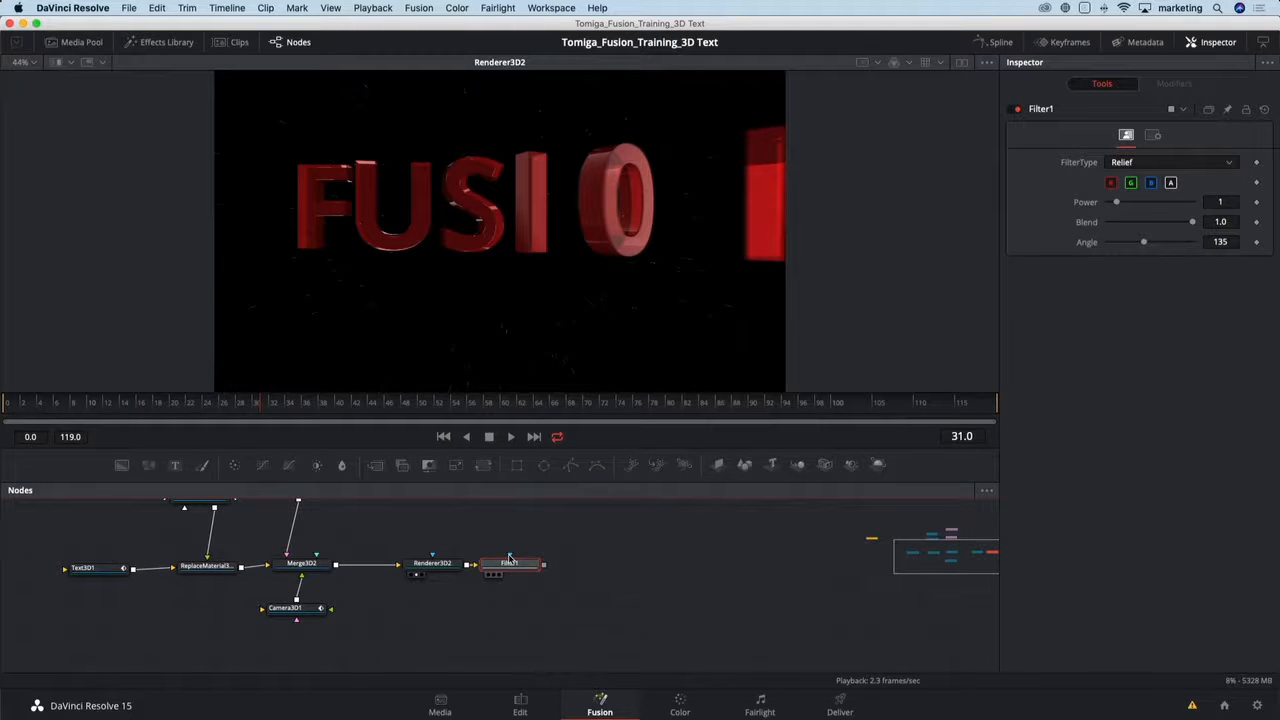
drag(516, 575, 543, 528)
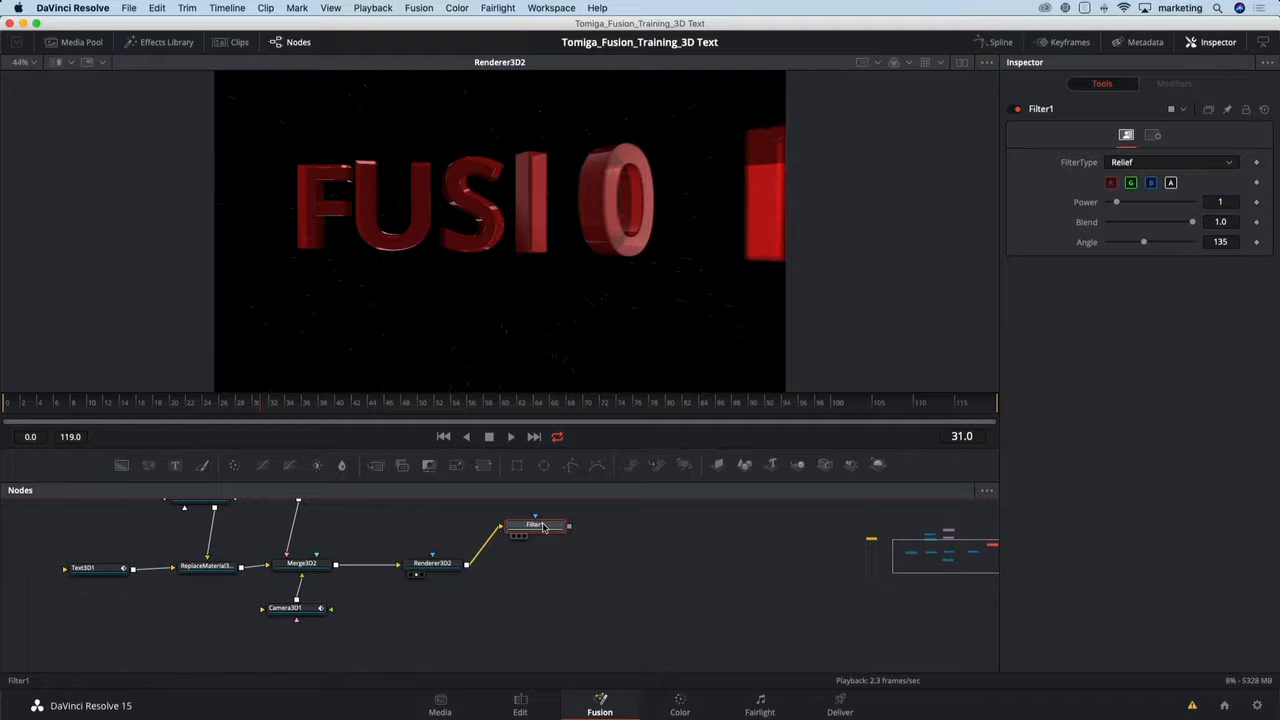
key(1)
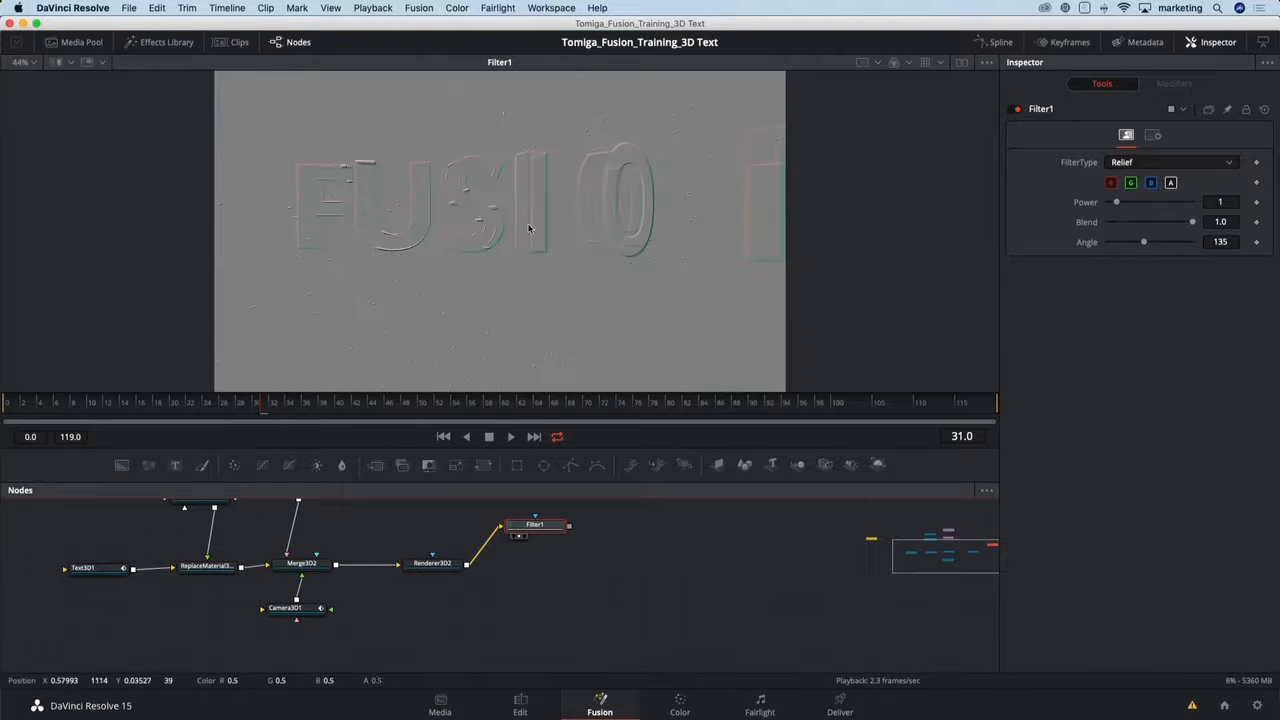
- Set Filter1's filter type to Sobel and merge its output over Renderer3D2 through a new Merge node
click(1150, 163)
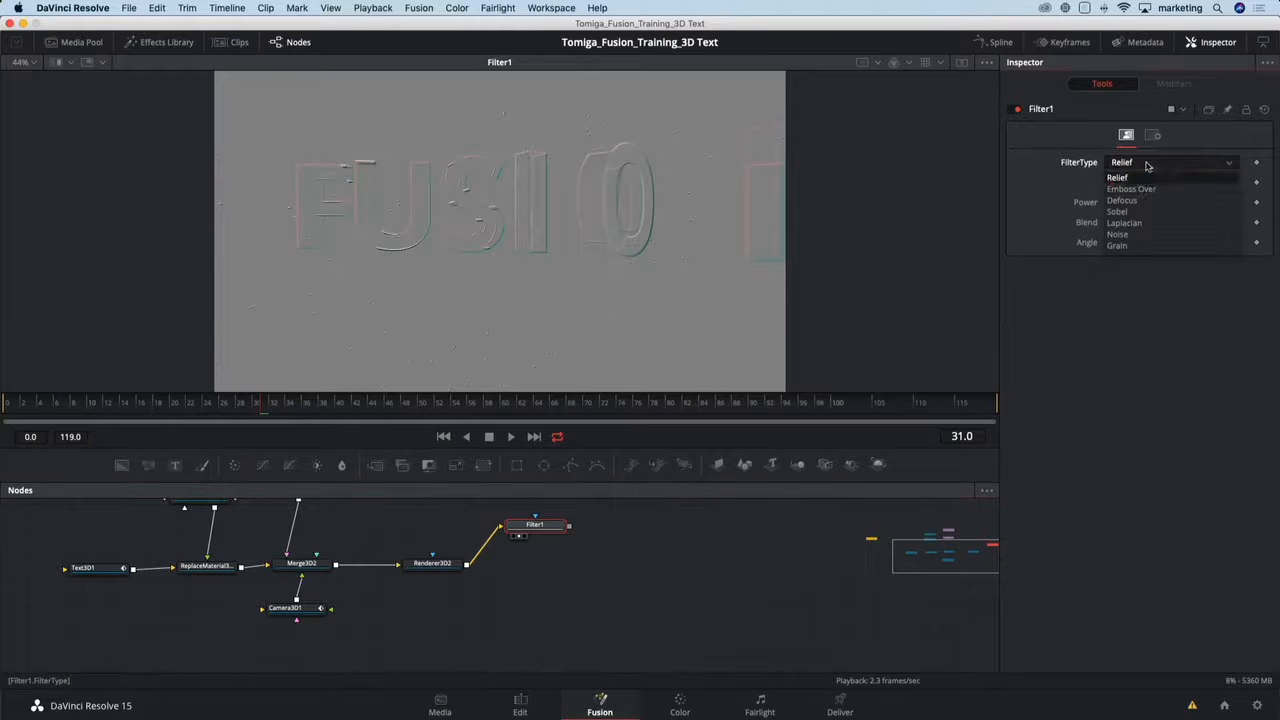
click(1128, 216)
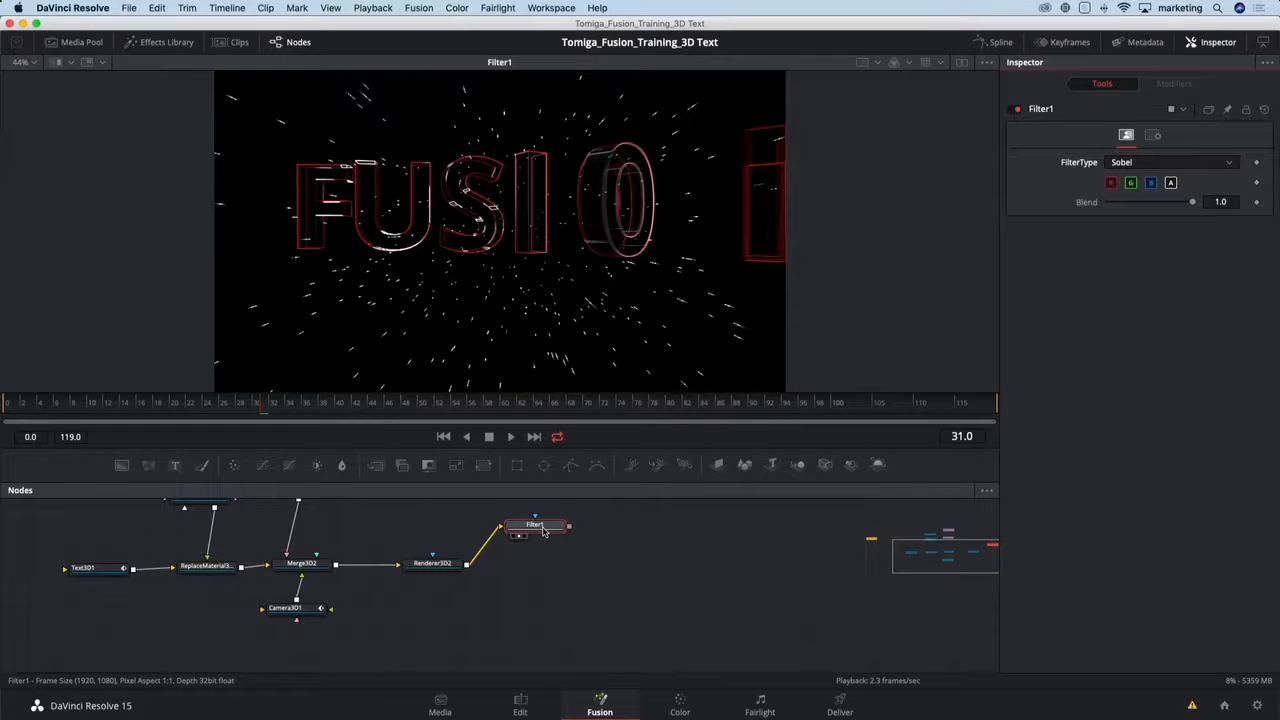
scroll(549, 556, up, 3)
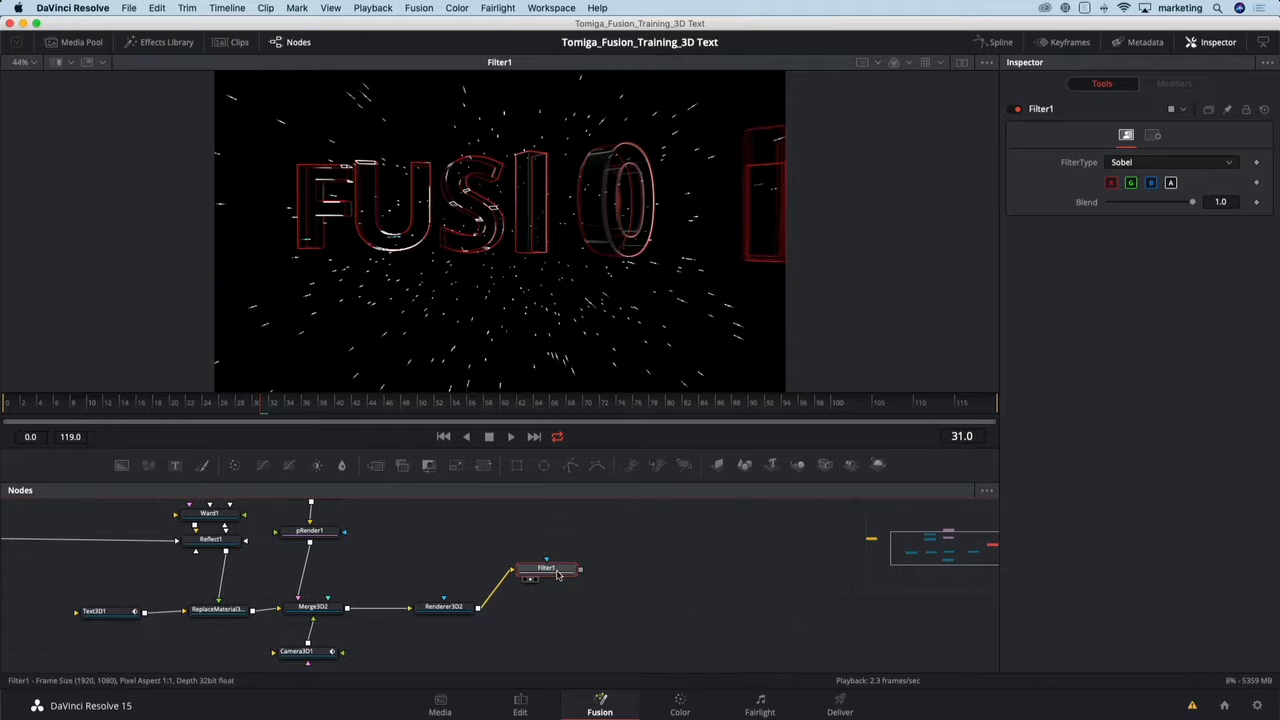
drag(557, 574, 480, 608)
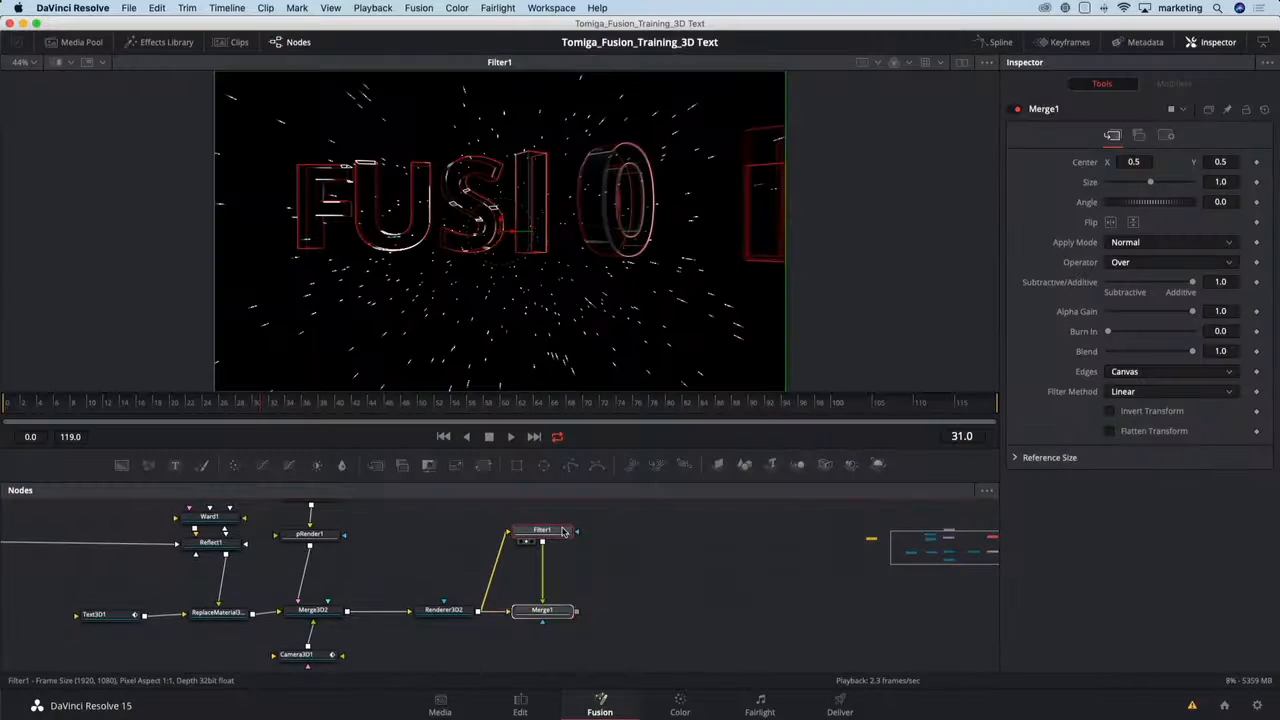
- Insert a Blur node between Filter1 and Merge1 with a blur size of 1.3
click(562, 530)
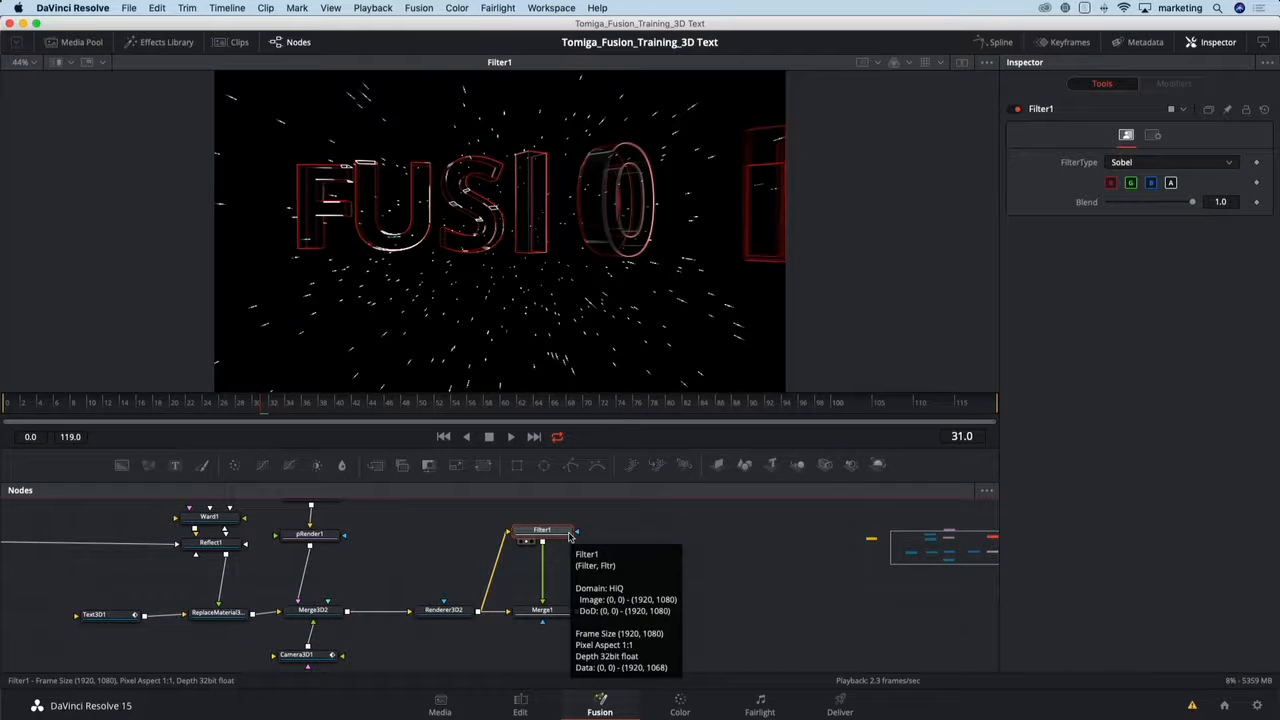
key(shift+space)
text(blur)
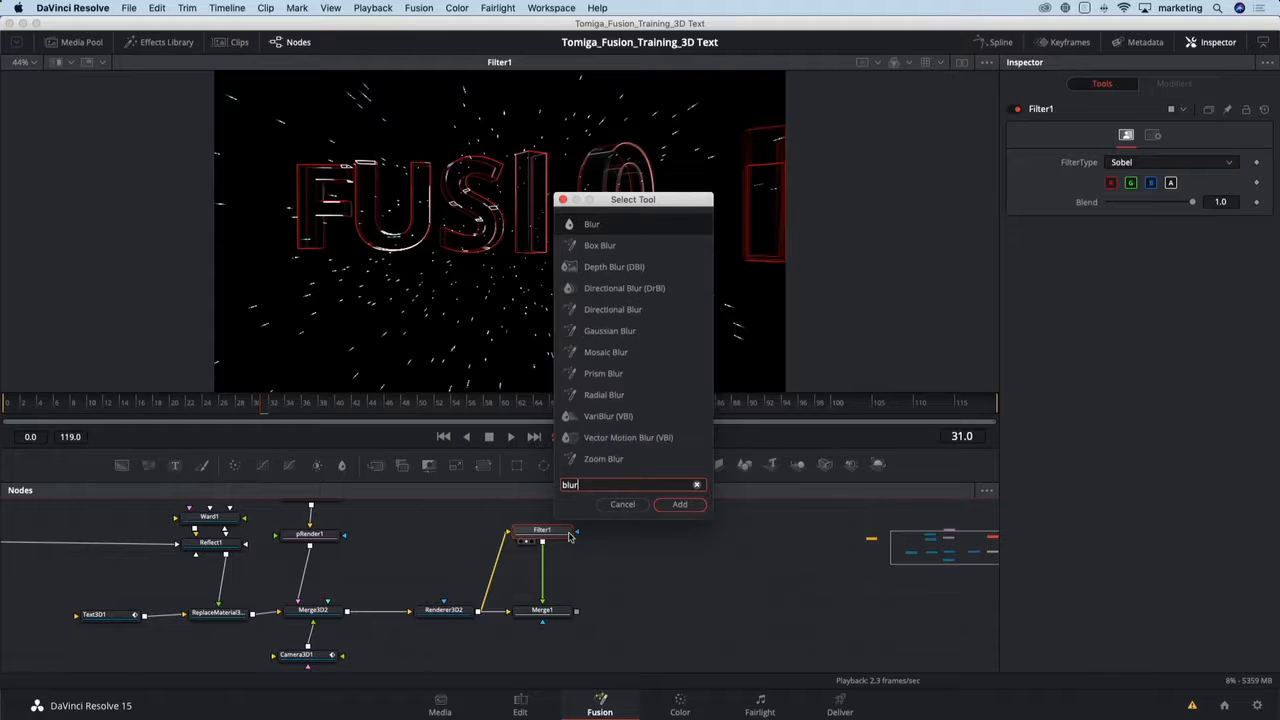
key(Return)
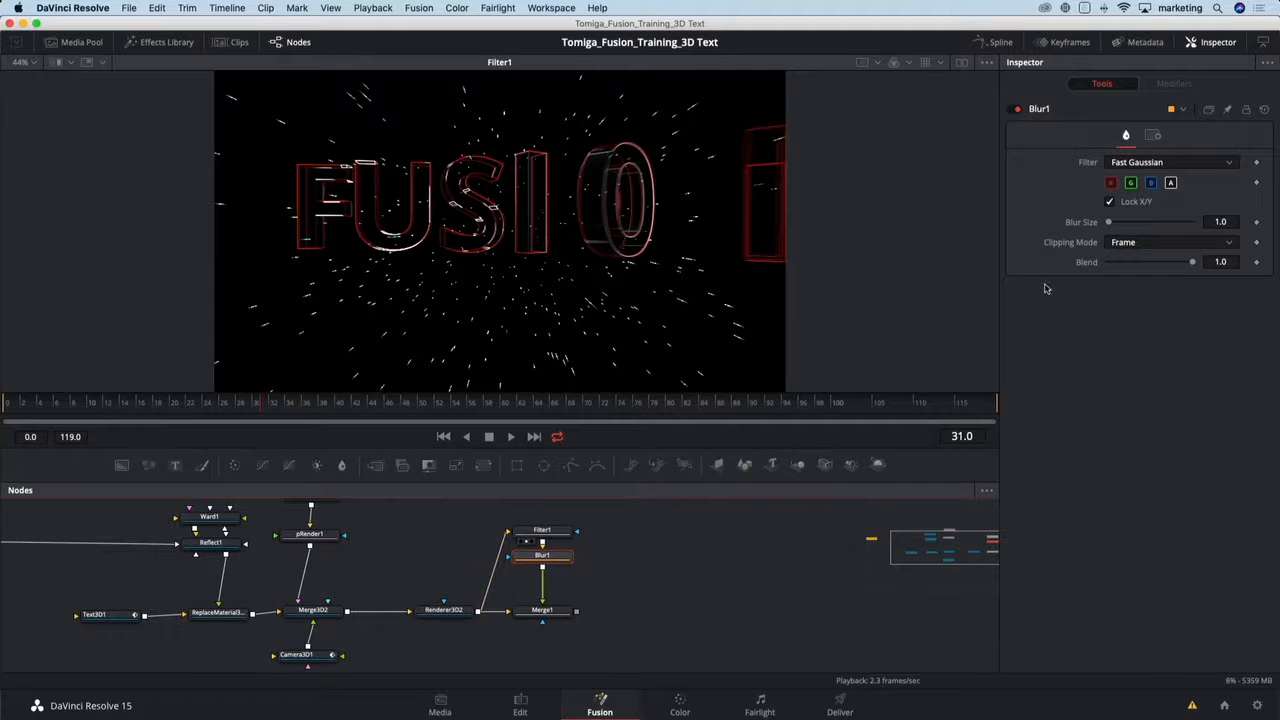
drag(1221, 219, 1227, 219)
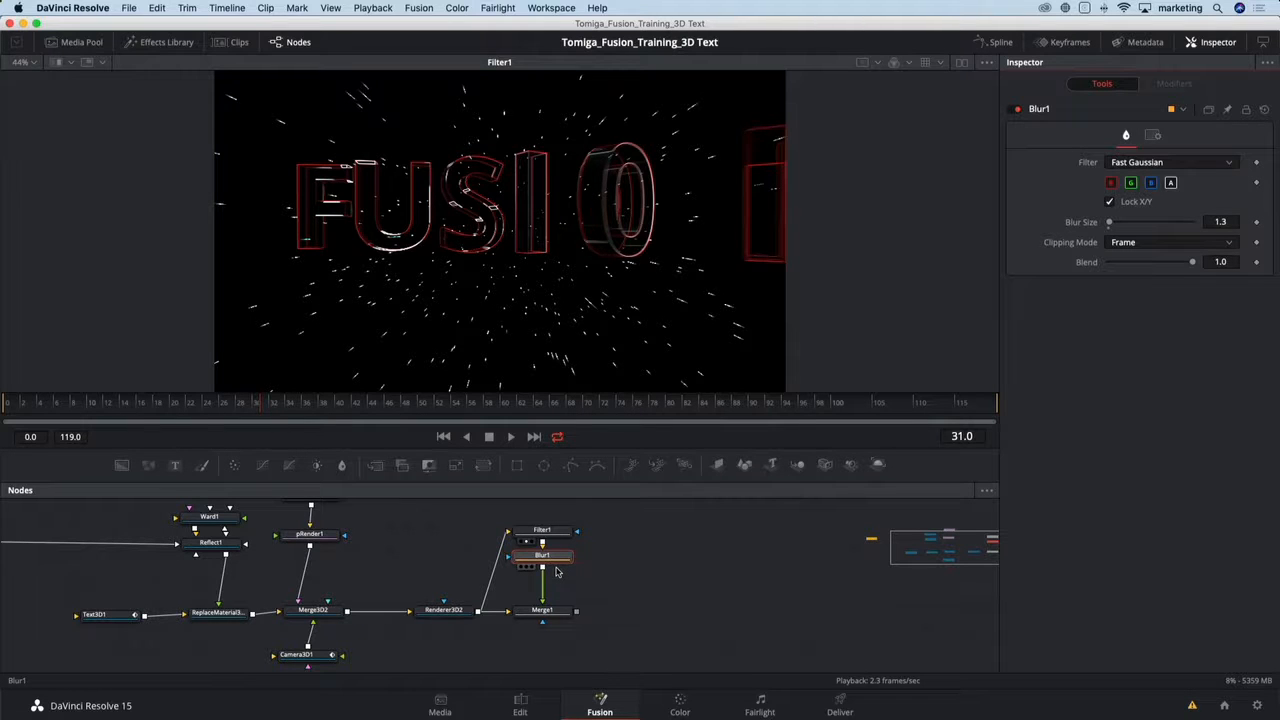
- View Blur1's output and compare Merge1 against Renderer3D2 at frame 31, finishing with Merge1 in the viewer
key(1)
click(548, 612)
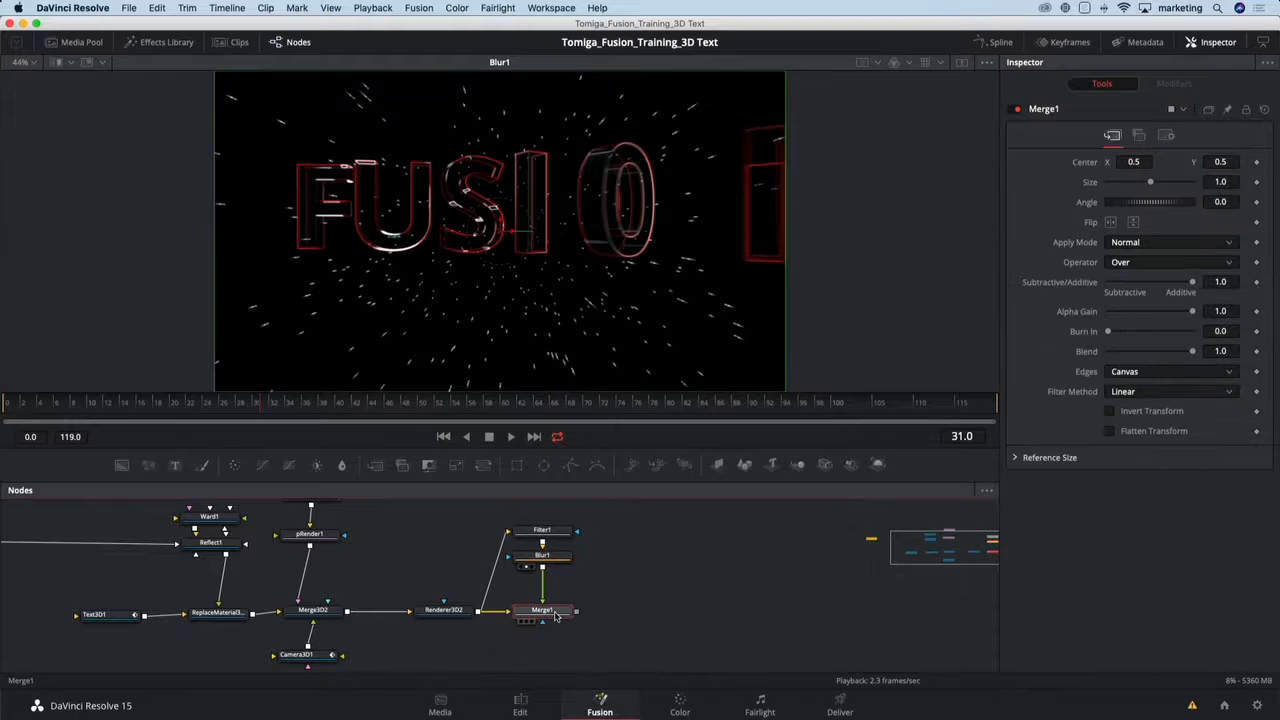
key(1)
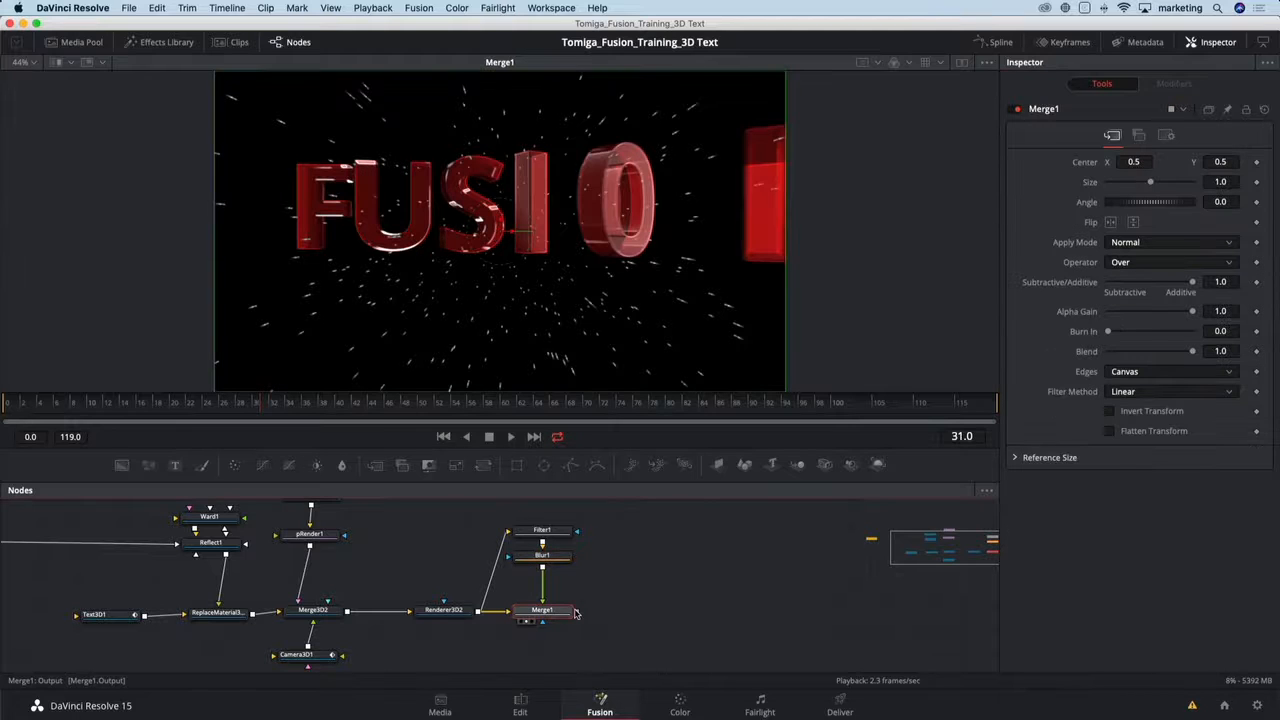
click(449, 617)
key(1)
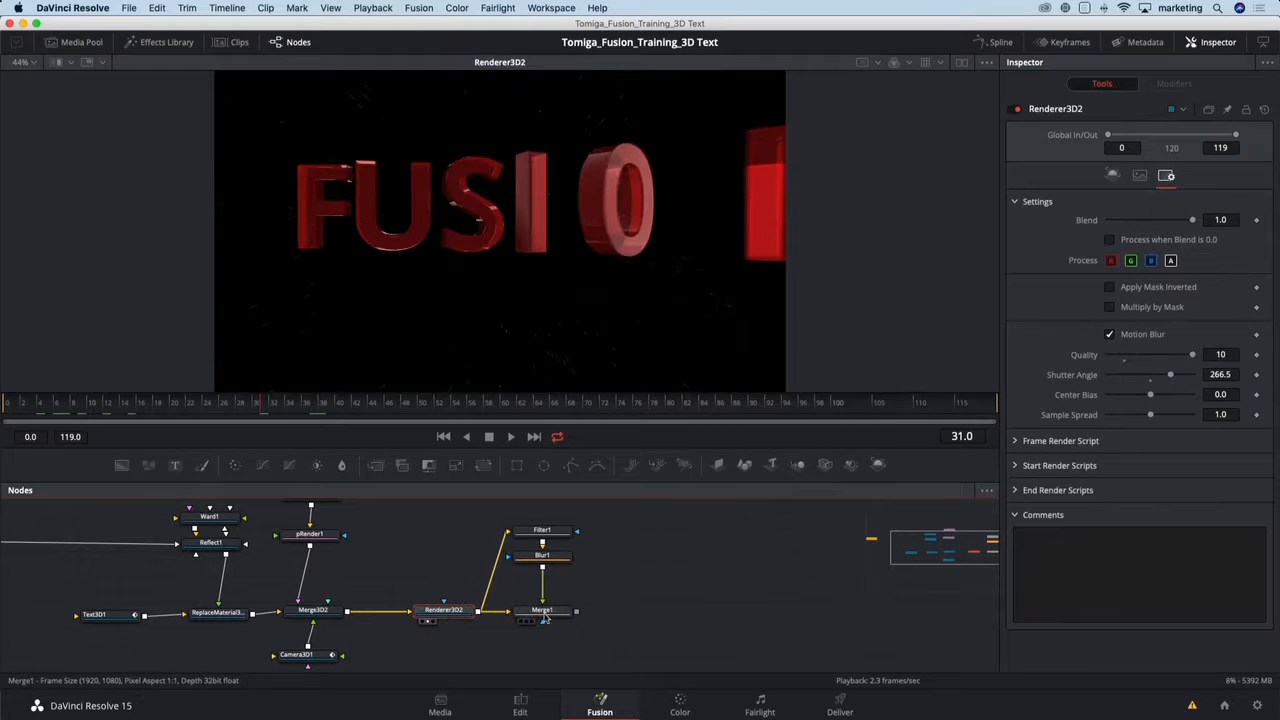
click(548, 613)
key(1)
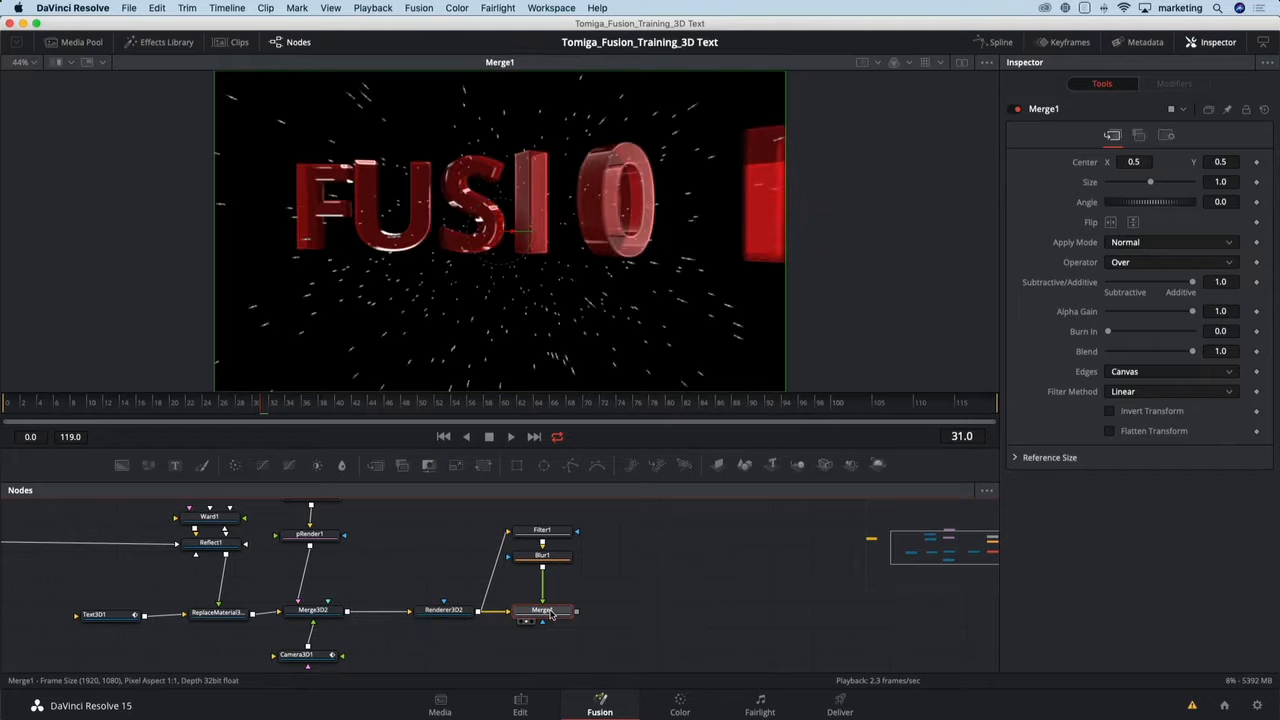
click(449, 617)
key(1)
click(528, 617)
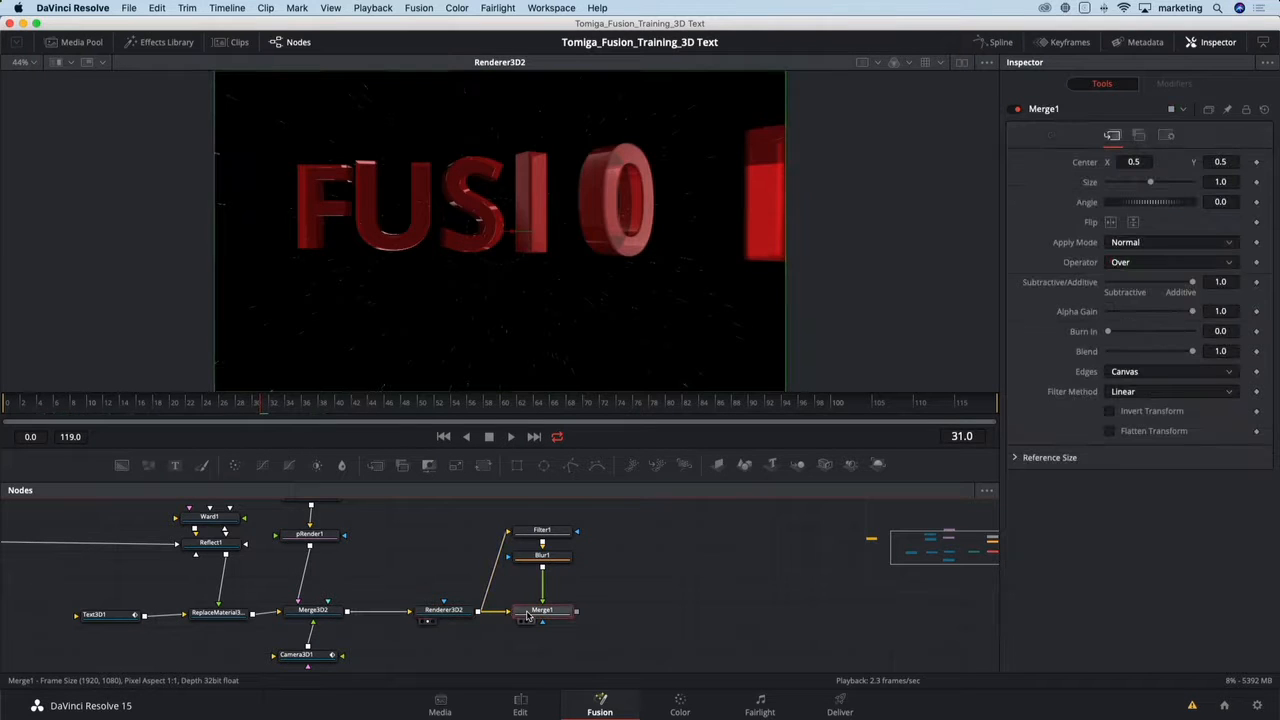
key(1)
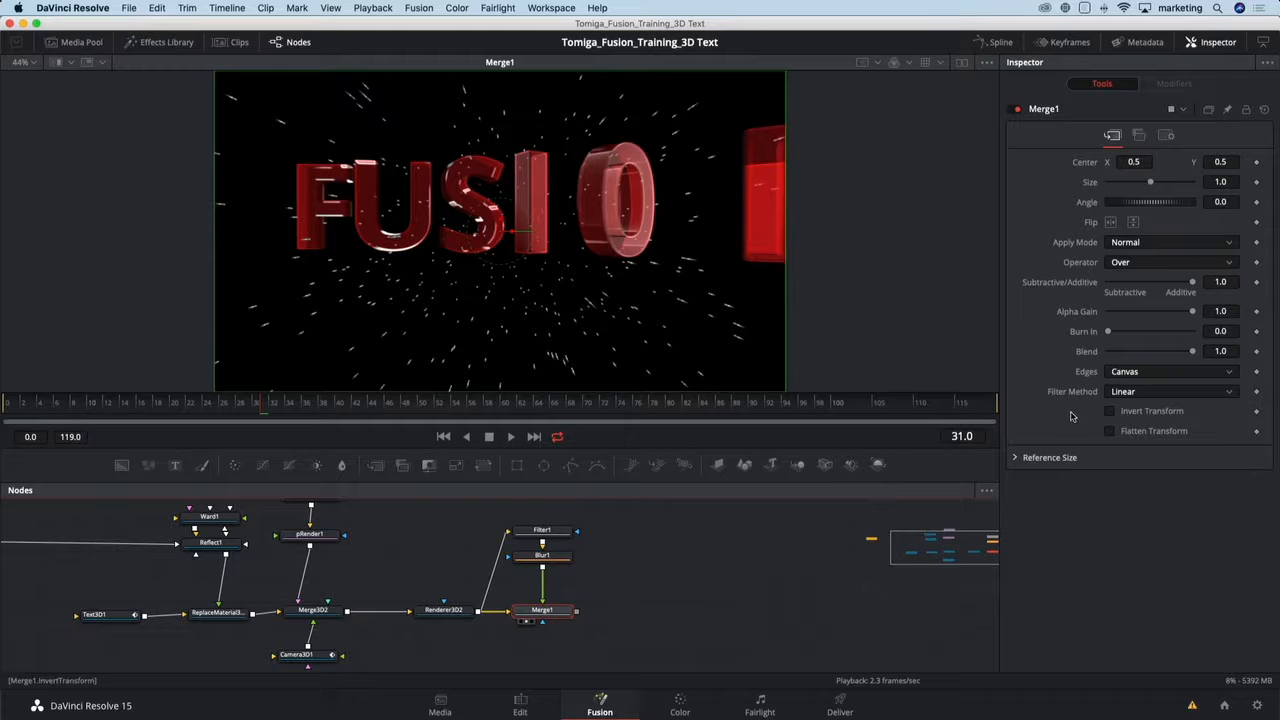
- Set Merge1's Blend to 0.654 and Alpha Gain to 0.795, and check the result at frames 44 and 49
drag(1192, 352, 1175, 315)
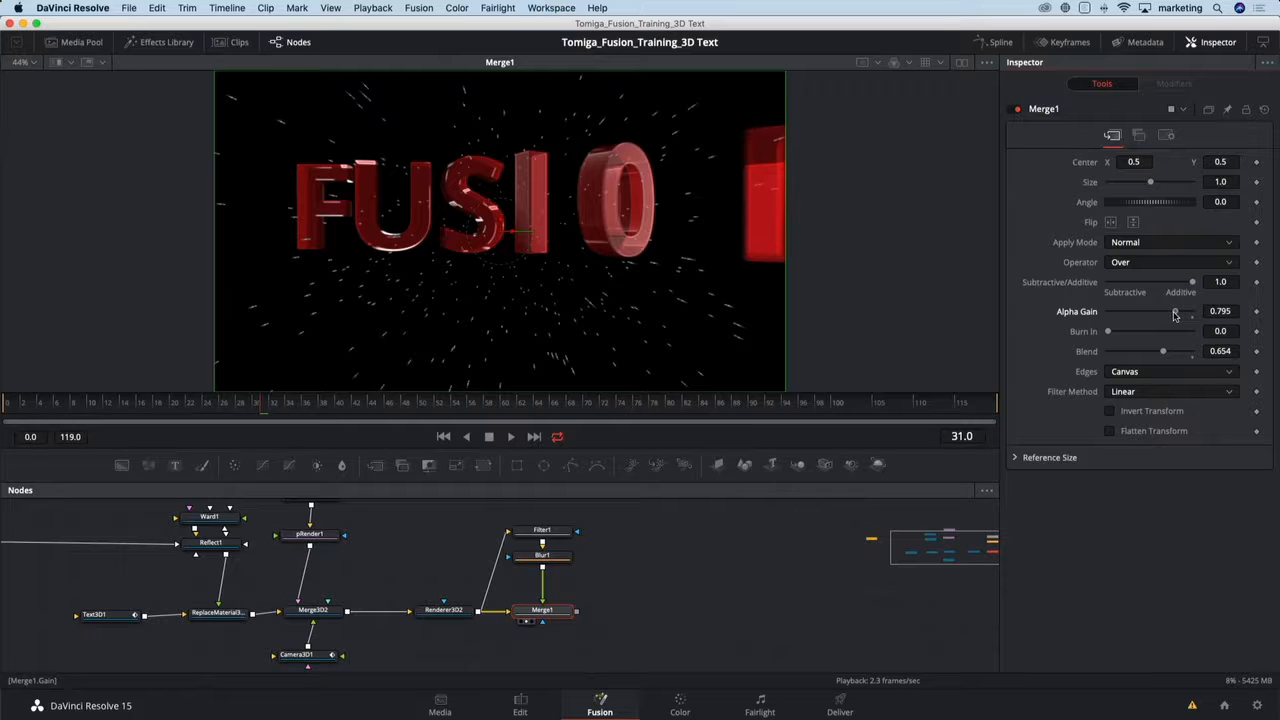
click(372, 404)
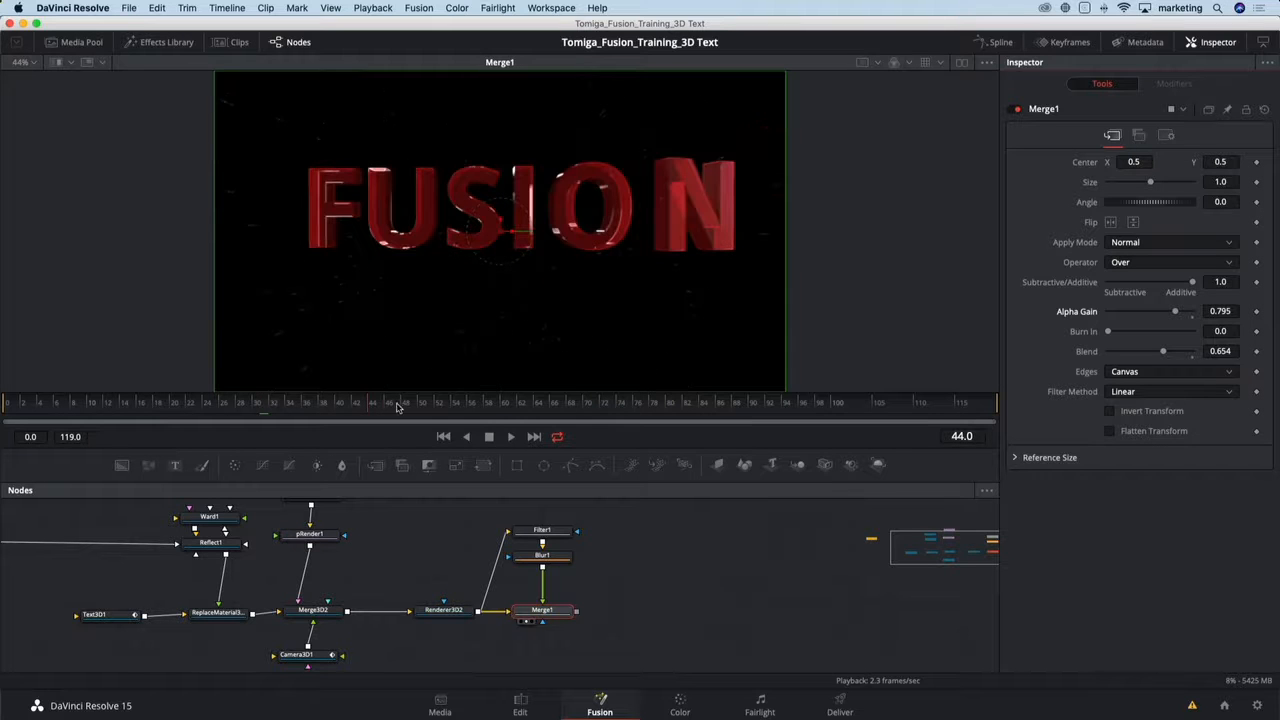
click(416, 406)
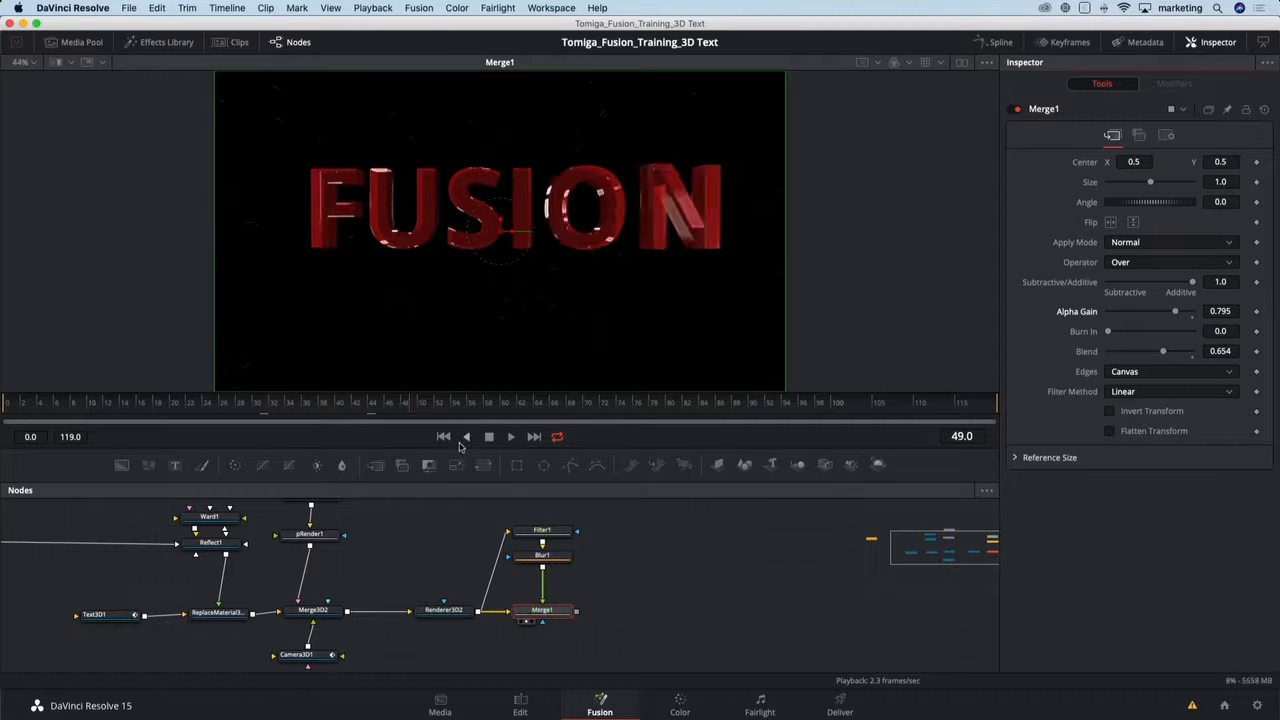
- Compare Renderer3D2 with Merge1 at frame 49 and check the merged result on other frames up to 59
click(460, 612)
key(2)
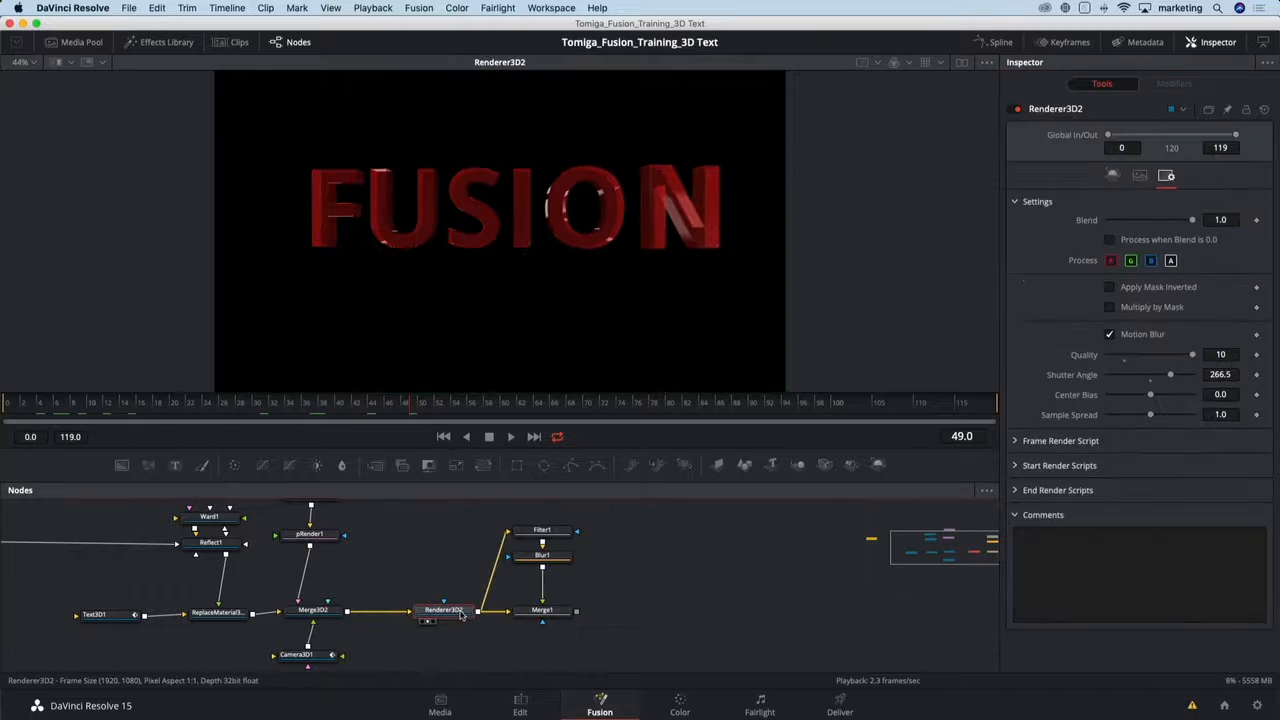
click(537, 613)
key(2)
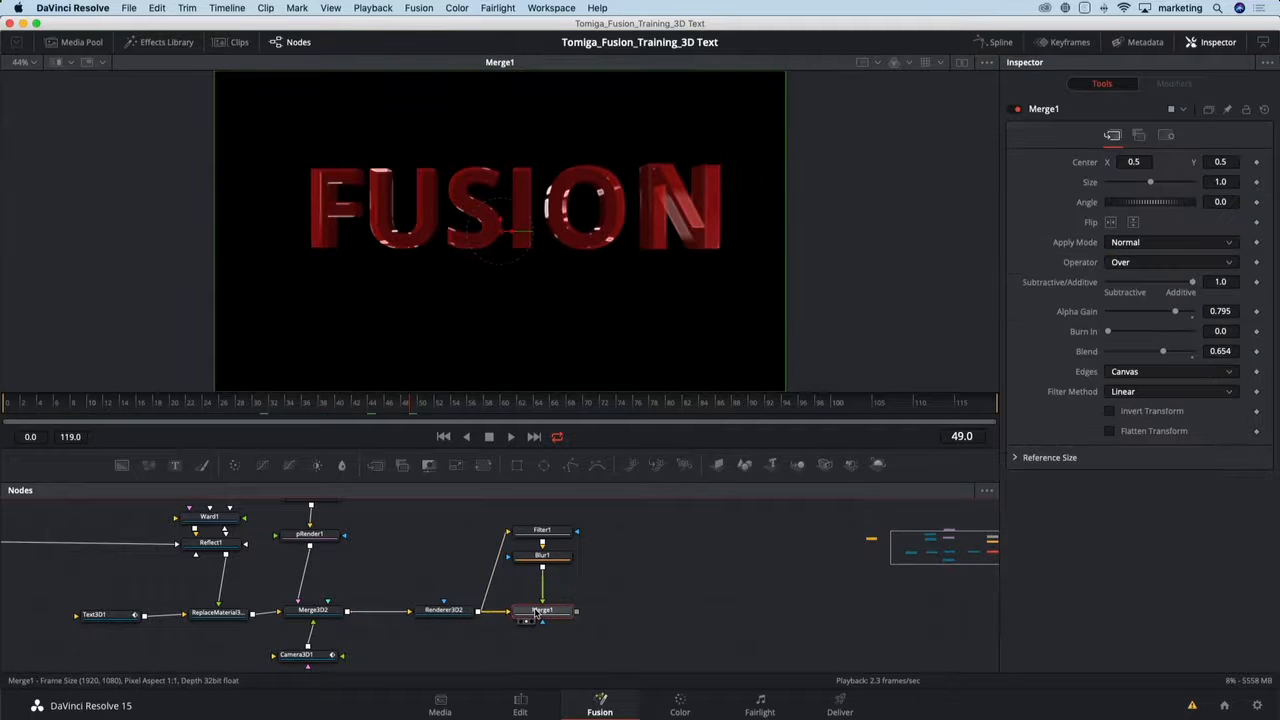
click(457, 612)
key(2)
click(529, 613)
key(2)
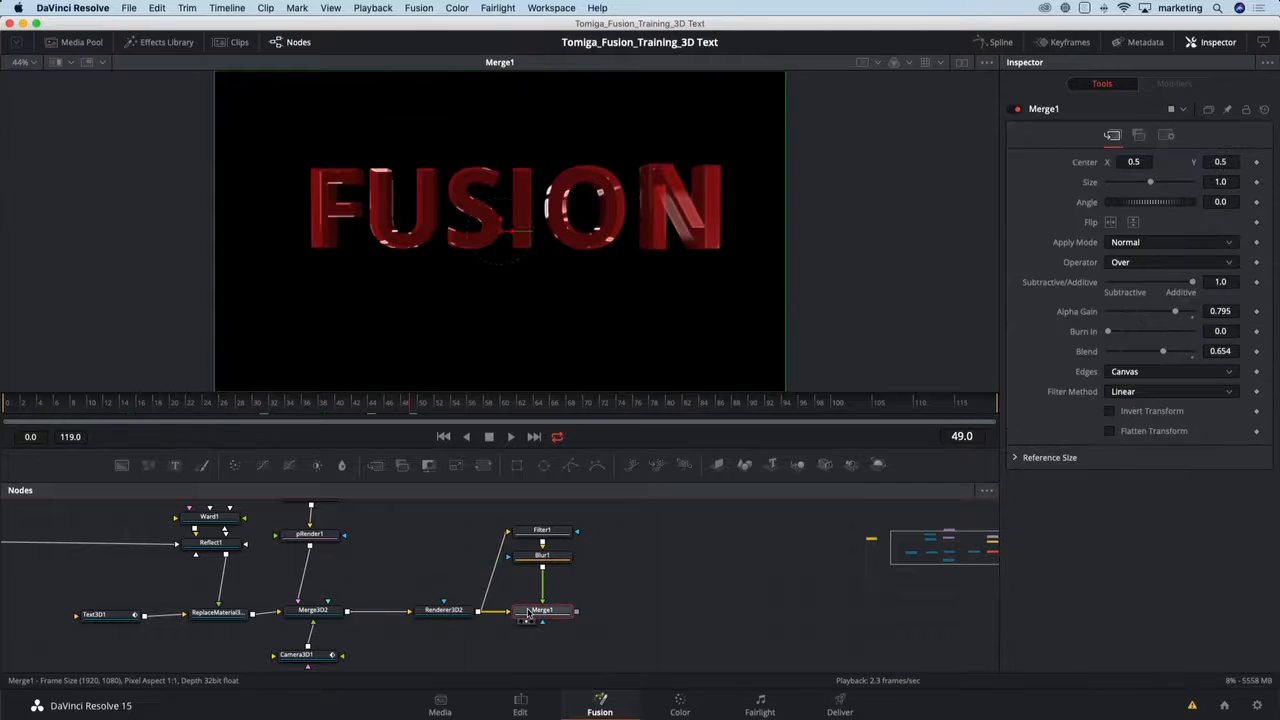
click(254, 418)
drag(254, 418, 494, 403)
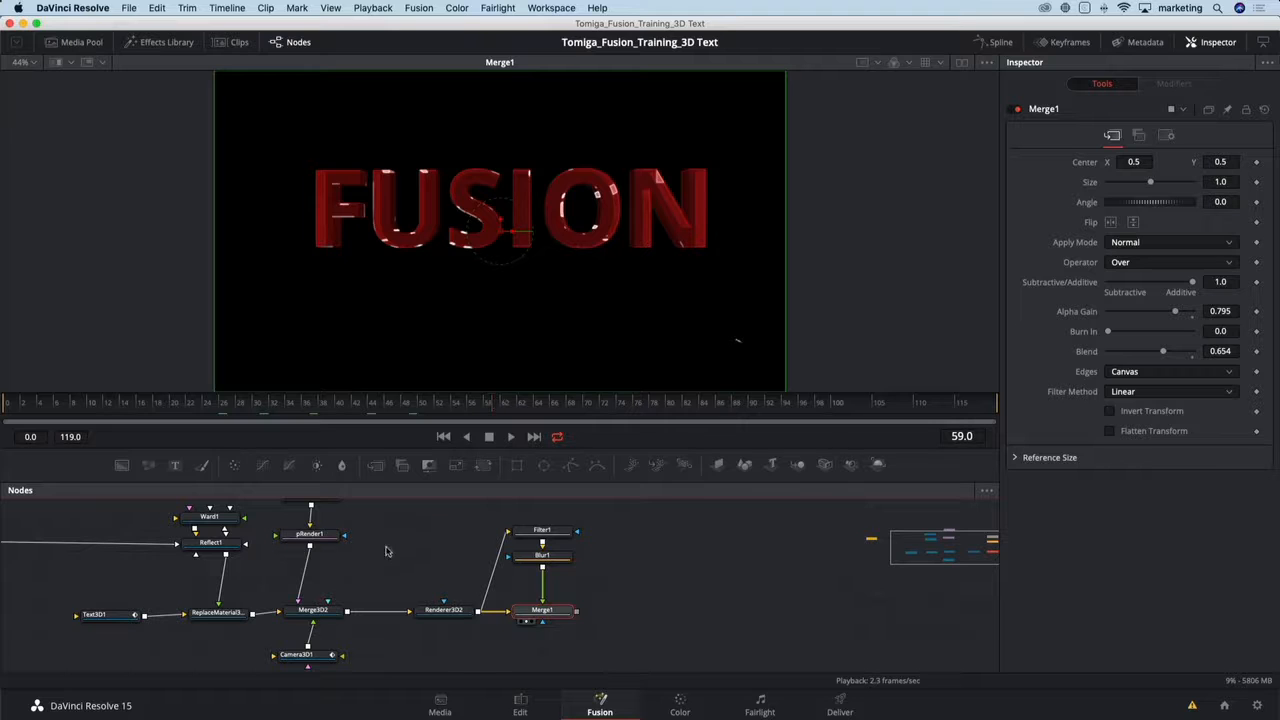
- Set pEmitter1's Lifespan to 94 and check the particles at frames 74, 92 and 95
scroll(385, 568, up, 3)
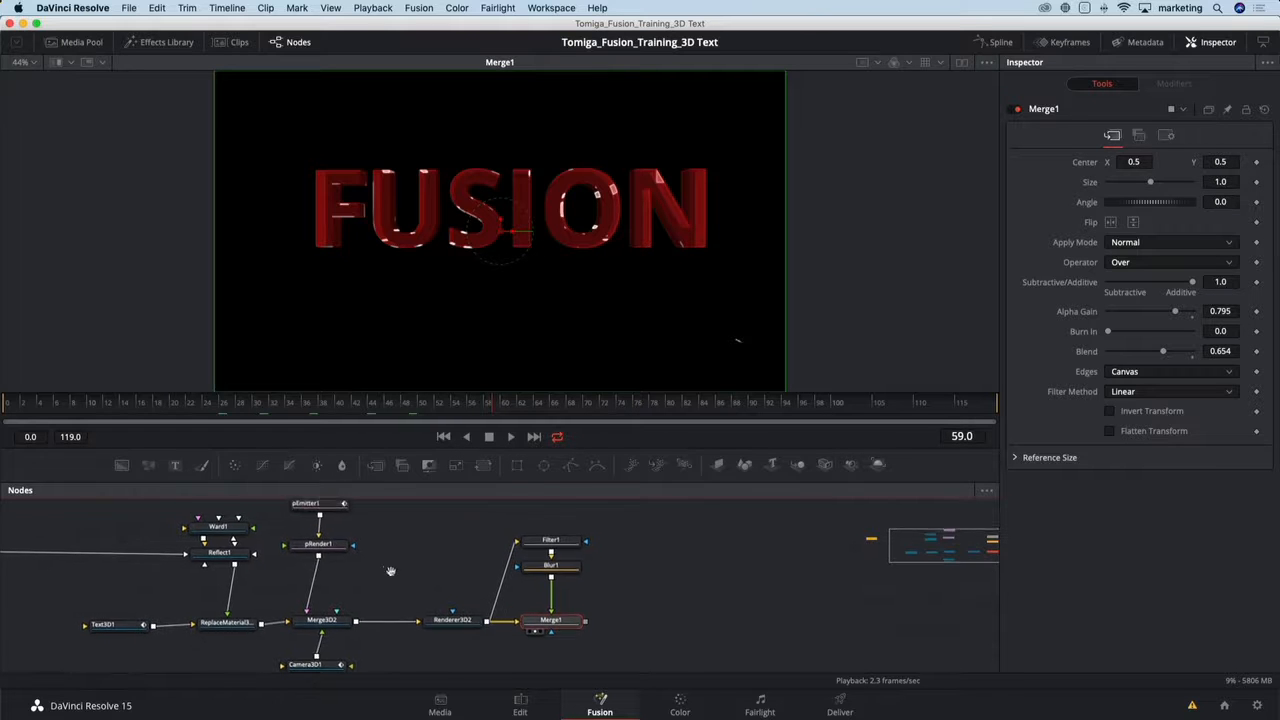
click(326, 529)
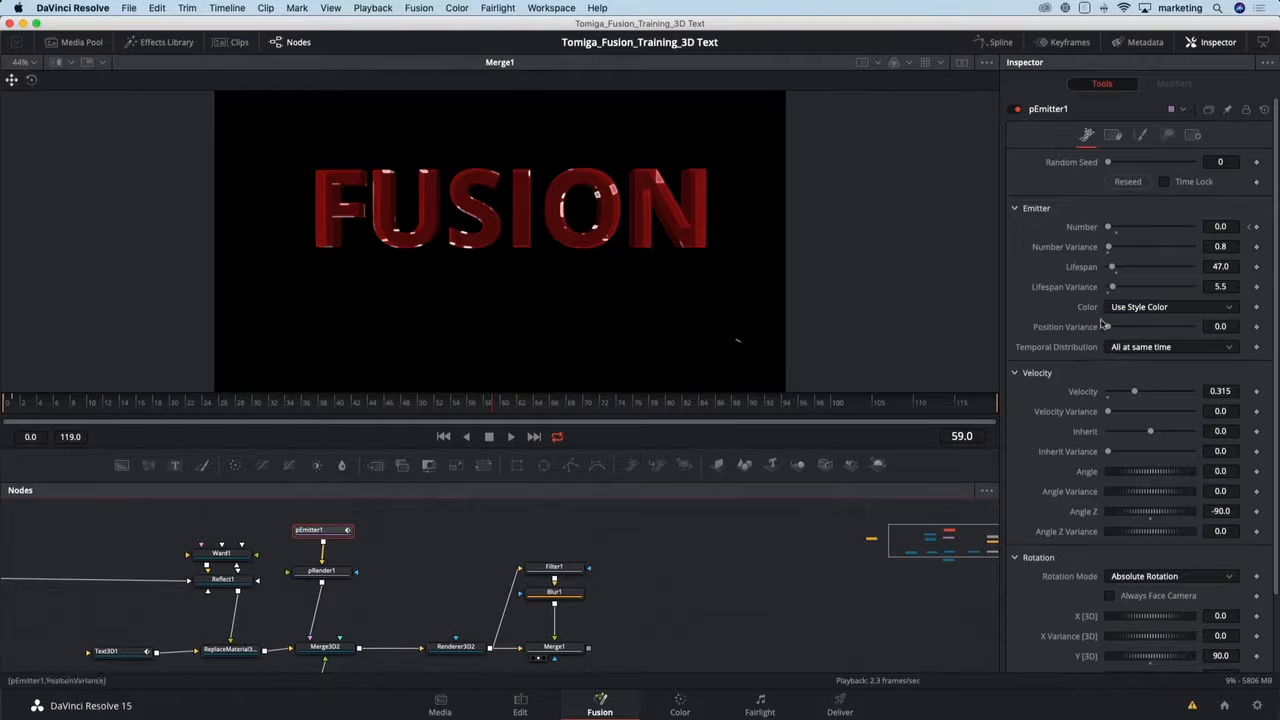
drag(1112, 269, 1117, 269)
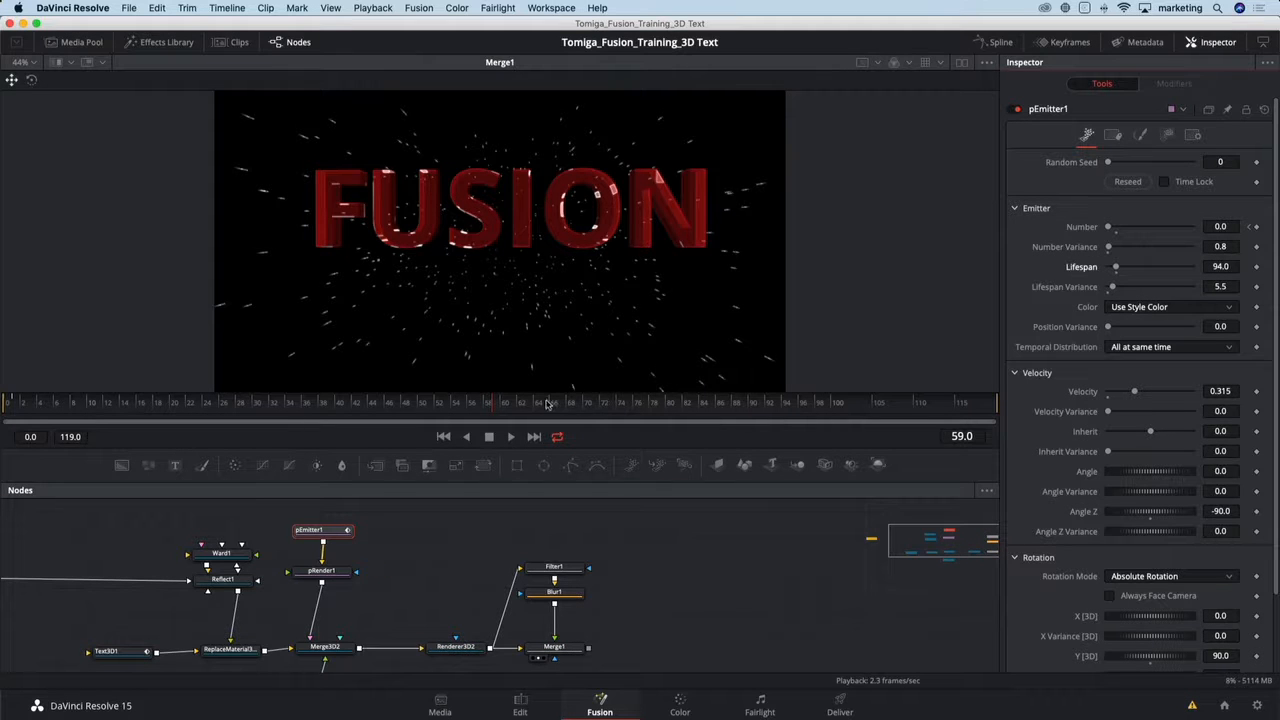
click(619, 402)
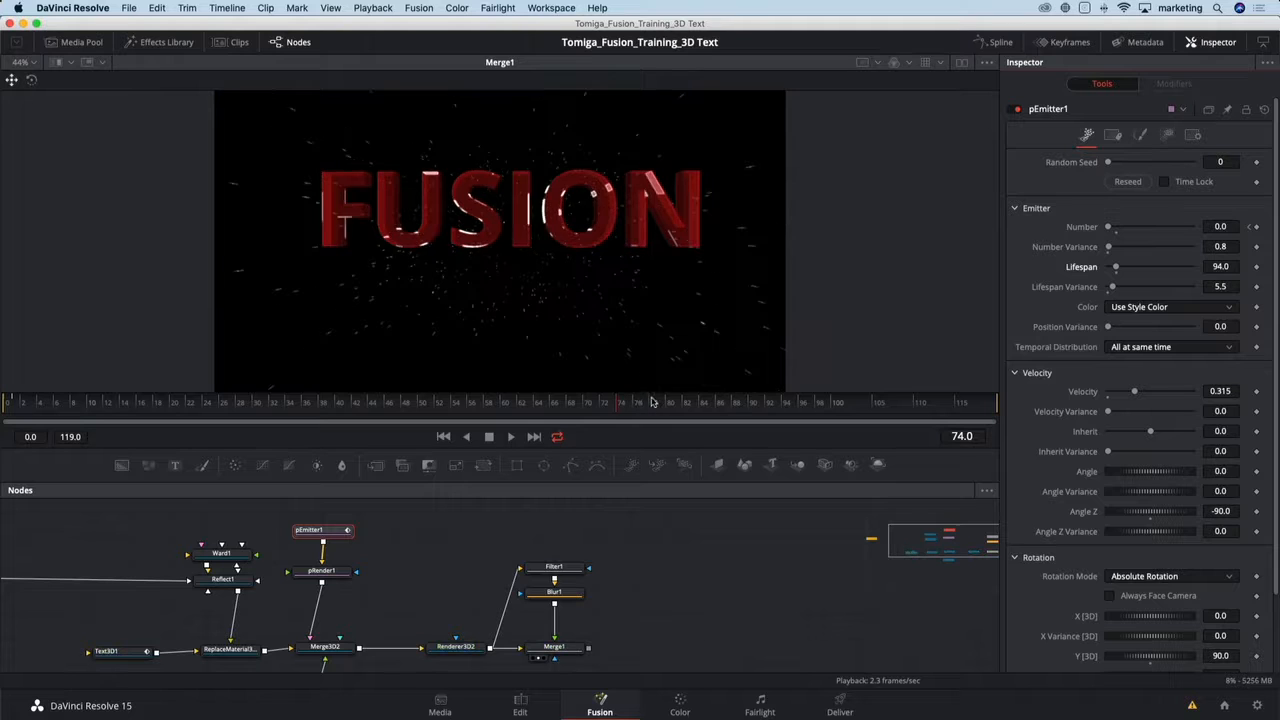
click(737, 402)
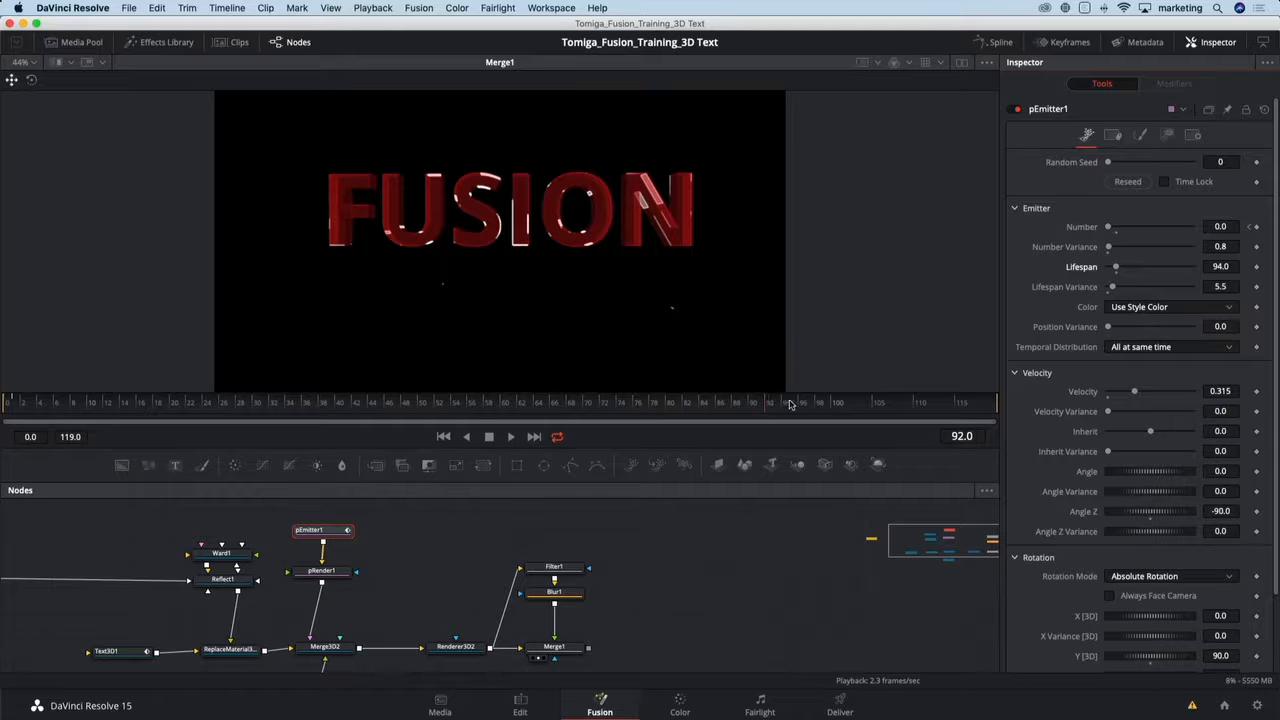
click(798, 403)
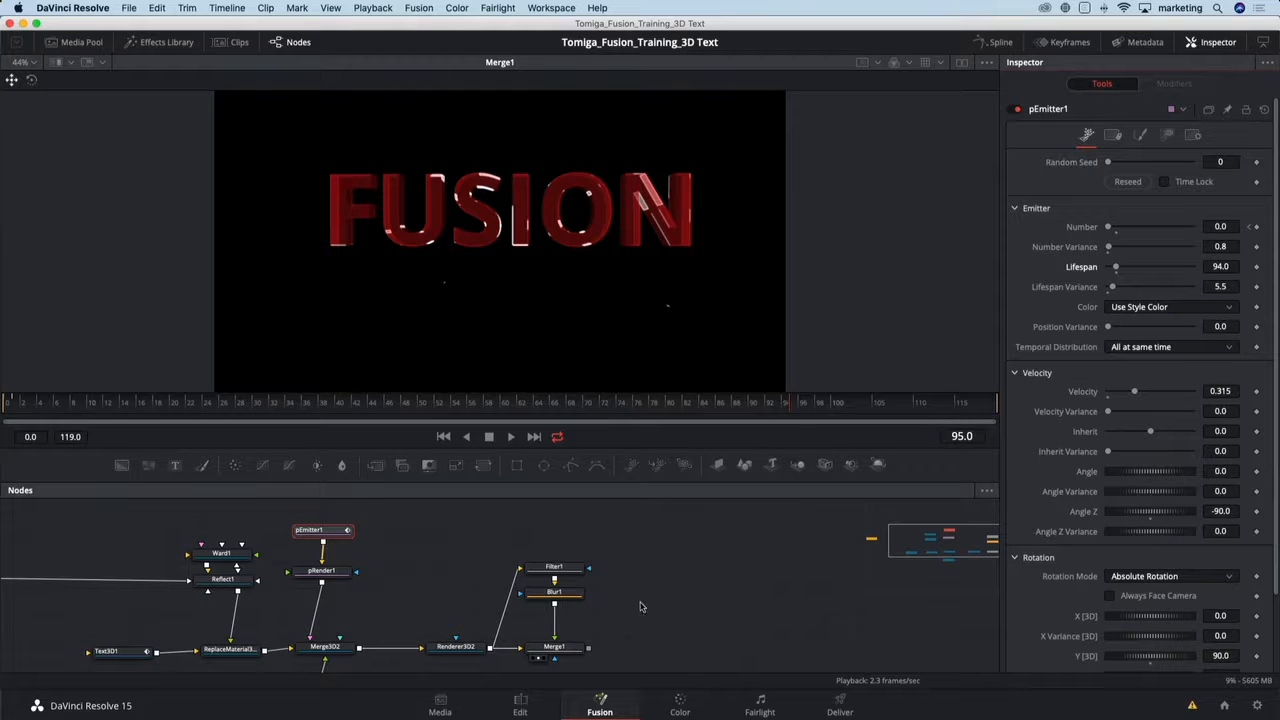
- Add a Color Corrector node after Merge1
click(572, 648)
key(shift+space)
text(cc)
key(Return)
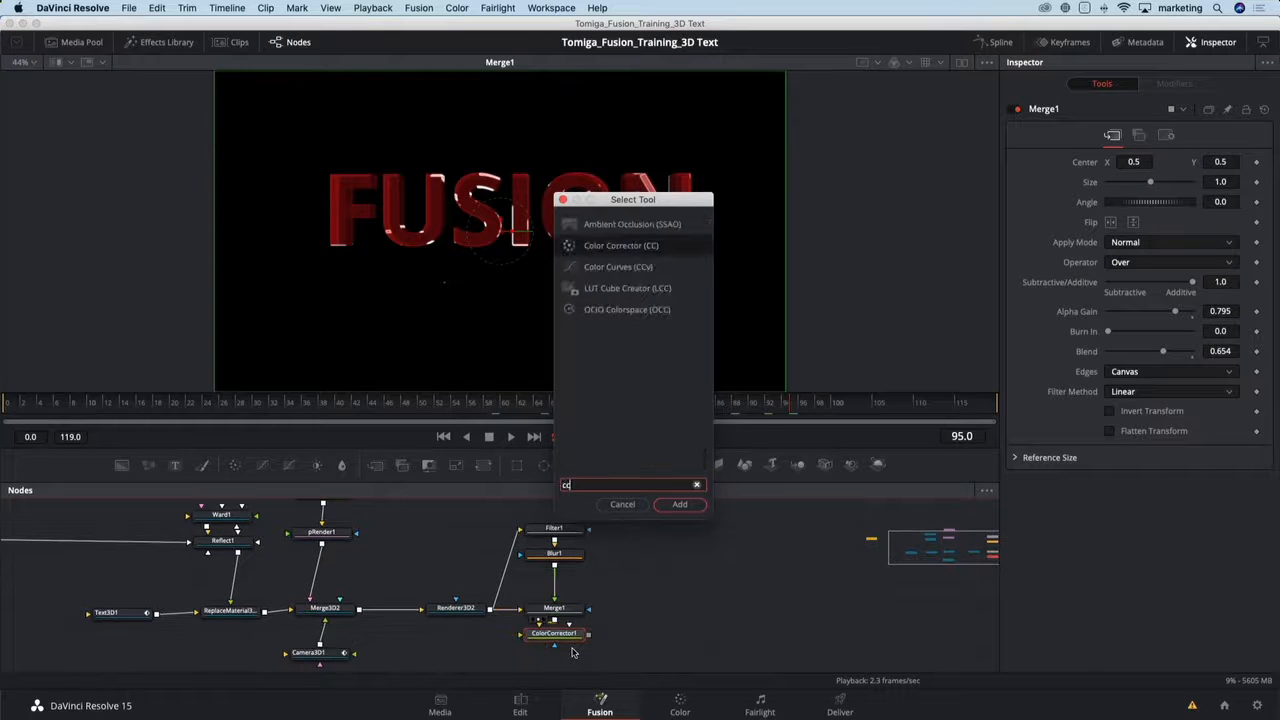
- Place ColorCorrector1 in line after Merge1, display its output in the viewer and set its Gamma to 0.89
drag(581, 636, 671, 614)
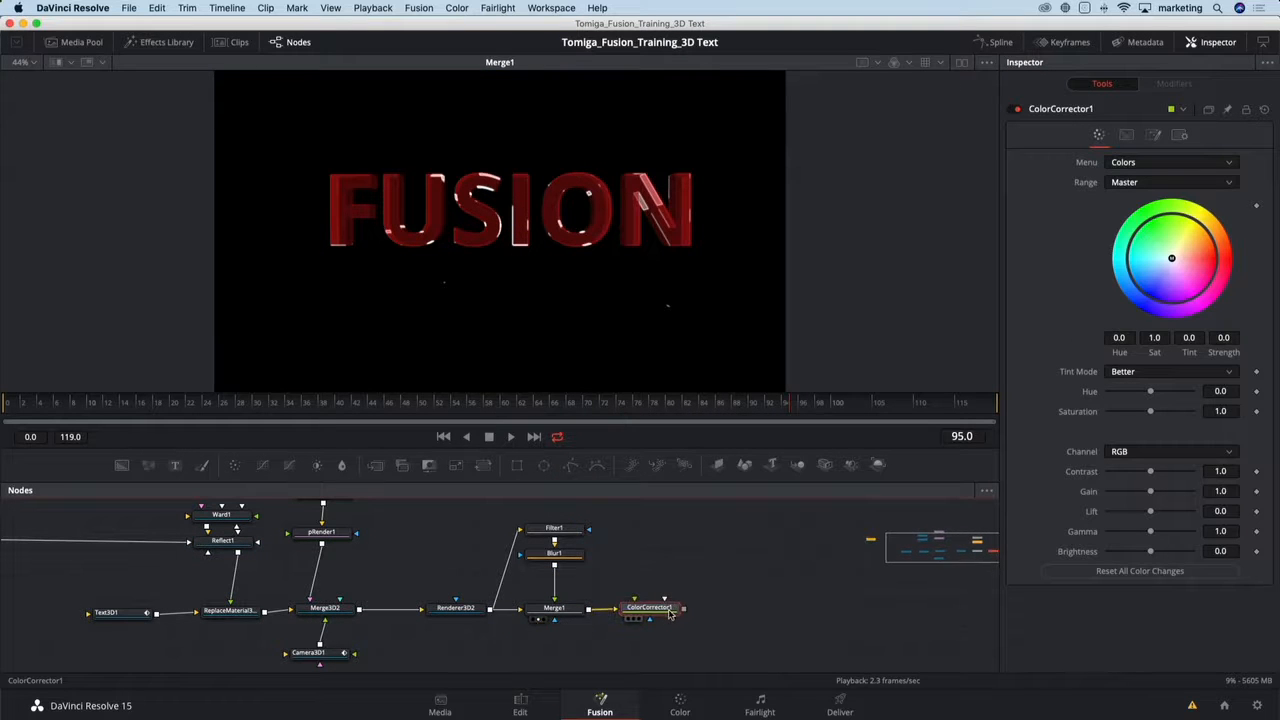
key(2)
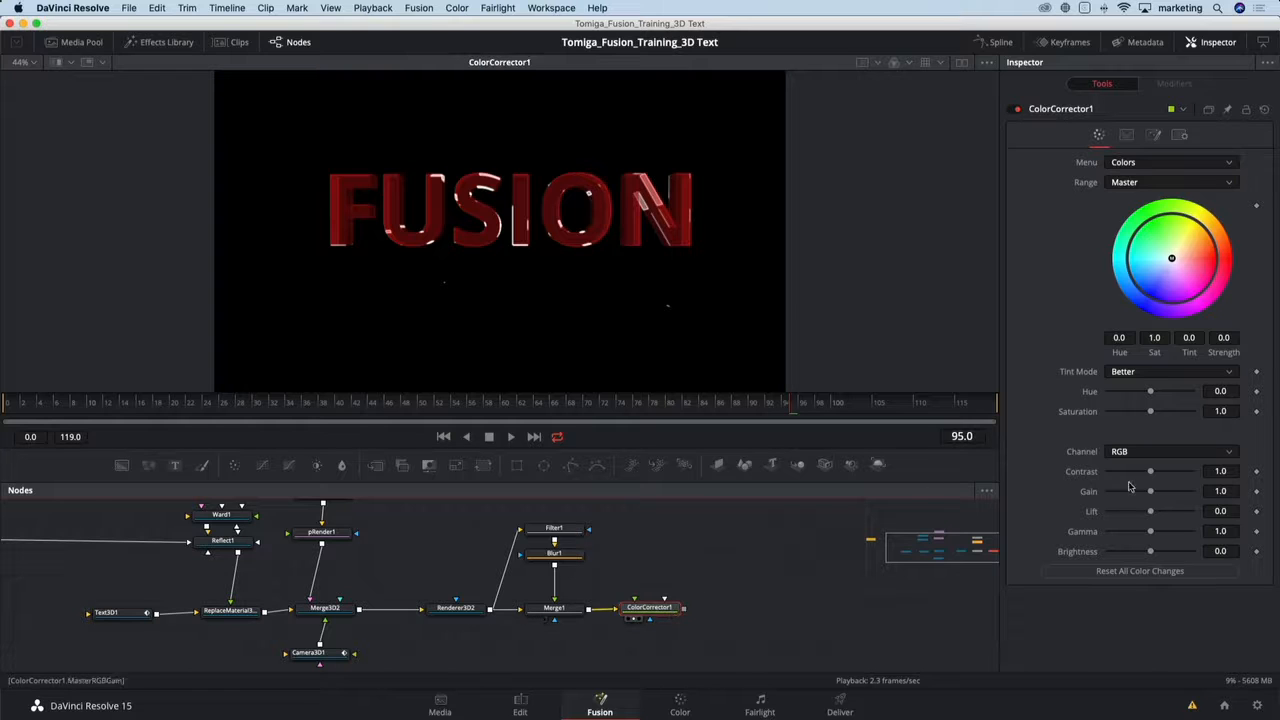
drag(1150, 532, 1145, 532)
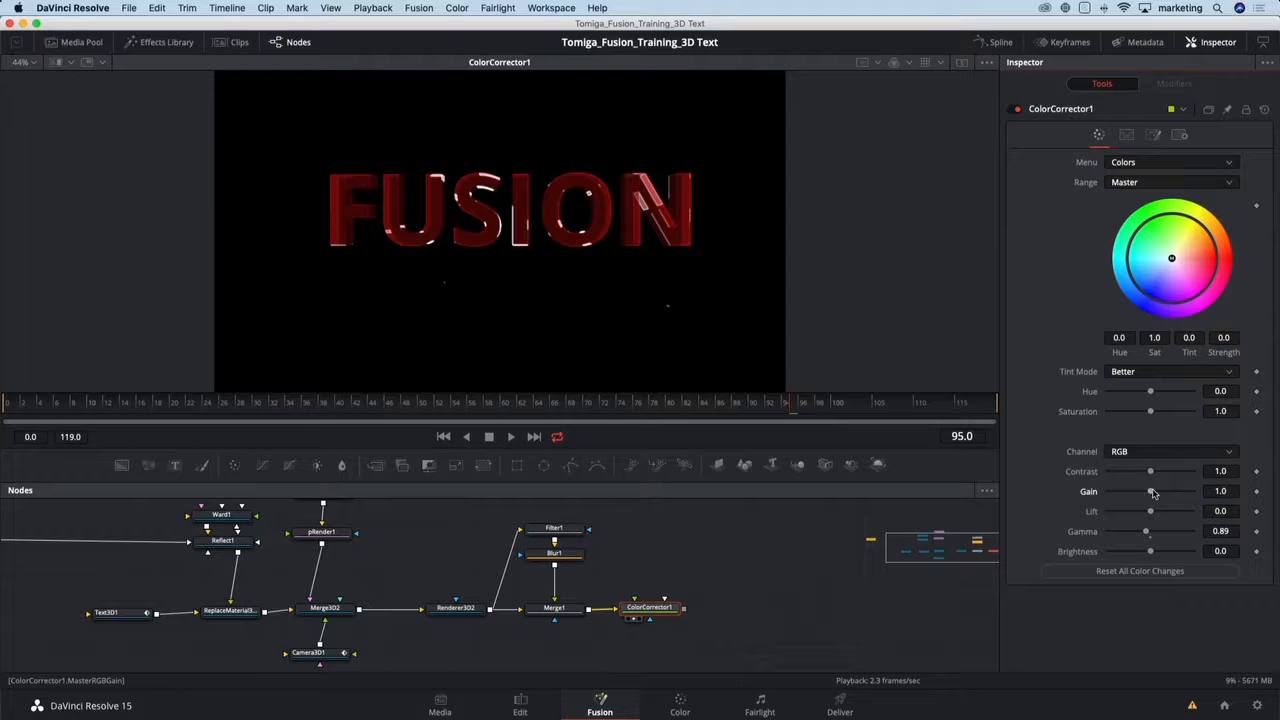
- Add a Glow node after ColorCorrector1, display it in the viewer, and set Glow Size to 11.0 and Glow to 0.858
key(shift+space)
text(glow)
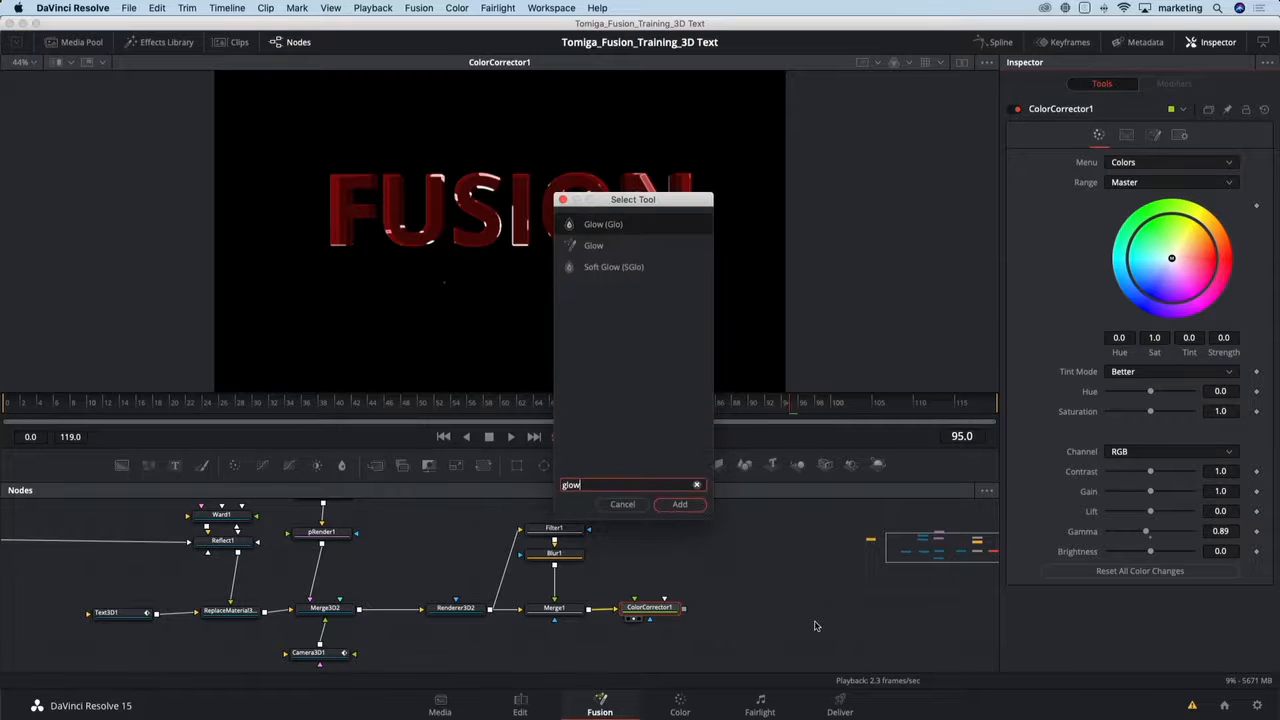
key(Return)
key(1)
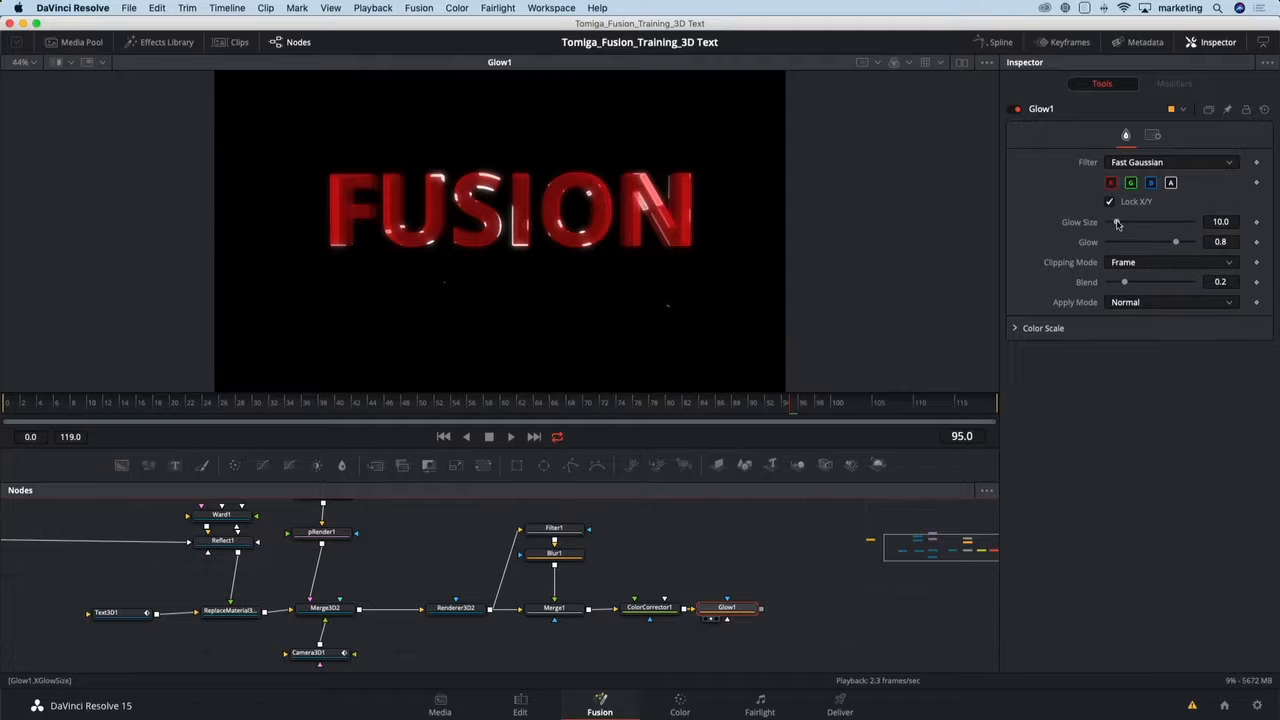
drag(1116, 222, 1178, 244)
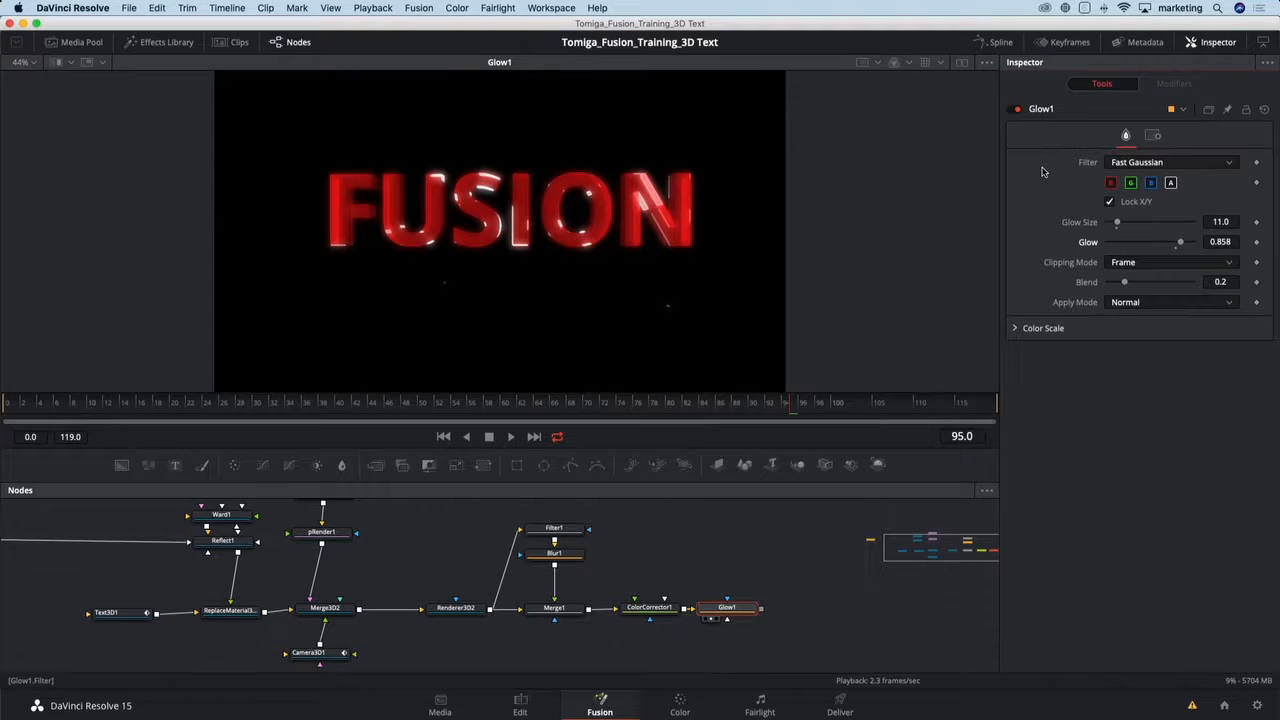
- Compare the title with Glow1 disabled and enabled several times, leaving the node enabled
click(1017, 110)
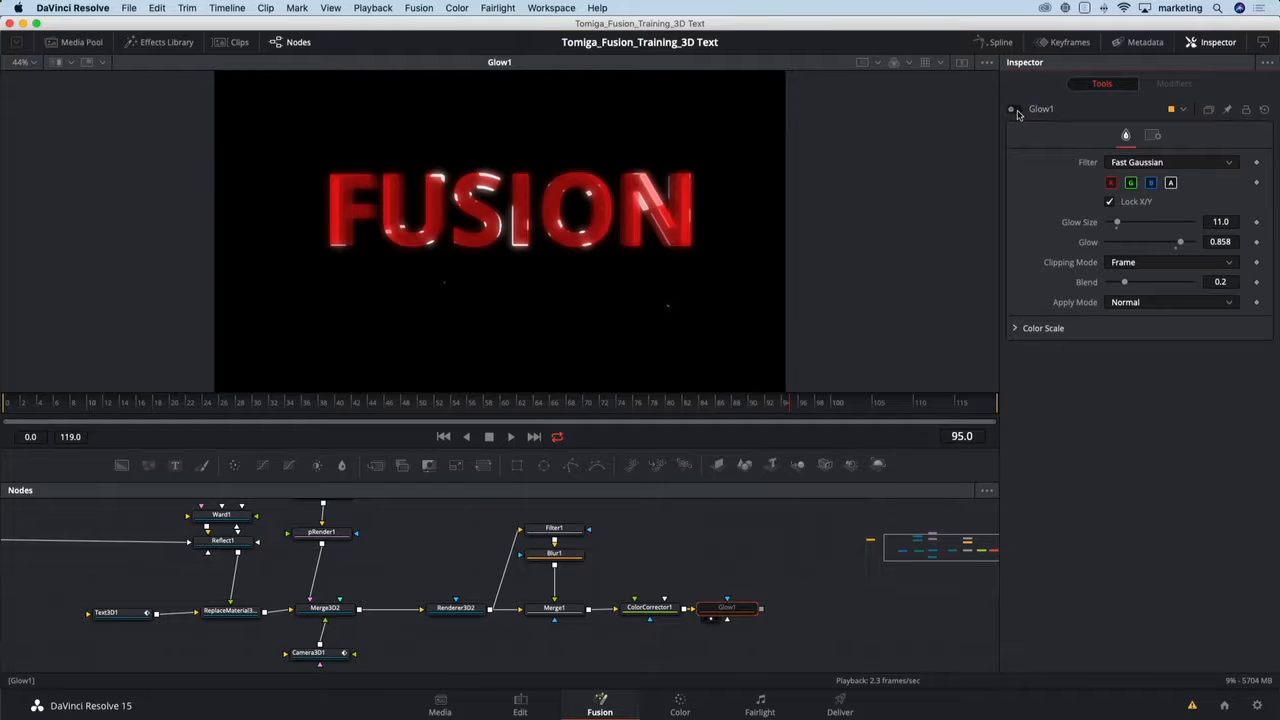
click(1017, 110)
click(1017, 110)
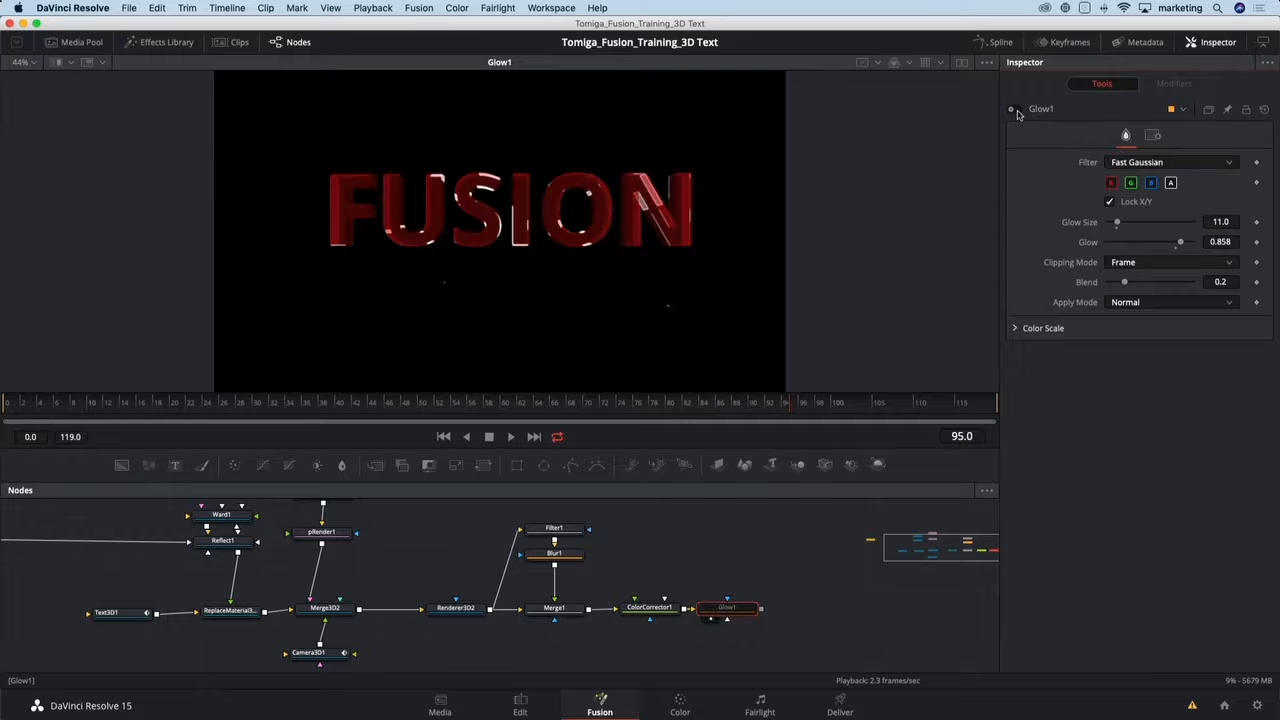
click(1017, 110)
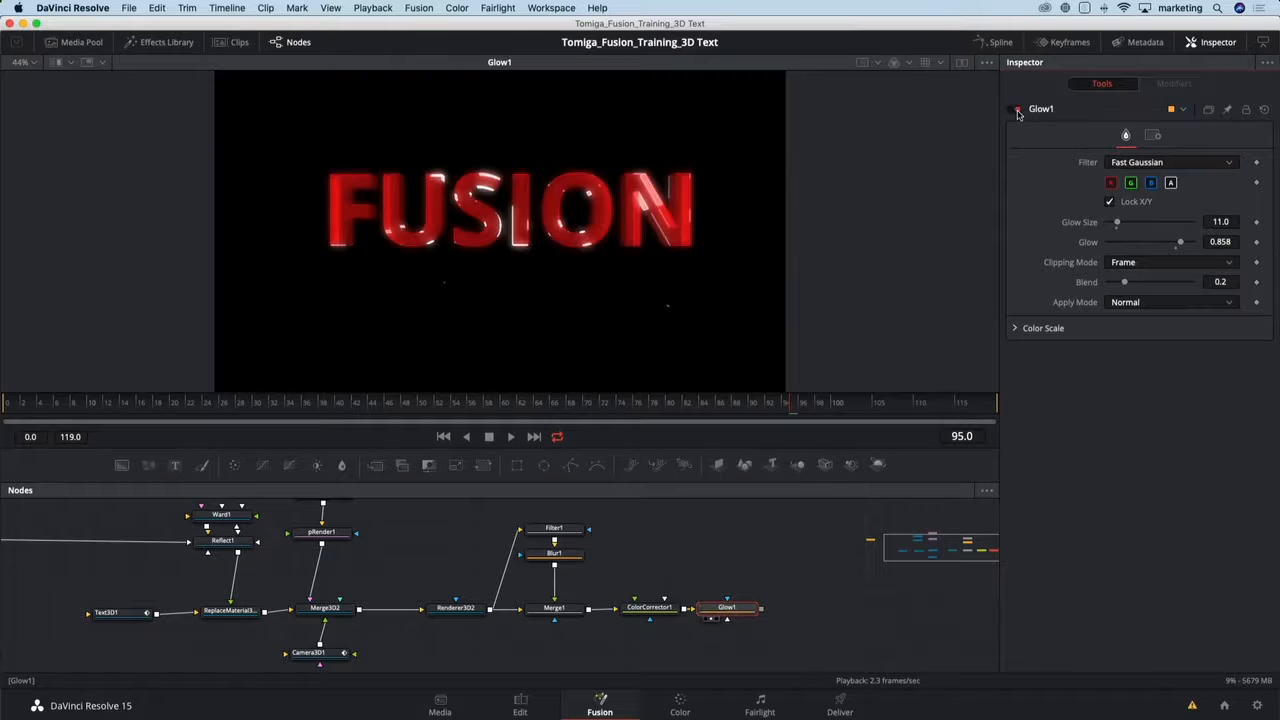
click(1017, 110)
click(1017, 110)
click(1017, 110)
click(1017, 110)
click(1017, 110)
click(1017, 110)
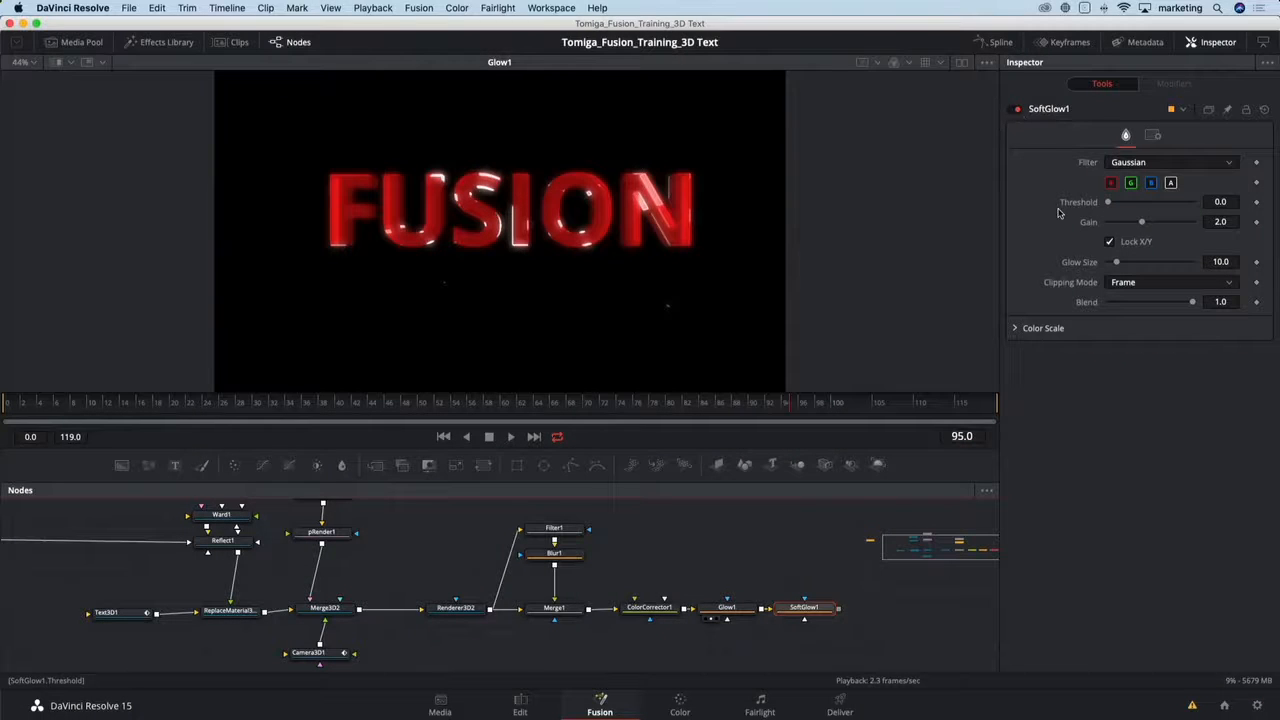
- Display SoftGlow1, set Threshold to 0.551, Gain to 0.709 and Glow Size to 5.5, and compare the result with the node off and on
key(1)
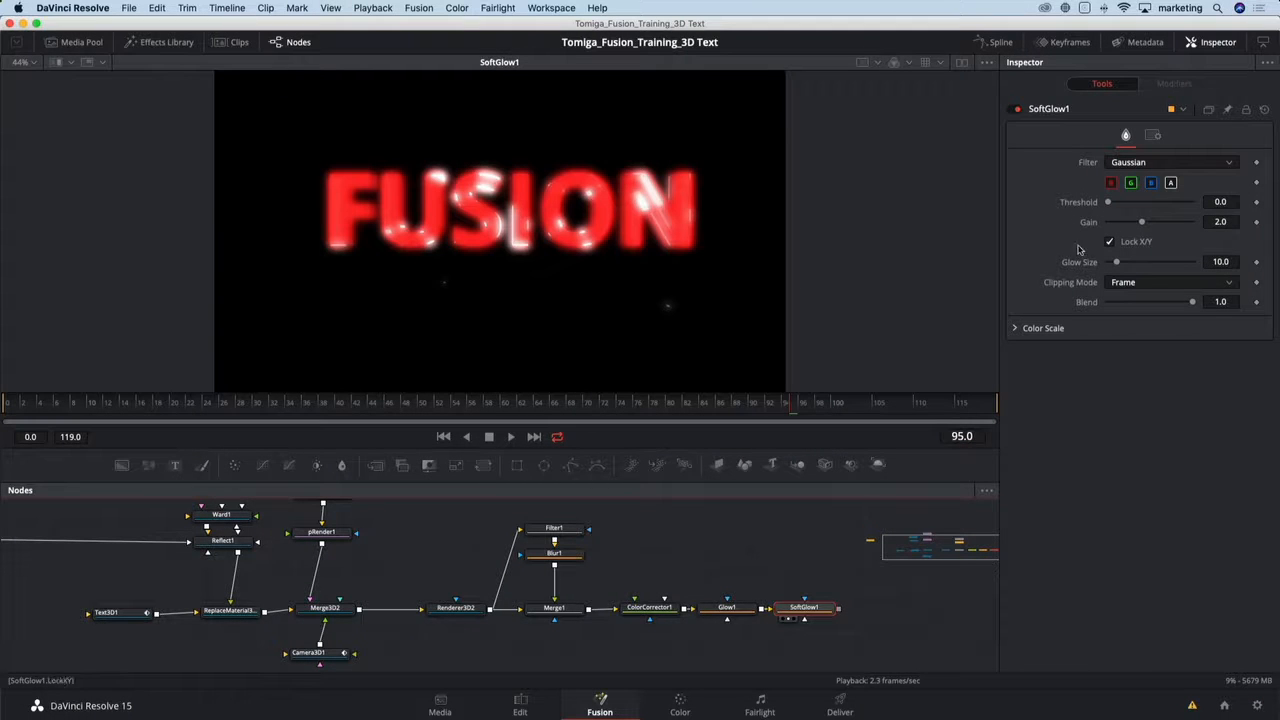
drag(1108, 203, 1112, 265)
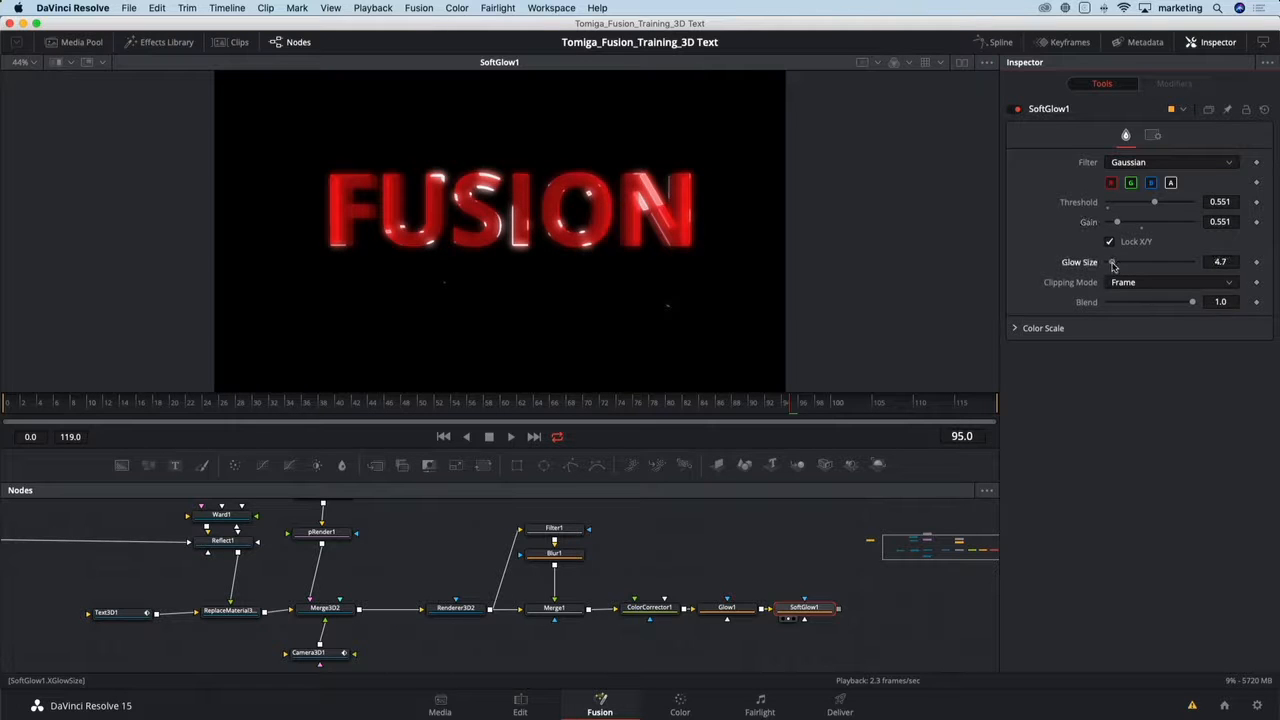
click(1015, 110)
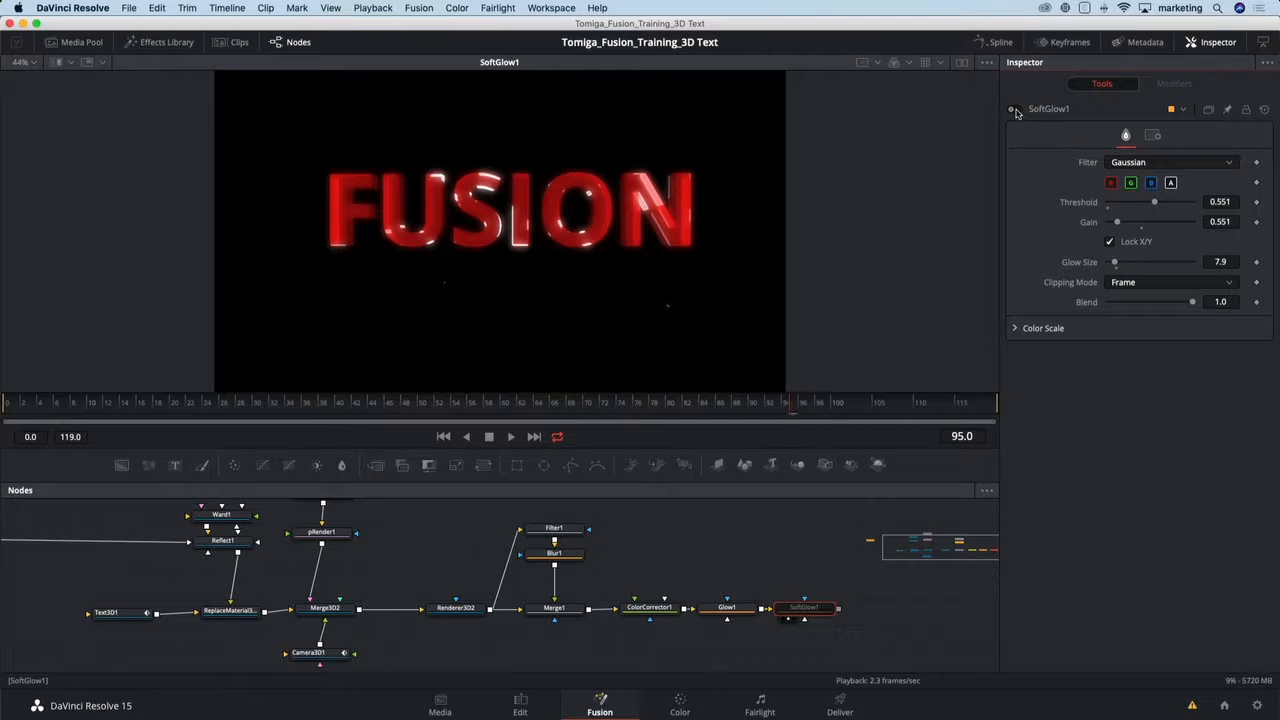
click(1015, 110)
click(1015, 110)
click(1015, 110)
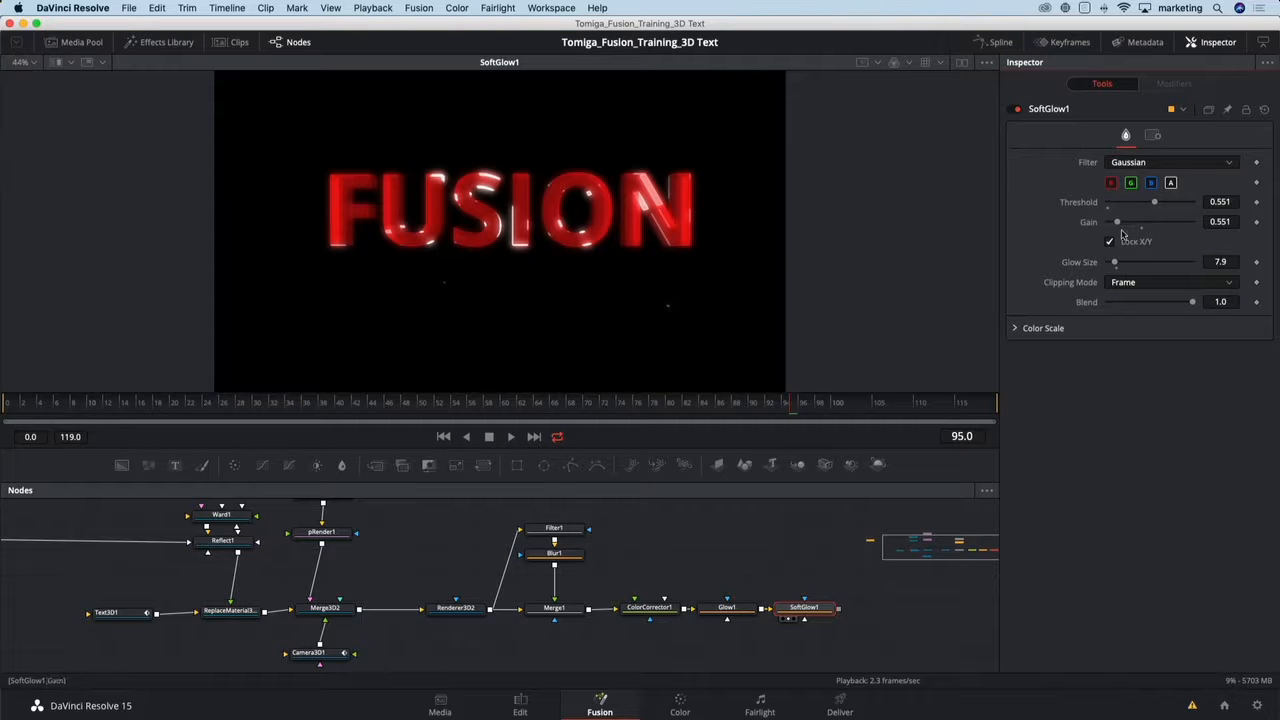
drag(1117, 264, 1122, 226)
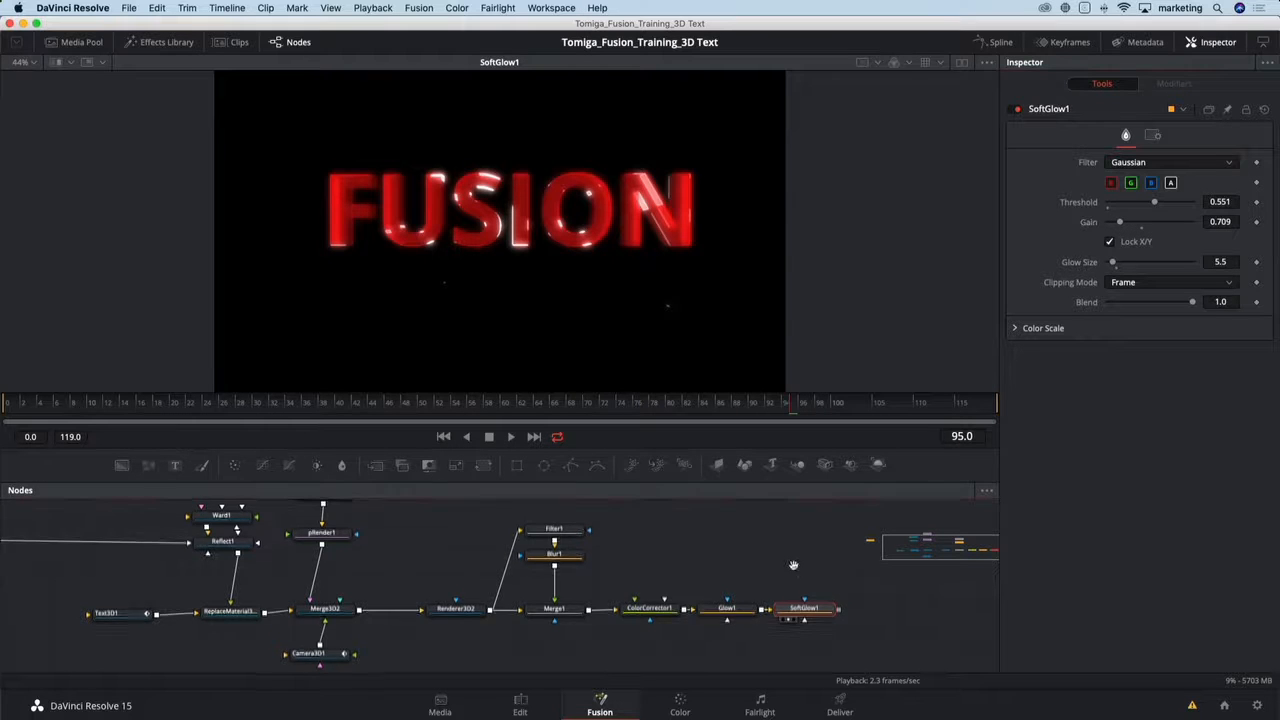
- Add a Background node merged with SoftGlow1's output, placing the merge in line after SoftGlow1 and the background above it
drag(794, 565, 645, 571)
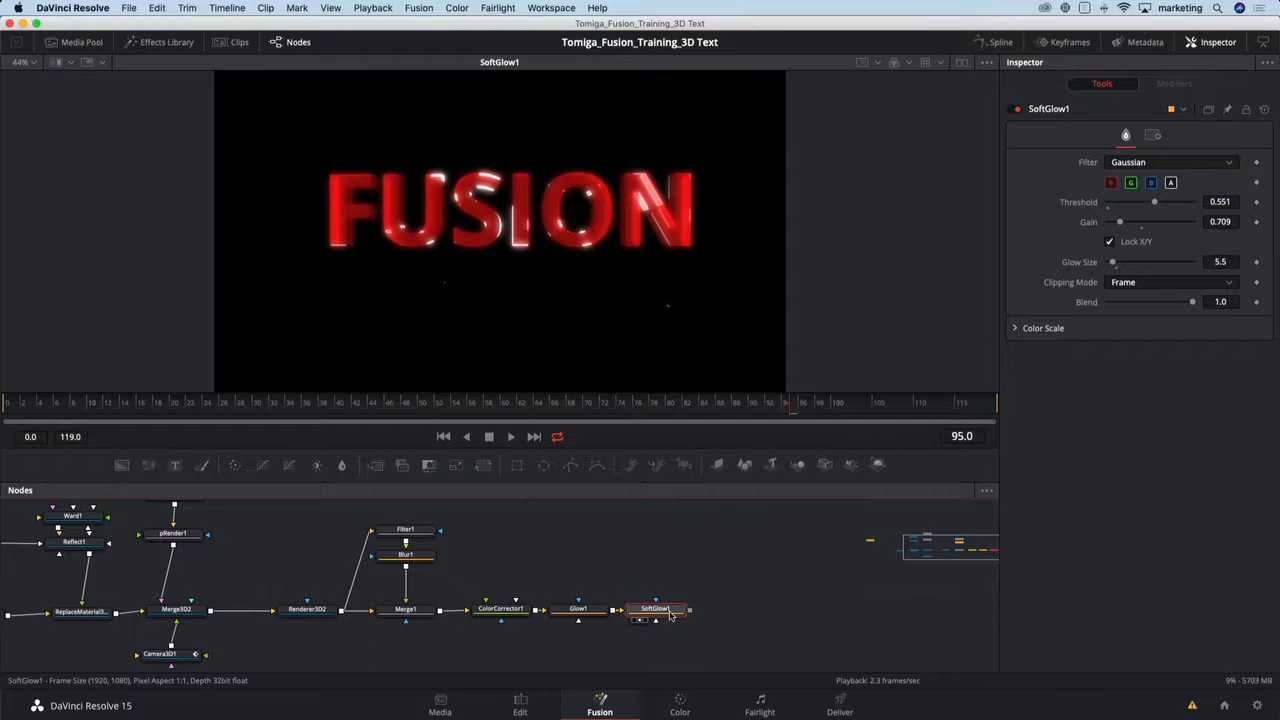
key(shift+space)
text(b)
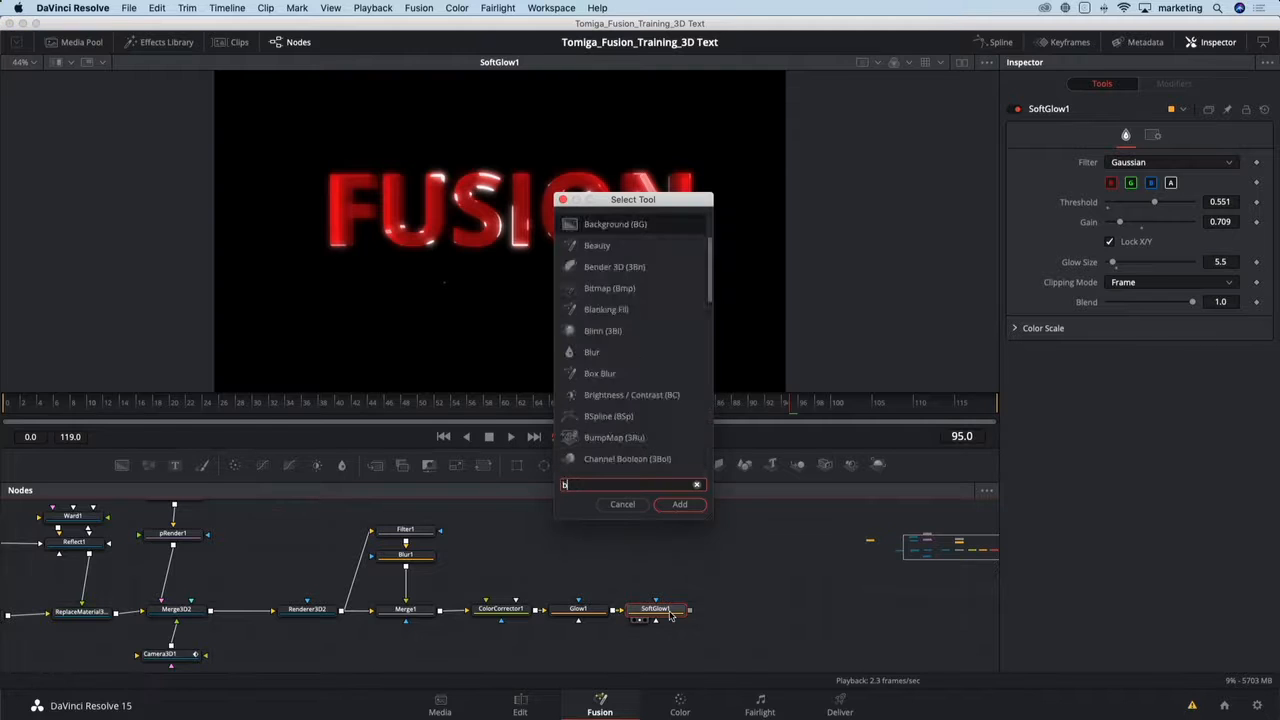
text(g)
key(Return)
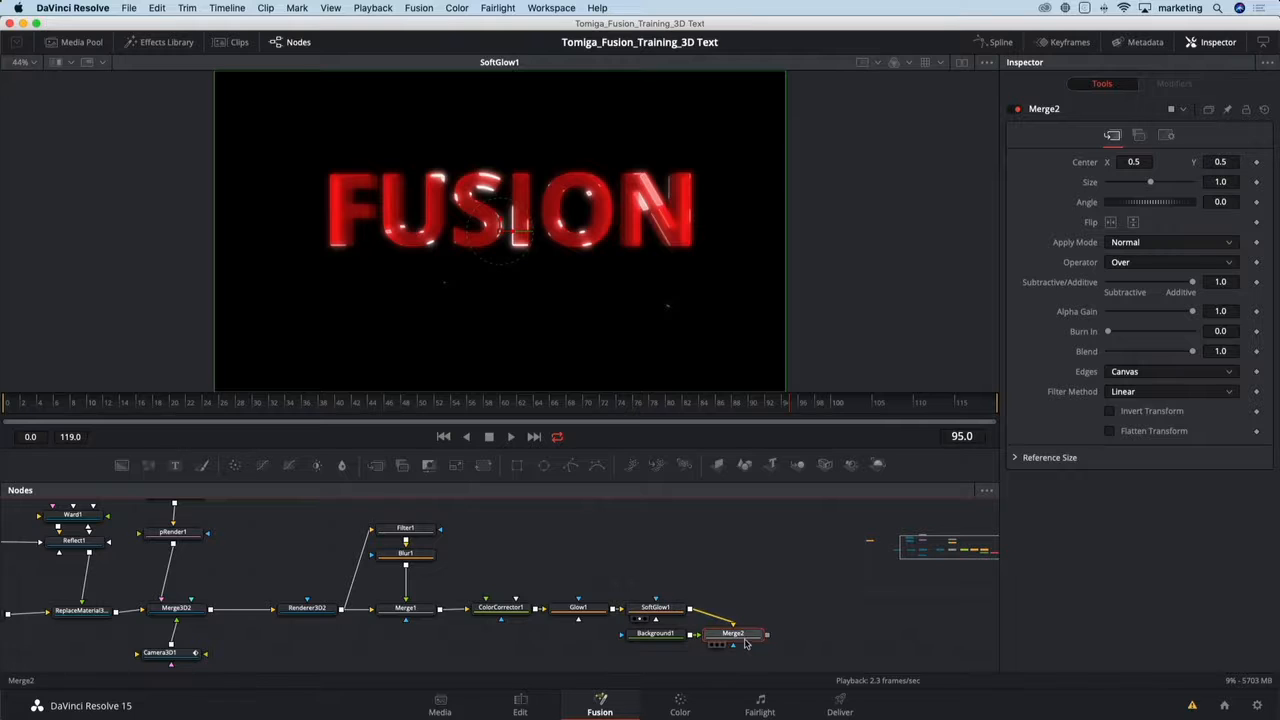
drag(745, 637, 762, 612)
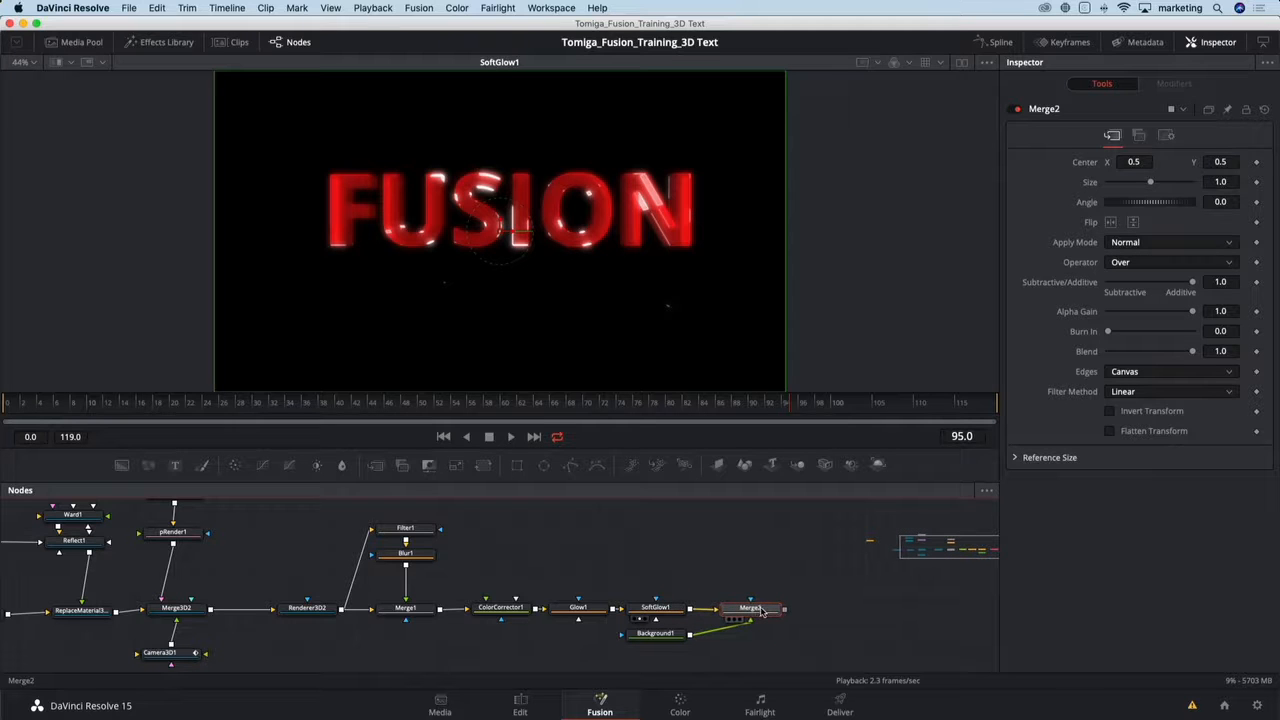
drag(662, 634, 757, 551)
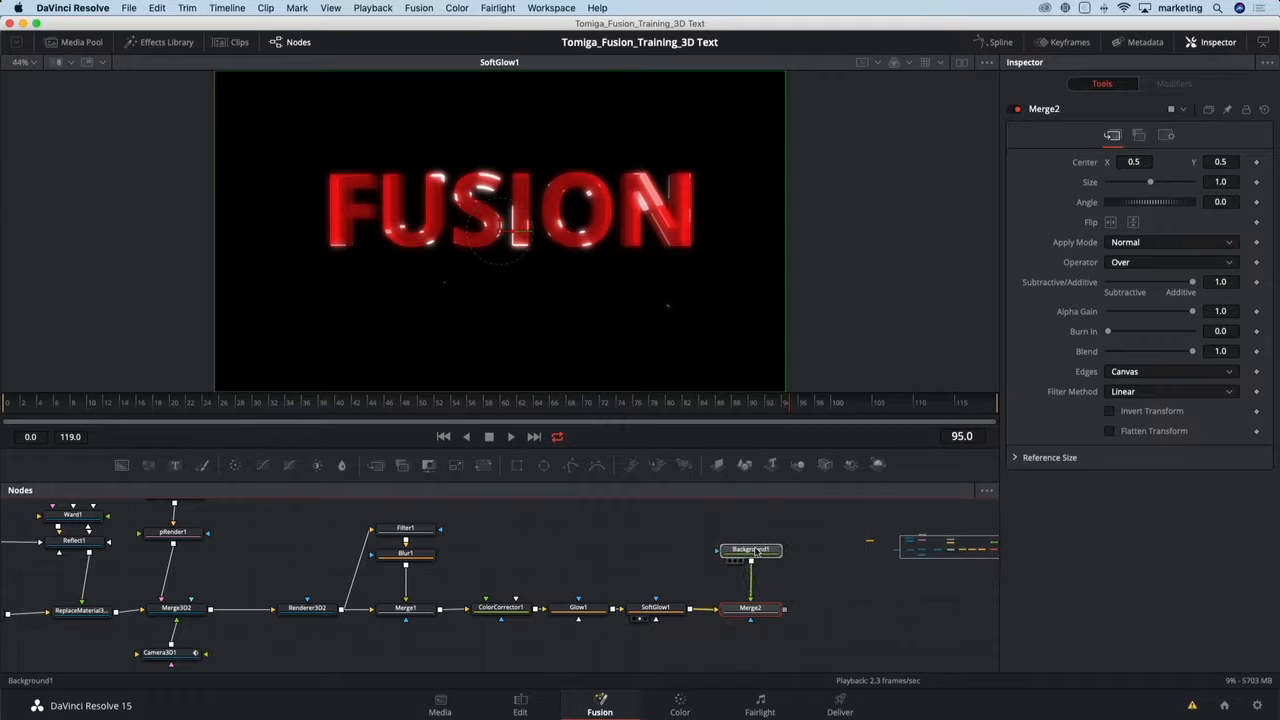
- Set Background1's Type to Gradient and display it in a second viewer beside the SoftGlow1 view
click(757, 551)
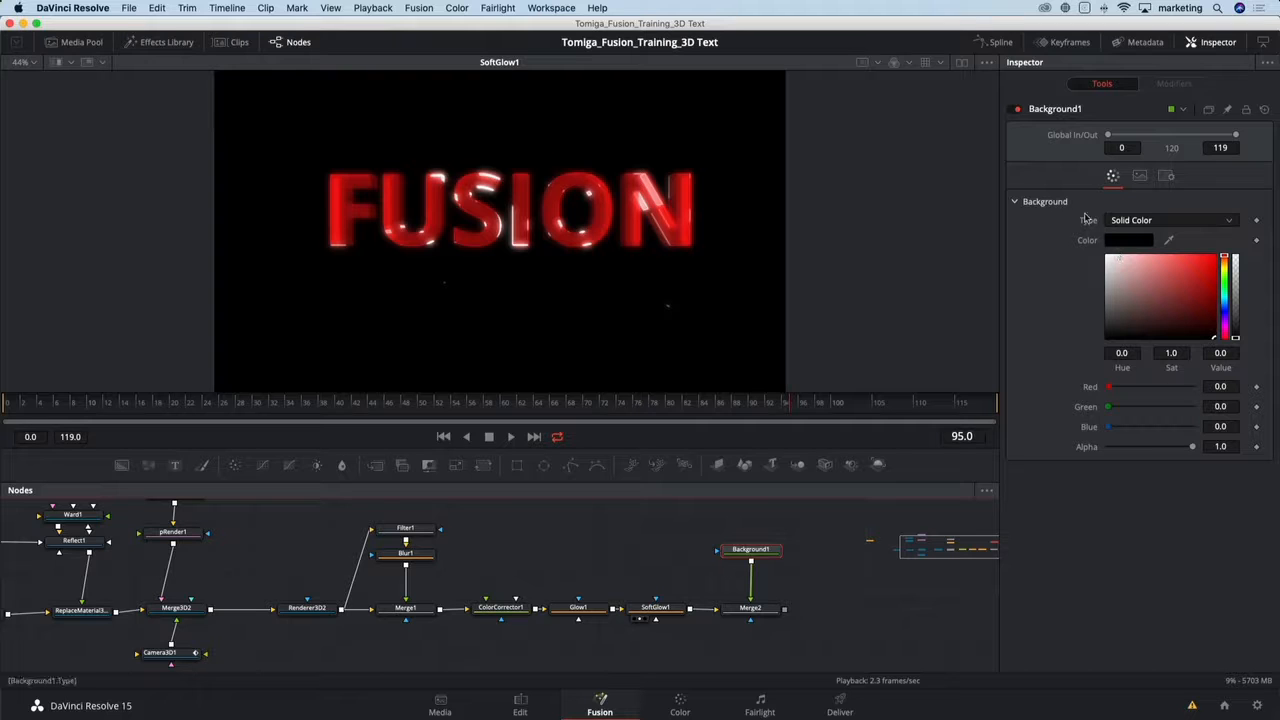
click(1118, 220)
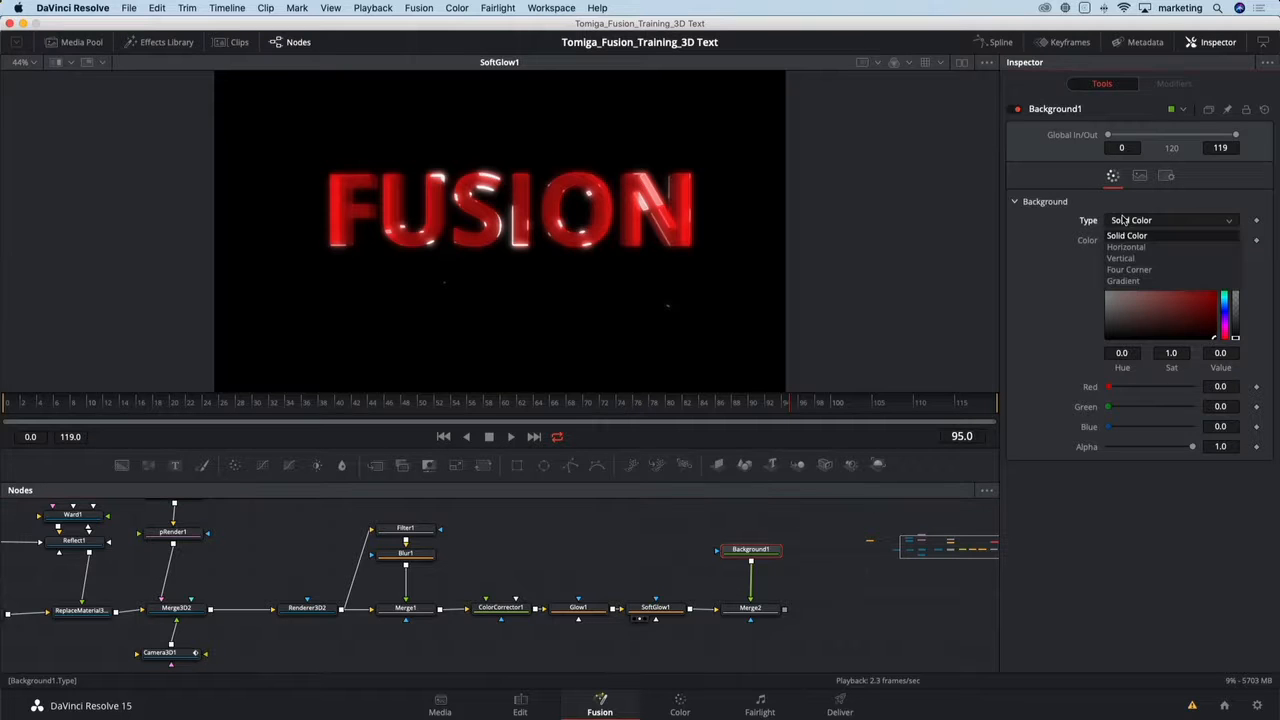
click(1123, 282)
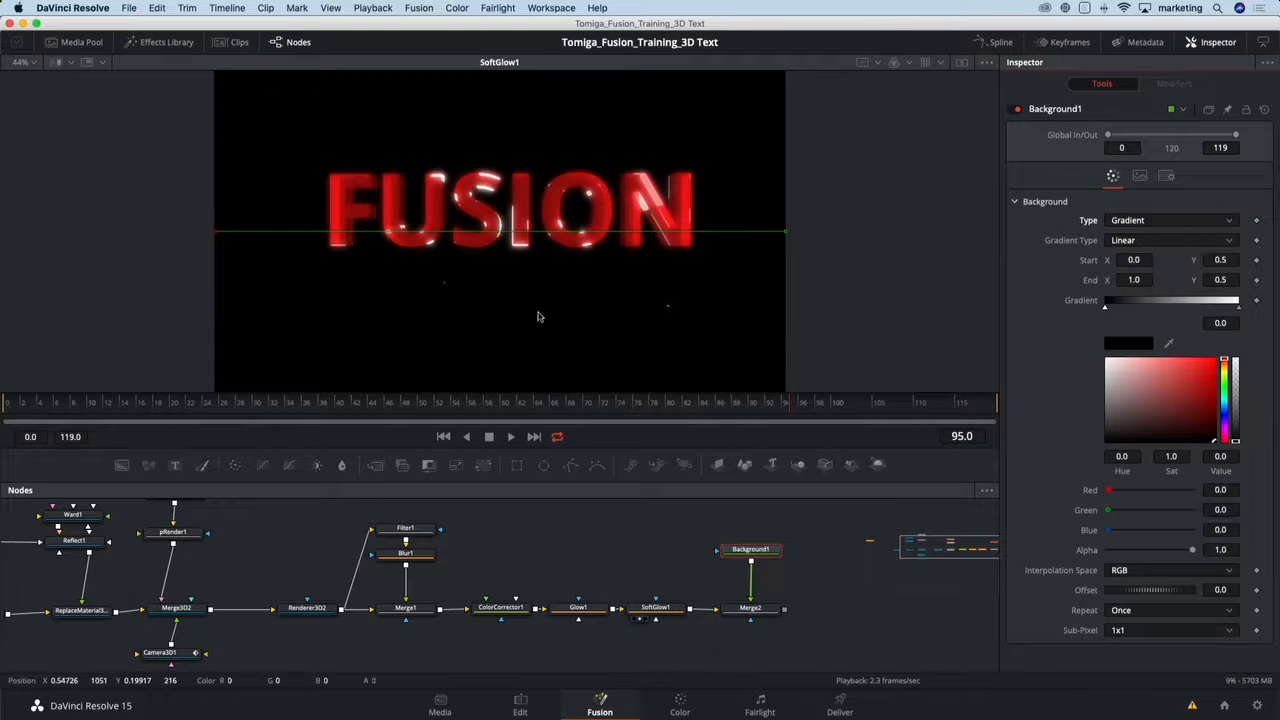
click(961, 62)
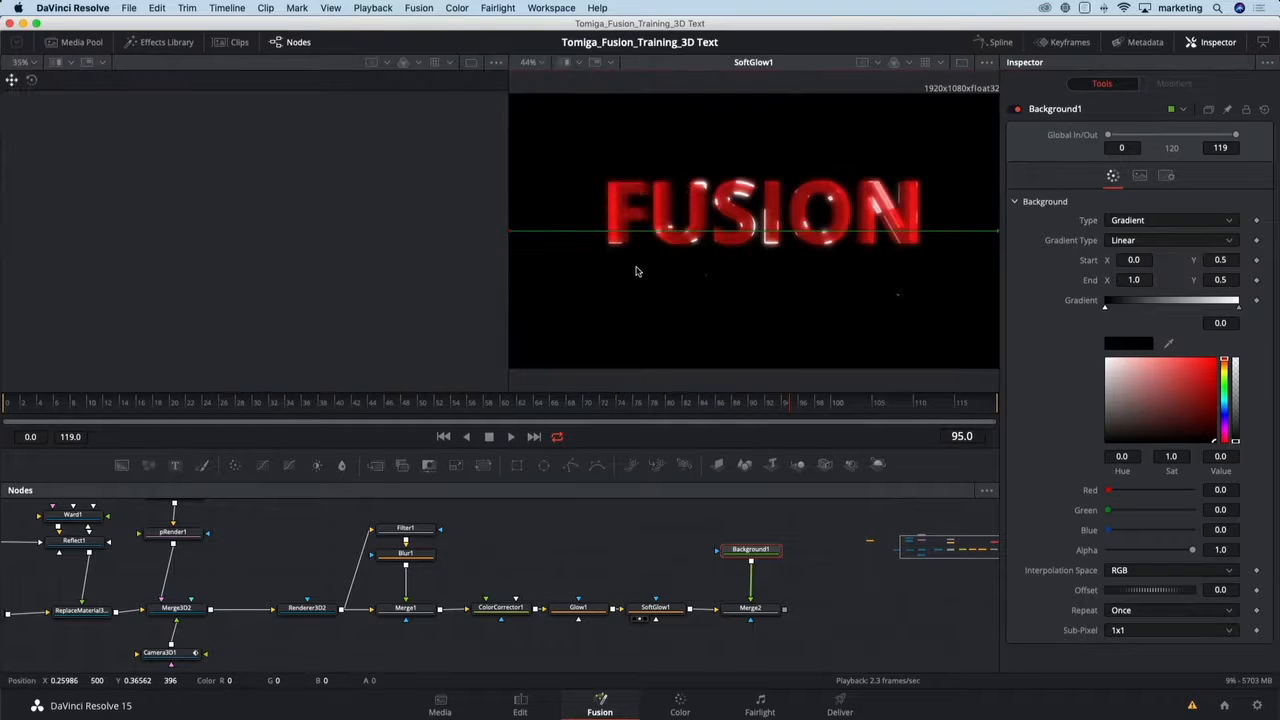
key(1)
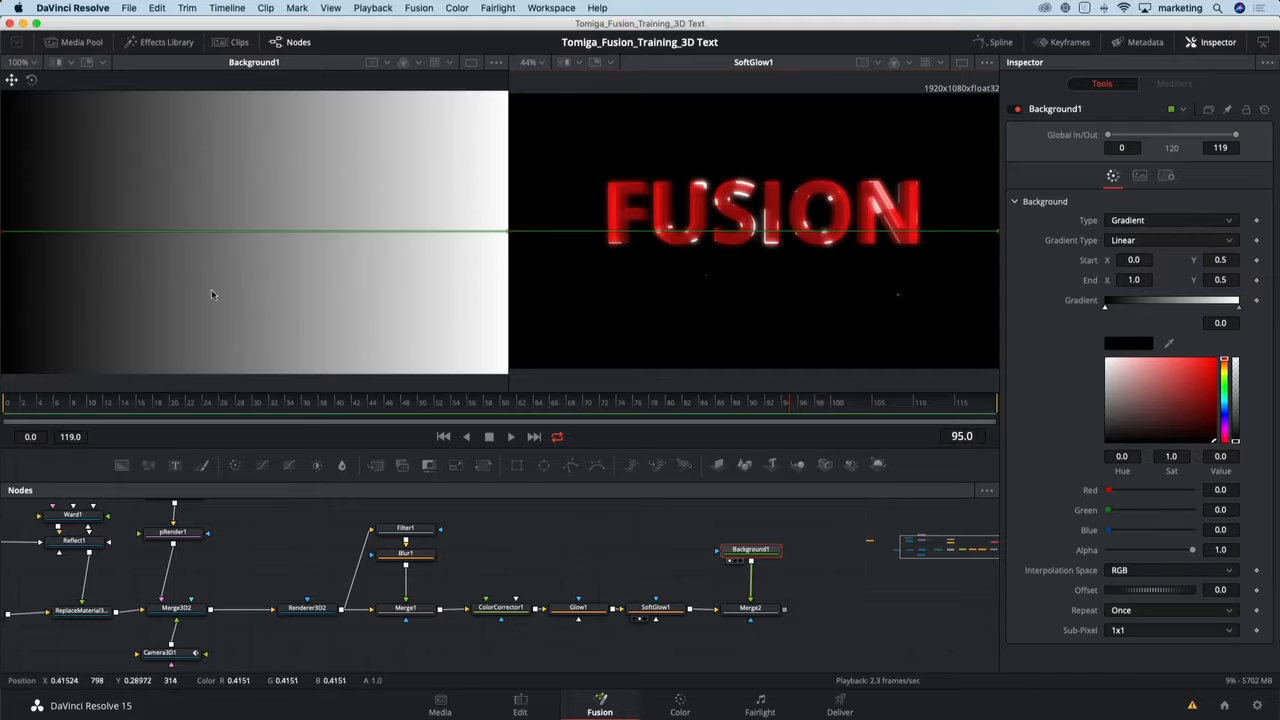
scroll(337, 262, down, 3)
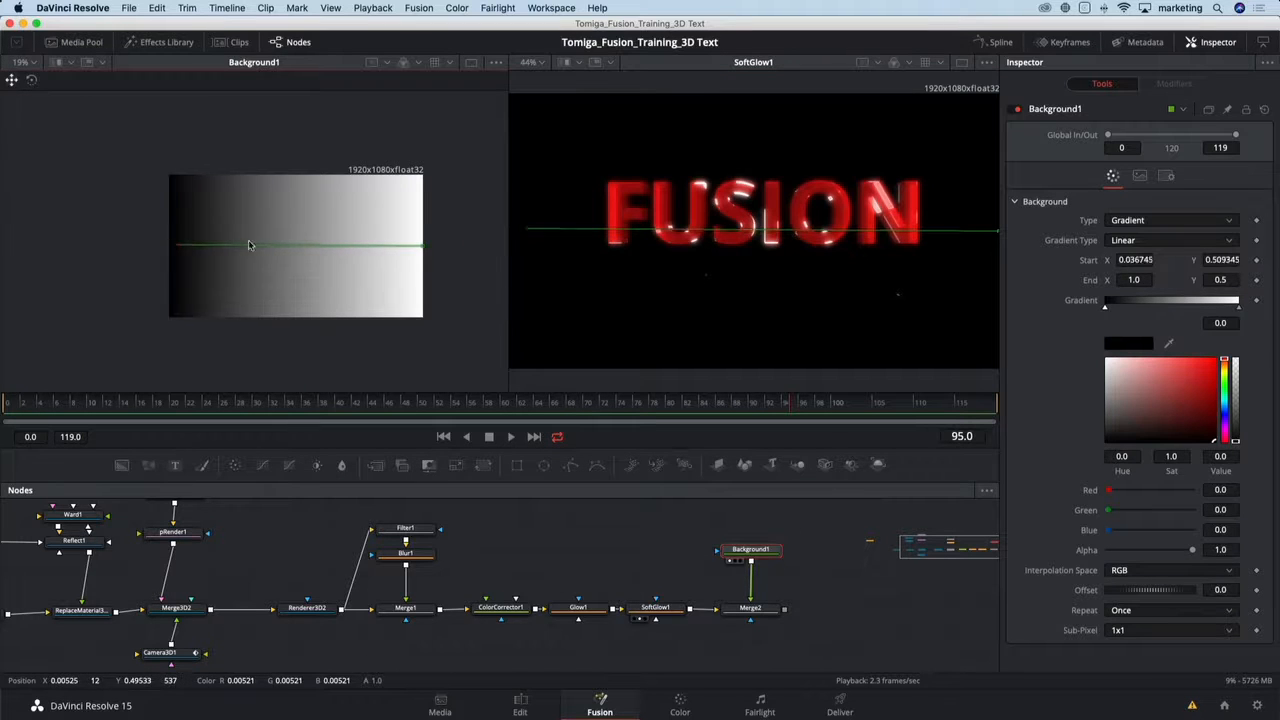
- Place the gradient's start at about 0.39, 0.57 and its end at about 1.04, 0.08, and set the Gradient Type to Radial
drag(168, 250, 268, 237)
drag(426, 249, 433, 305)
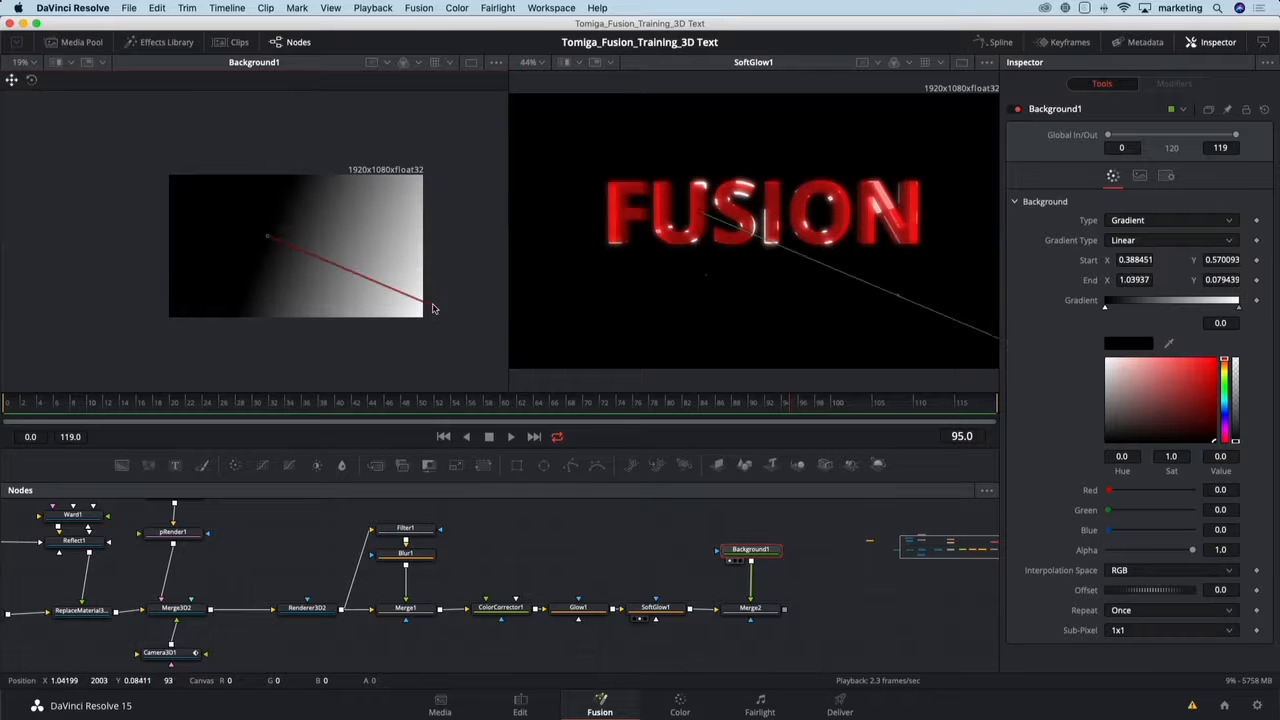
click(1168, 241)
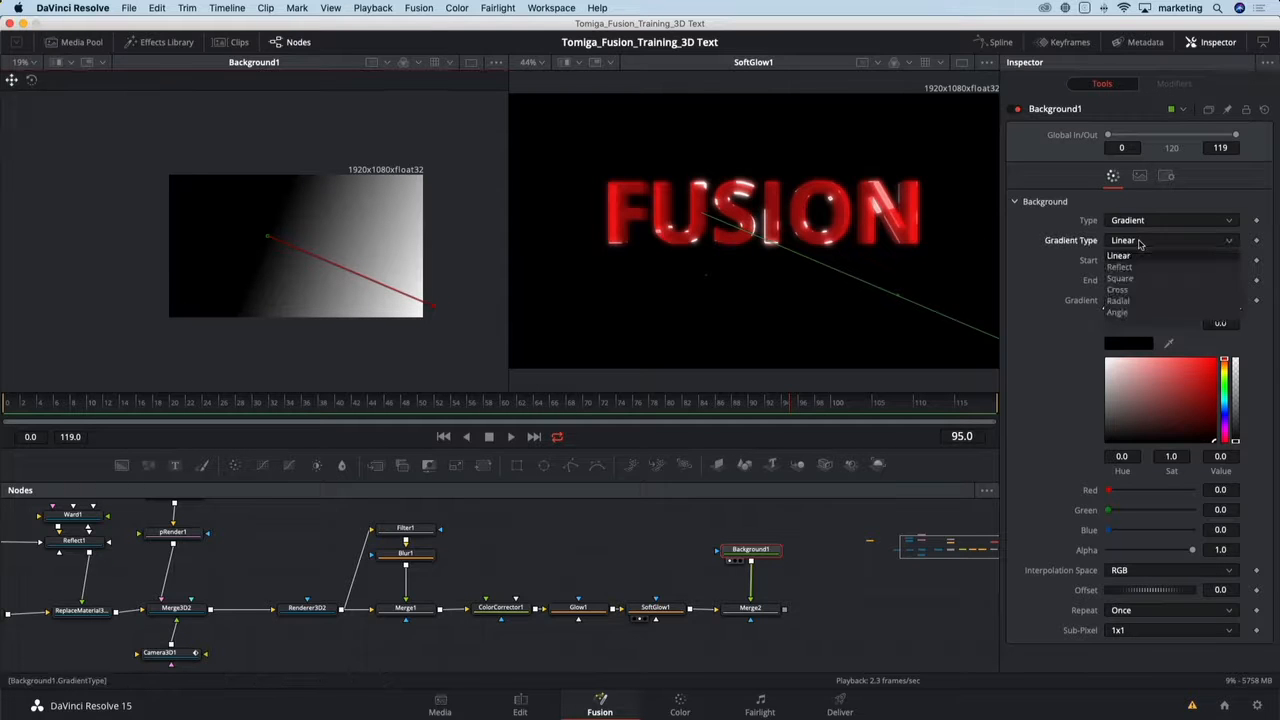
click(1126, 300)
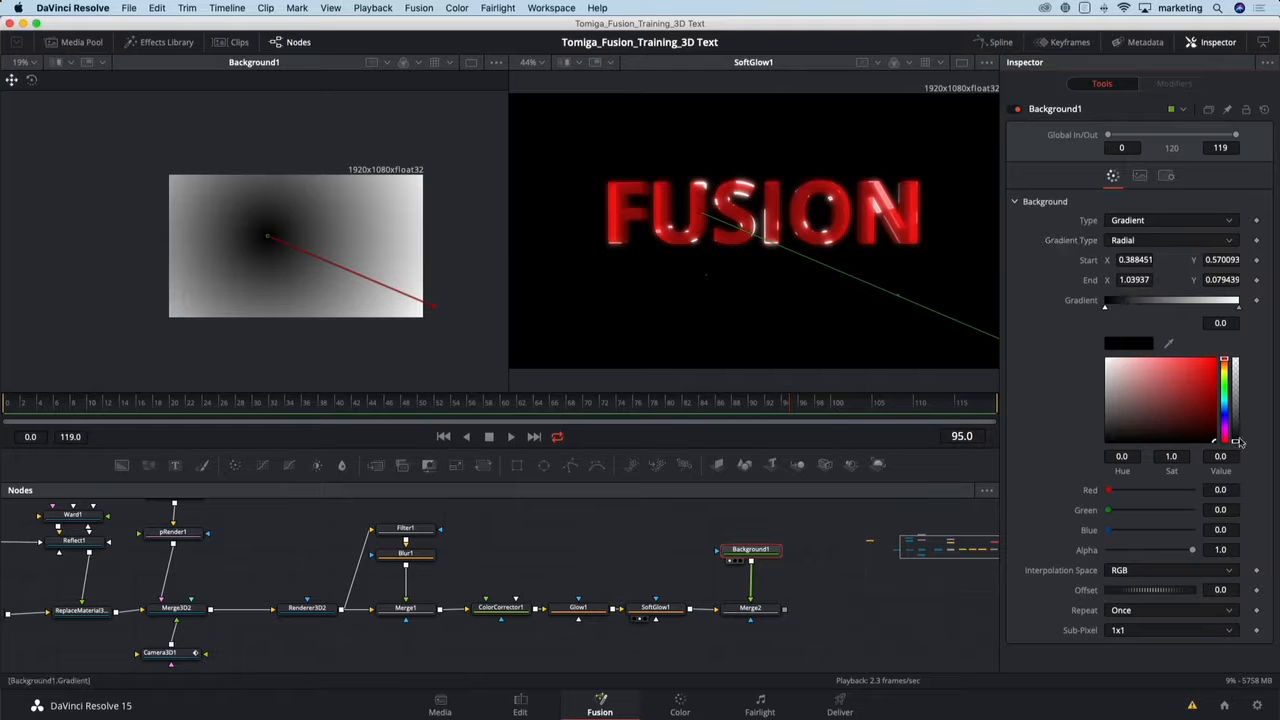
- Color the gradient's start dark blue with hue 0.552, saturation 0.801 and value 0.417, and its end black
drag(1228, 412, 1225, 408)
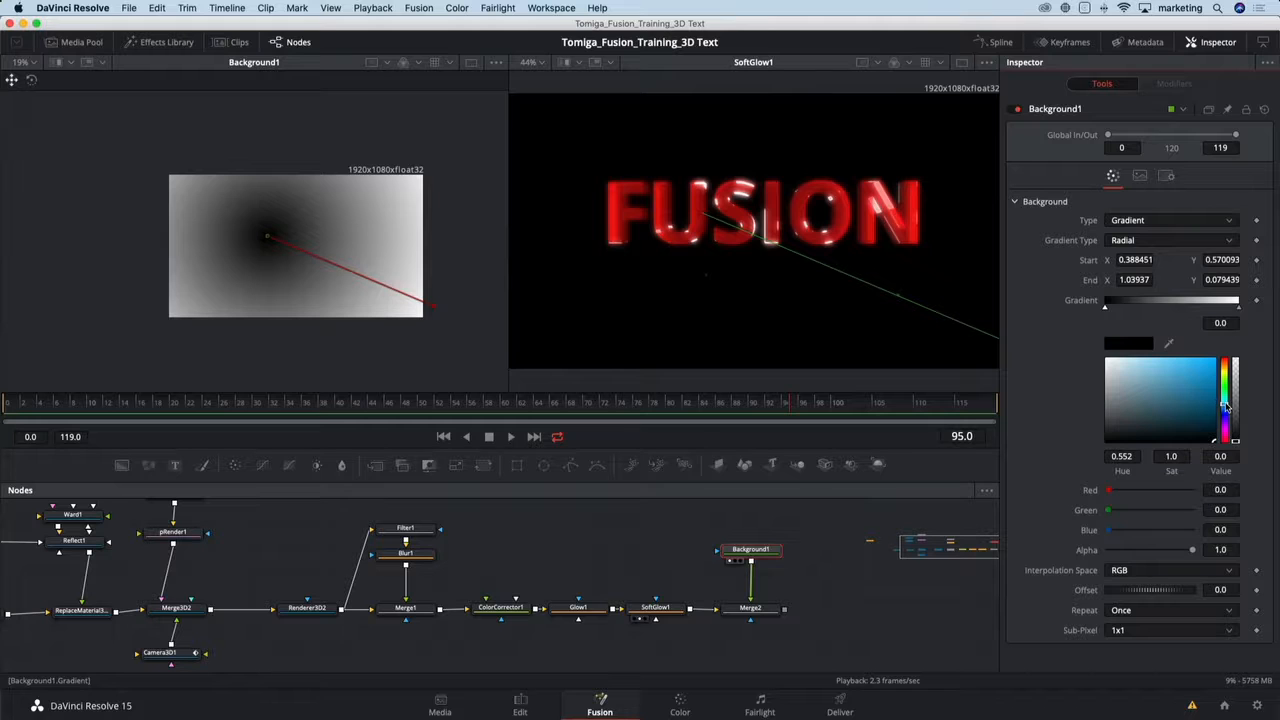
click(1194, 410)
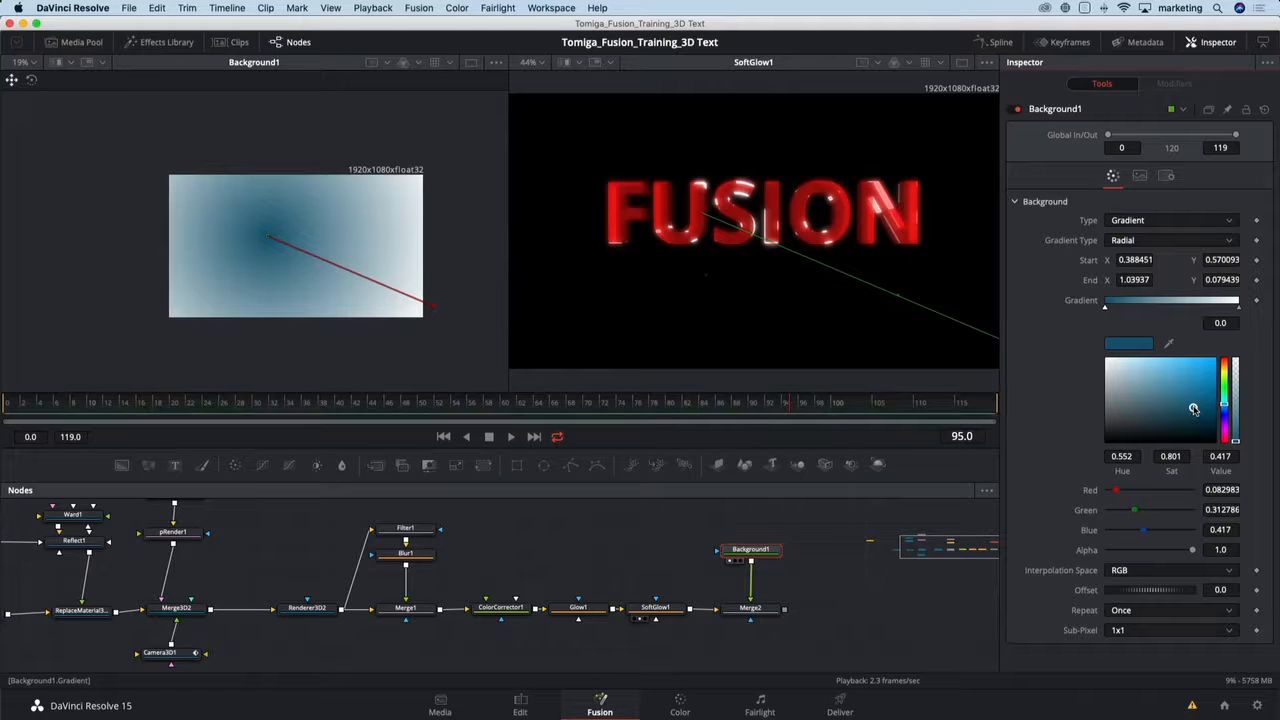
click(1239, 309)
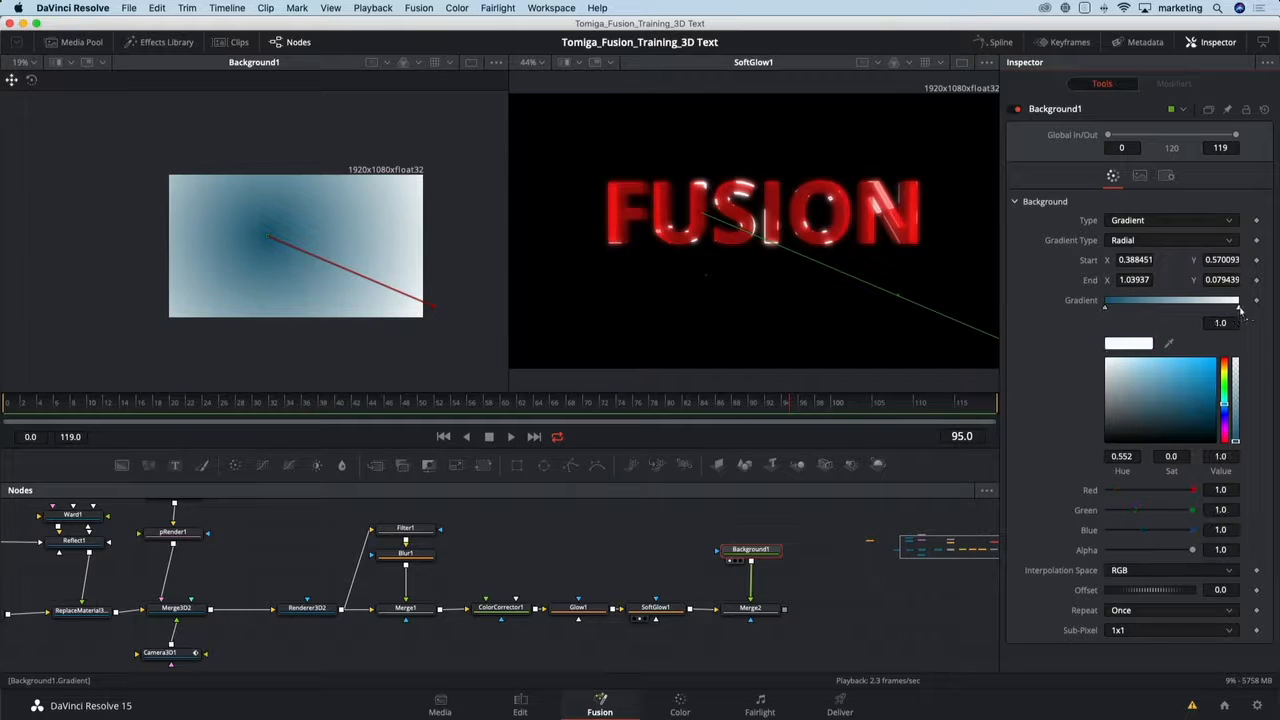
click(1215, 440)
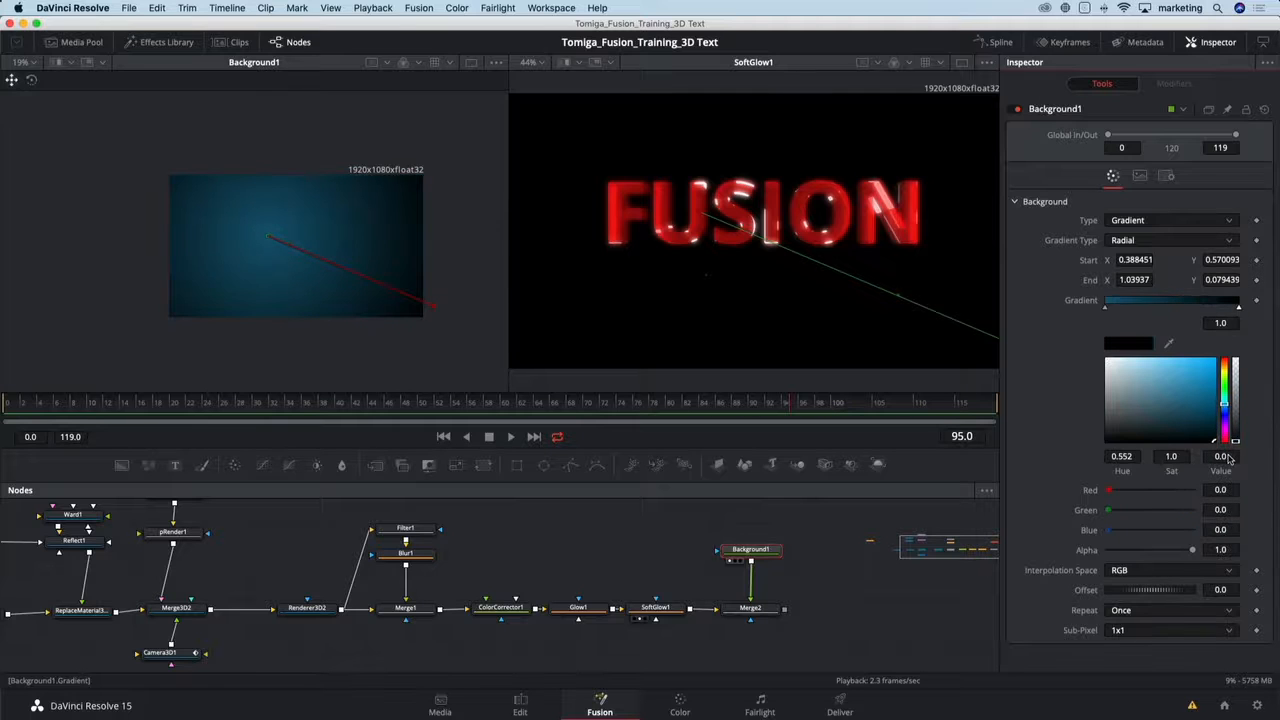
- Reposition the radial gradient's start to about 0.46, 0.62 and its end to about 0.95, 0.13
drag(269, 240, 293, 239)
mouse_move(434, 306)
mouse_down()
mouse_move(408, 302)
mouse_move(420, 302)
mouse_up()
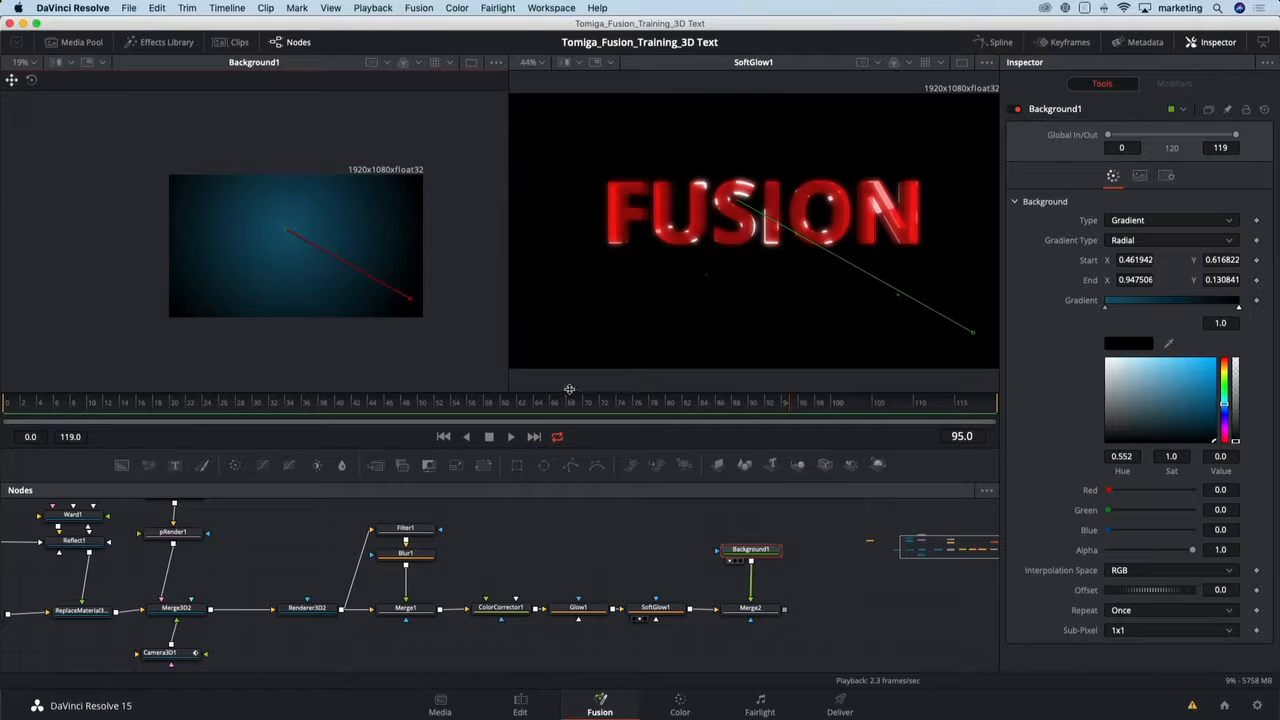
drag(707, 550, 500, 562)
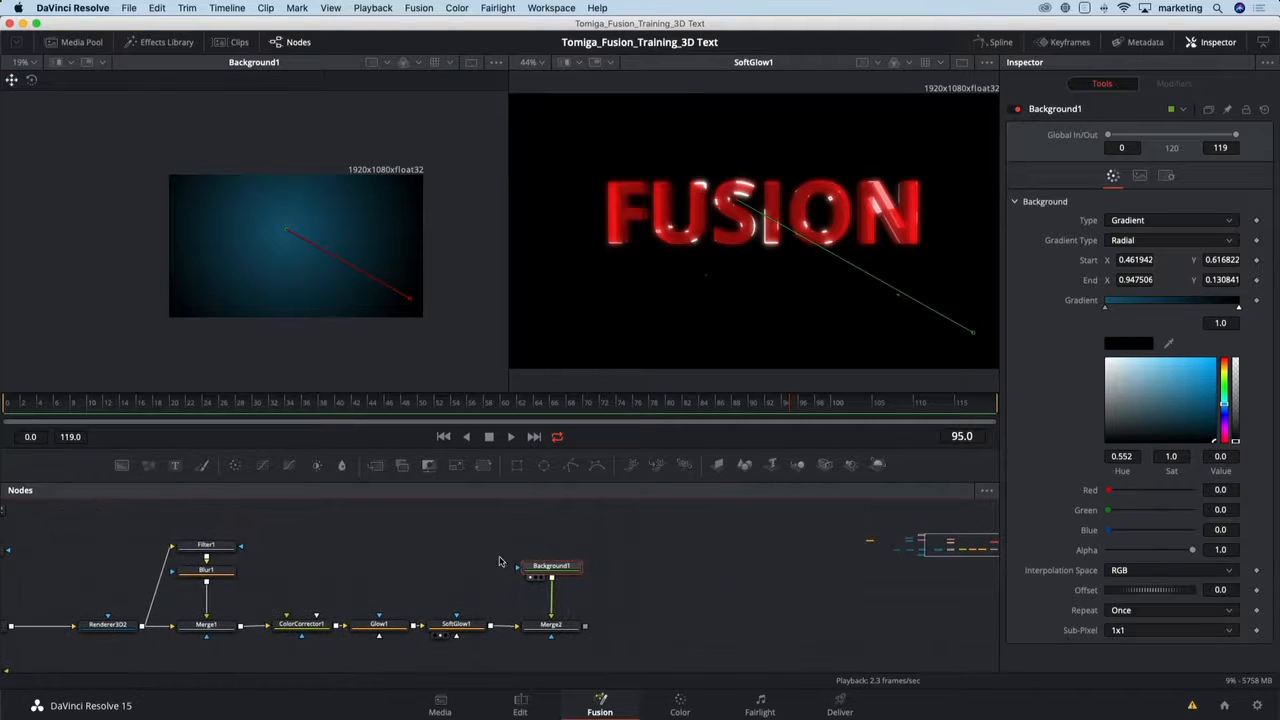
- Add a FastNoise node above Background1, display it in the first viewer, and set its Detail to 6.54 and Scale to 3.31
click(539, 525)
key(shift+space)
text(fast)
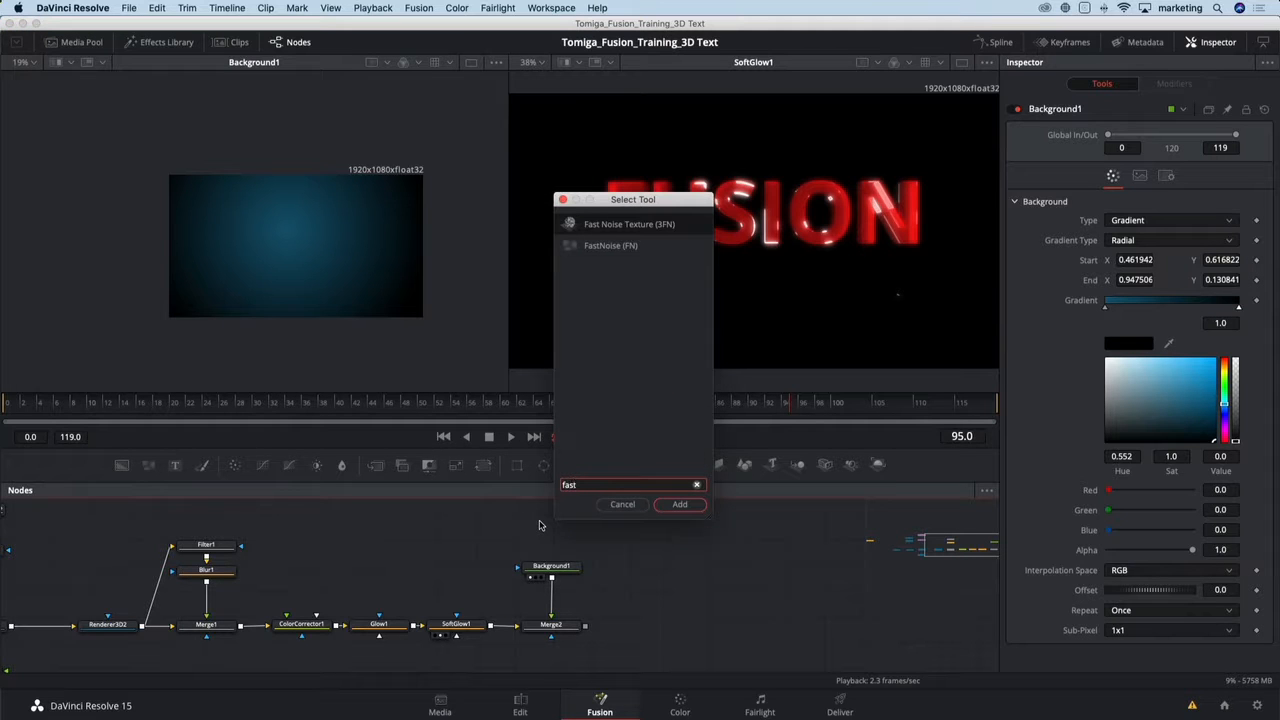
key(Down)
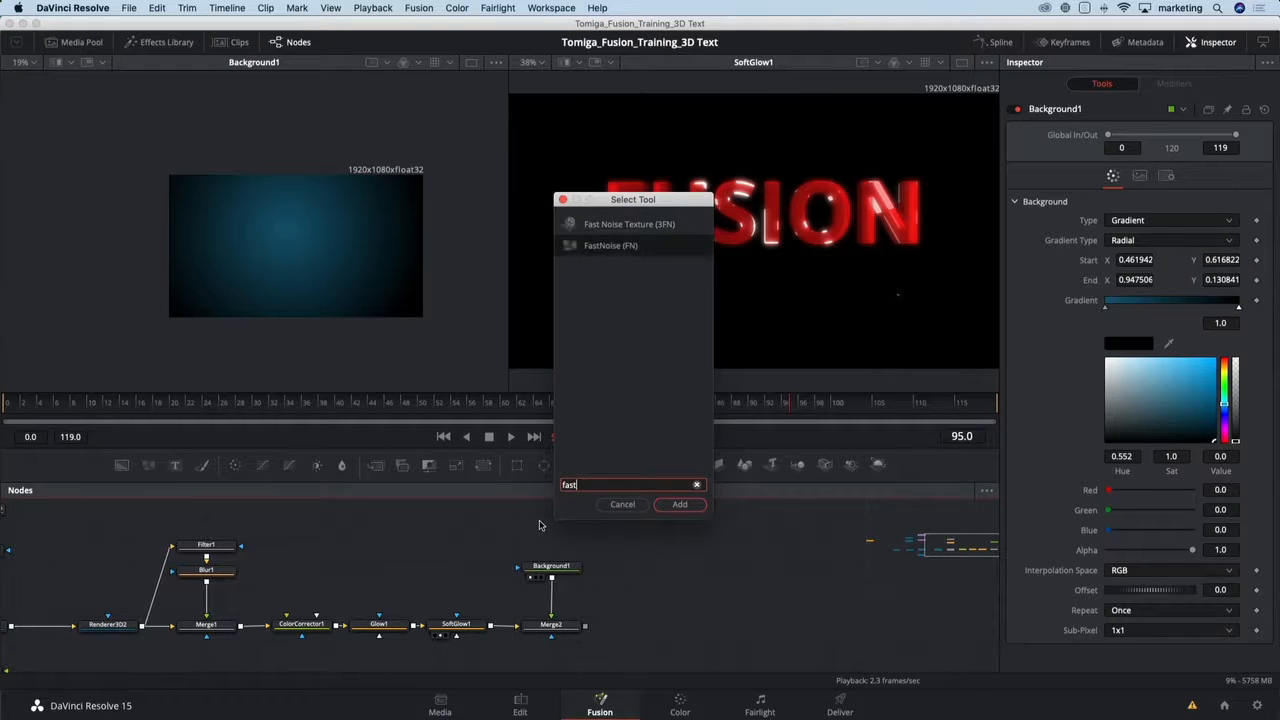
key(Return)
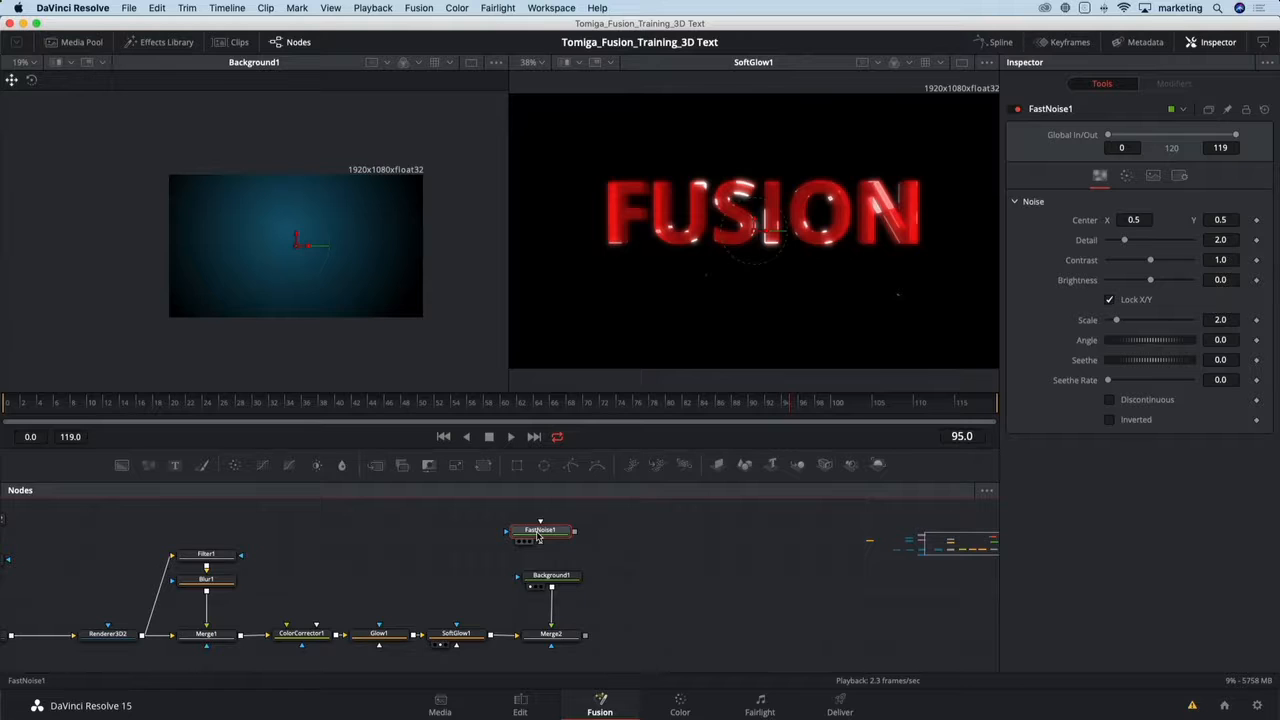
key(1)
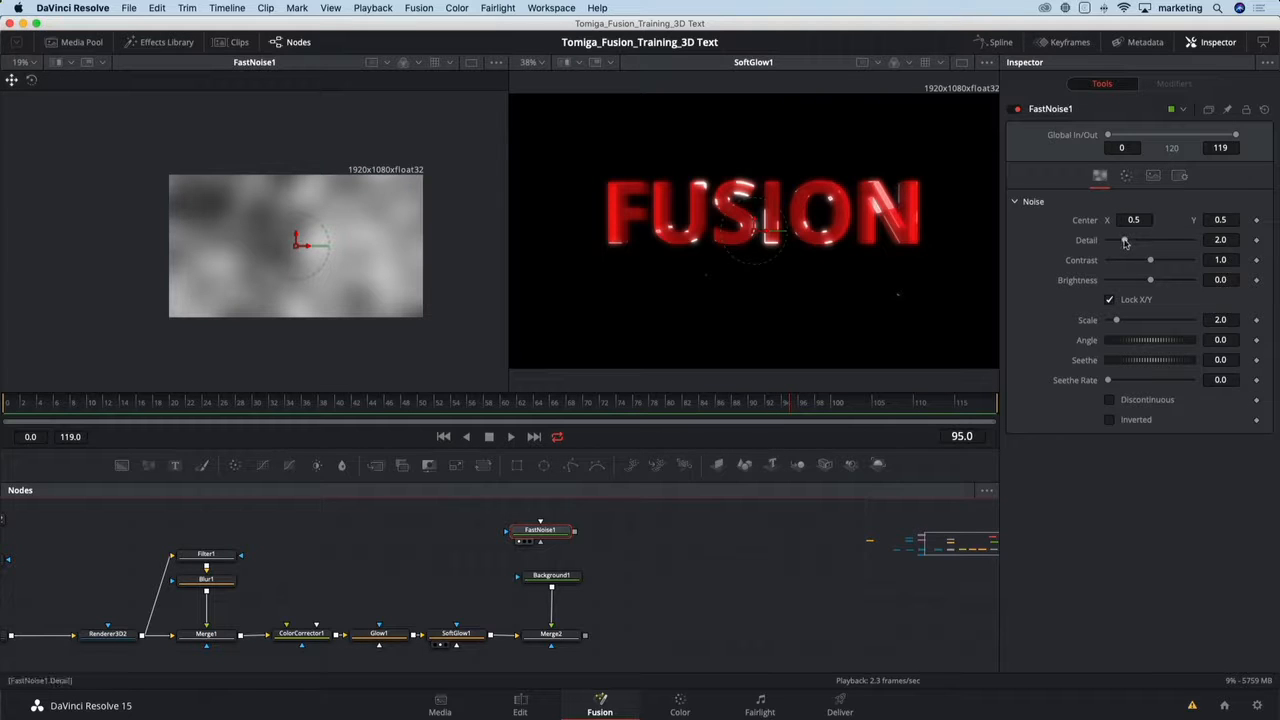
drag(1125, 241, 1163, 241)
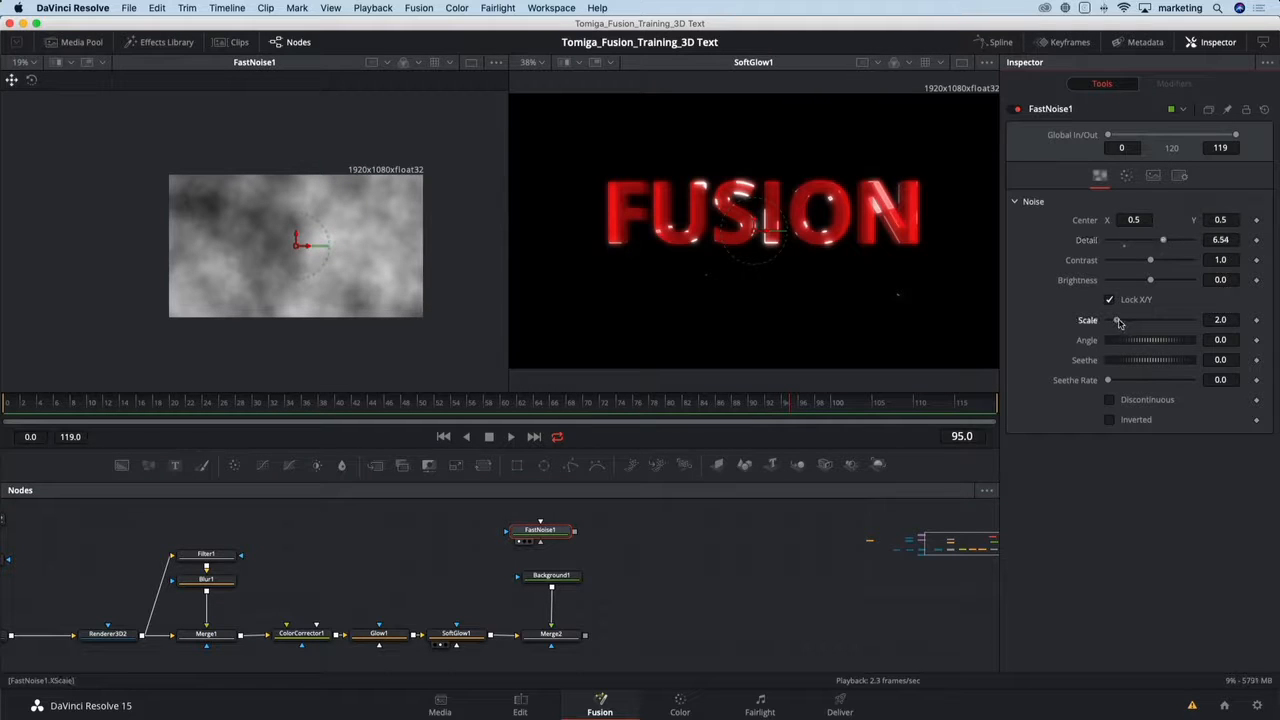
drag(1119, 322, 1123, 322)
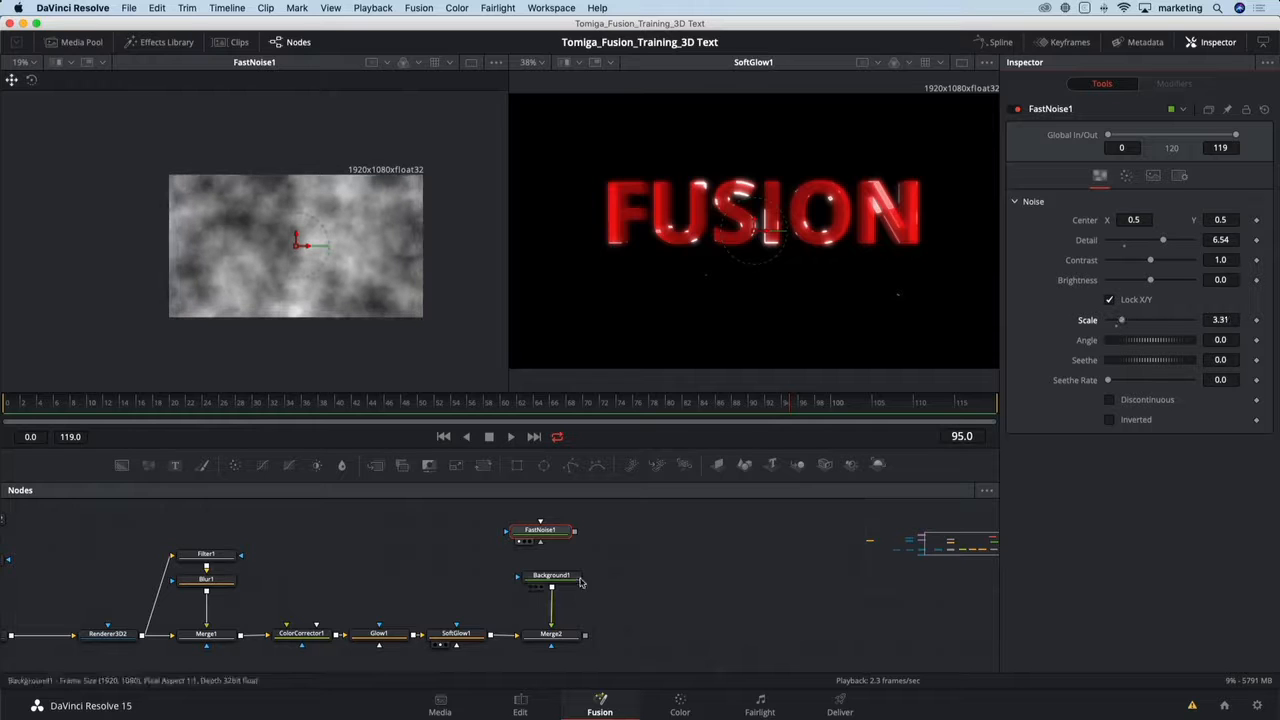
- Connect the FastNoise output to Background1 as its effect mask and display the masked background in the first viewer
drag(575, 531, 530, 577)
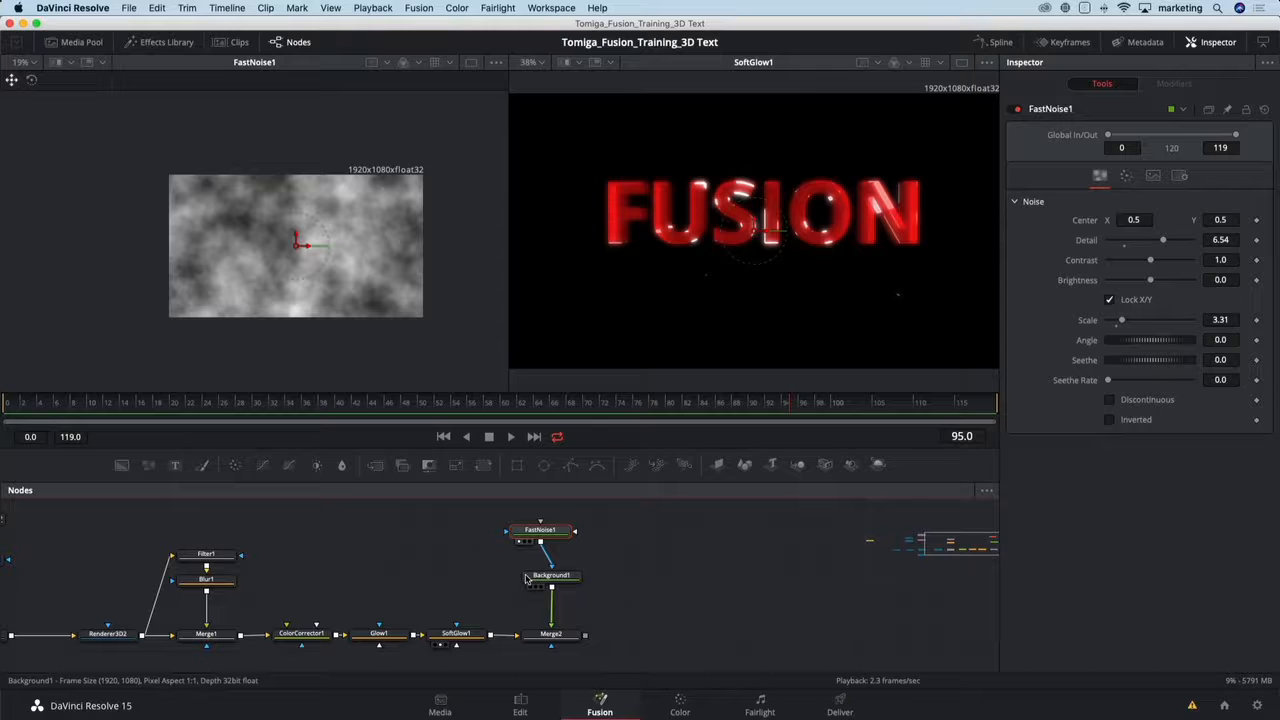
click(532, 580)
key(1)
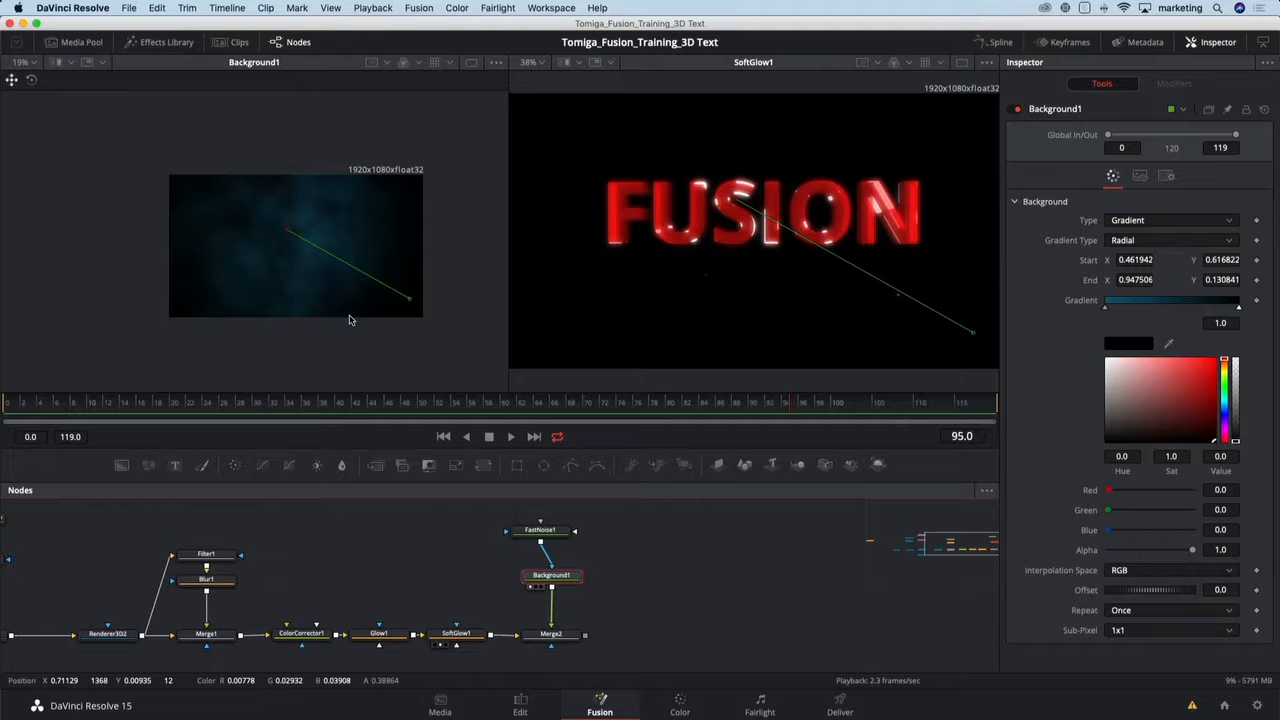
- Display Merge2 in the second viewer with its Apply Mode set to Screen, and check the composite at earlier frames, ending at frame 35
click(551, 634)
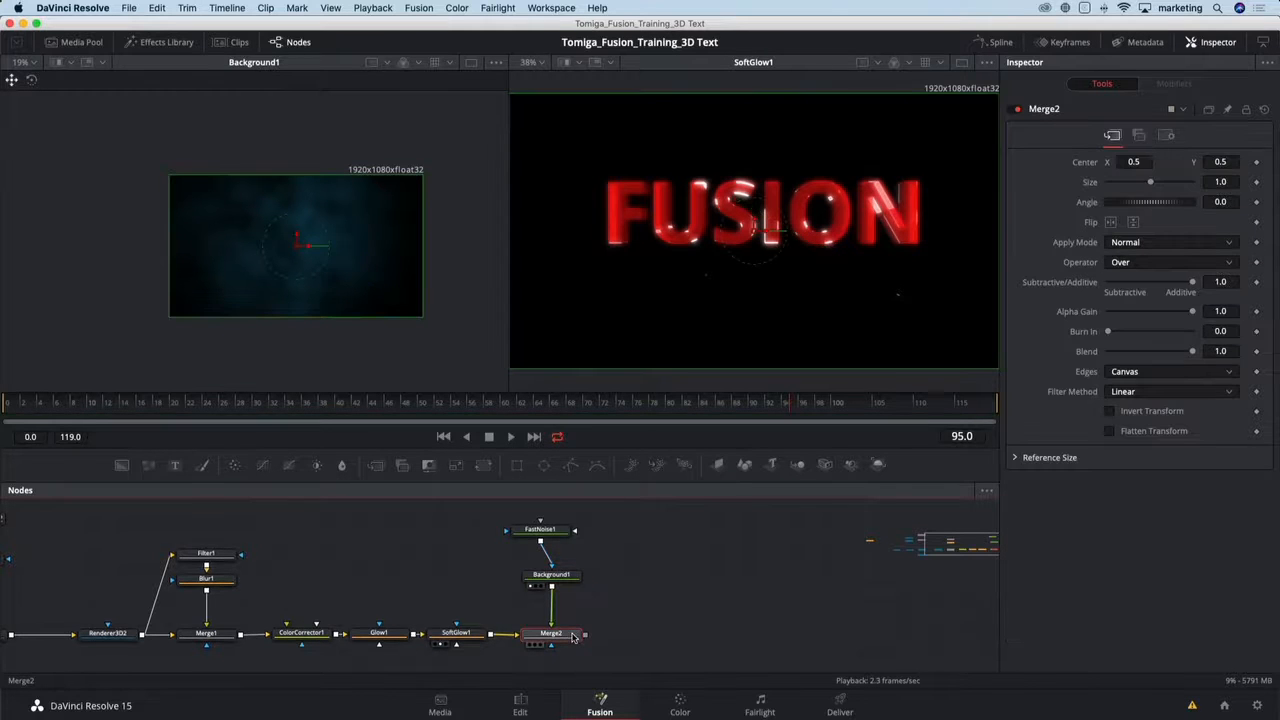
key(2)
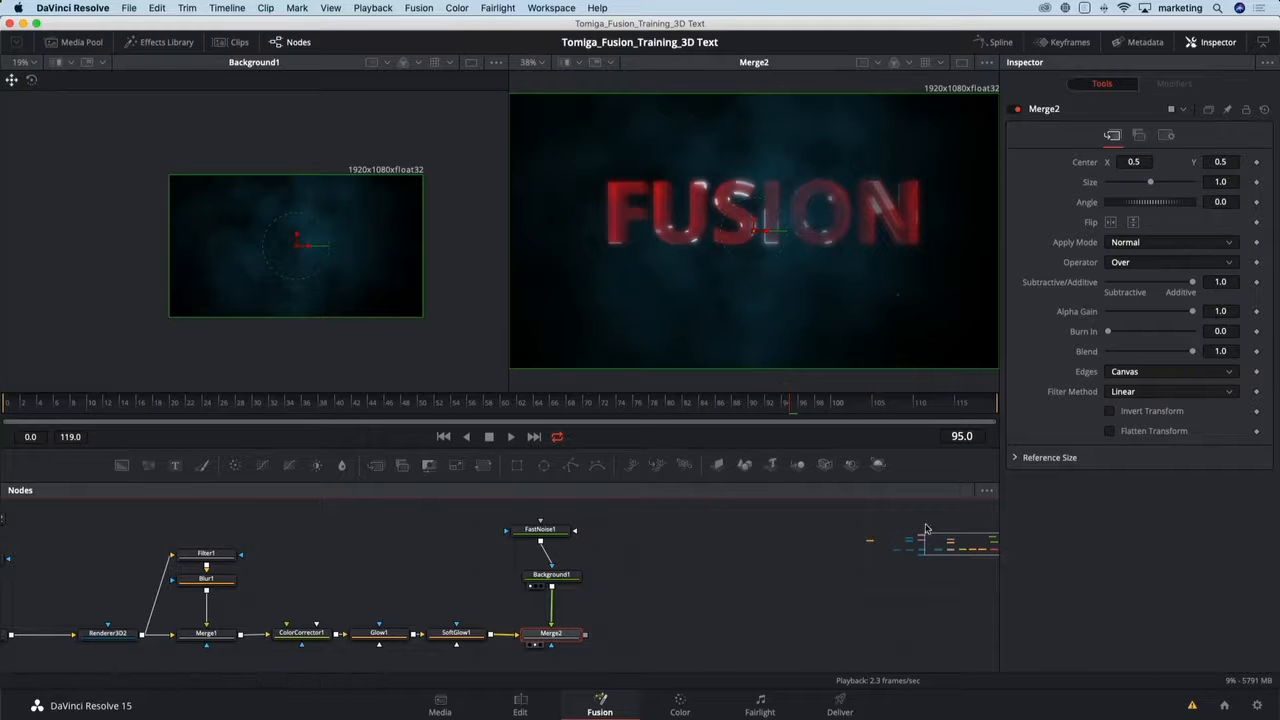
click(1136, 243)
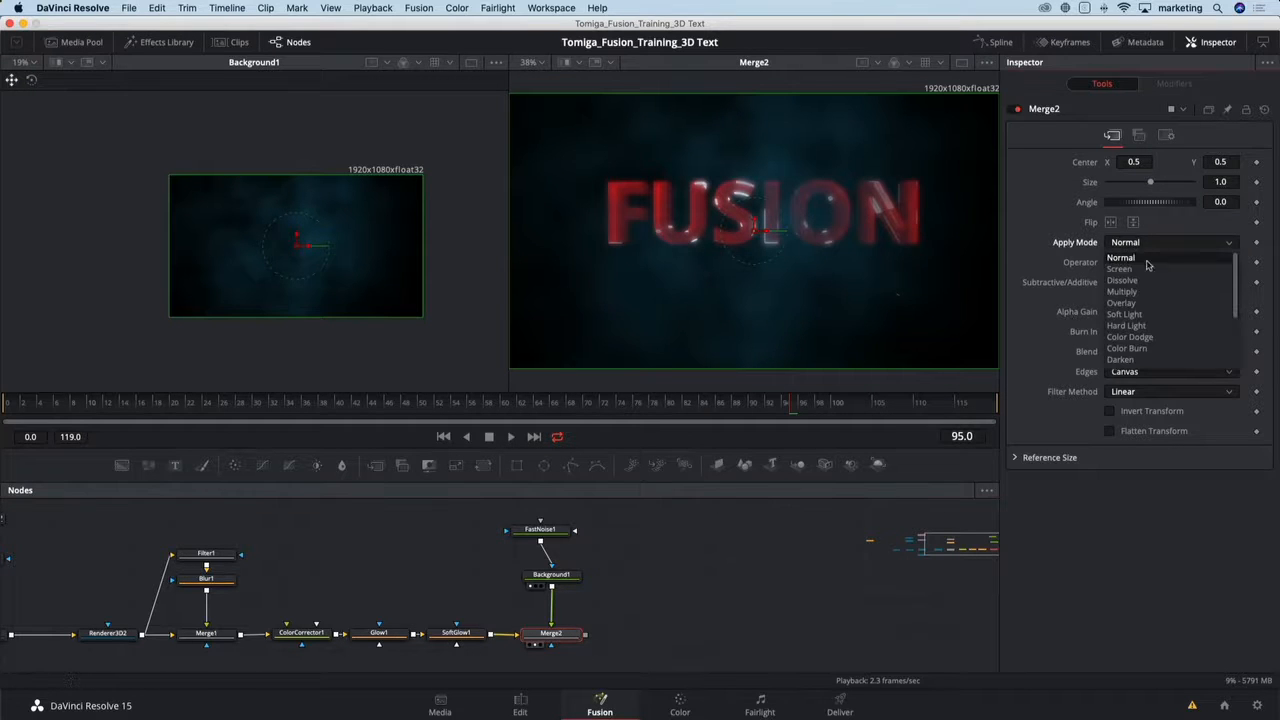
click(1140, 269)
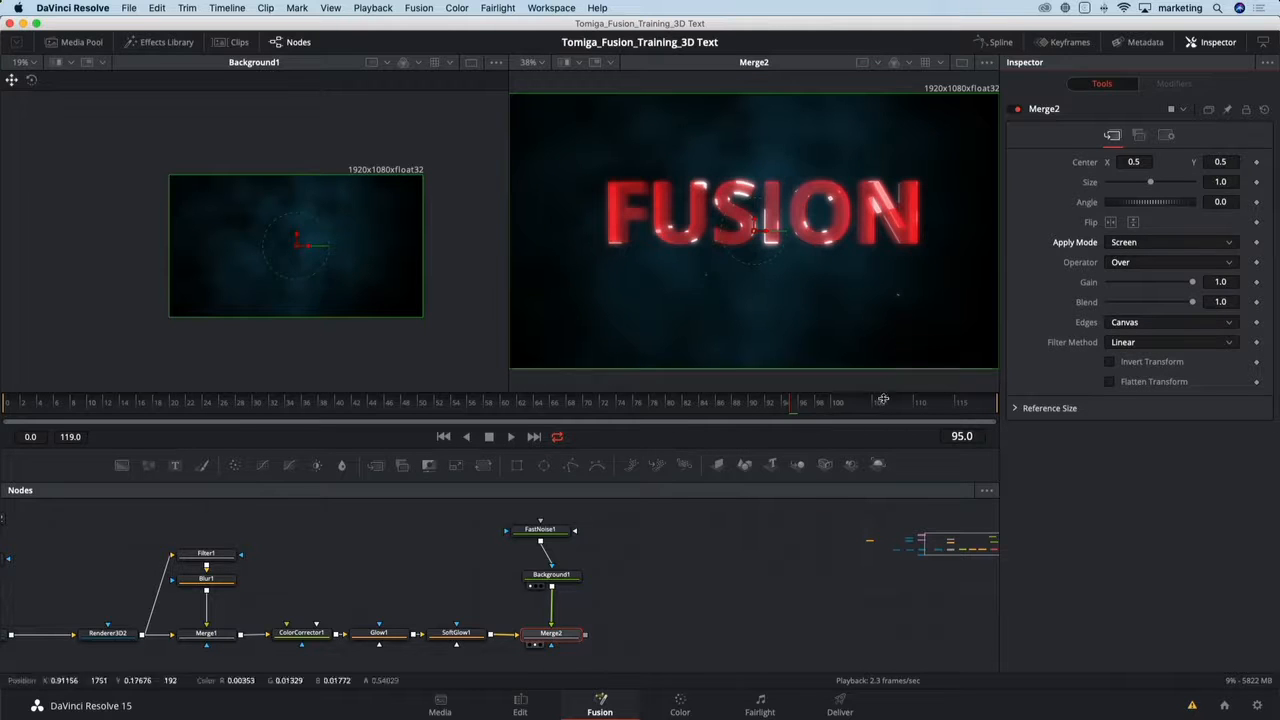
click(519, 406)
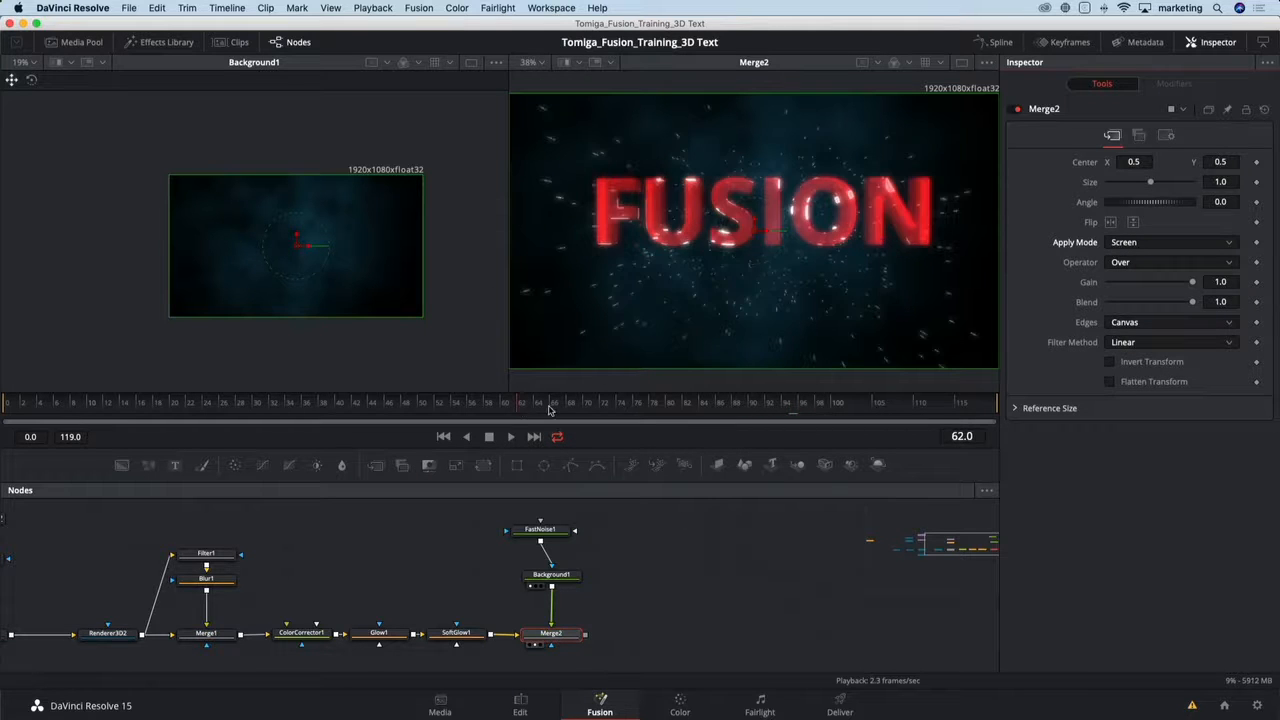
click(428, 405)
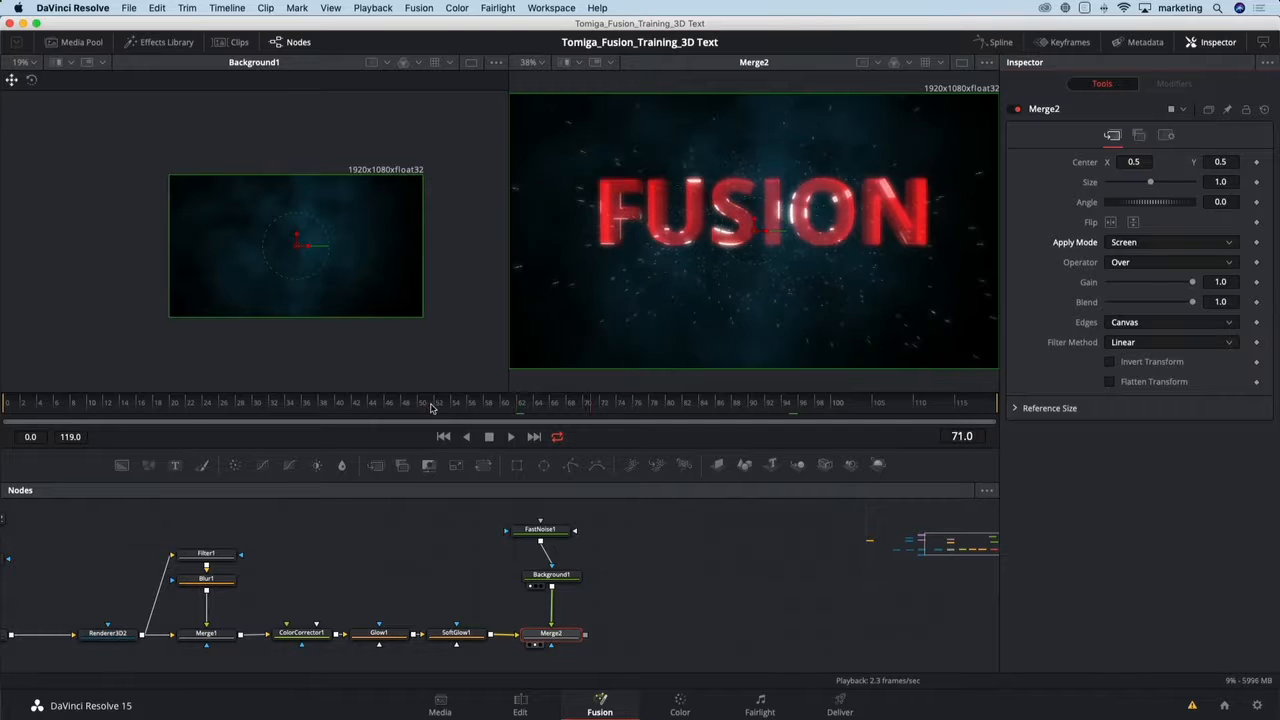
click(349, 409)
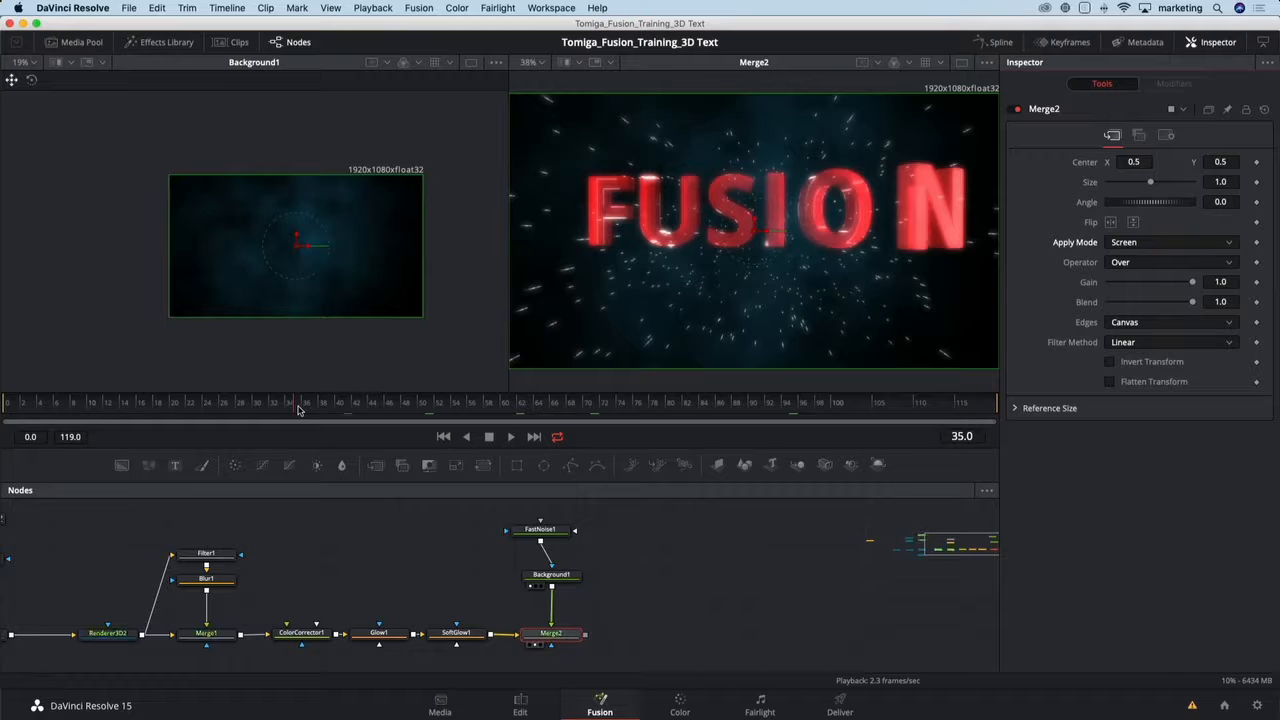
click(298, 408)
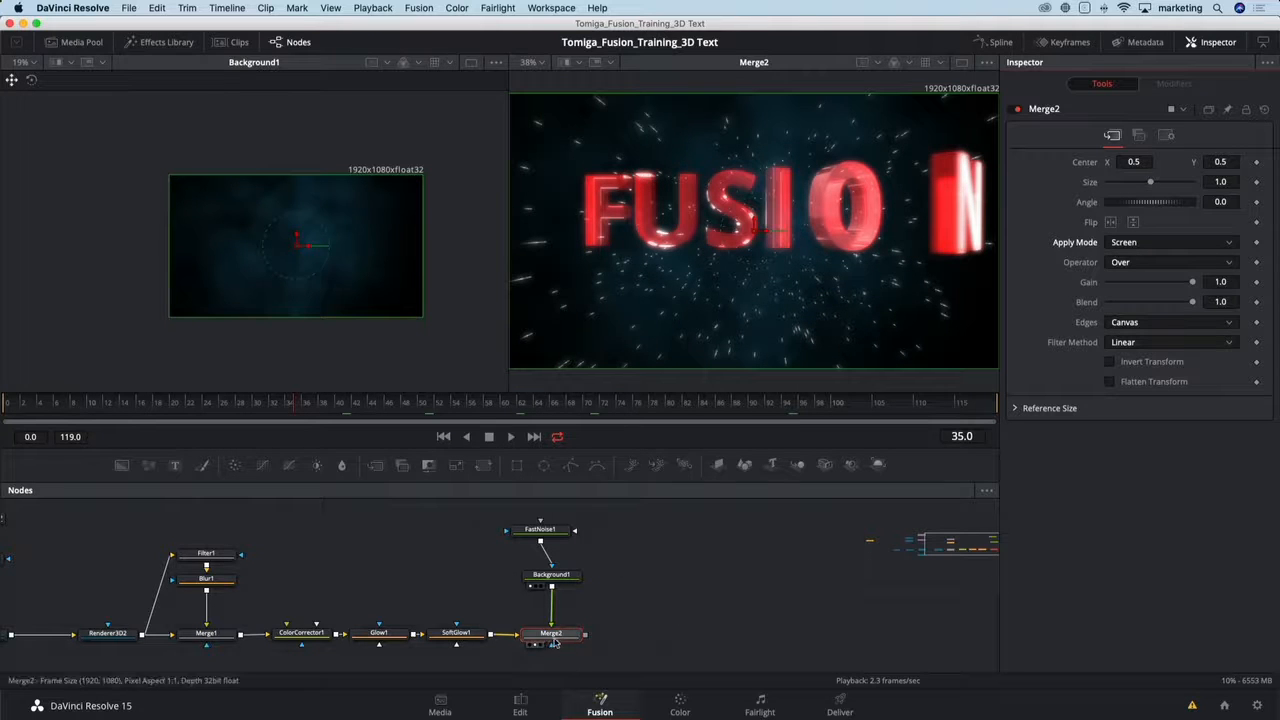
- Add a Filter node after Merge2 and place it beside the merge in the node chain
drag(558, 639, 561, 633)
key(shift+space)
text(fast)
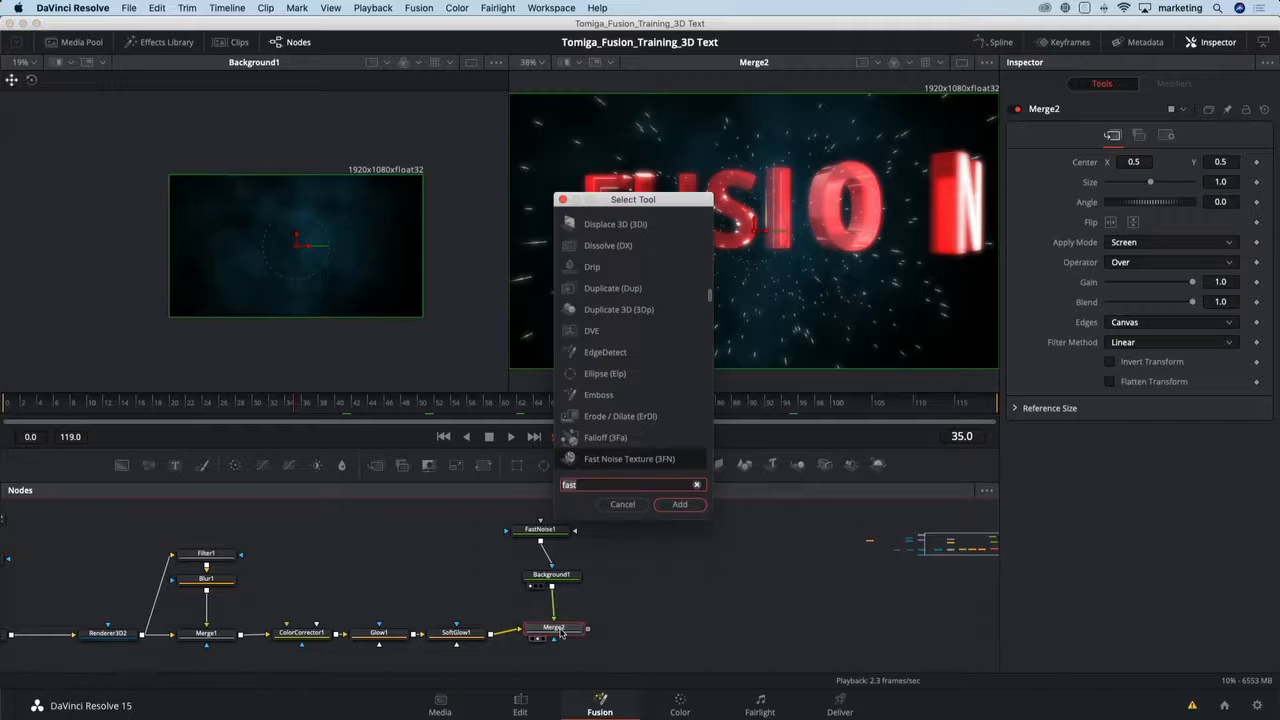
key(BackSpace)
key(BackSpace)
key(BackSpace)
key(BackSpace)
text(filt)
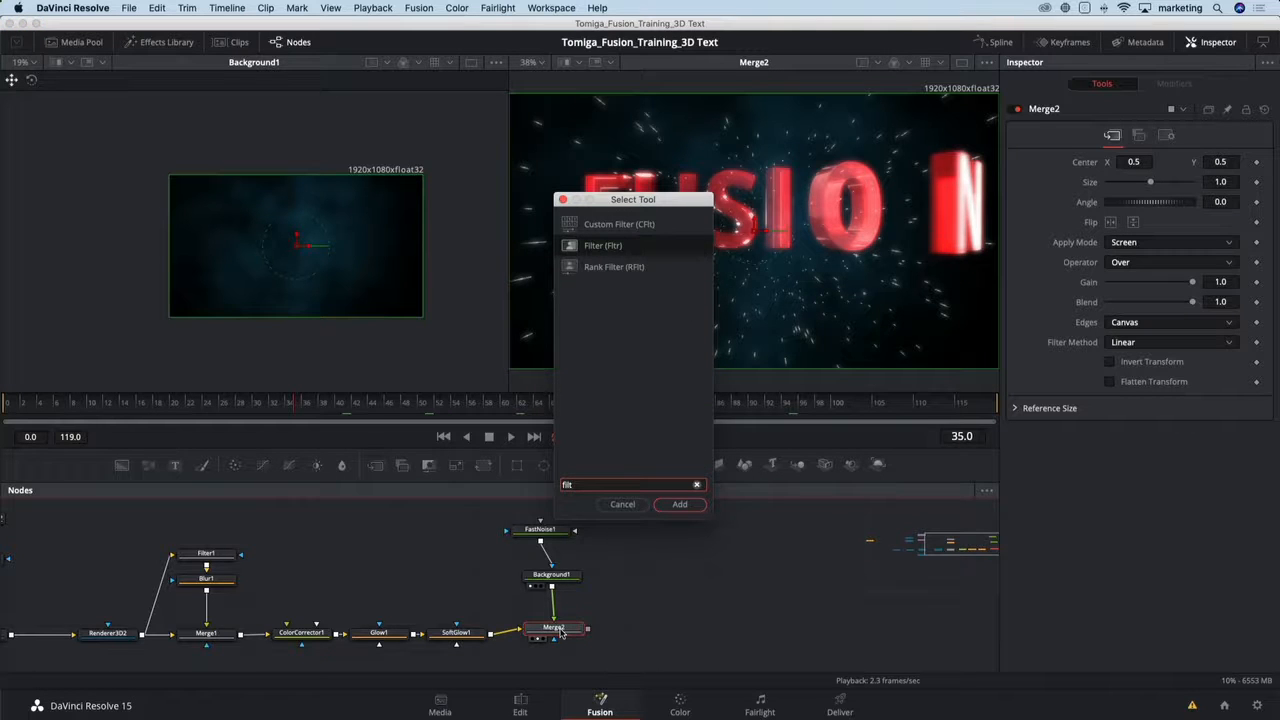
key(Return)
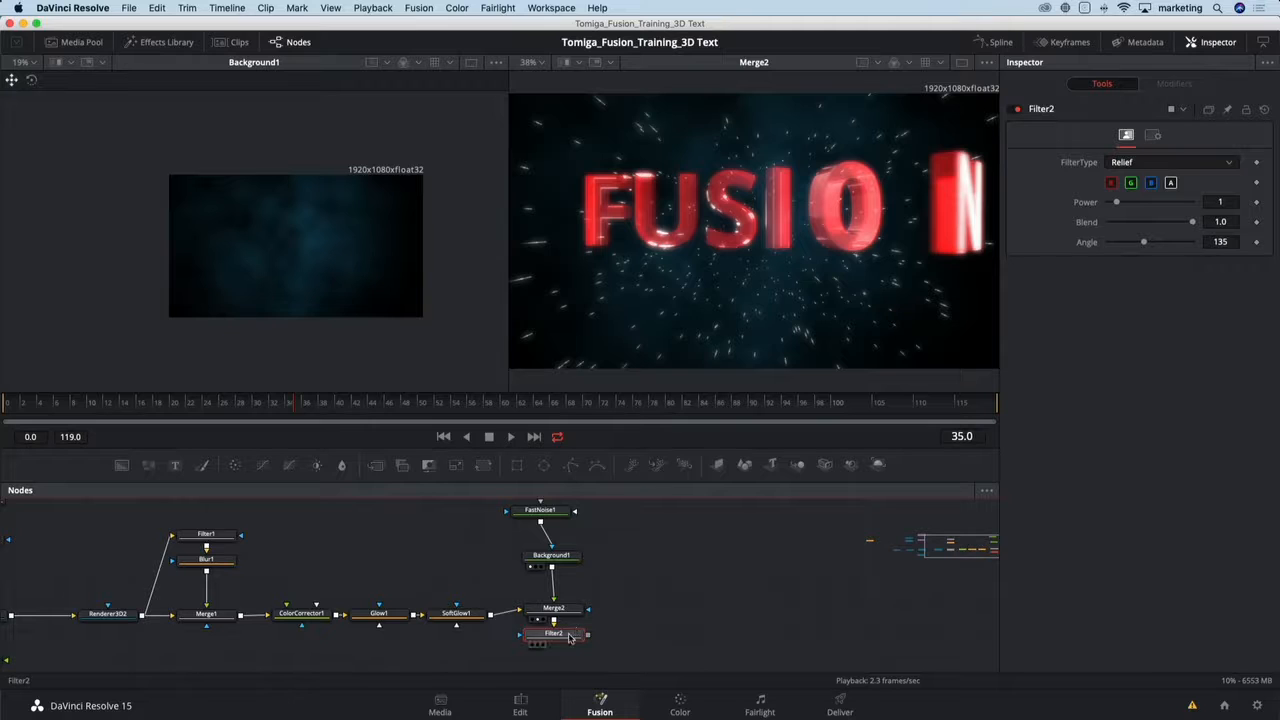
drag(657, 619, 660, 613)
key(F2)
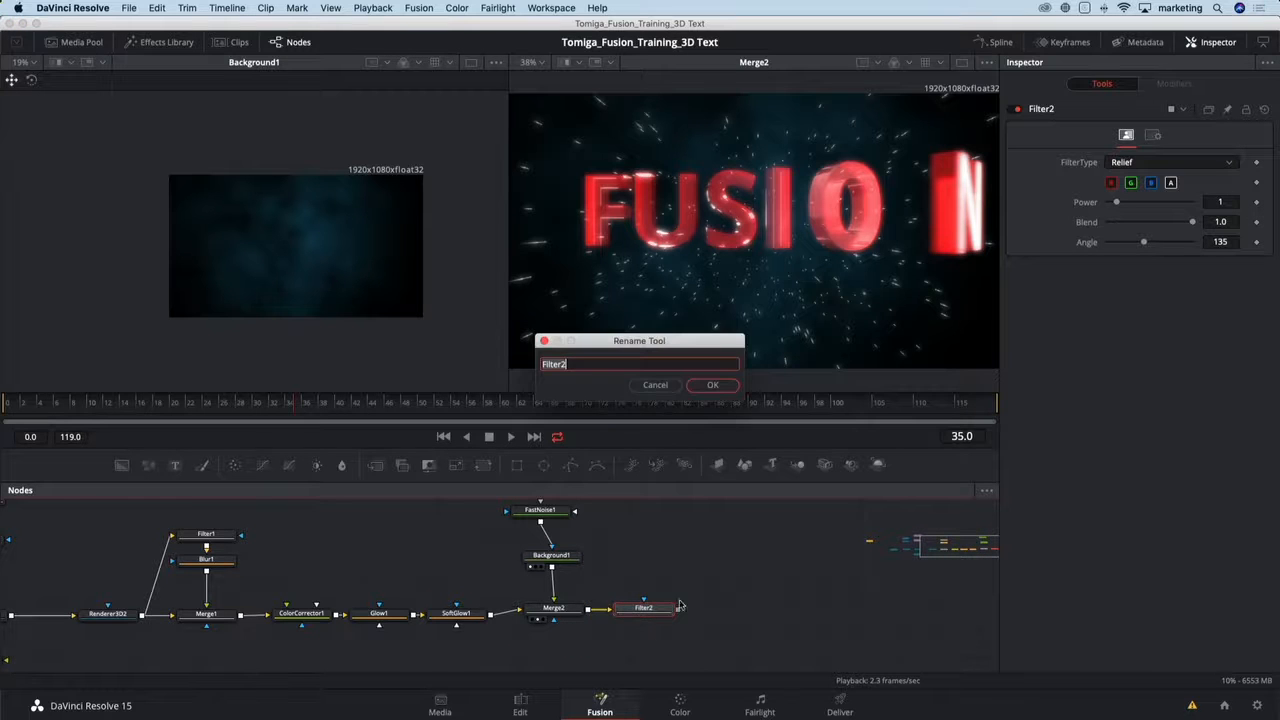
click(665, 385)
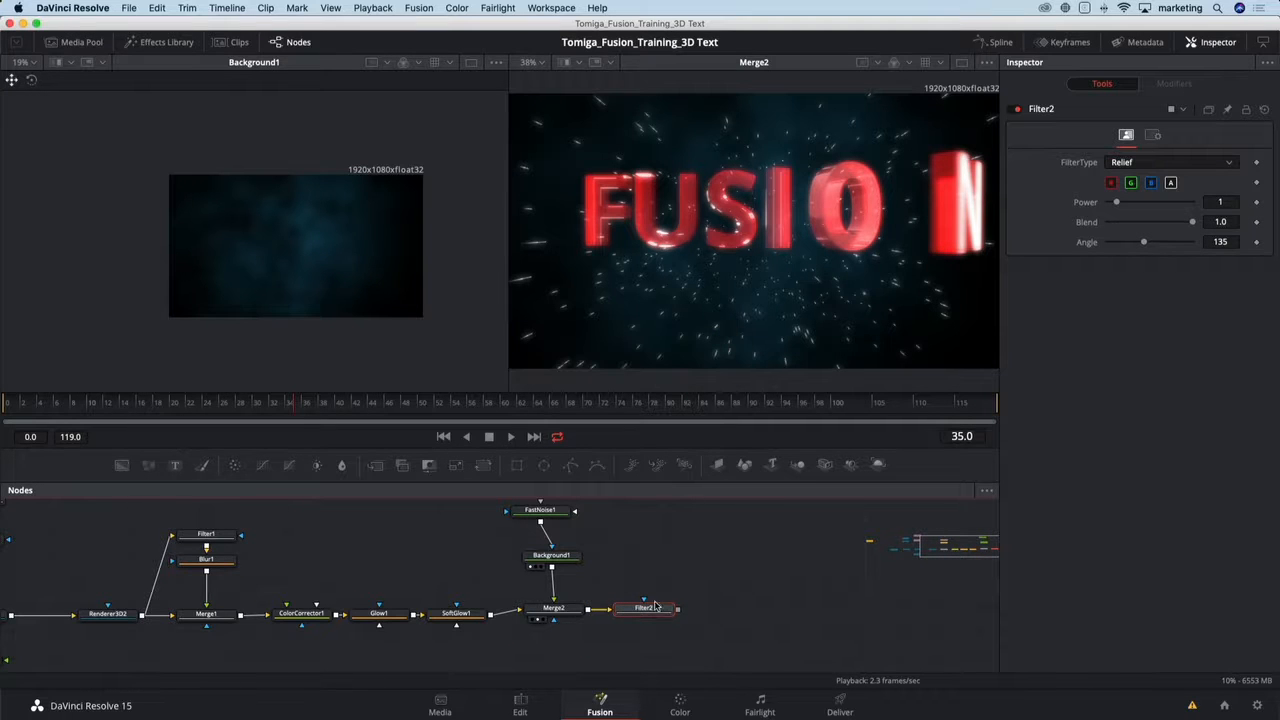
- Display Filter2 in the second viewer, set its FilterType to Emboss Over, and compare the image with the filter off and on
key(2)
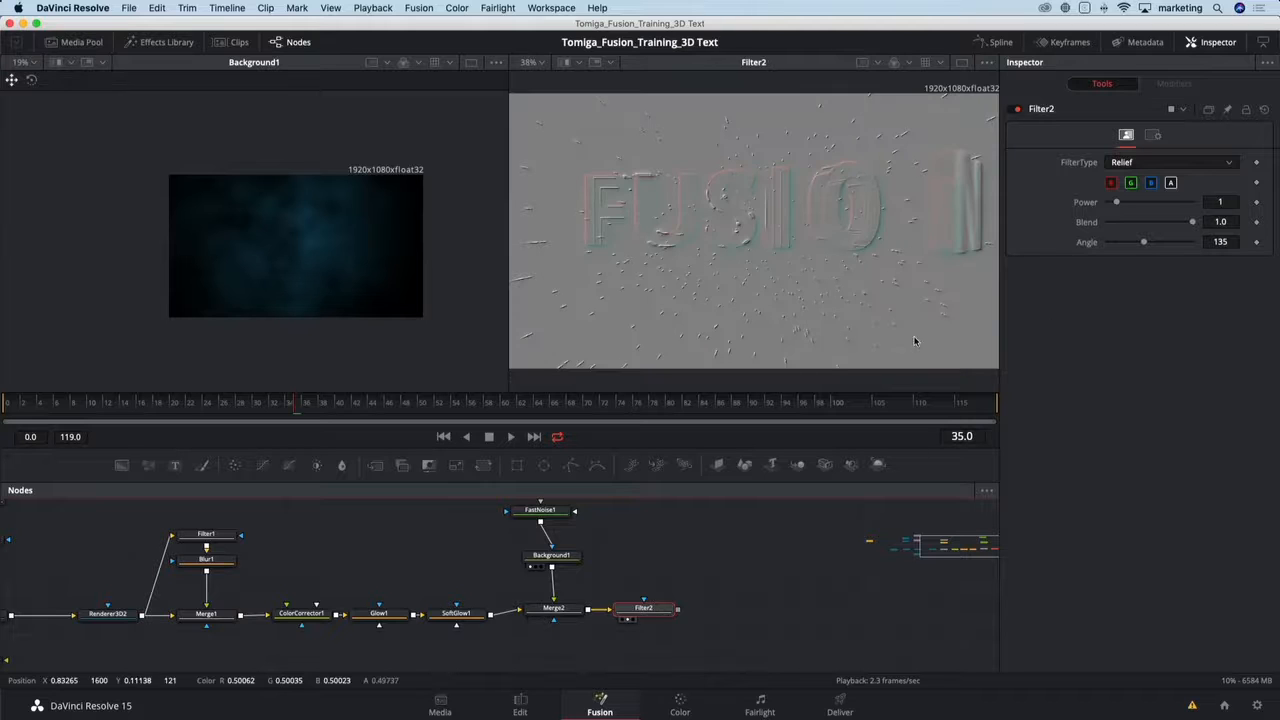
click(1150, 162)
click(1140, 192)
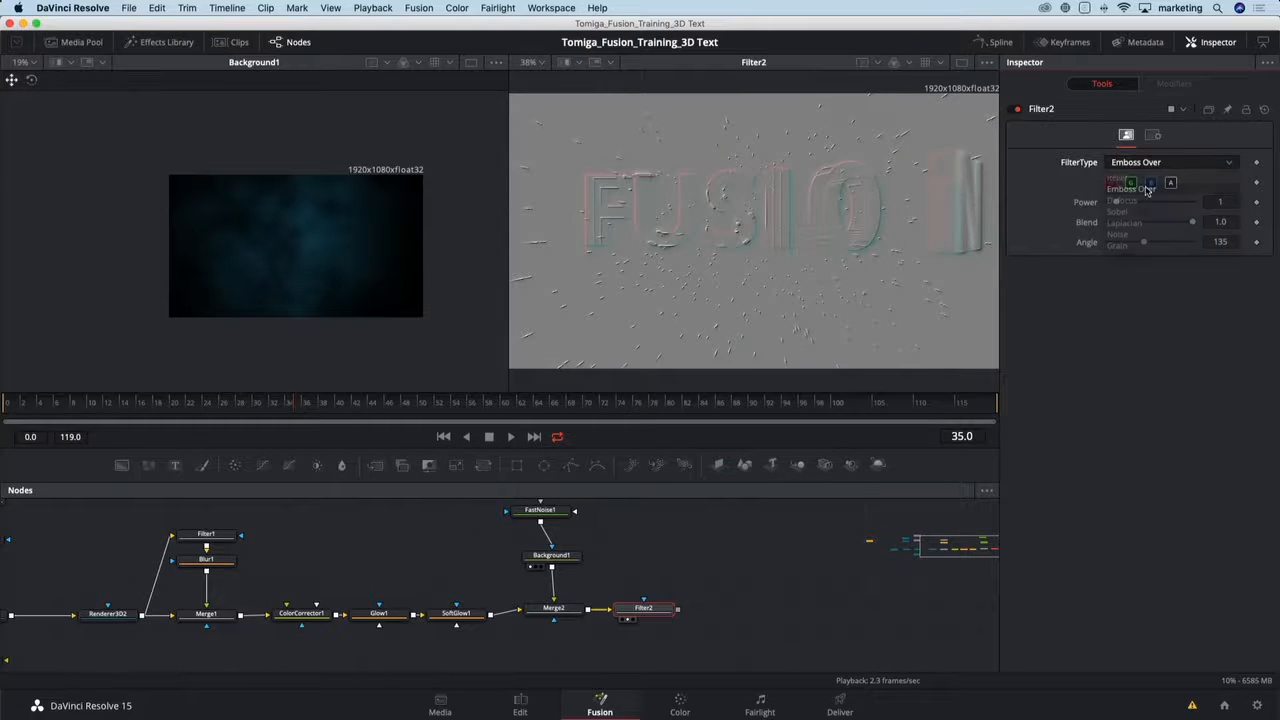
click(1015, 110)
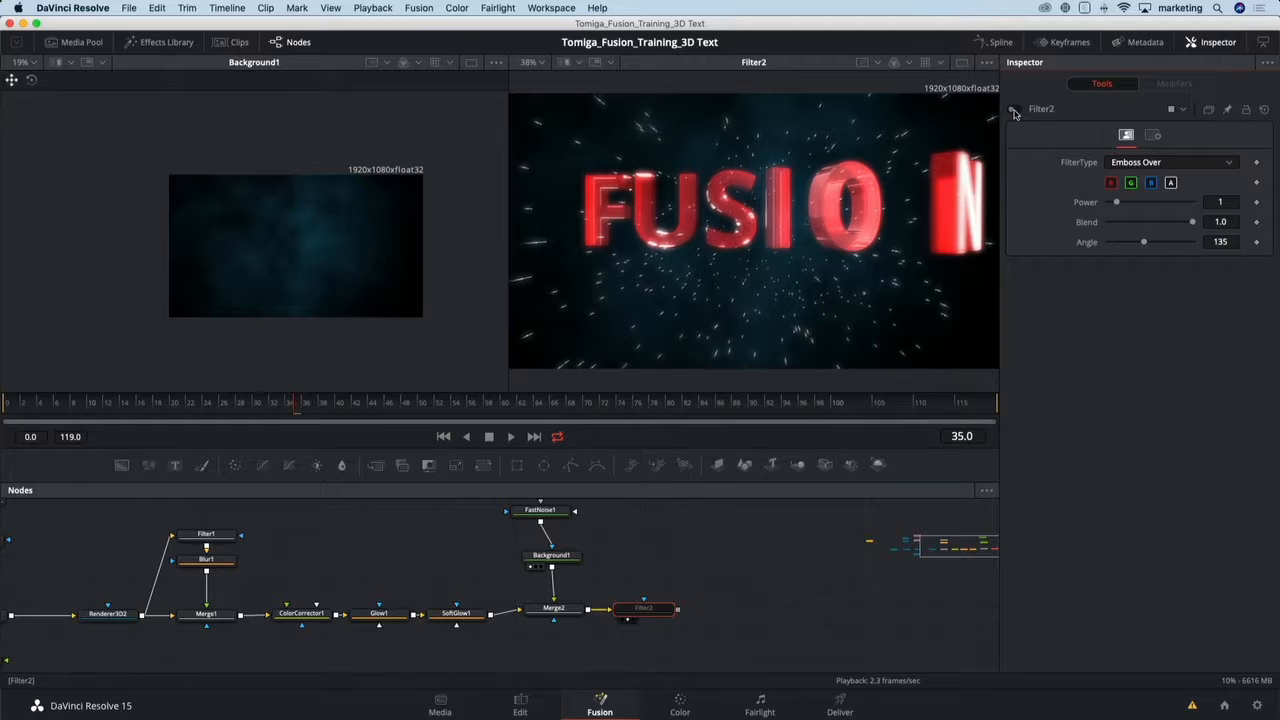
click(1015, 110)
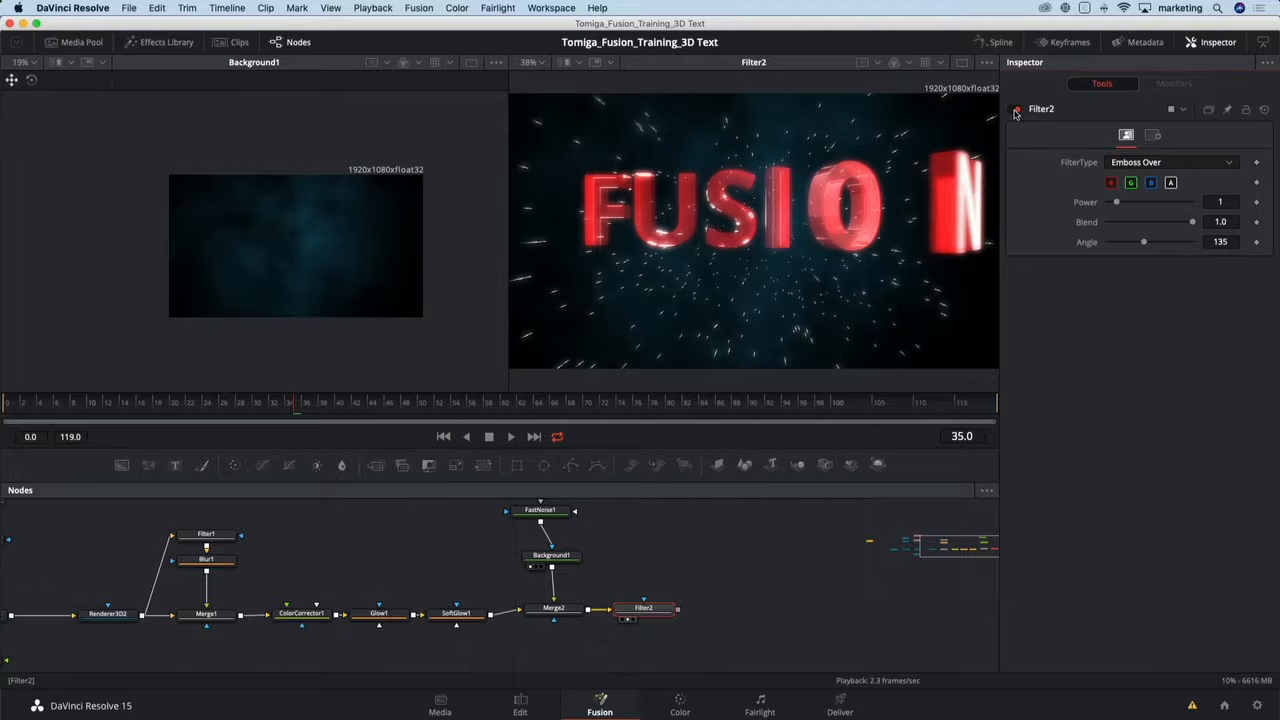
click(1015, 110)
click(1015, 110)
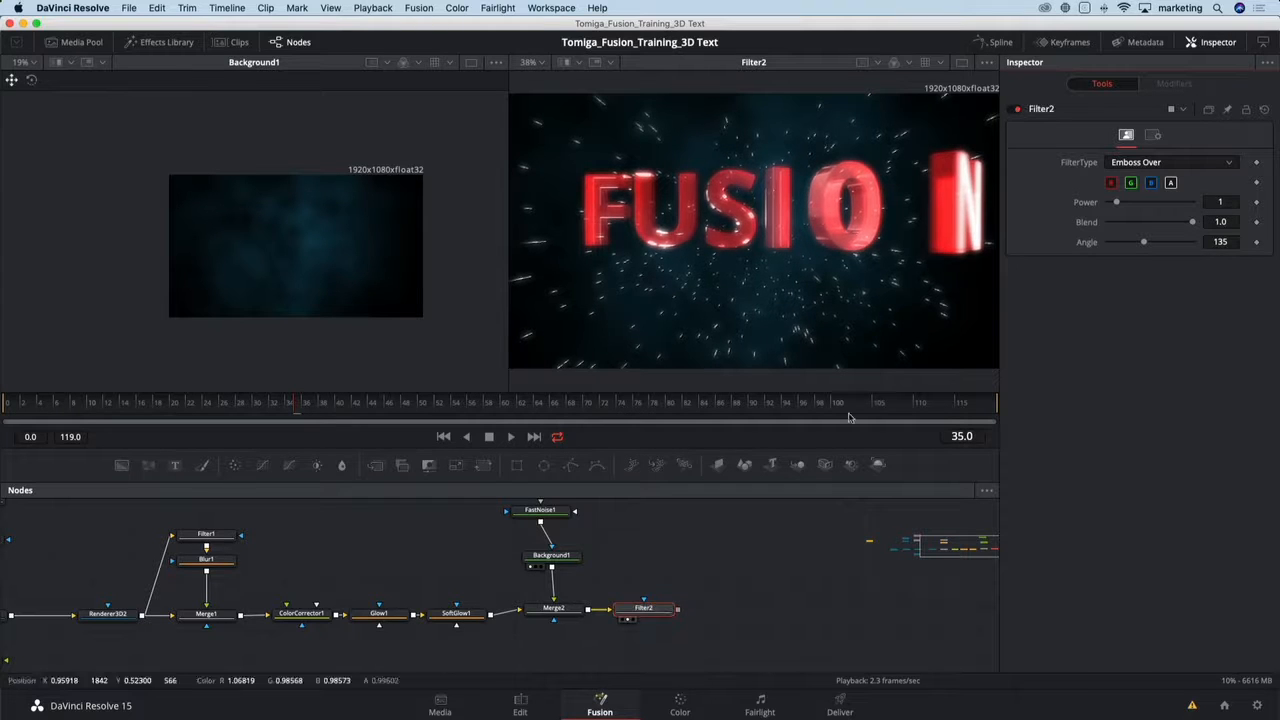
- Add a VariBlur node after Filter2 and display it in the second viewer
drag(755, 590, 547, 600)
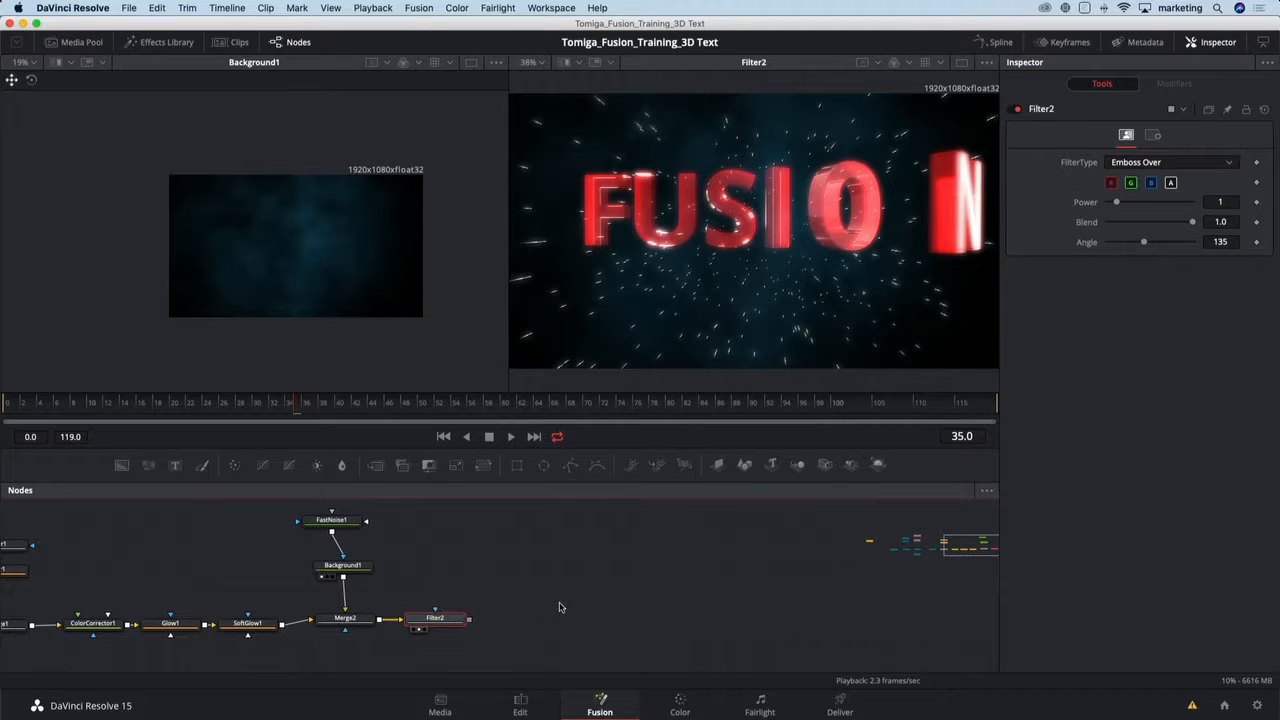
drag(433, 620, 444, 622)
key(shift+space)
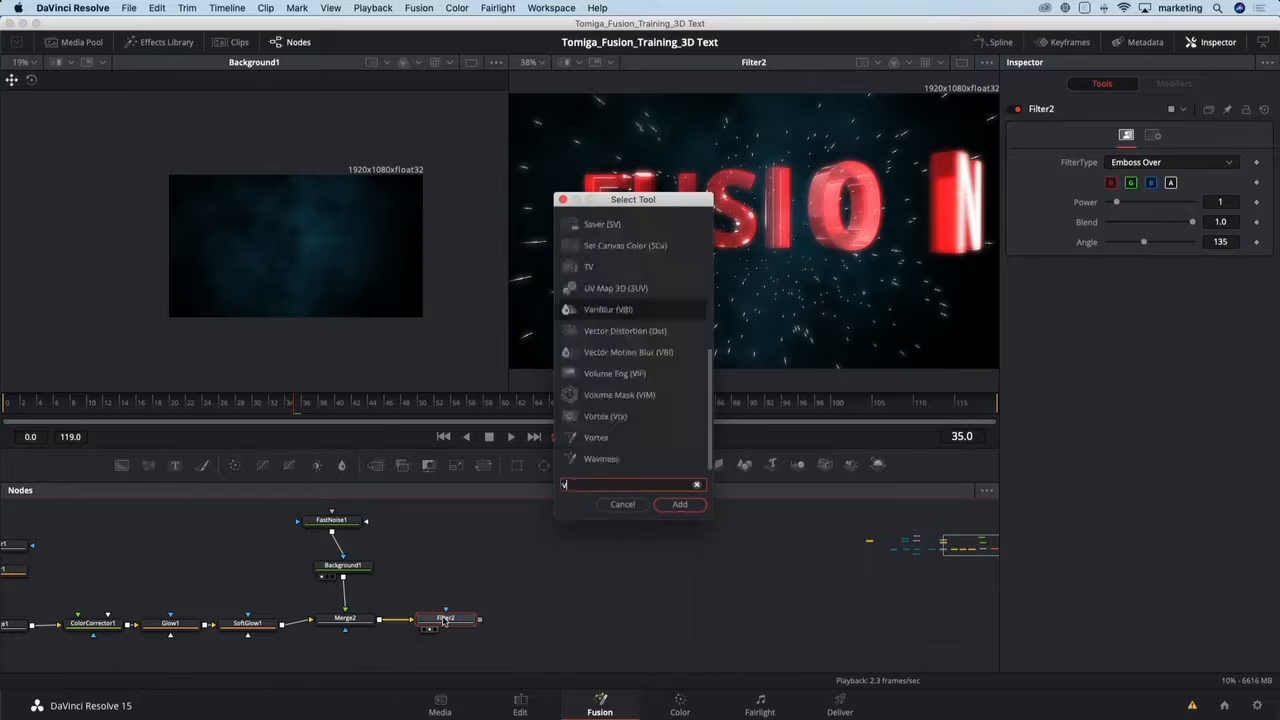
text(vari)
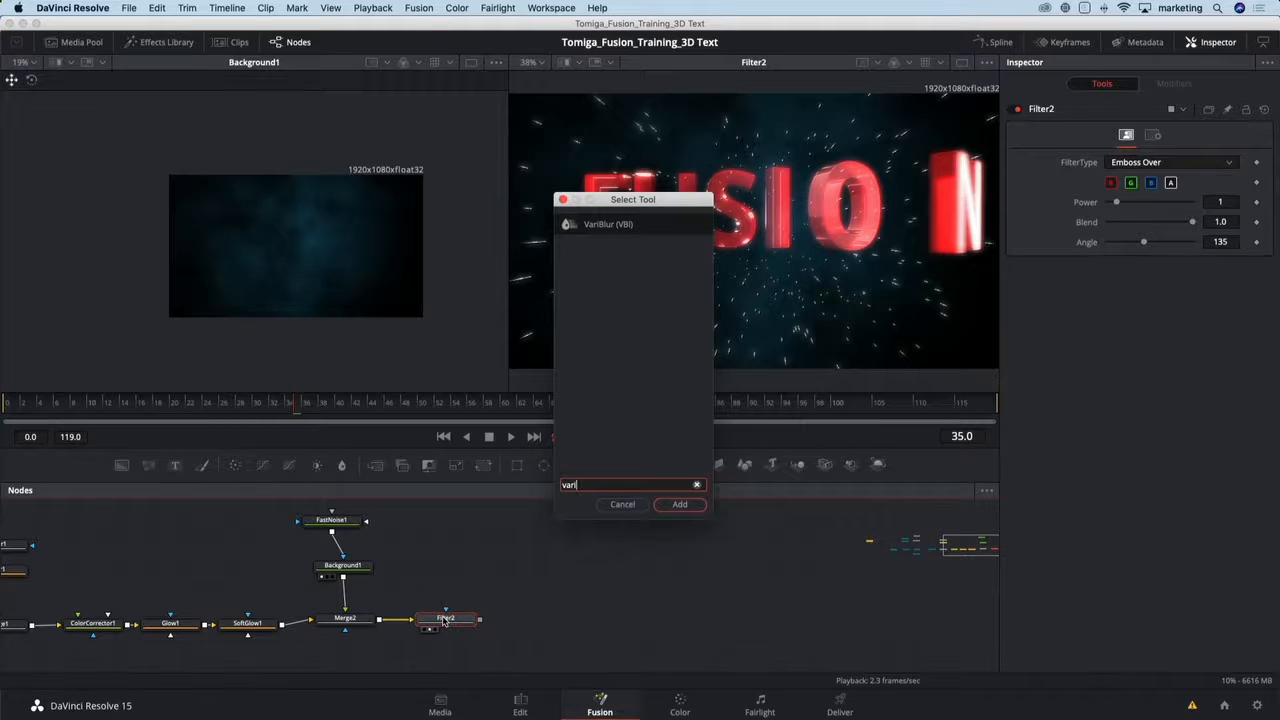
key(Return)
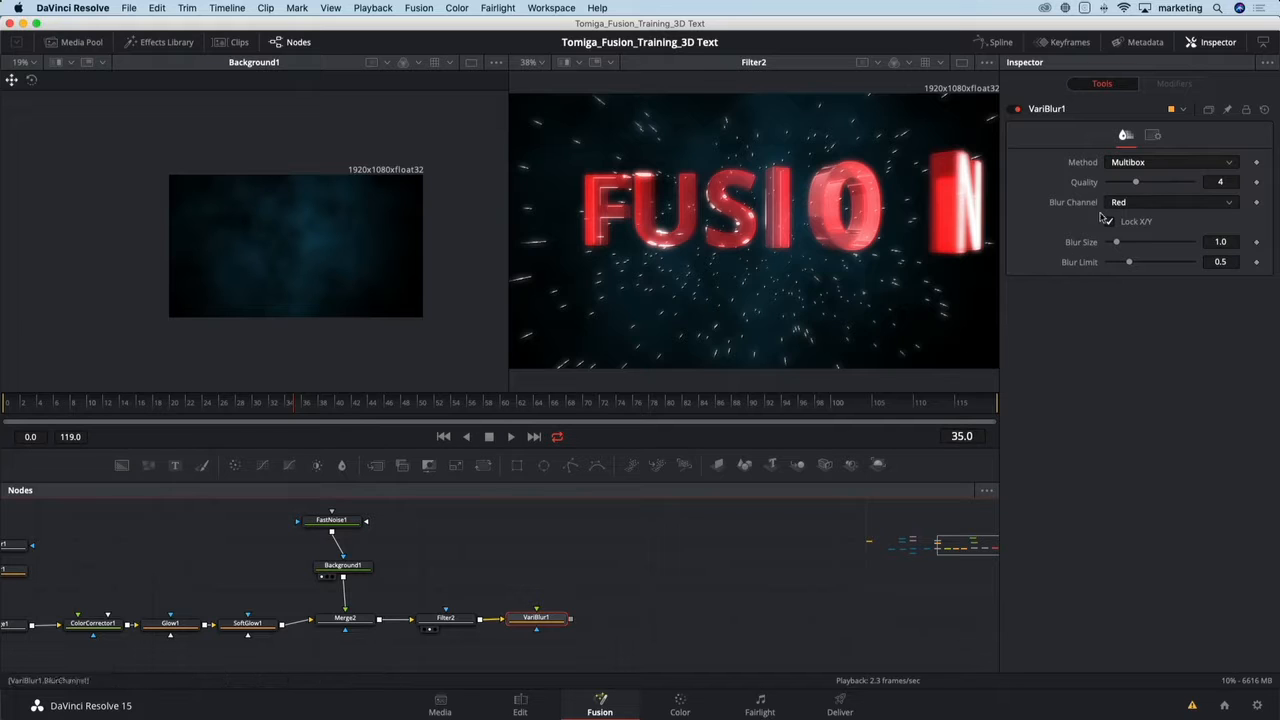
key(2)
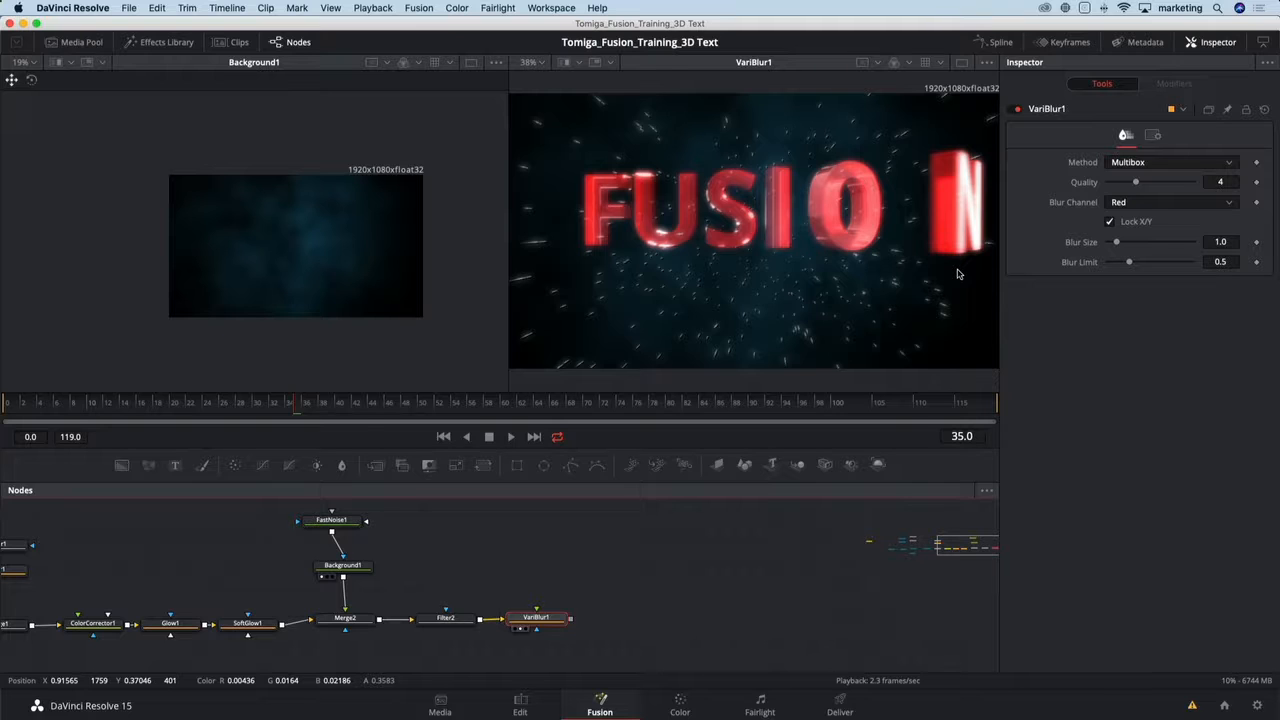
- Add an unconnected Background node above VariBlur1, display it in the first viewer, and set its Type to Gradient
click(539, 540)
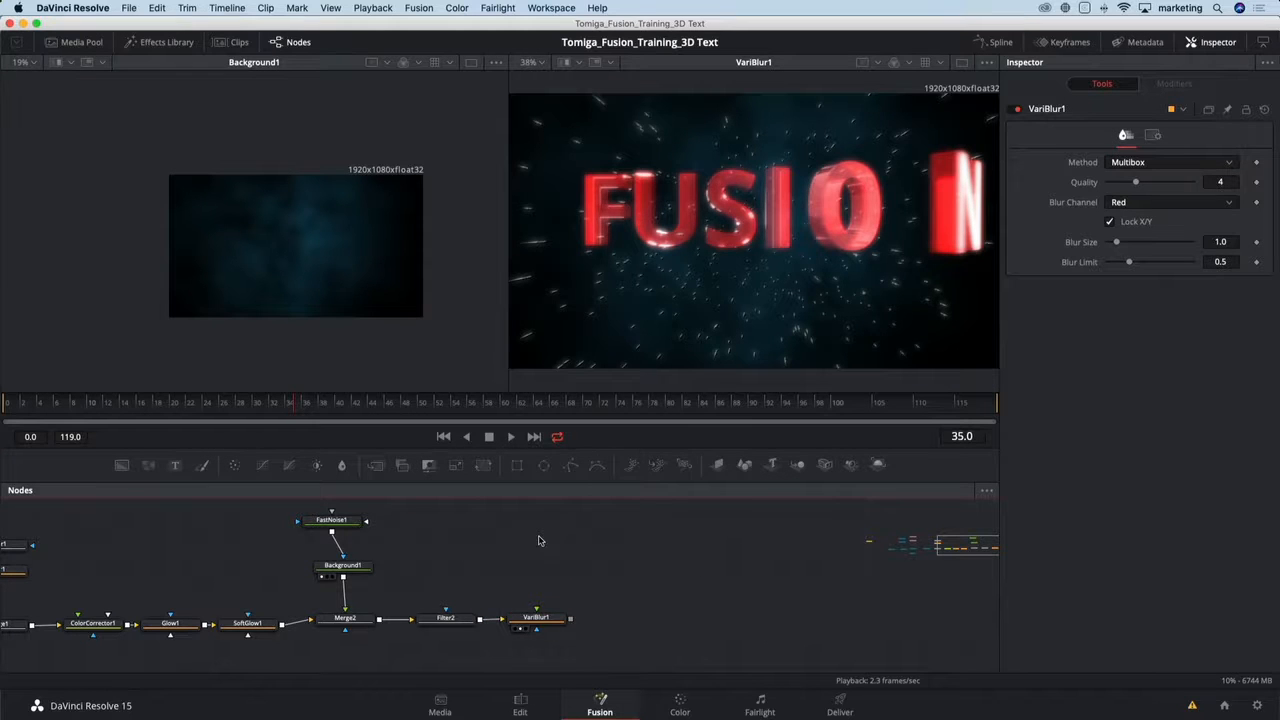
key(shift+space)
text(bg)
key(Return)
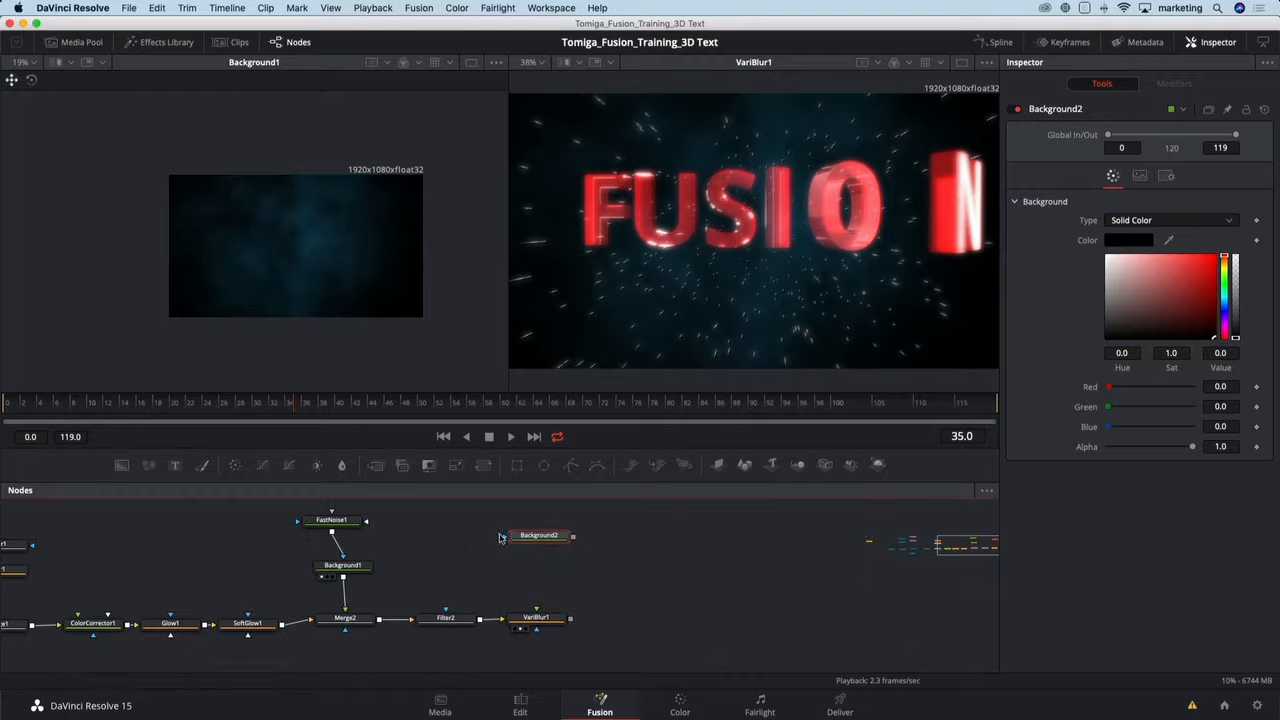
key(1)
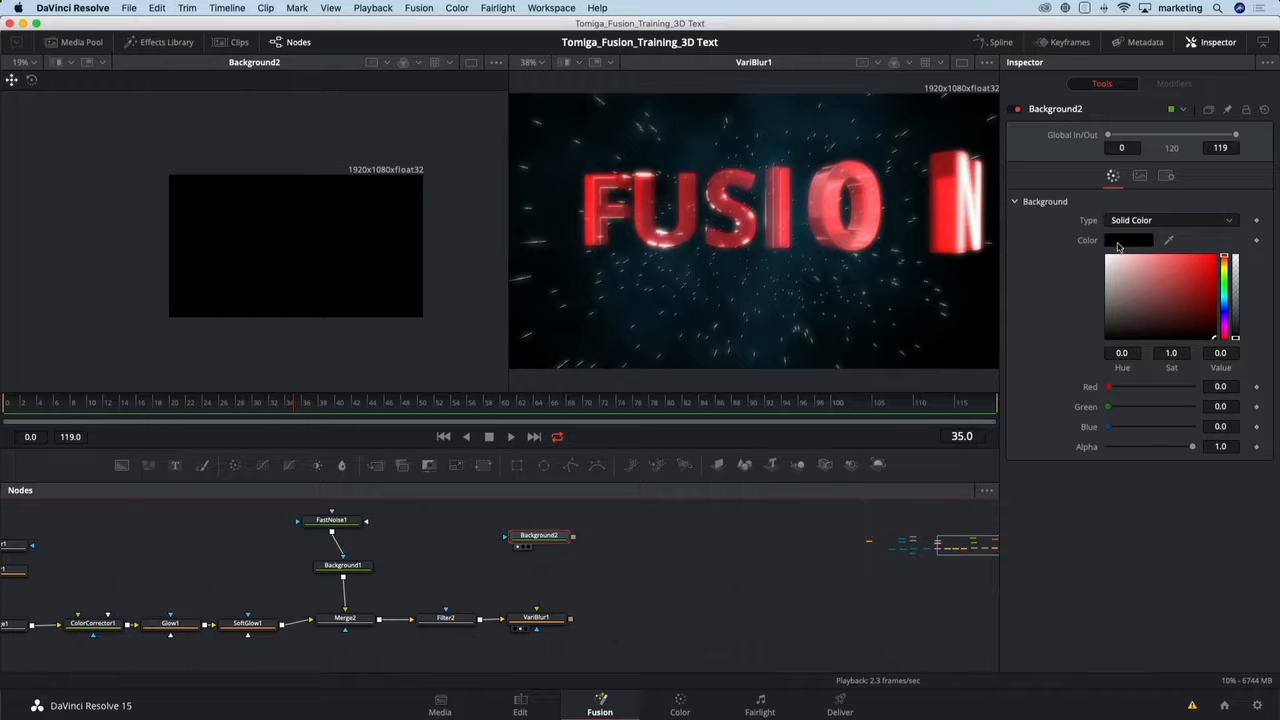
click(1138, 224)
click(1145, 281)
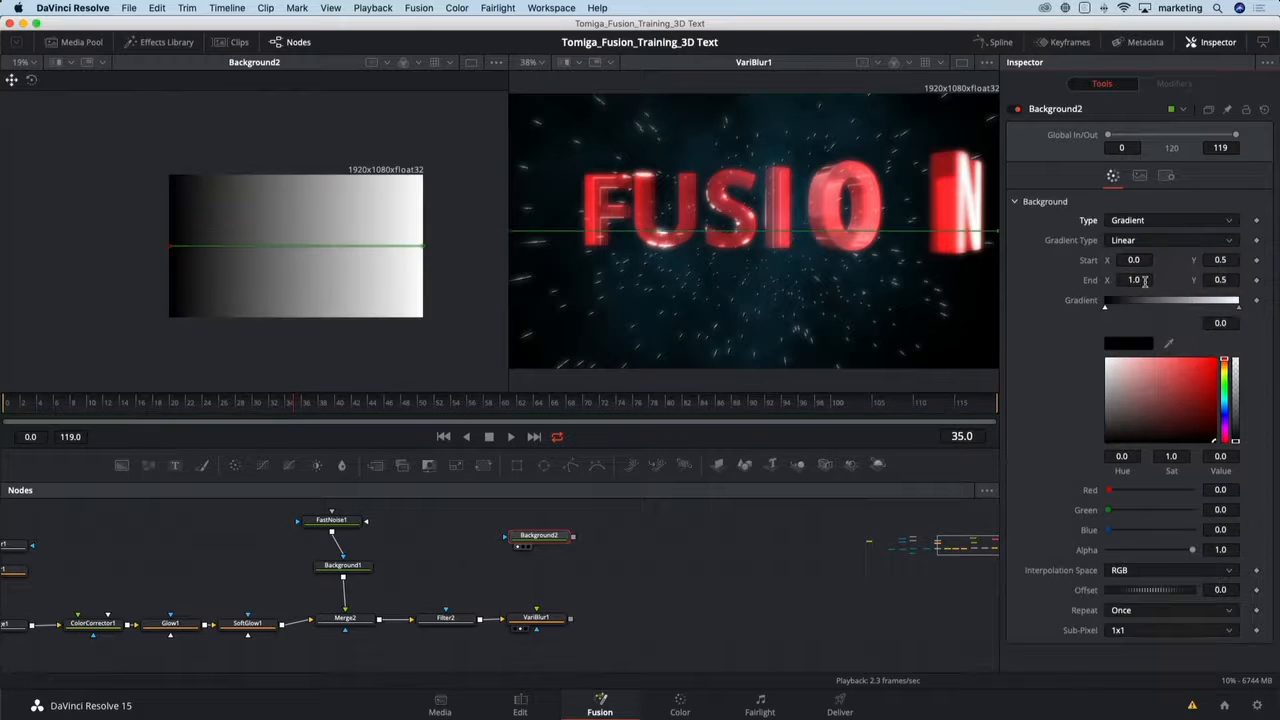
- Set Background2's Gradient Type to Reflect and move its start point to about X 0.49, Y 0.55, near the image centre
click(1152, 241)
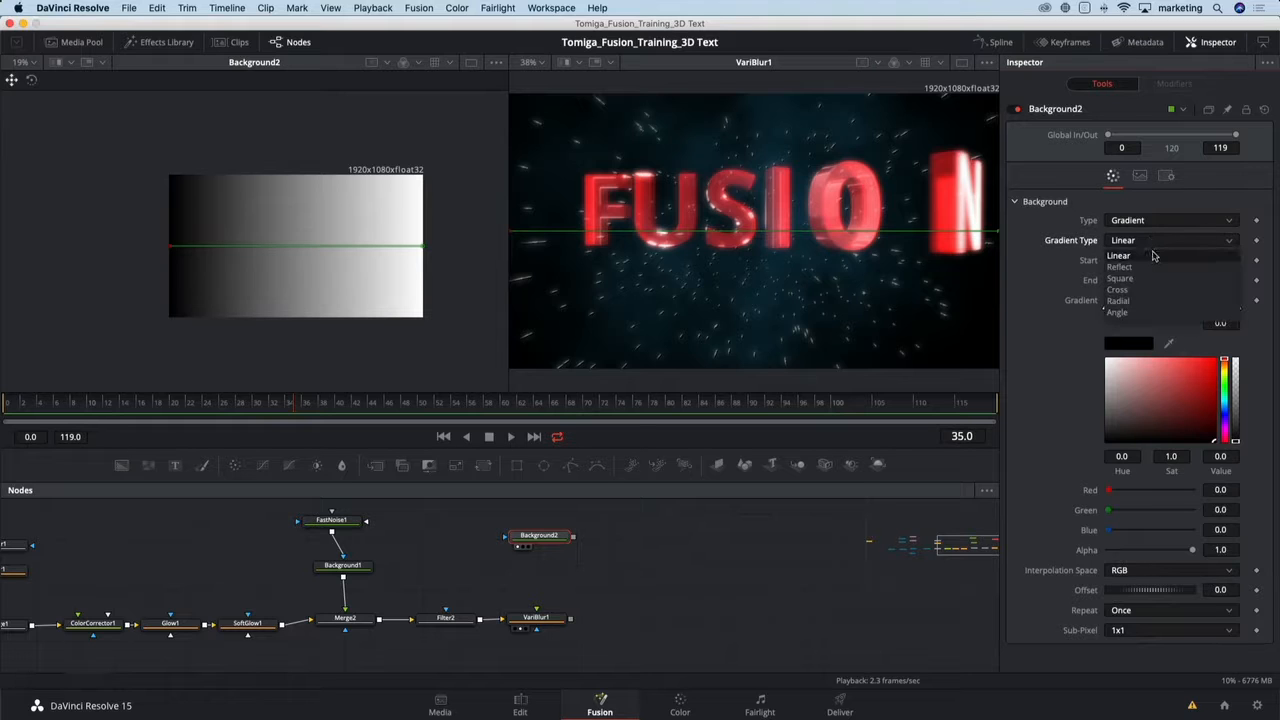
click(1129, 268)
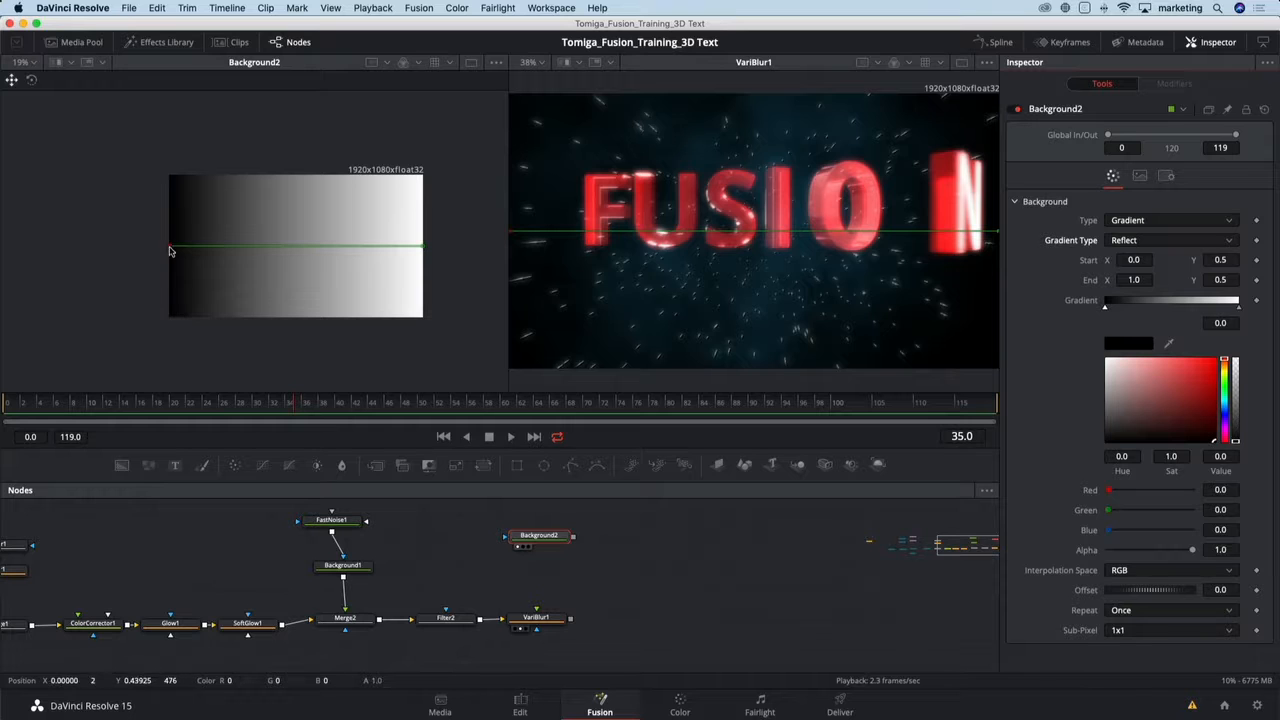
drag(170, 247, 295, 242)
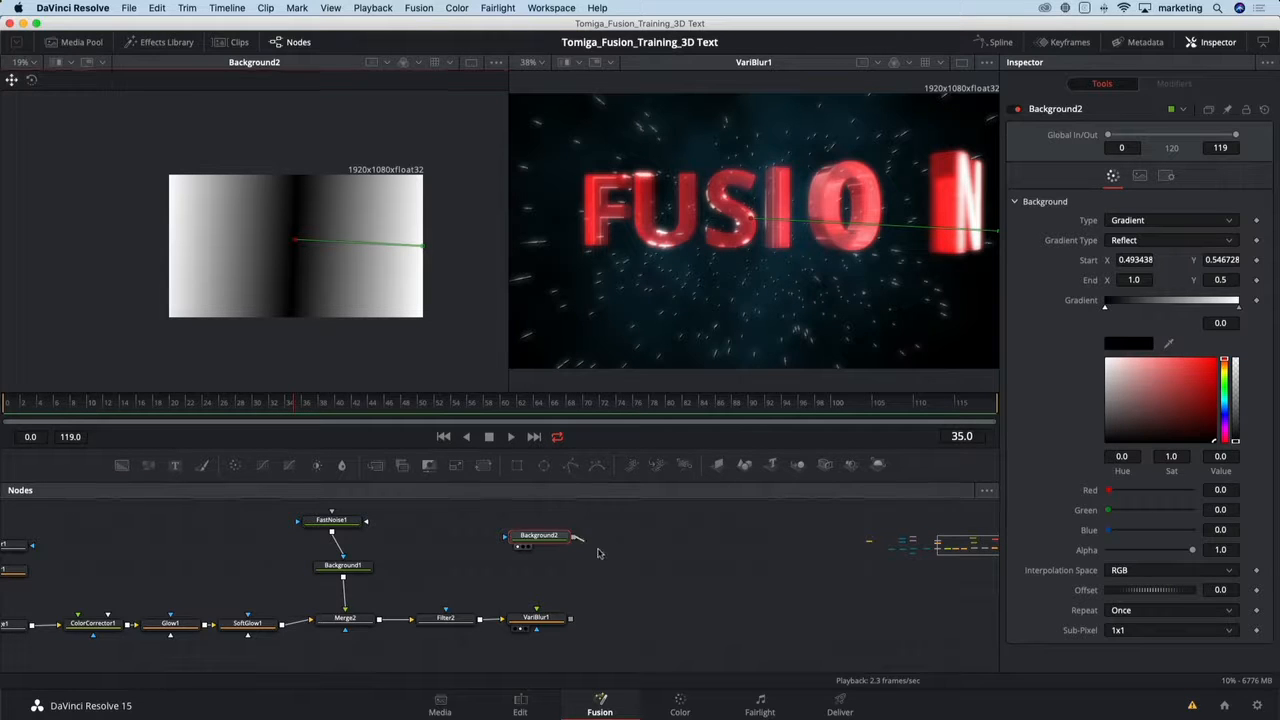
- Connect Background2 to VariBlur1 as its blur image and set VariBlur1's Blur Size to 10.0
drag(574, 537, 545, 621)
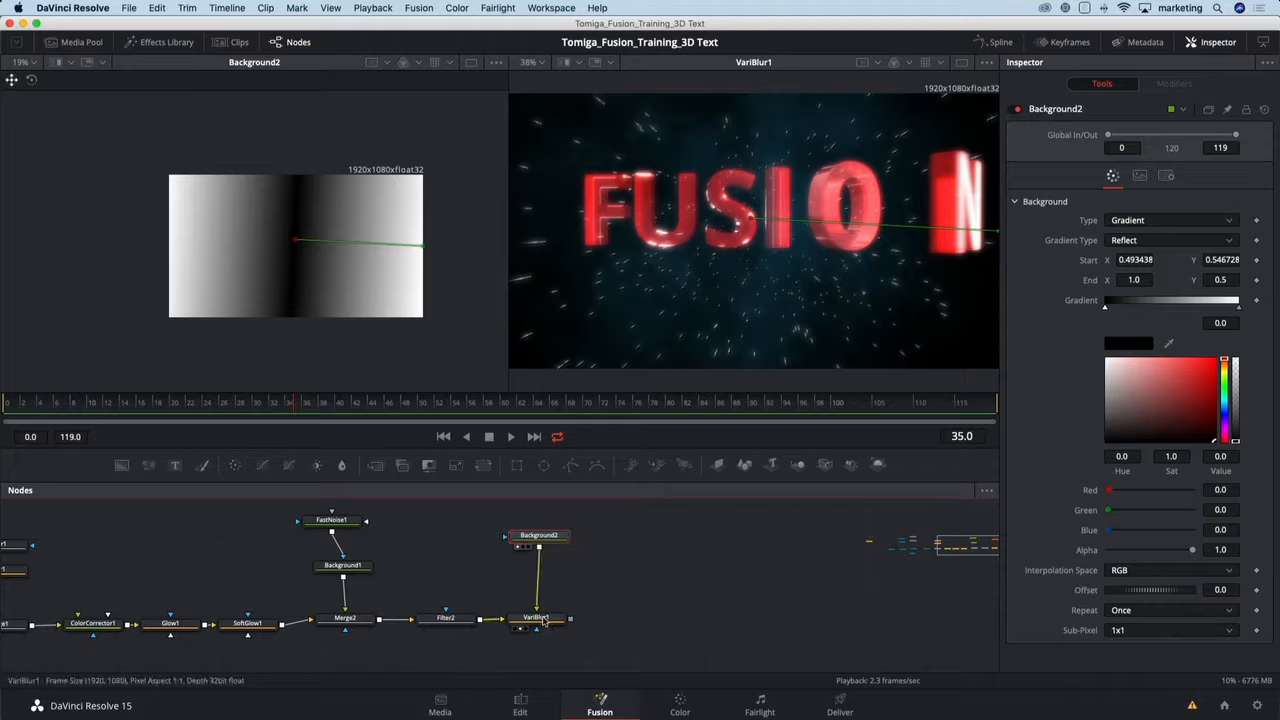
click(545, 621)
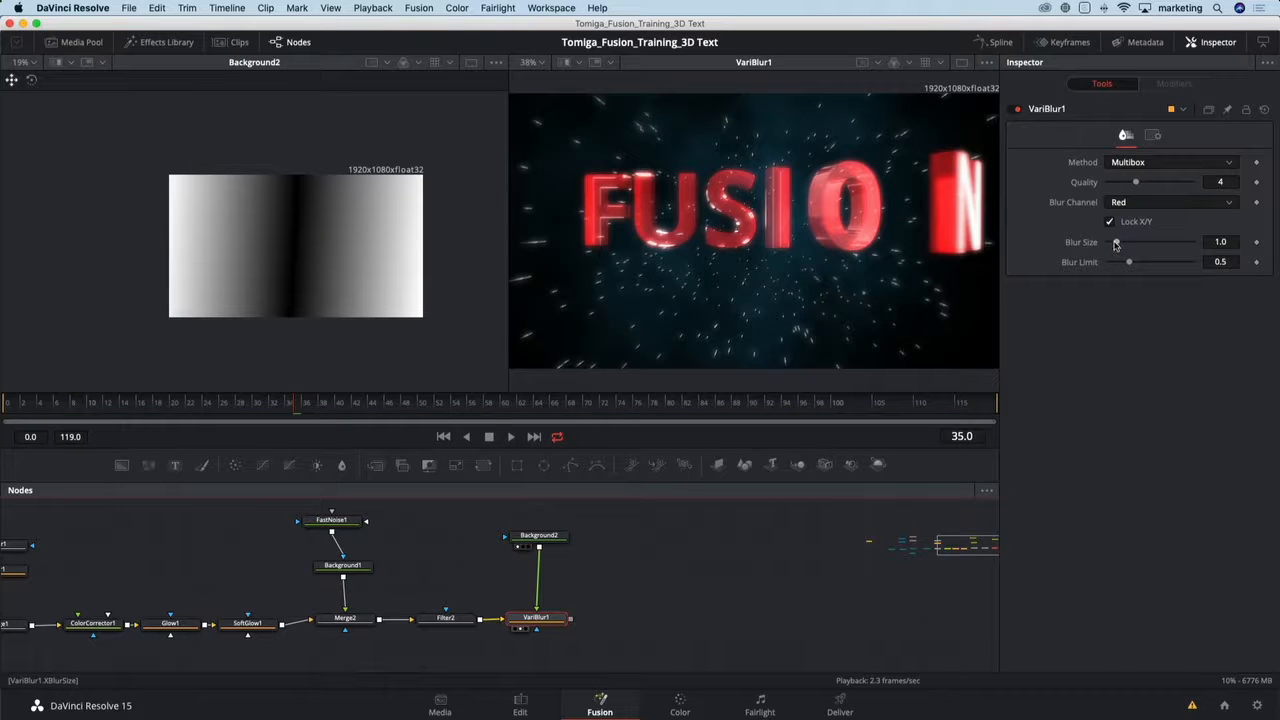
drag(1116, 244, 1238, 243)
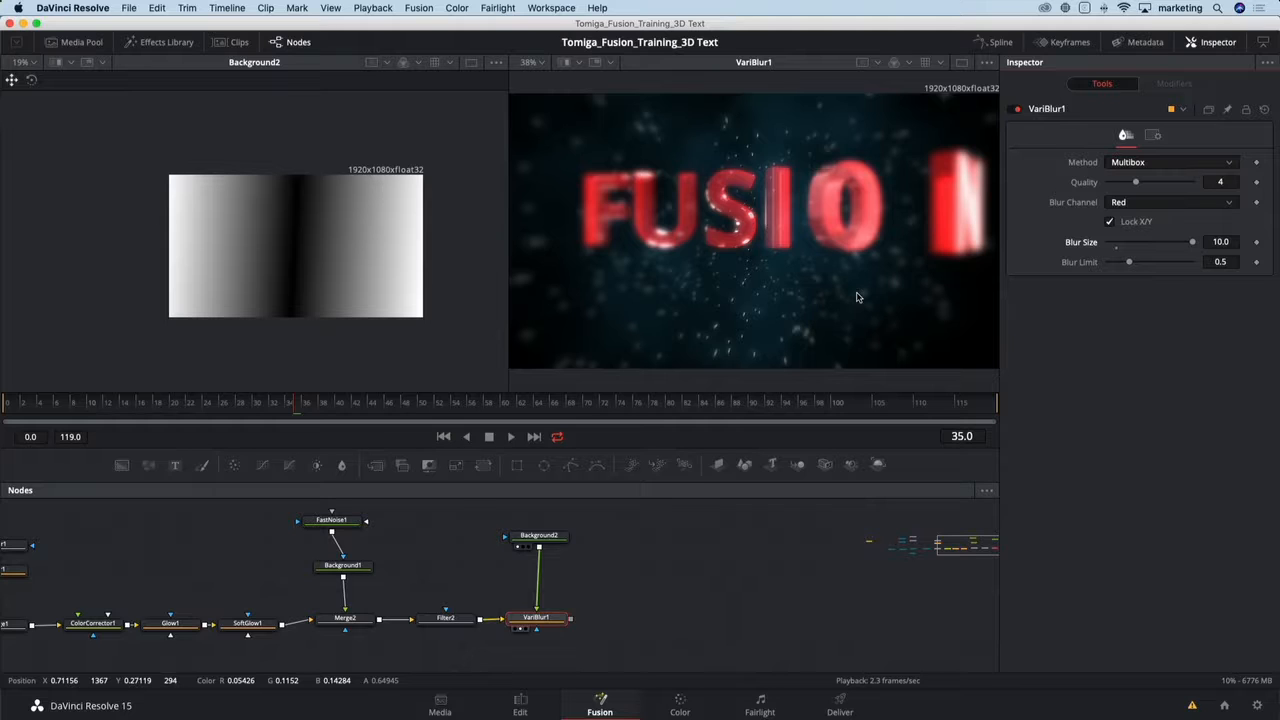
- Move Background2's gradient end point to about X 1.17, Y 0.38 and shift the black colour stop to about 0.3
click(561, 537)
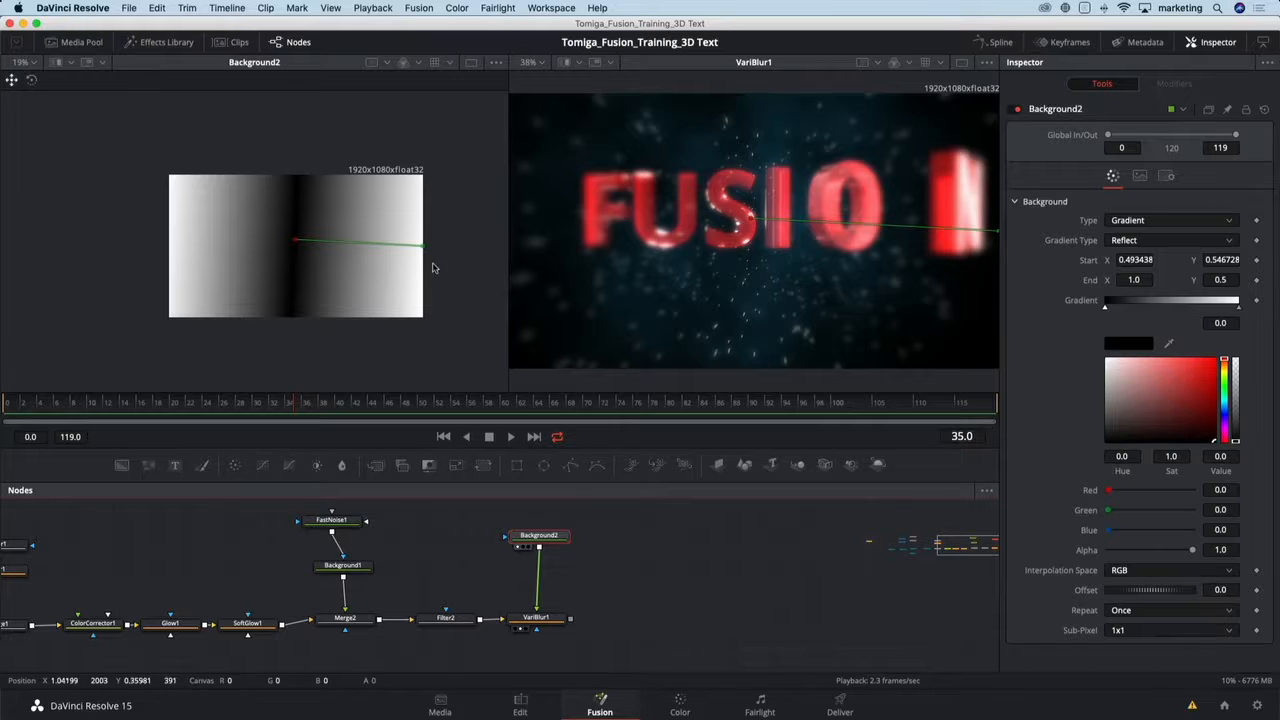
drag(423, 245, 464, 267)
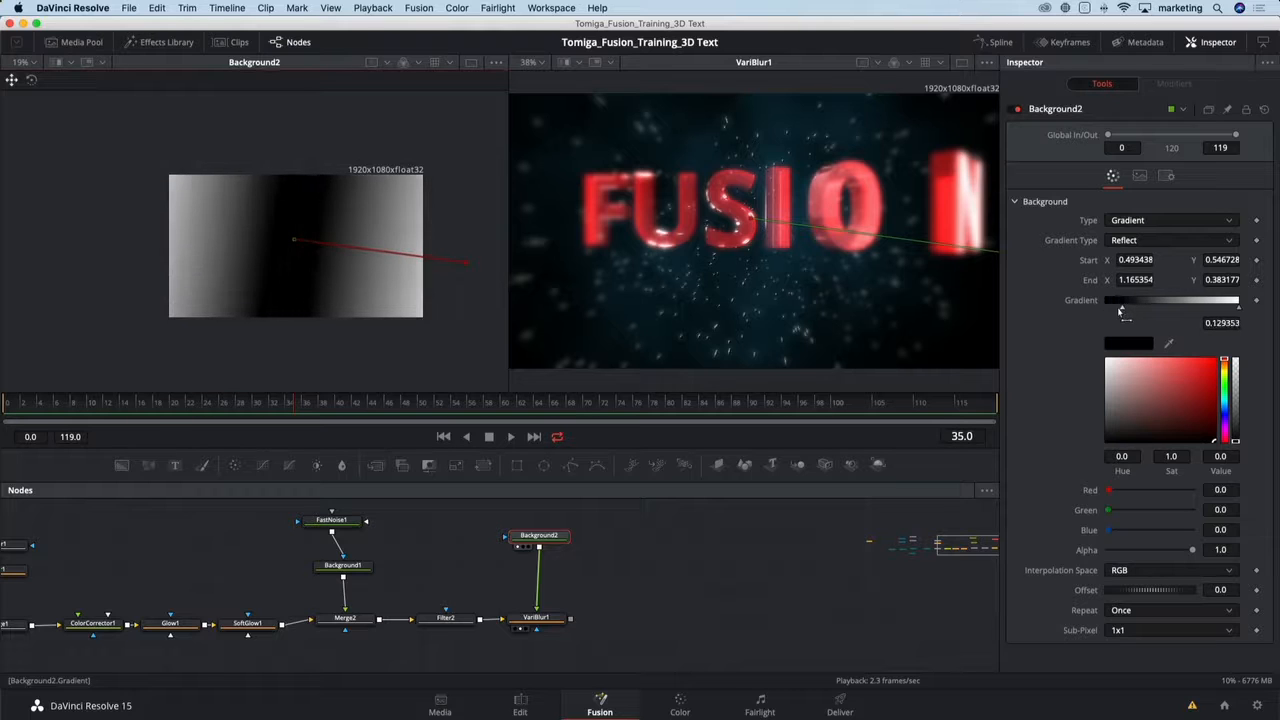
drag(1106, 310, 1119, 316)
drag(1130, 316, 1146, 318)
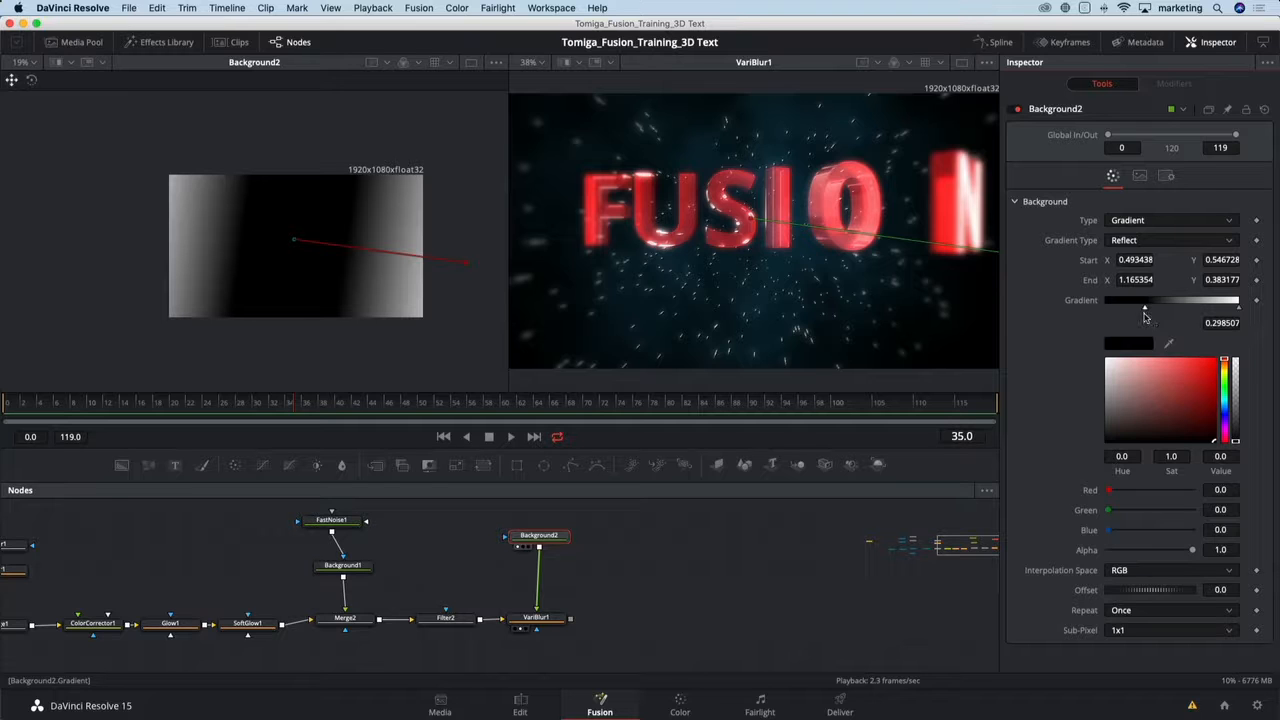
- Set VariBlur1's Blur Size to 4.49 and compare the image with the node off and on
click(538, 617)
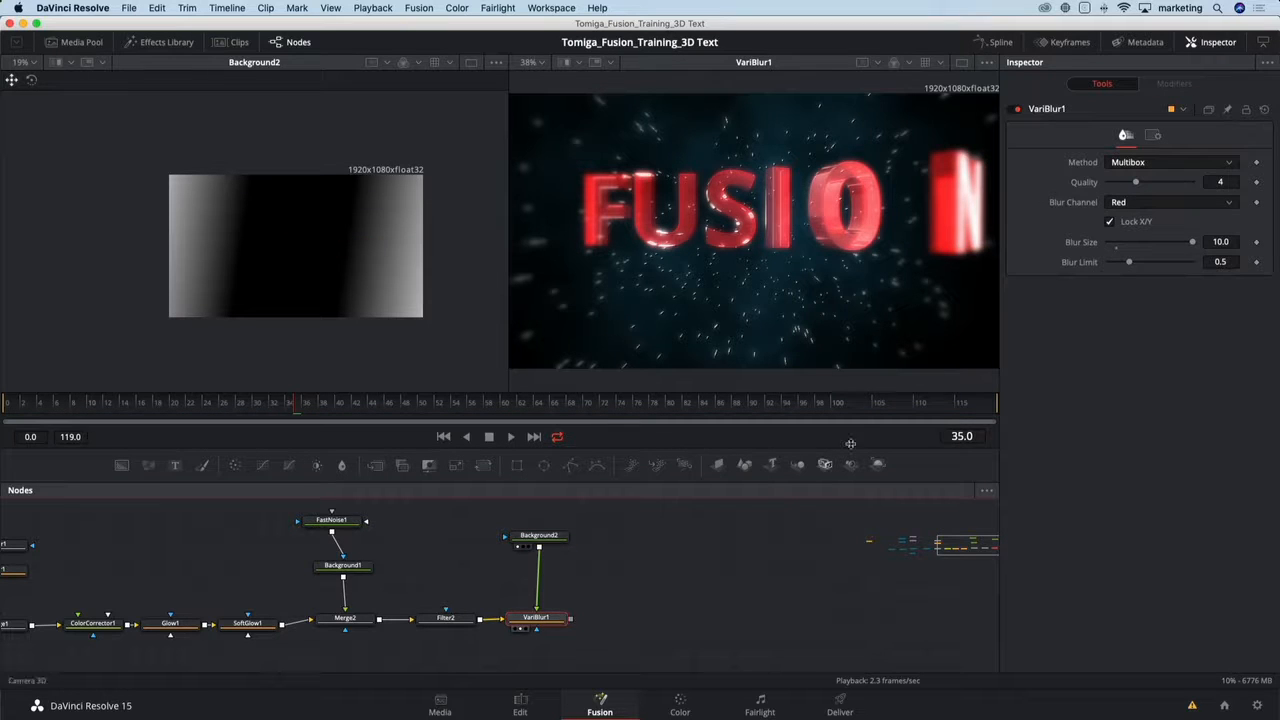
drag(1190, 242, 1148, 241)
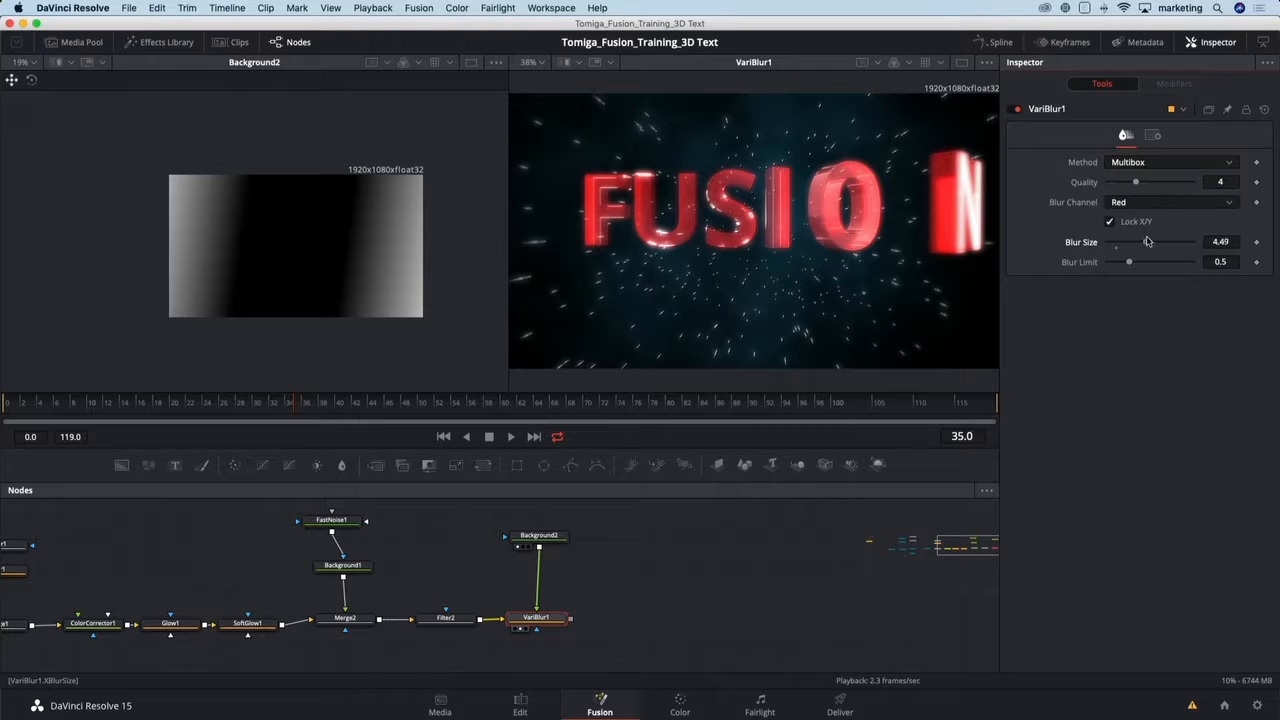
click(1015, 110)
click(1014, 111)
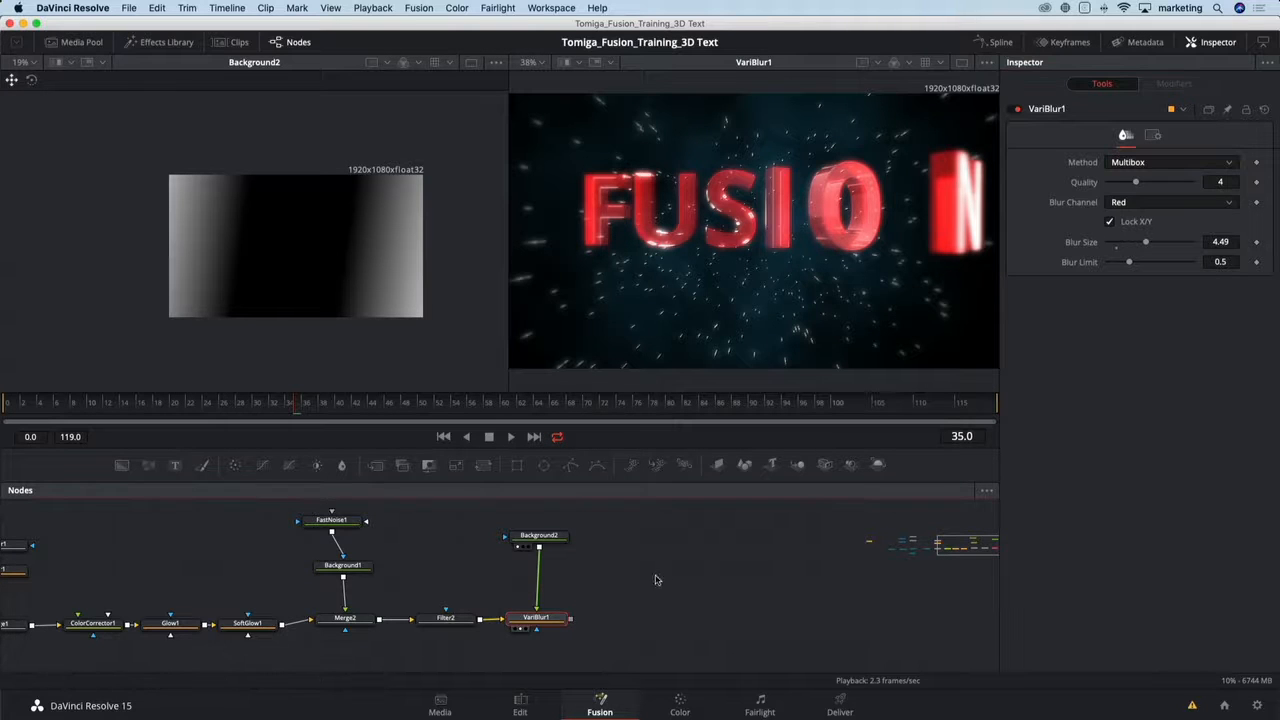
- Add a Rays node after VariBlur1 and display it in the second viewer
drag(655, 580, 456, 572)
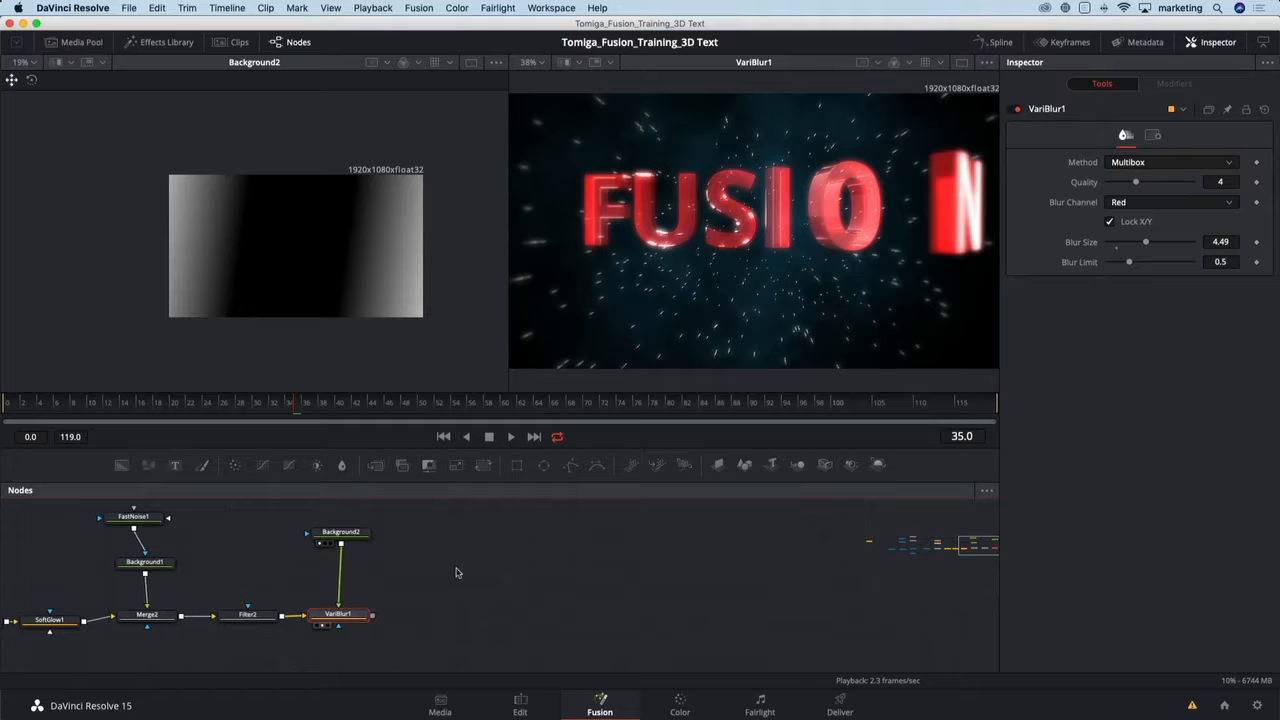
key(shift+space)
text(rays)
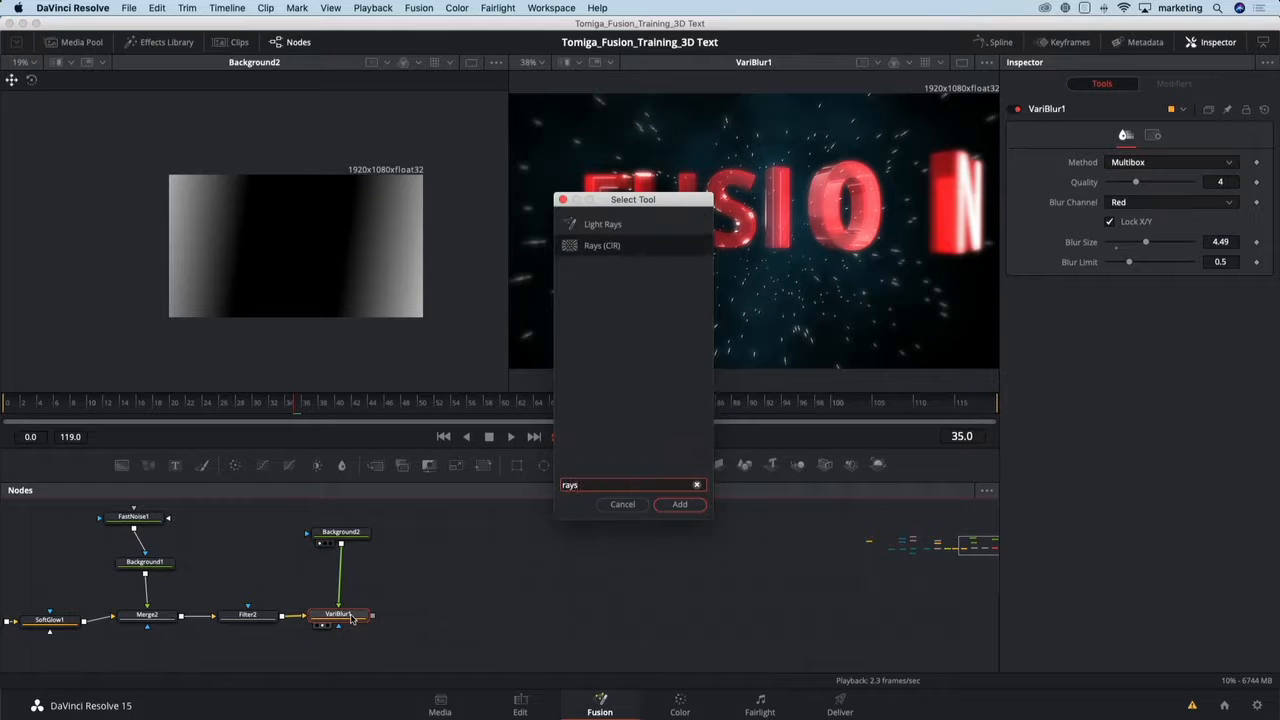
key(Return)
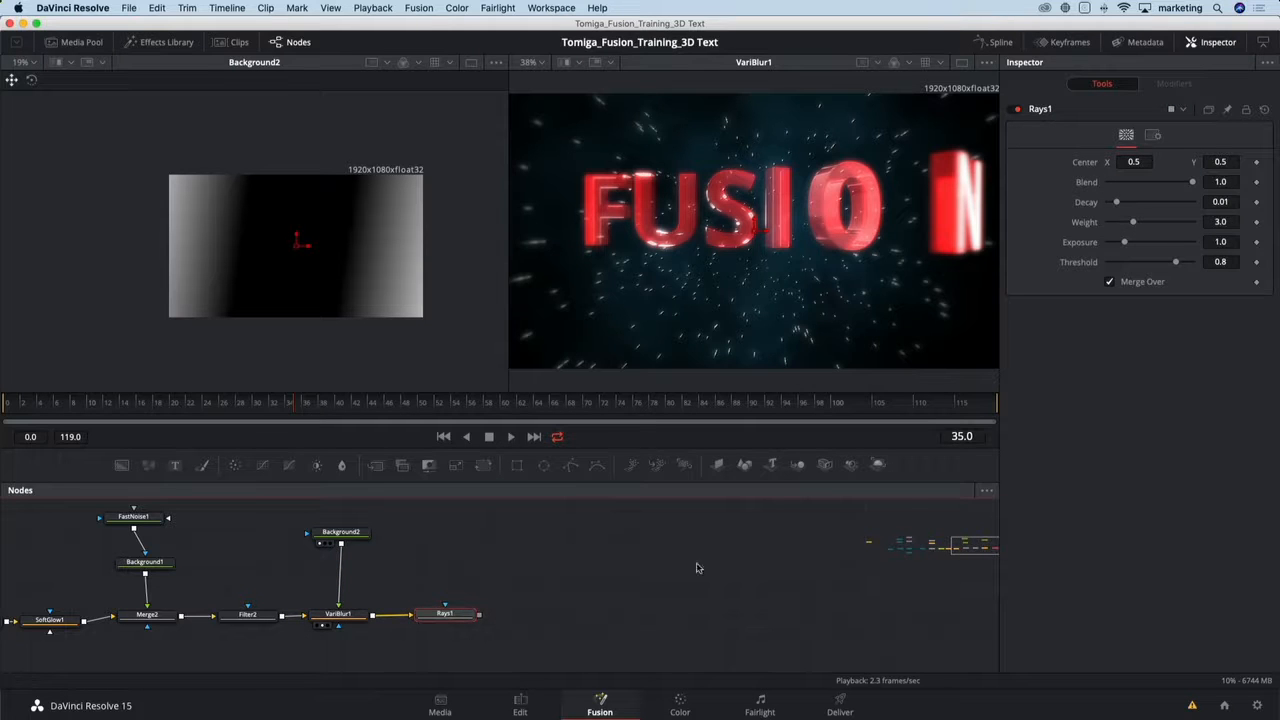
key(2)
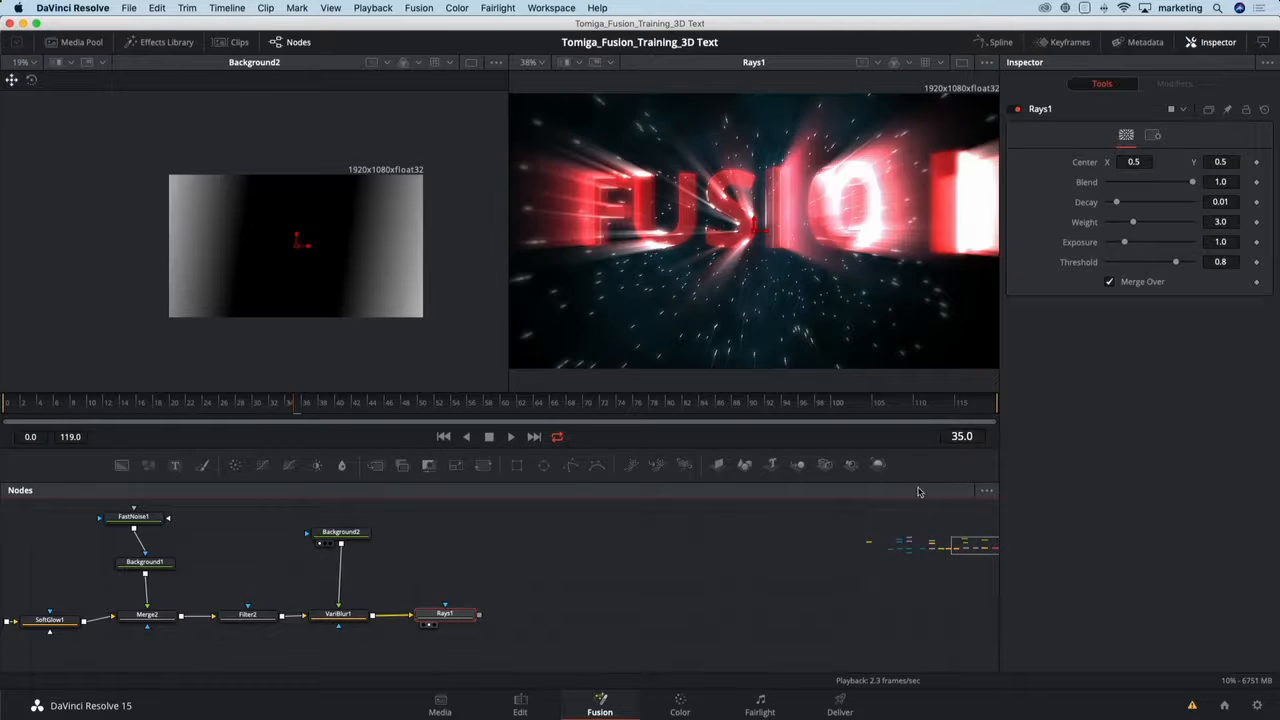
- Set Rays1's Threshold to 1.0, Weight to 2.36 and Exposure to 0.945, and move its centre to about X 0.51, Y 0.58
drag(1180, 265, 1194, 262)
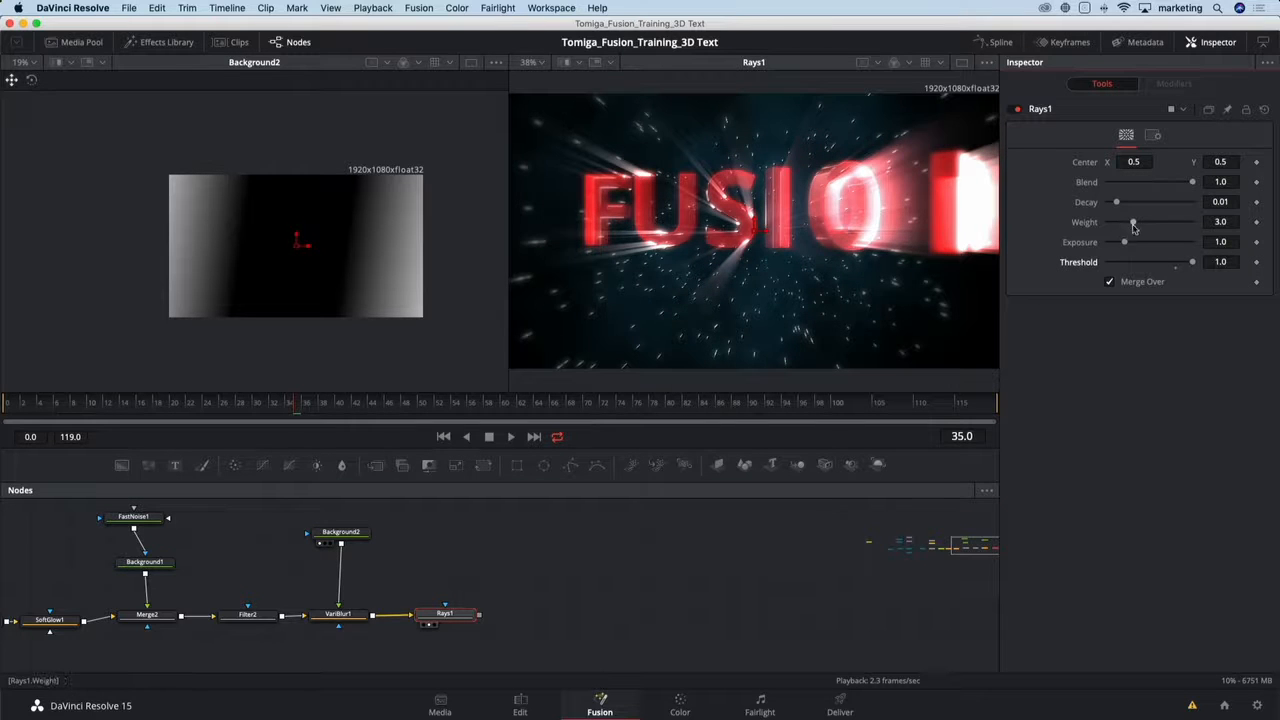
drag(1133, 224, 1126, 244)
drag(755, 230, 759, 209)
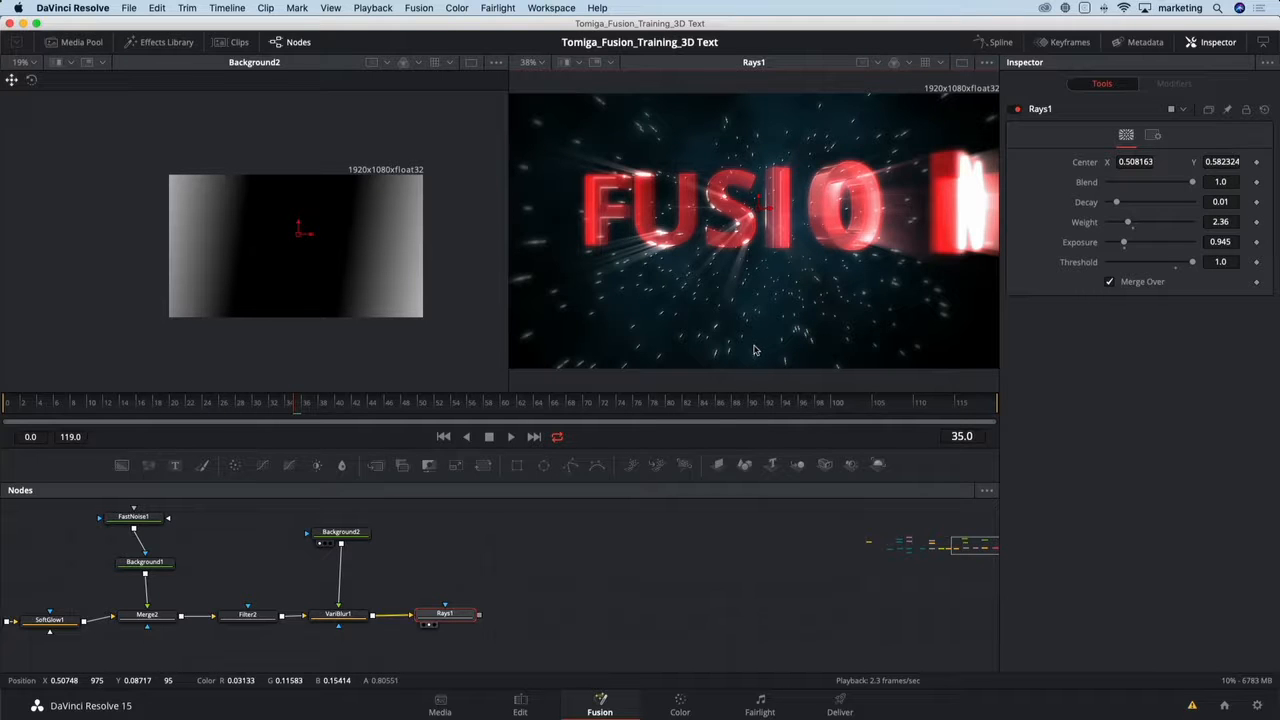
- Mask Rays1 with an ellipse that has a Soft Edge of 0.1685, and preview the animation through frame 63
click(543, 468)
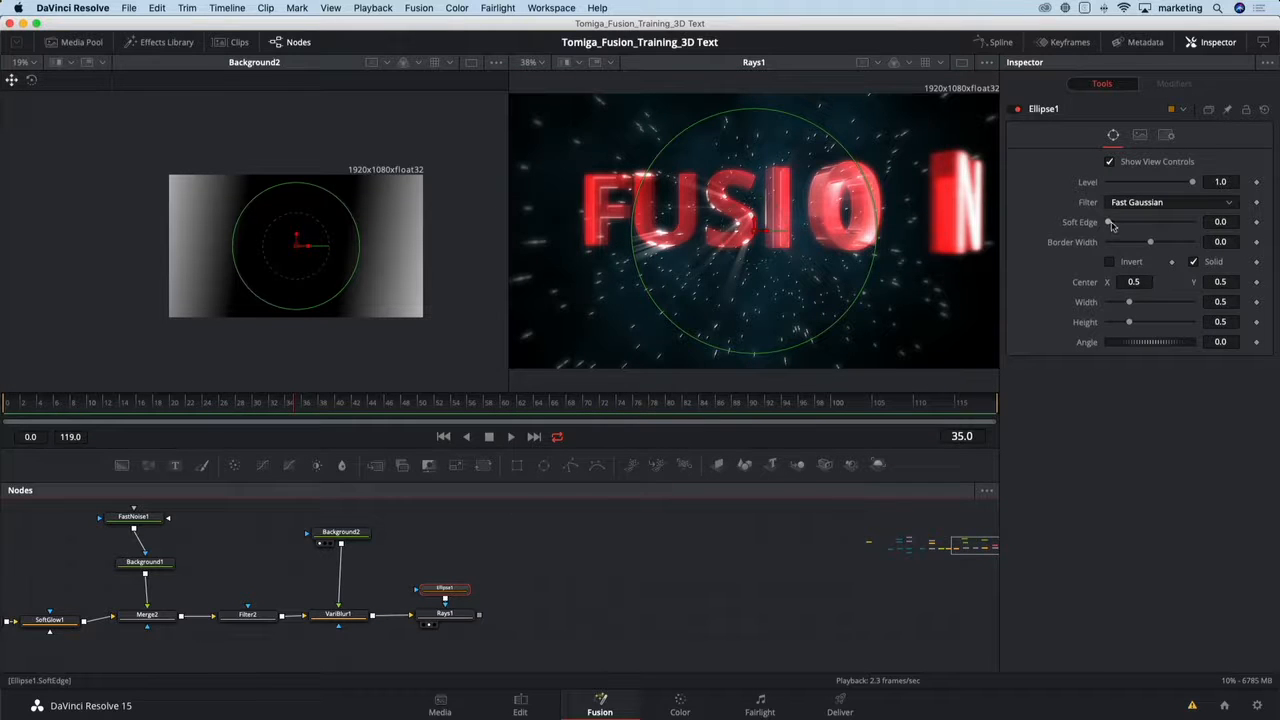
drag(1108, 222, 1180, 224)
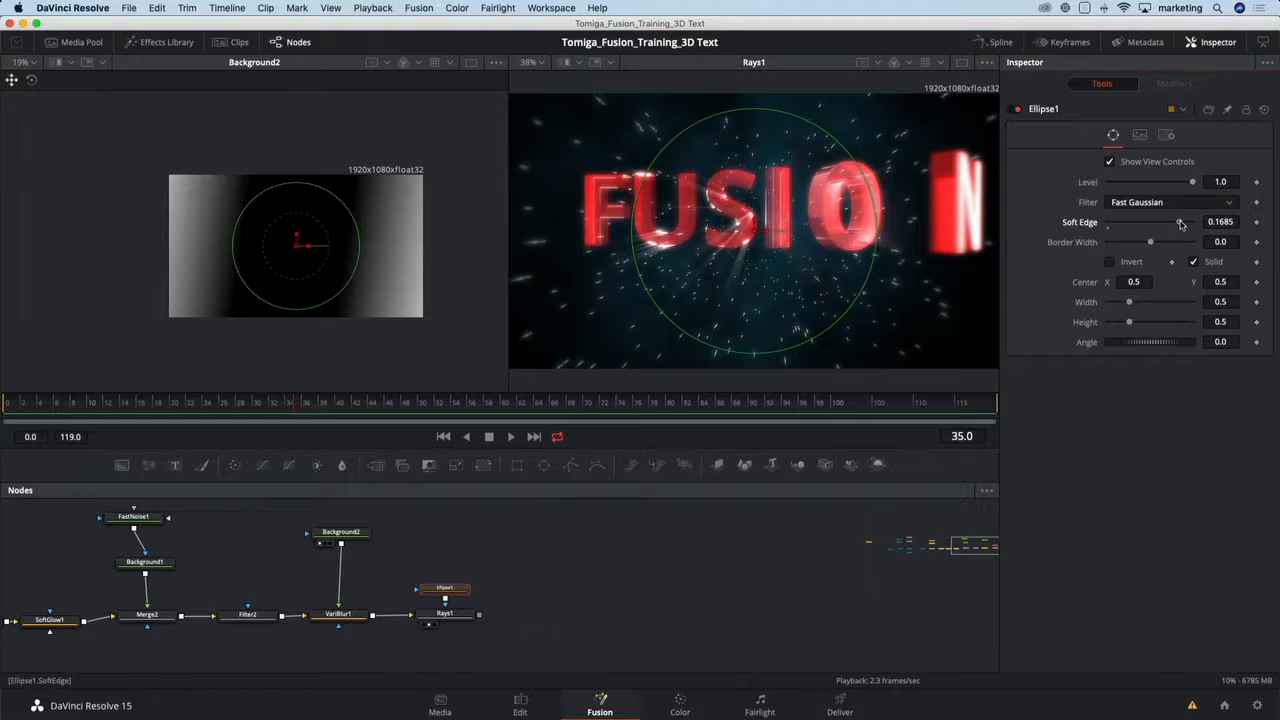
click(31, 403)
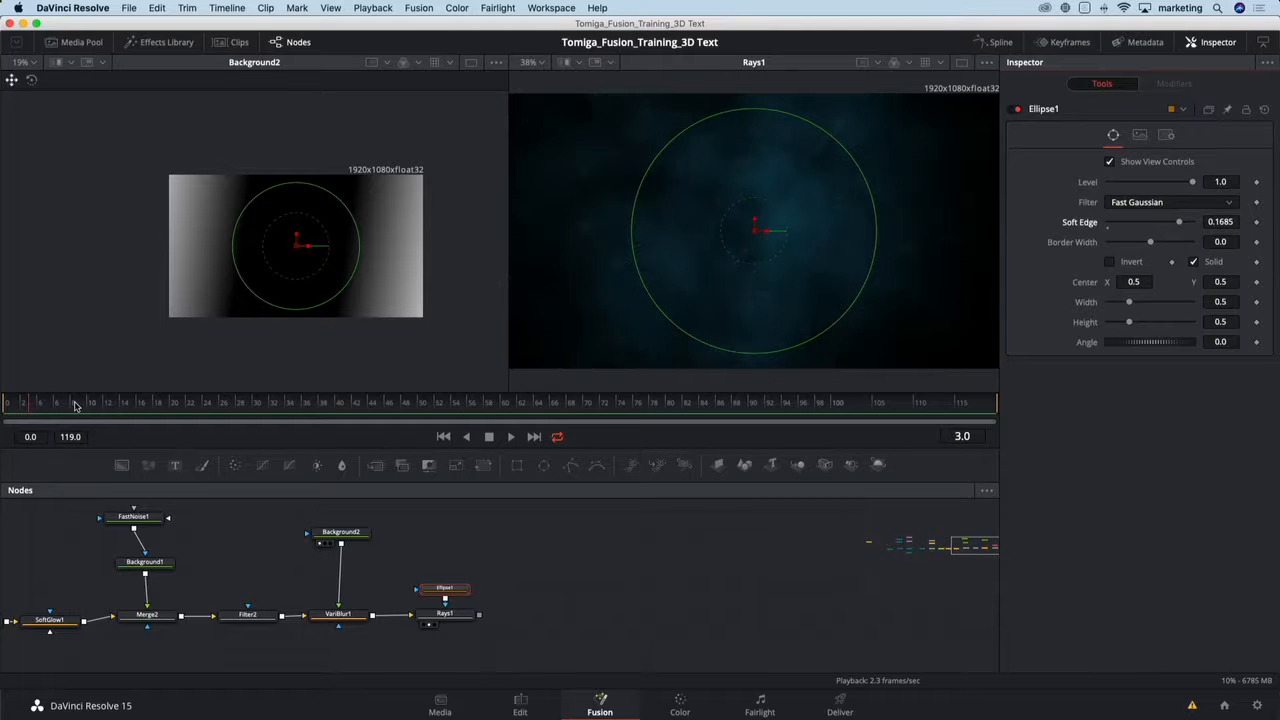
drag(74, 404, 341, 403)
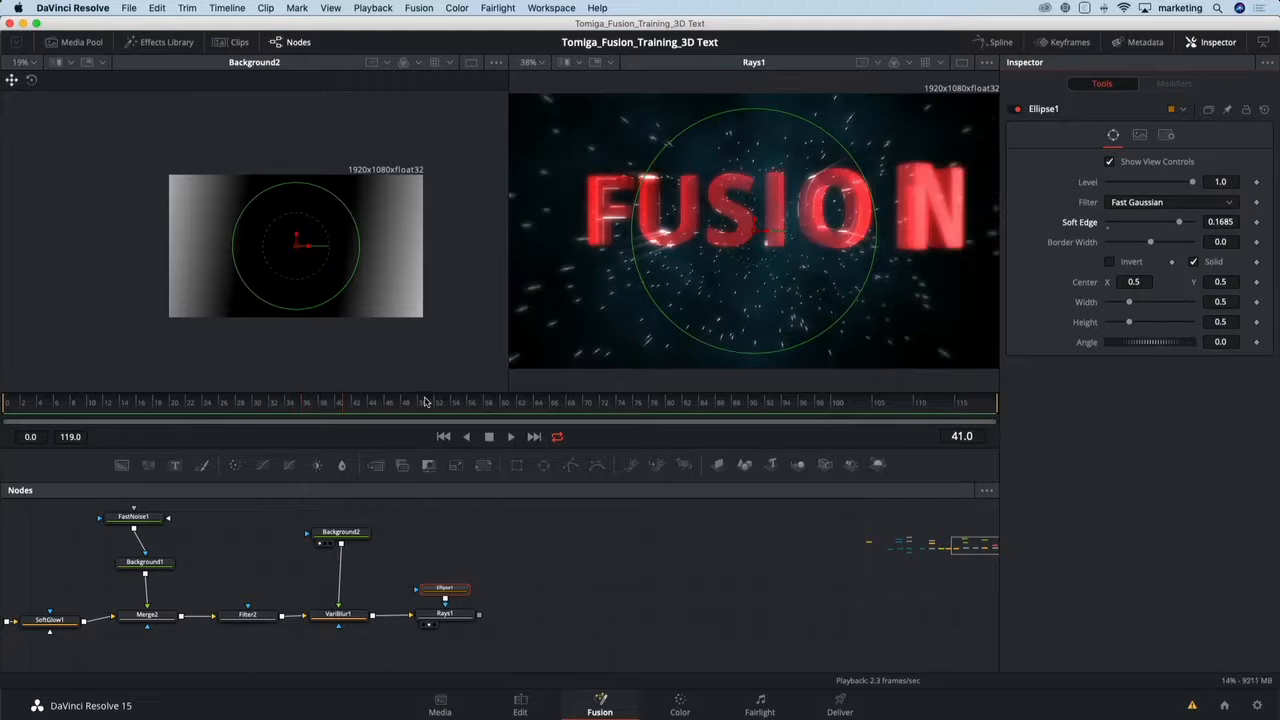
drag(432, 402, 436, 403)
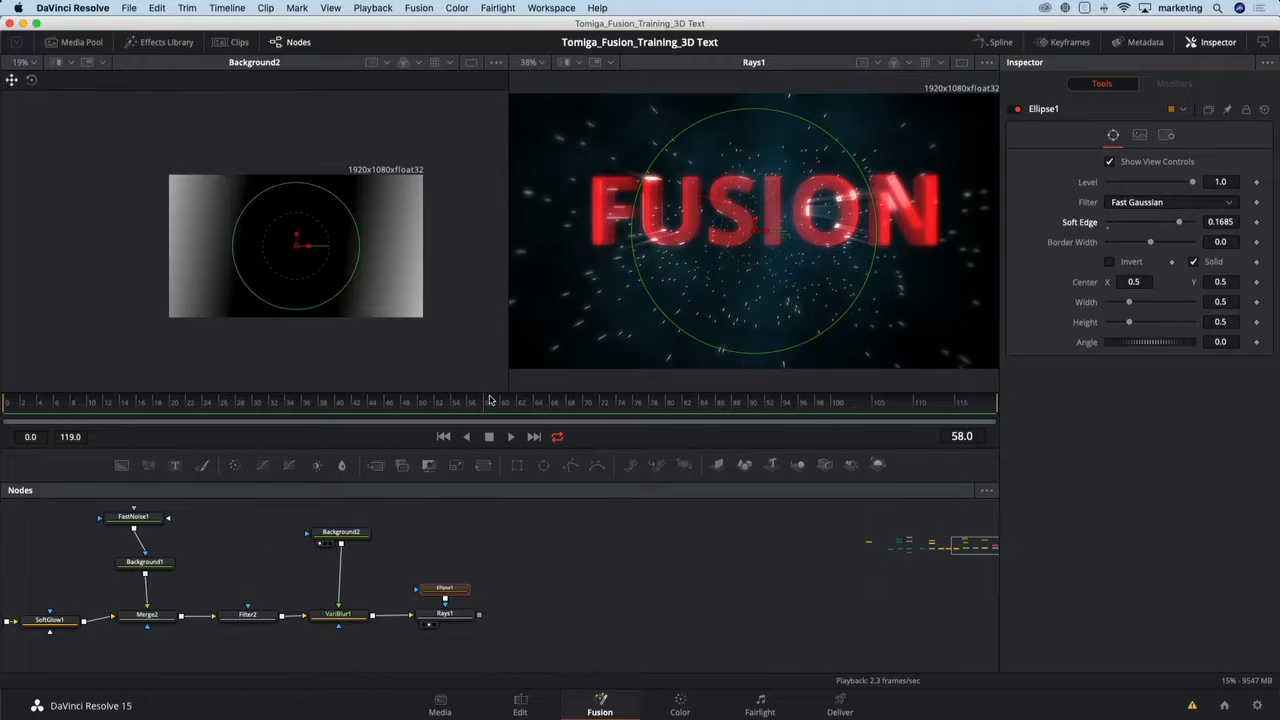
drag(490, 401, 532, 401)
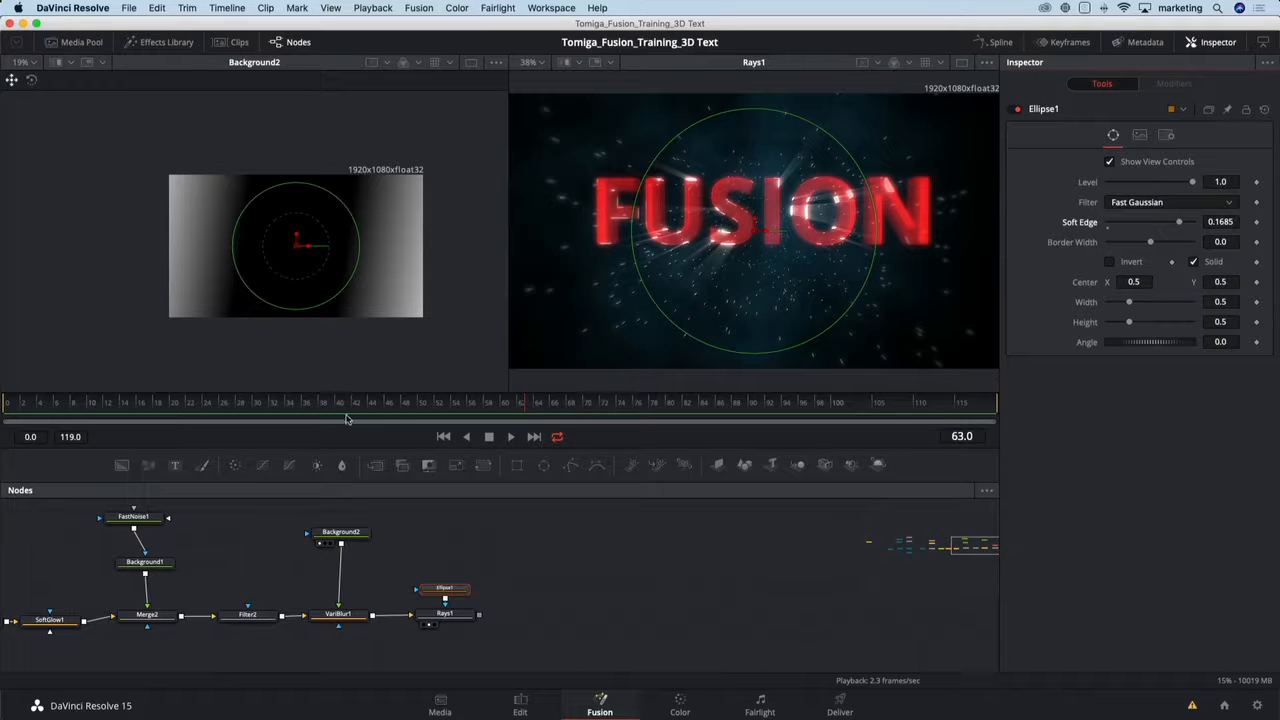
- Move Ellipse1 farther above Rays1 and keyframe its Width and Height at 0.5 on frames 20 and 46
drag(443, 588, 443, 566)
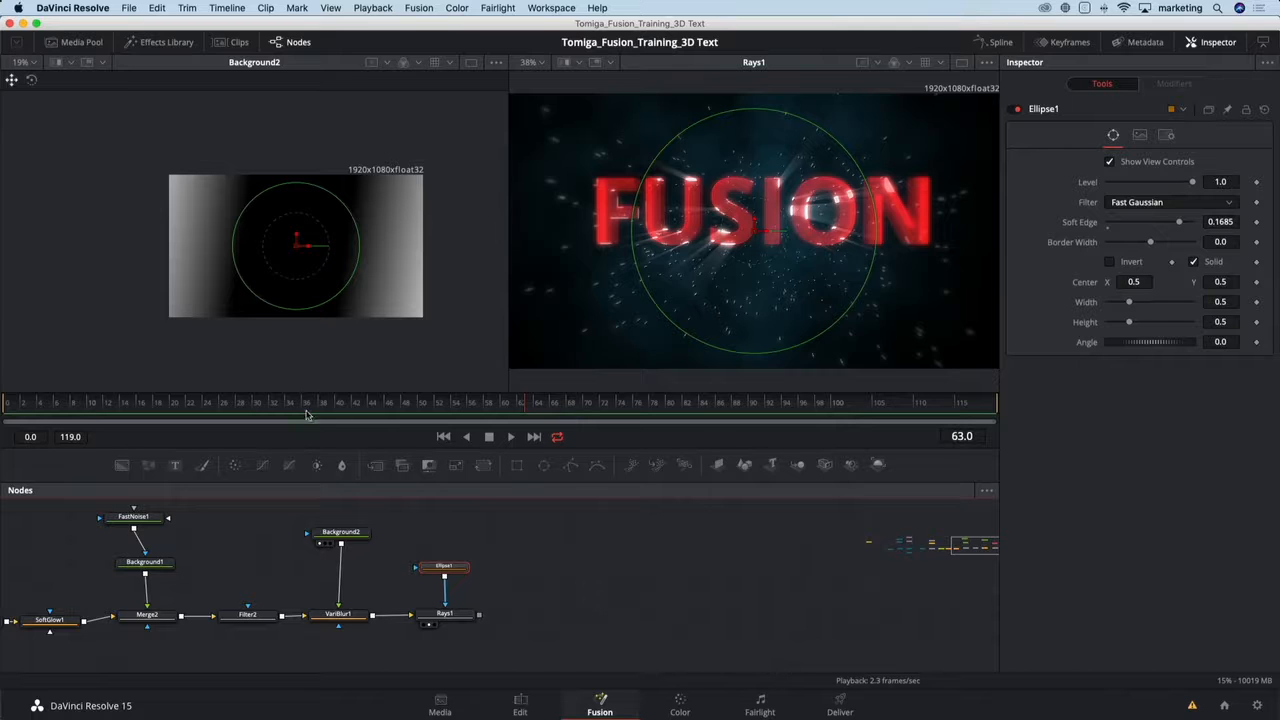
click(308, 406)
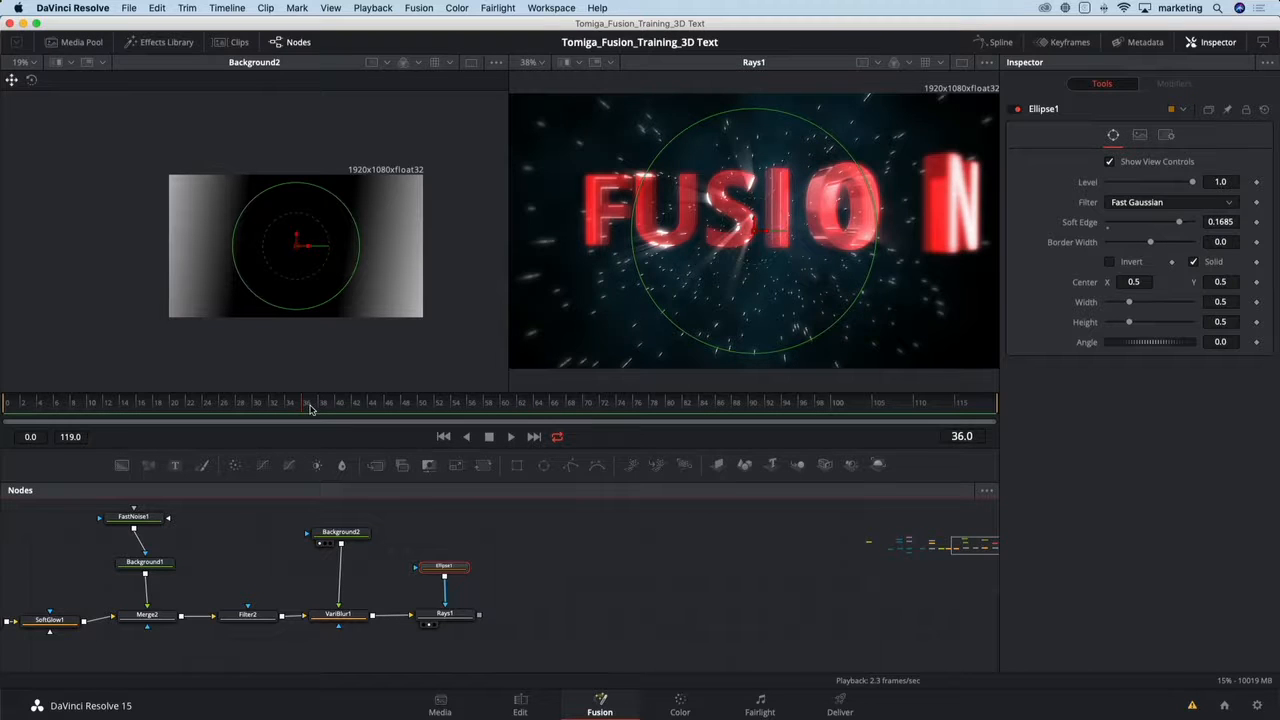
drag(310, 406, 223, 406)
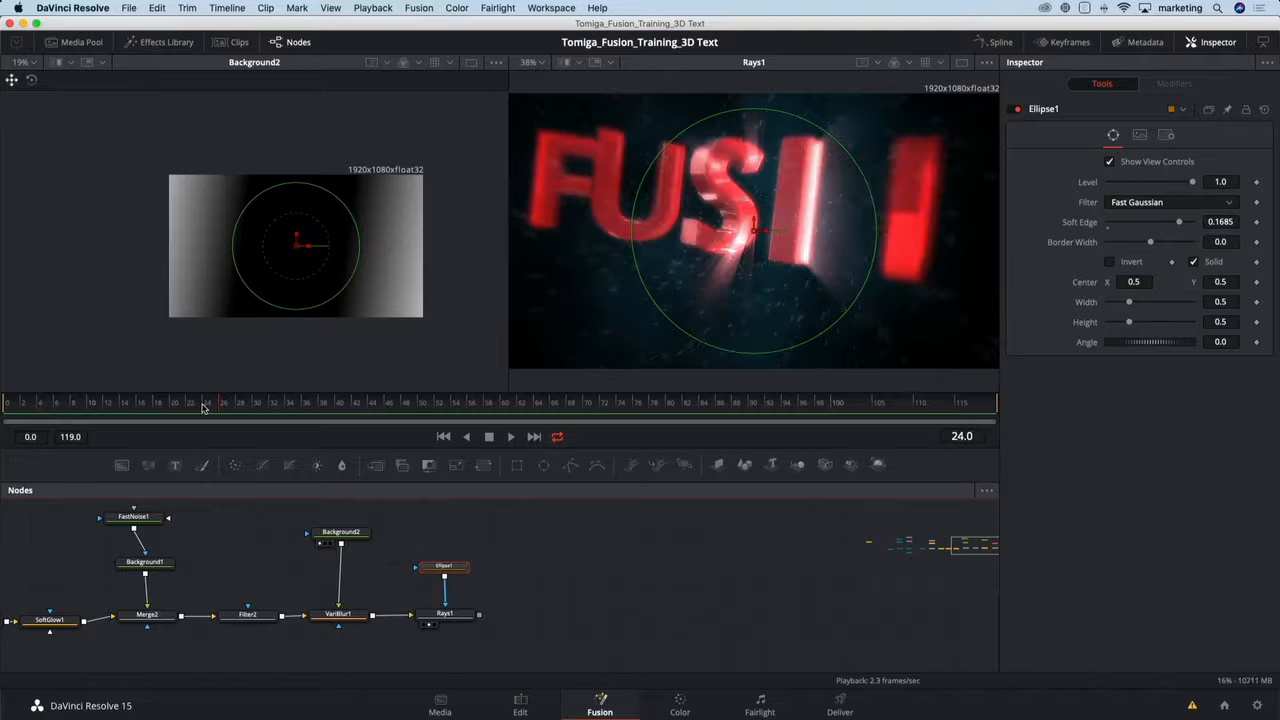
click(175, 405)
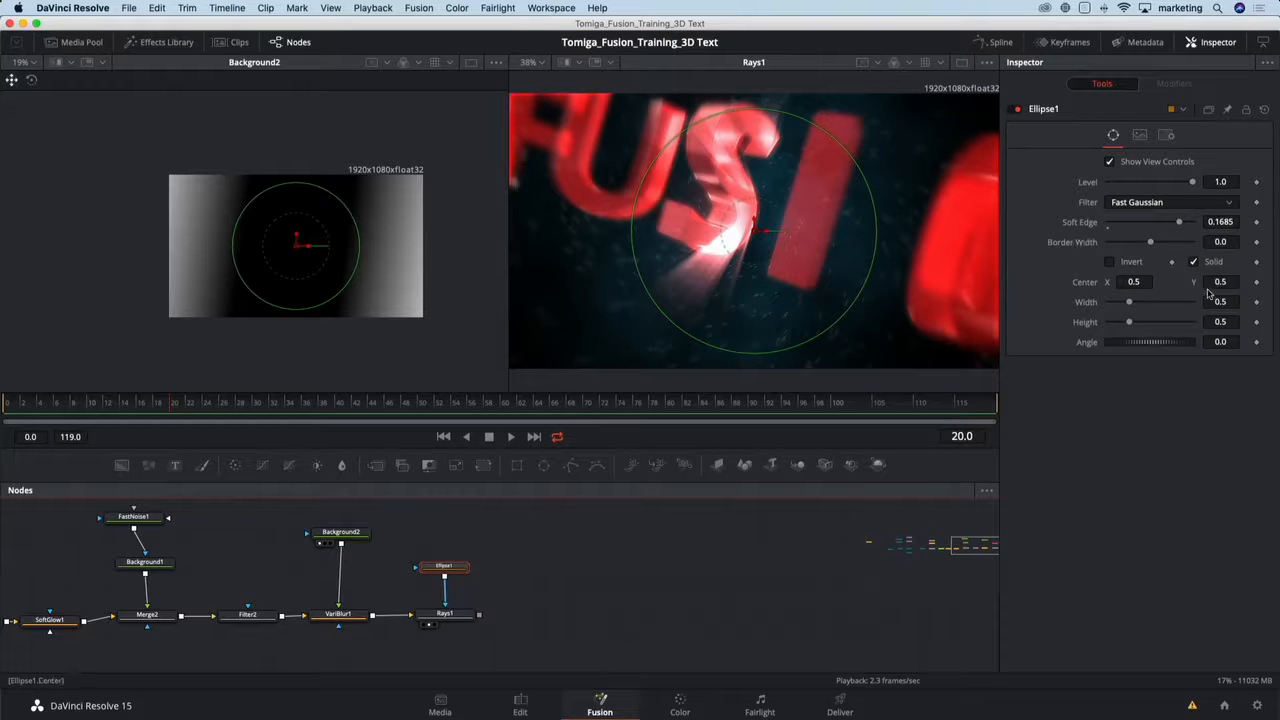
click(1256, 302)
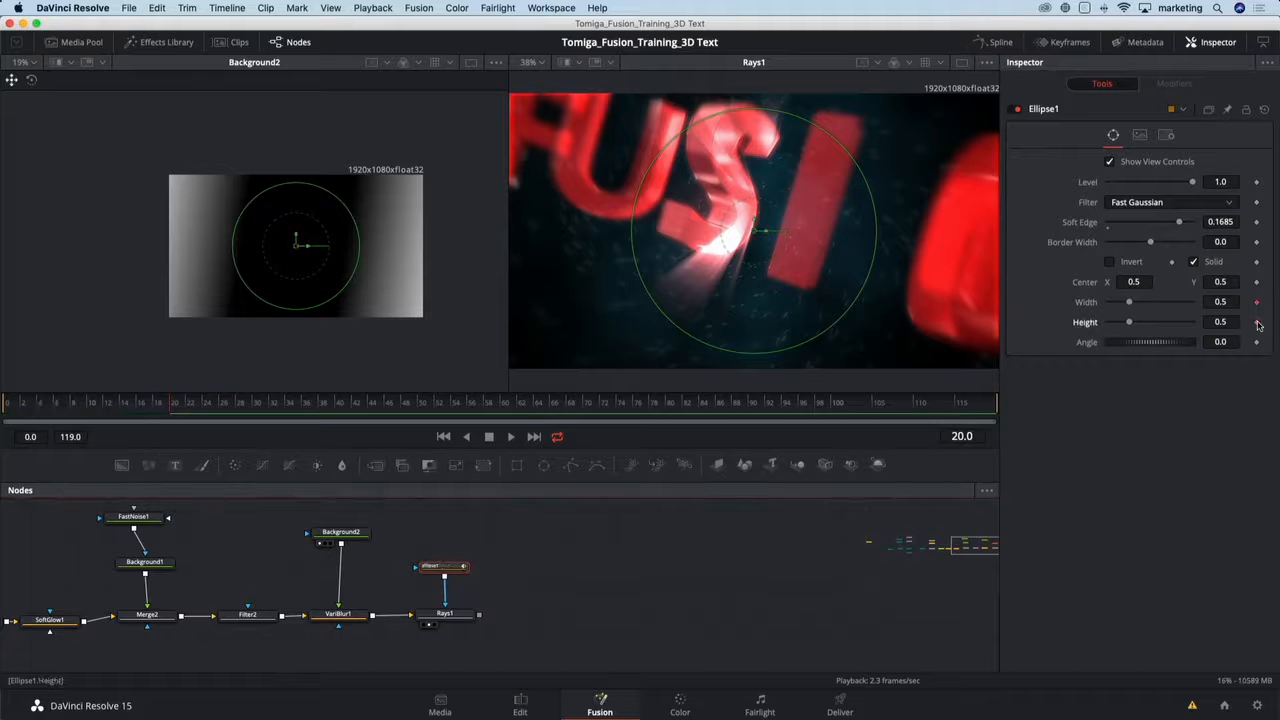
click(1256, 322)
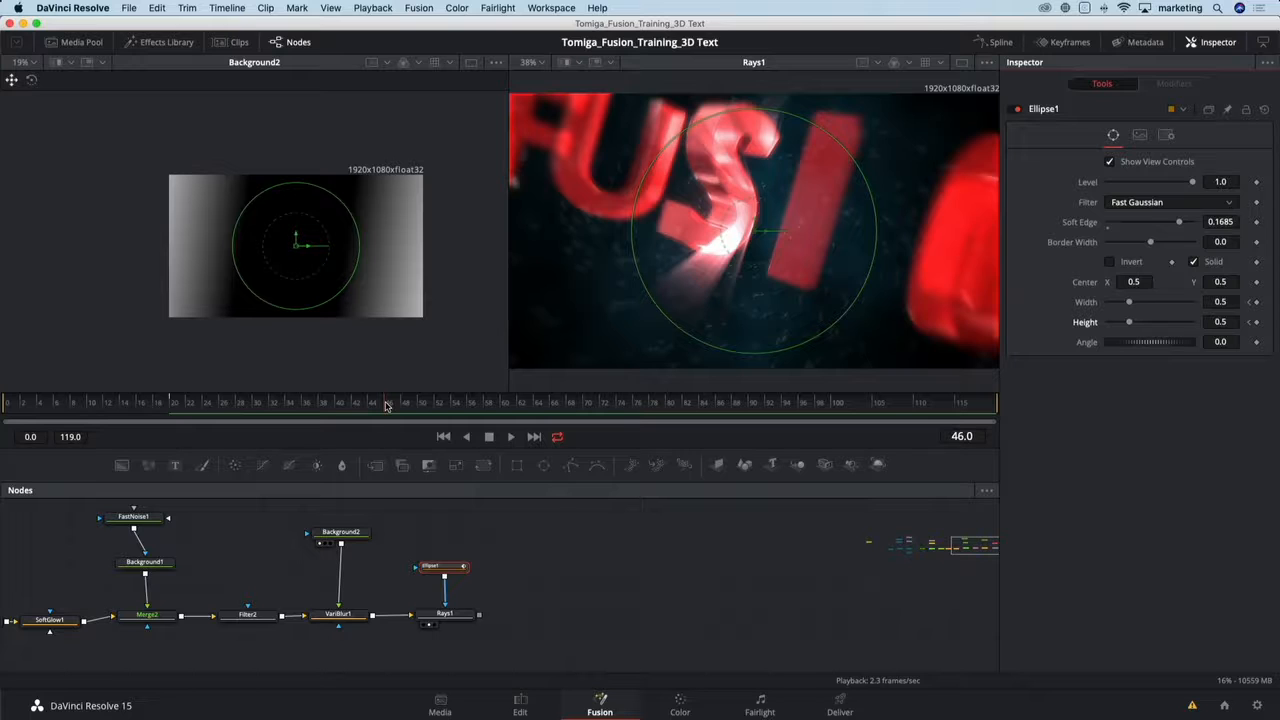
click(1257, 303)
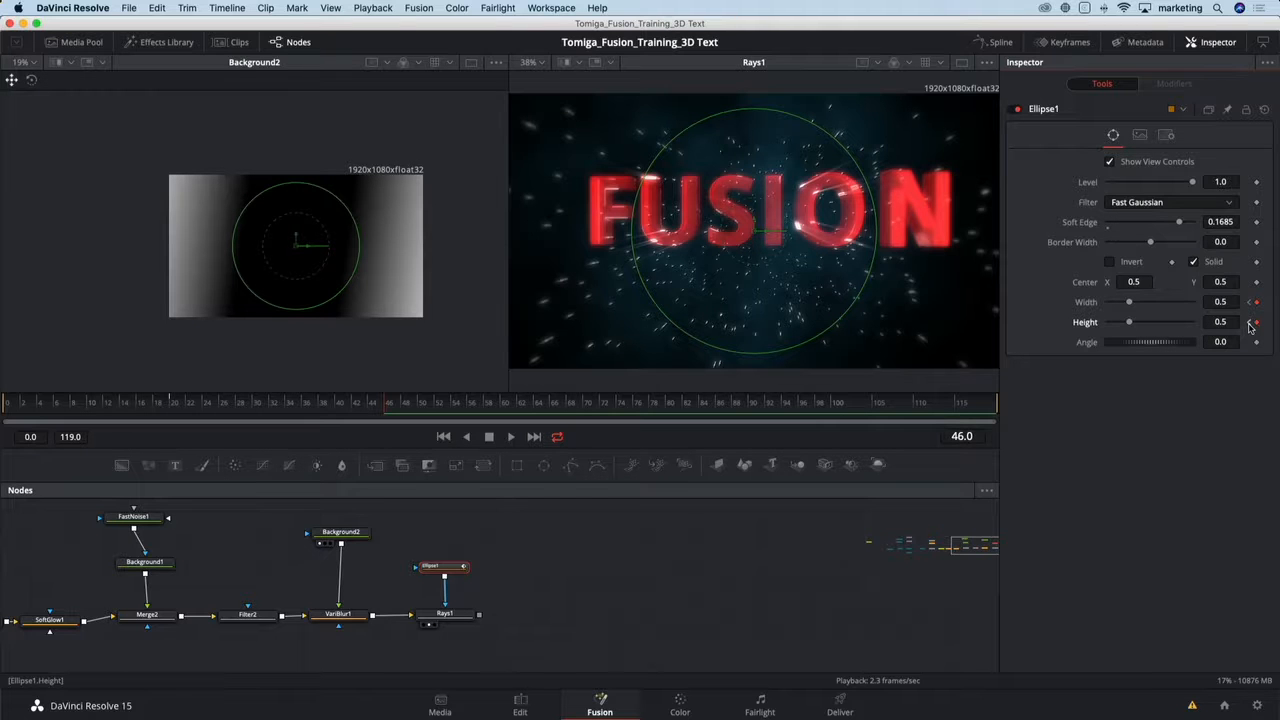
- Set Ellipse1's Width and Height keyframes on frame 20 to 0.0 and preview the mask animation through frame 31
click(1247, 325)
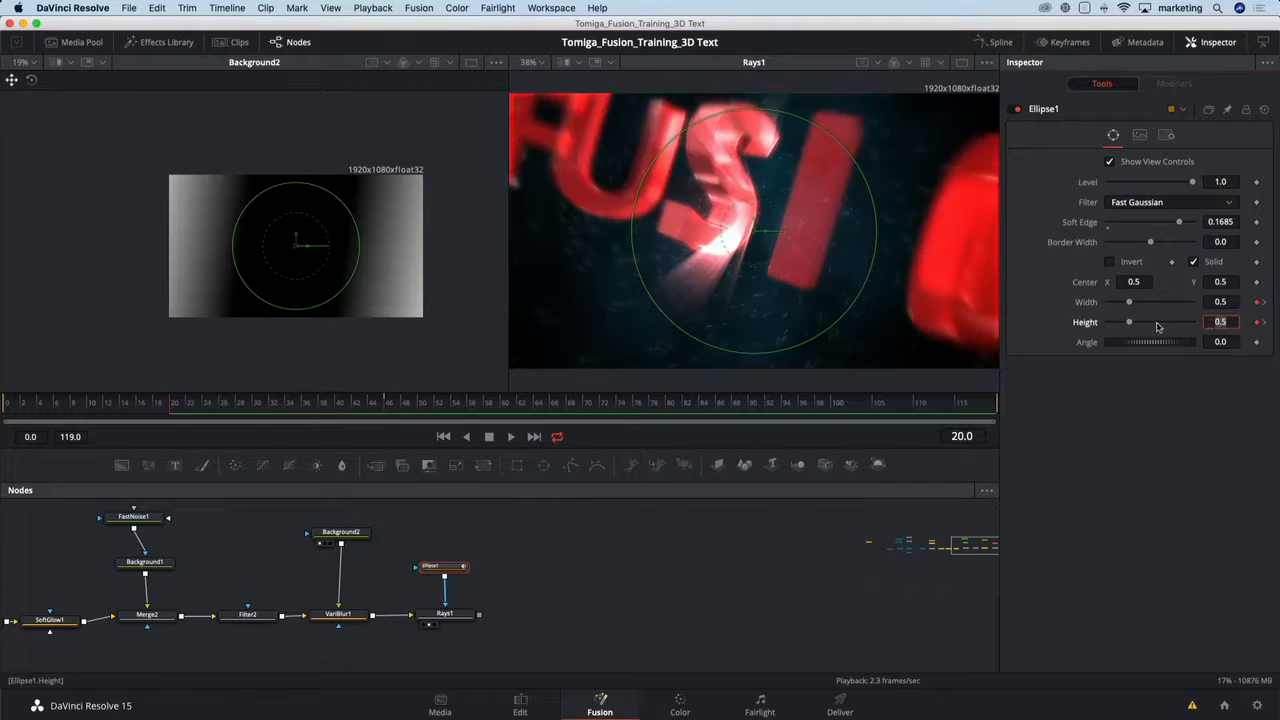
drag(1130, 322, 1107, 323)
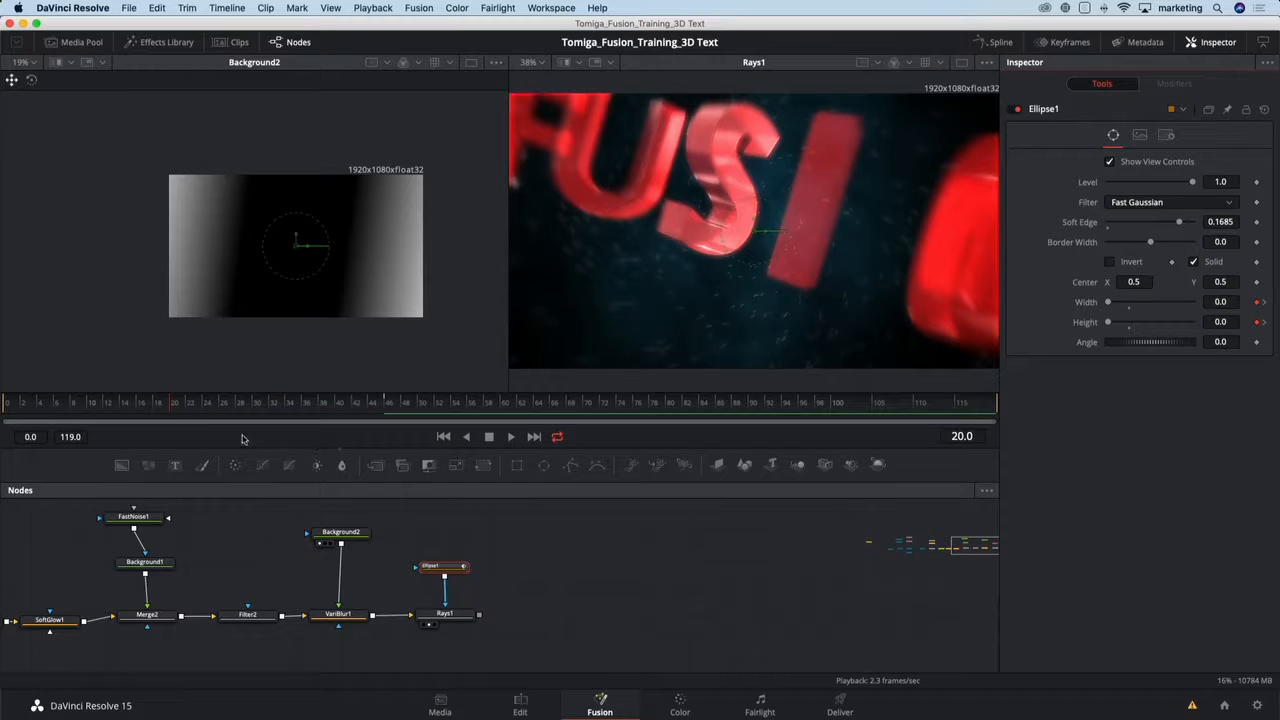
click(193, 405)
click(223, 405)
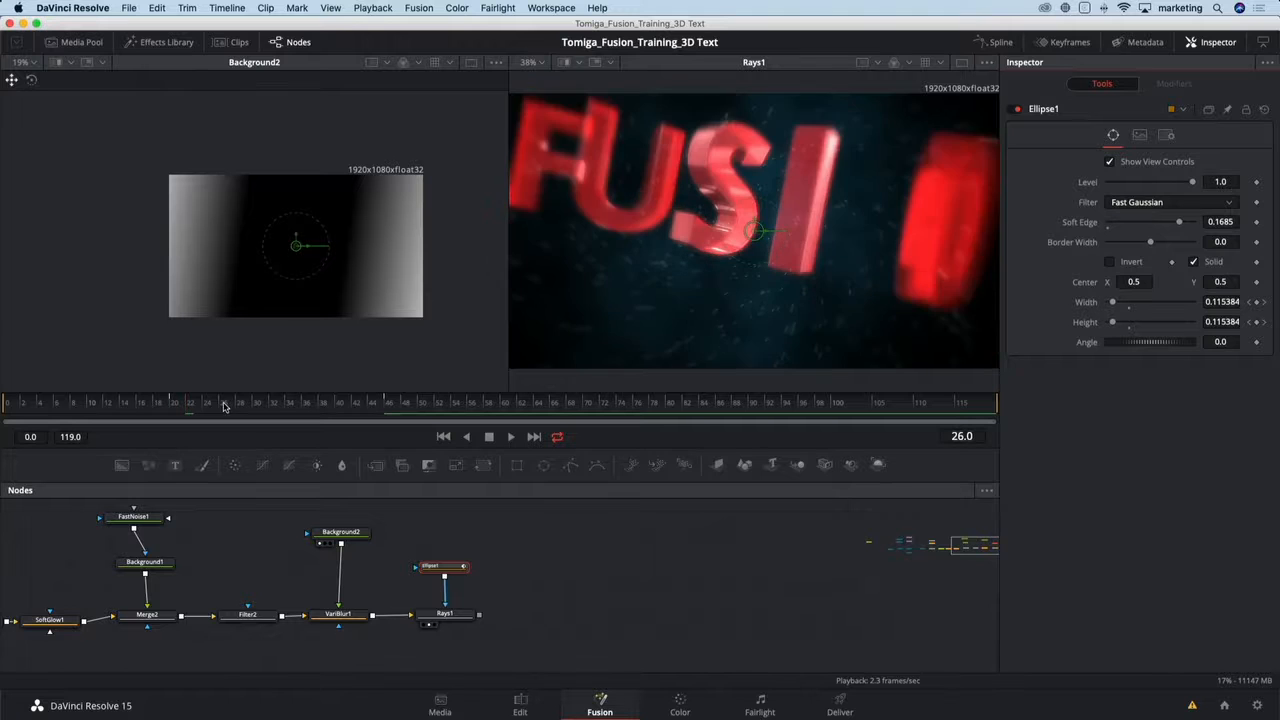
click(266, 404)
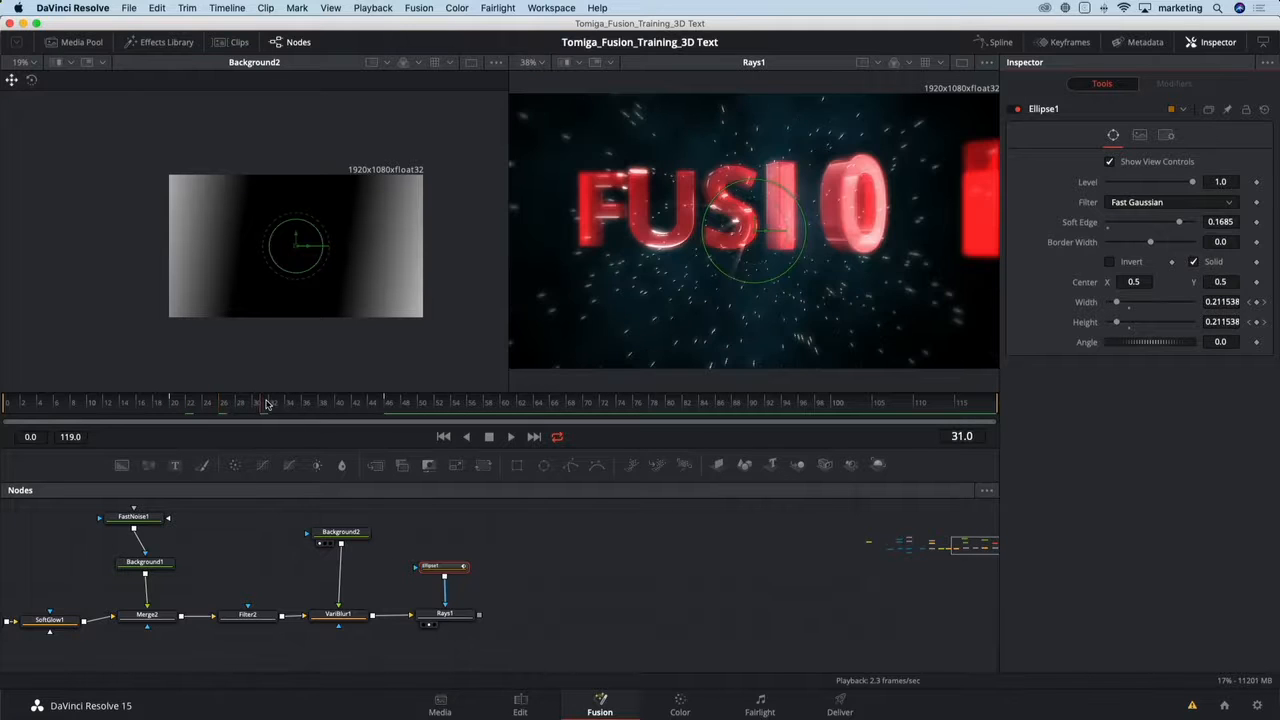
- Preview the ellipse-masked rays animation from frame 33 through frame 47
click(280, 404)
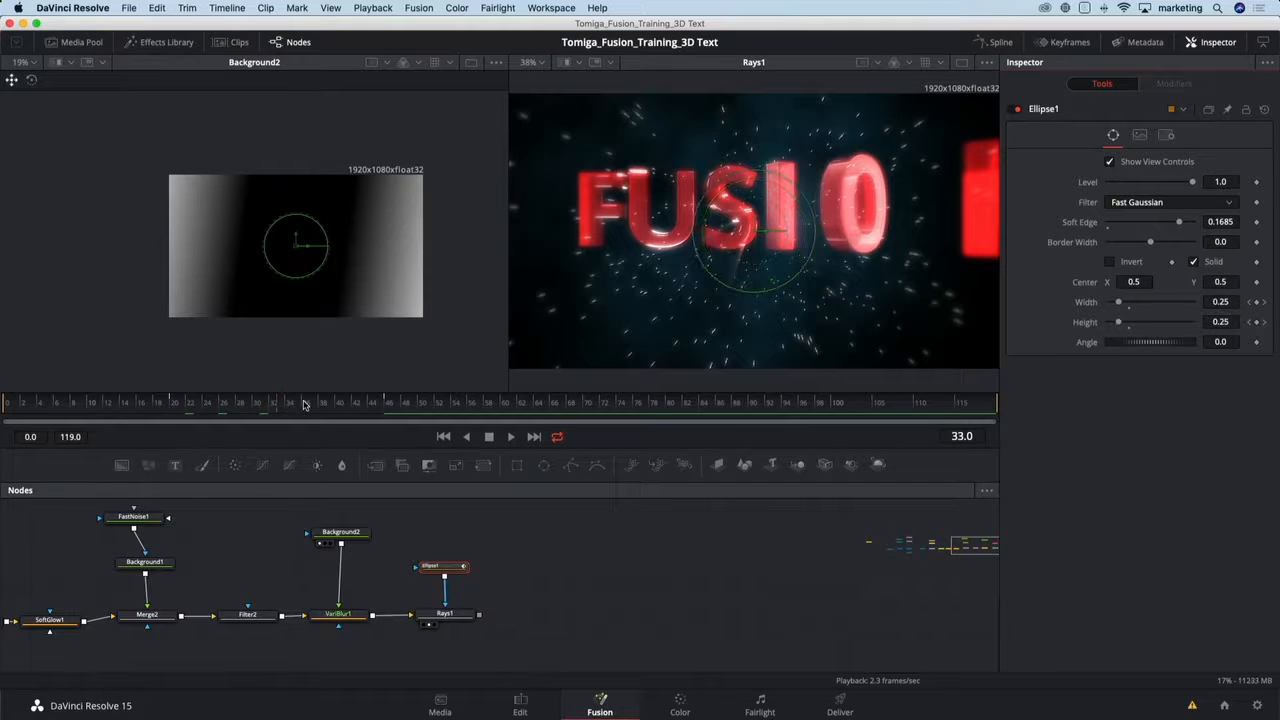
click(312, 404)
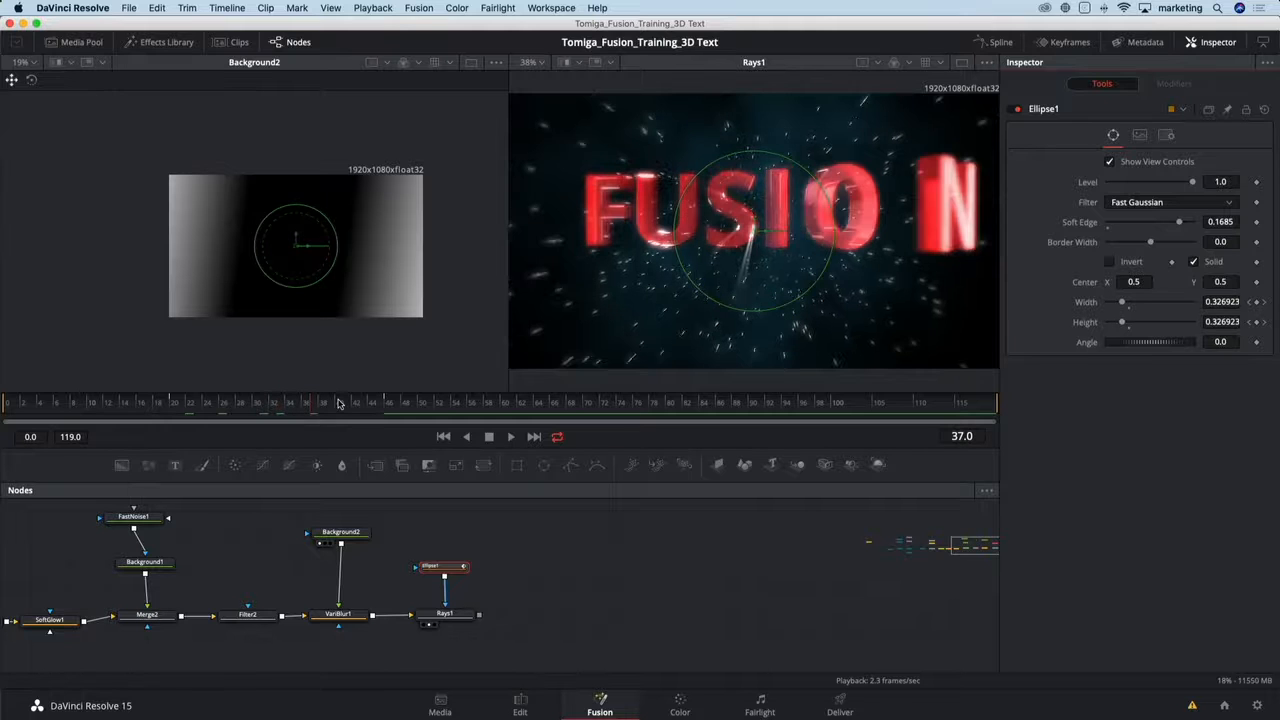
click(352, 404)
click(377, 404)
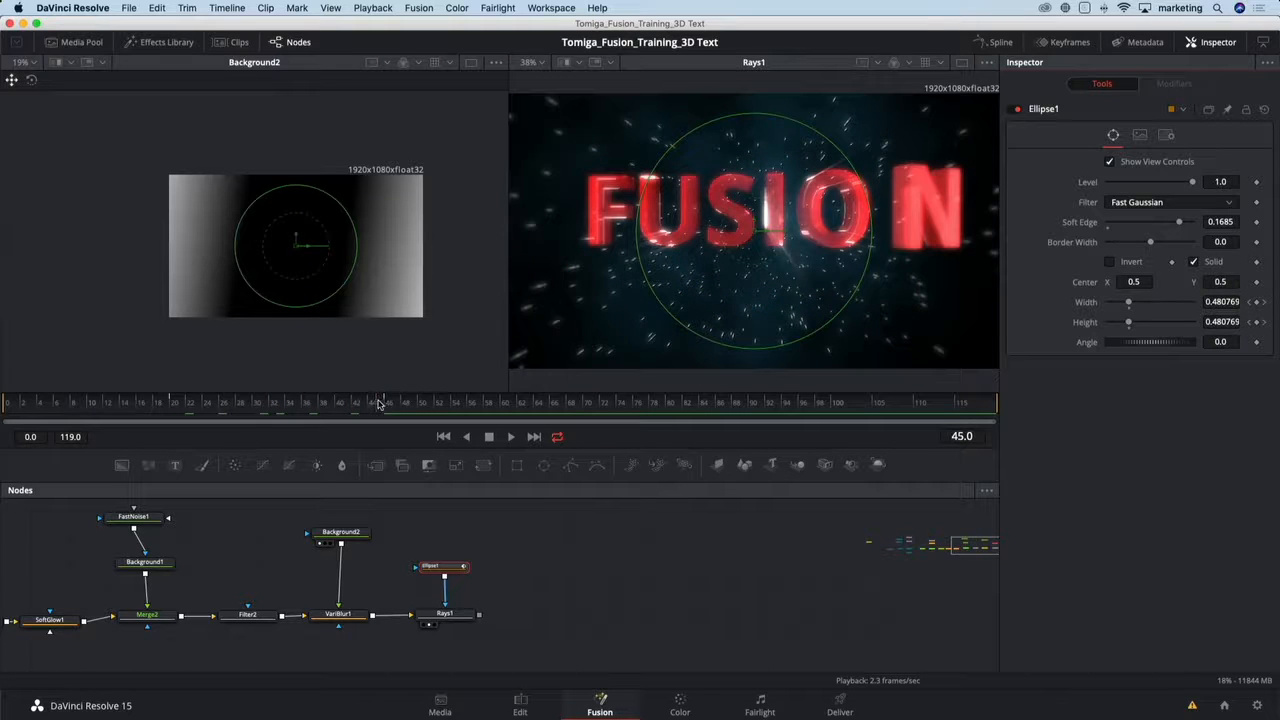
click(394, 404)
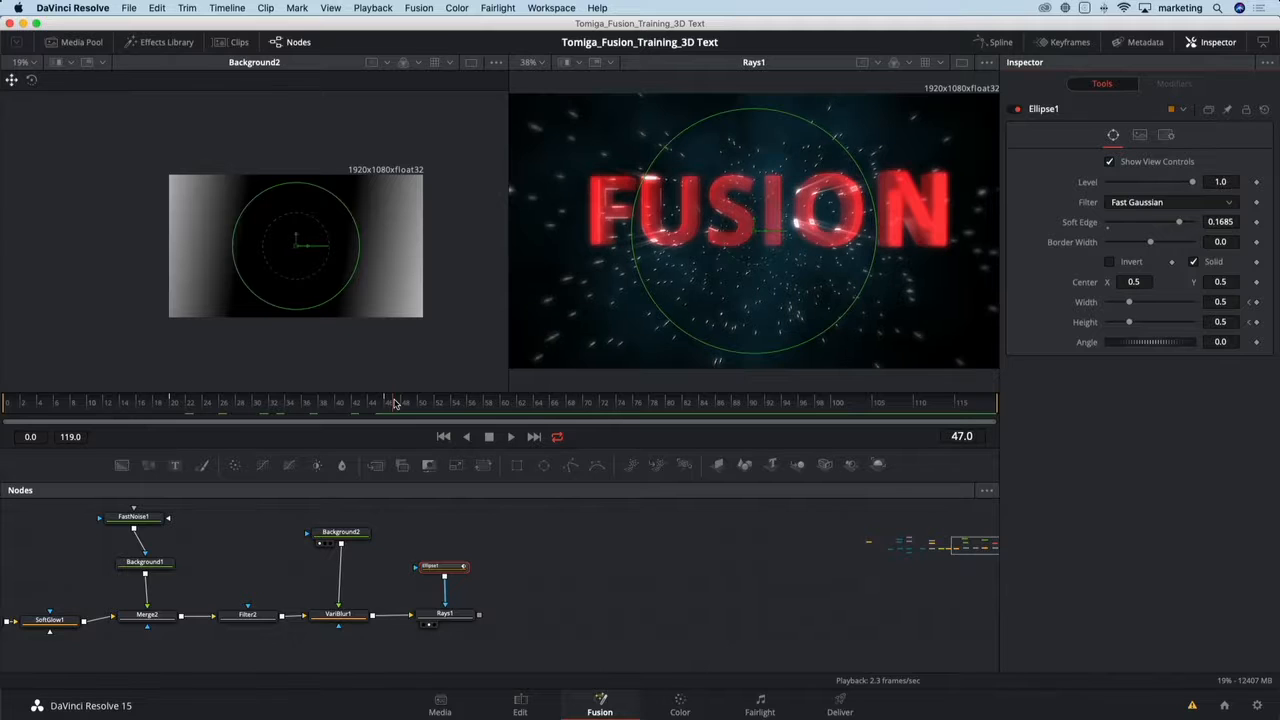
- Add the Chromatic aberration tool template after Rays1, show its result in the viewer, and space it slightly away from Rays1
click(452, 614)
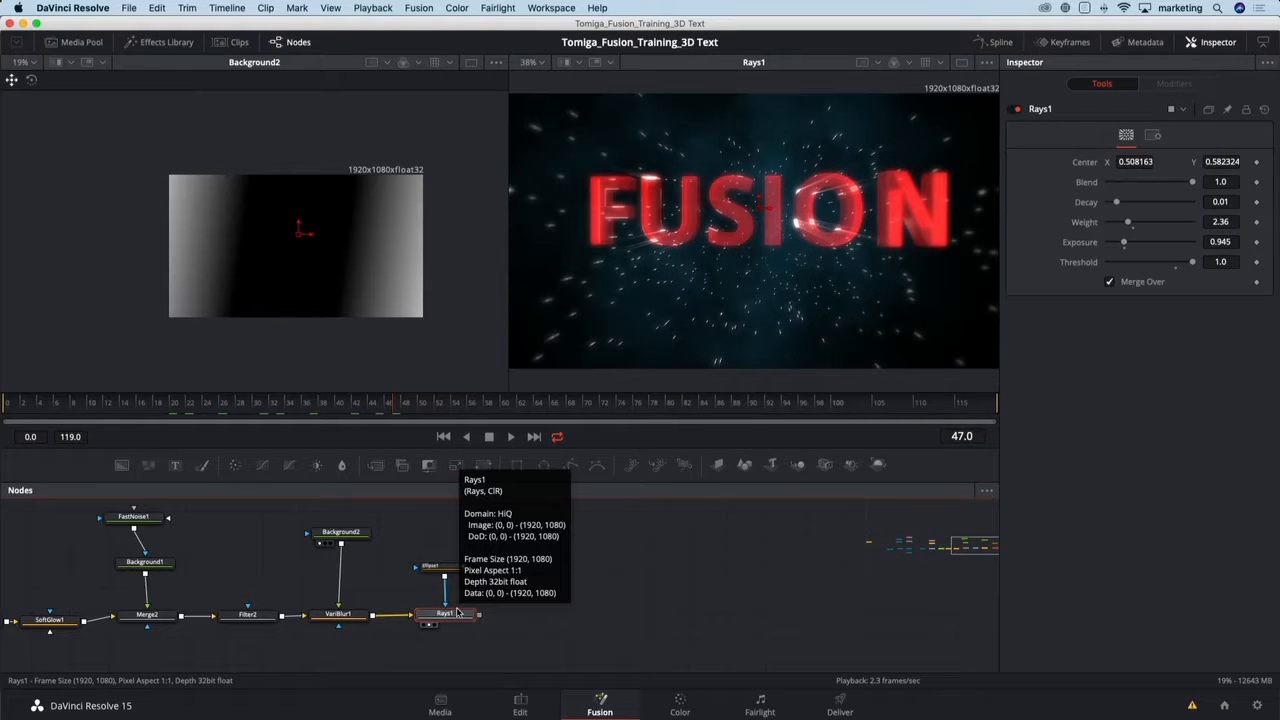
click(617, 604)
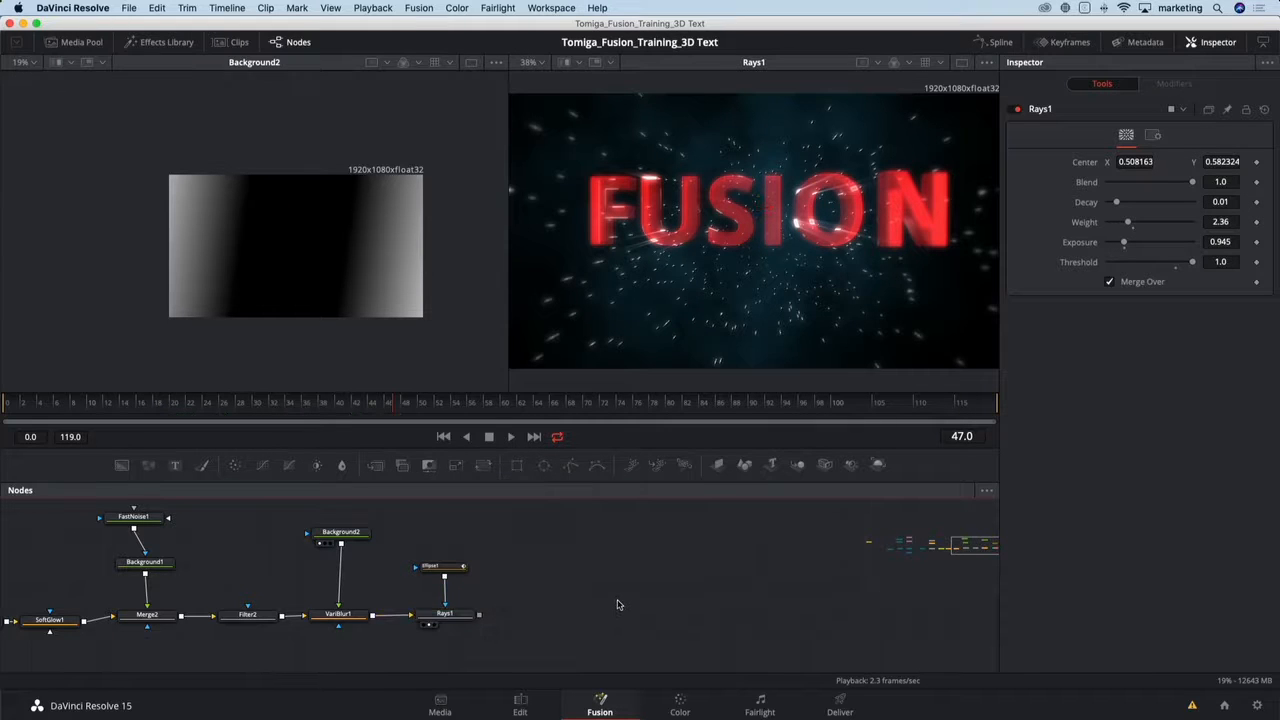
click(448, 615)
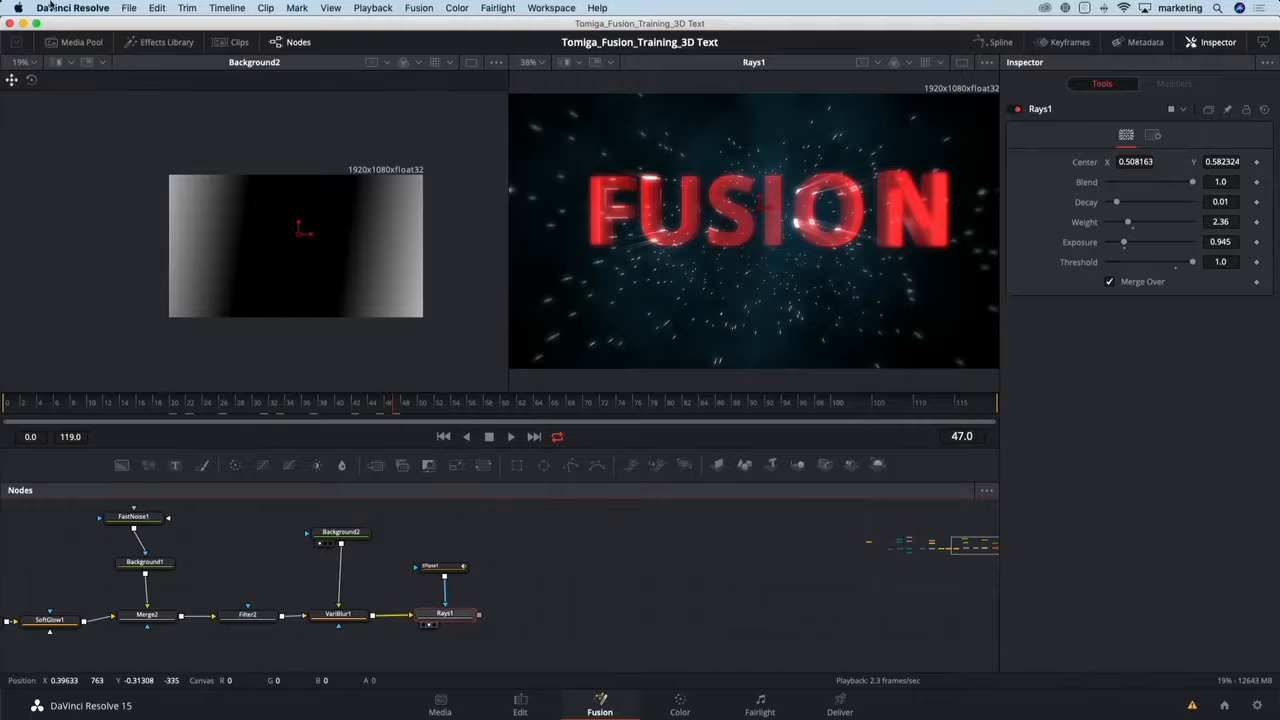
click(160, 42)
scroll(60, 300, down, 2)
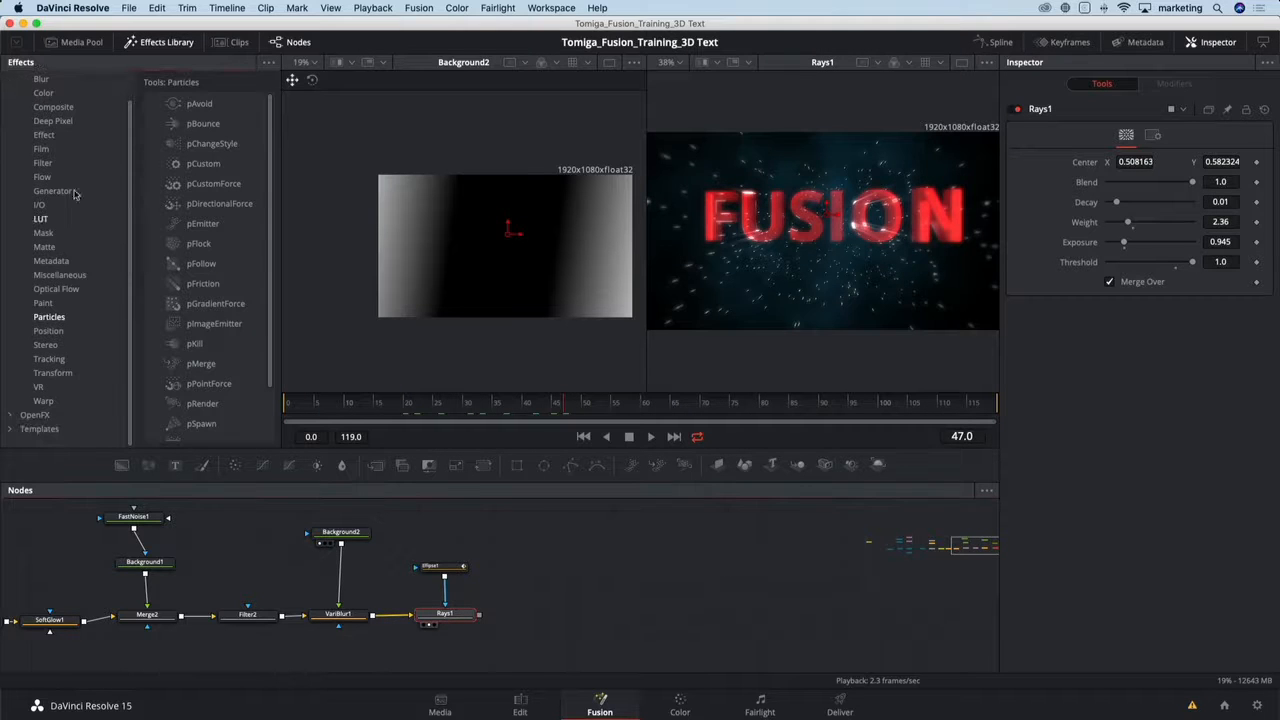
scroll(72, 192, up, 1)
click(12, 80)
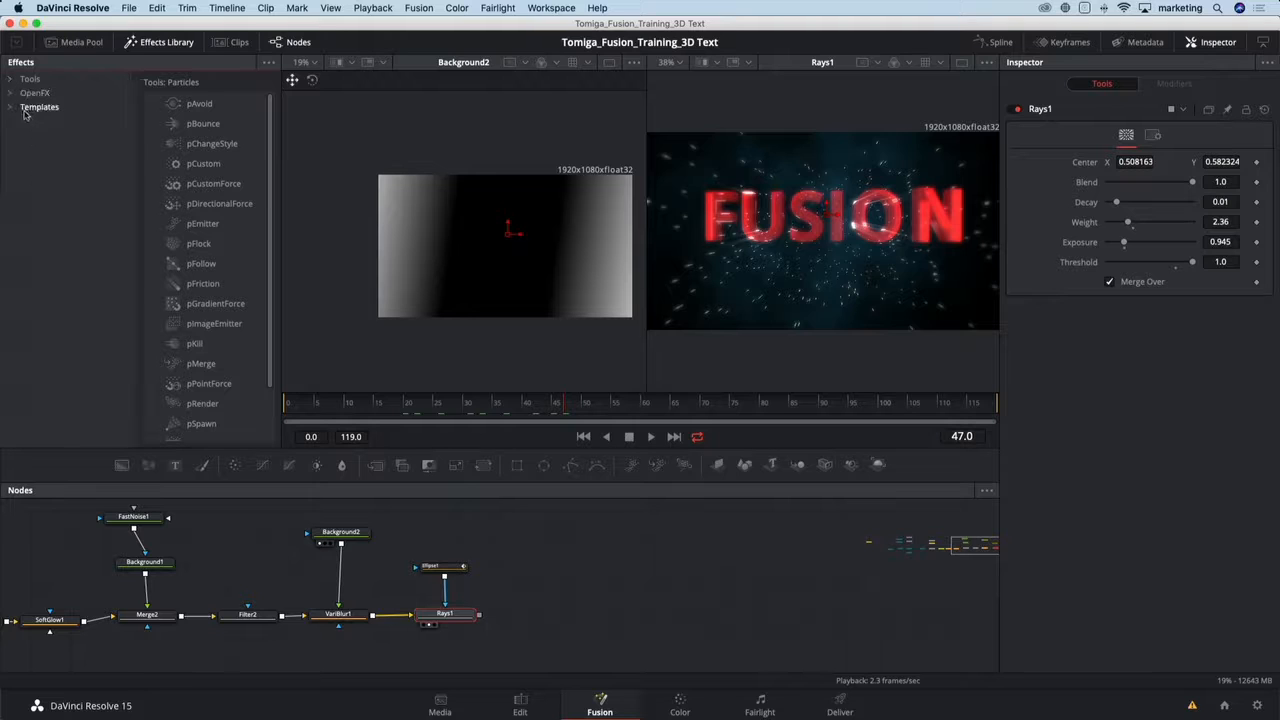
click(26, 109)
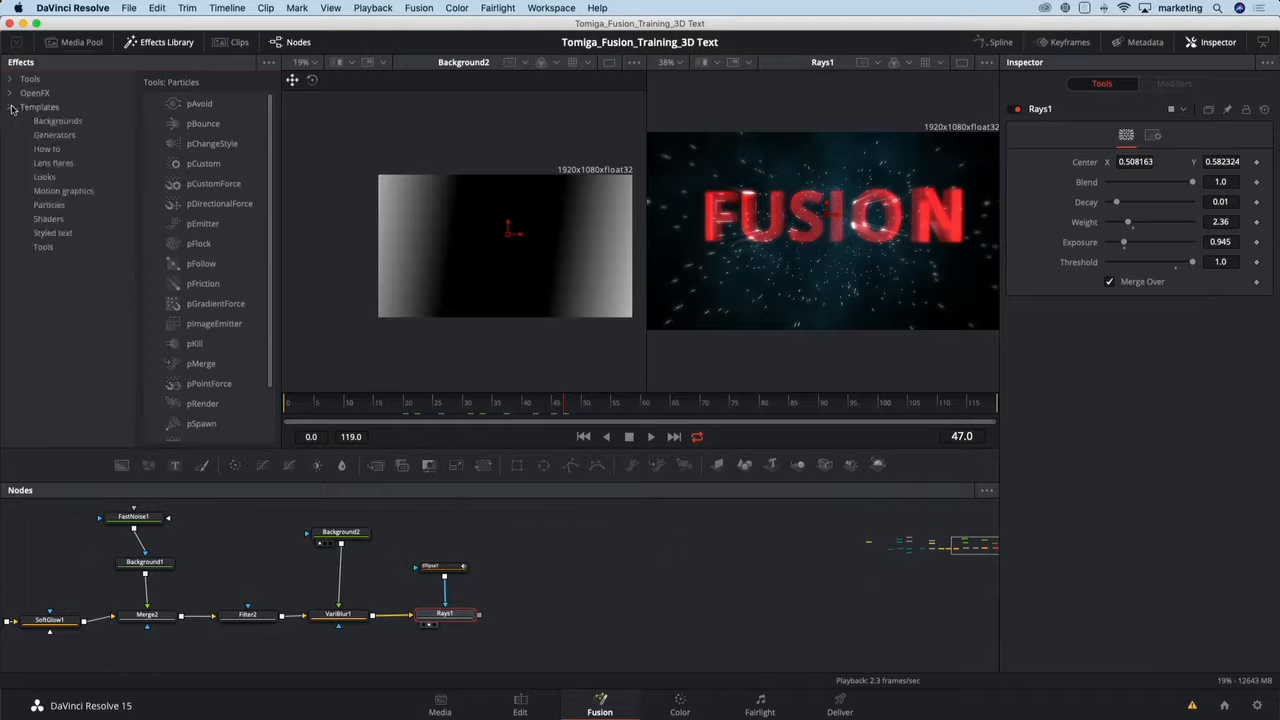
click(60, 247)
drag(238, 128, 514, 612)
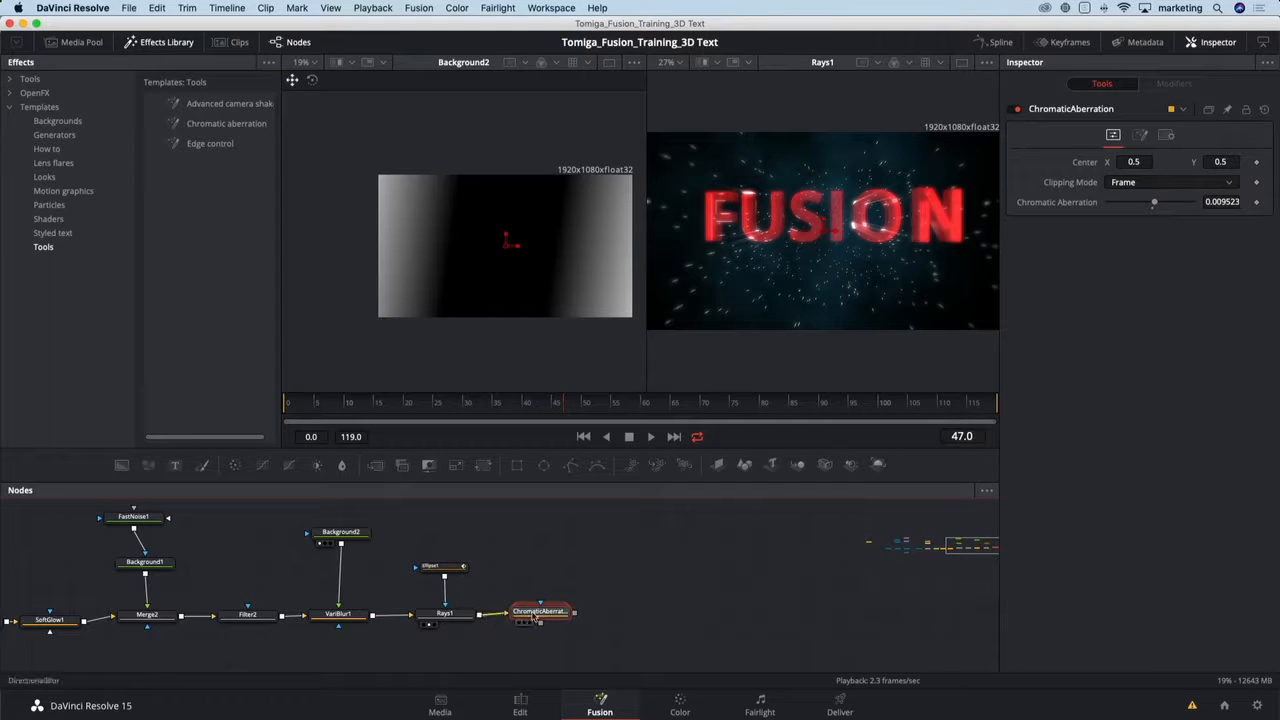
click(535, 619)
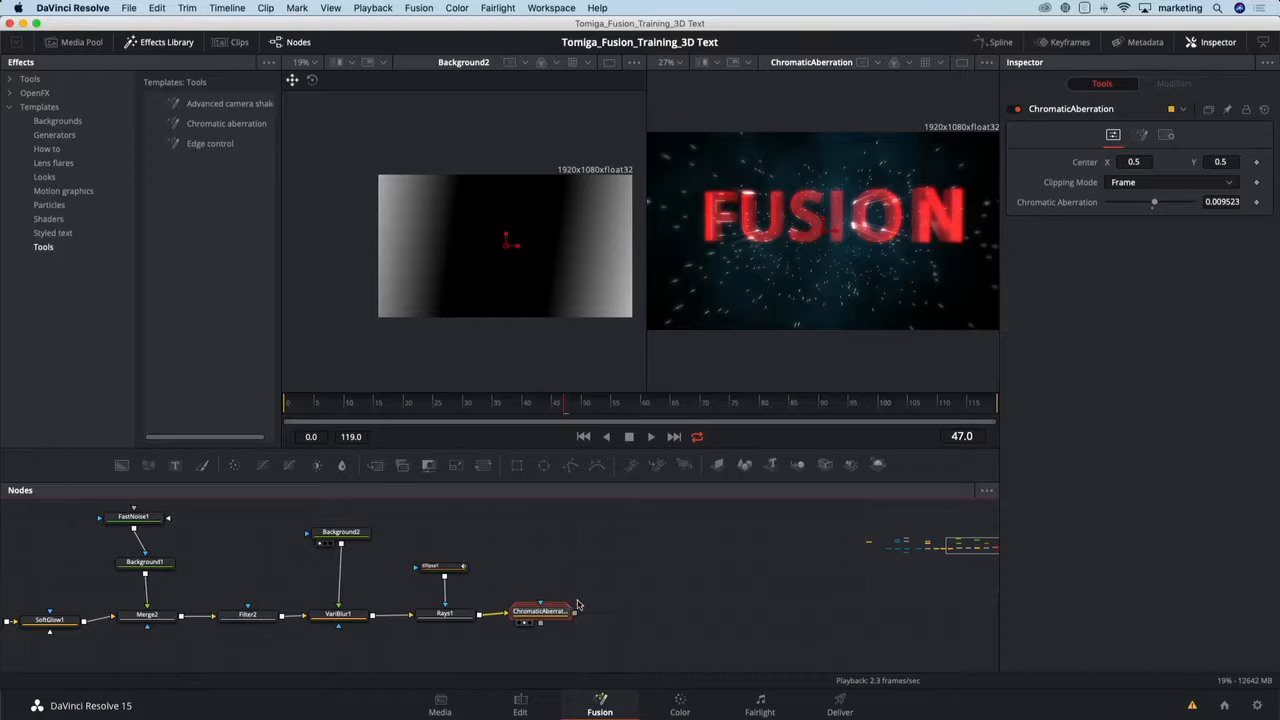
drag(556, 619, 565, 619)
- Add a Filter node after the chromatic aberration node and show its result in the viewer
key(shift+space)
text(rays)
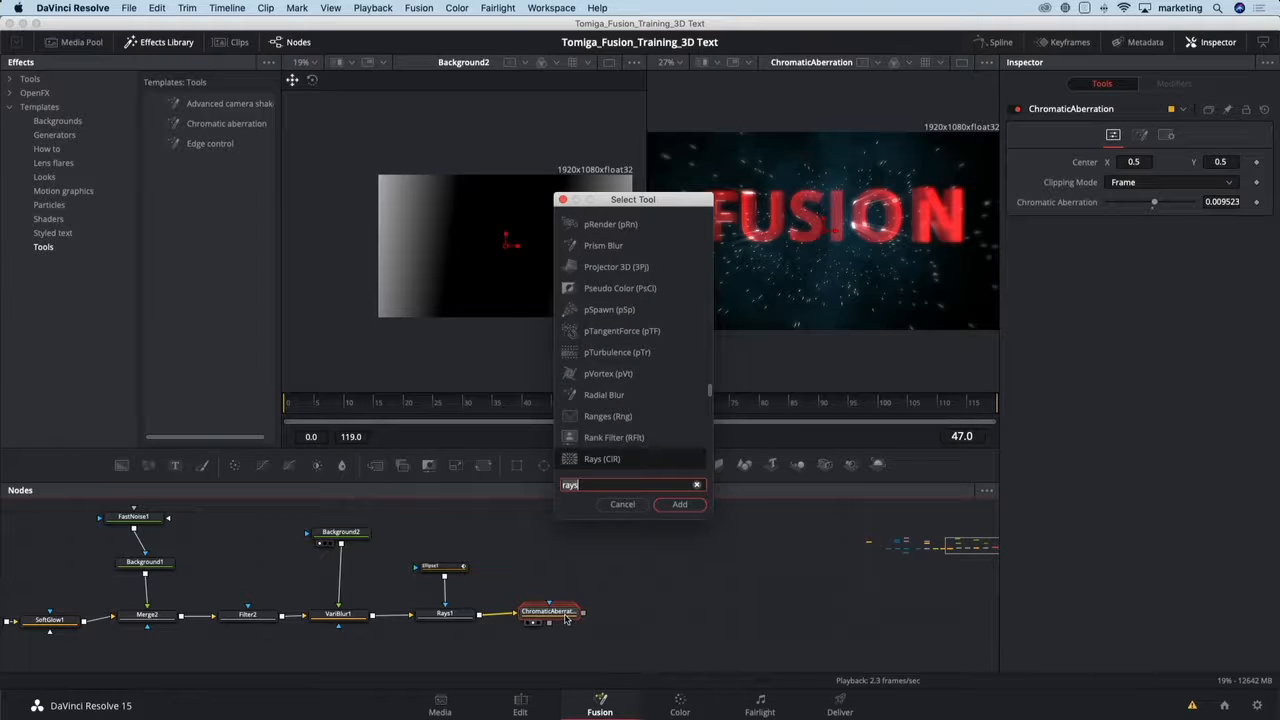
key(BackSpace)
key(BackSpace)
key(BackSpace)
key(BackSpace)
text(filt)
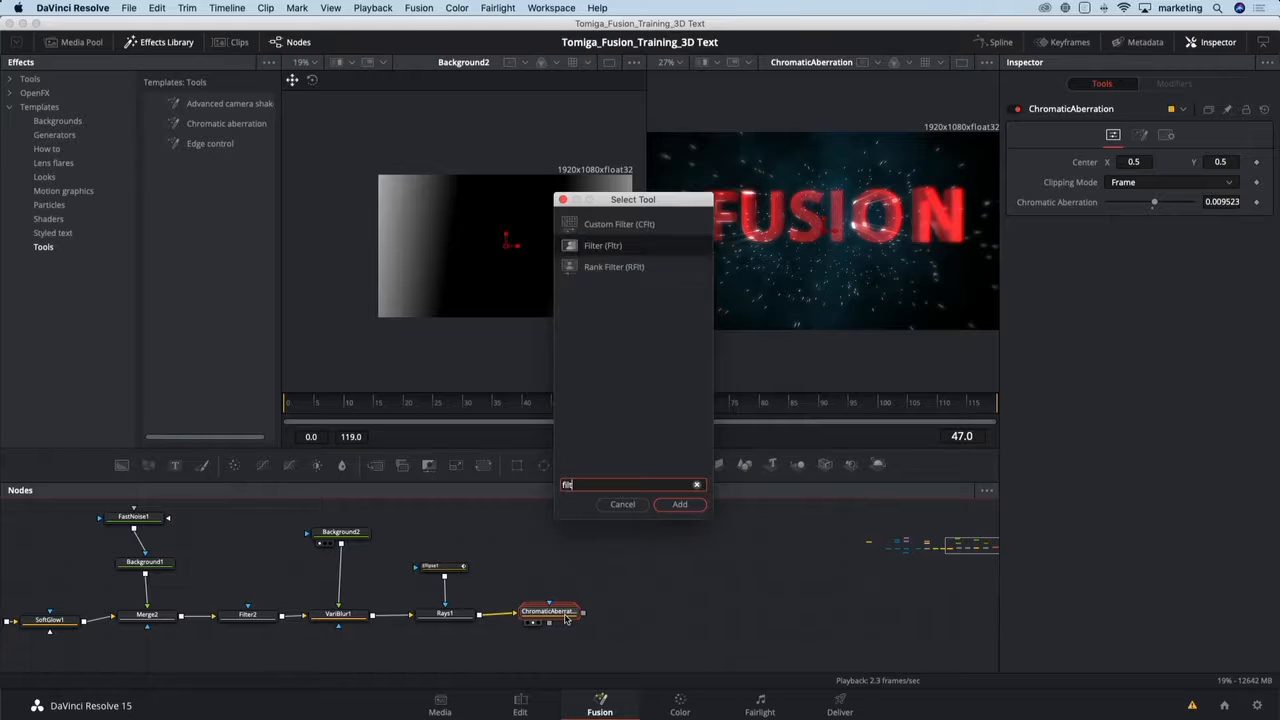
key(Return)
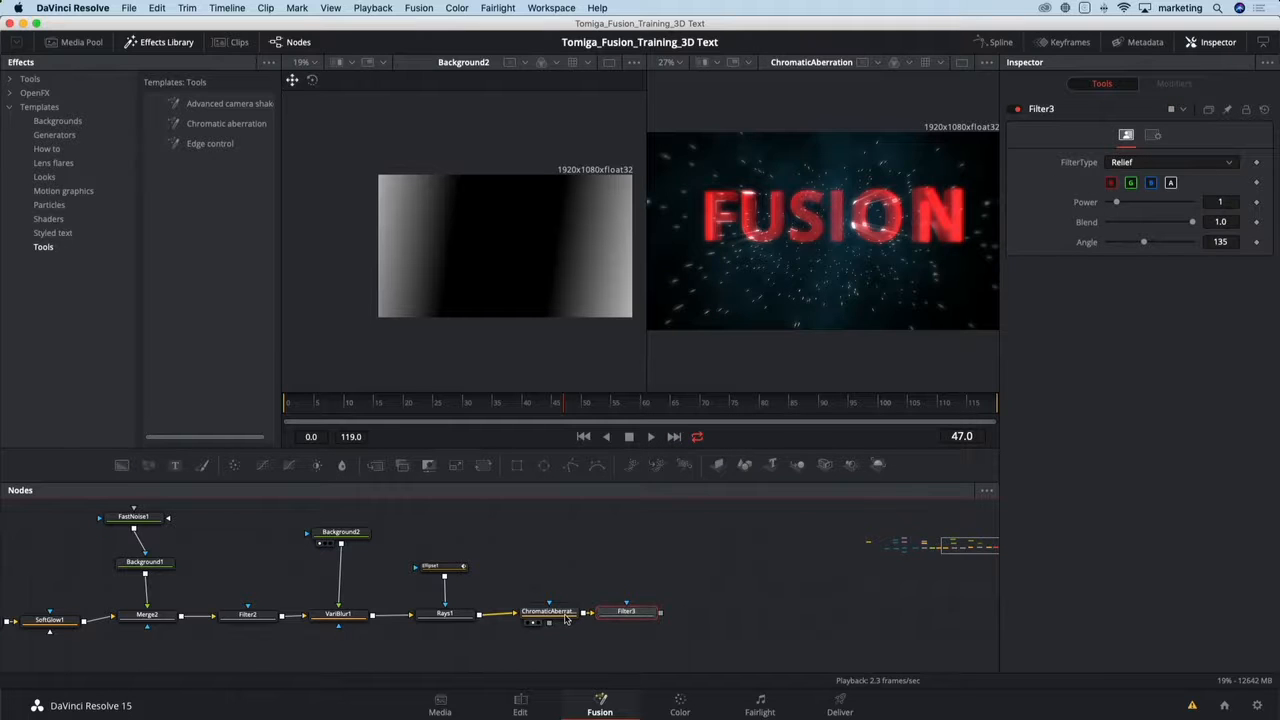
key(2)
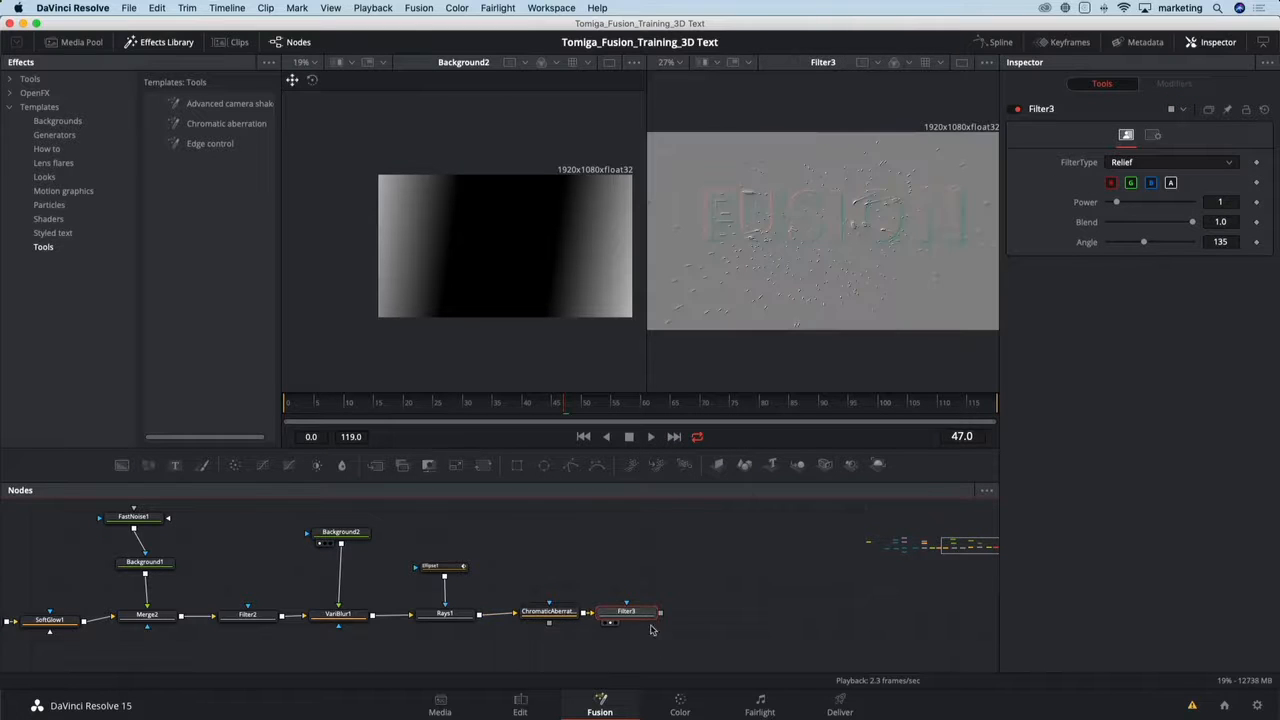
- Set Filter3 to the Grain type with Power 2, and compare the image with the filter disabled and enabled
click(1136, 162)
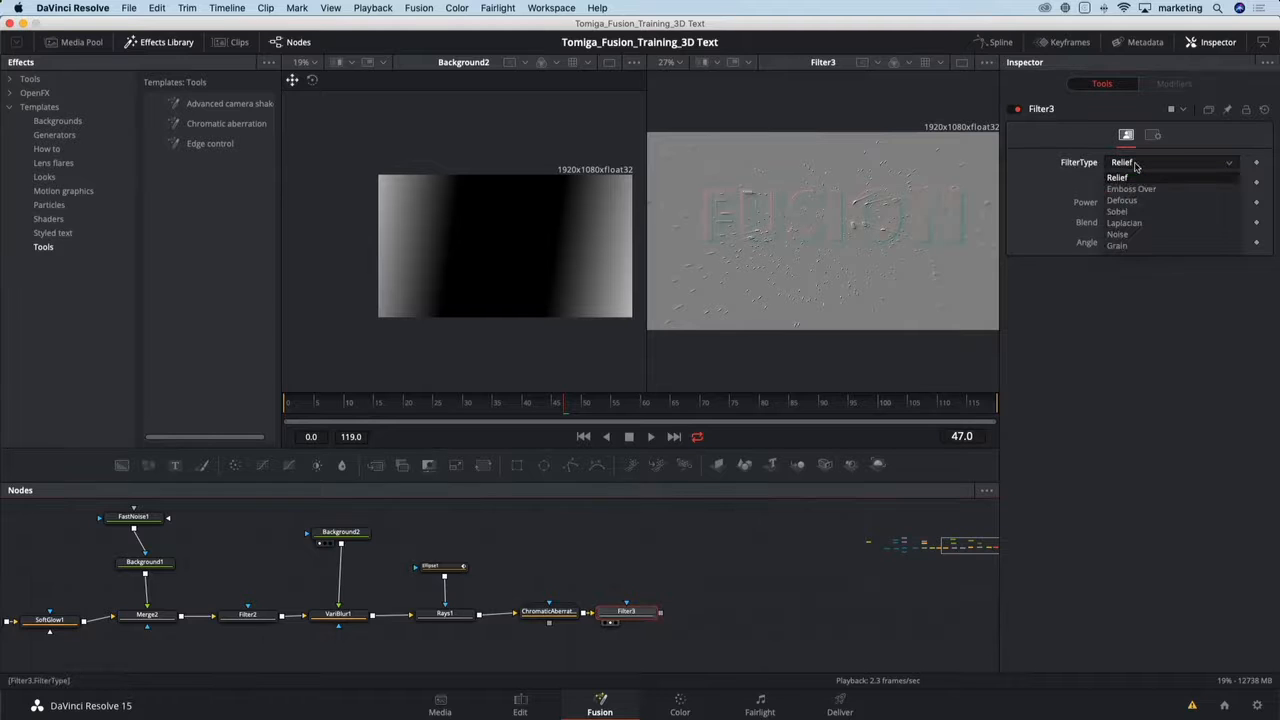
click(1126, 247)
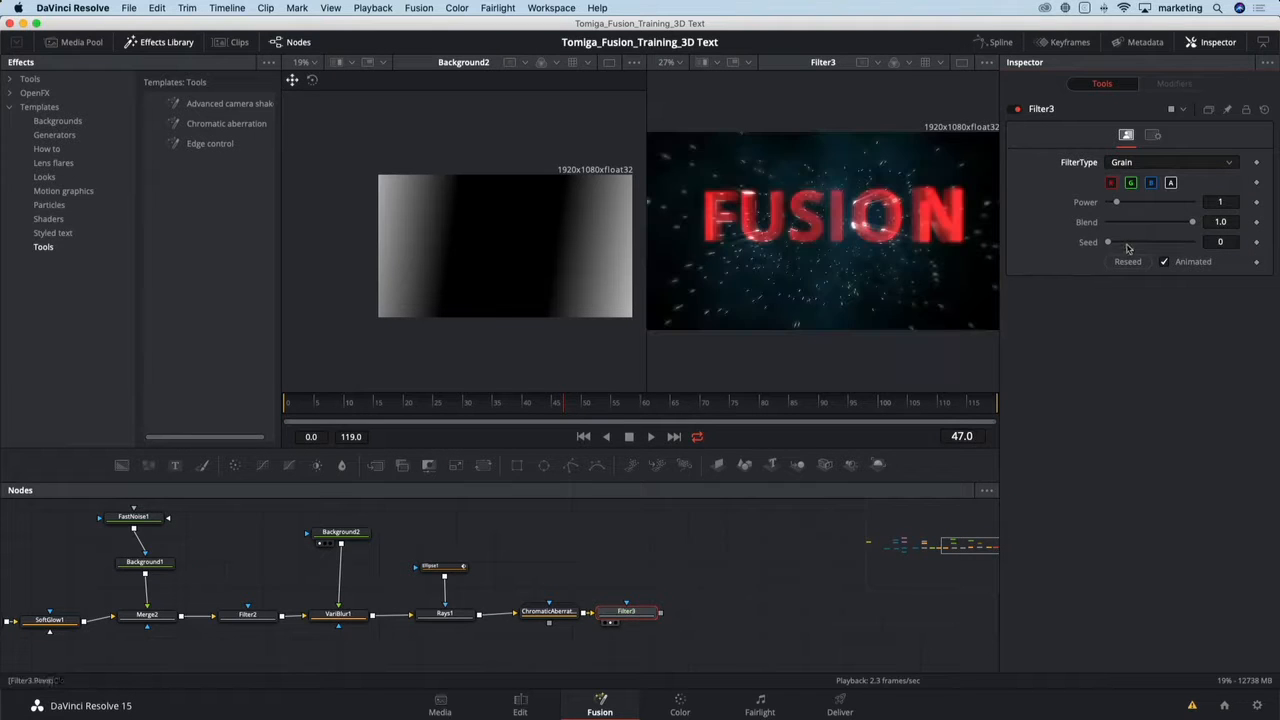
drag(1117, 204, 1123, 206)
scroll(991, 175, up, 5)
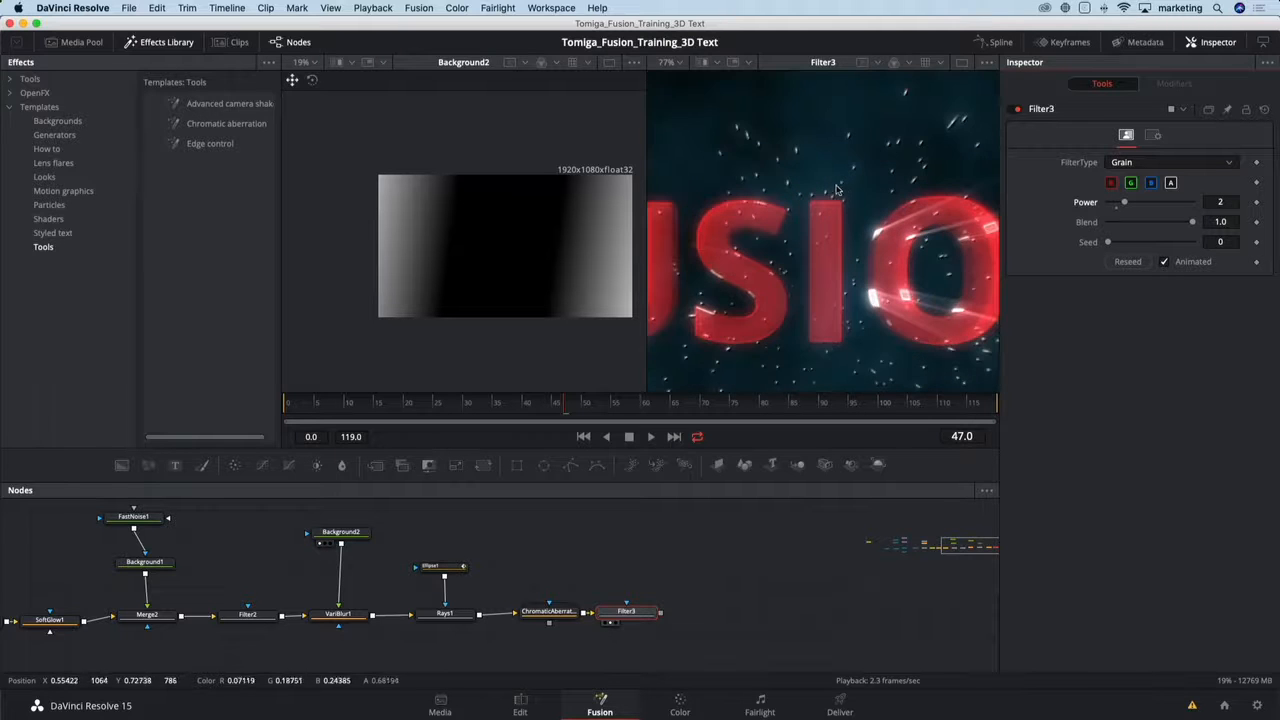
click(1016, 109)
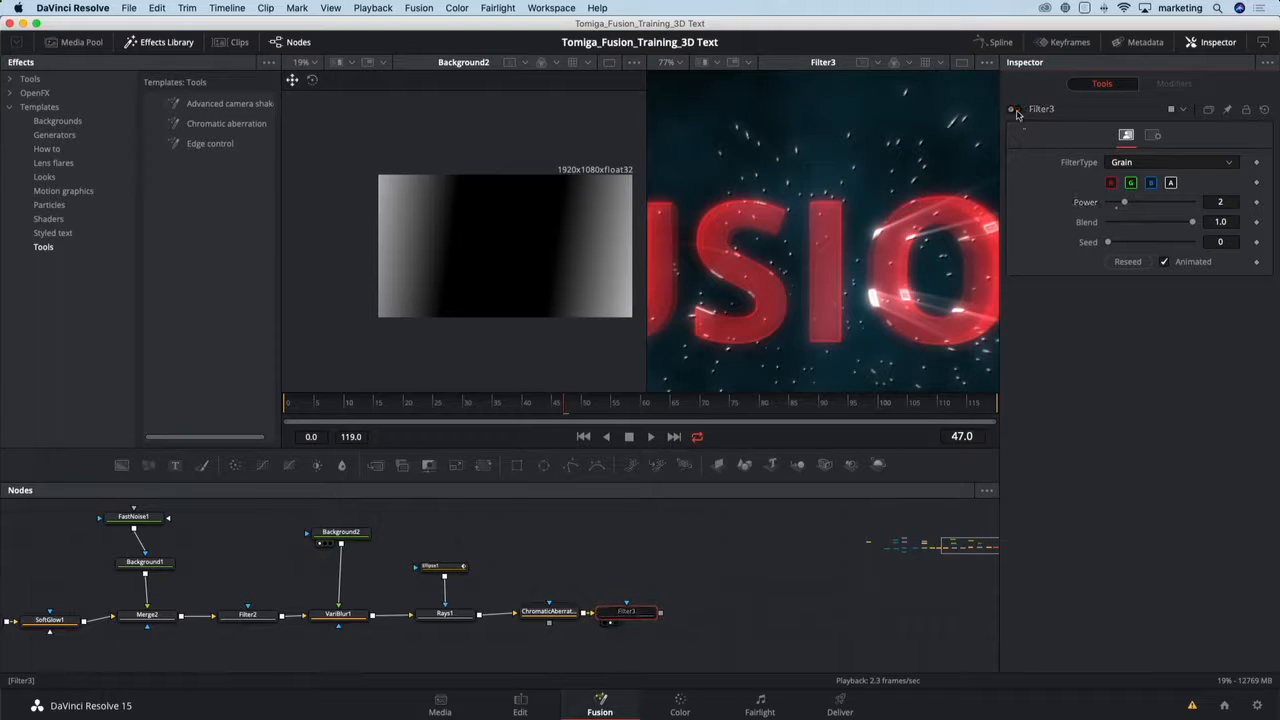
click(1016, 110)
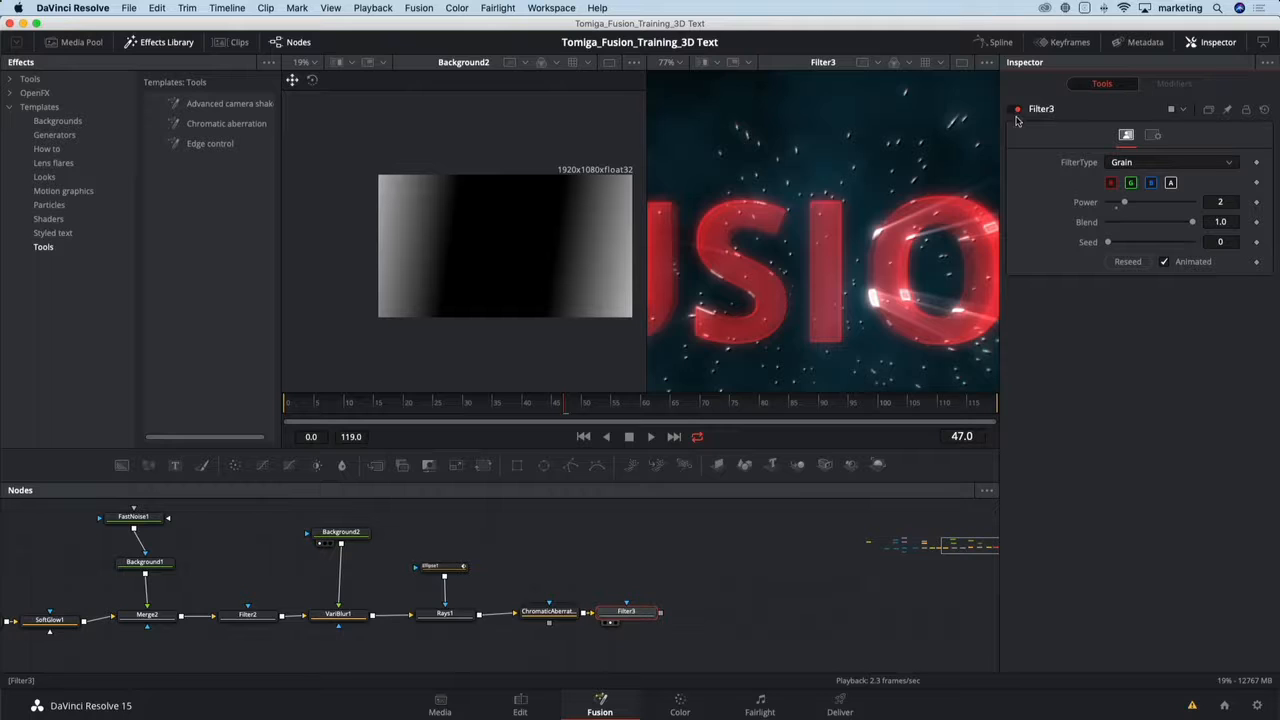
- Hide the effects library, show Filter3 in a single enlarged viewer, and preview the finished title through frame 85
click(176, 46)
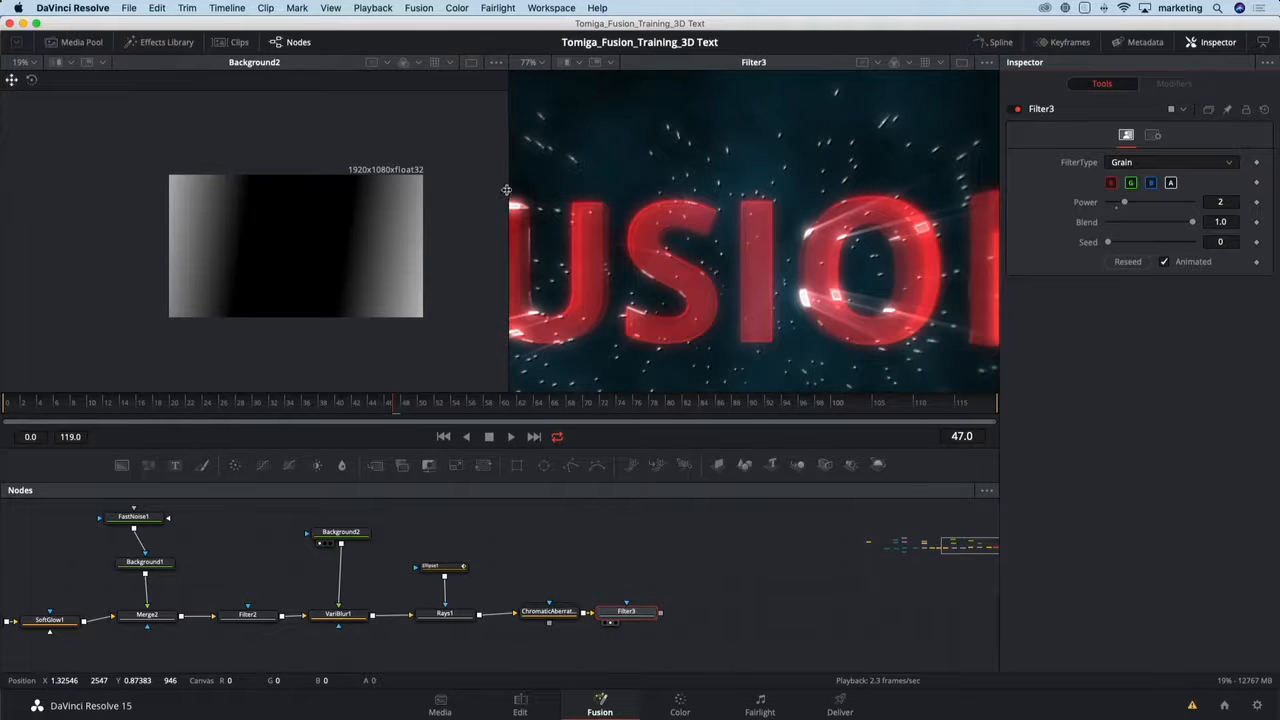
drag(506, 190, 427, 192)
click(962, 62)
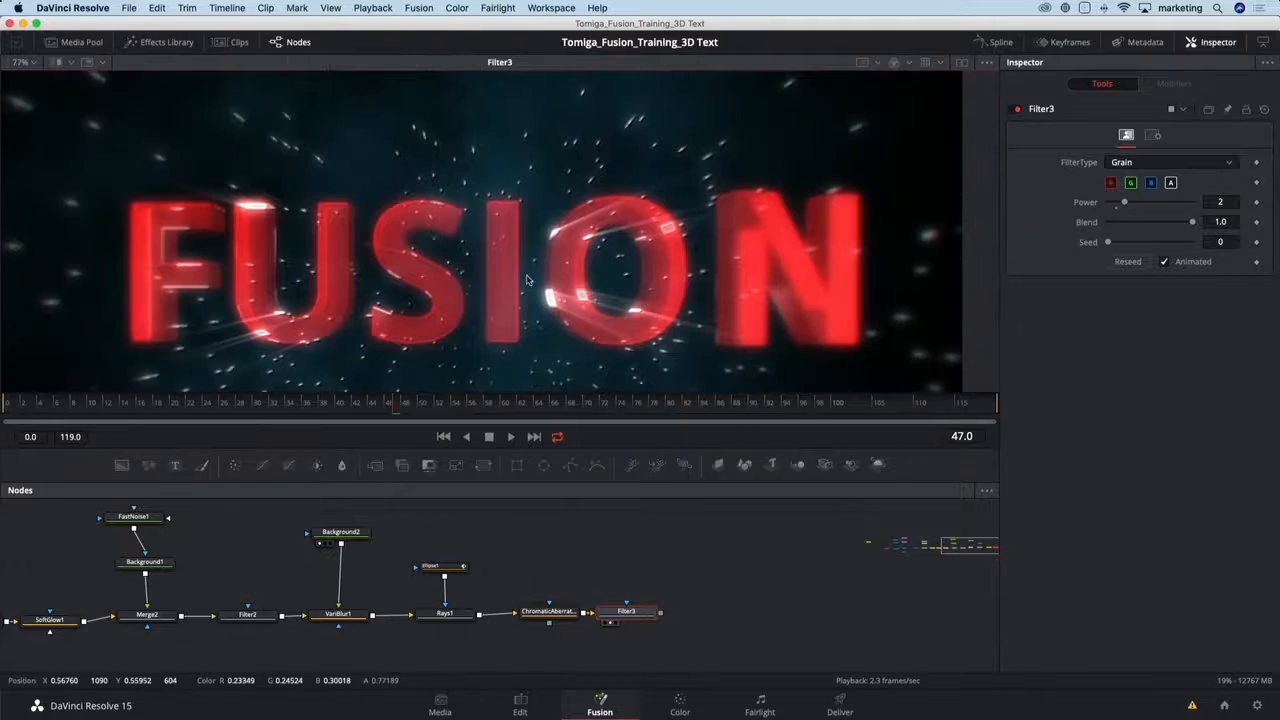
key(ctrl+f)
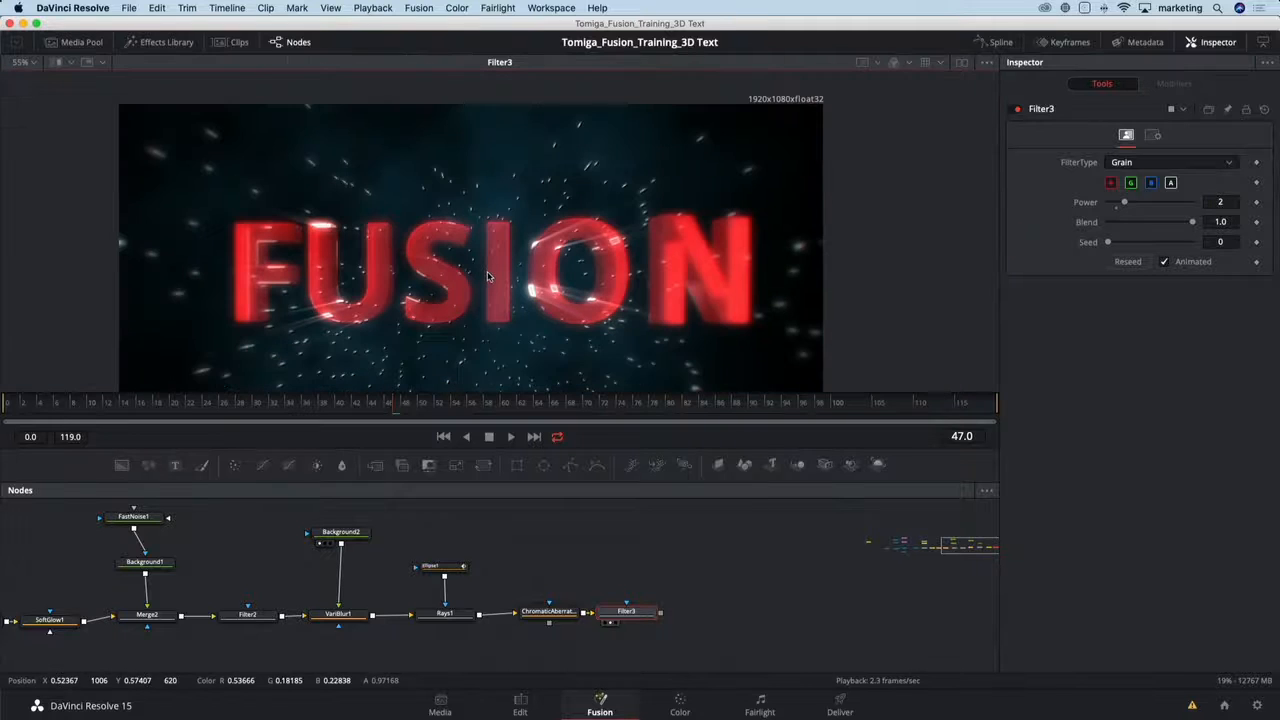
click(594, 408)
click(646, 406)
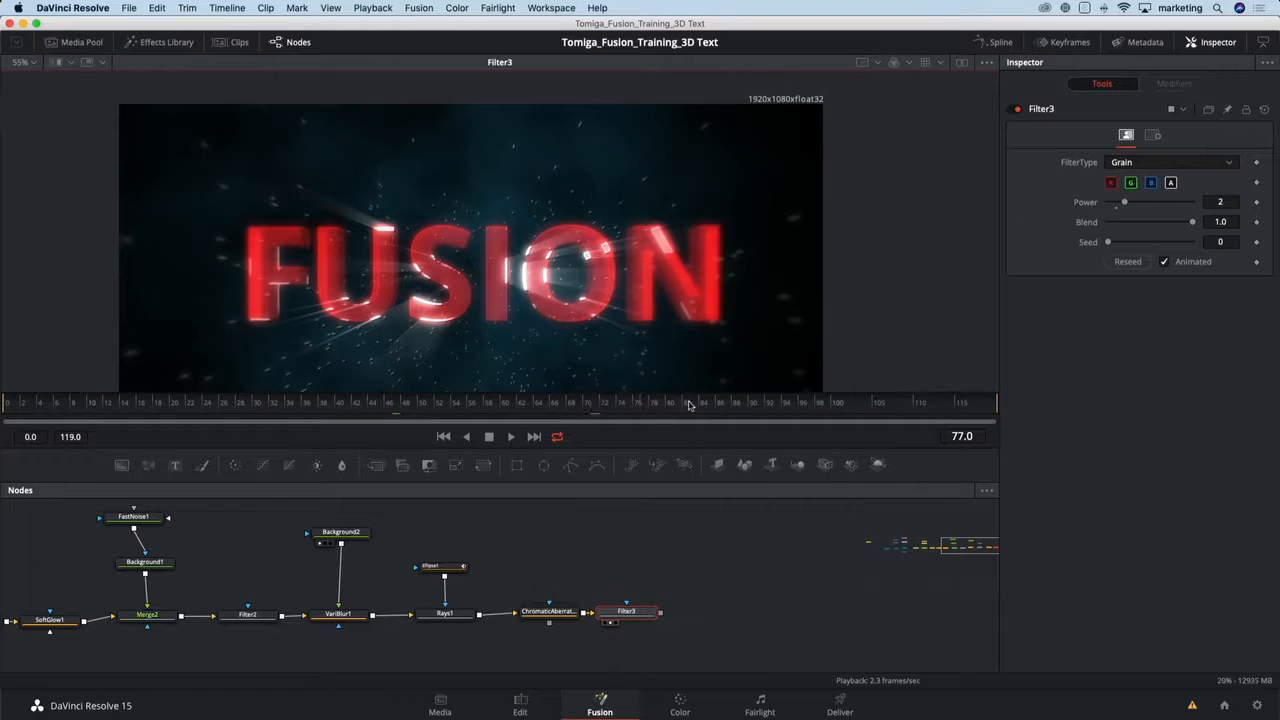
click(712, 404)
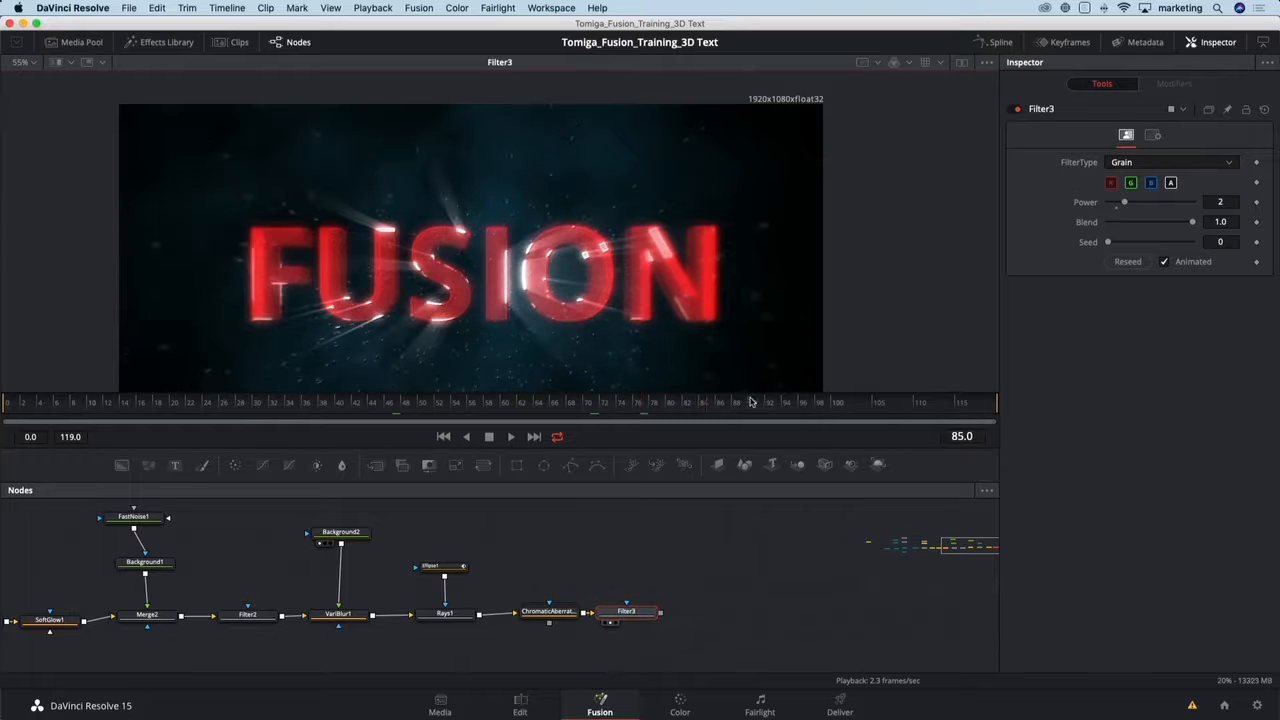
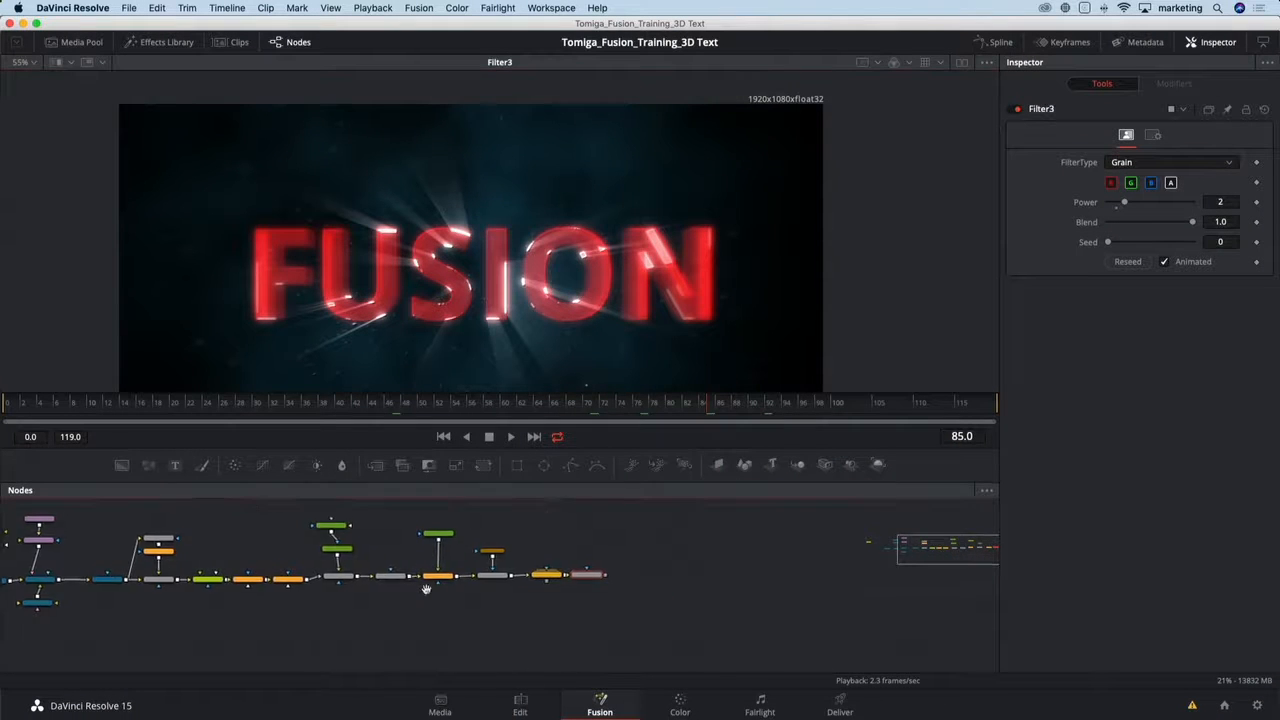
- Add a Shape 3D node below Camera3D1 and show it in the viewer
drag(340, 620, 406, 606)
scroll(406, 600, up, 2)
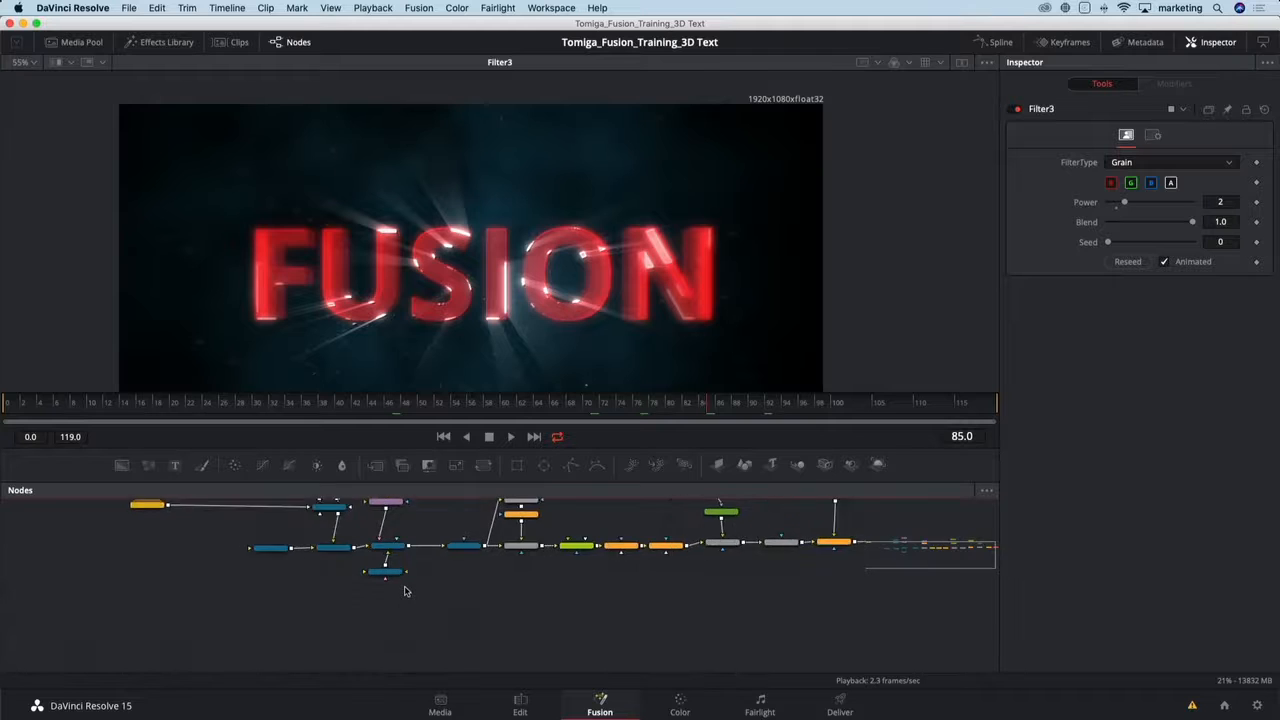
scroll(405, 591, up, 1)
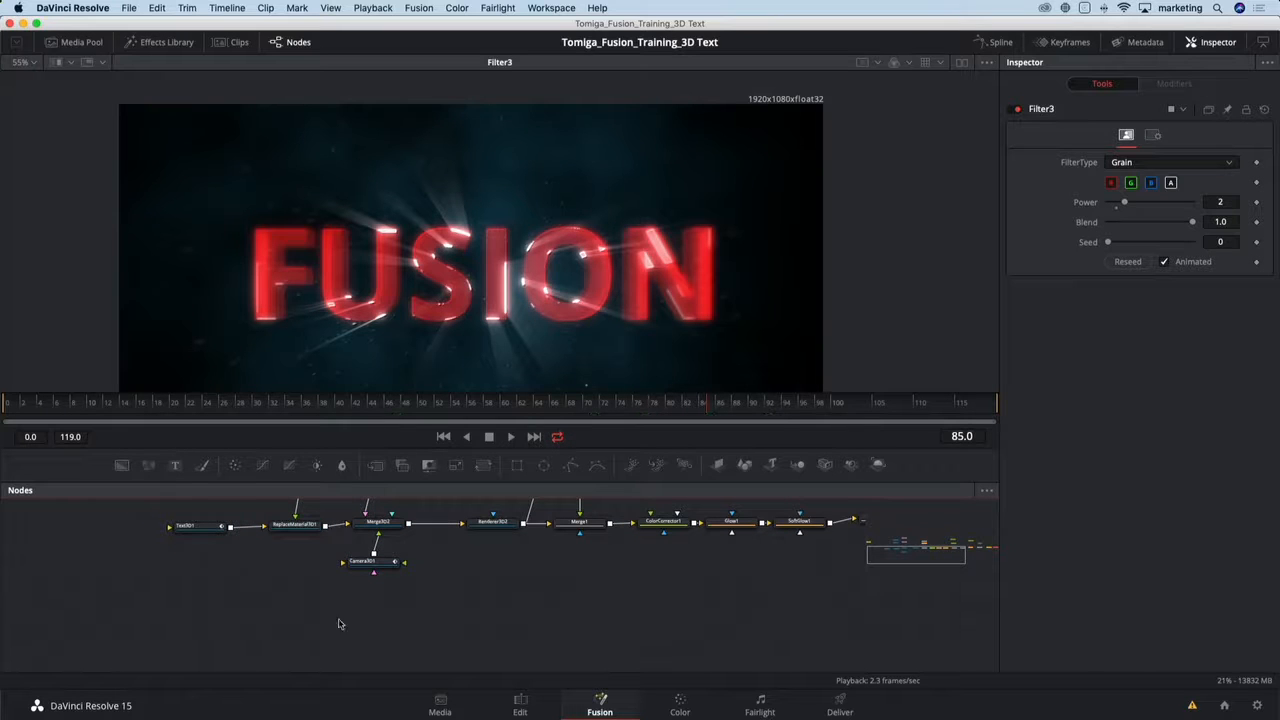
drag(378, 605, 471, 600)
scroll(471, 600, up, 1)
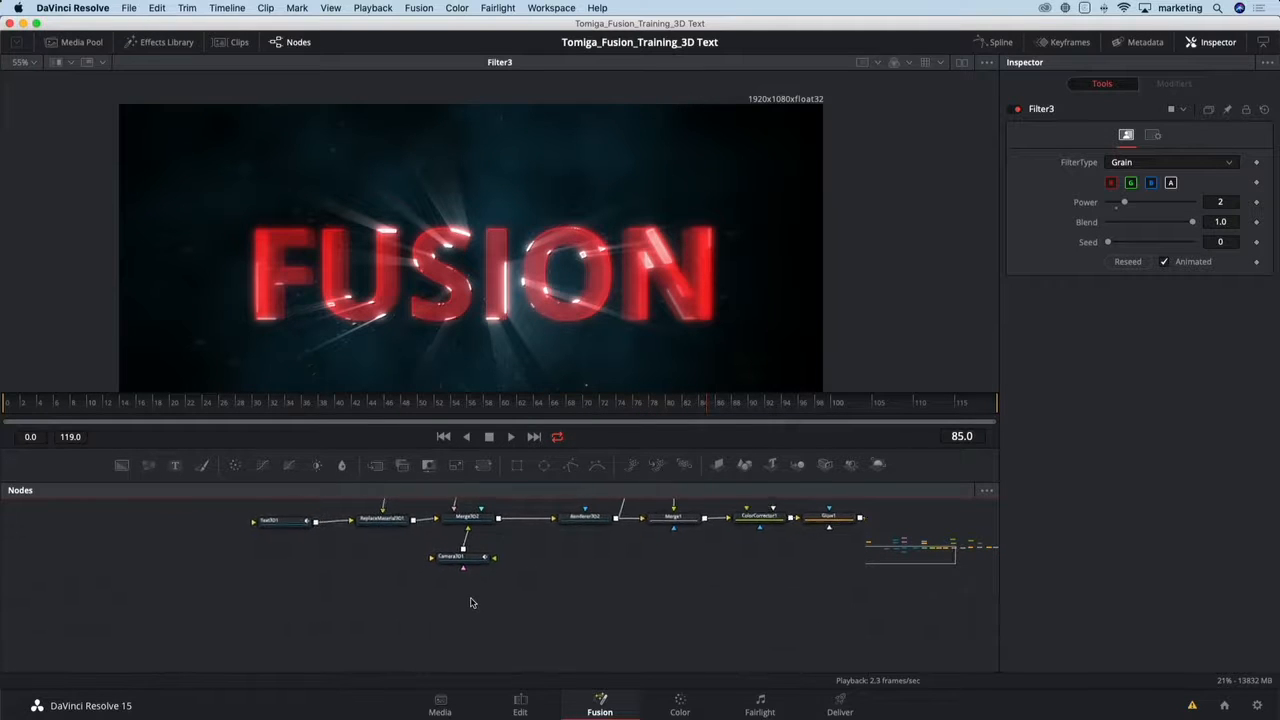
scroll(472, 603, up, 1)
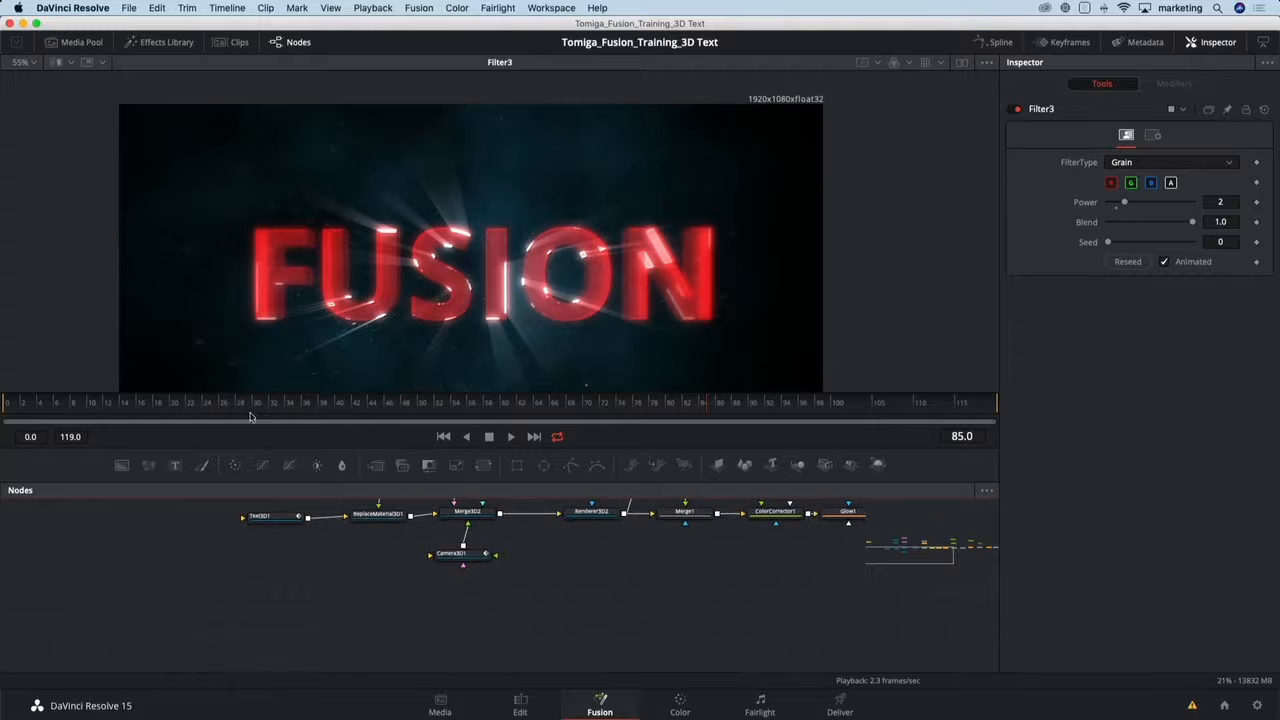
key(shift+space)
text(shap)
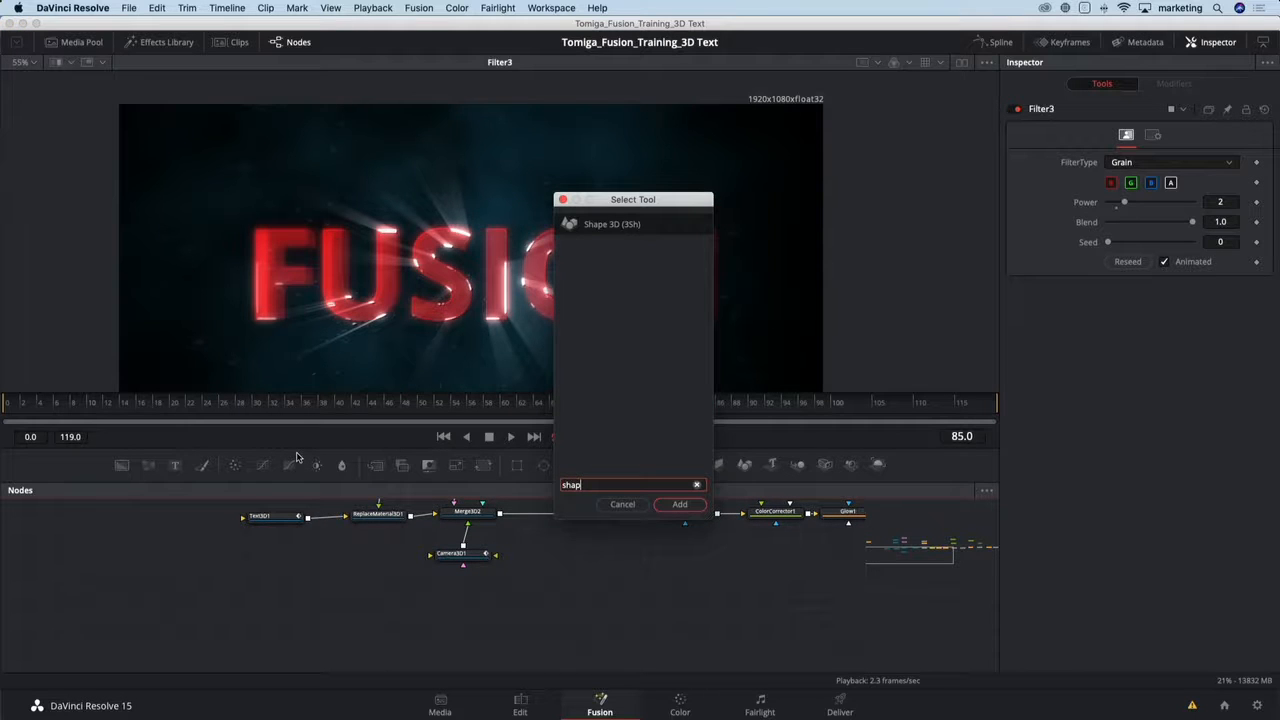
text(e)
key(Return)
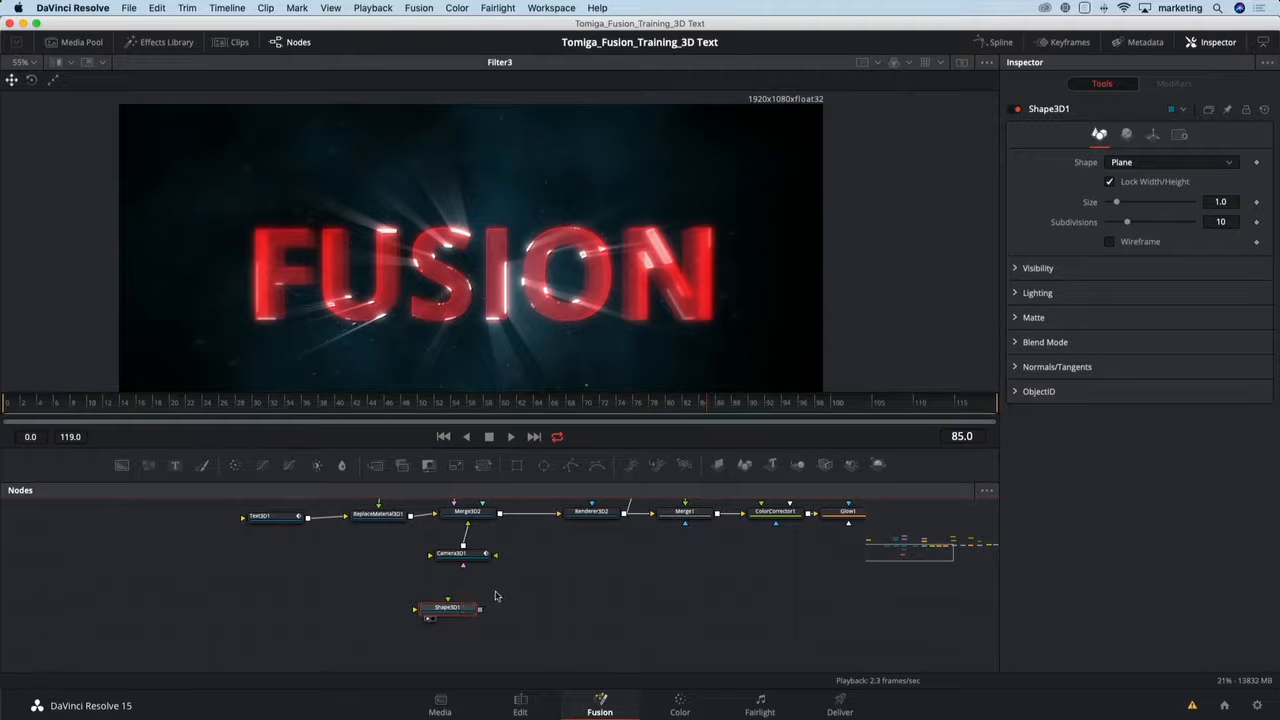
key(1)
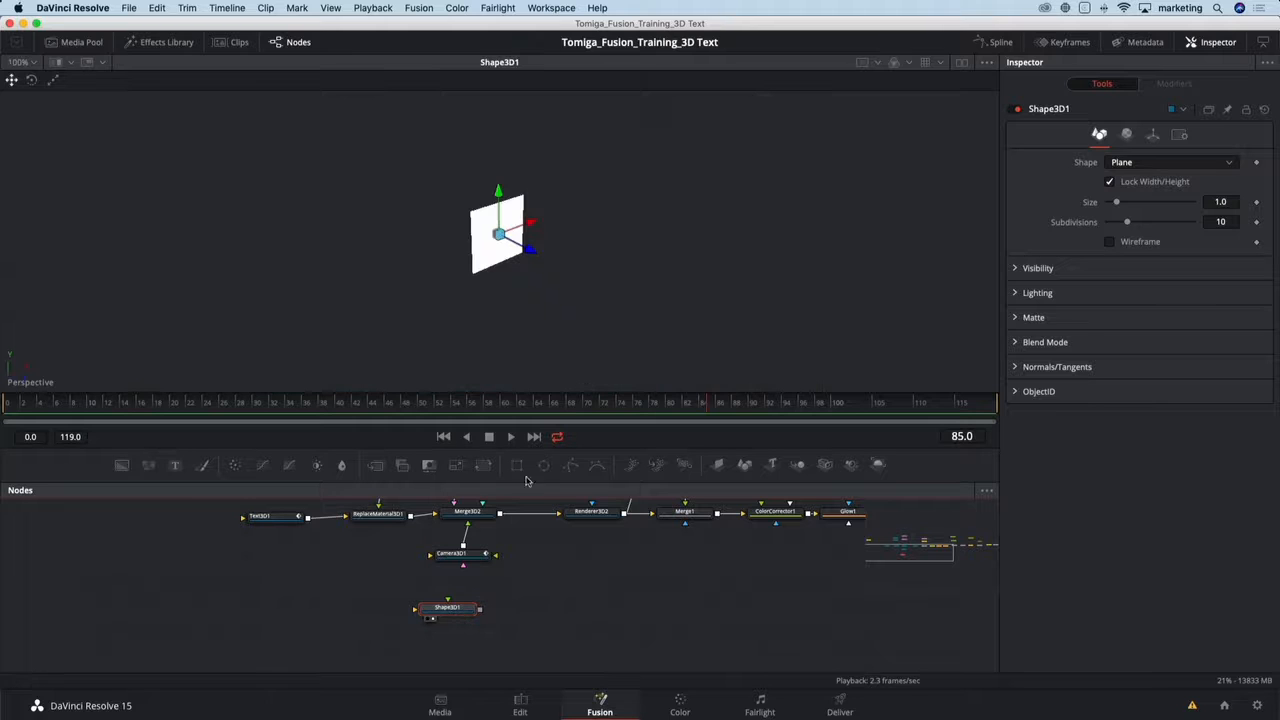
- Change Shape3D1 to a Cube and feed Reflect1's material output into it
click(1140, 164)
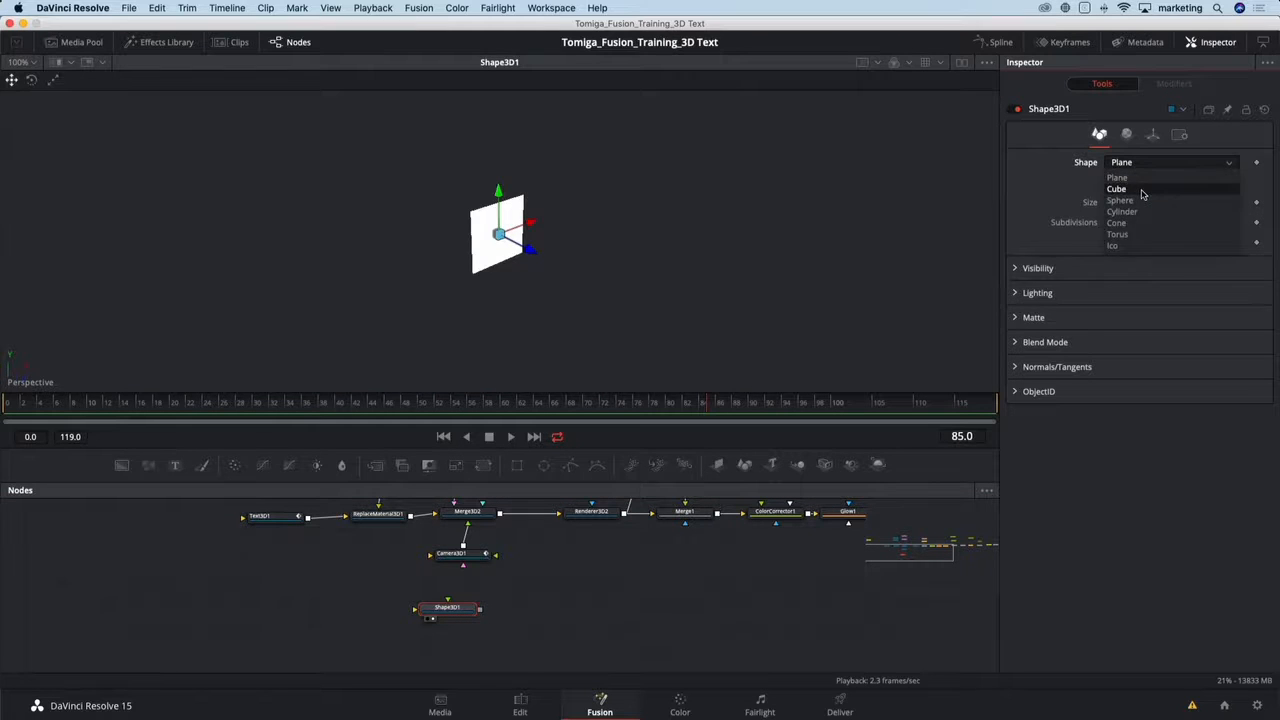
click(1140, 192)
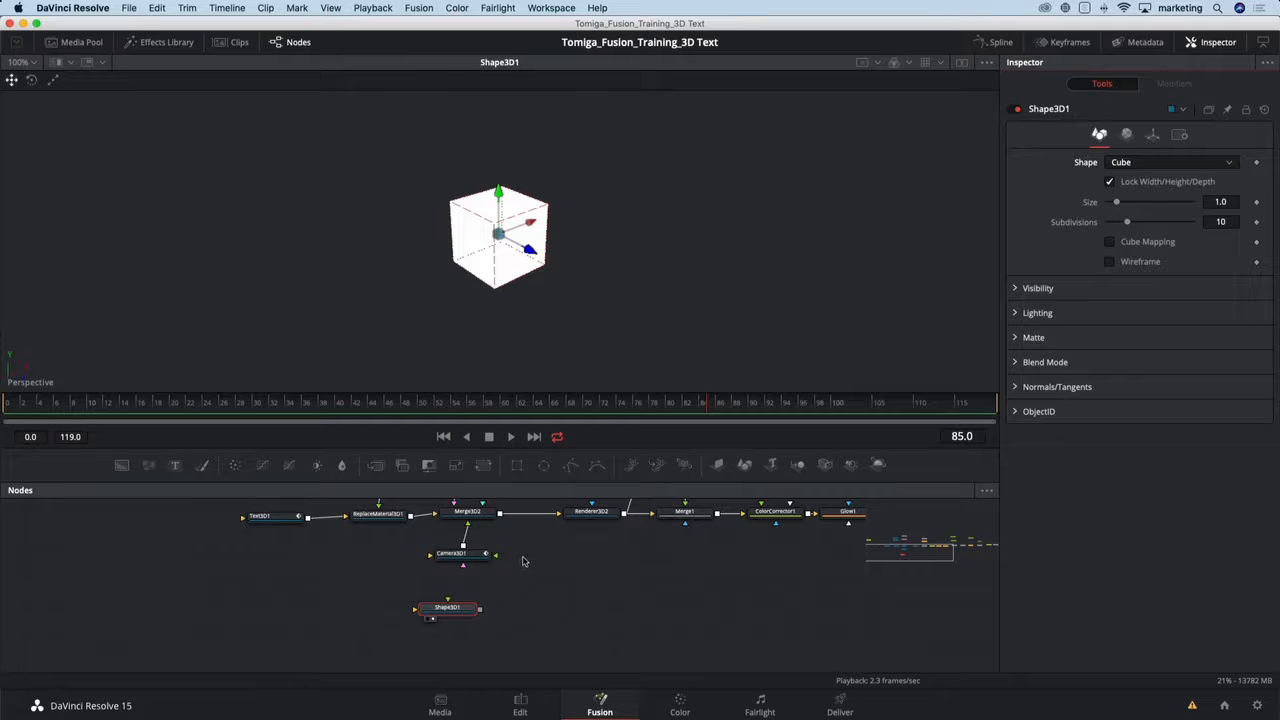
drag(552, 480, 552, 431)
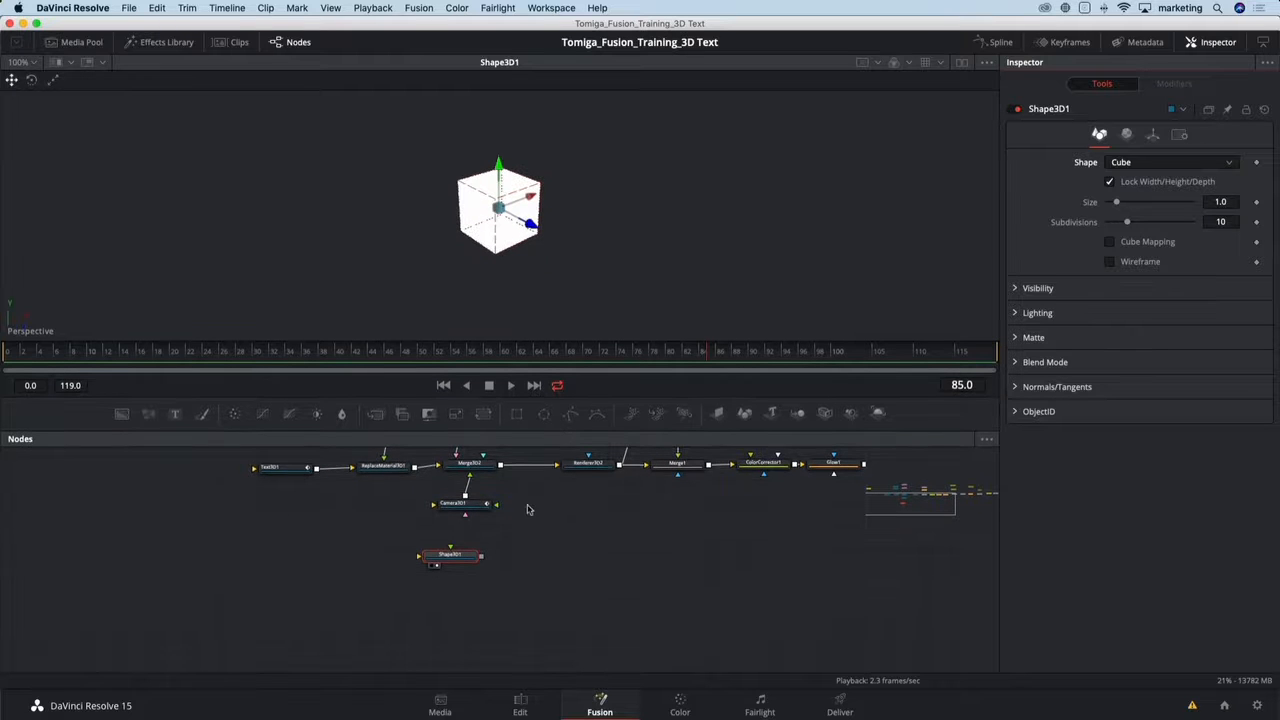
drag(529, 508, 574, 602)
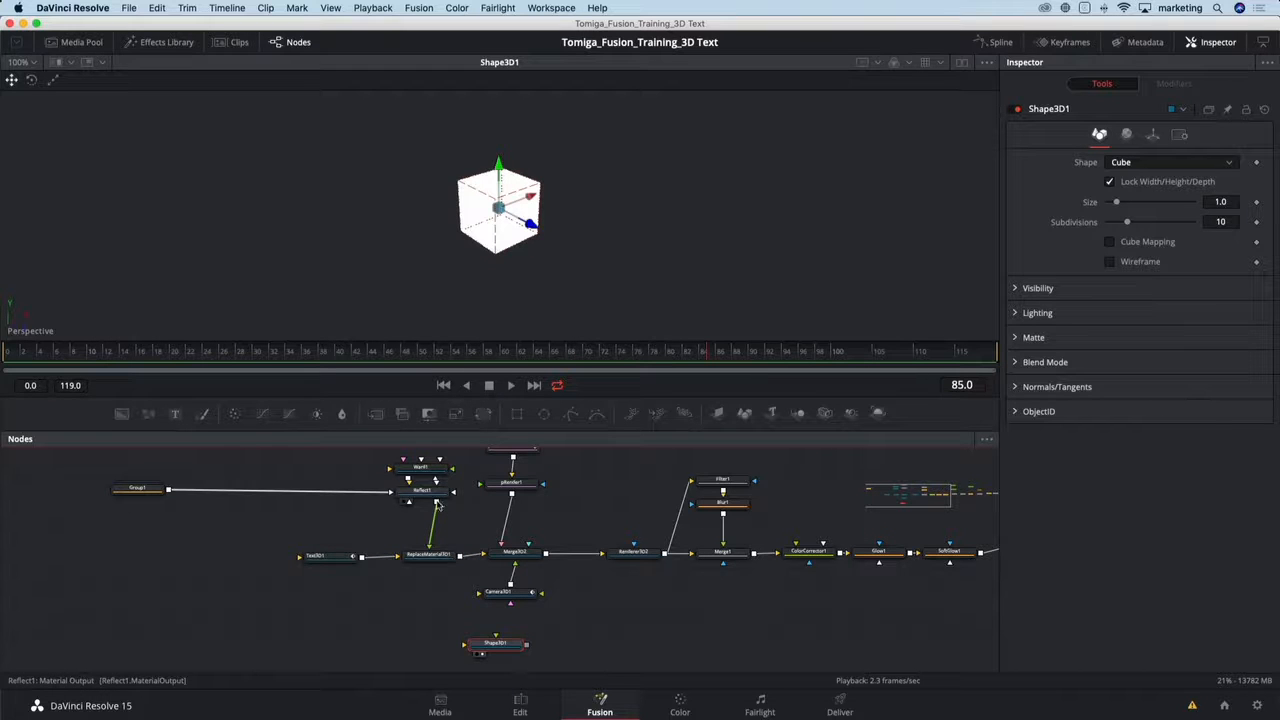
drag(437, 506, 476, 645)
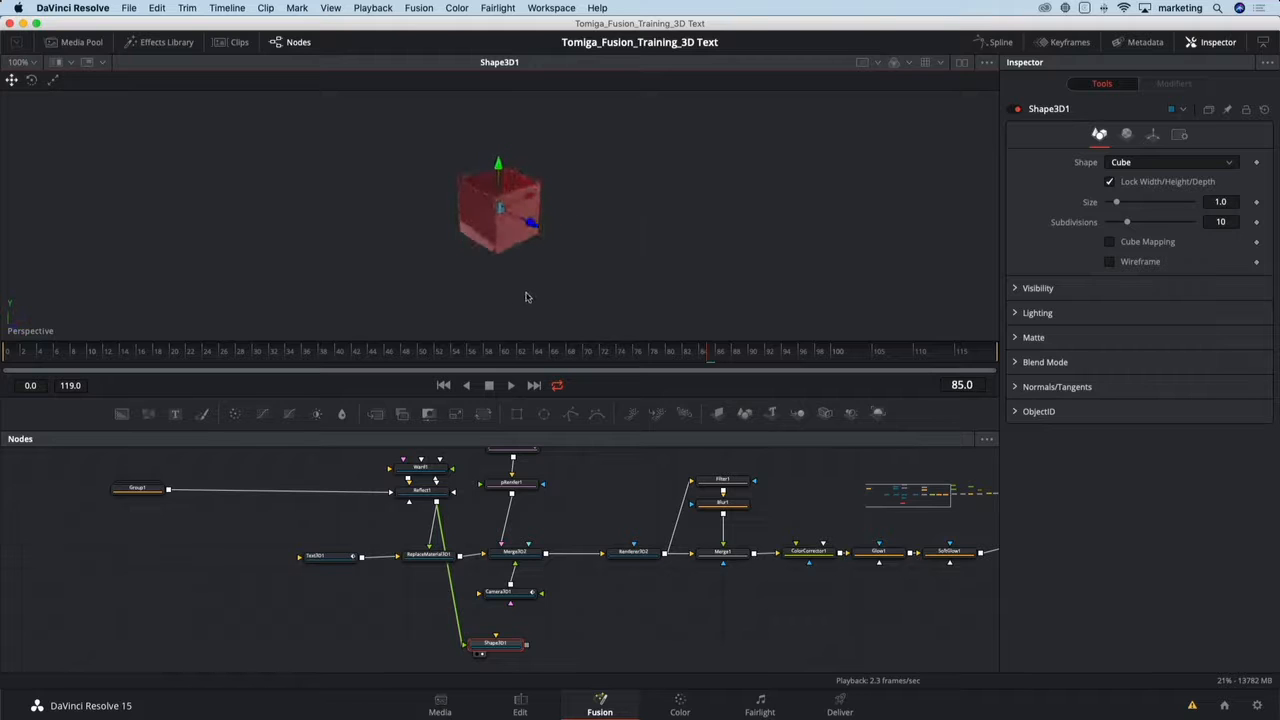
- Restore the dual viewer layout, with Merge3D2 in the first viewer and the final Filter3 result in the second
click(962, 64)
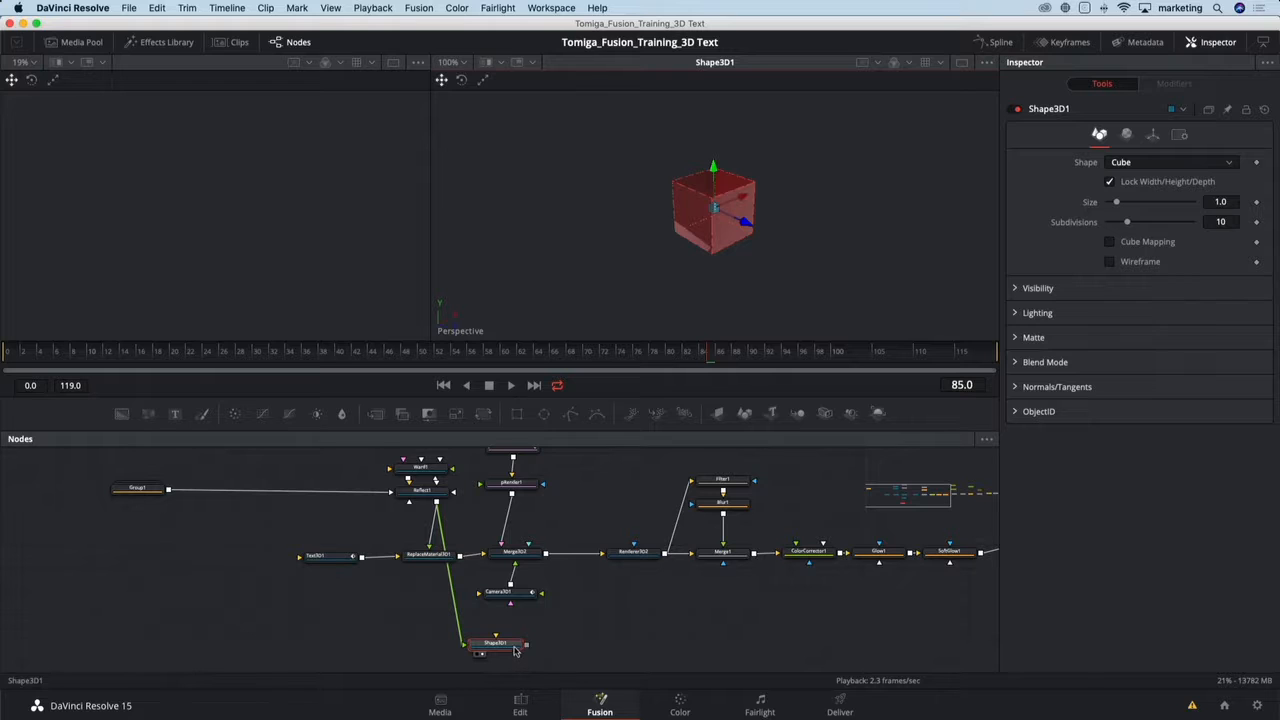
key(1)
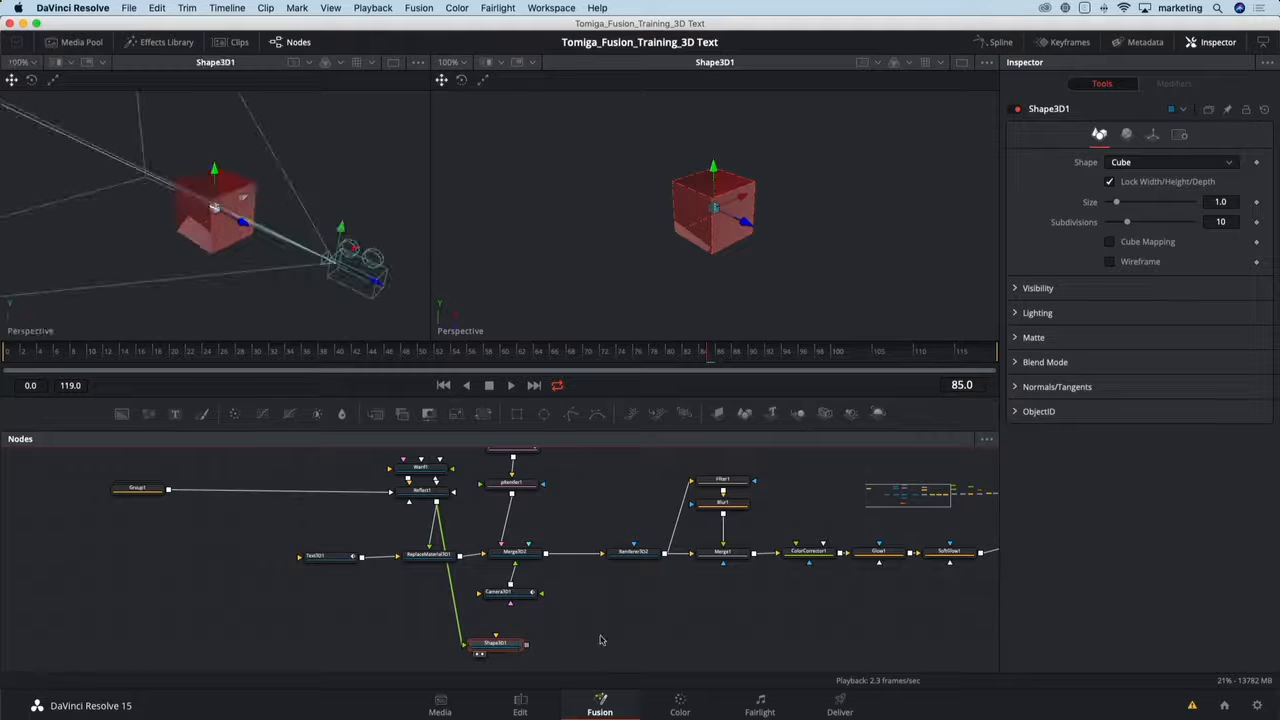
click(525, 556)
key(1)
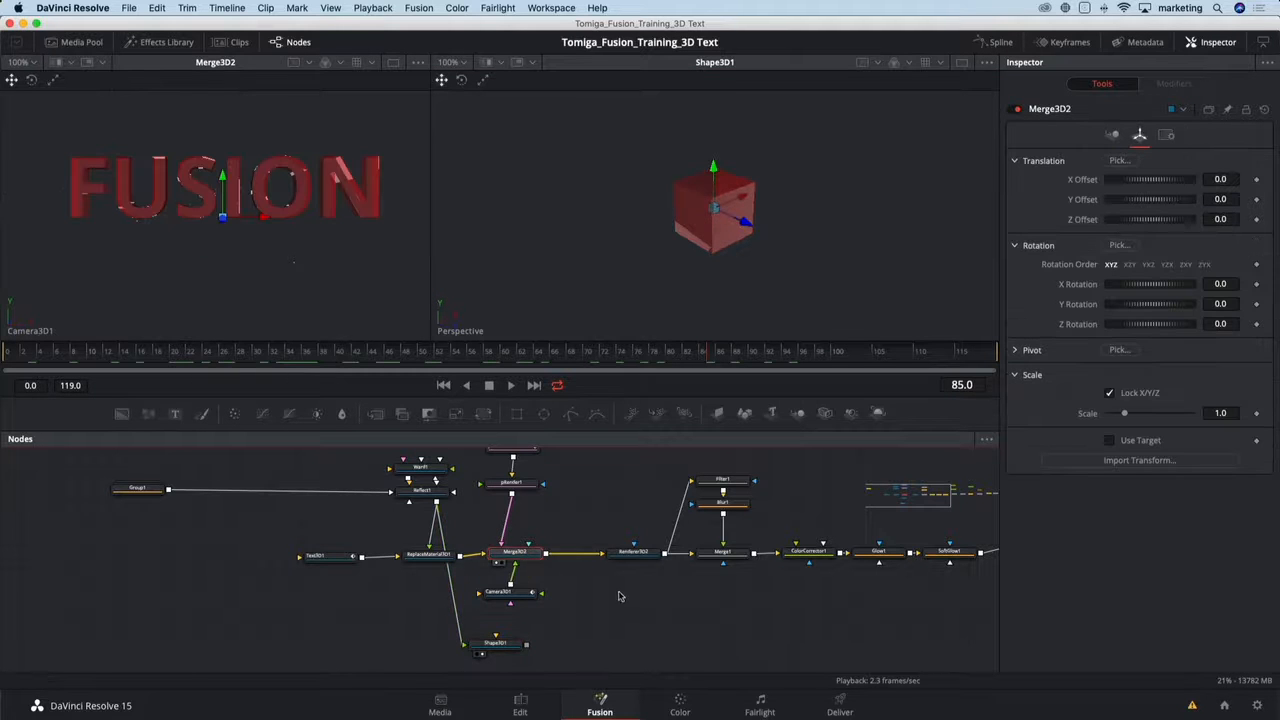
drag(801, 577, 414, 603)
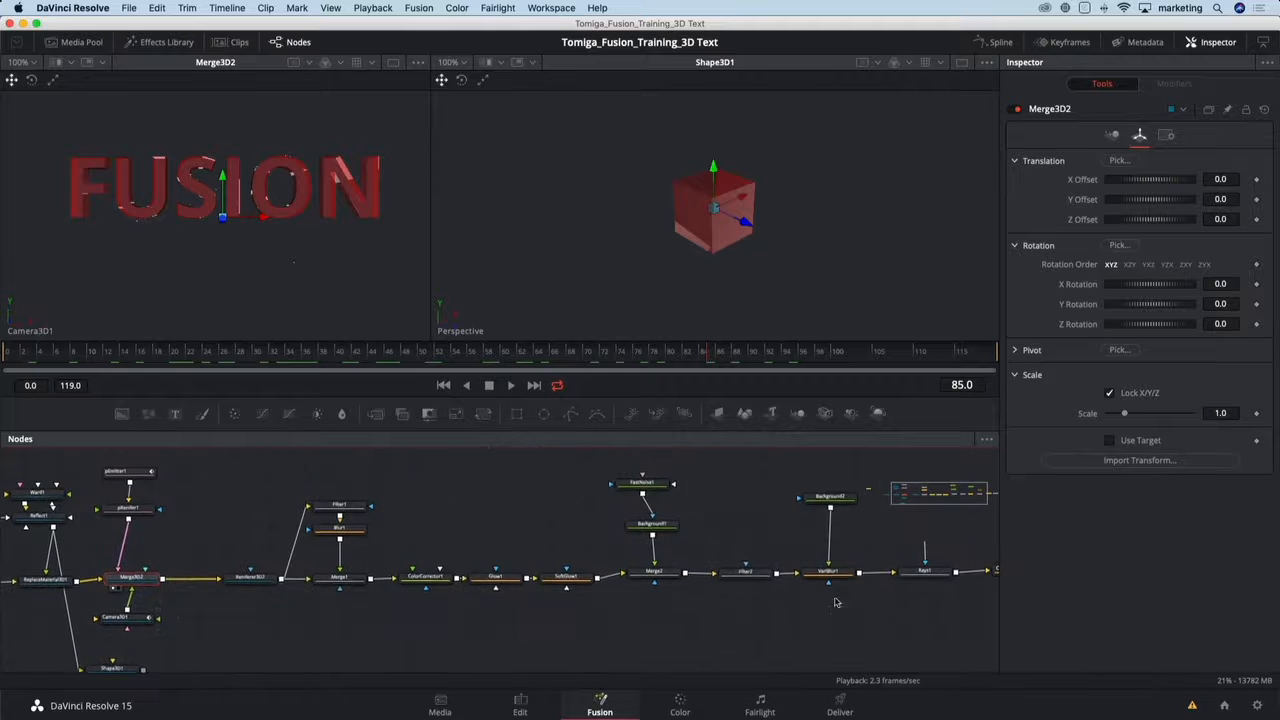
drag(837, 603, 592, 620)
click(856, 587)
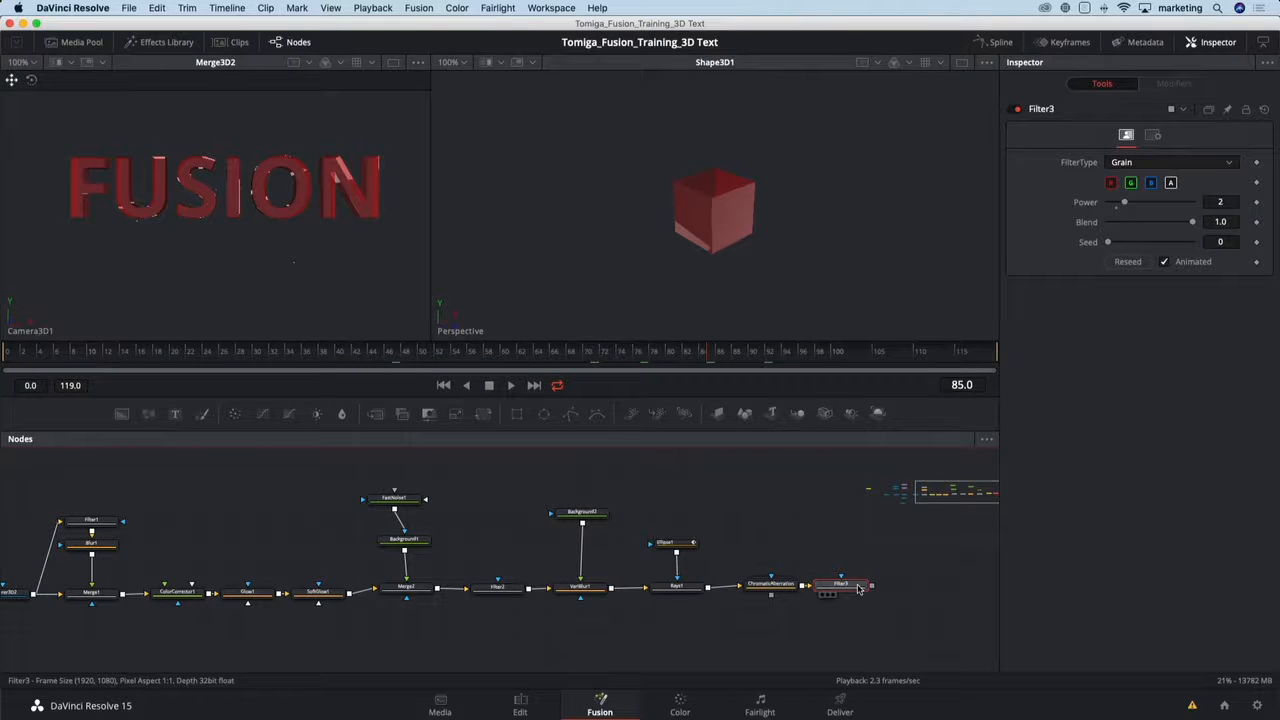
key(2)
- Connect the Shape3D1 output to Merge3D2 to bring the cube into the title scene
drag(257, 651, 423, 642)
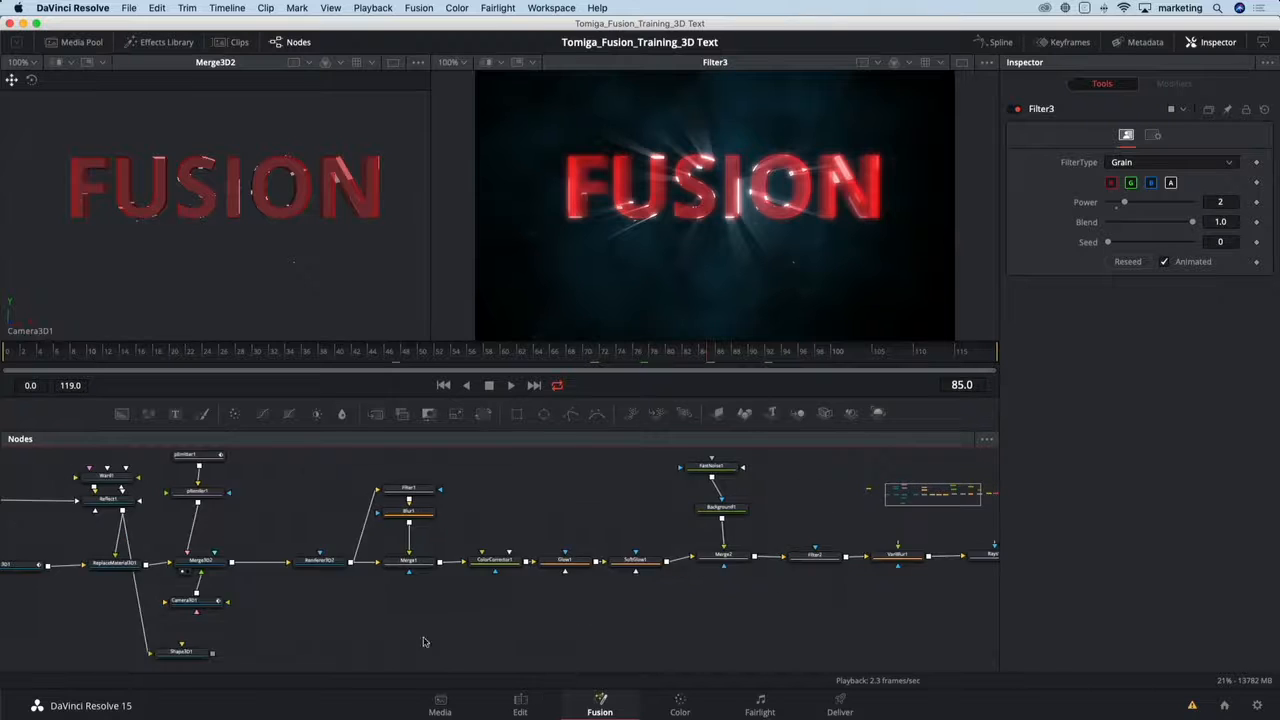
drag(340, 638, 608, 594)
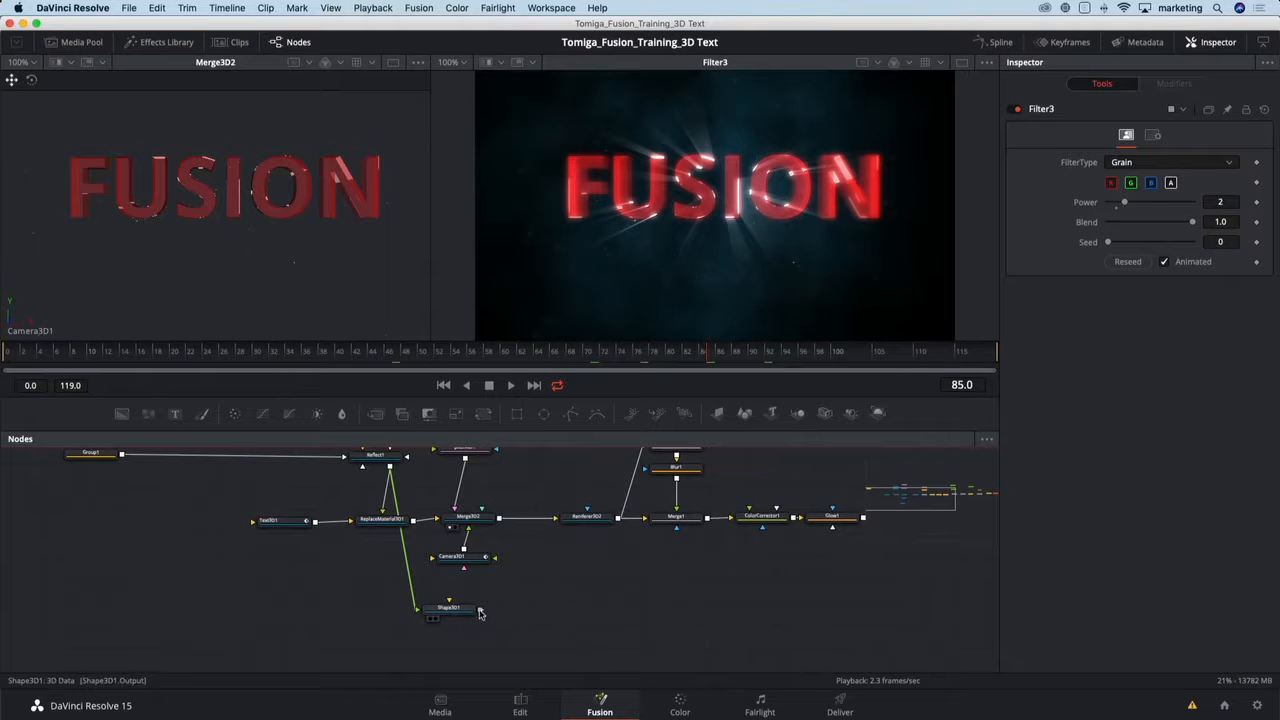
mouse_move(480, 613)
mouse_down()
mouse_move(500, 528)
mouse_move(483, 522)
mouse_up()
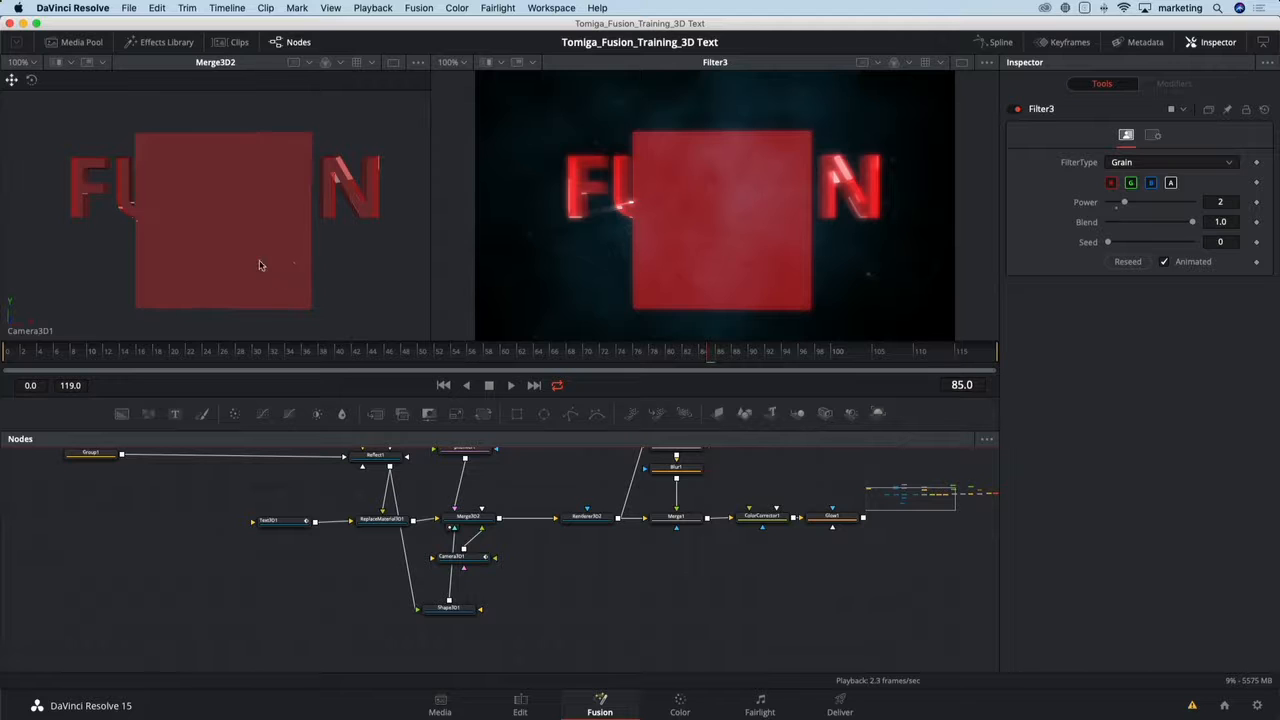
- Switch the Merge3D2 view to Perspective and move the cube forward from the text toward the camera
right_click(8, 326)
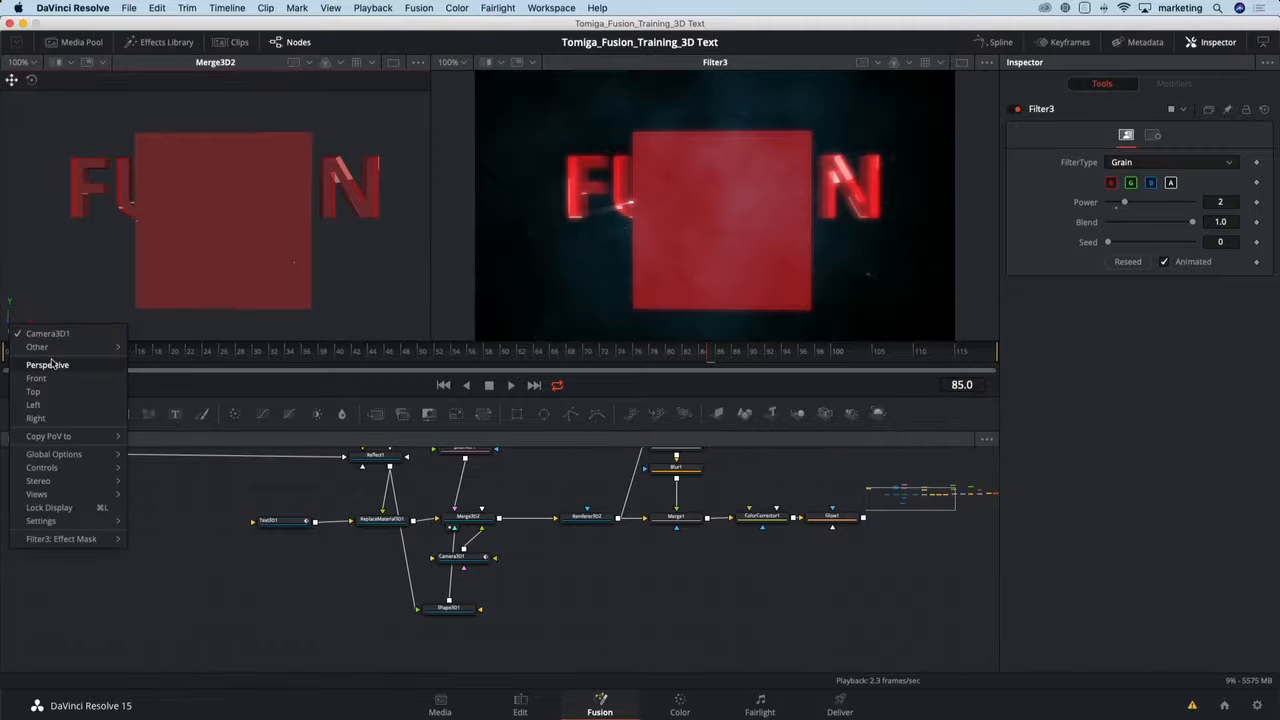
click(45, 365)
drag(190, 268, 236, 290)
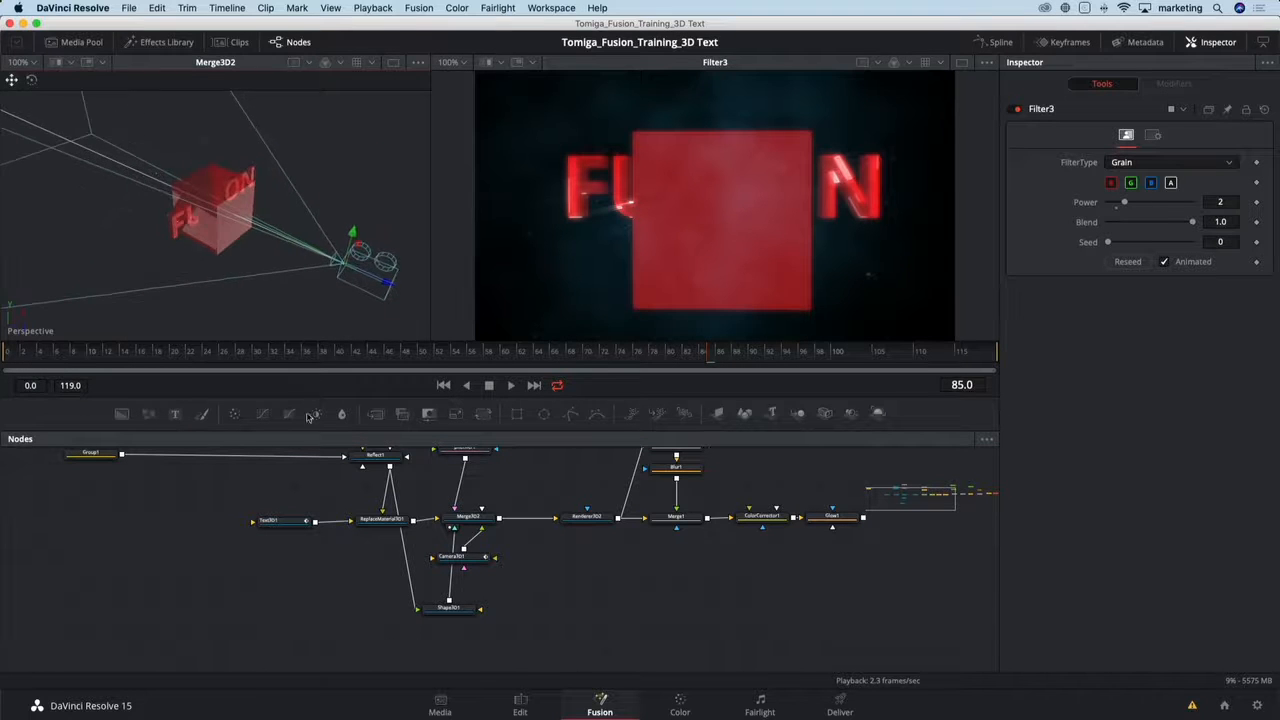
click(457, 613)
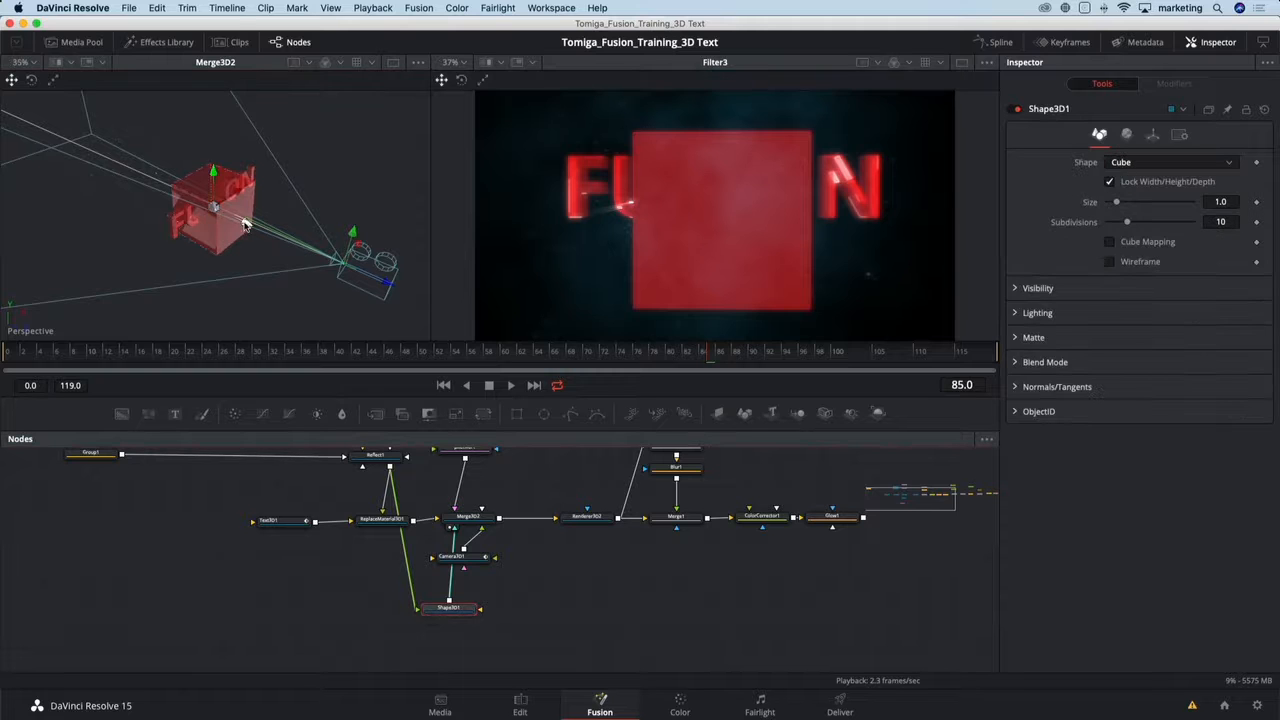
drag(272, 240, 327, 281)
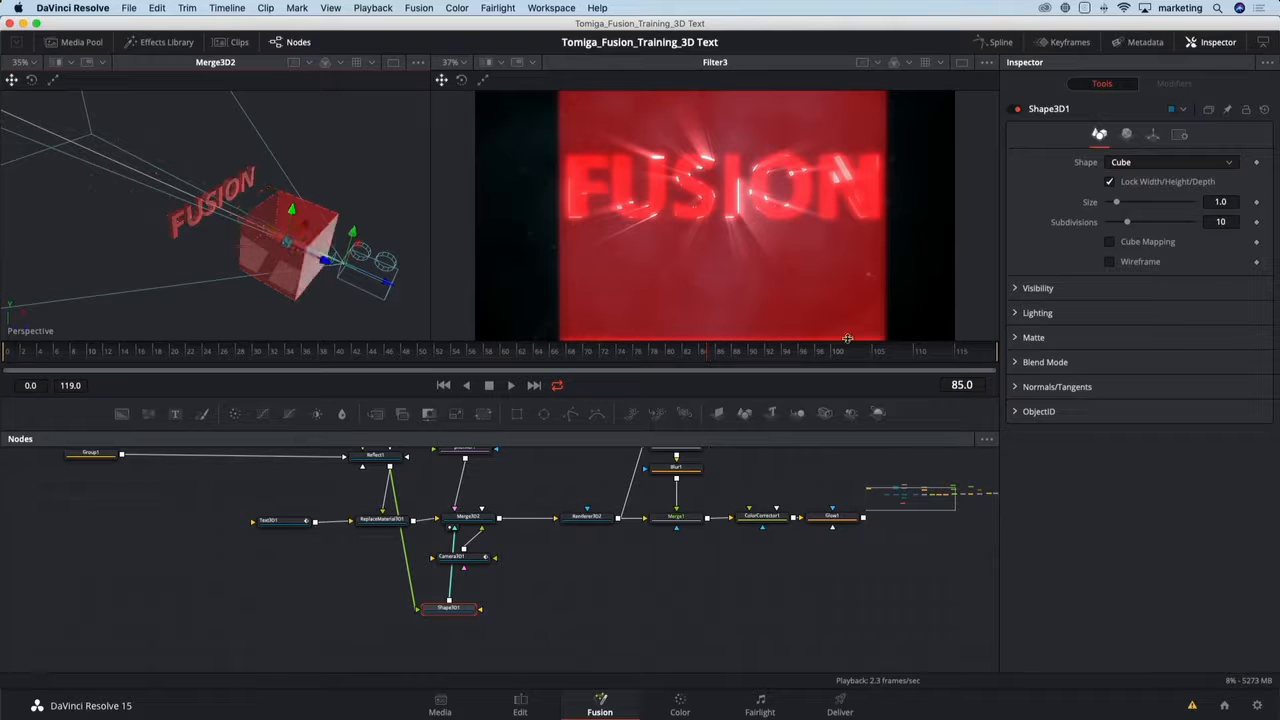
- Go to frame 115 and shift the cube sideways and downward off the centre of the camera's view
click(957, 350)
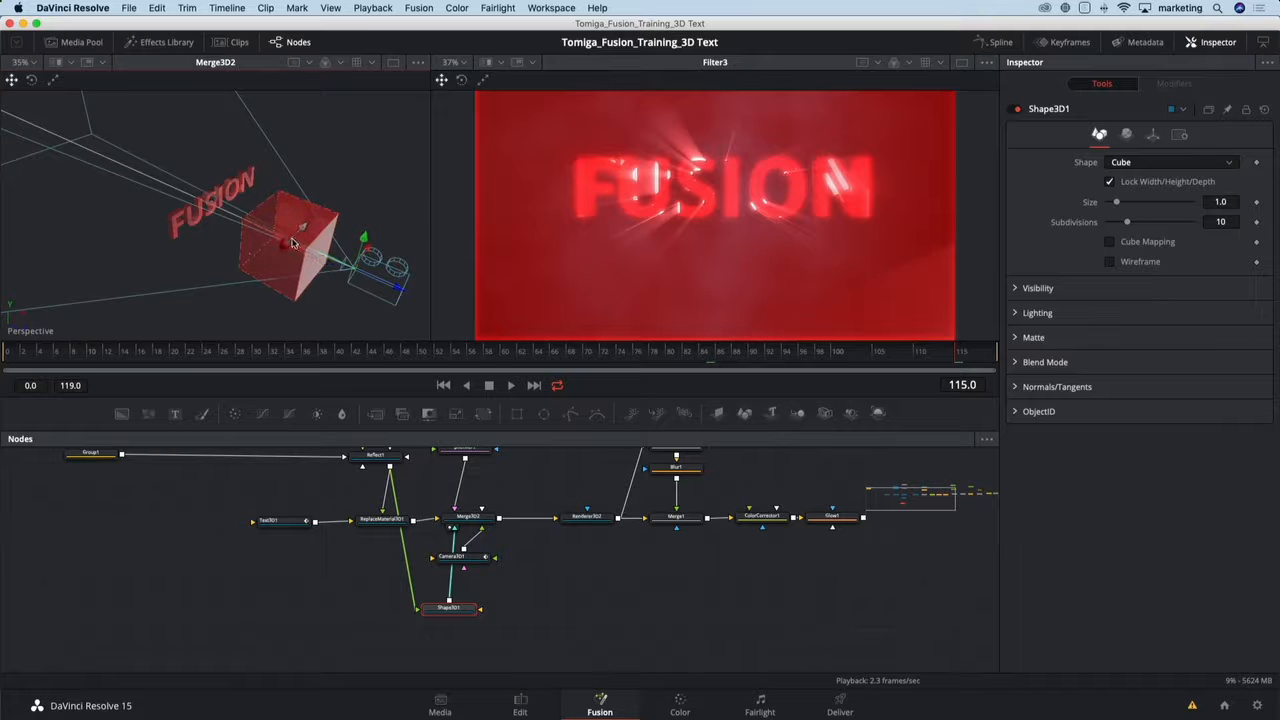
drag(295, 238, 320, 251)
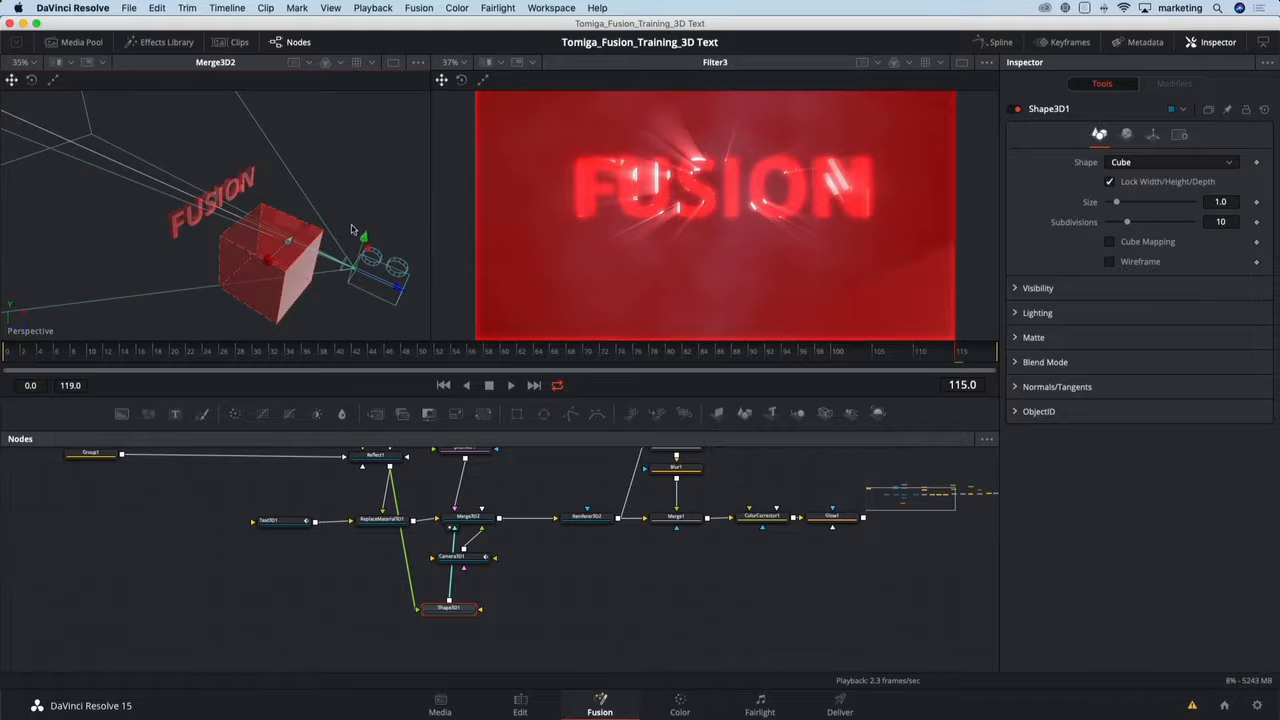
drag(271, 218, 229, 196)
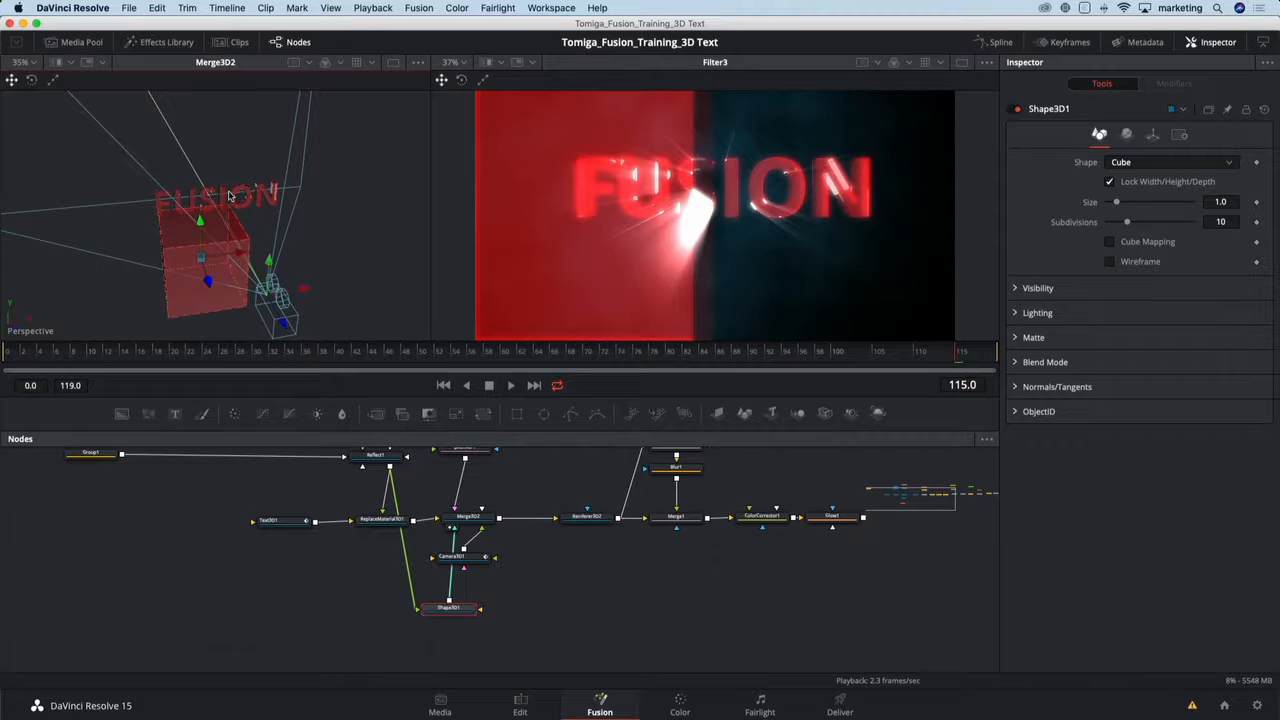
- Tilt the cube with the rotation manipulator and scale it down slightly
click(31, 81)
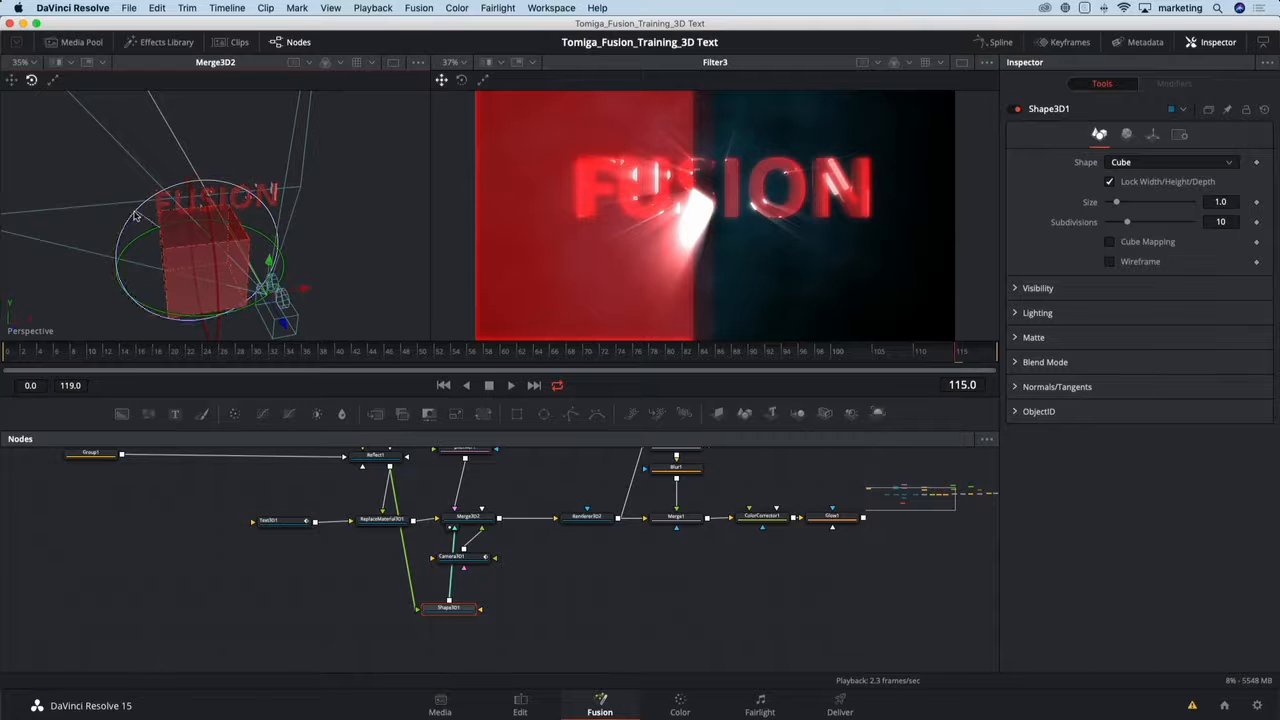
drag(122, 244, 97, 224)
click(53, 80)
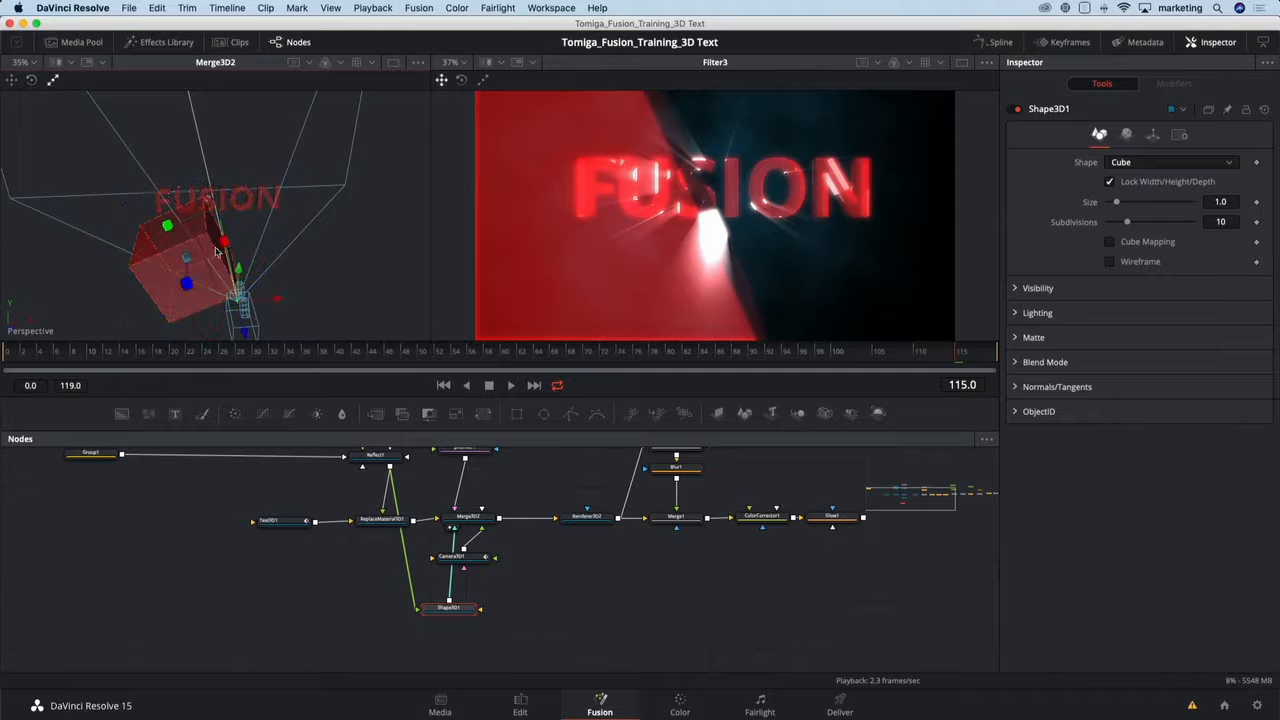
mouse_move(189, 254)
mouse_down()
mouse_move(174, 258)
mouse_move(172, 240)
mouse_up()
drag(192, 258, 186, 260)
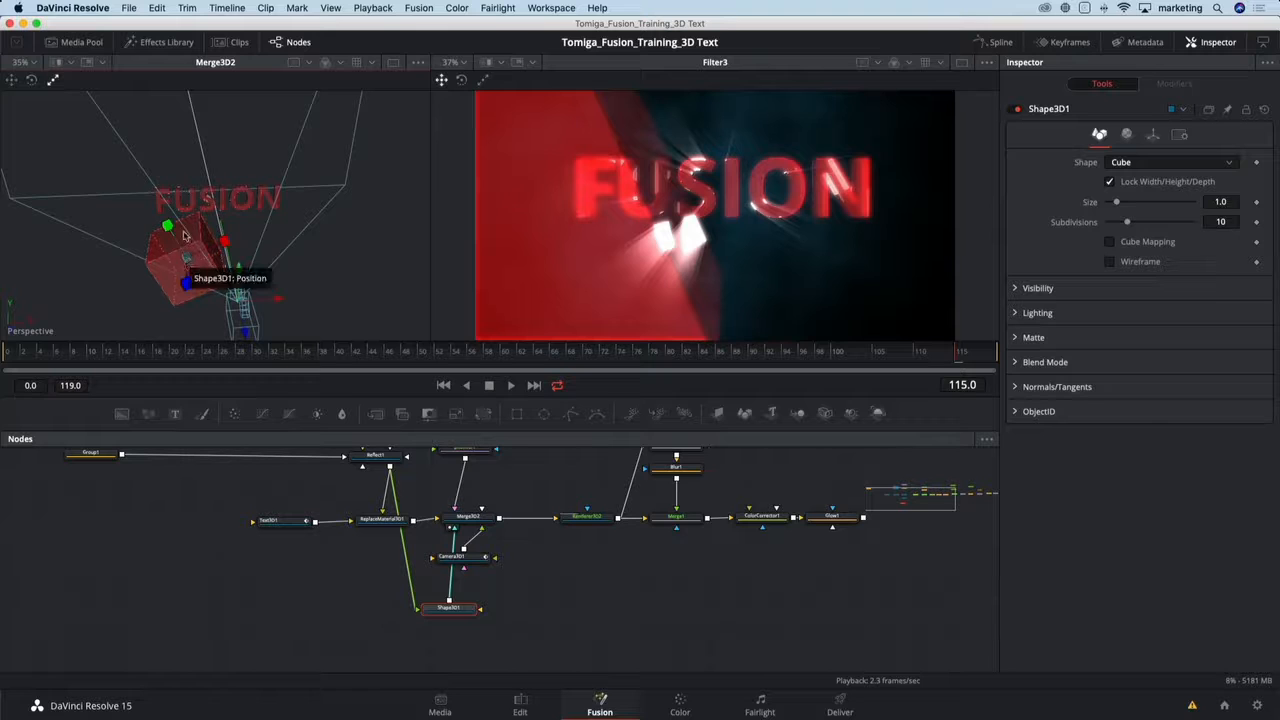
- Nudge the cube slightly lower in the 3D scene and reduce its Size to 0.55
click(11, 80)
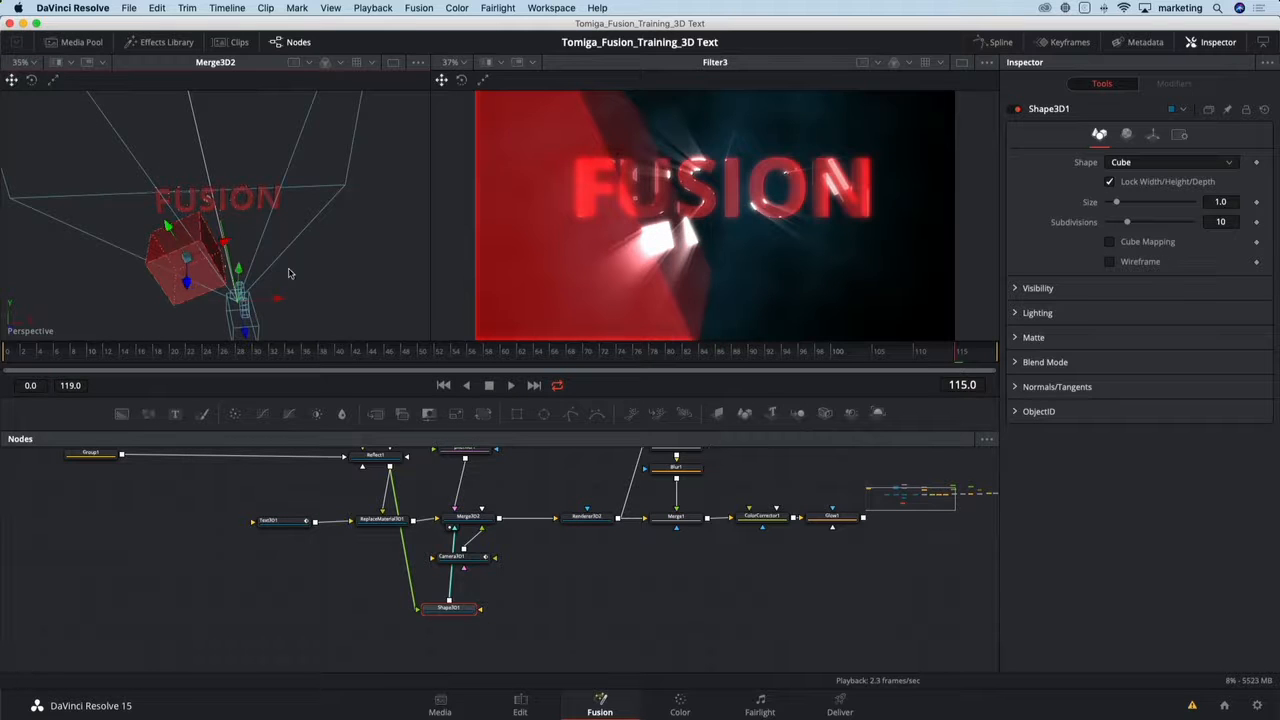
drag(304, 270, 280, 304)
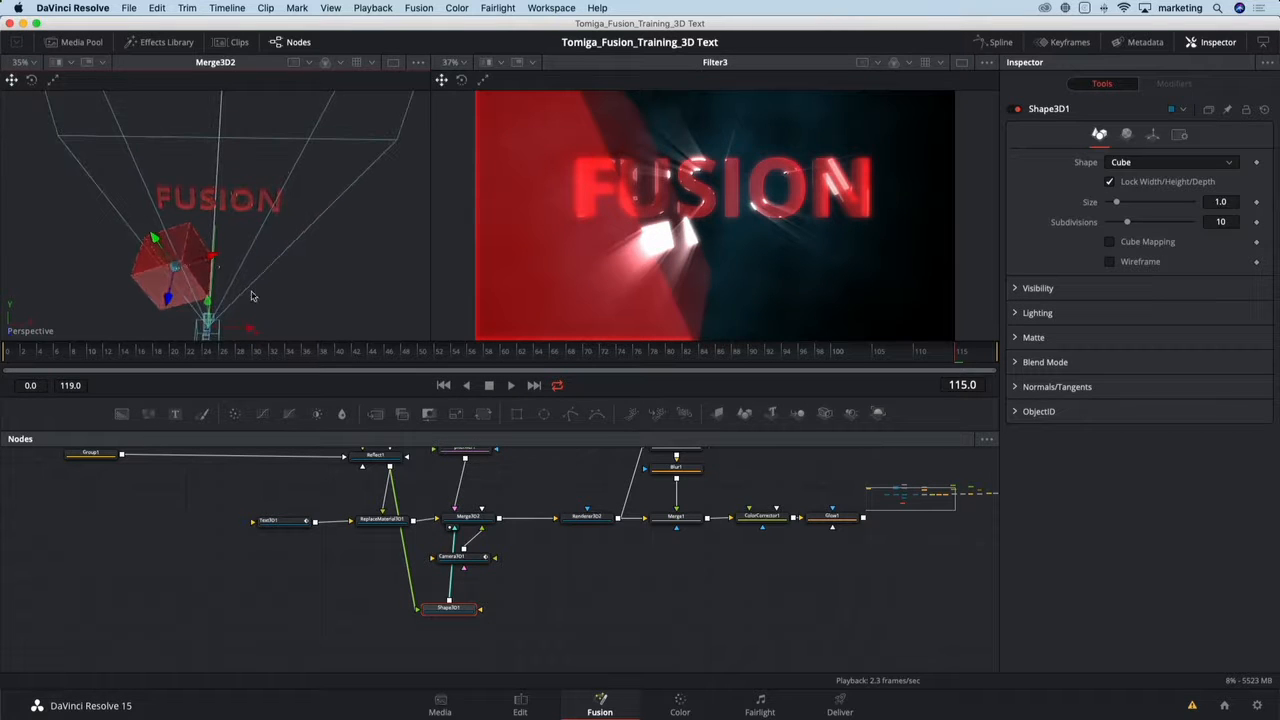
drag(174, 265, 172, 275)
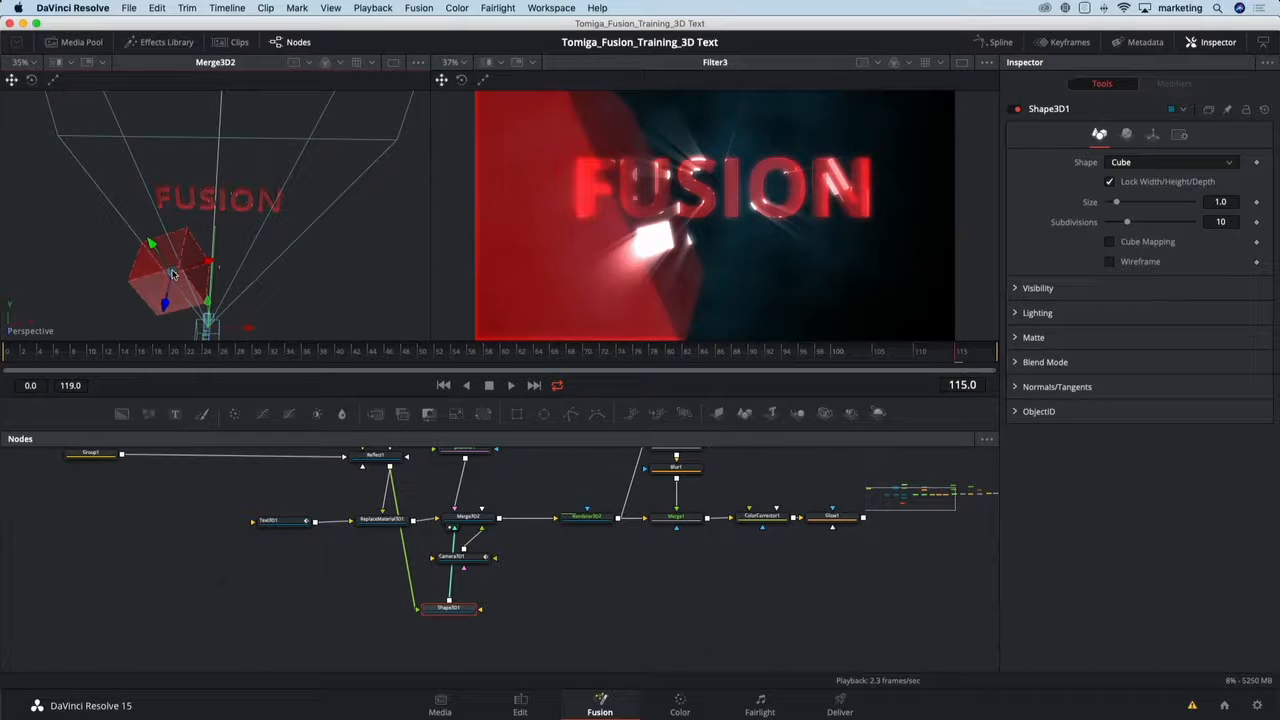
drag(1118, 202, 1116, 204)
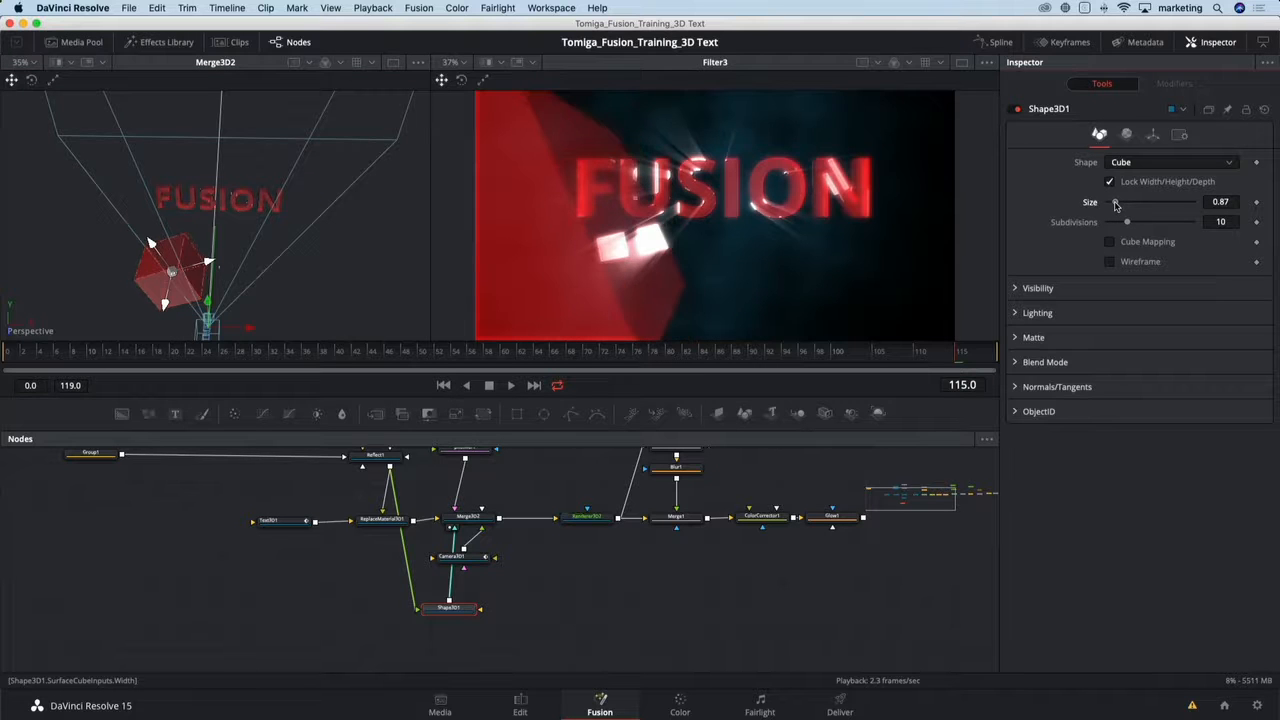
drag(1116, 204, 1113, 204)
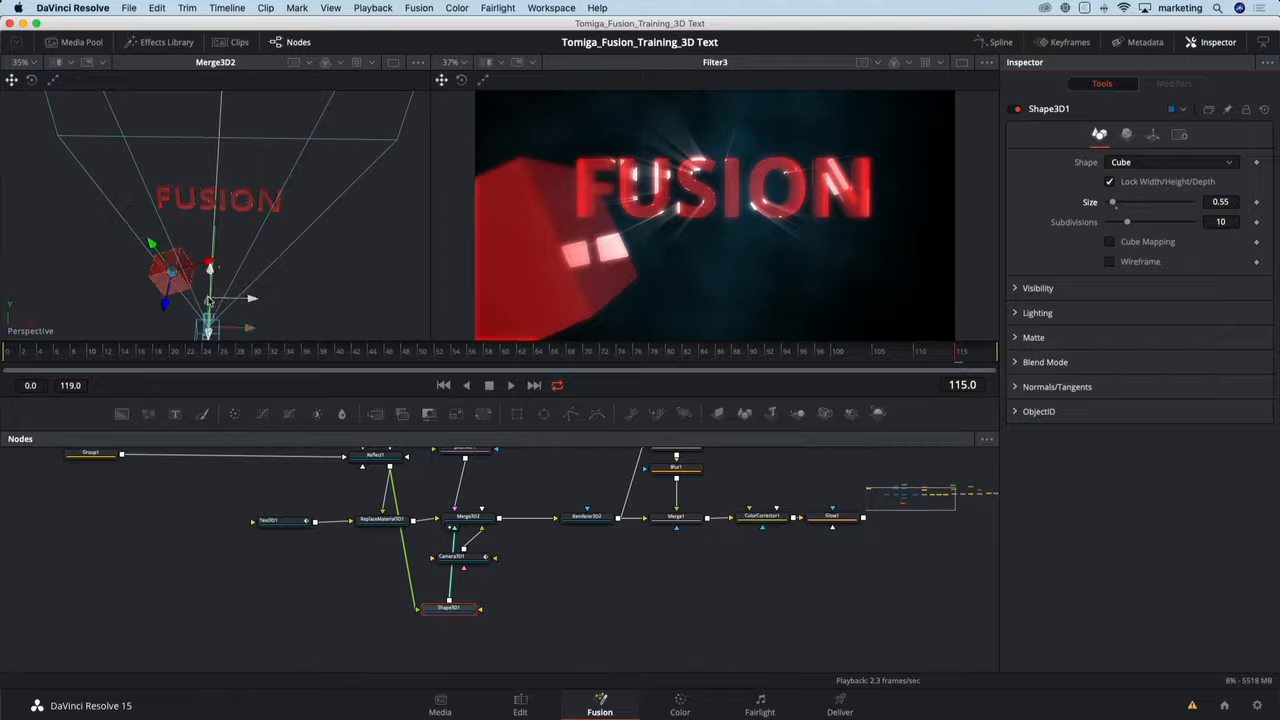
- Nudge the cube along its own axes so it sits slightly further into the camera's frame
drag(166, 304, 402, 275)
drag(318, 268, 338, 272)
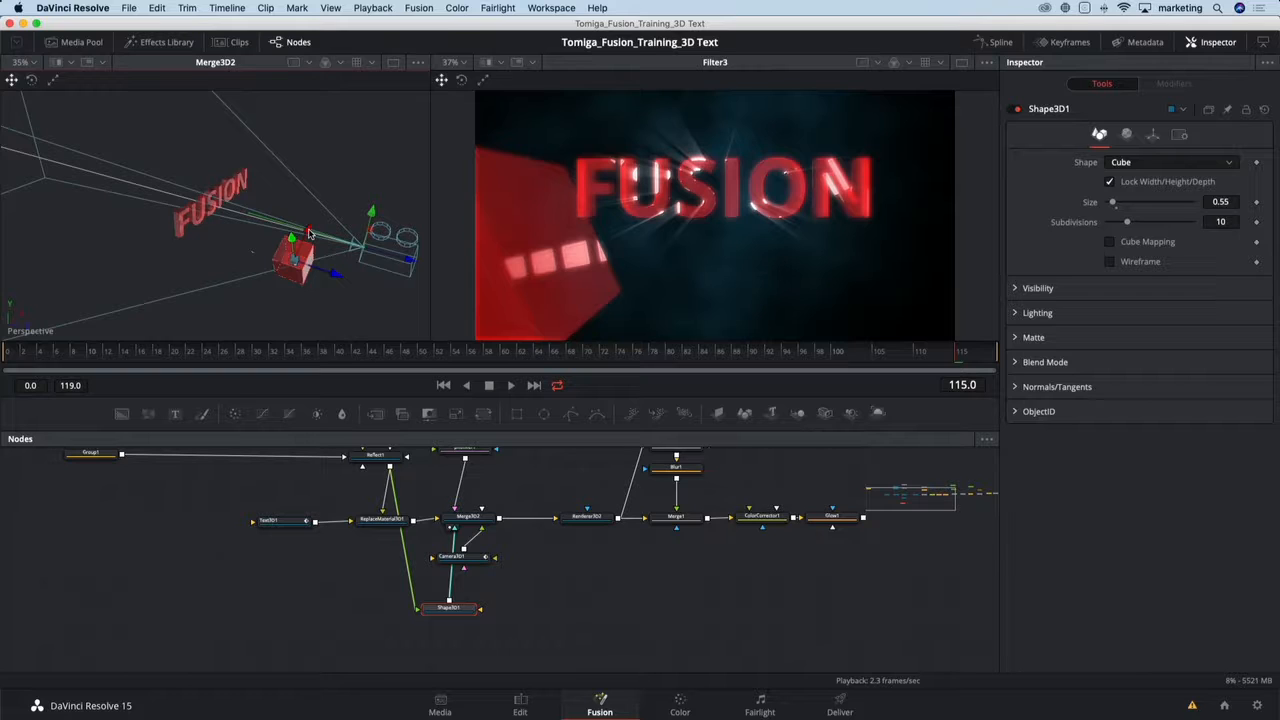
drag(308, 232, 310, 231)
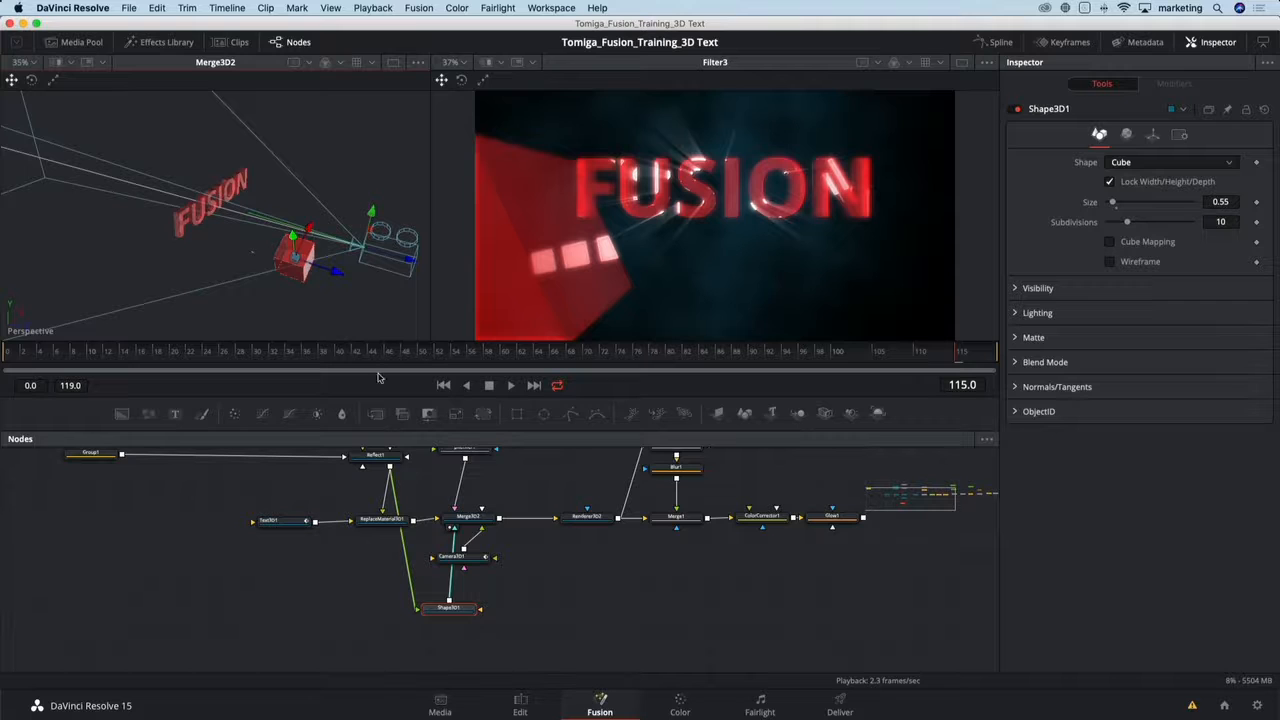
- Disconnect the Shape3D1 cube from Merge3D2 and move its node clear of the camera branch
drag(462, 609, 437, 612)
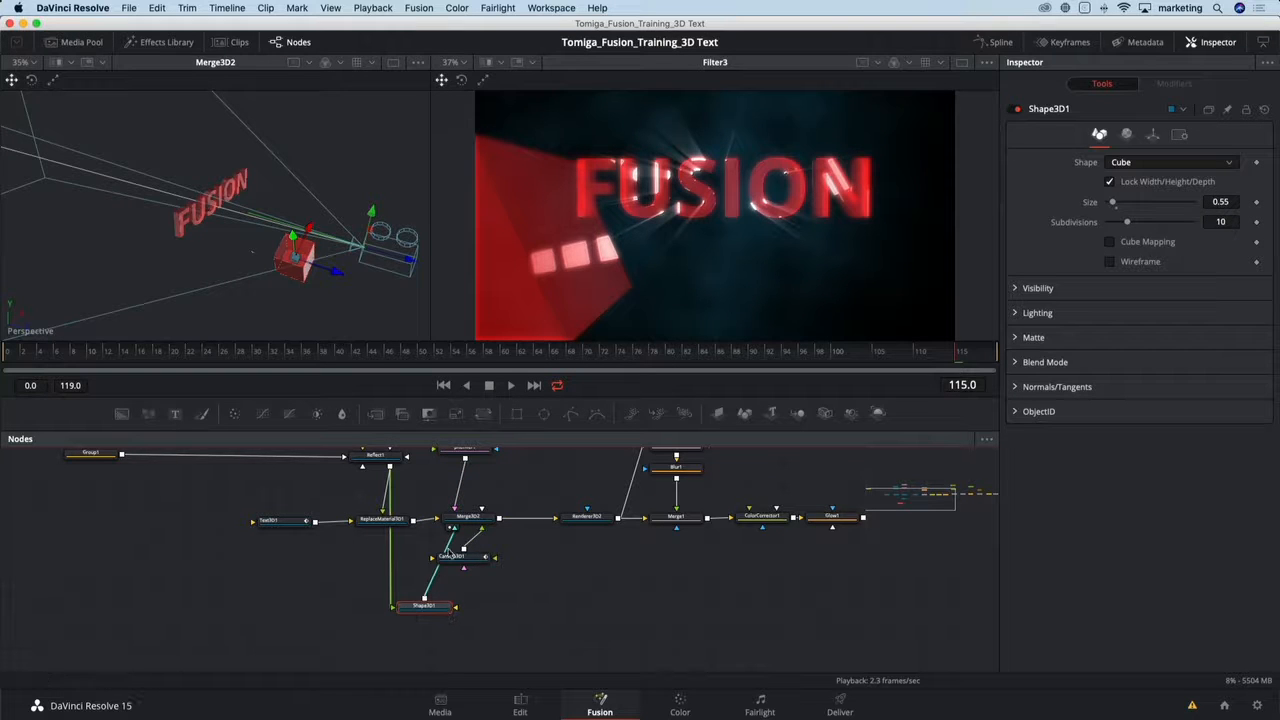
click(450, 542)
drag(442, 606, 411, 604)
- Duplicate Merge3D2 and Renderer3D2 below the main chain and connect Shape3D1 to the duplicated merge
drag(473, 490, 595, 541)
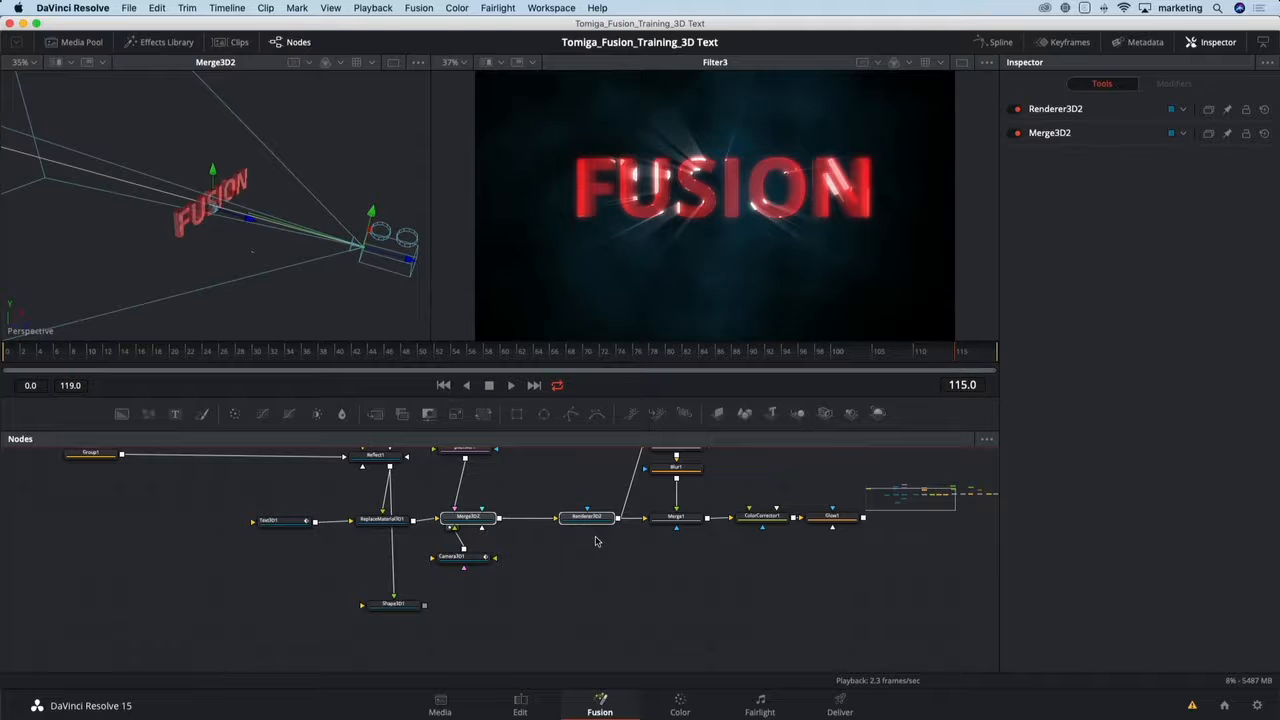
click(466, 605)
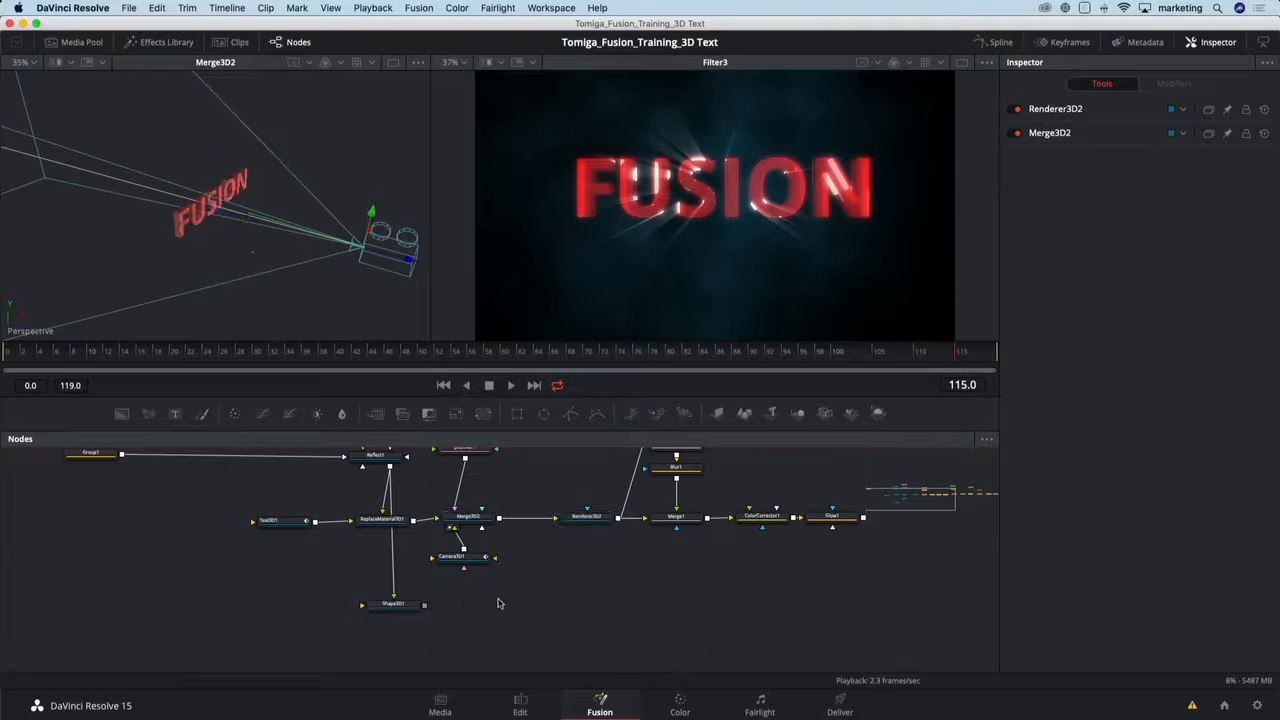
key(ctrl+v)
drag(426, 608, 464, 601)
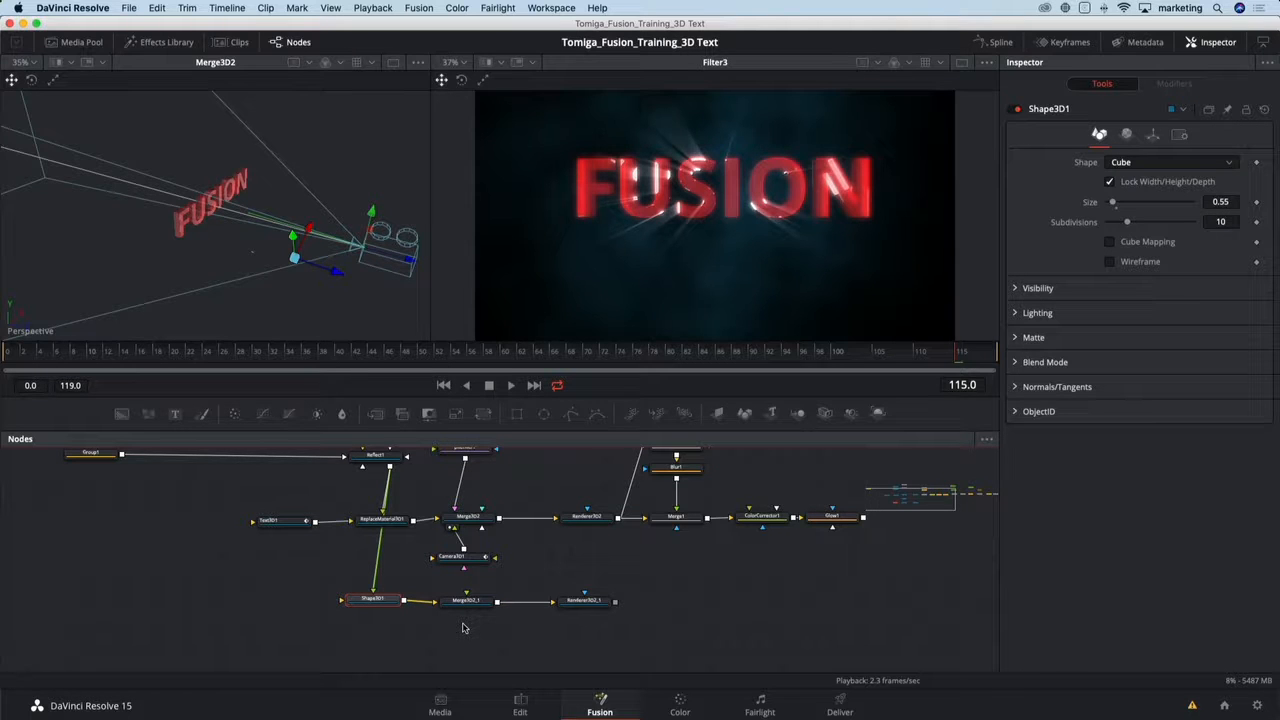
- Show the Renderer3D2_1 output in the second viewer and scrub back to frame 8 to check the cube's camera motion
click(598, 602)
key(2)
click(627, 481)
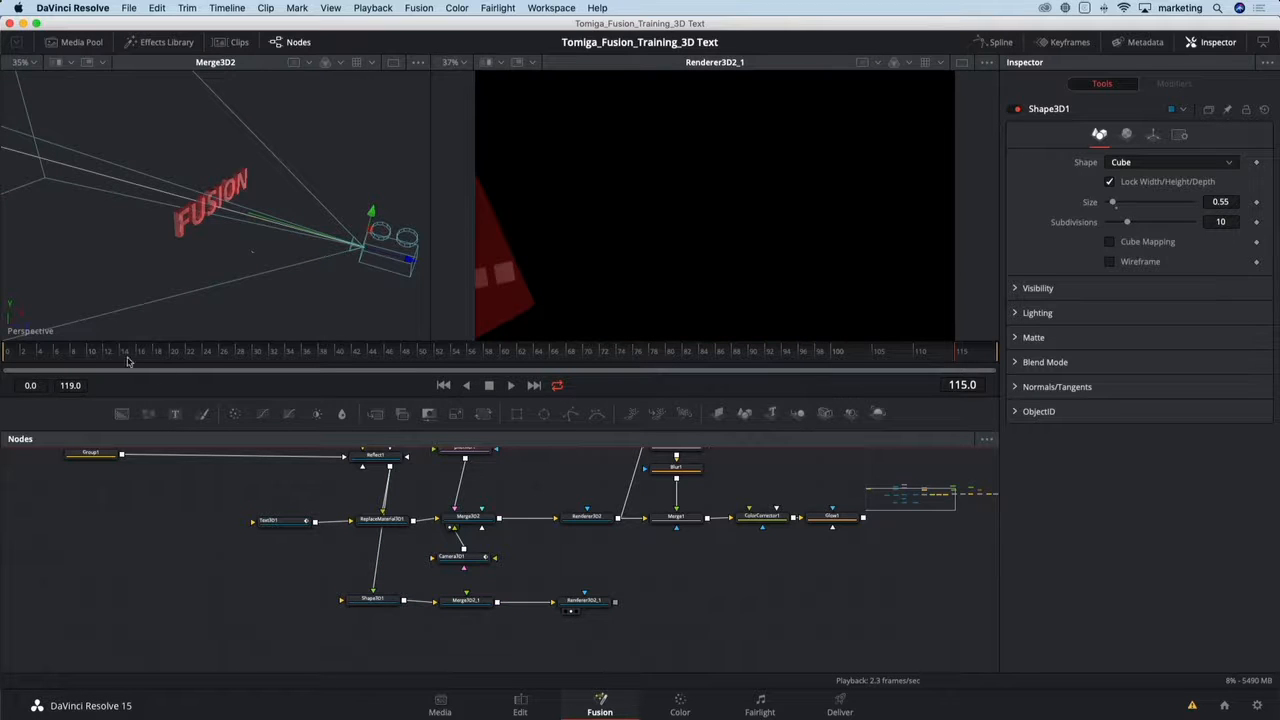
drag(127, 362, 72, 362)
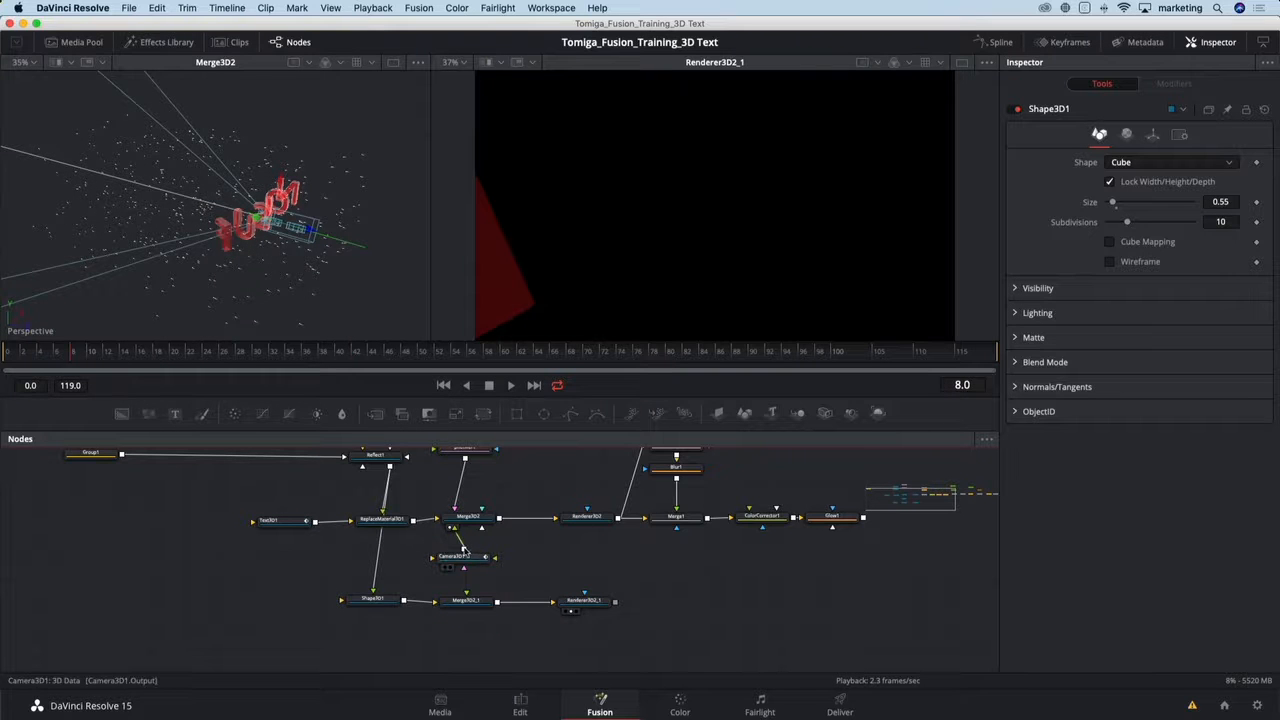
- Connect Camera3D1 to Merge3D2_1 as well and scrub through the animation to frame 94
drag(464, 549, 480, 603)
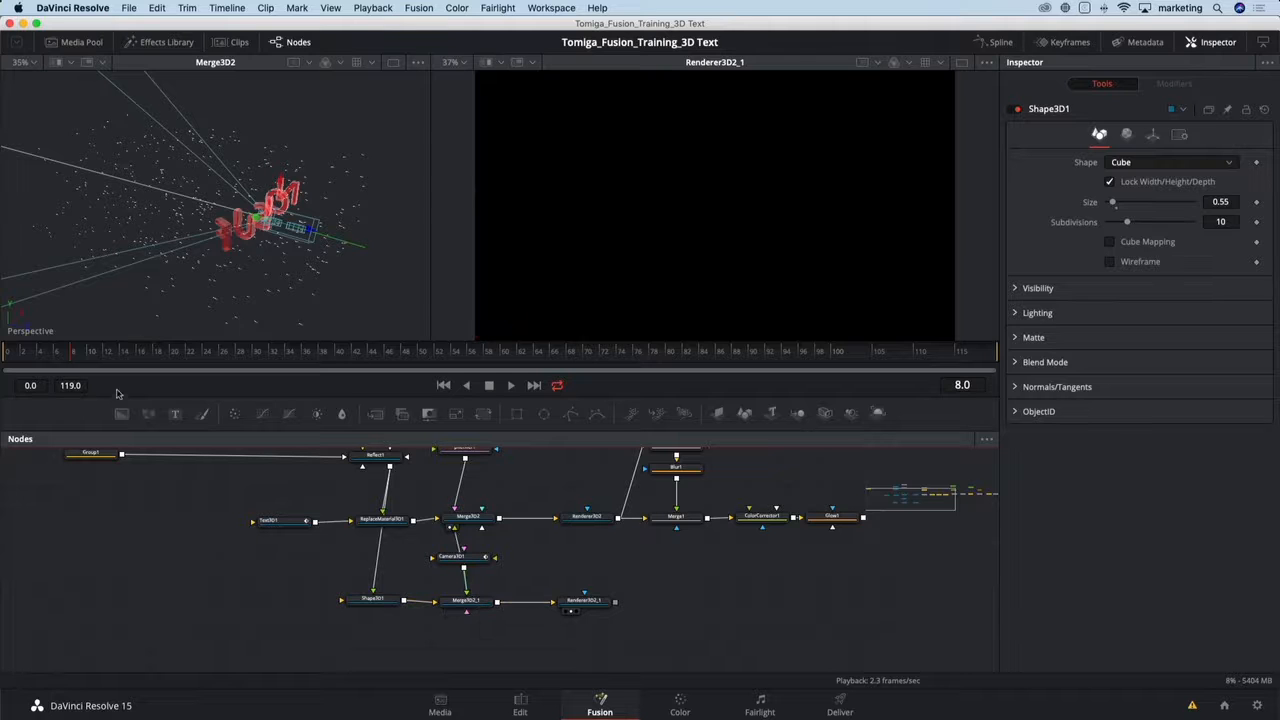
click(30, 360)
drag(30, 360, 786, 355)
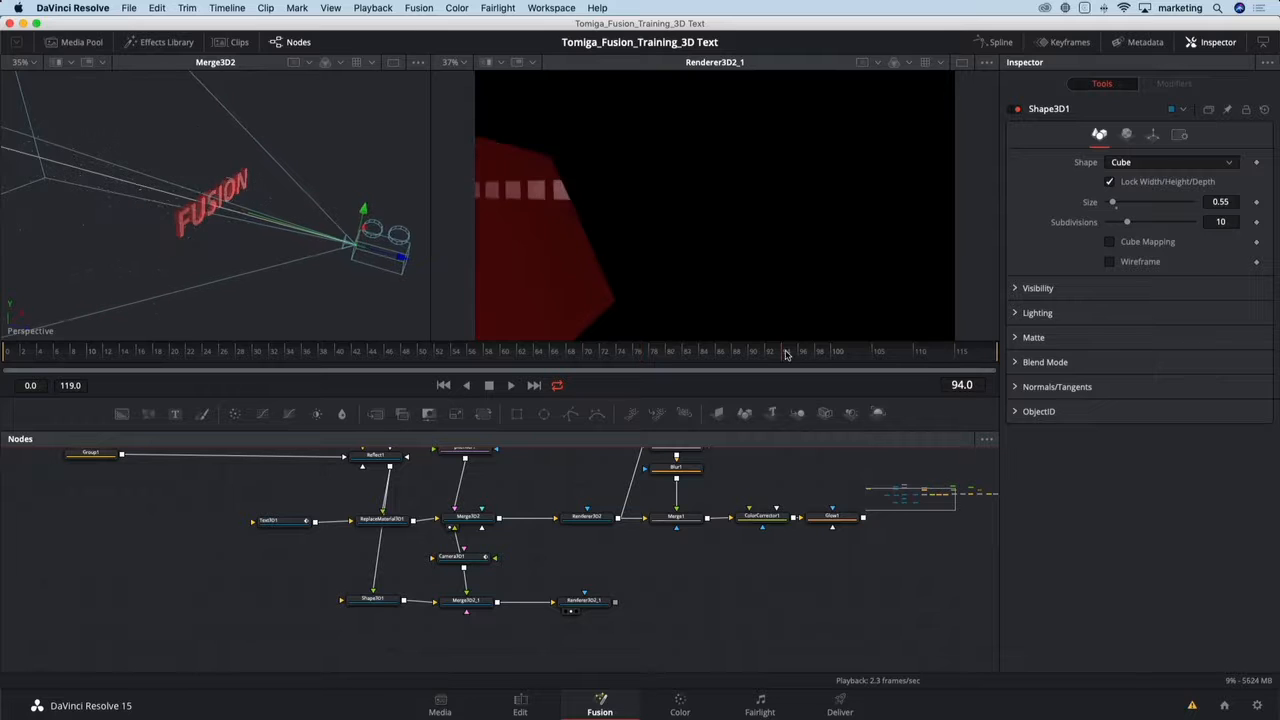
- Shift Merge2 and all nodes after it further along the flow, leaving a gap behind SoftGlow1
drag(684, 589, 394, 605)
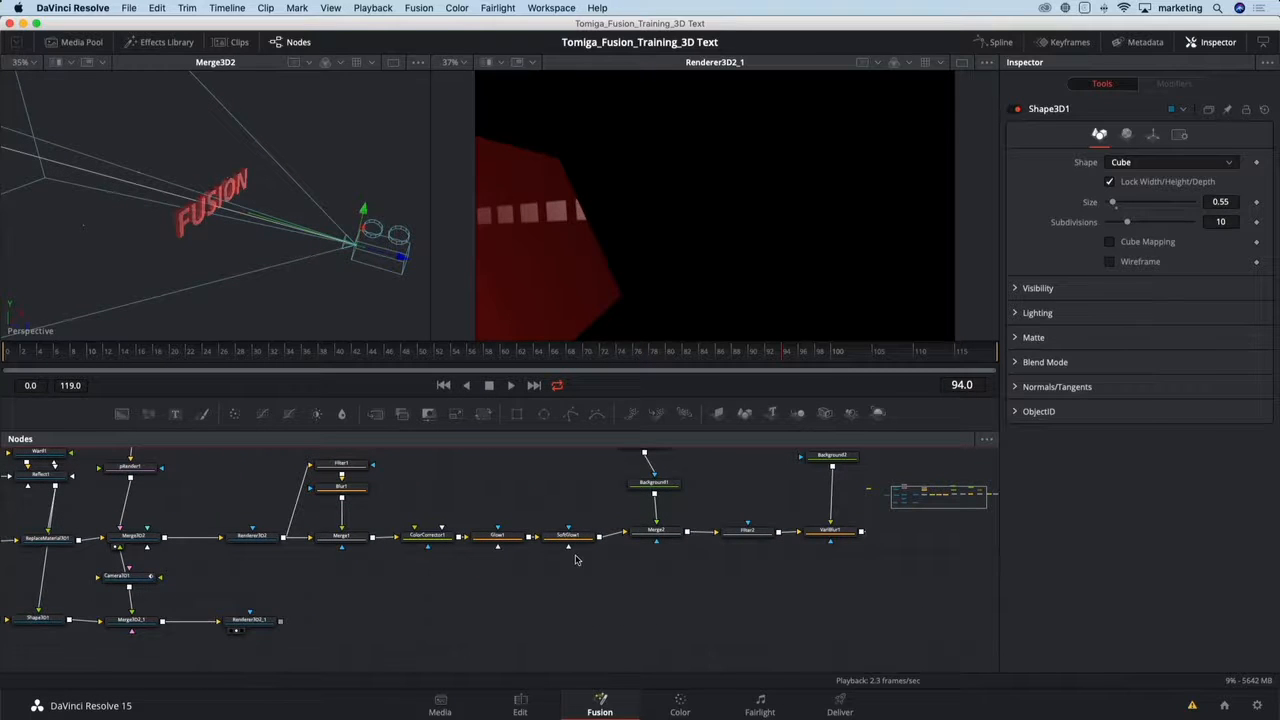
drag(596, 585, 462, 595)
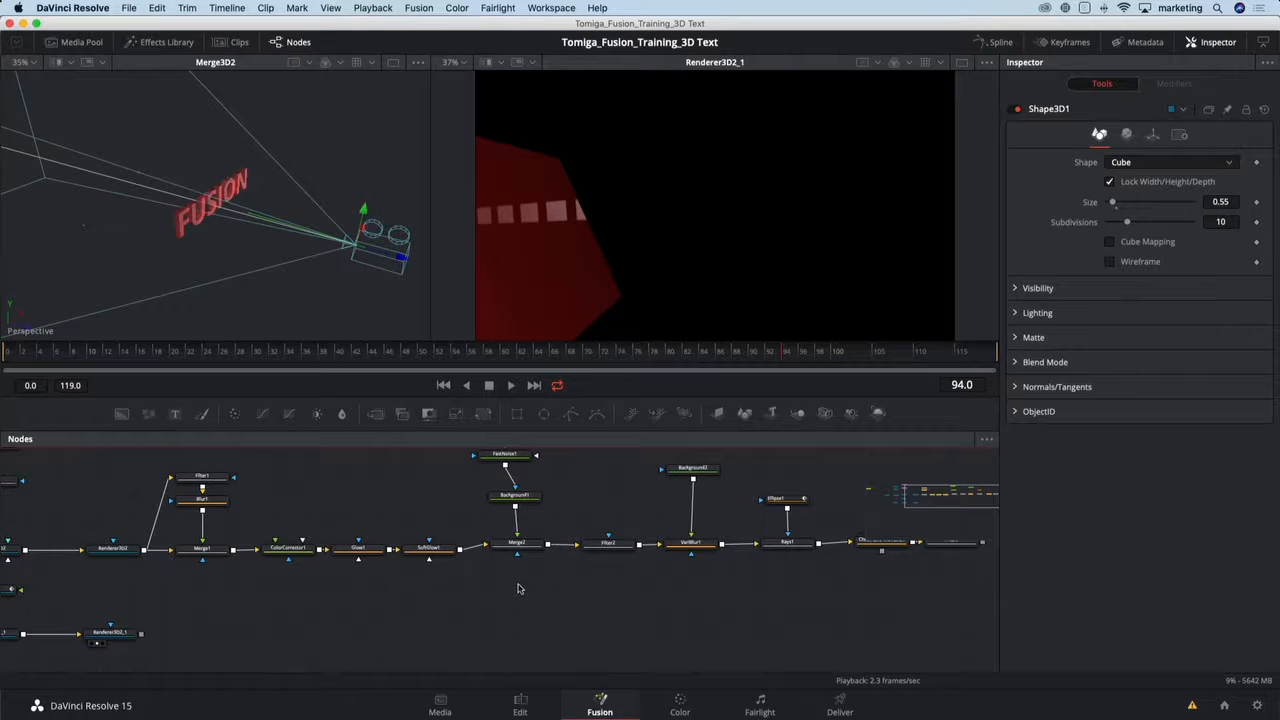
scroll(532, 598, down, 3)
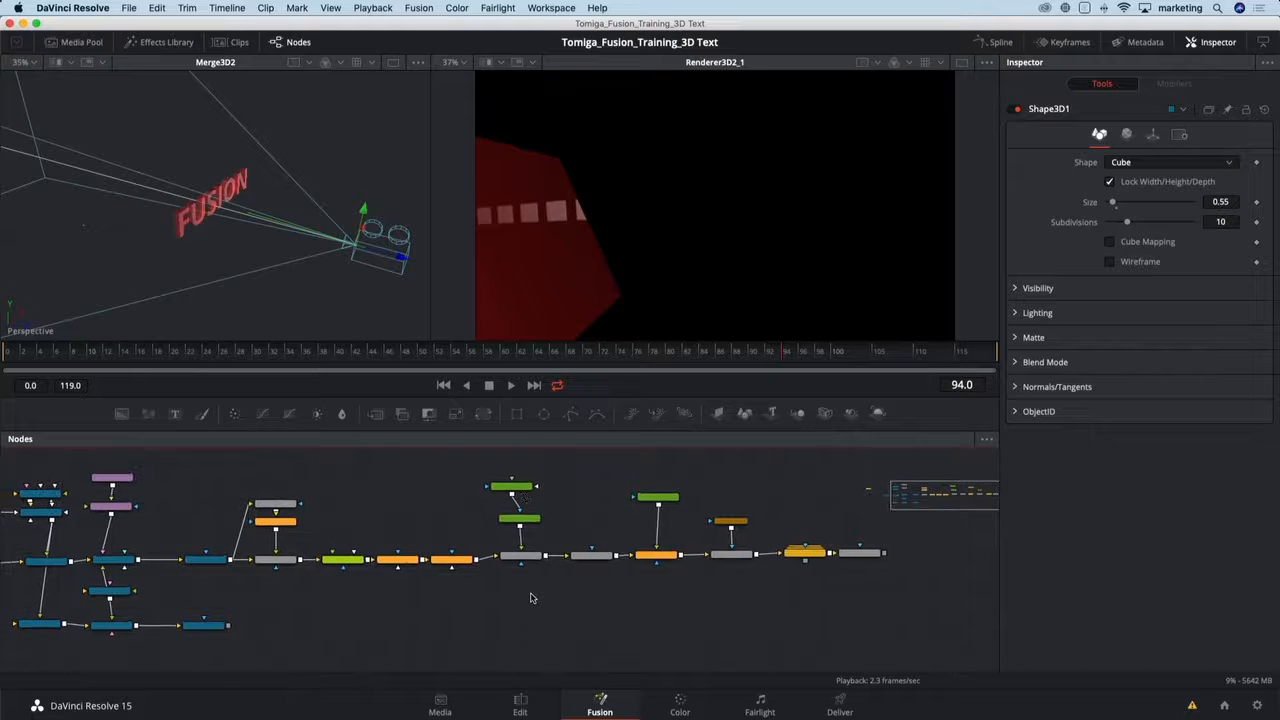
drag(508, 467, 868, 596)
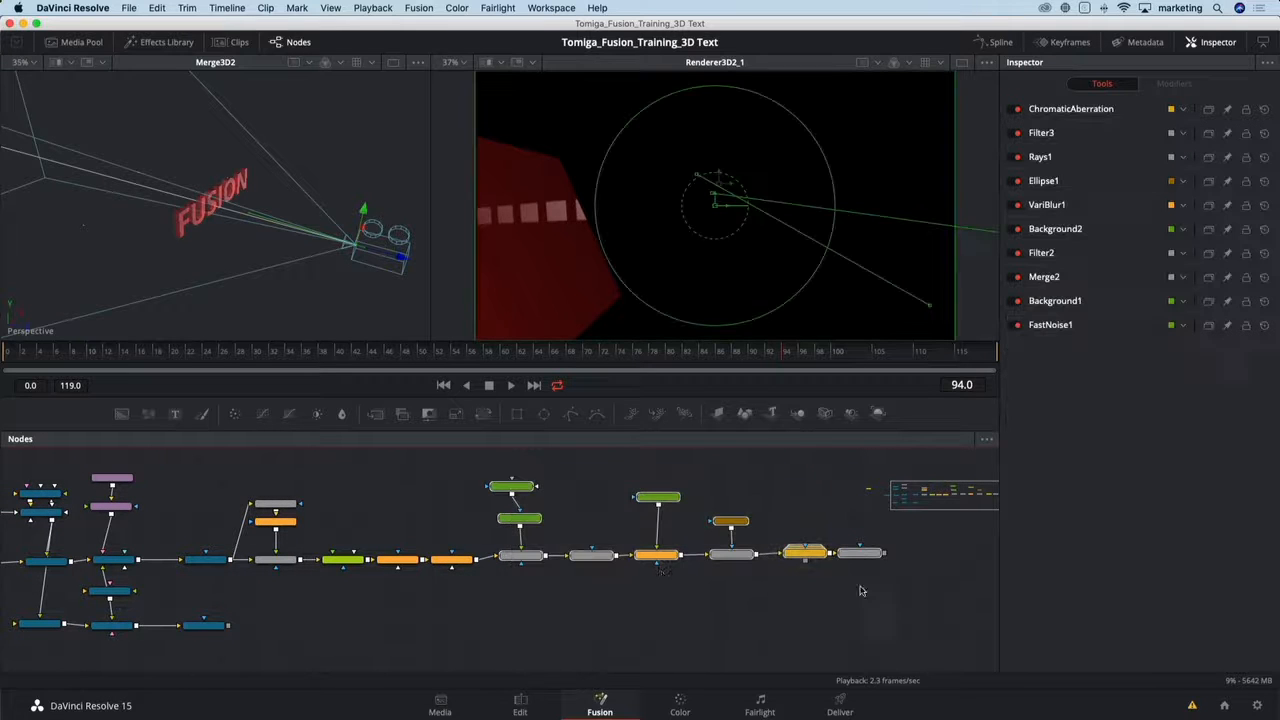
drag(520, 562, 580, 566)
click(486, 586)
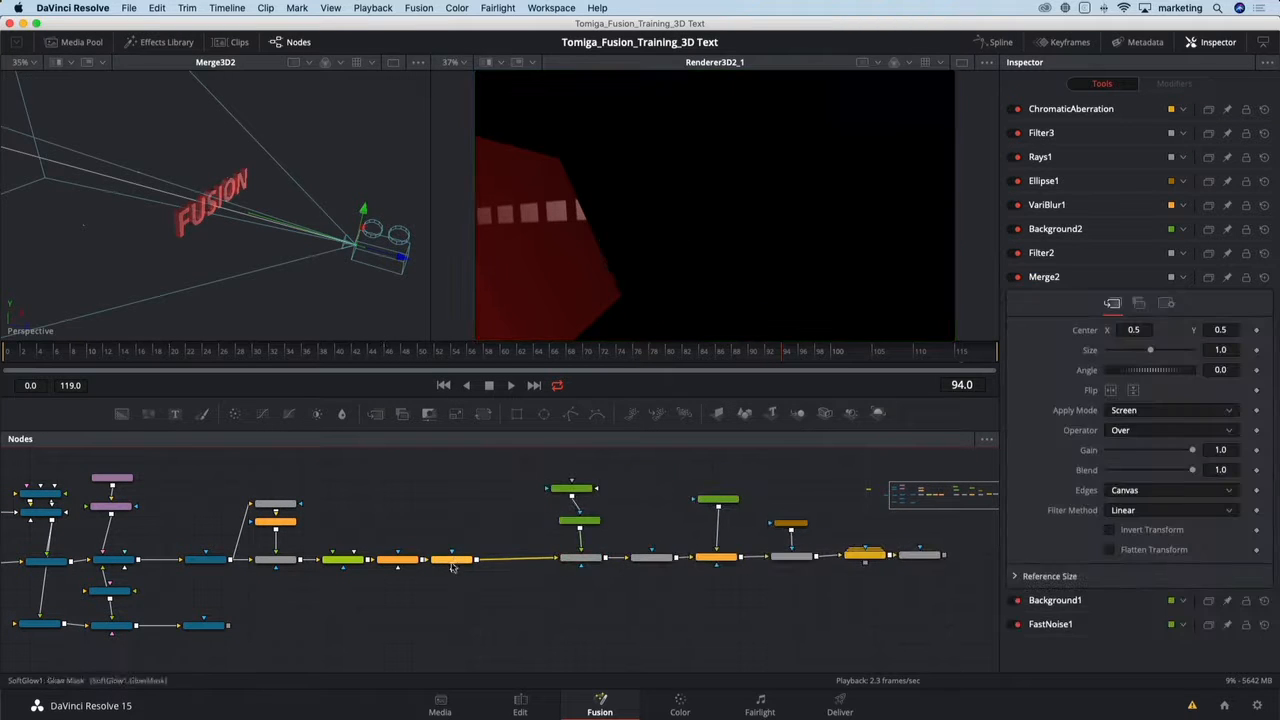
- Insert a Merge node after SoftGlow1, connect Renderer3D2_1 as its foreground, and view the Filter3 output
click(452, 560)
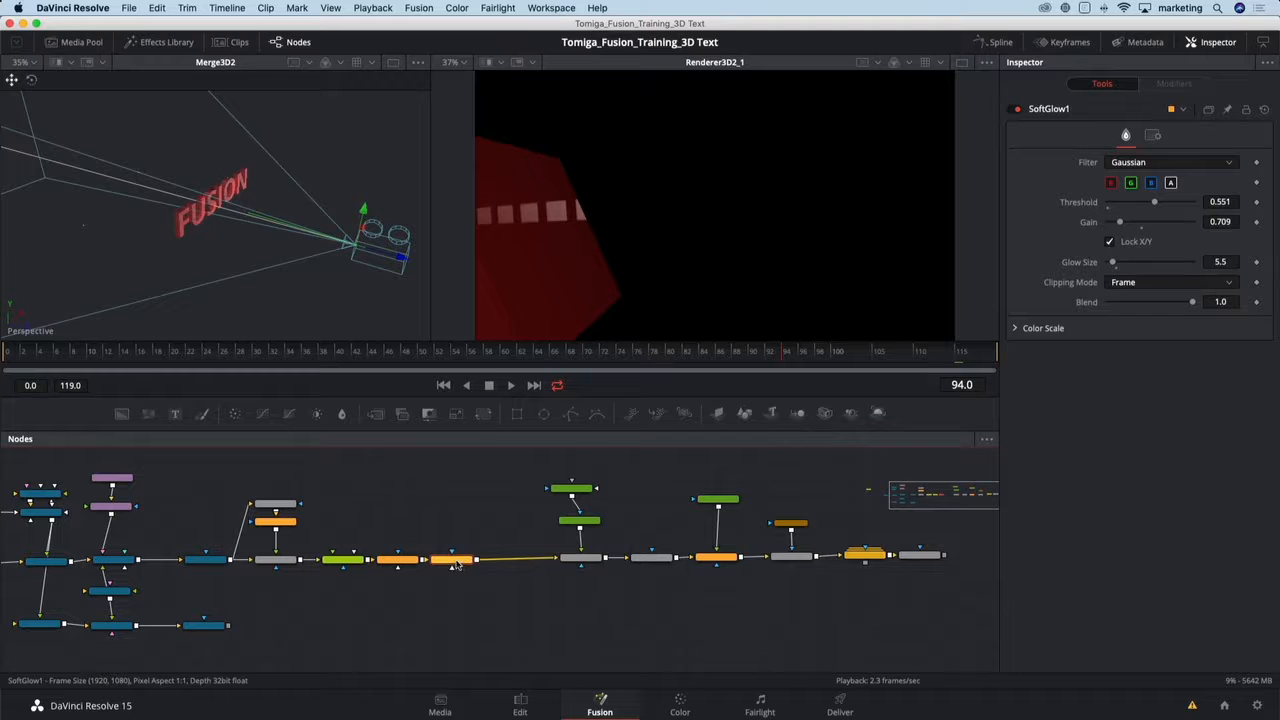
click(376, 416)
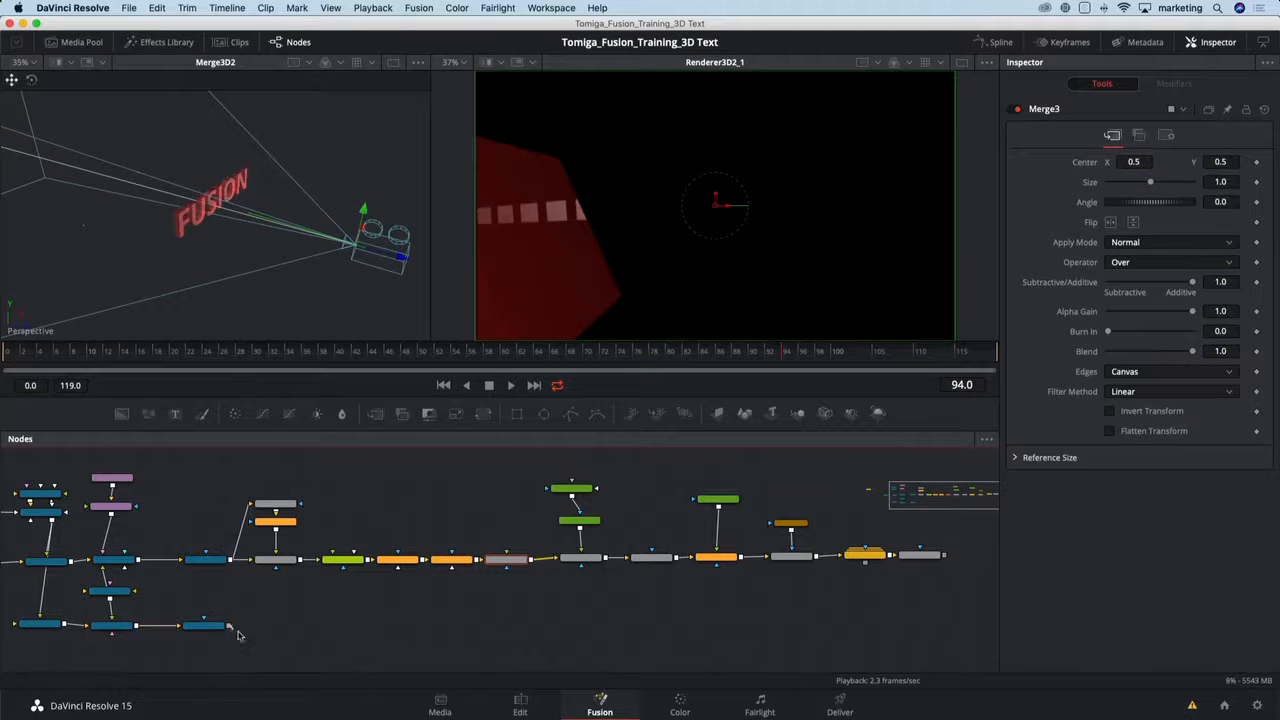
drag(230, 626, 510, 562)
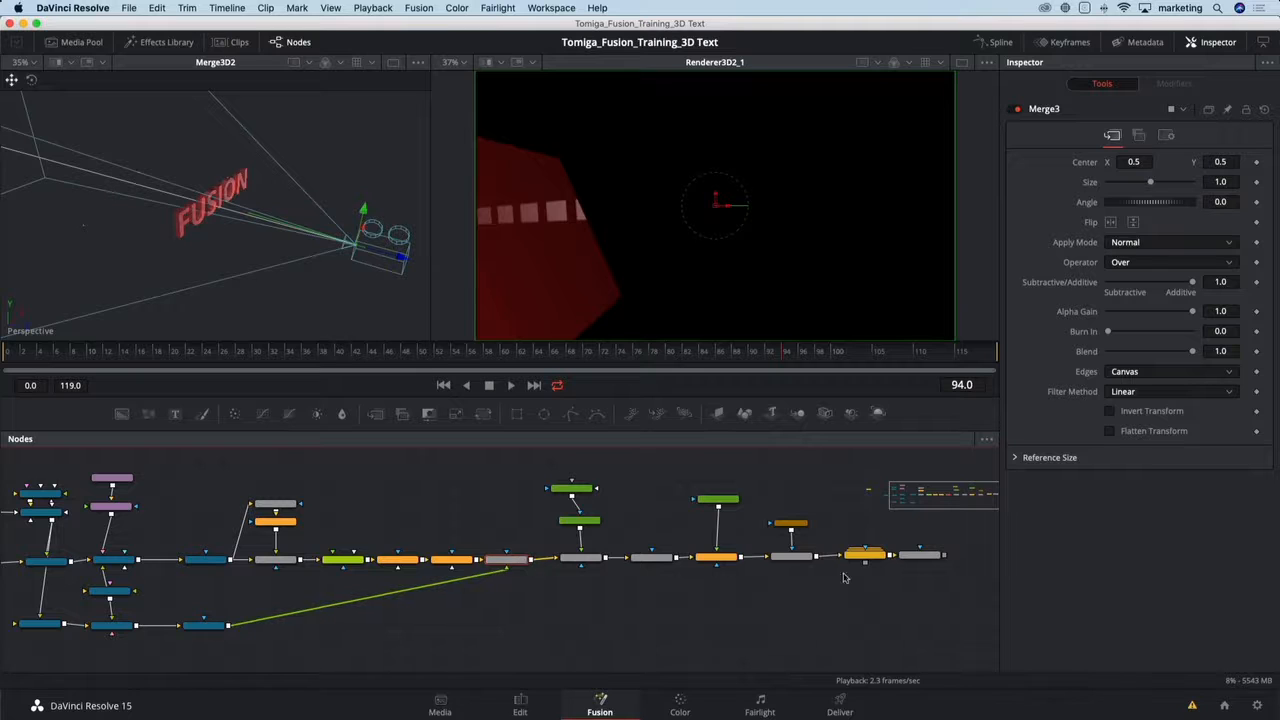
click(920, 554)
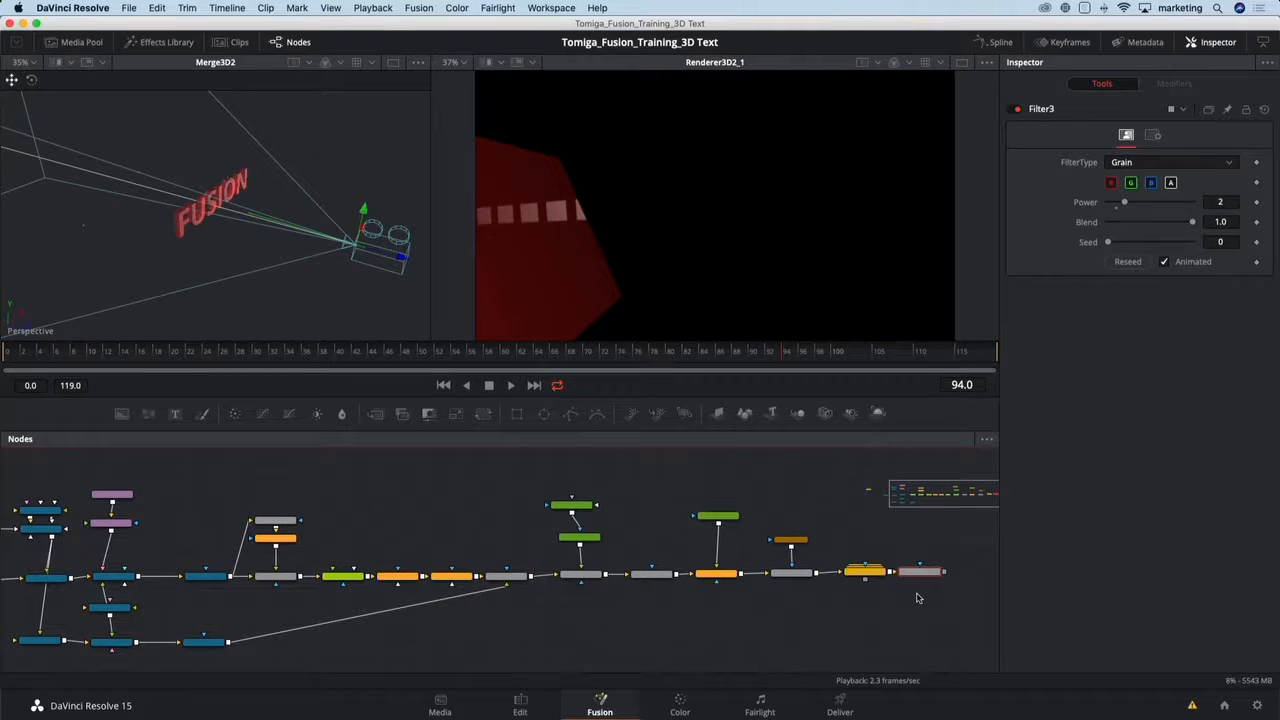
key(2)
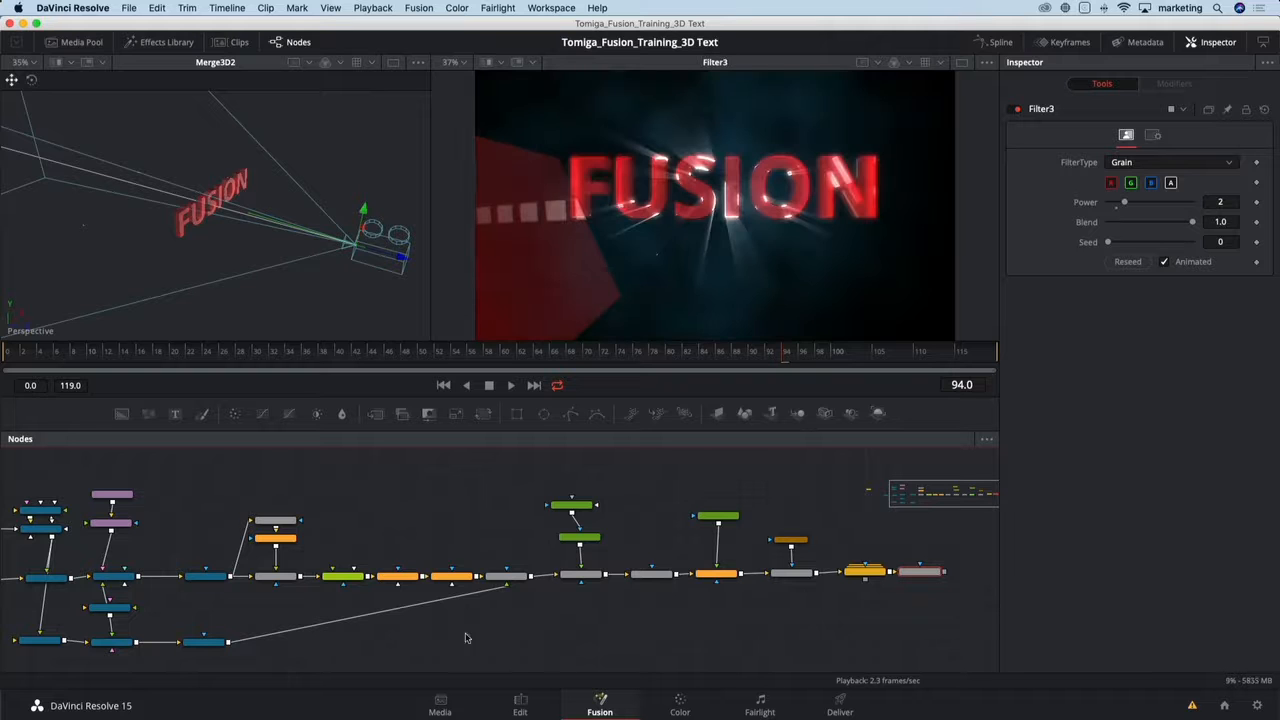
- Add a Blur node after Renderer3D2_1 and set its Blur Size to 86.6
scroll(349, 636, up, 2)
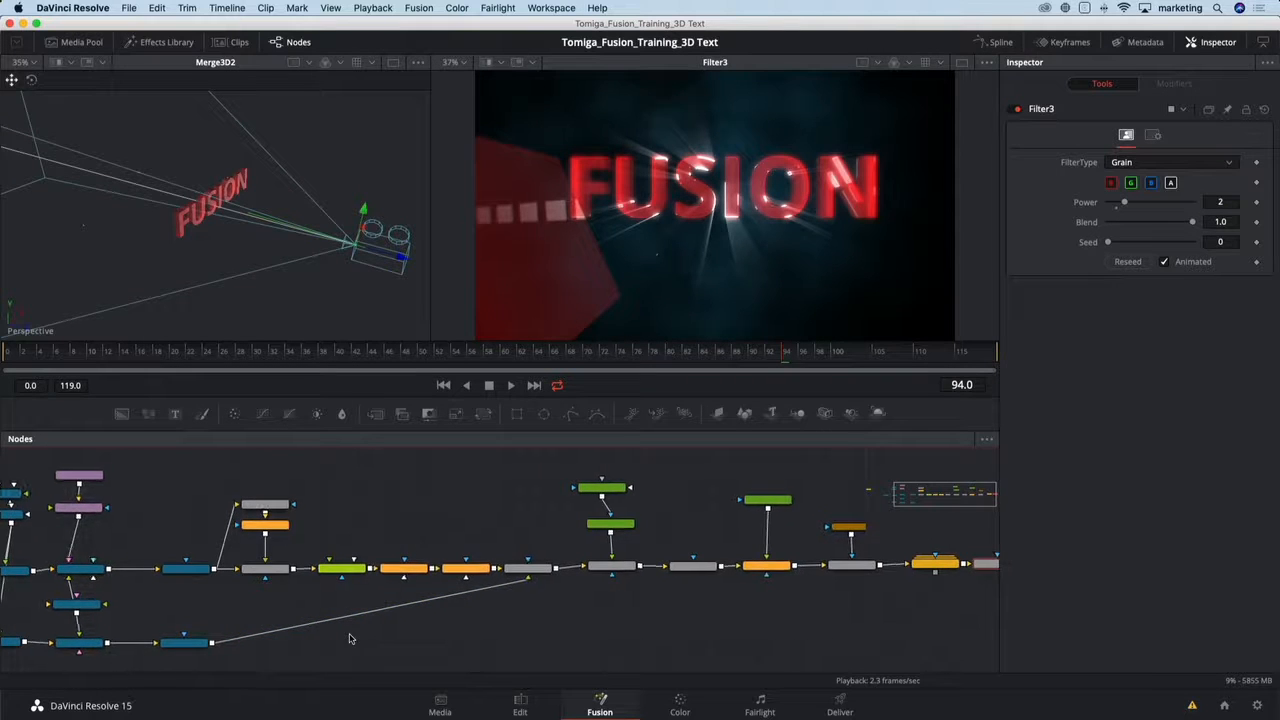
scroll(349, 636, left, 5)
scroll(349, 636, down, 2)
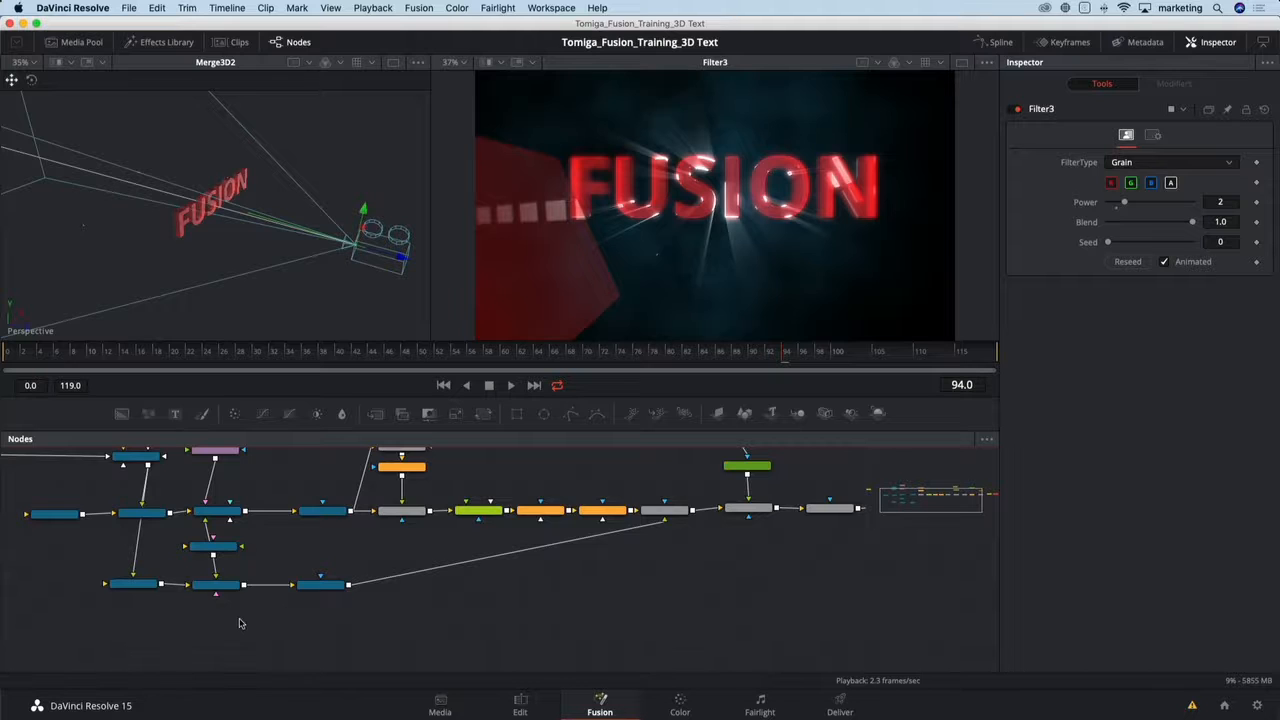
scroll(239, 623, up, 2)
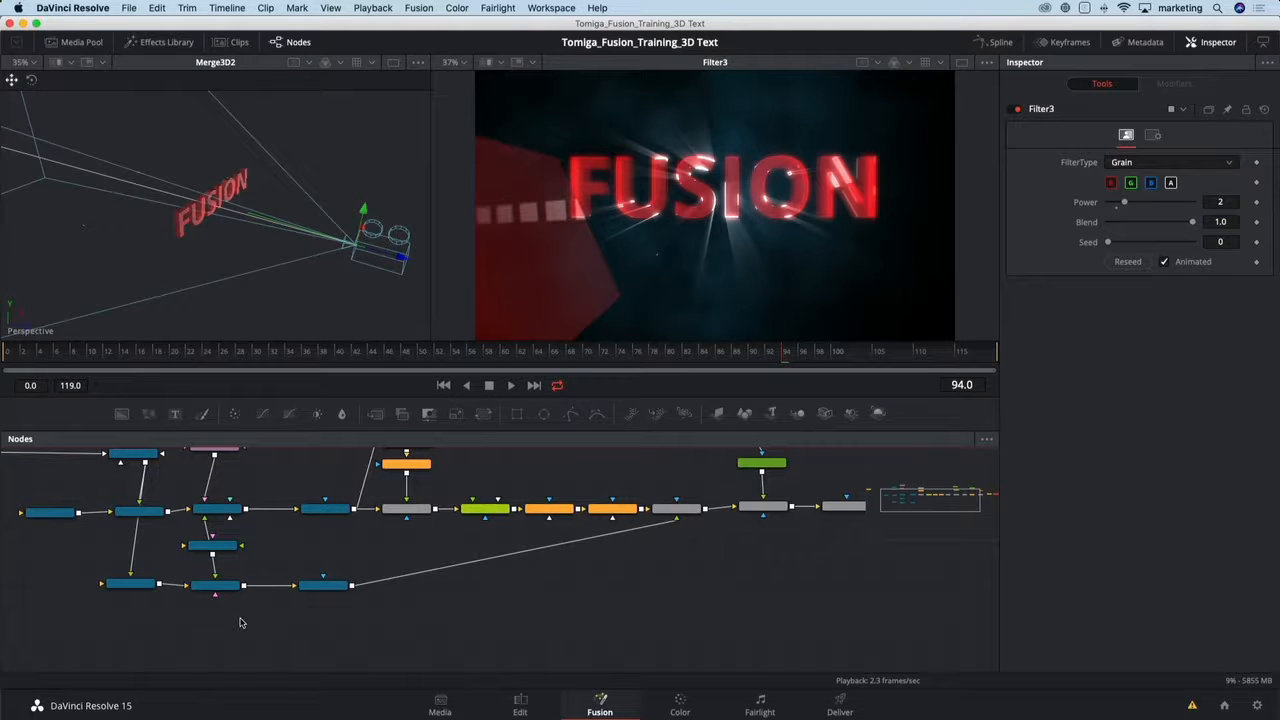
click(334, 588)
key(shift+space)
text(blur)
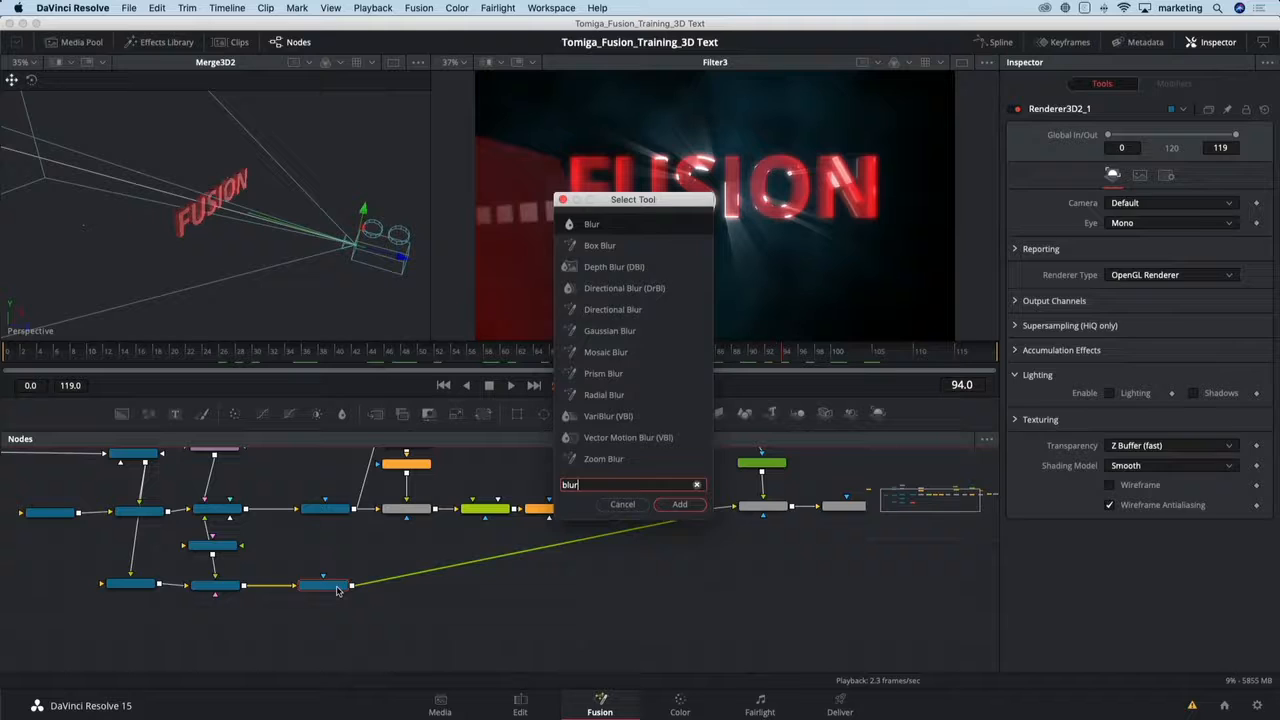
key(Return)
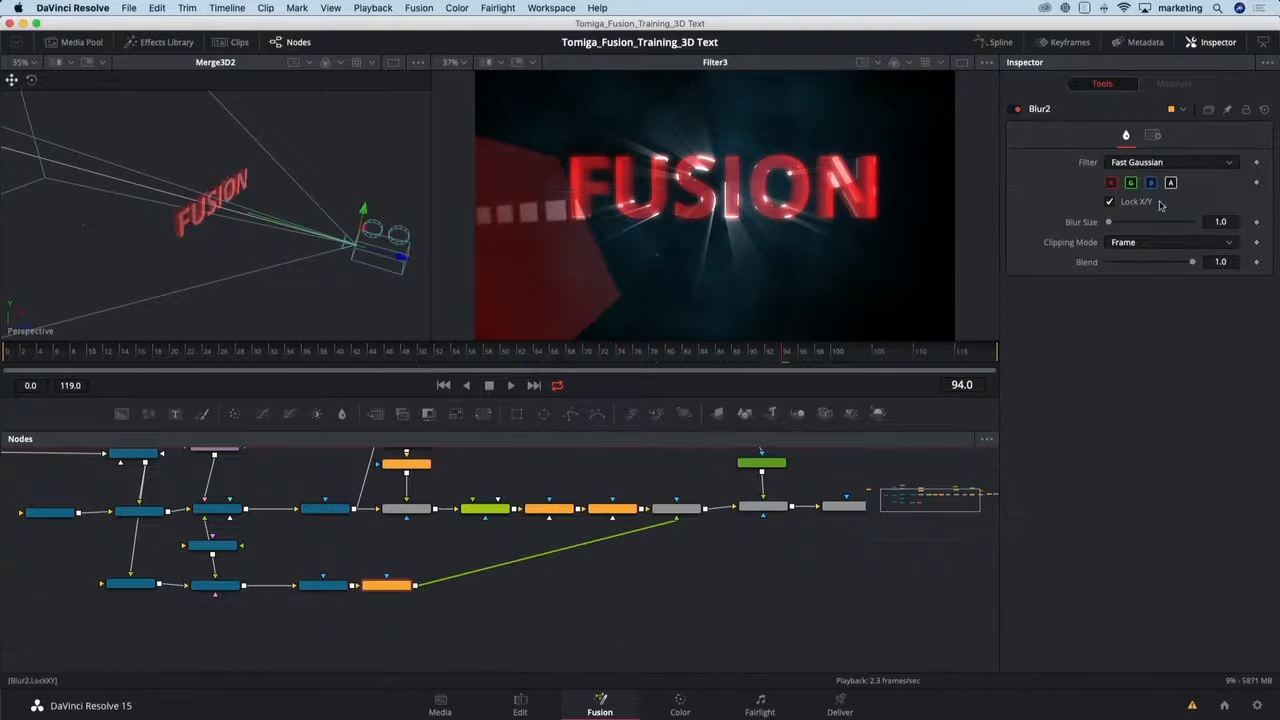
drag(1113, 222, 1181, 230)
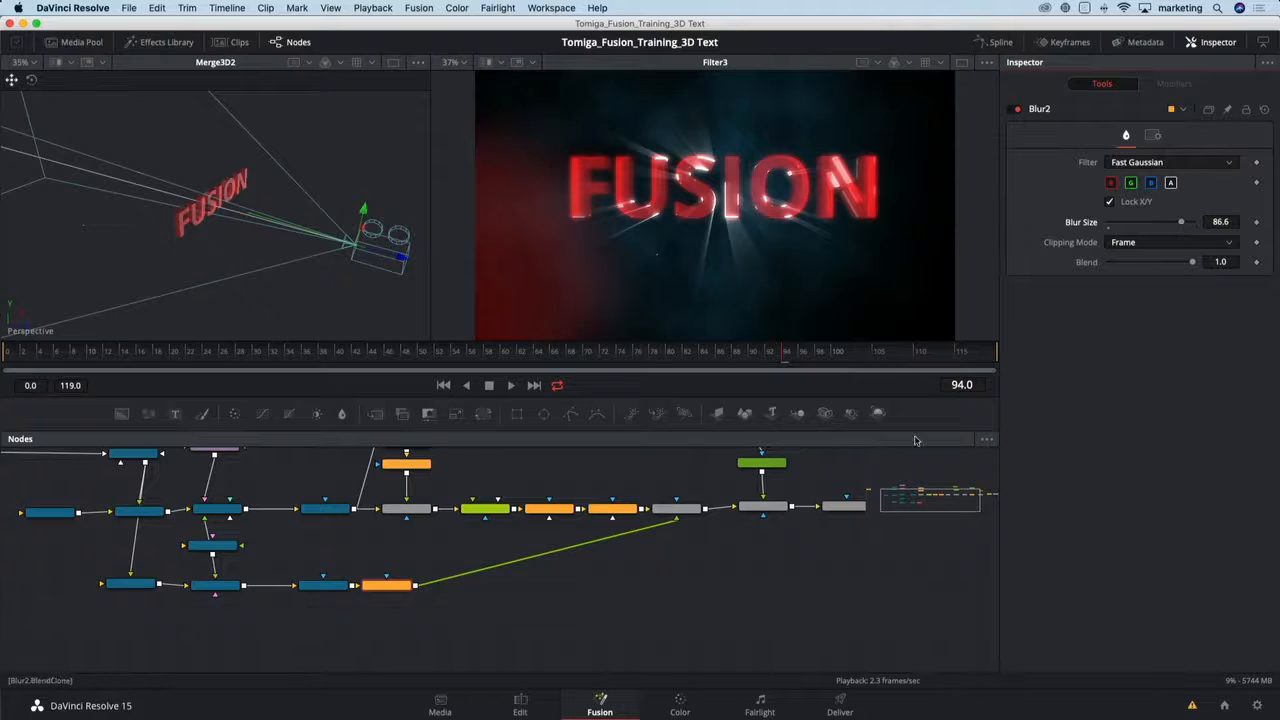
- Lower the Alpha Gain of Merge3 to 0.0 so the cube is composited additively
click(677, 508)
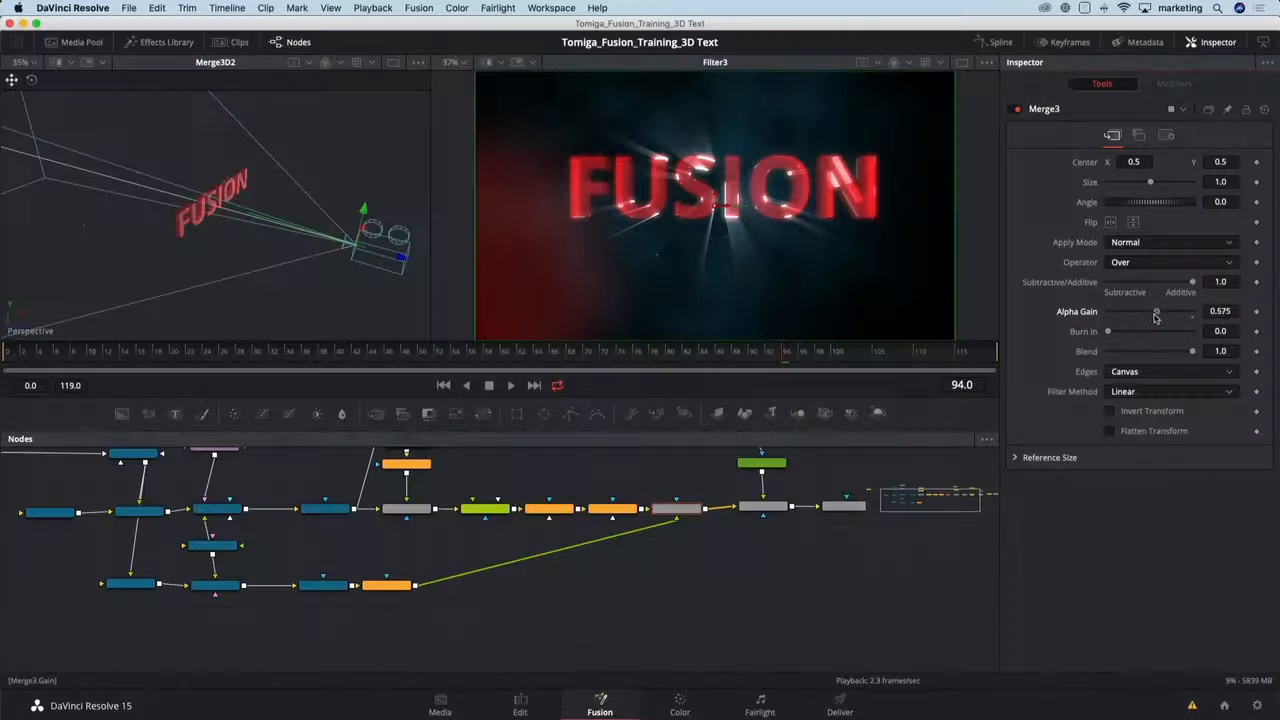
drag(1153, 316, 1129, 318)
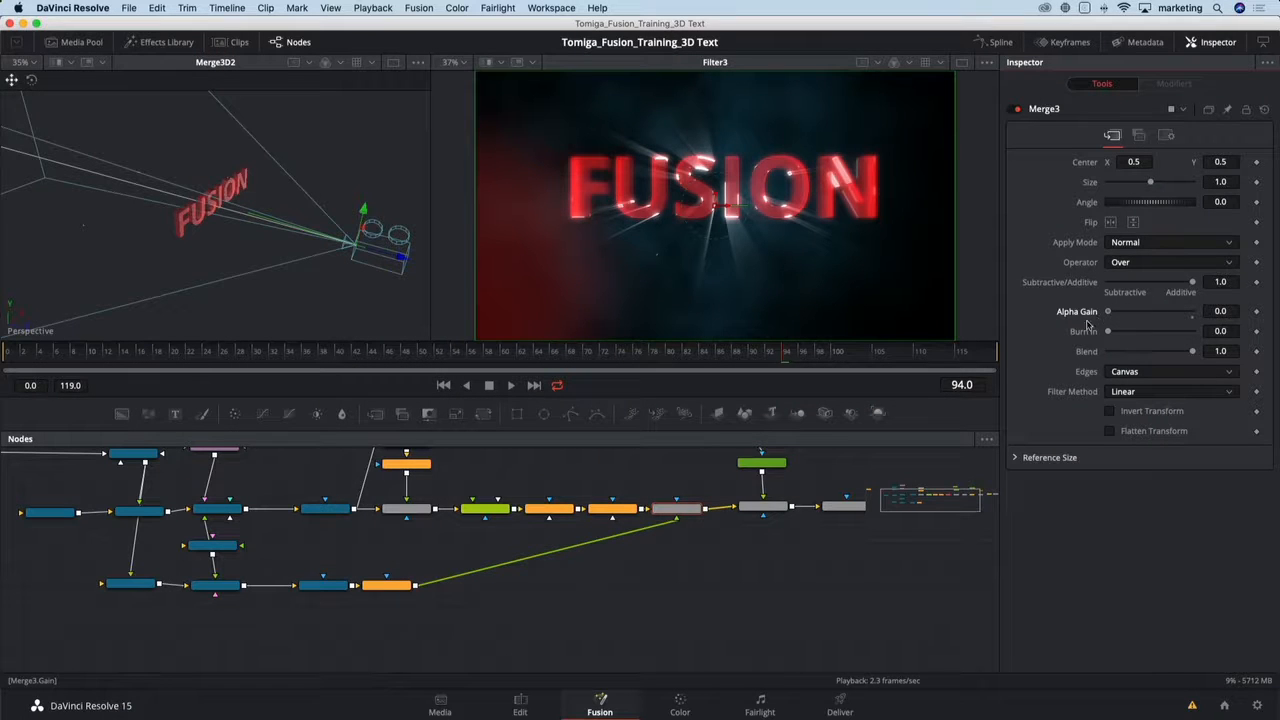
drag(1148, 314, 1081, 319)
- Add a BrightnessContrast node after the cube's Blur2 and raise its Gain to 1.63
click(390, 587)
key(shift+space)
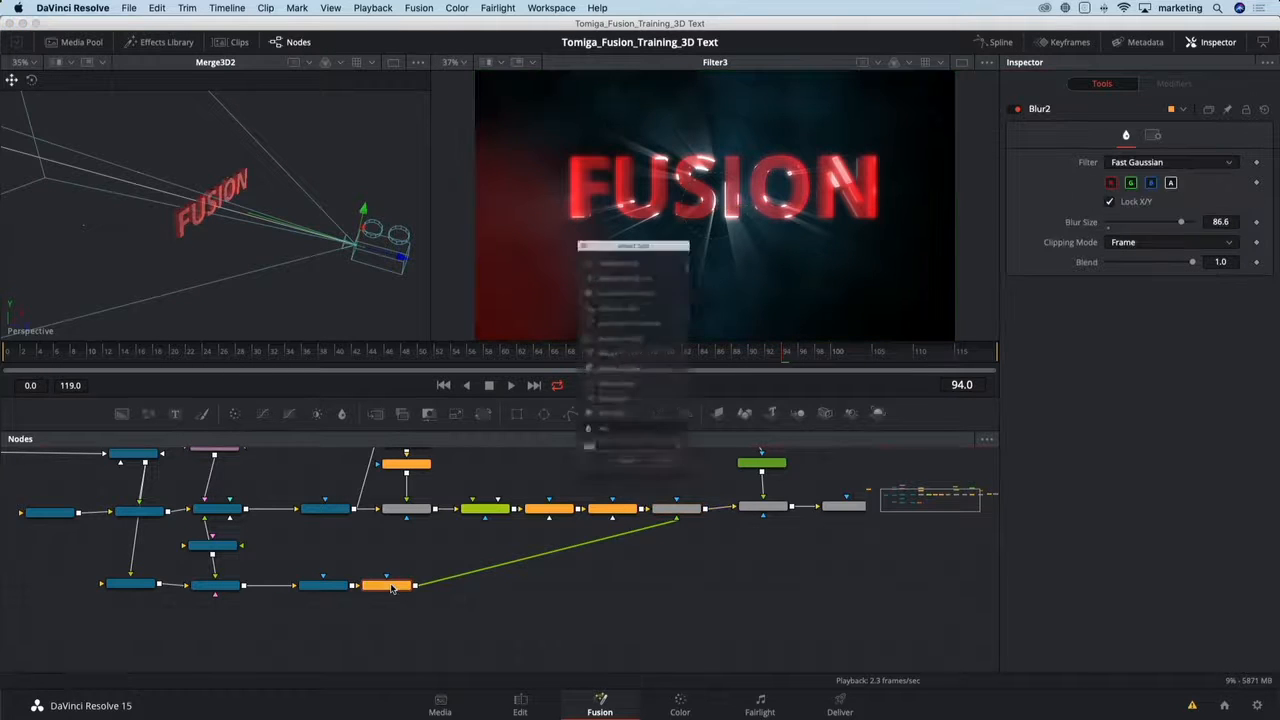
text(bc)
key(Return)
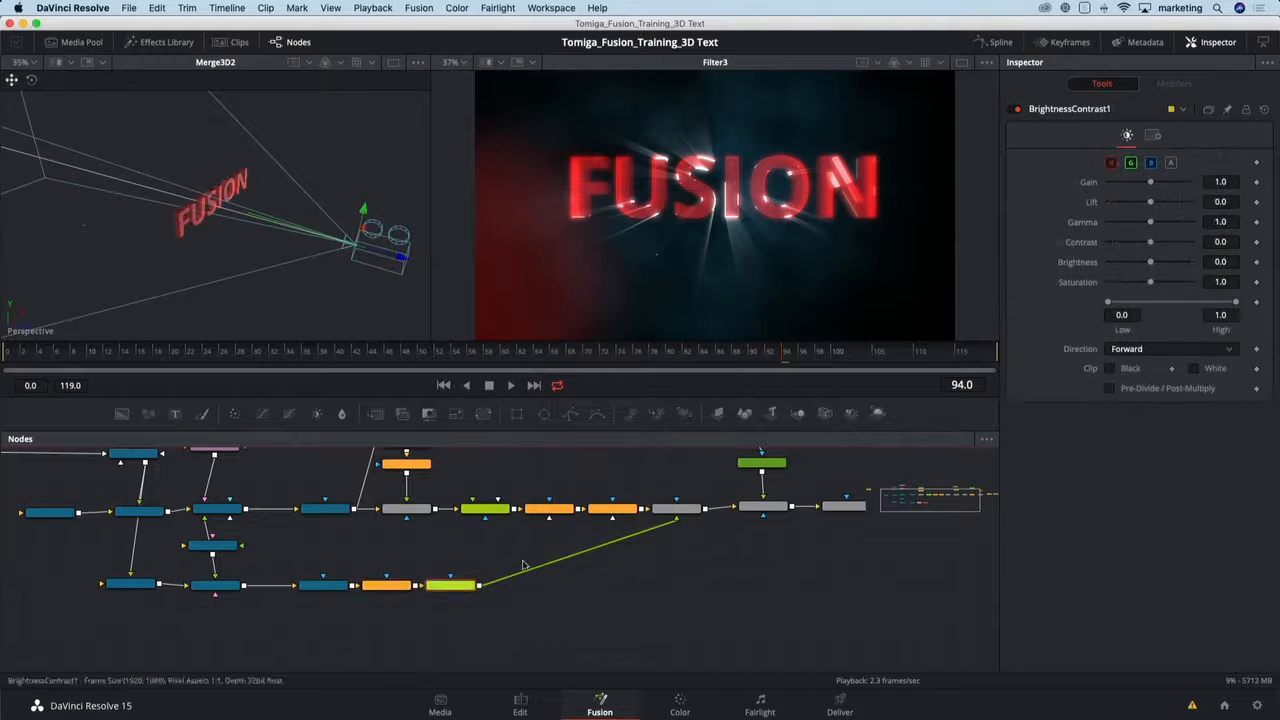
drag(1150, 184, 1156, 186)
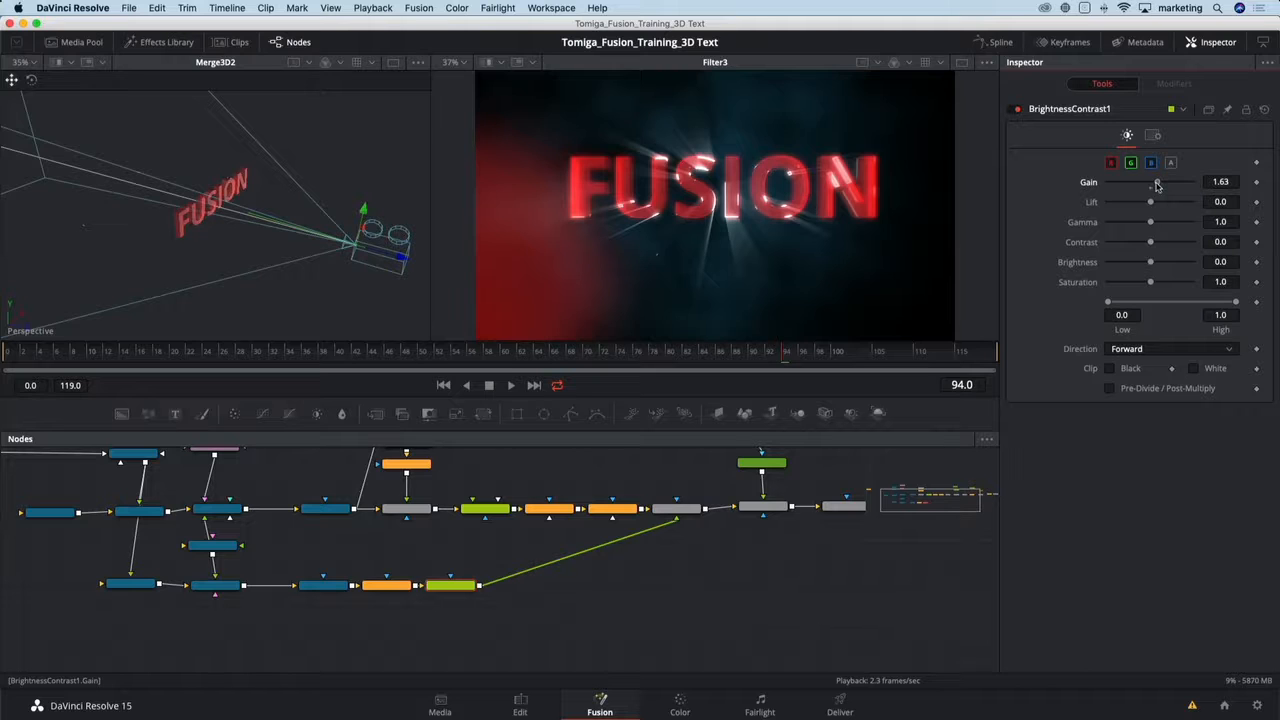
- Set the Blur Size of Blur2 to 200 and lower the Blend of Merge3 to about 0.685
click(411, 587)
click(1218, 222)
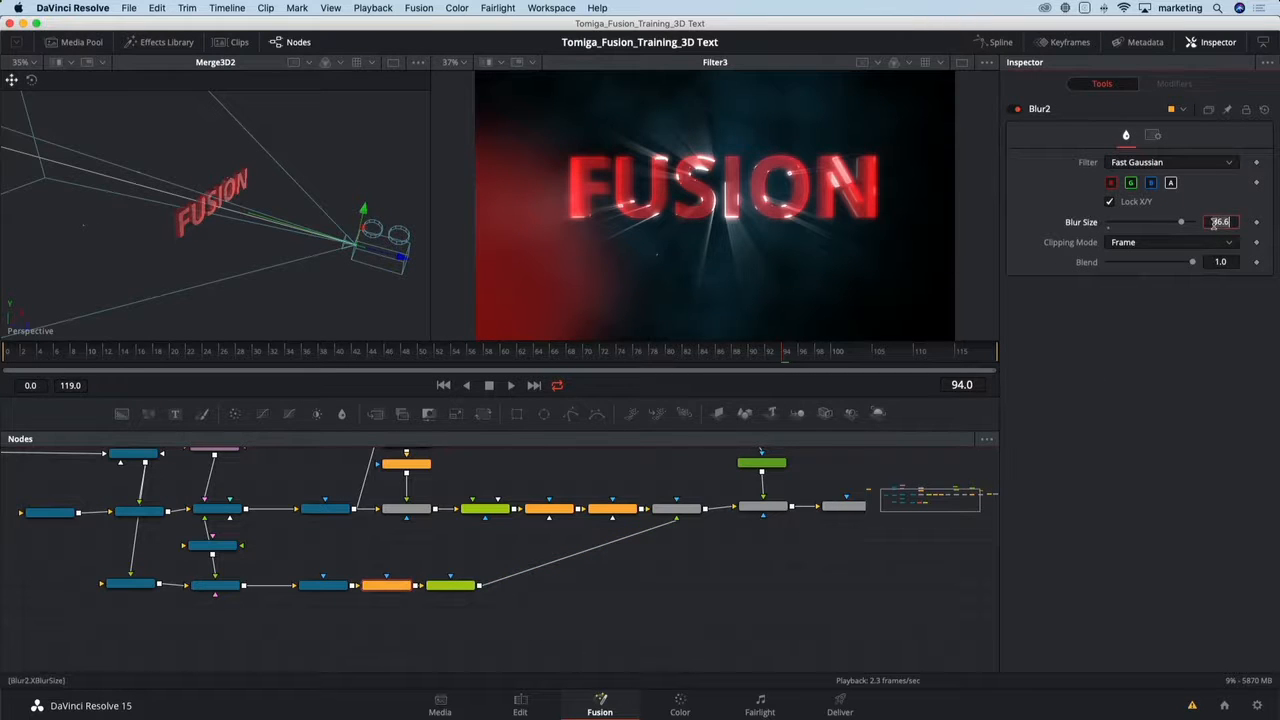
text(200)
key(Tab)
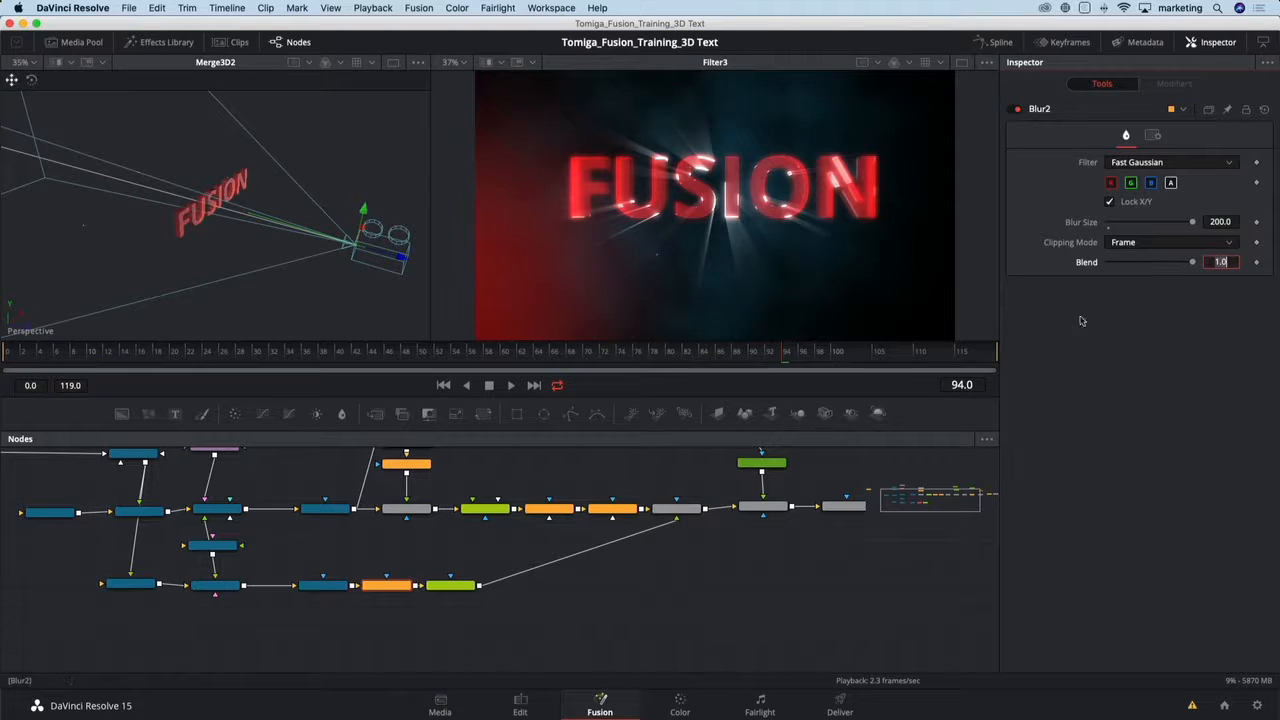
click(676, 508)
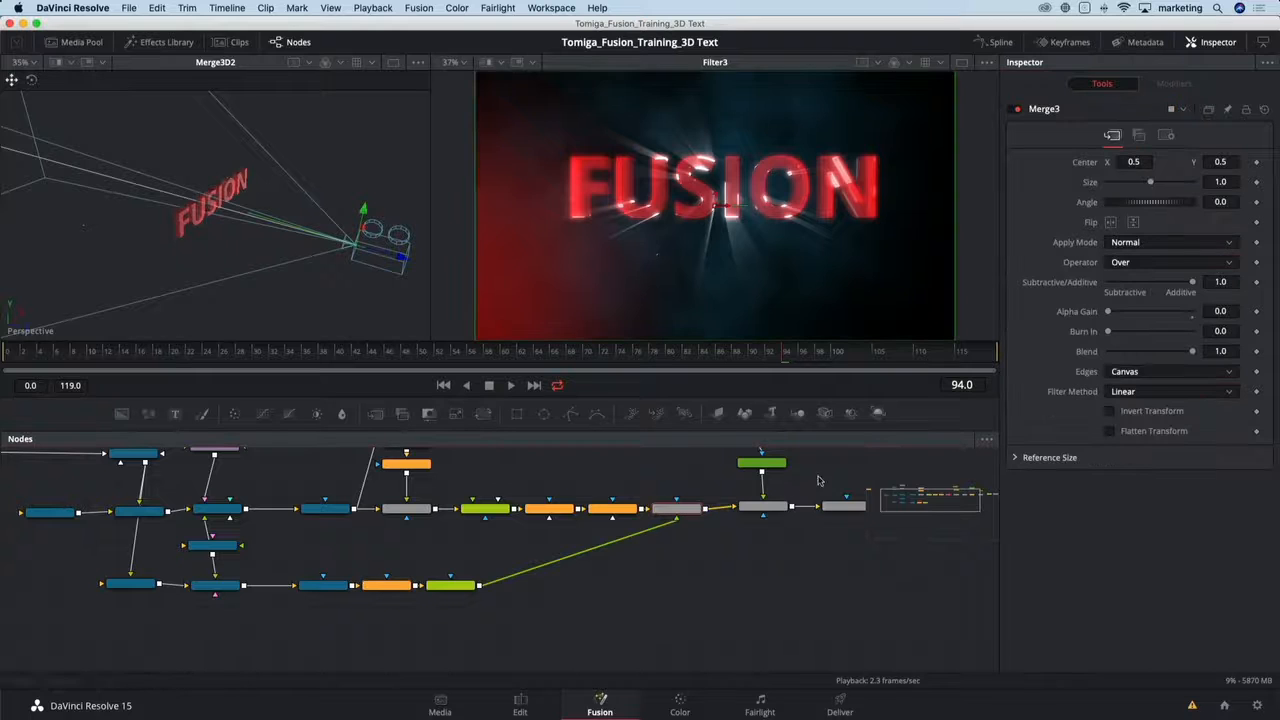
drag(1165, 348, 1158, 354)
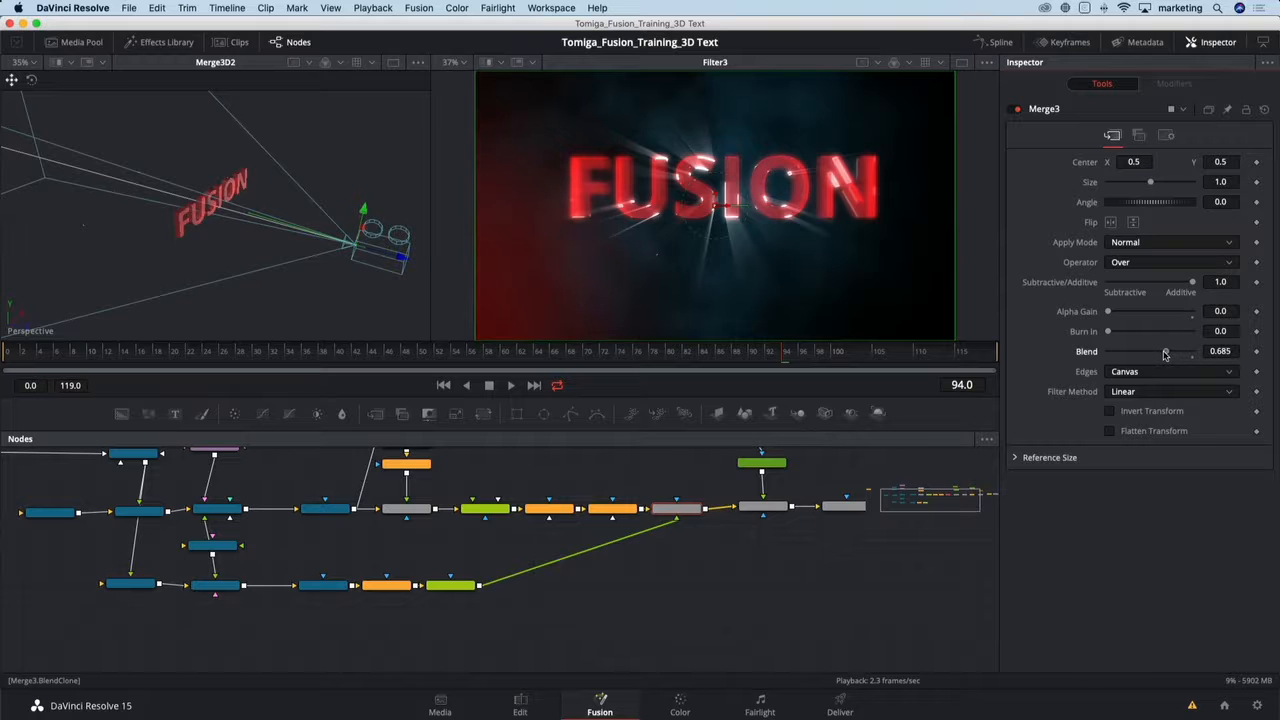
- Scrub through the composited title animation from its early frames to review the final output
click(75, 354)
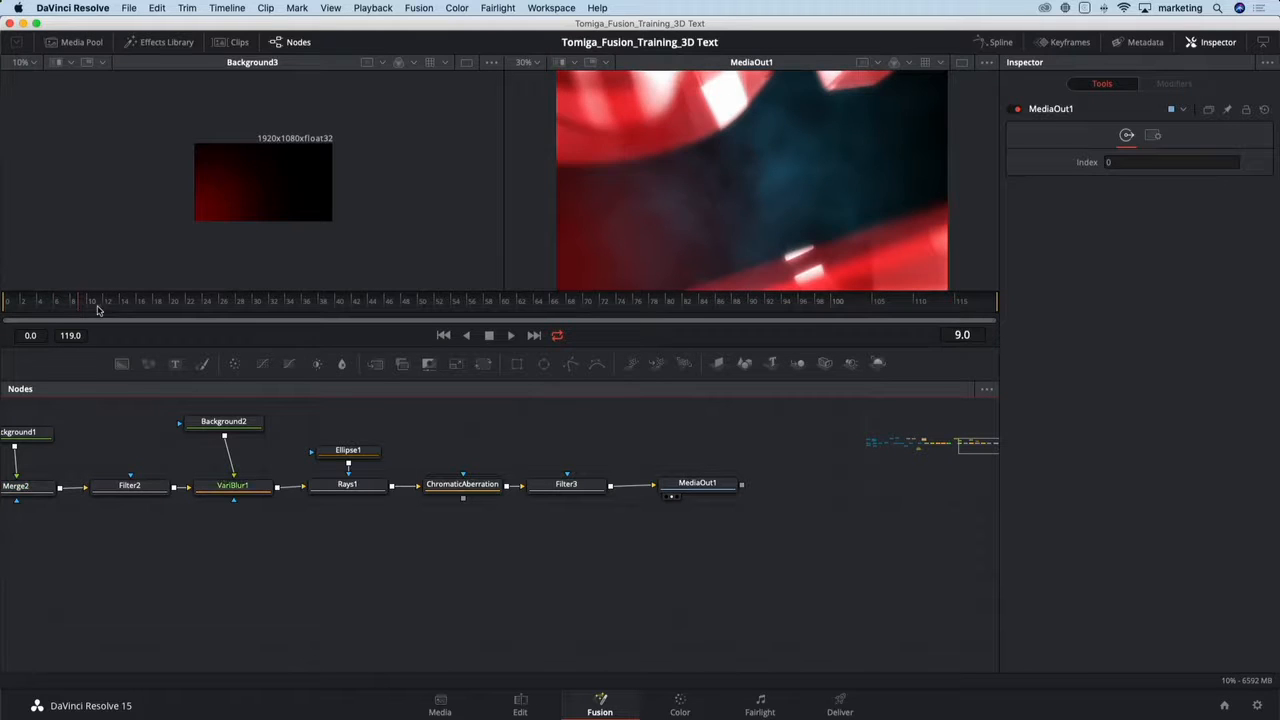
click(141, 308)
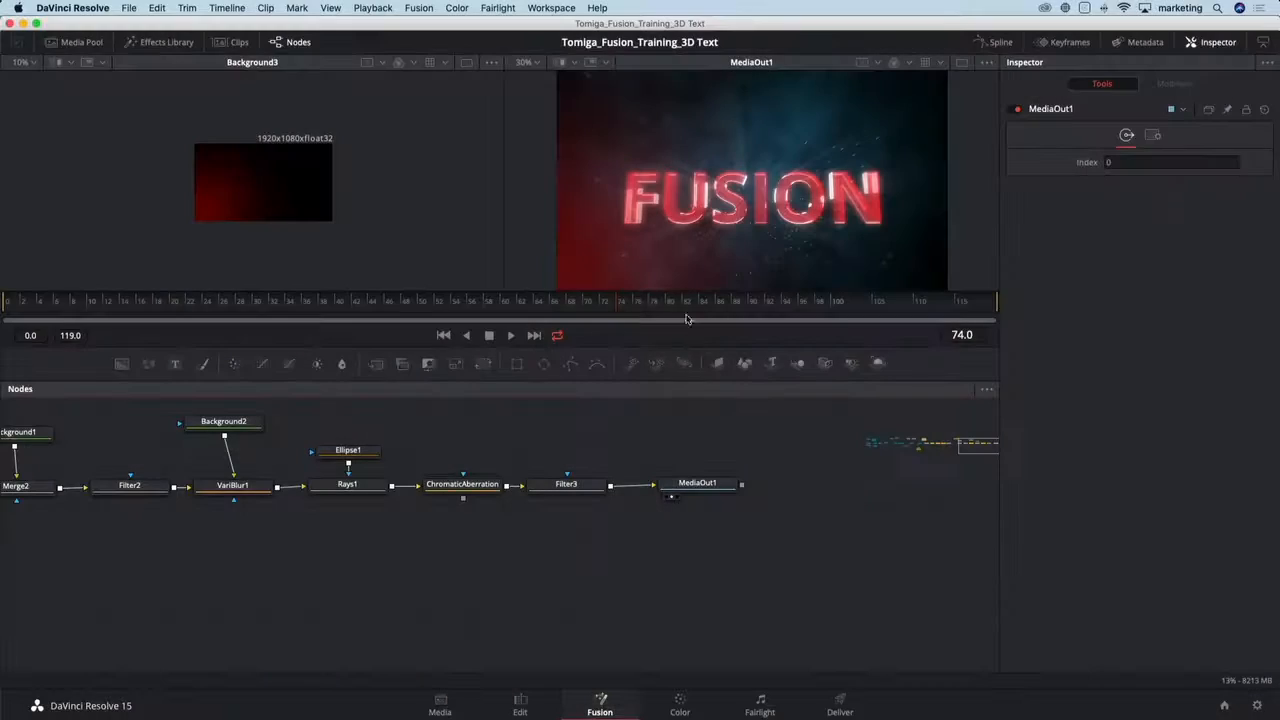
- Switch to the Color page, hide the stills gallery, and enable all four grading nodes together
click(681, 705)
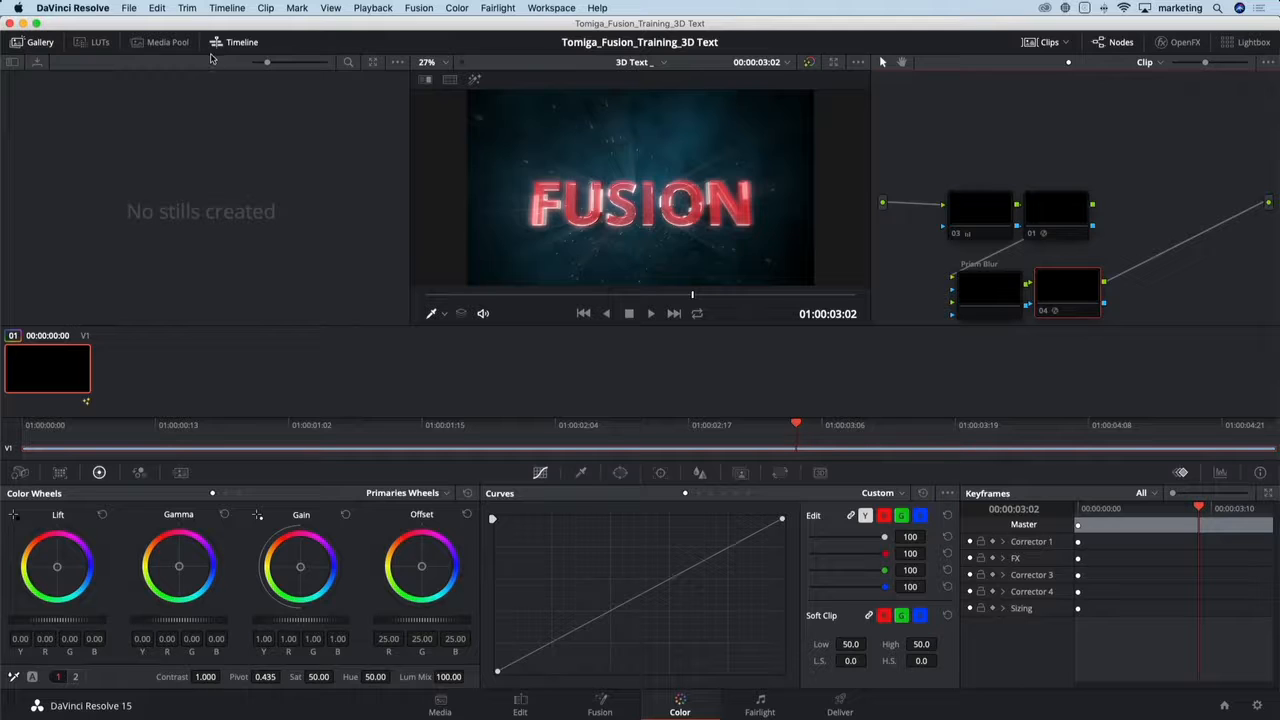
click(40, 42)
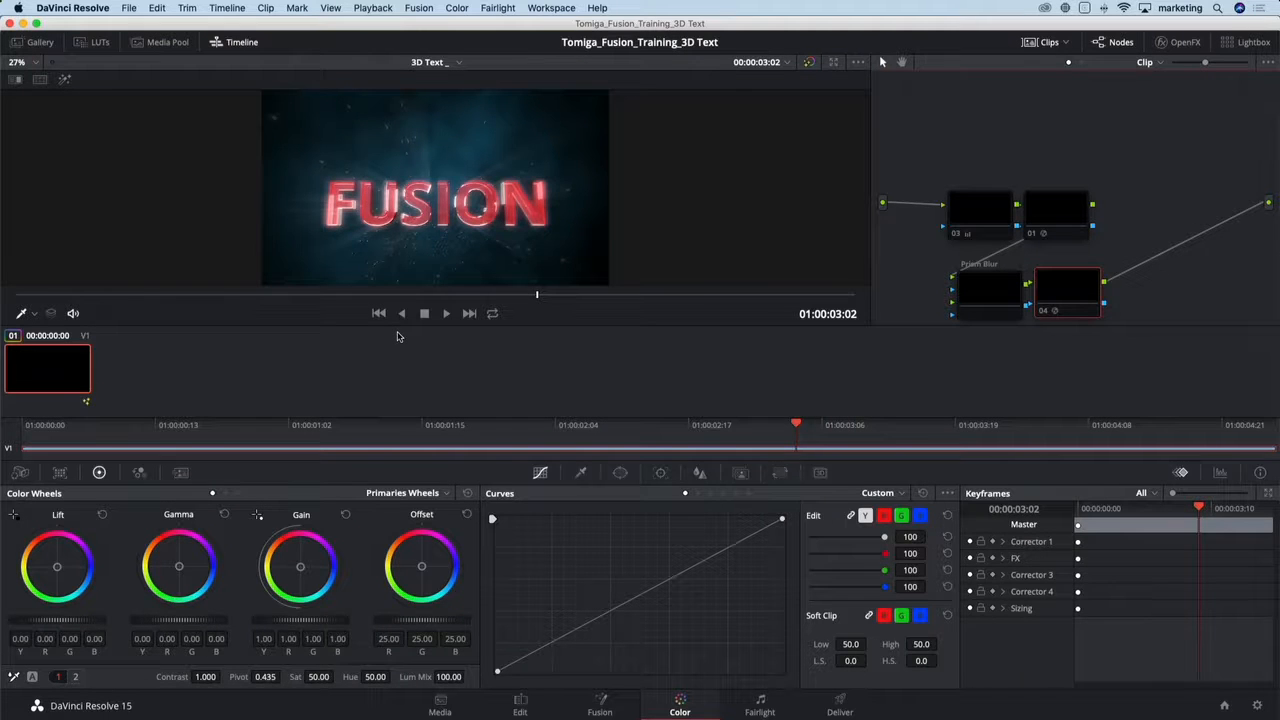
drag(984, 166, 1062, 281)
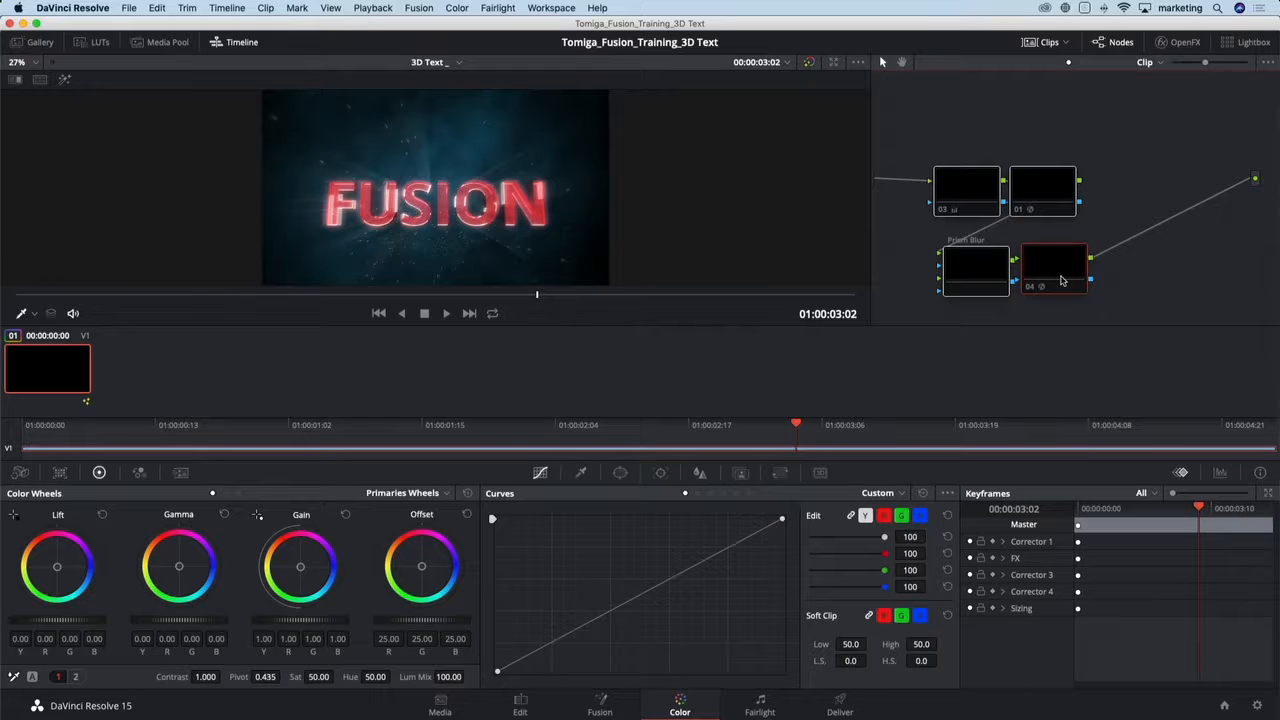
key(super+d)
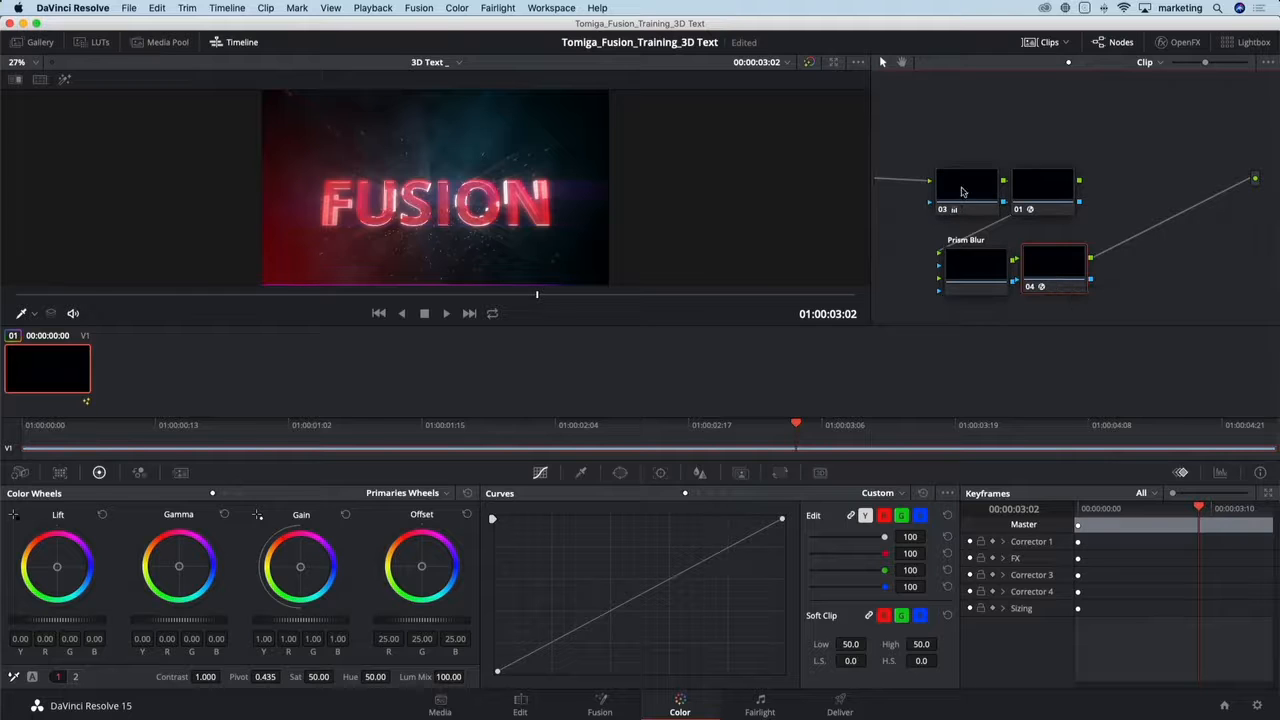
- Examine the colour correction of node 03 and the Lens Reflections, Prism Blur and Glow effect settings of the other nodes
click(960, 184)
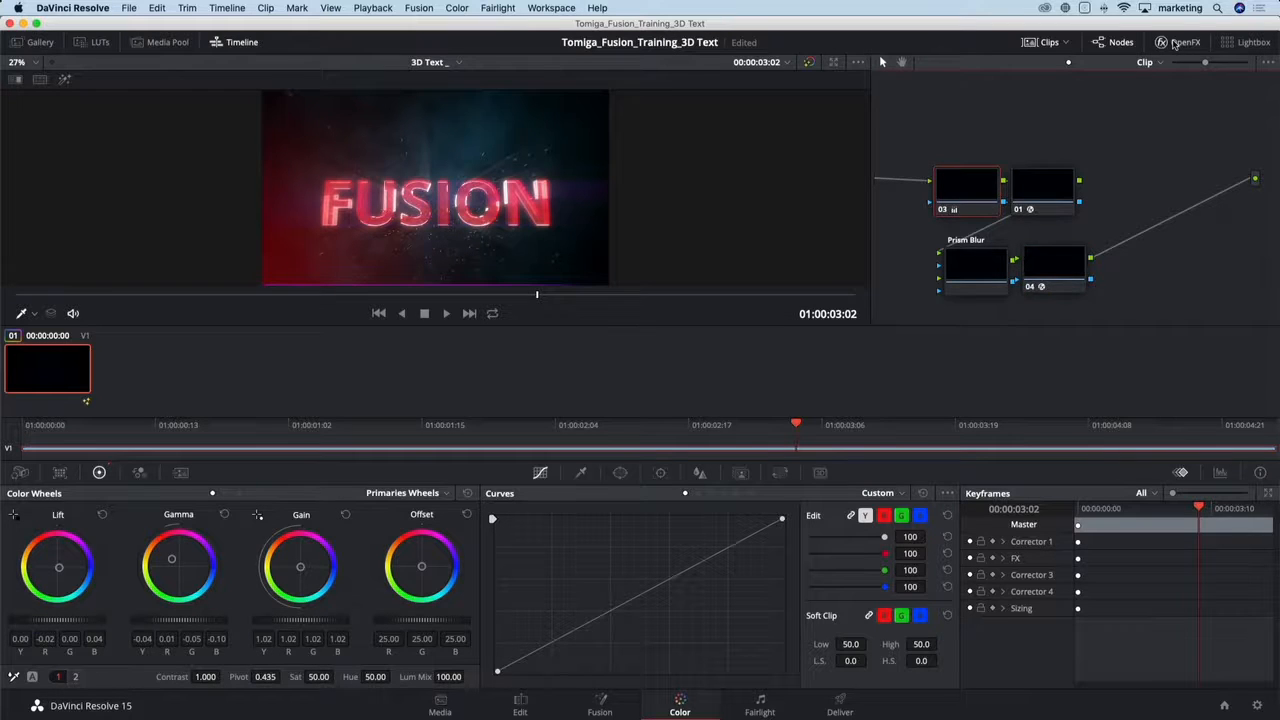
click(1180, 42)
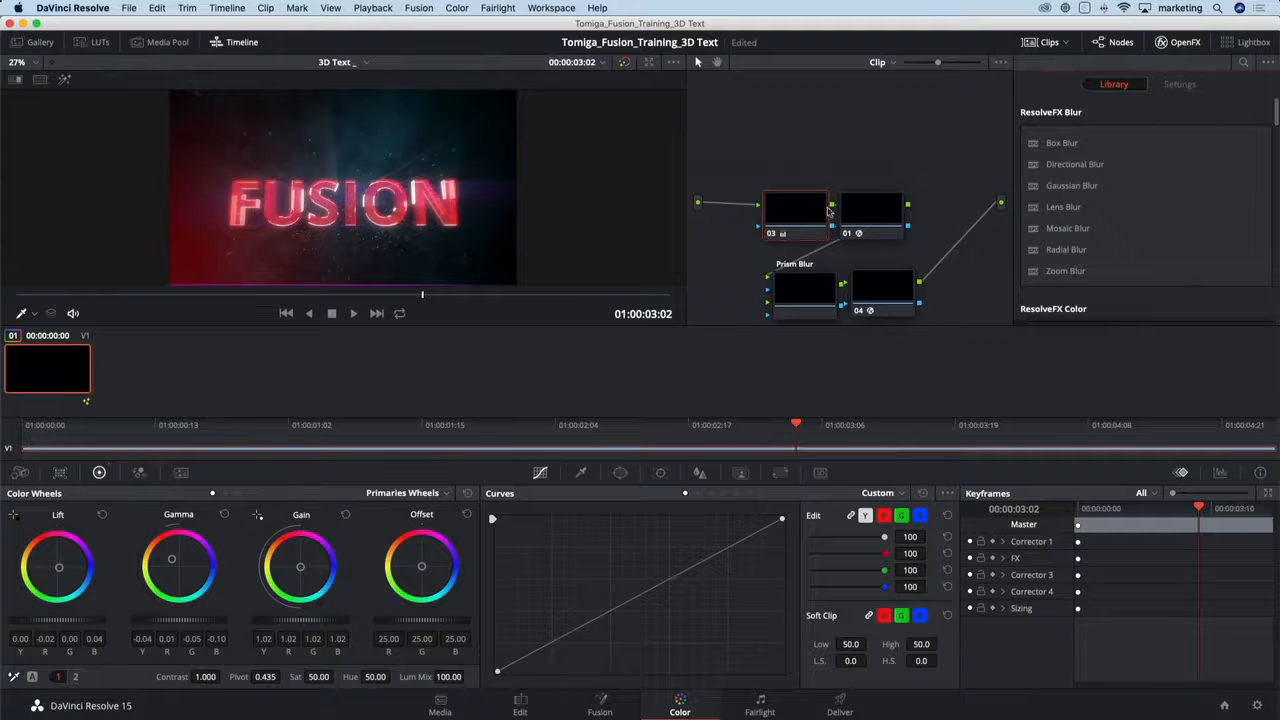
click(868, 209)
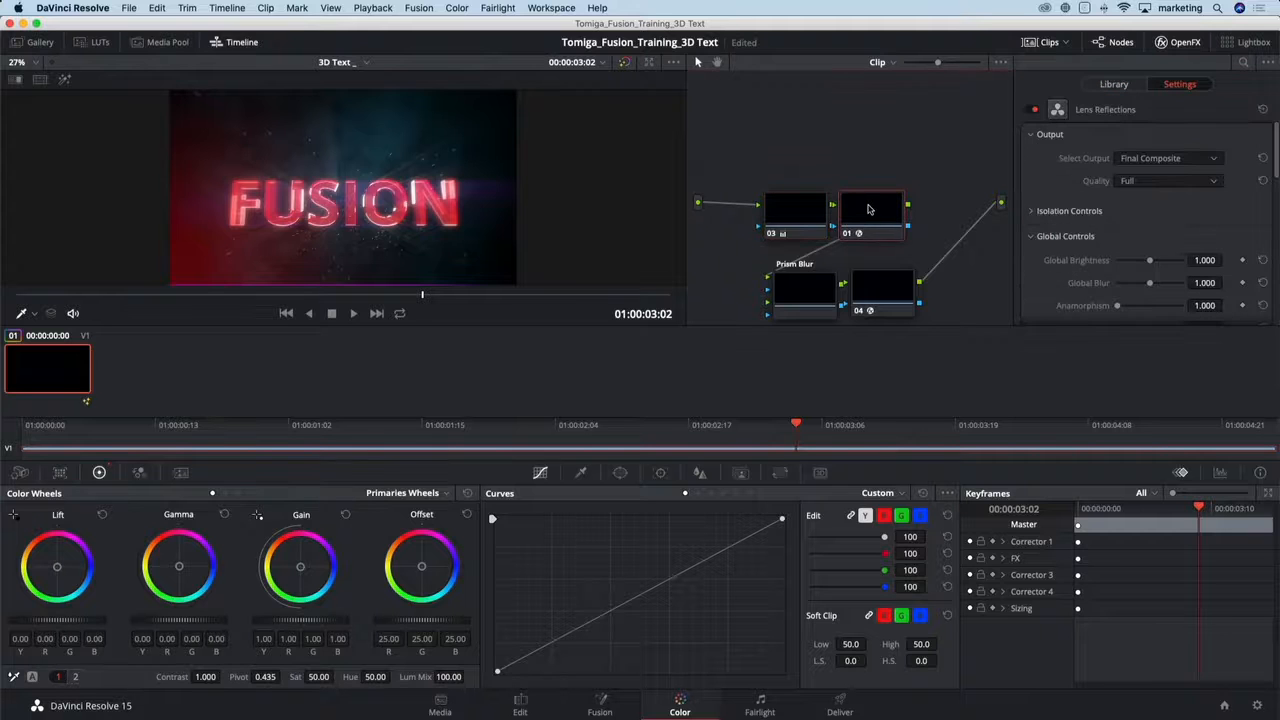
click(808, 297)
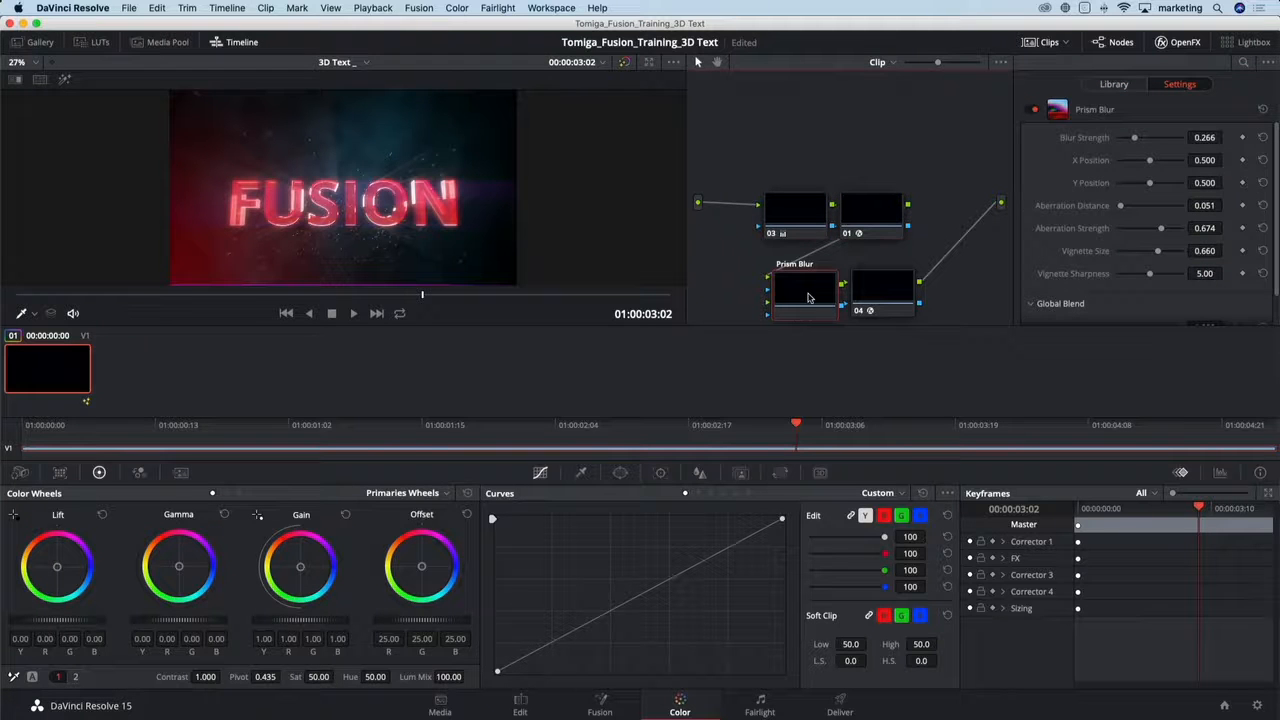
click(859, 297)
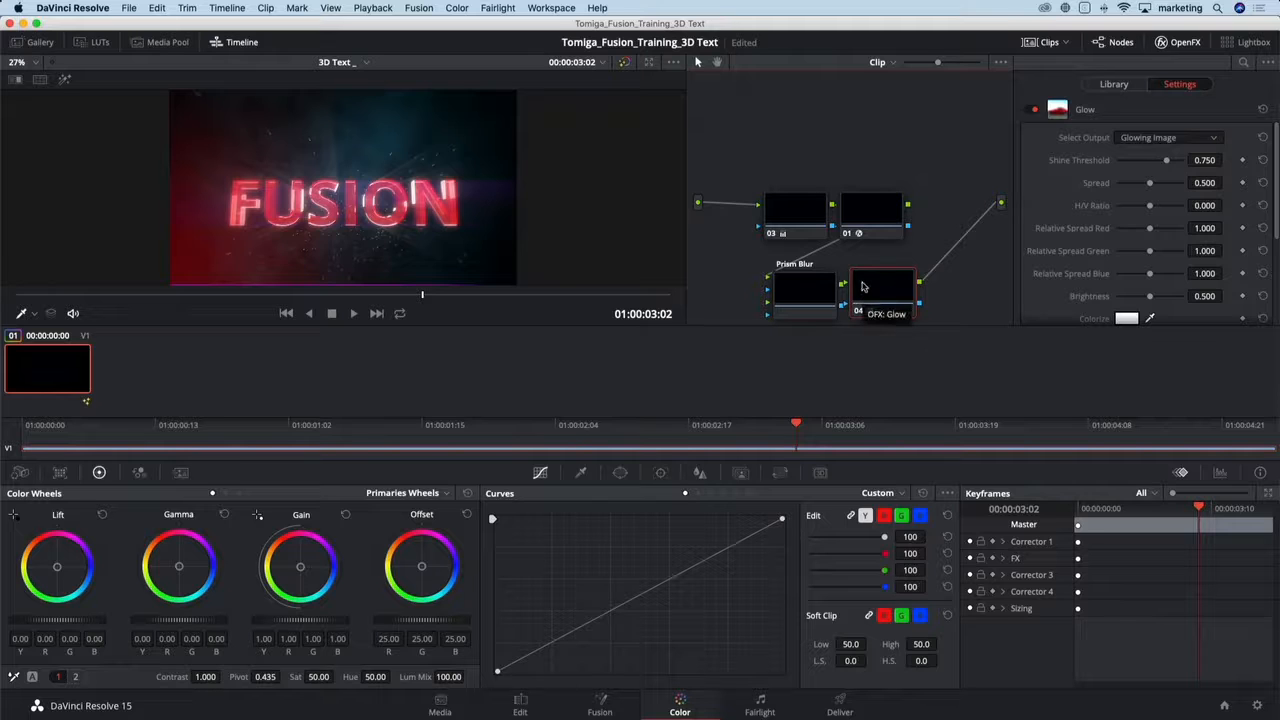